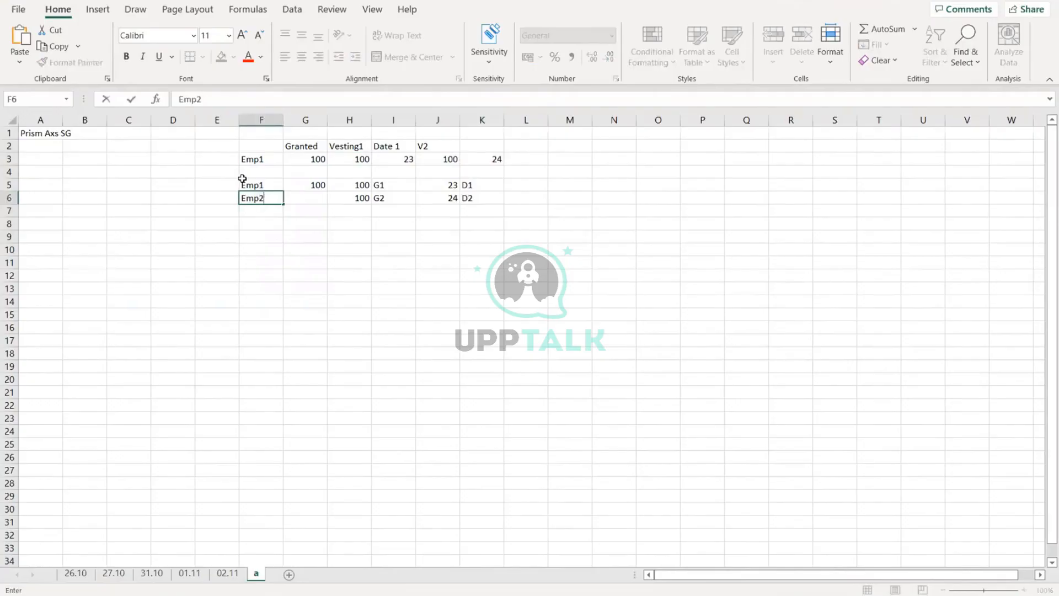
Enter 100 in cell G6 as the granted quantity for Emp2
{"action": "key", "text": "Tab"}
{"action": "type", "text": "100"}
{"action": "key", "text": "Return"}
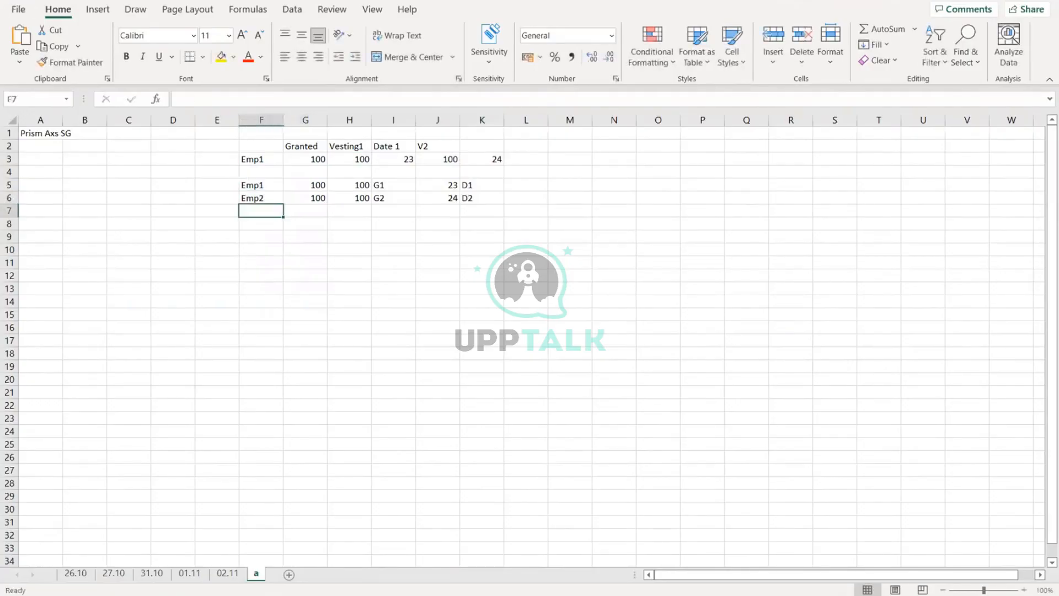
{"action": "left_click_drag", "start_coordinate": [251, 188], "coordinate": [489, 231]}
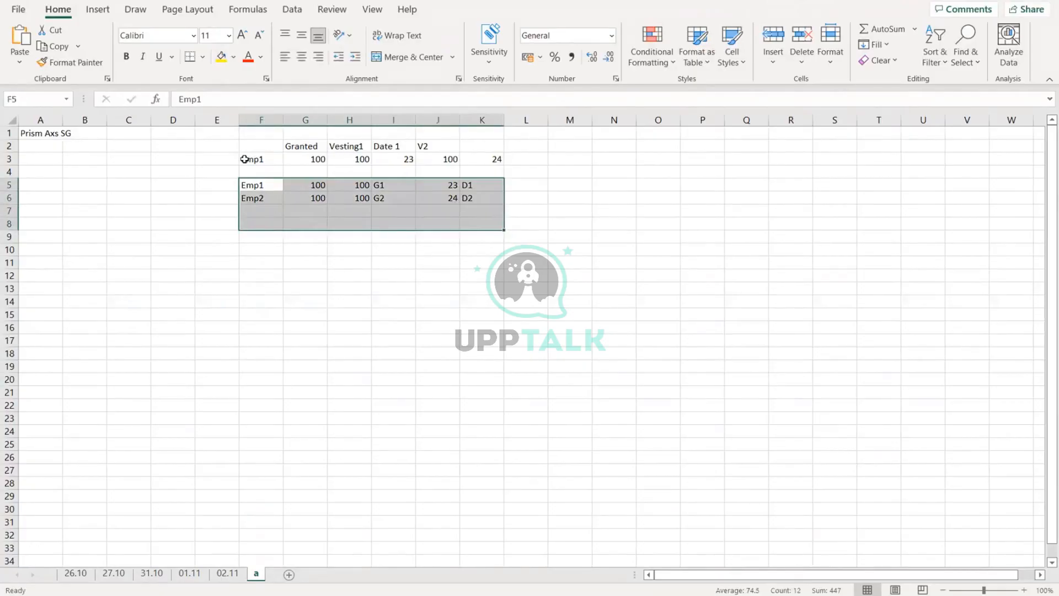
{"action": "left_click_drag", "start_coordinate": [255, 159], "coordinate": [525, 151]}
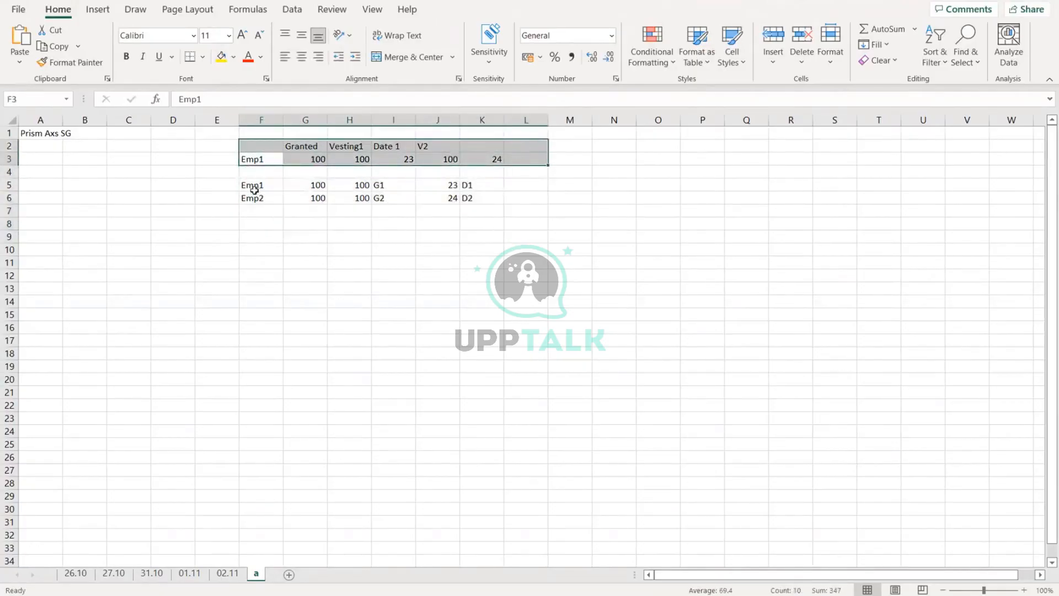
{"action": "left_click_drag", "start_coordinate": [252, 185], "coordinate": [473, 197]}
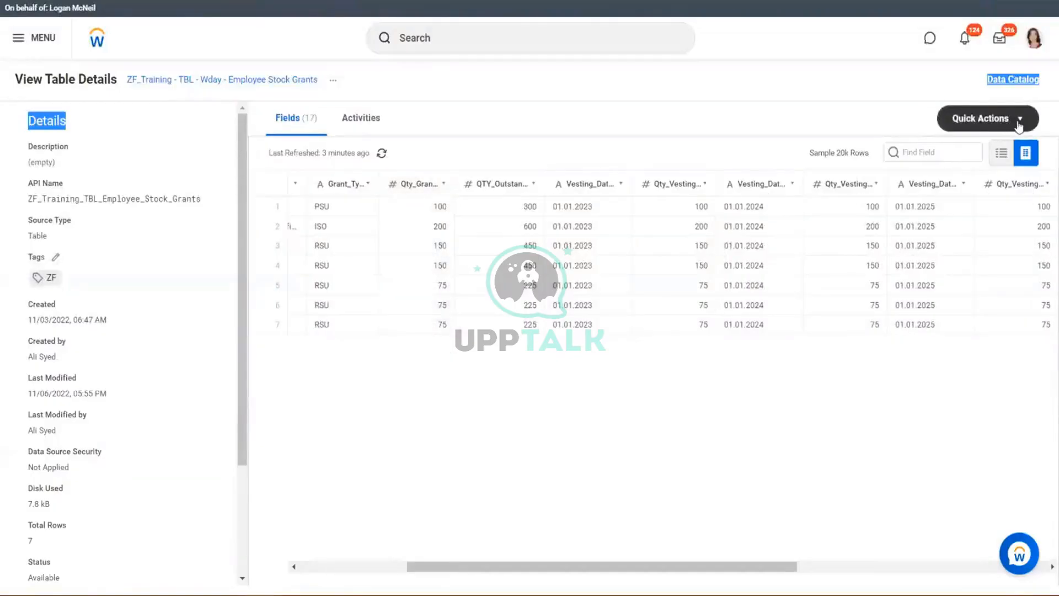
{"action": "left_click", "coordinate": [1019, 126]}
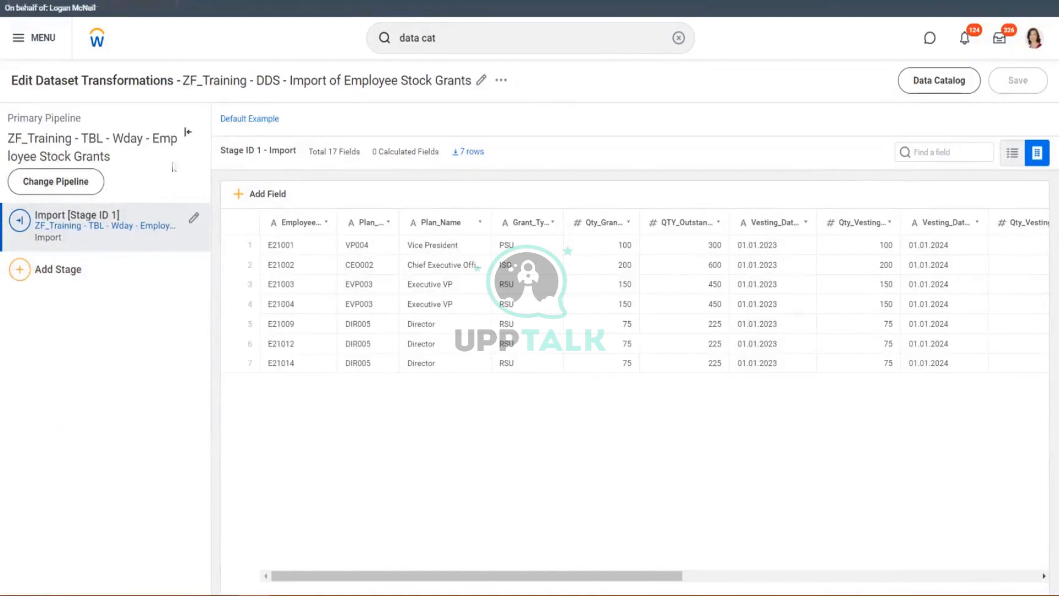
Add an Unpivot stage after the import stage and choose Vesting_Date_01 as its first input field
{"action": "left_click", "coordinate": [21, 279]}
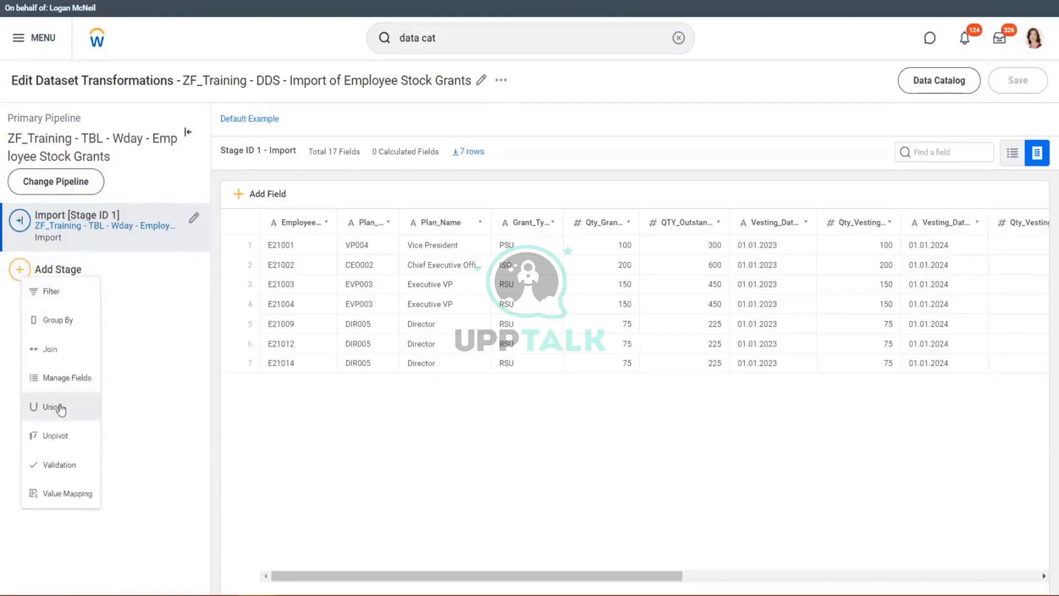
{"action": "left_click", "coordinate": [49, 446]}
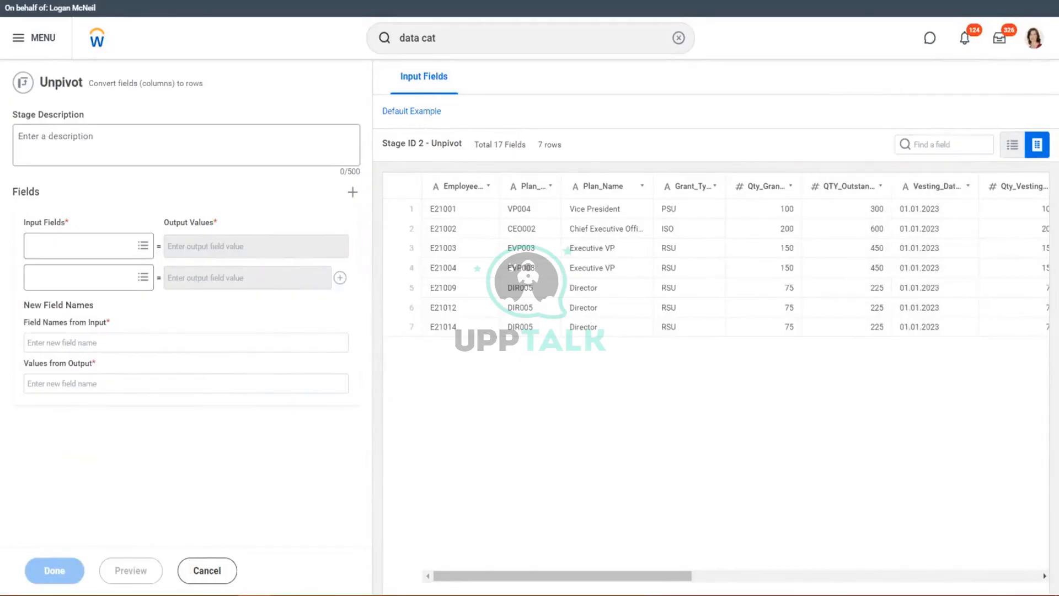
{"action": "scroll", "coordinate": [513, 576], "scroll_direction": "right", "scroll_amount": 3}
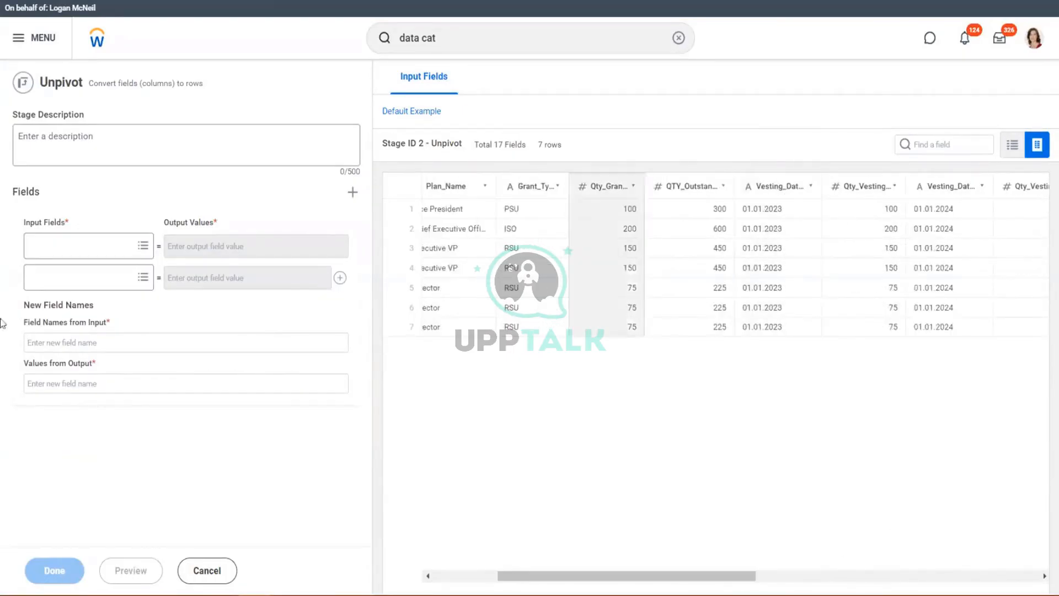
{"action": "left_click", "coordinate": [145, 249]}
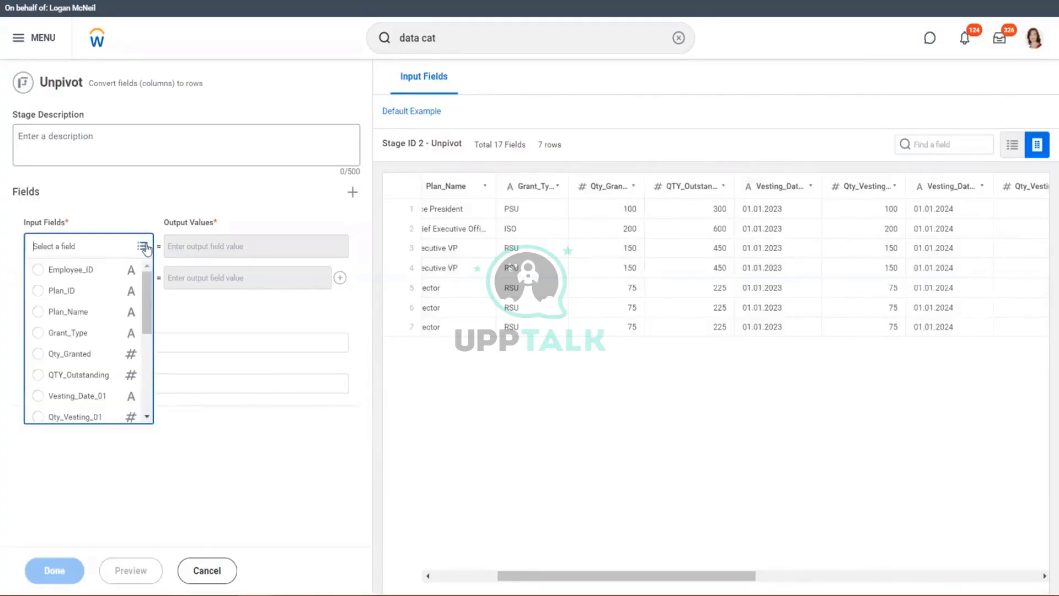
{"action": "scroll", "coordinate": [78, 359], "scroll_direction": "down", "scroll_amount": 1}
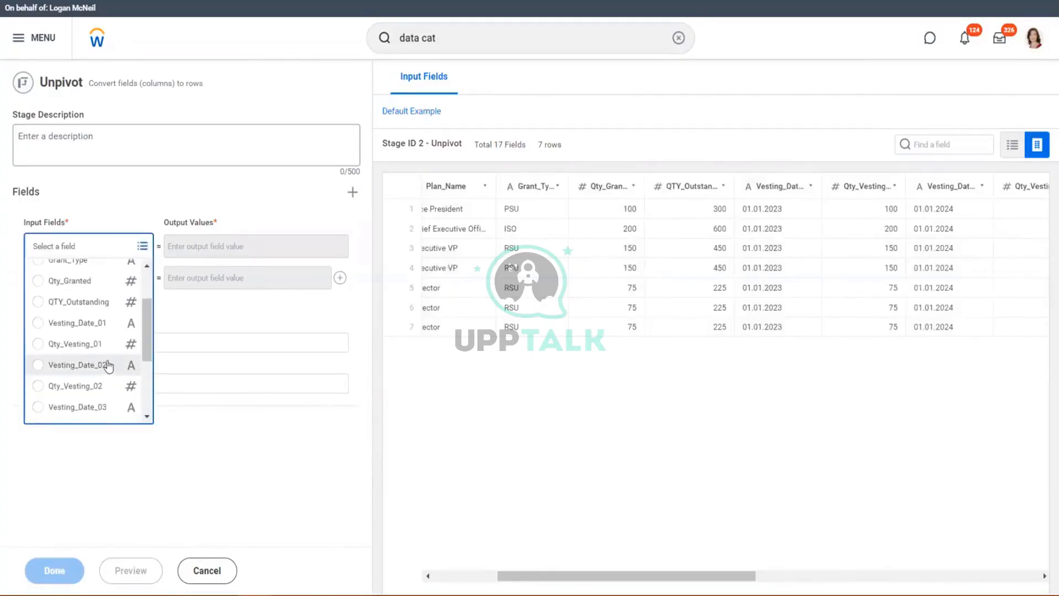
{"action": "left_click", "coordinate": [81, 325]}
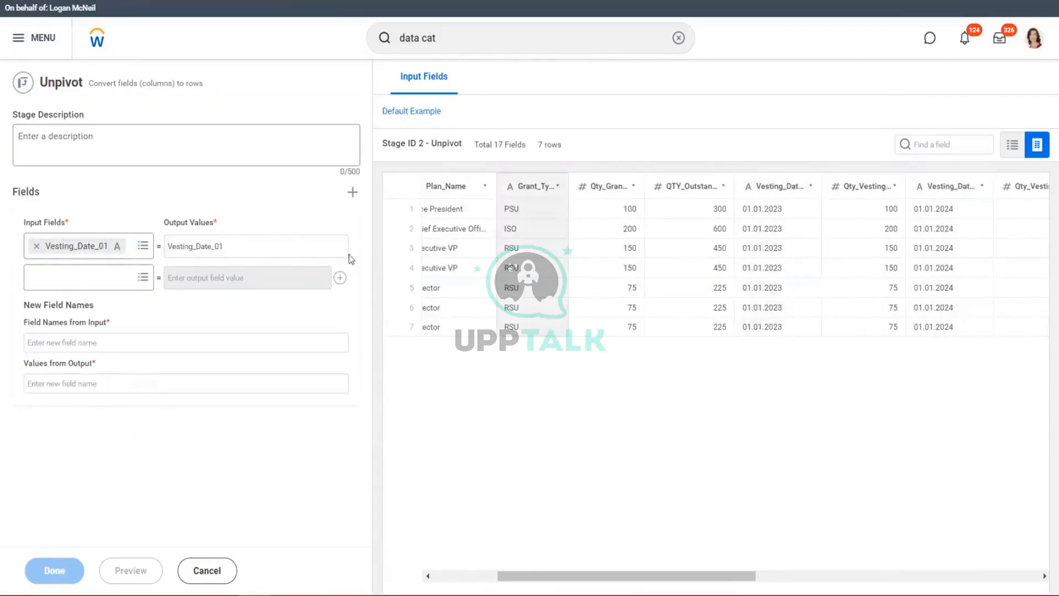
Choose Vesting_Date_02 as the second input field and add Vesting_Date_03 as a third one
{"action": "left_click", "coordinate": [143, 279]}
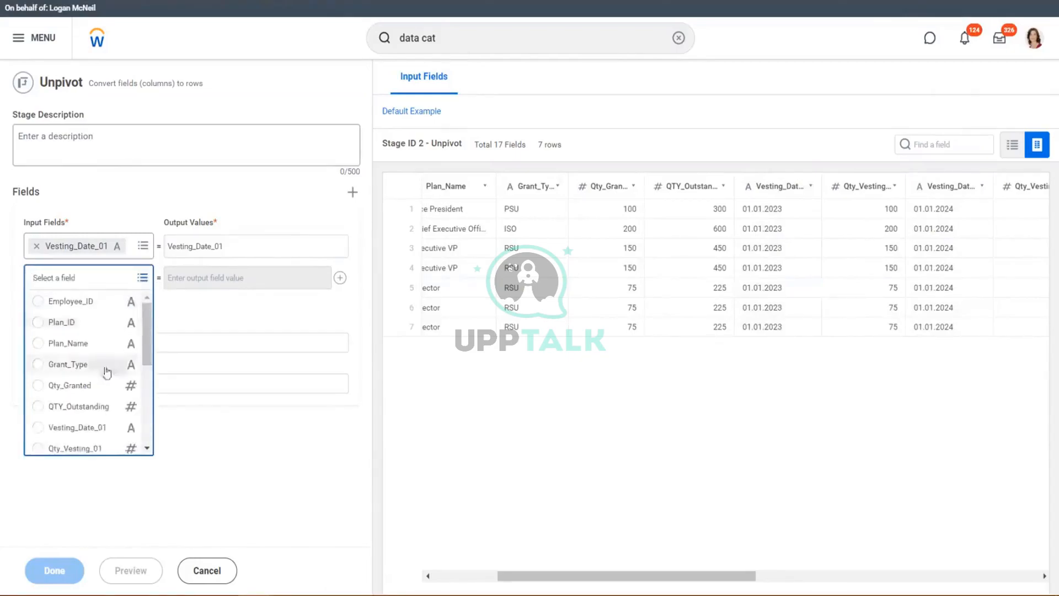
{"action": "scroll", "coordinate": [106, 366], "scroll_direction": "down", "scroll_amount": 1}
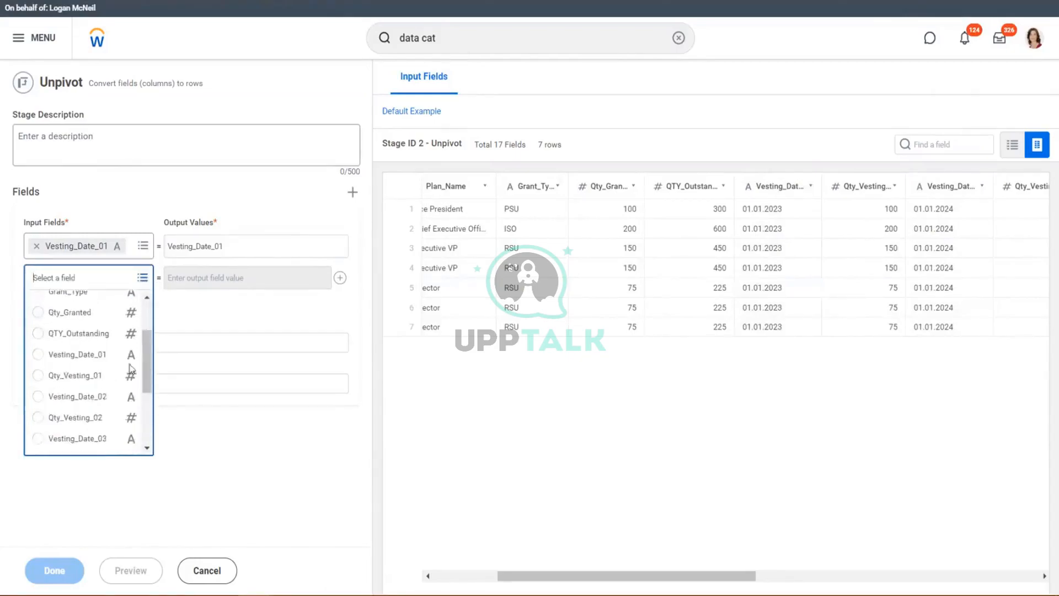
{"action": "left_click", "coordinate": [77, 398]}
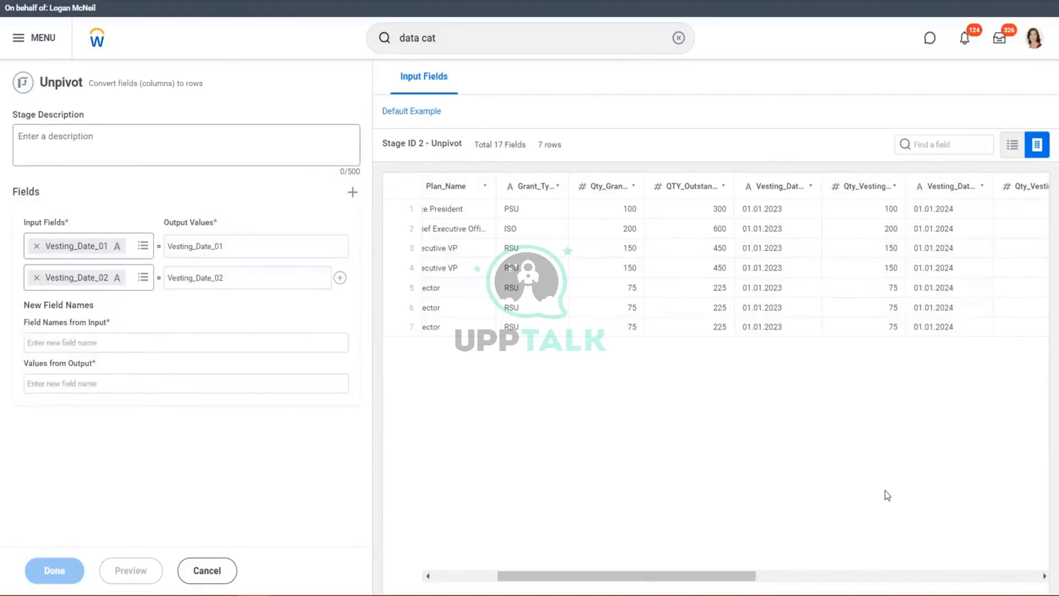
{"action": "scroll", "coordinate": [887, 494], "scroll_direction": "right", "scroll_amount": 8}
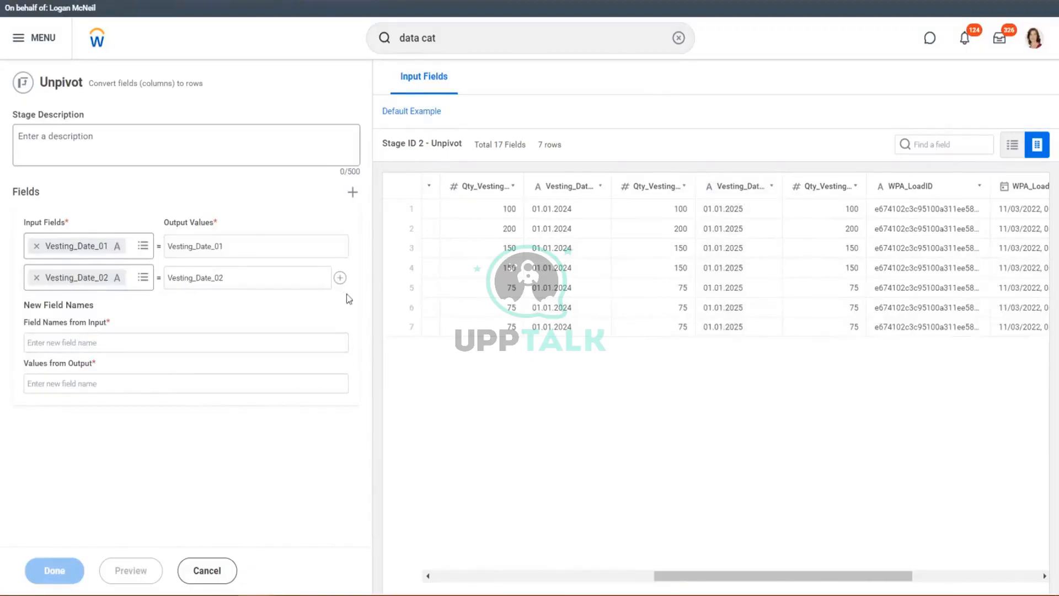
{"action": "left_click", "coordinate": [340, 277]}
{"action": "left_click", "coordinate": [144, 319]}
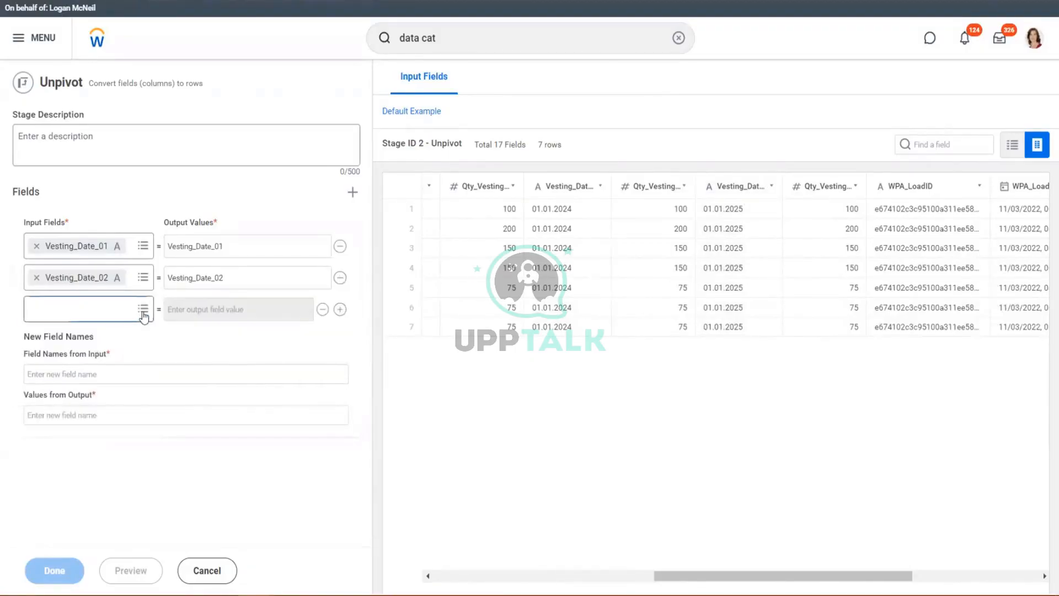
{"action": "scroll", "coordinate": [111, 242], "scroll_direction": "down", "scroll_amount": 2}
{"action": "scroll", "coordinate": [110, 241], "scroll_direction": "down", "scroll_amount": 2}
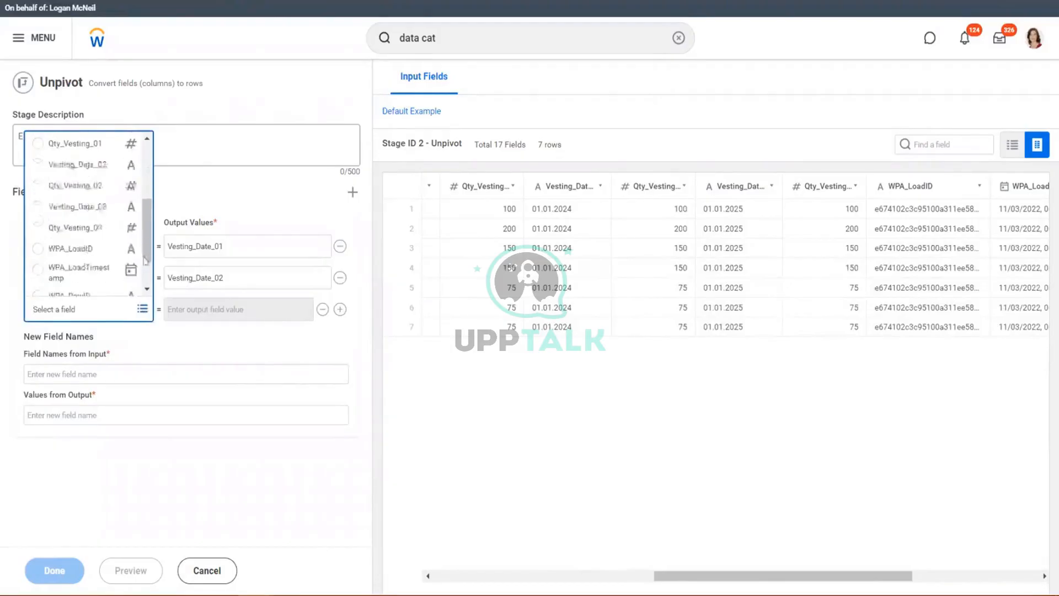
{"action": "left_click", "coordinate": [76, 207]}
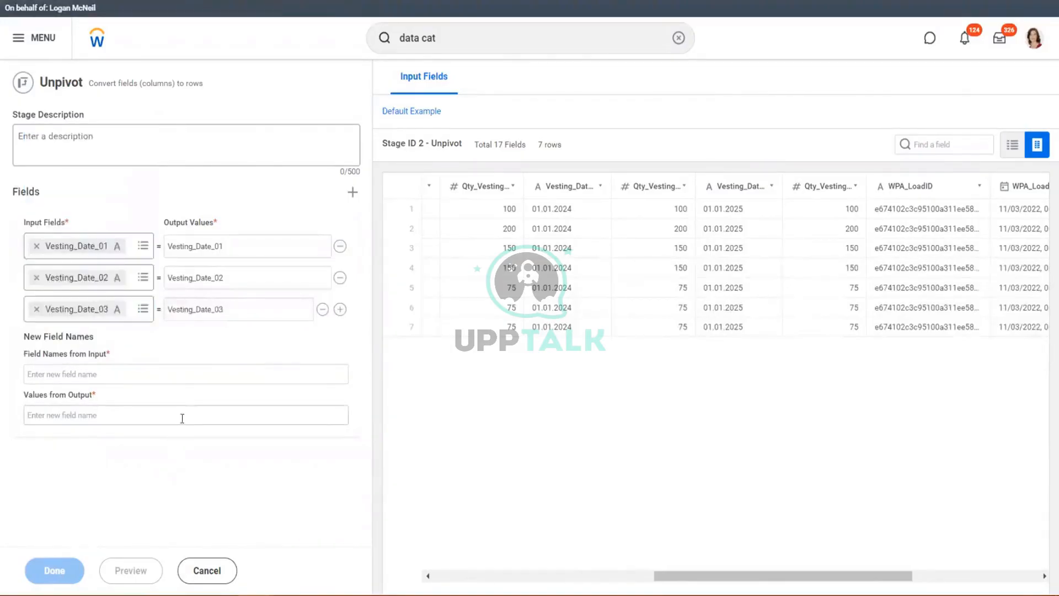
Name the field from input "Vesting Dates" and the field for the output values "Vesting Date Schedule"
{"action": "left_click", "coordinate": [151, 370]}
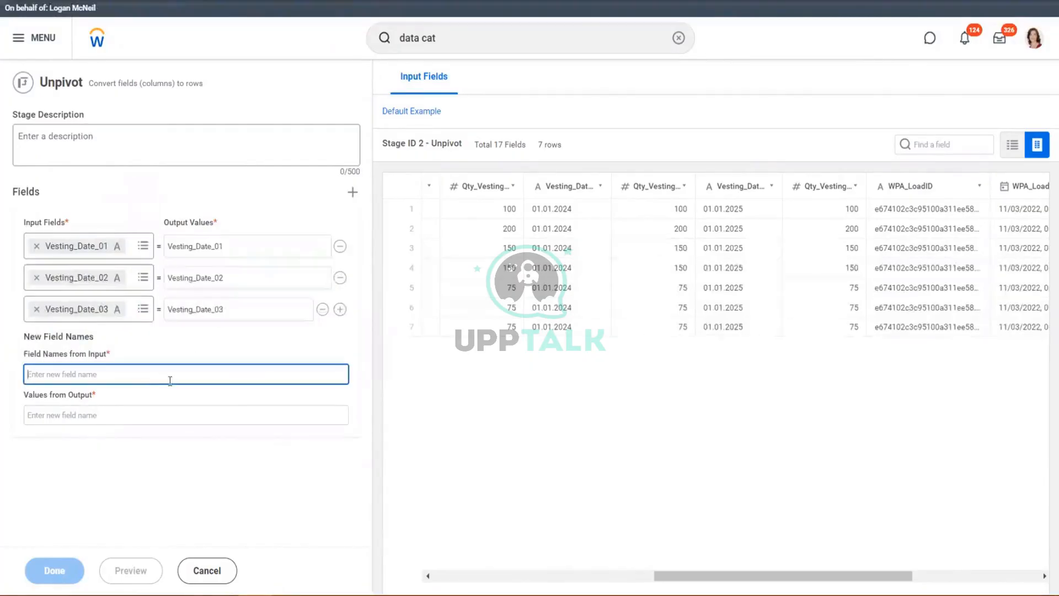
{"action": "type", "text": "Vesting Dates"}
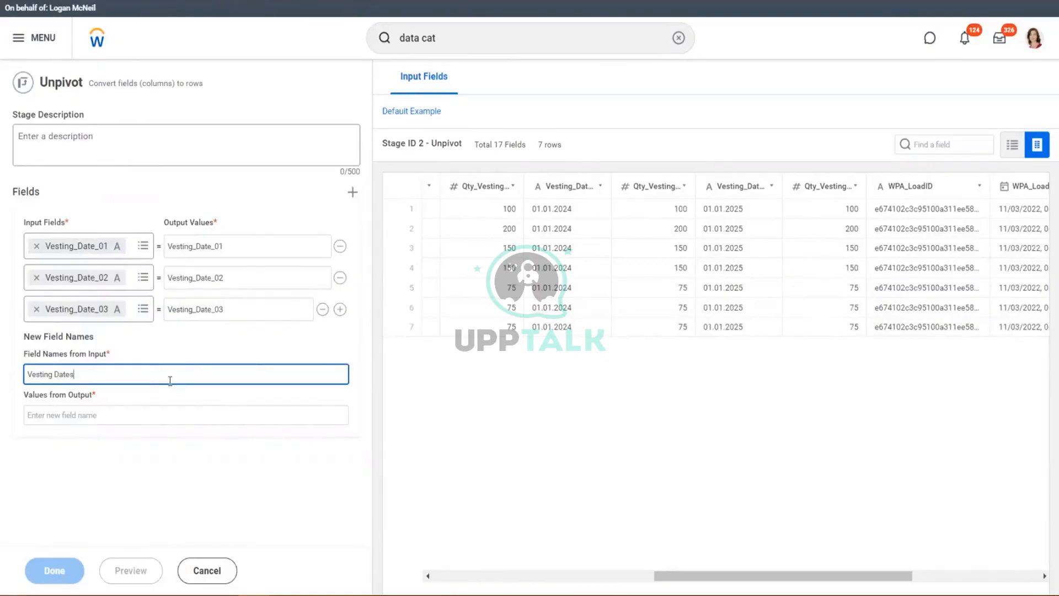
{"action": "left_click", "coordinate": [67, 416]}
{"action": "left_click", "coordinate": [69, 415]}
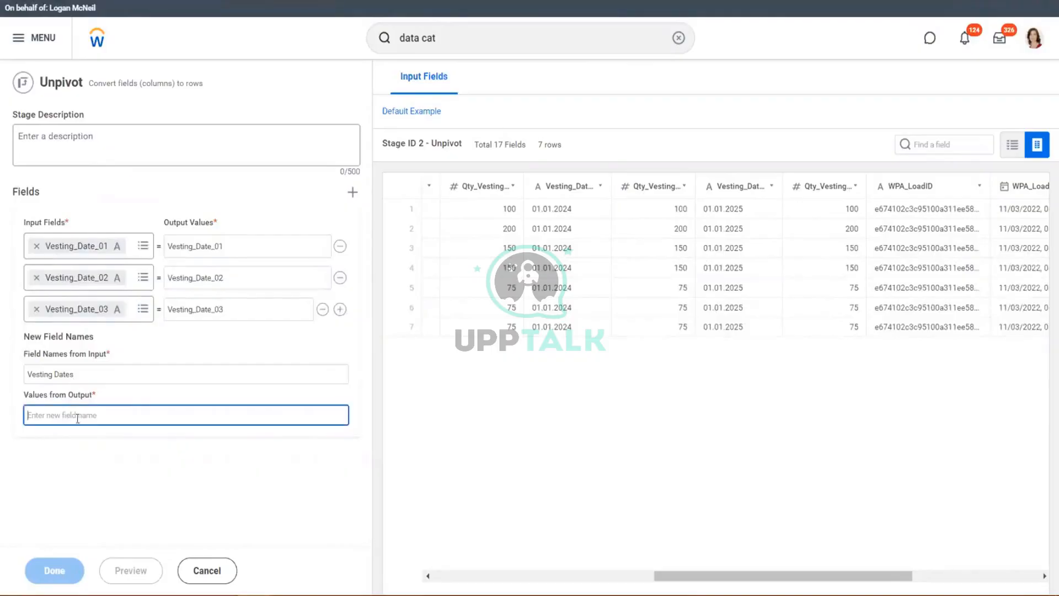
{"action": "type", "text": "Vesting Date Schedule"}
{"action": "left_click", "coordinate": [191, 475]}
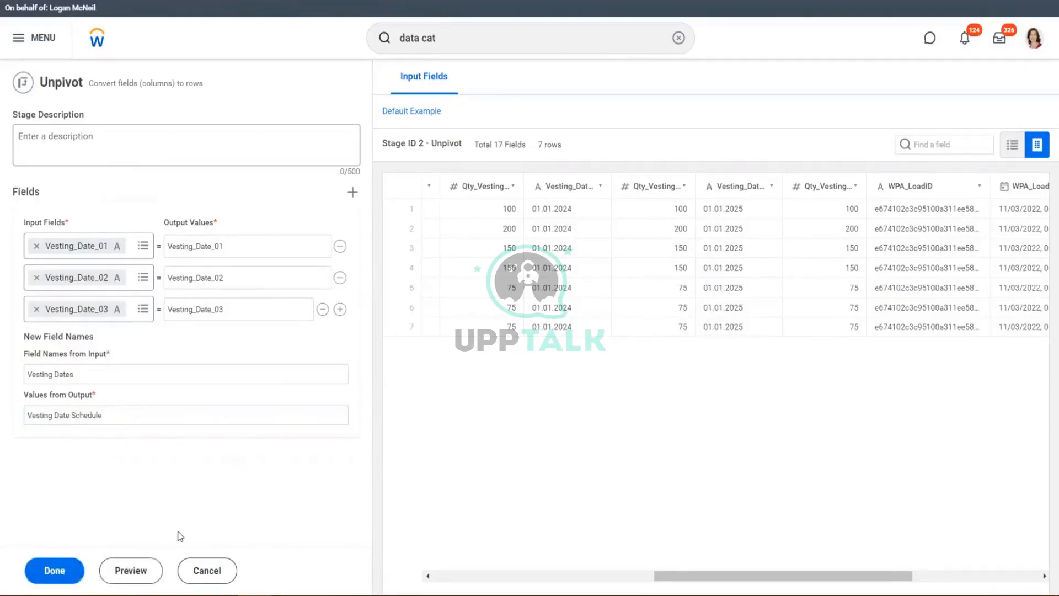
Preview the unpivot output and examine its vesting columns, widening Qty_Vesting_03 and Vesting Dates to read their headers
{"action": "left_click", "coordinate": [145, 568]}
{"action": "left_click", "coordinate": [127, 569]}
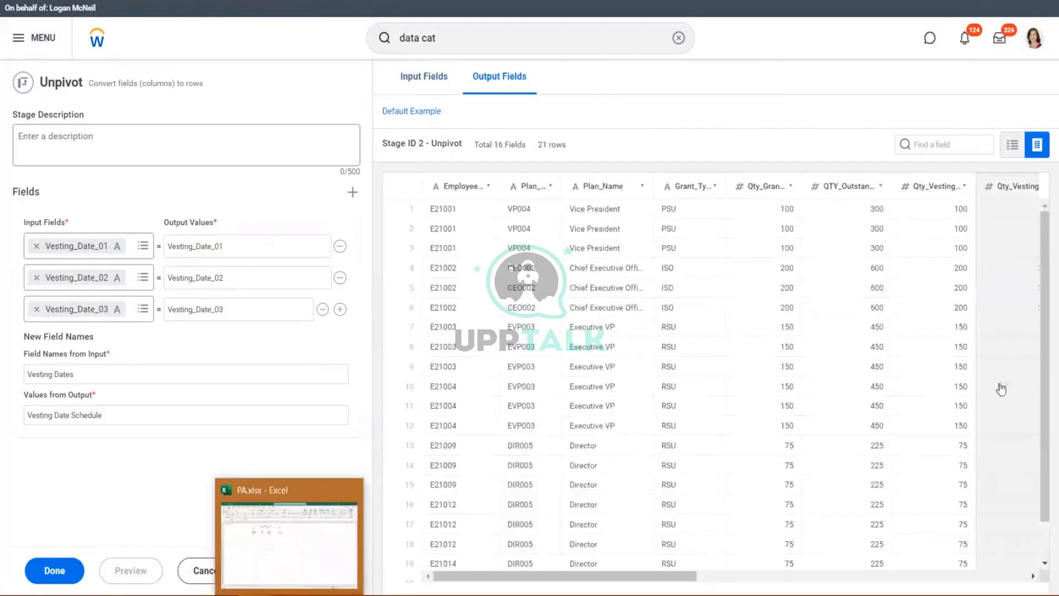
{"action": "scroll", "coordinate": [689, 574], "scroll_direction": "right", "scroll_amount": 5}
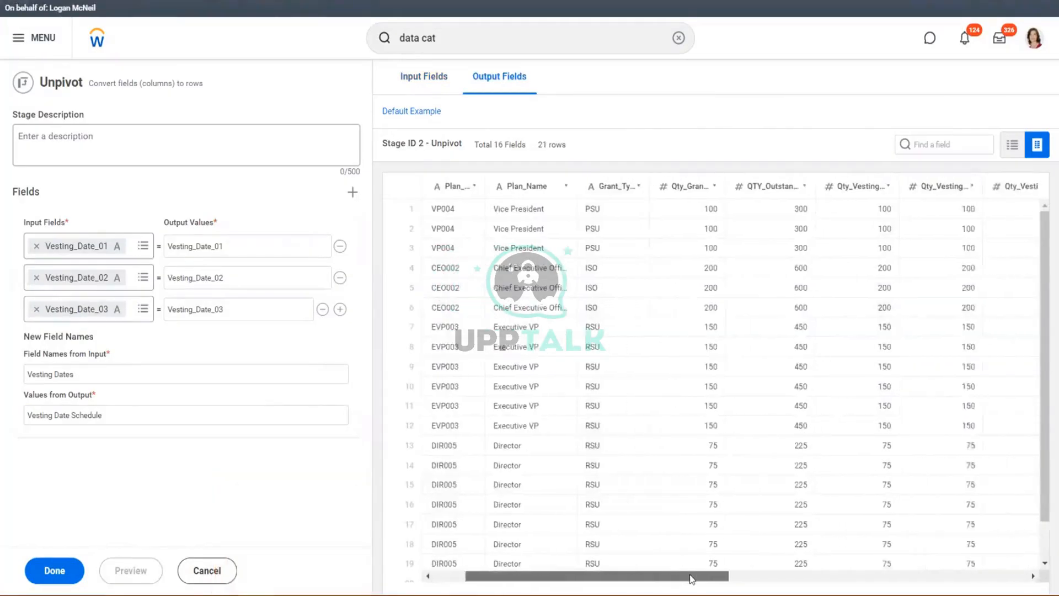
{"action": "scroll", "coordinate": [772, 276], "scroll_direction": "right", "scroll_amount": 1}
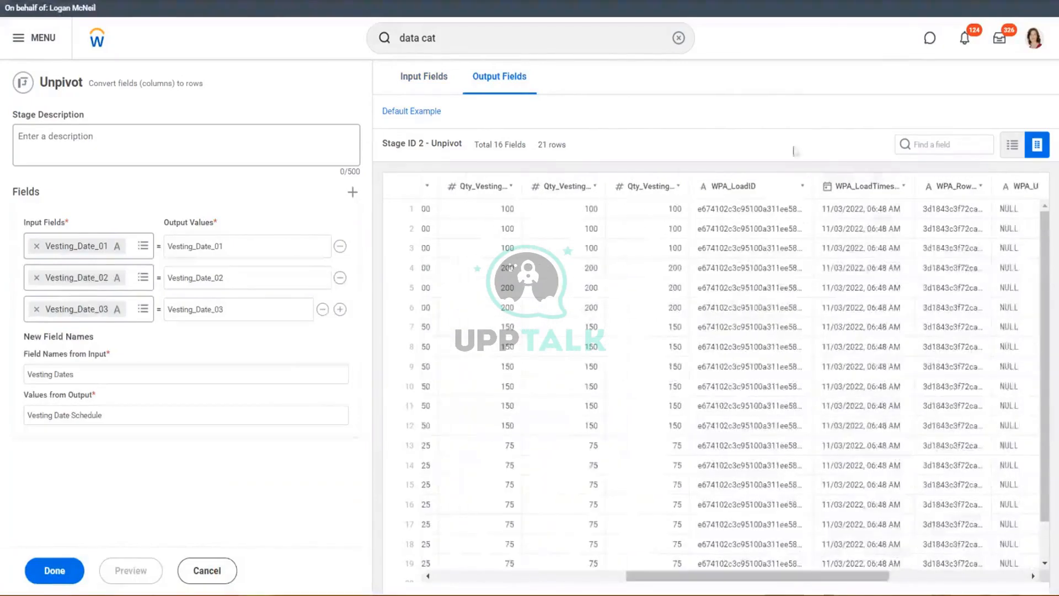
{"action": "left_click_drag", "start_coordinate": [687, 182], "coordinate": [749, 183]}
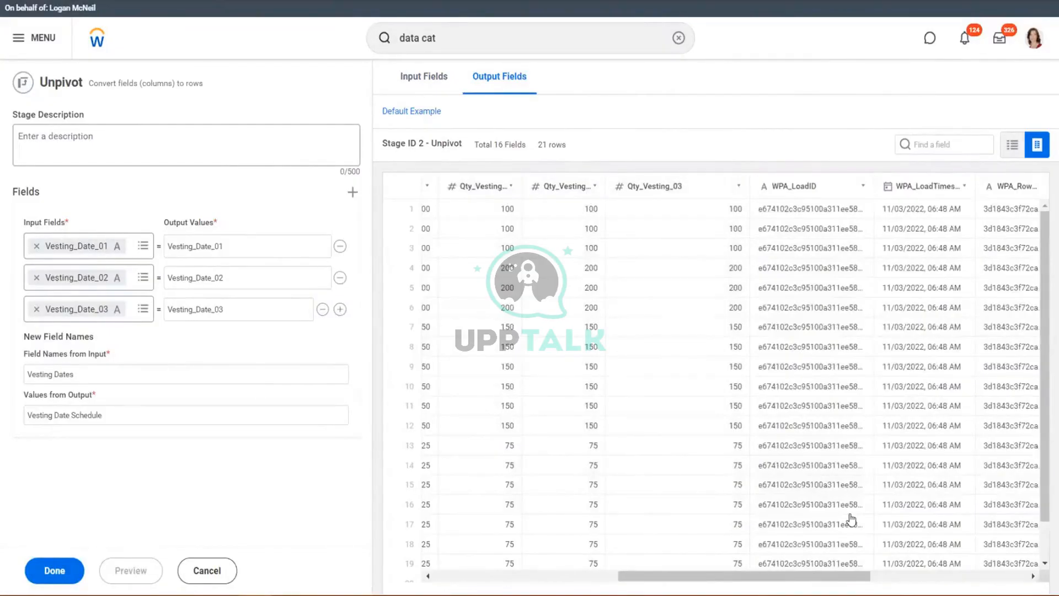
{"action": "scroll", "coordinate": [851, 519], "scroll_direction": "left", "scroll_amount": 5}
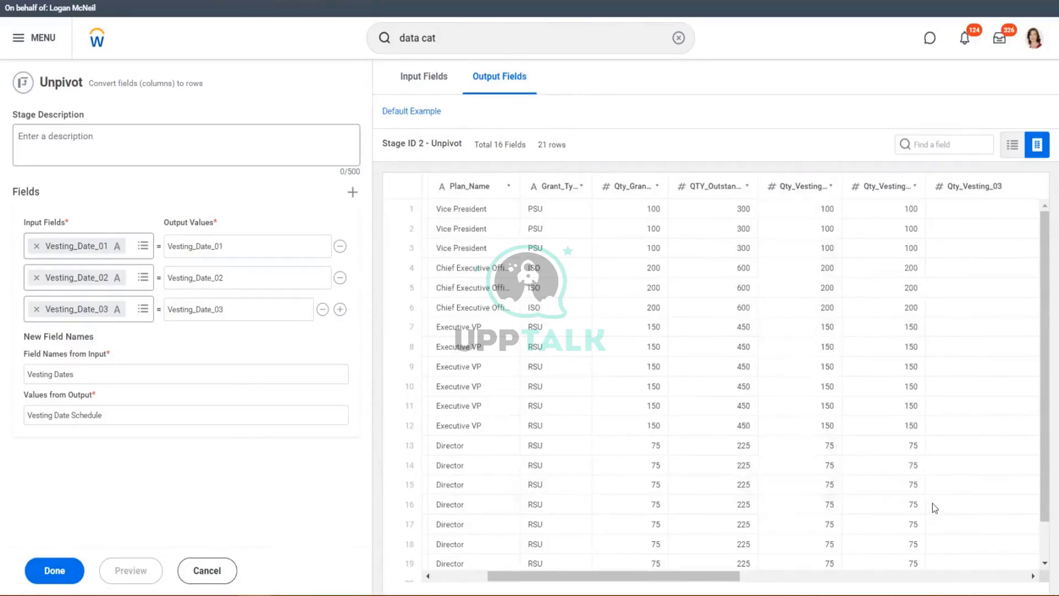
{"action": "left_click_drag", "start_coordinate": [689, 573], "coordinate": [960, 592]}
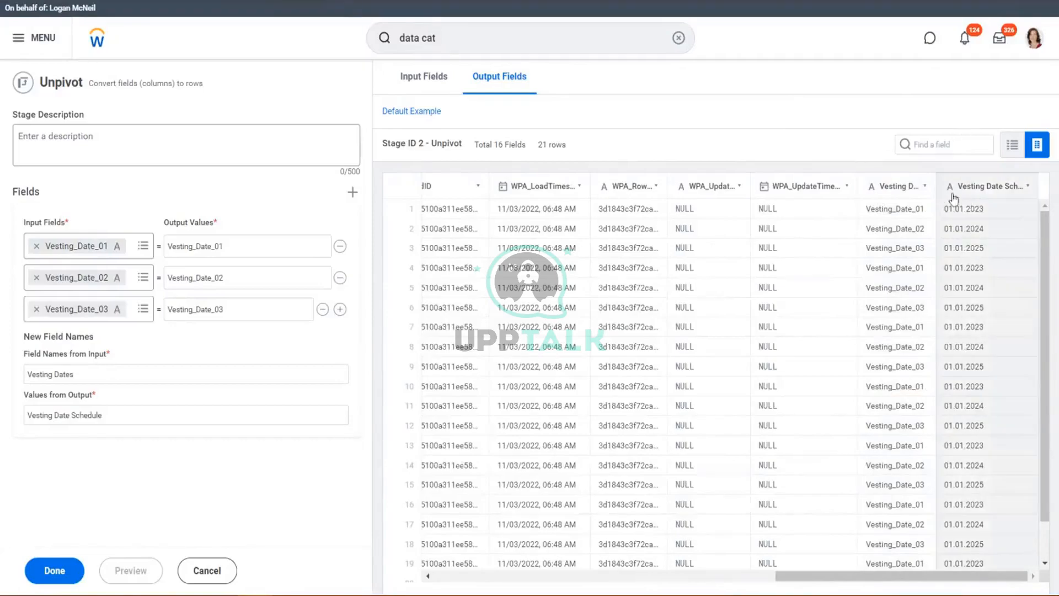
{"action": "left_click_drag", "start_coordinate": [934, 190], "coordinate": [991, 200]}
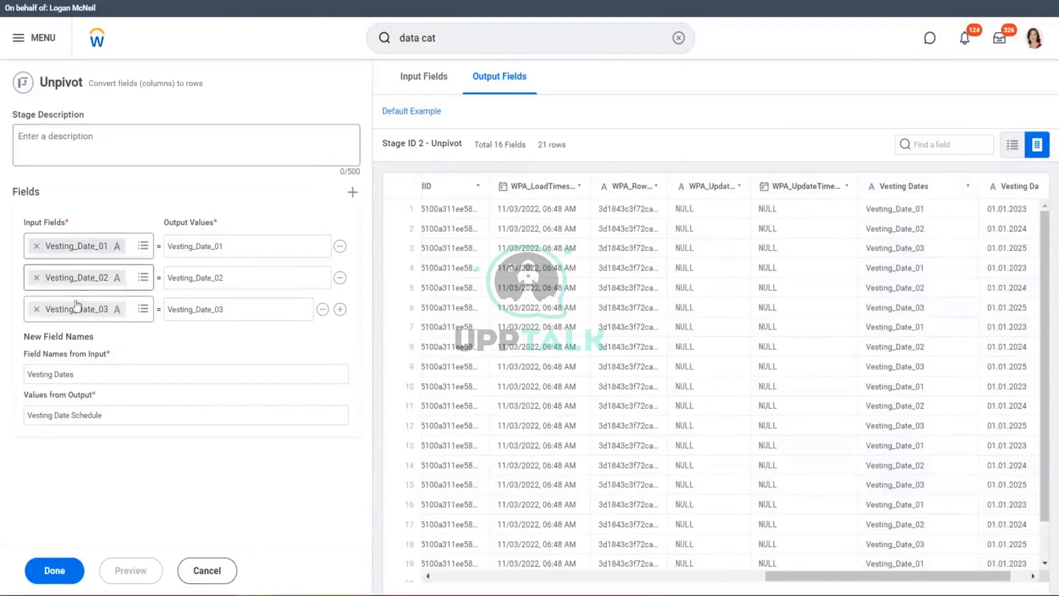
Compare the input fields and new field names of the Unpivot stage with the output columns and the source table's vesting date columns
{"action": "left_click_drag", "start_coordinate": [23, 221], "coordinate": [60, 221]}
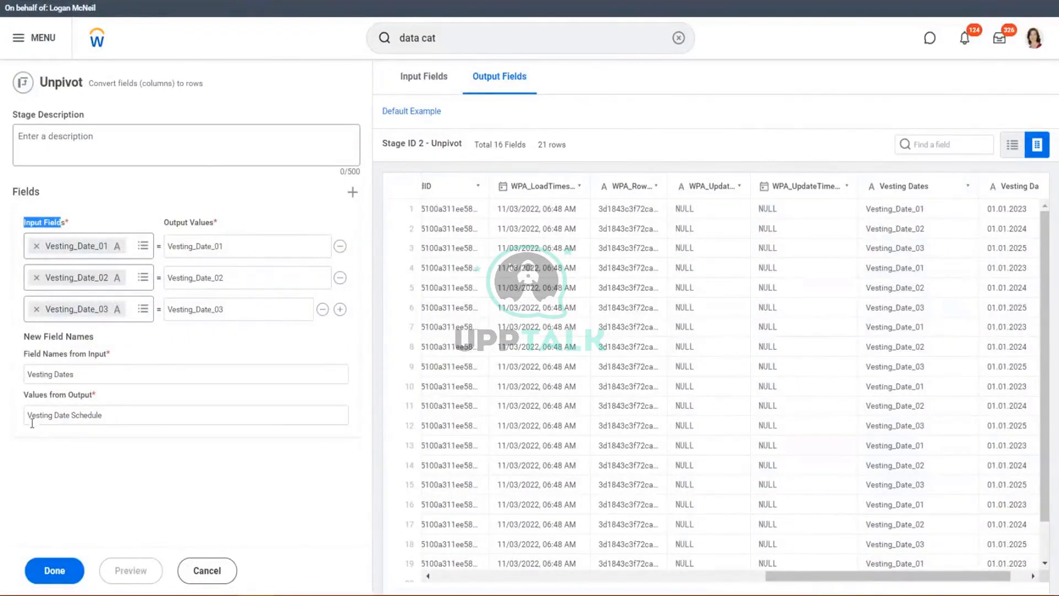
{"action": "left_click_drag", "start_coordinate": [21, 356], "coordinate": [128, 428]}
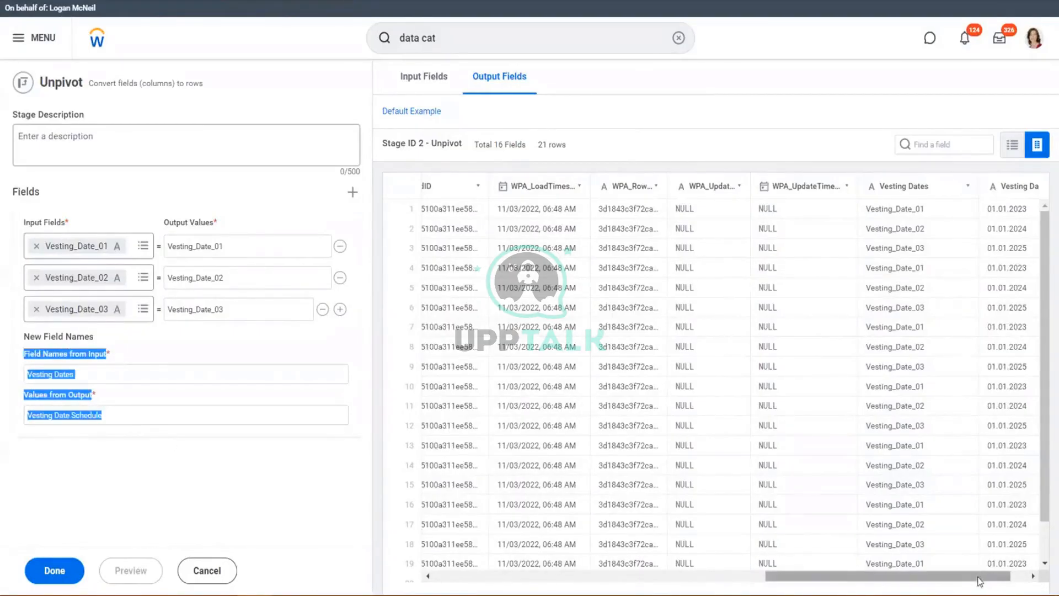
{"action": "left_click_drag", "start_coordinate": [1003, 580], "coordinate": [1019, 582]}
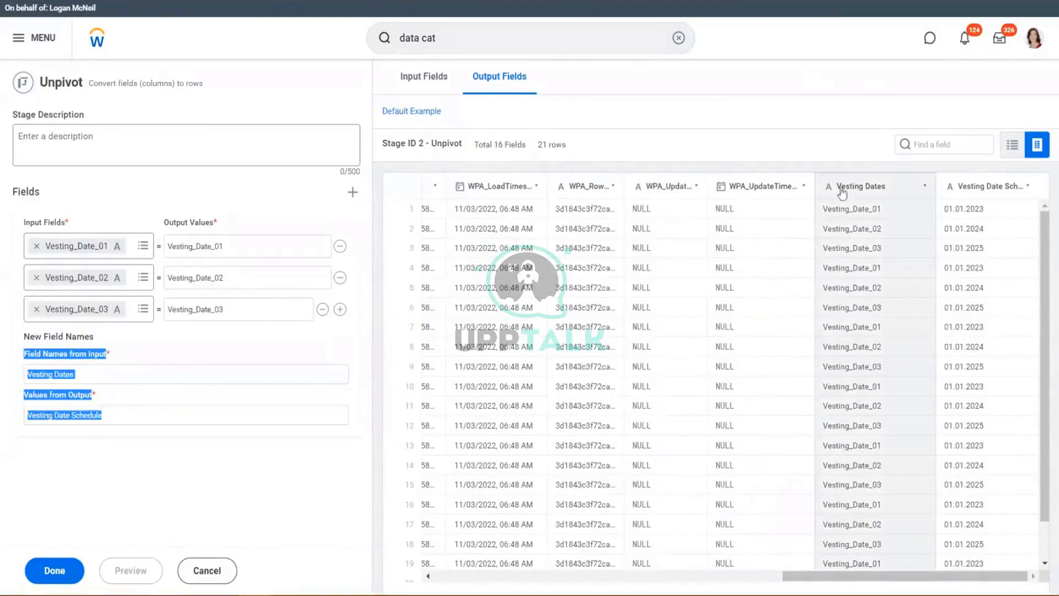
{"action": "left_click", "coordinate": [102, 374]}
{"action": "left_click_drag", "start_coordinate": [103, 373], "coordinate": [24, 376]}
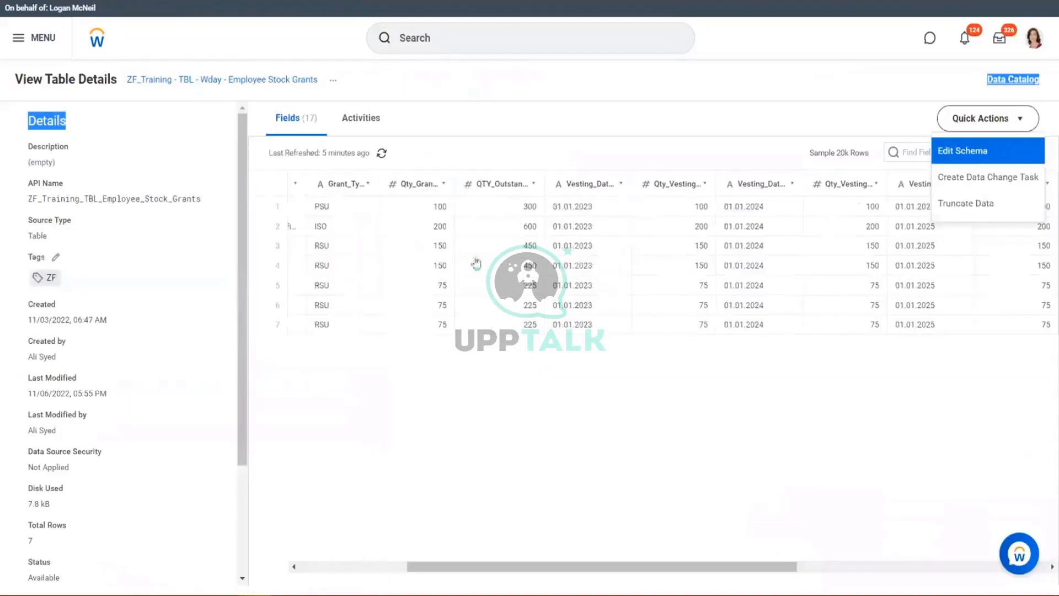
{"action": "left_click_drag", "start_coordinate": [739, 191], "coordinate": [775, 184]}
{"action": "left_click_drag", "start_coordinate": [568, 185], "coordinate": [607, 184]}
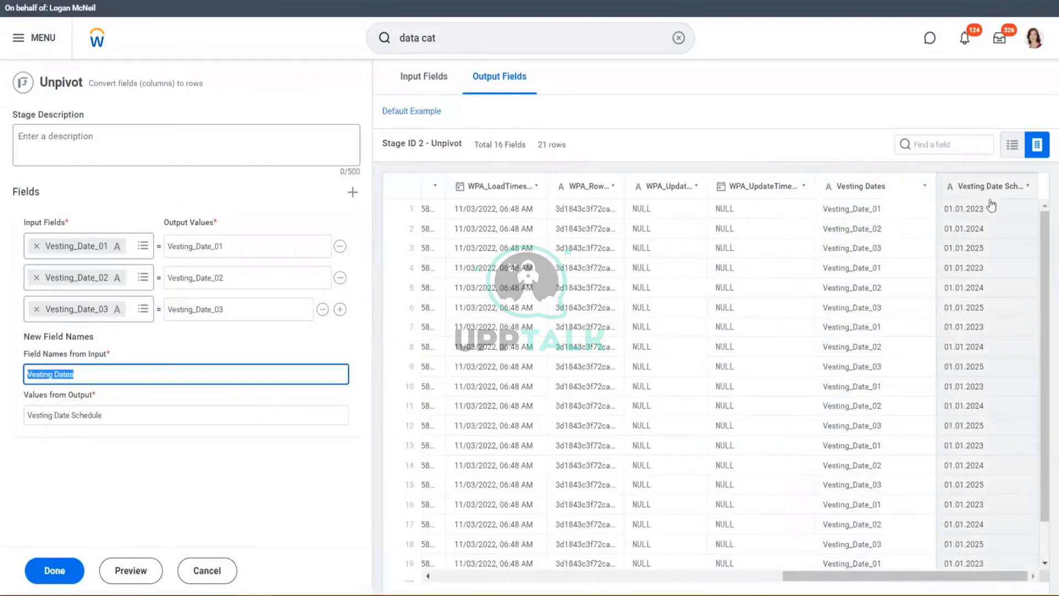
{"action": "left_click_drag", "start_coordinate": [147, 414], "coordinate": [39, 411]}
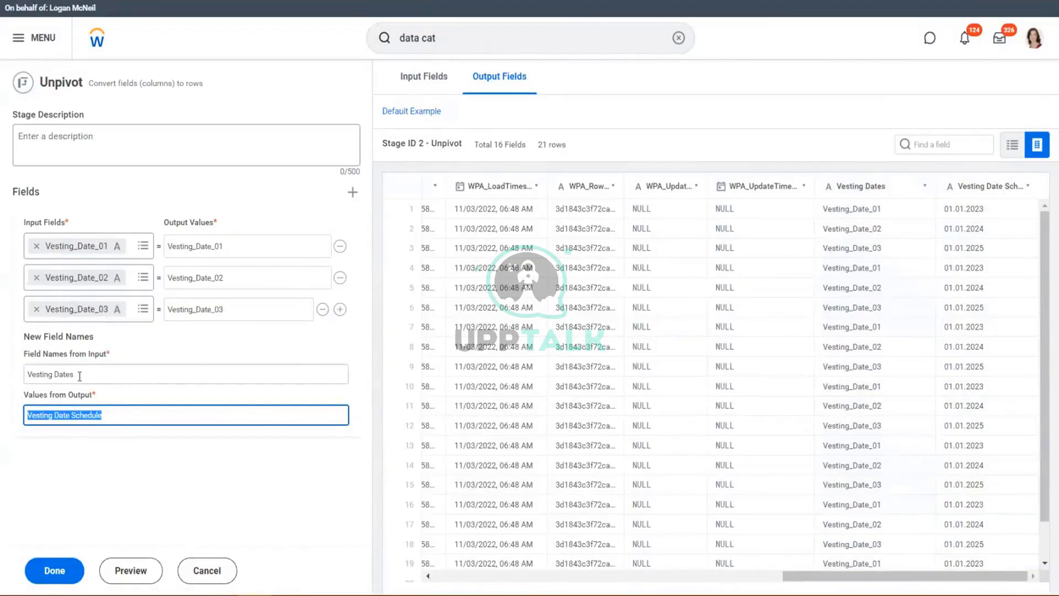
Add a fourth empty input field row, remove it again, and review the new field names of the Unpivot stage
{"action": "left_click", "coordinate": [338, 310]}
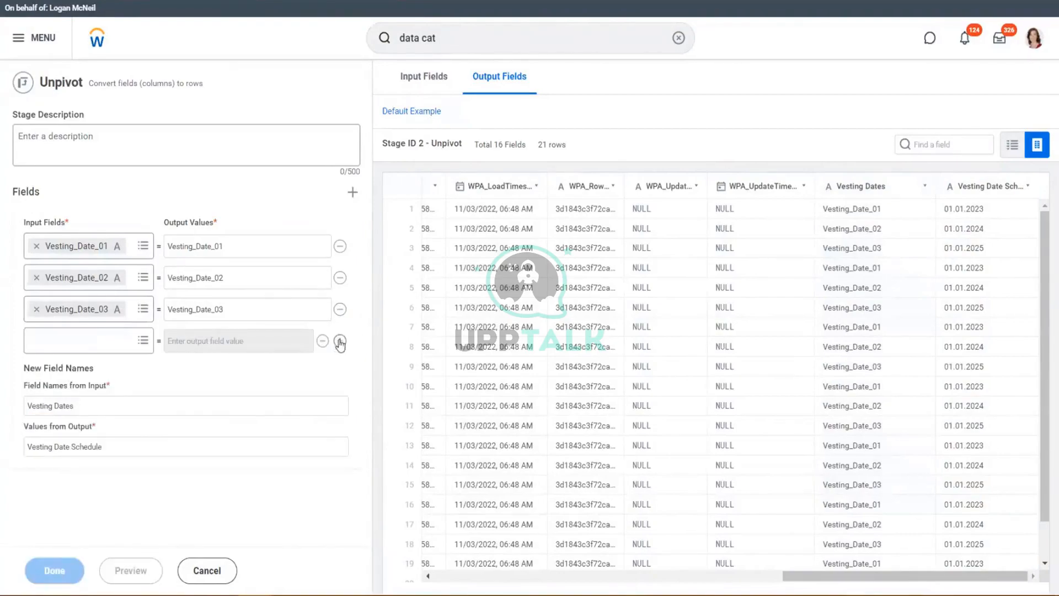
{"action": "left_click", "coordinate": [323, 341]}
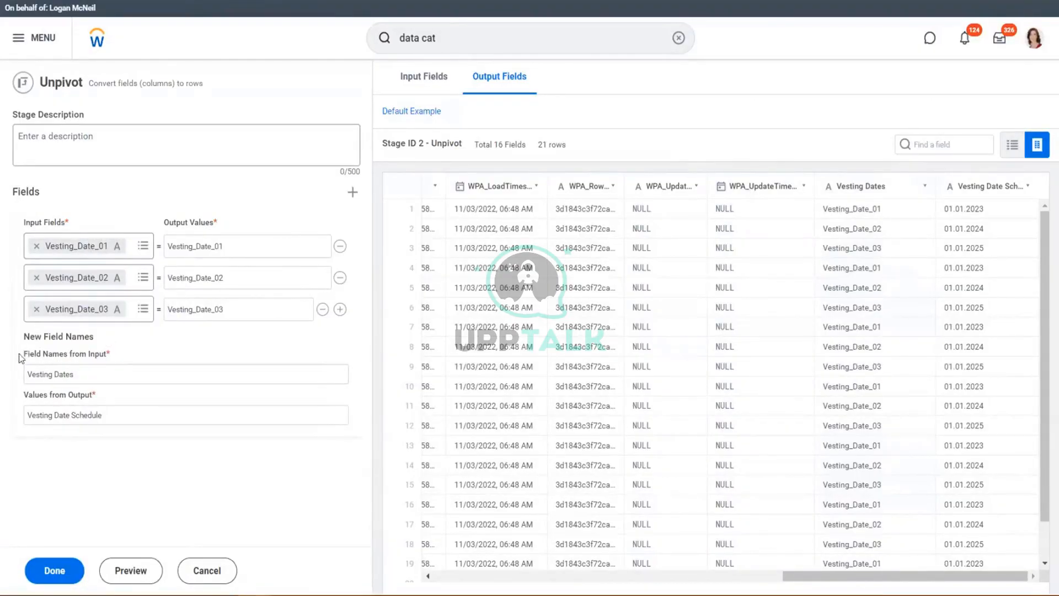
{"action": "left_click_drag", "start_coordinate": [24, 353], "coordinate": [136, 425]}
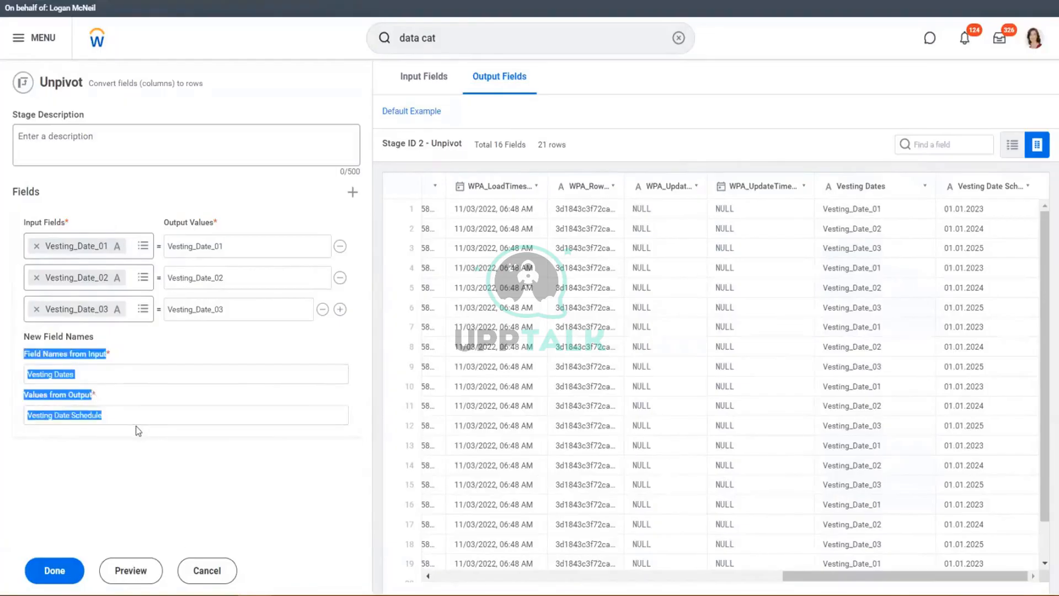
{"action": "left_click", "coordinate": [72, 373]}
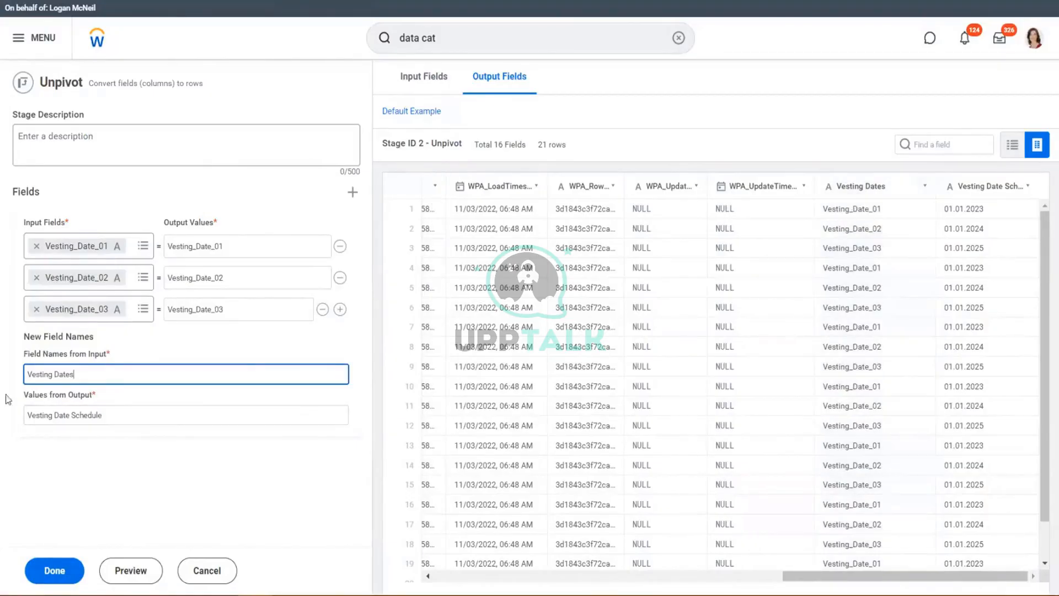
Set the output value of Vesting_Date_01 to "VD 01" and preview the change in the output's Vesting Dates column
{"action": "left_click_drag", "start_coordinate": [73, 396], "coordinate": [2, 424]}
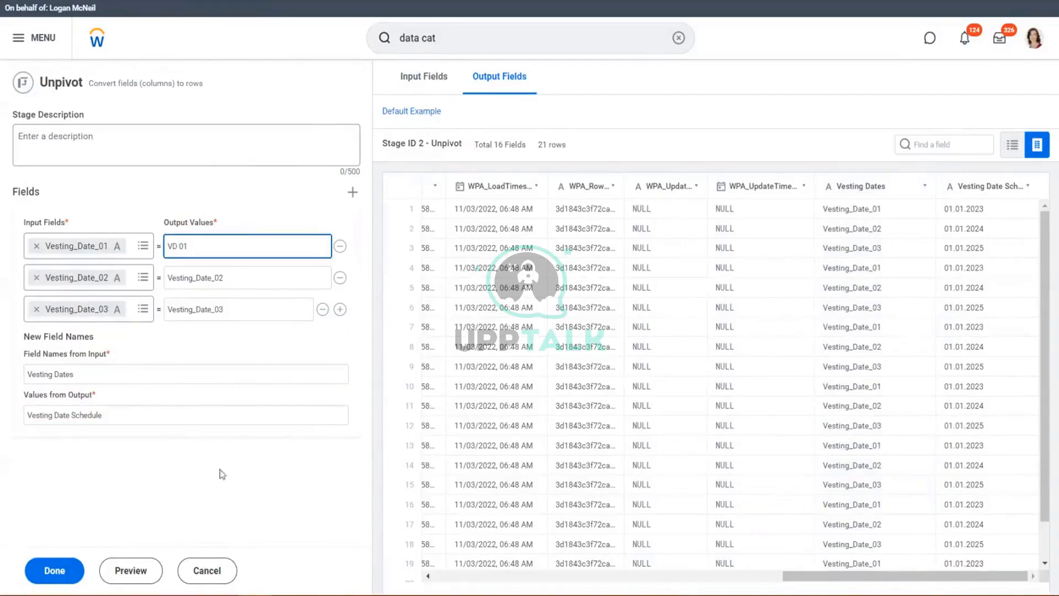
{"action": "left_click", "coordinate": [229, 473]}
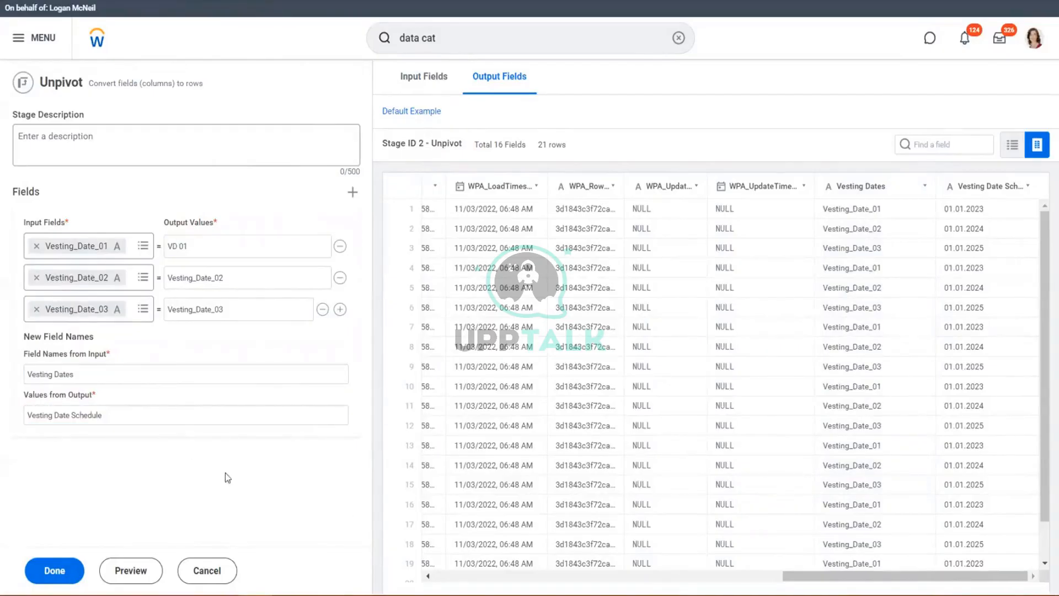
{"action": "left_click", "coordinate": [135, 570]}
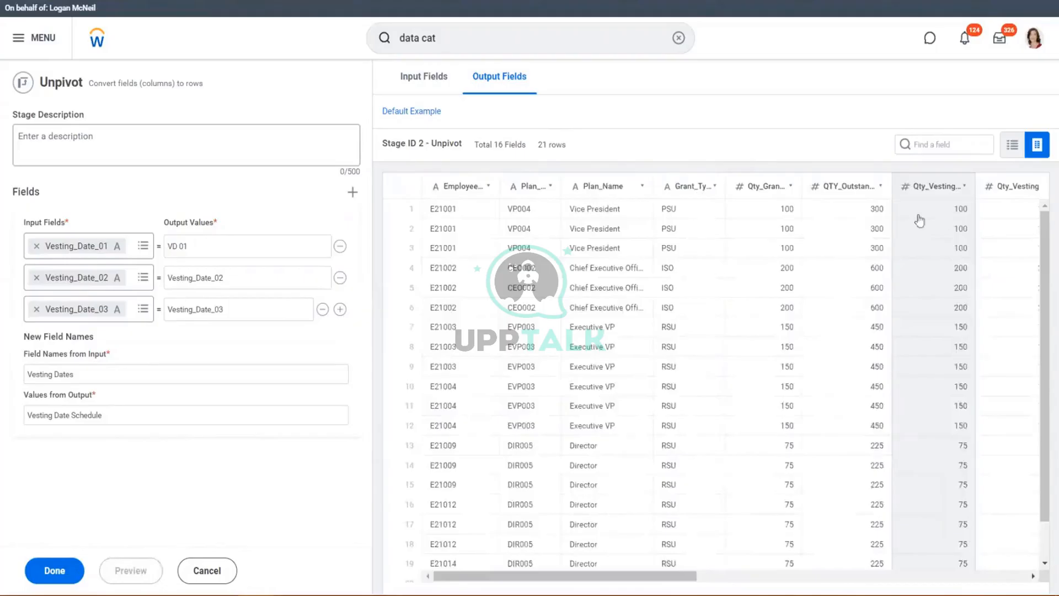
{"action": "left_click_drag", "start_coordinate": [579, 579], "coordinate": [913, 576]}
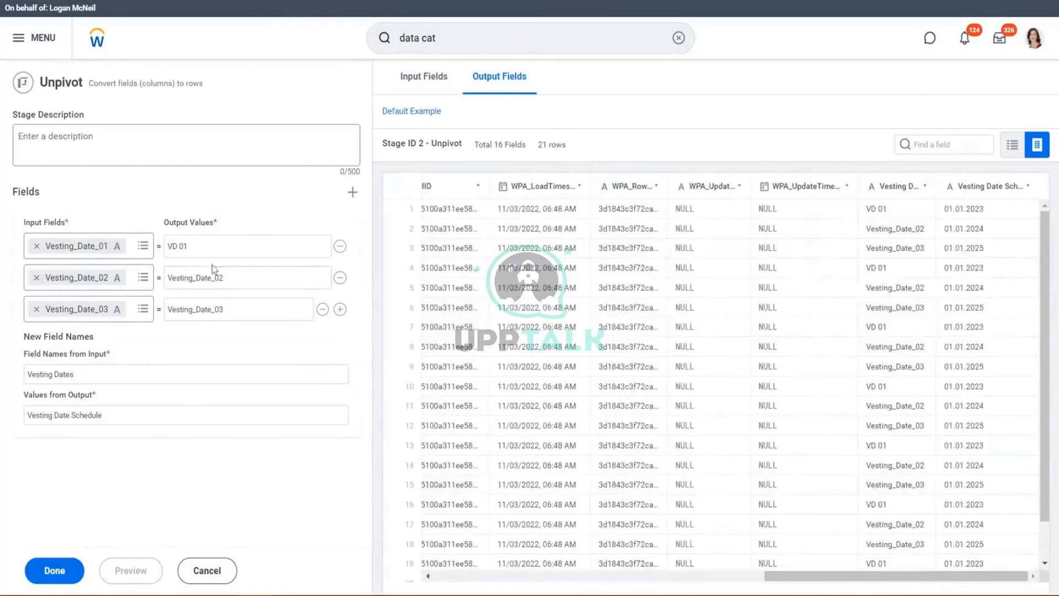
Replace the output values of both Vesting_Date_02 and Vesting_Date_03 with "VD 02", reusing the text from Vesting_Date_01
{"action": "left_click_drag", "start_coordinate": [204, 246], "coordinate": [109, 259]}
{"action": "key", "text": "ctrl+c"}
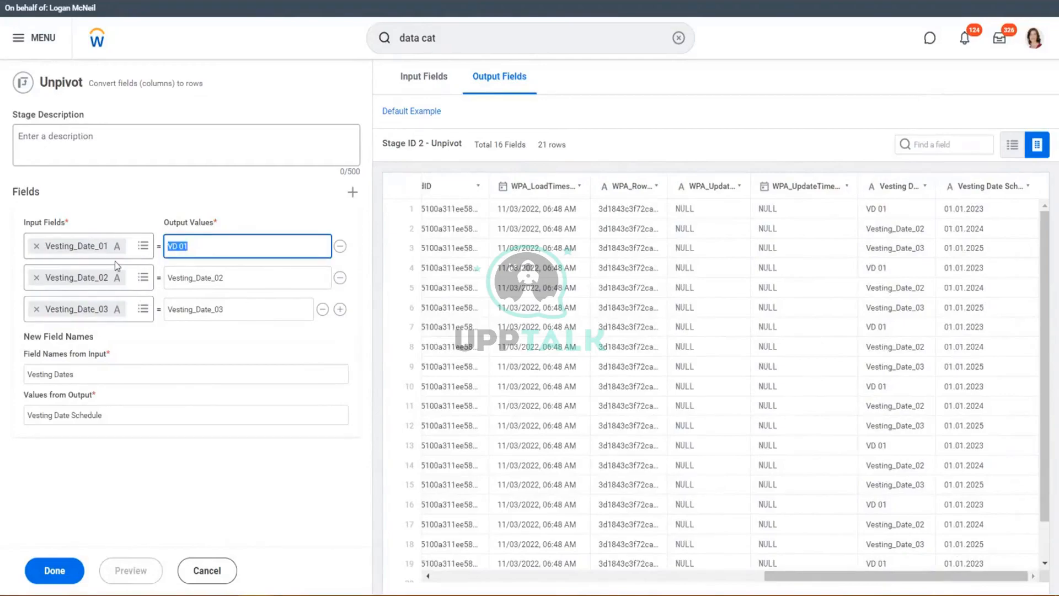
{"action": "left_click_drag", "start_coordinate": [253, 285], "coordinate": [150, 292]}
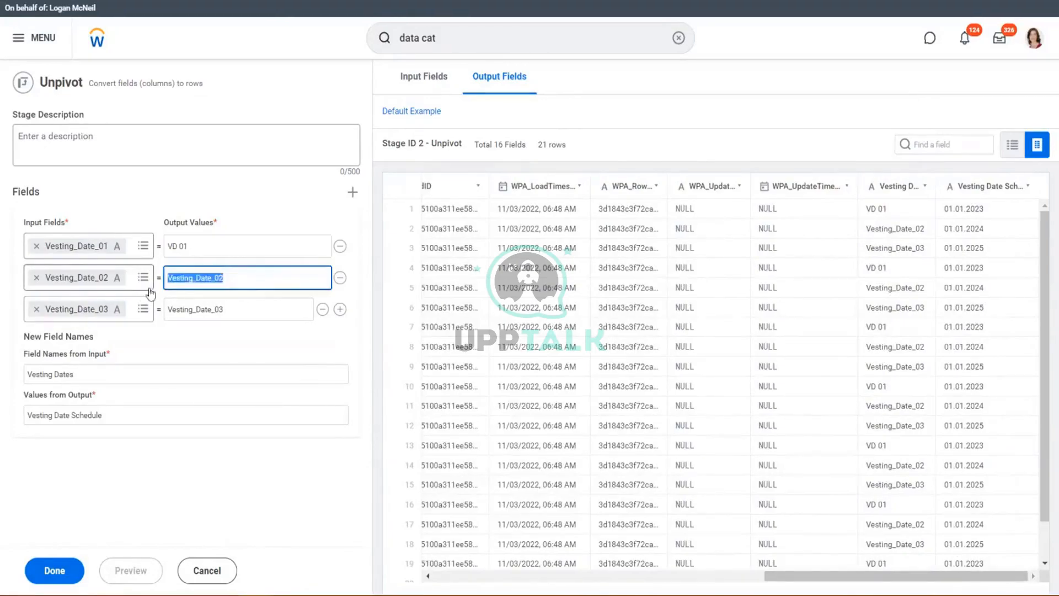
{"action": "key", "text": "ctrl+v"}
{"action": "left_click_drag", "start_coordinate": [262, 315], "coordinate": [160, 317]}
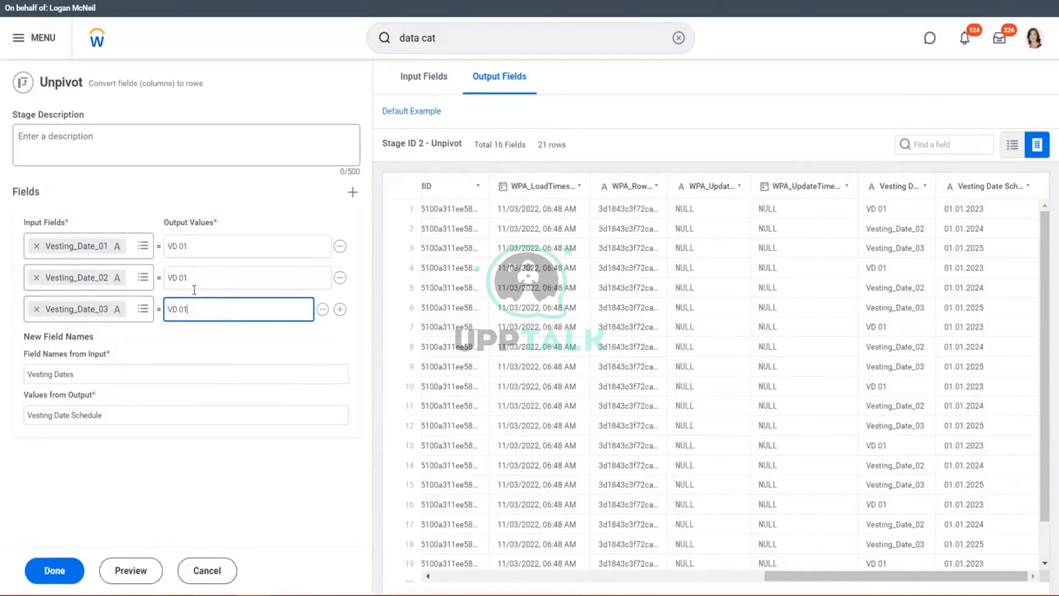
{"action": "key", "text": "ctrl+v"}
{"action": "left_click", "coordinate": [198, 284]}
{"action": "type", "text": "2"}
{"action": "left_click", "coordinate": [192, 309]}
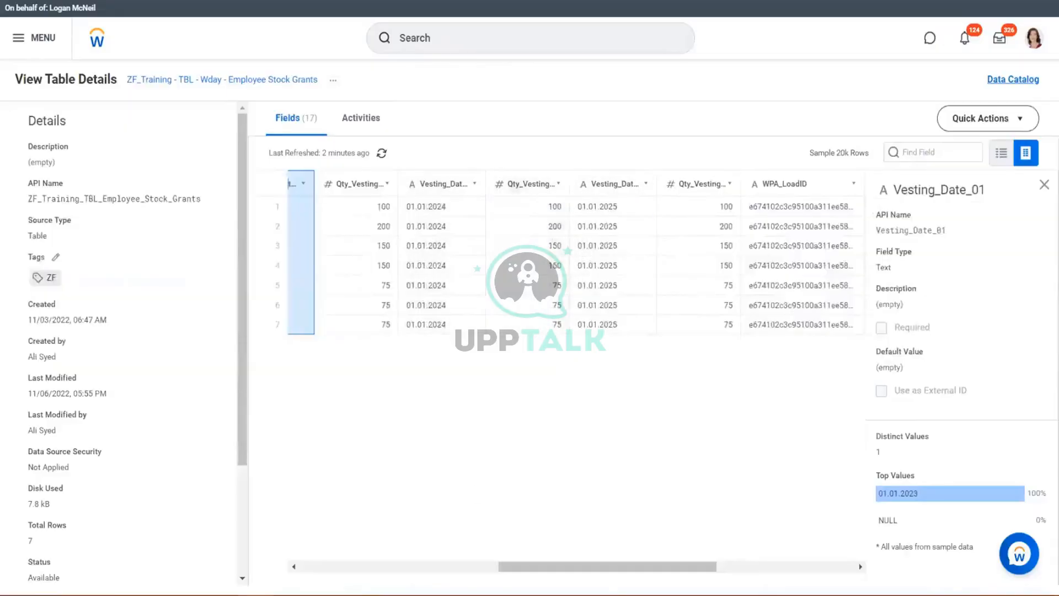
Examine the Qty_Vesting_01 and Qty_Vesting_02 columns beside the vesting dates in the Employee Stock Grants source table
{"action": "left_click_drag", "start_coordinate": [610, 576], "coordinate": [530, 581]}
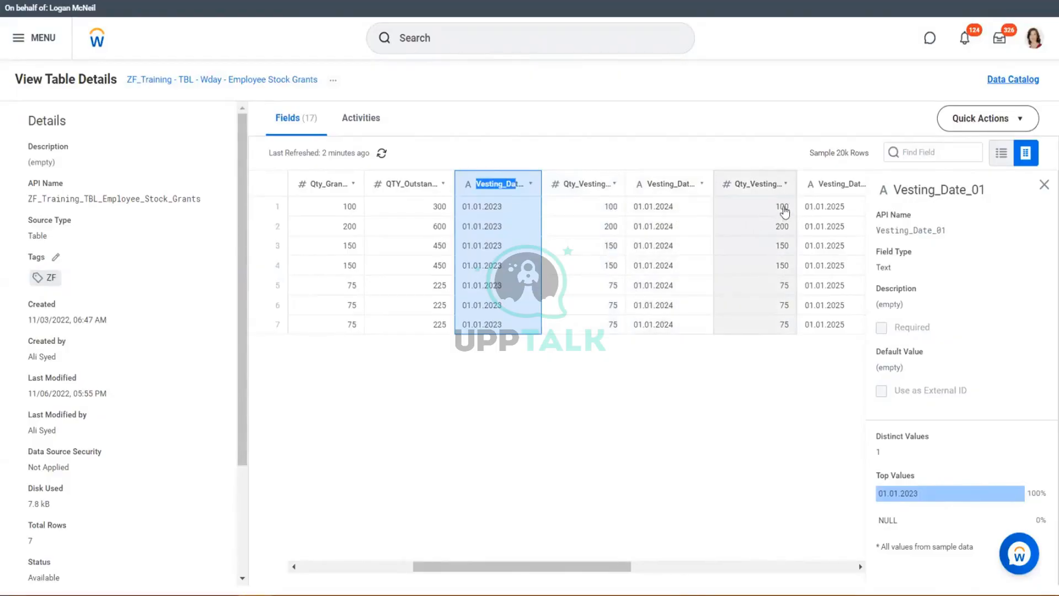
{"action": "left_click", "coordinate": [588, 184]}
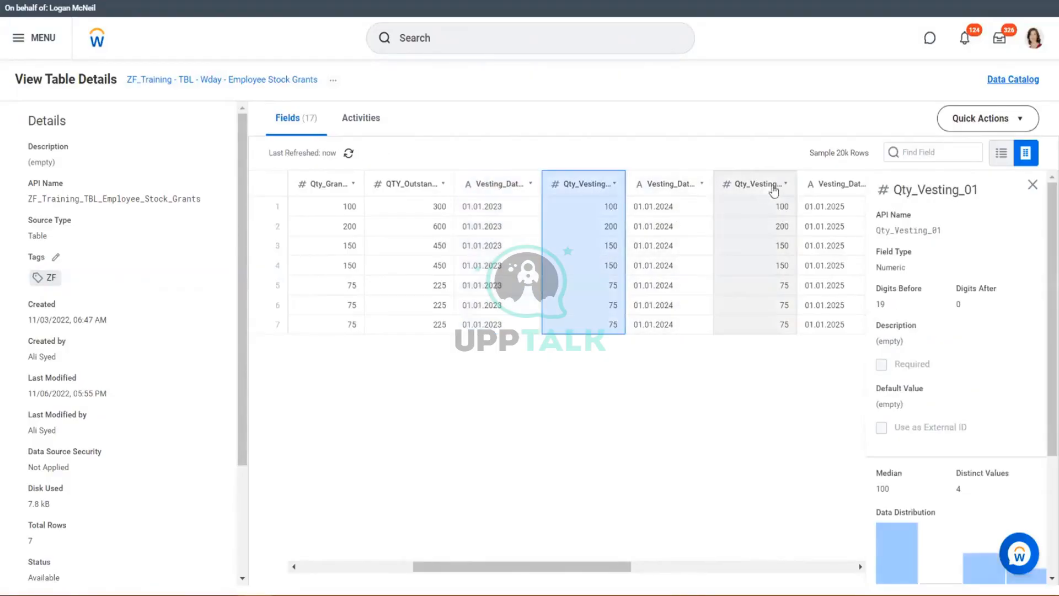
{"action": "left_click", "coordinate": [774, 188]}
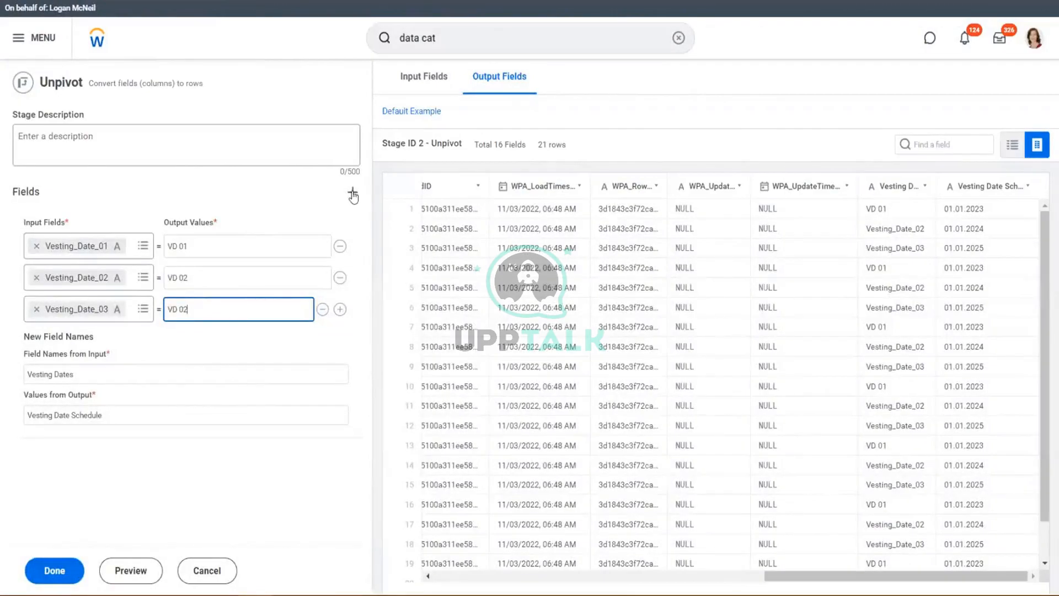
Add a second set of unpivot fields to the stage and choose Qty_Vesting_01 as its first input field
{"action": "left_click", "coordinate": [353, 194]}
{"action": "scroll", "coordinate": [207, 339], "scroll_direction": "down", "scroll_amount": 2}
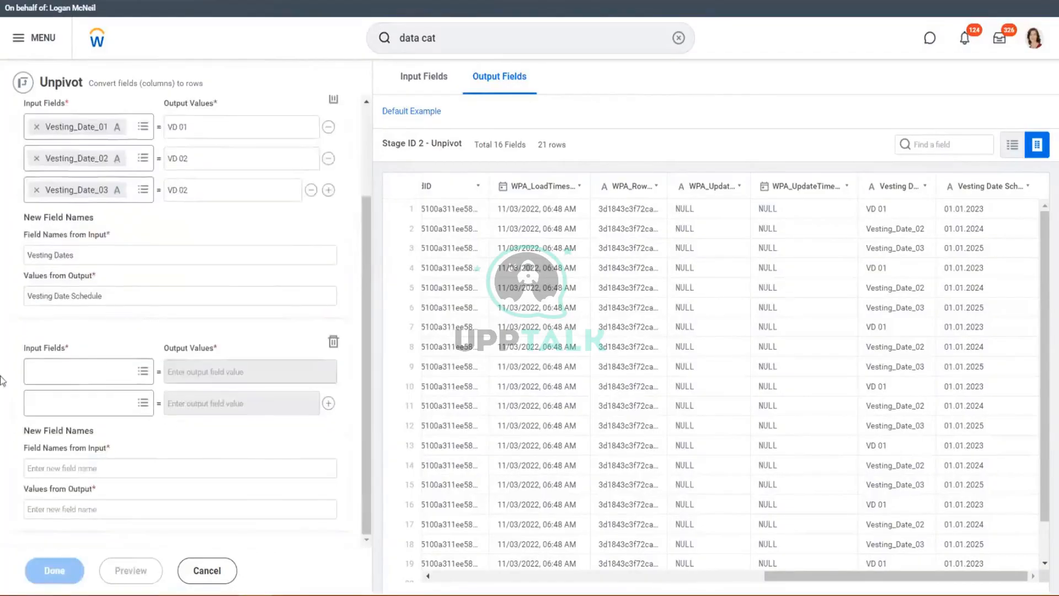
{"action": "left_click_drag", "start_coordinate": [21, 339], "coordinate": [251, 507]}
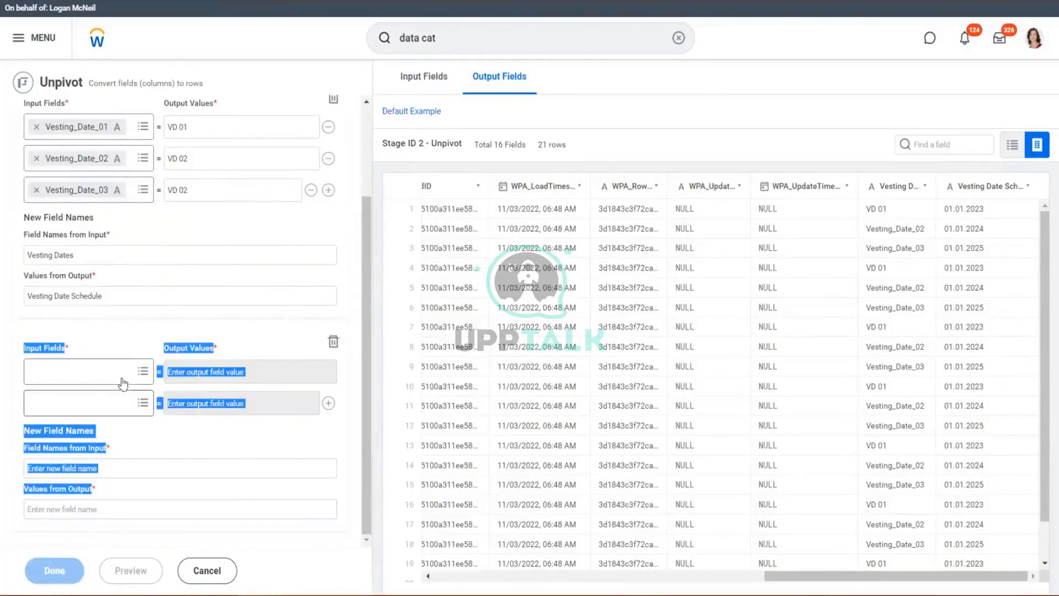
{"action": "left_click", "coordinate": [83, 372]}
{"action": "scroll", "coordinate": [156, 289], "scroll_direction": "down", "scroll_amount": 2}
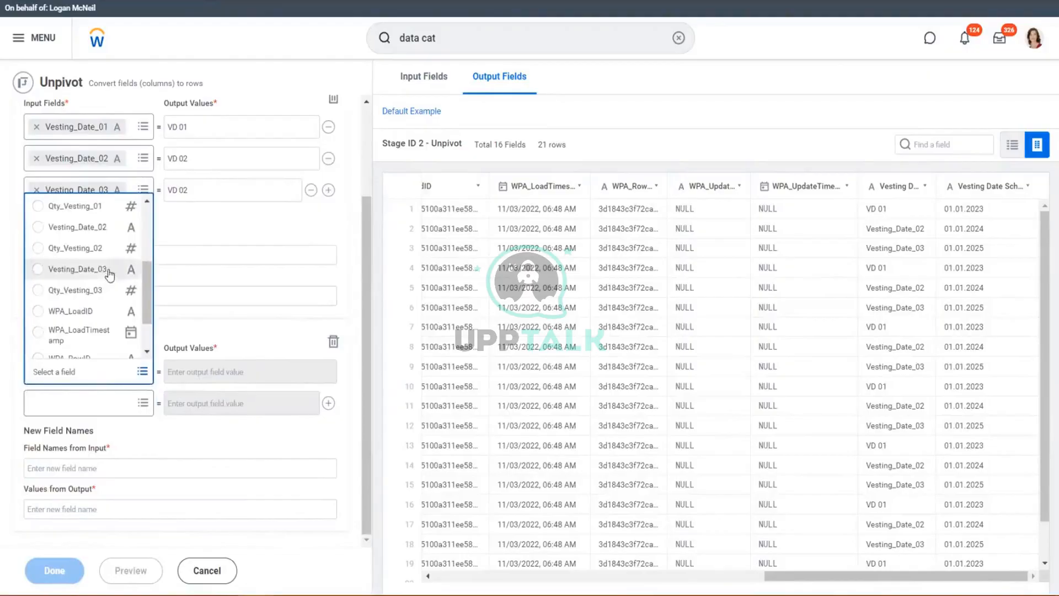
{"action": "scroll", "coordinate": [97, 278], "scroll_direction": "up", "scroll_amount": 3}
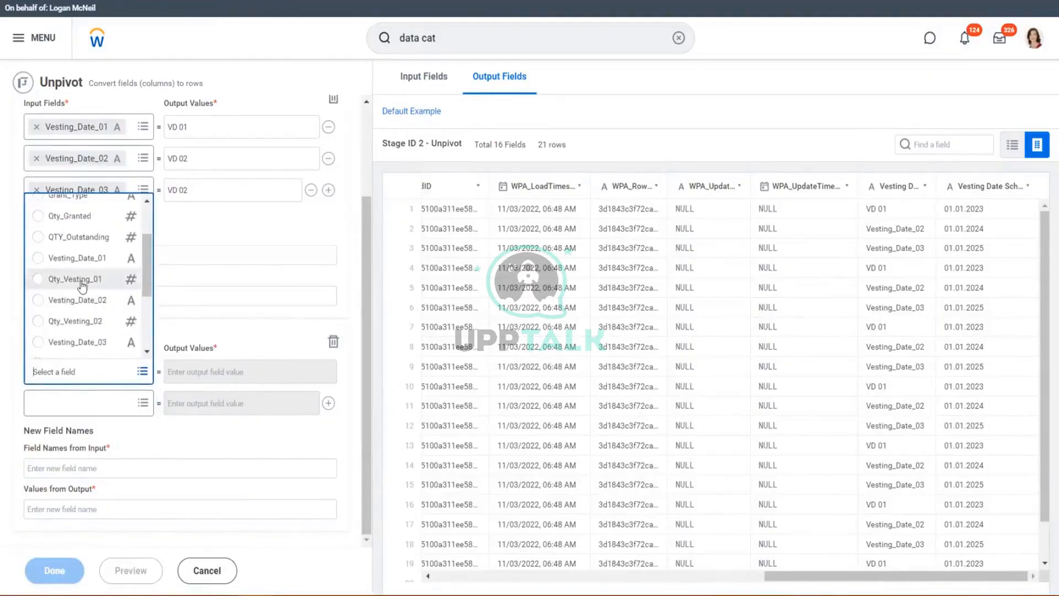
{"action": "left_click", "coordinate": [82, 279]}
Choose Qty_Vesting_02 as the second input field of the quantity set and add Qty_Vesting_03 as a third one
{"action": "left_click", "coordinate": [136, 407]}
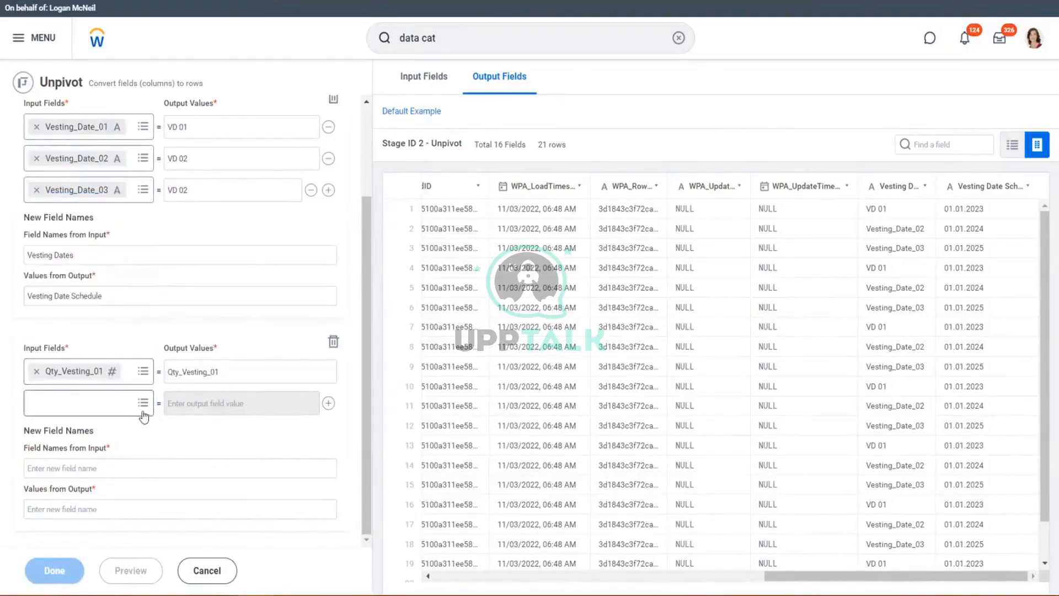
{"action": "scroll", "coordinate": [99, 339], "scroll_direction": "down", "scroll_amount": 3}
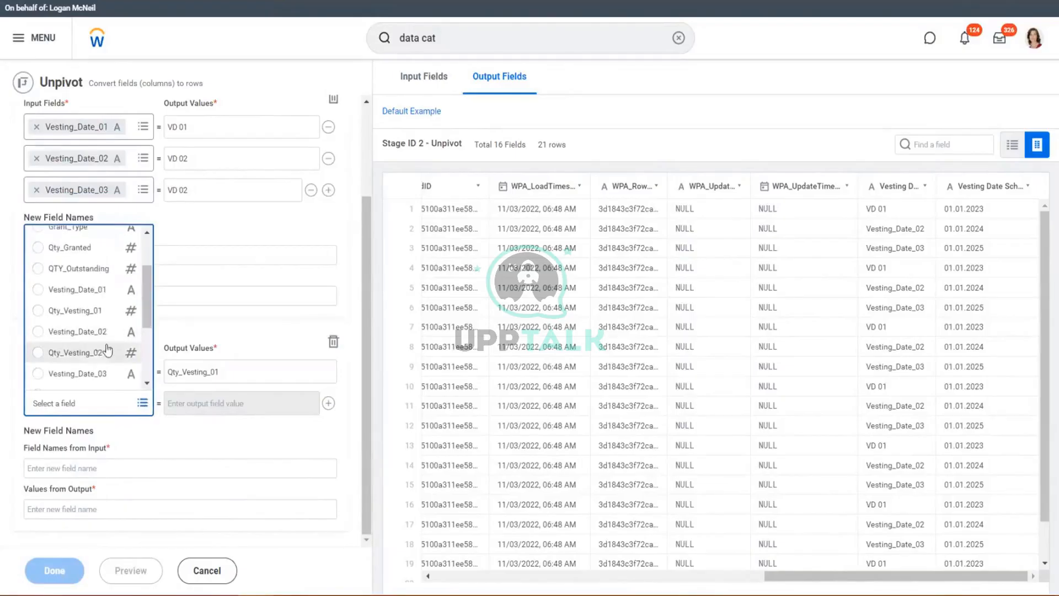
{"action": "left_click", "coordinate": [98, 352]}
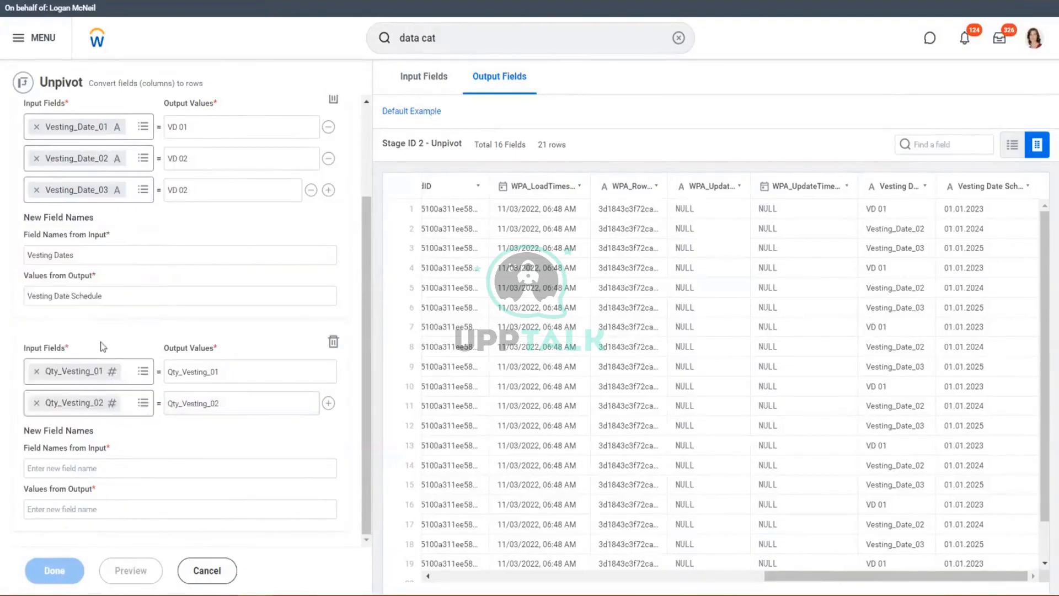
{"action": "left_click", "coordinate": [328, 403]}
{"action": "scroll", "coordinate": [232, 408], "scroll_direction": "down", "scroll_amount": 1}
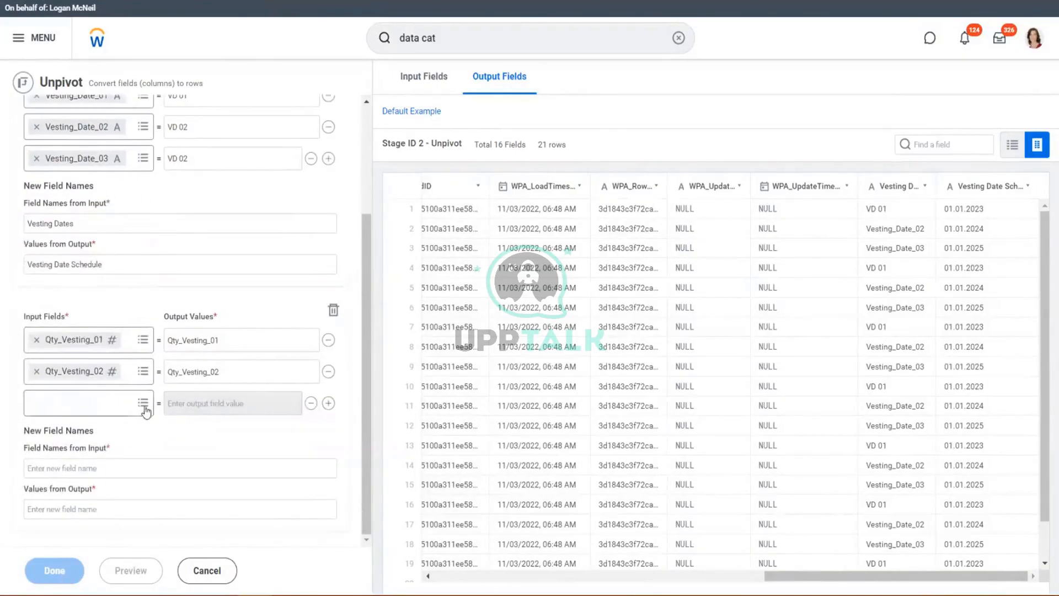
{"action": "left_click", "coordinate": [142, 403]}
{"action": "scroll", "coordinate": [107, 326], "scroll_direction": "down", "scroll_amount": 5}
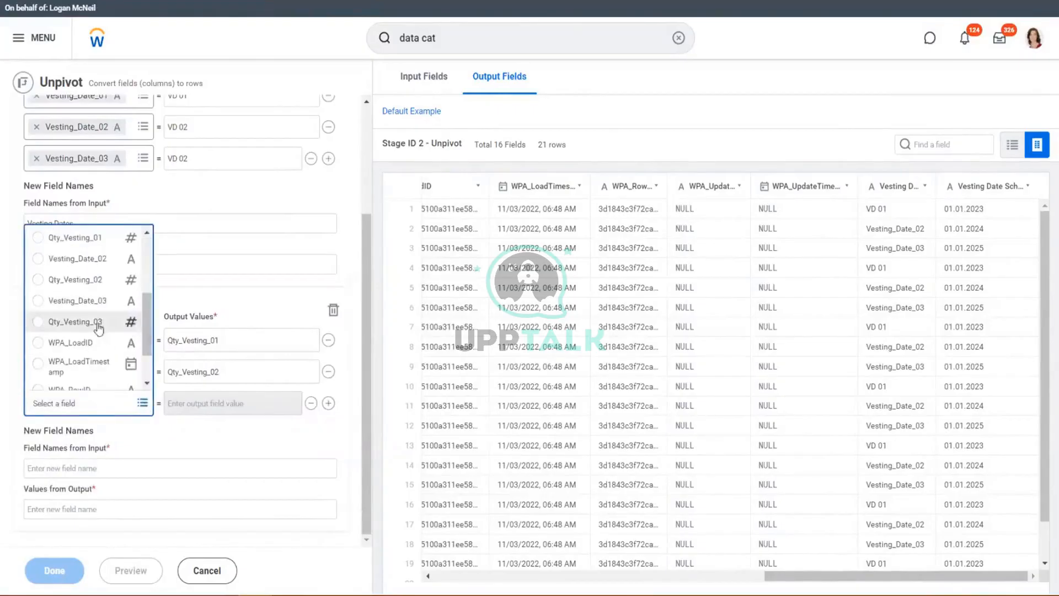
{"action": "left_click", "coordinate": [78, 326]}
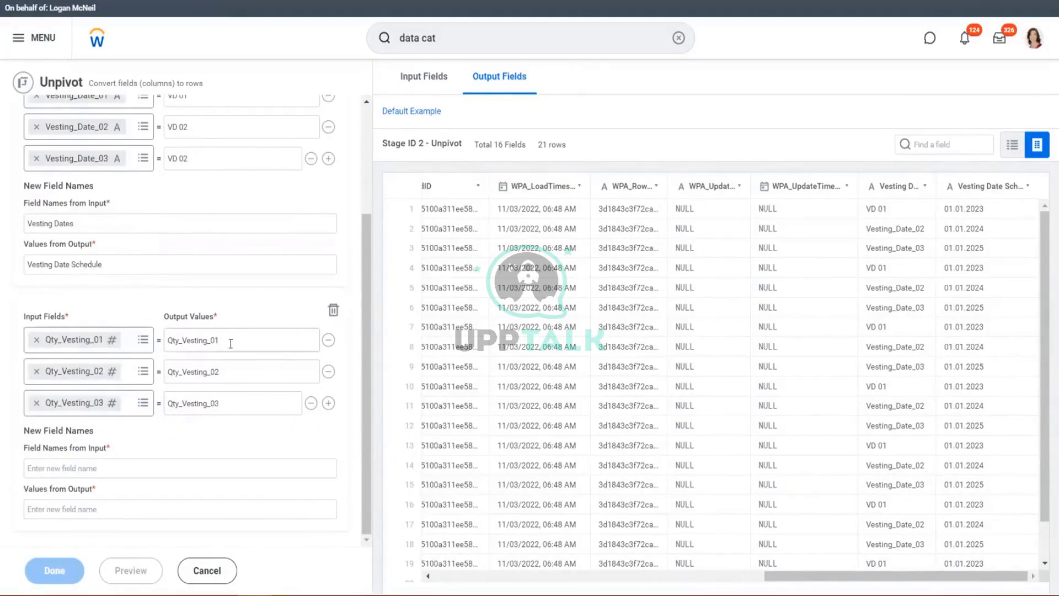
Shorten the output values of the three quantity fields to "Qty 01", "Qty 02" and "Qty 03"
{"action": "left_click_drag", "start_coordinate": [211, 340], "coordinate": [183, 344]}
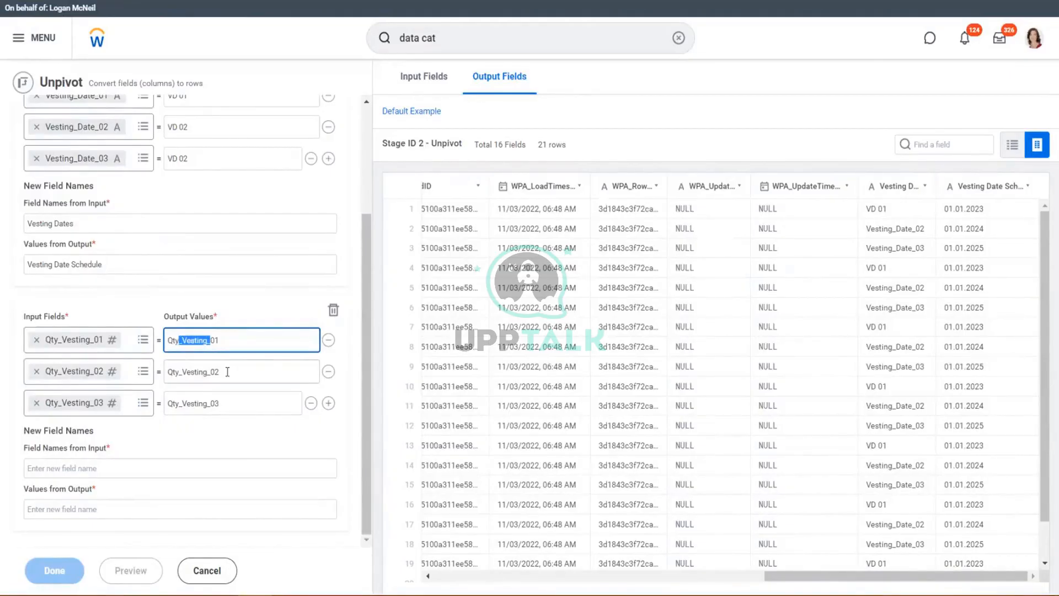
{"action": "key", "text": "BackSpace"}
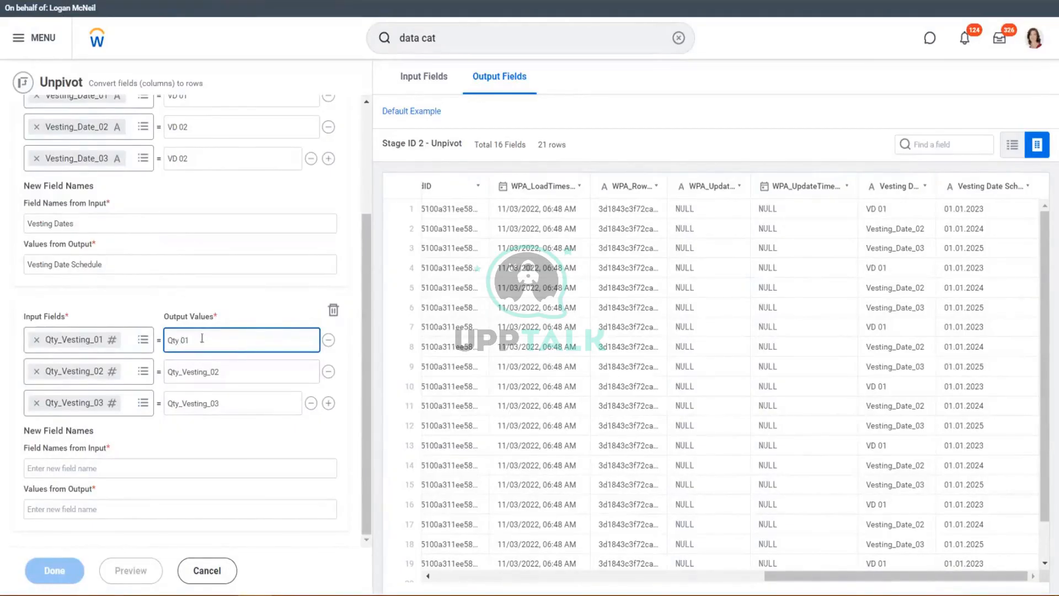
{"action": "left_click_drag", "start_coordinate": [200, 339], "coordinate": [147, 349]}
{"action": "key", "text": "ctrl+c"}
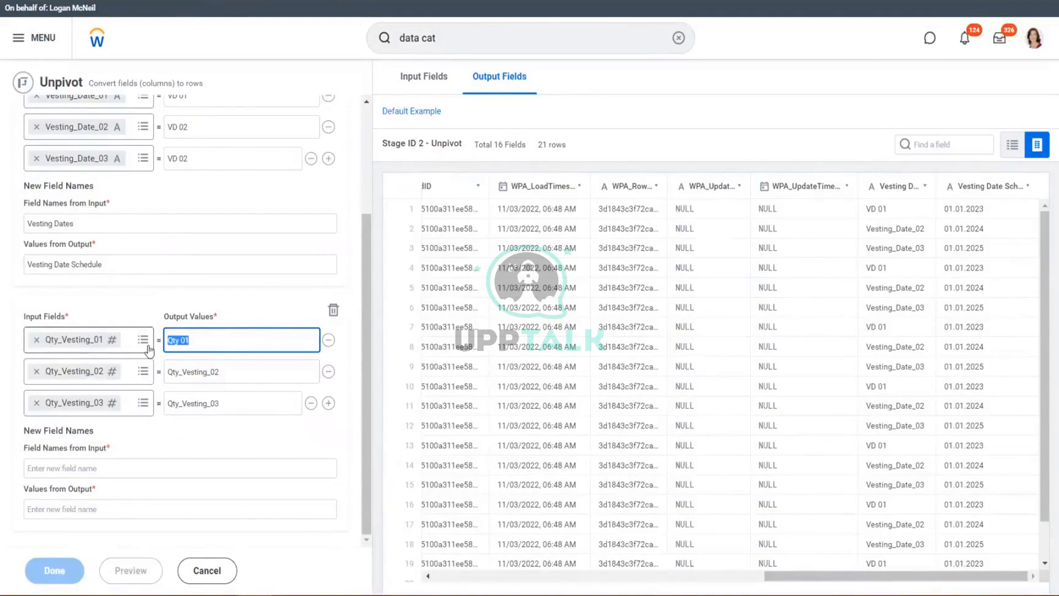
{"action": "double_click", "coordinate": [223, 371]}
{"action": "key", "text": "ctrl+v"}
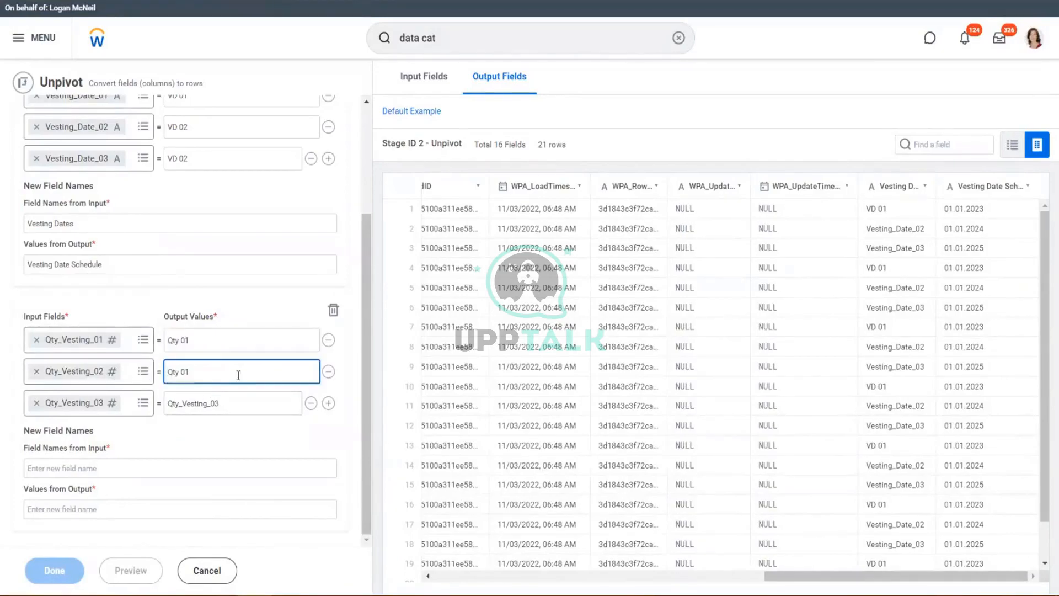
{"action": "key", "text": "BackSpace"}
{"action": "type", "text": "2"}
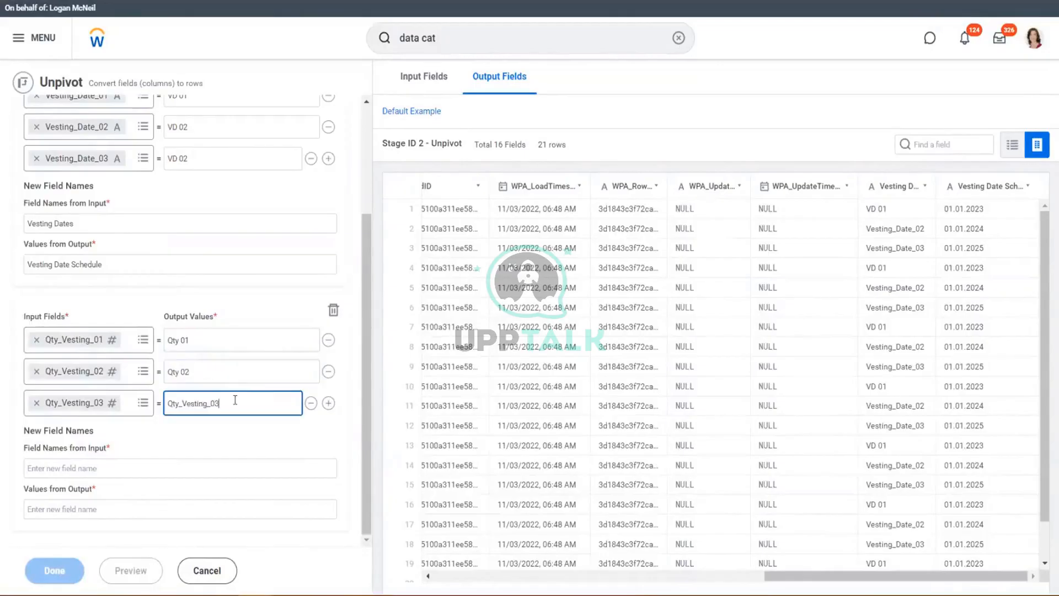
{"action": "double_click", "coordinate": [182, 405]}
{"action": "key", "text": "ctrl+v"}
Name the quantity set's field from input "Qty" and its values field "Qty Schedule", and preview the unpivoted output columns
{"action": "left_click", "coordinate": [103, 467]}
{"action": "type", "text": "Q"}
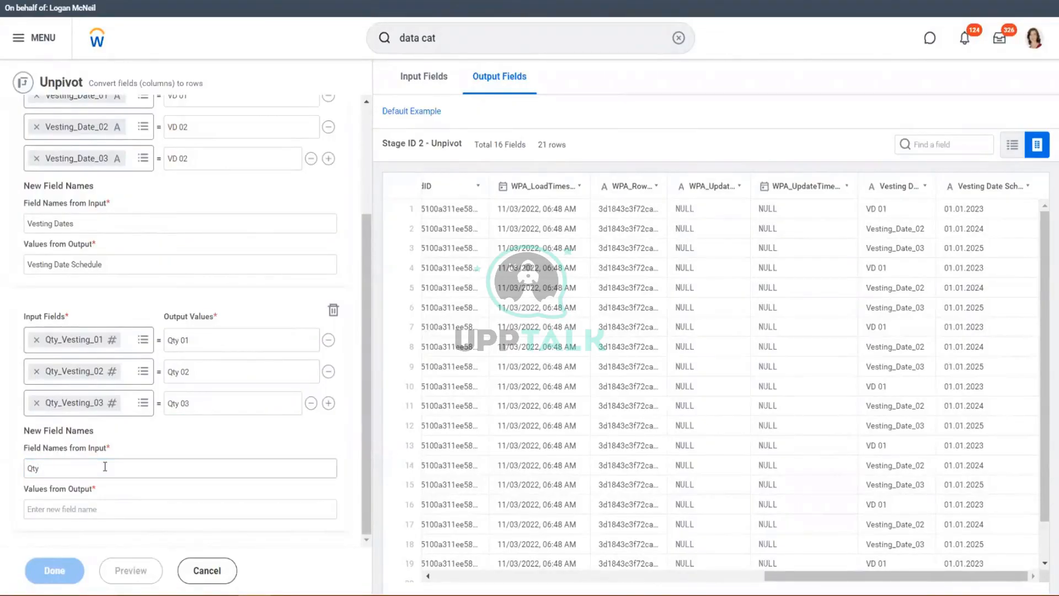
{"action": "left_click", "coordinate": [60, 502]}
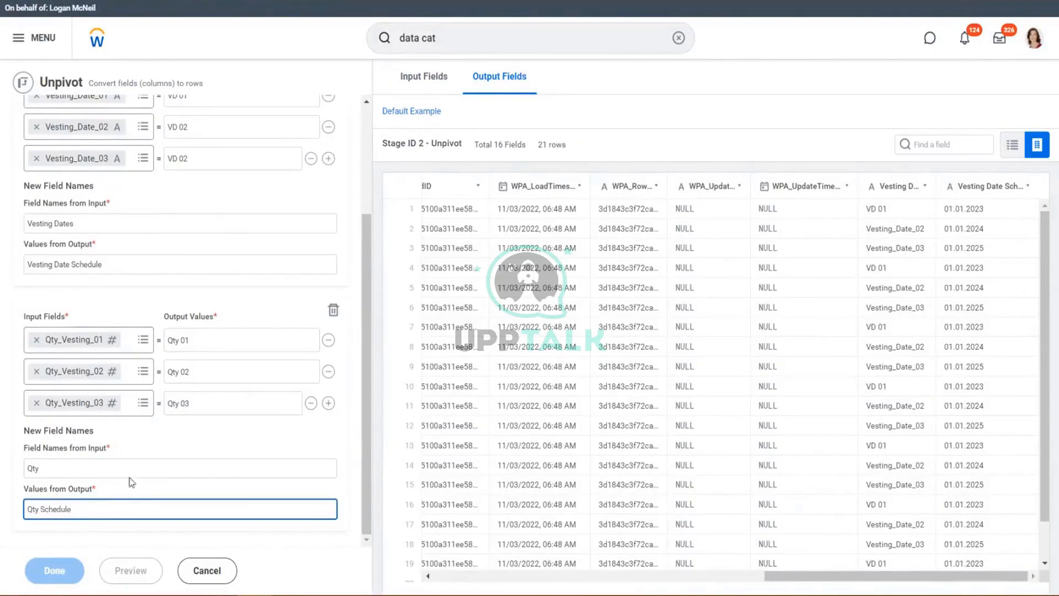
{"action": "left_click", "coordinate": [244, 541]}
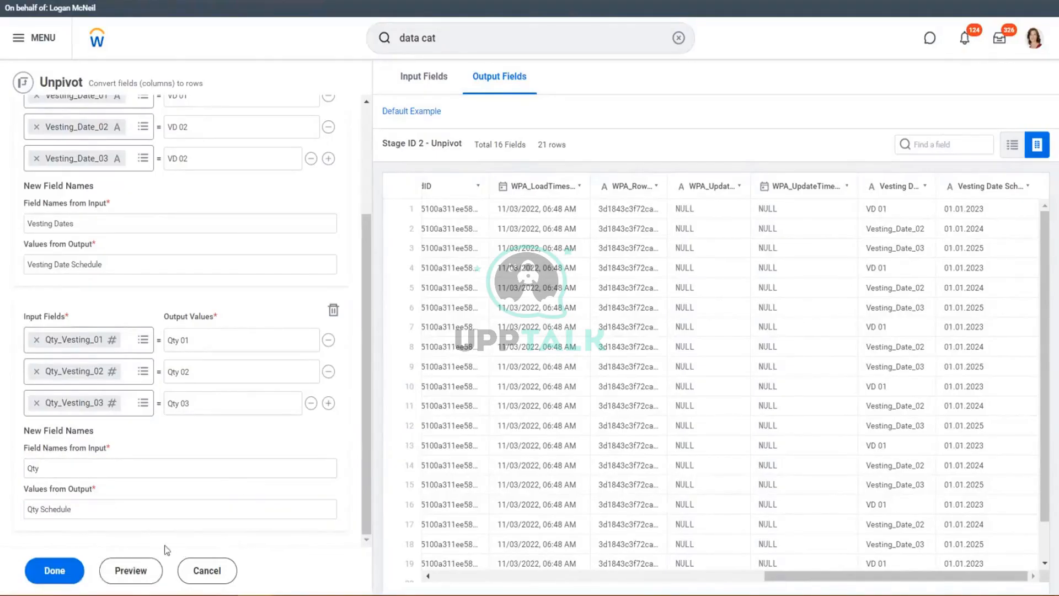
{"action": "left_click", "coordinate": [135, 568]}
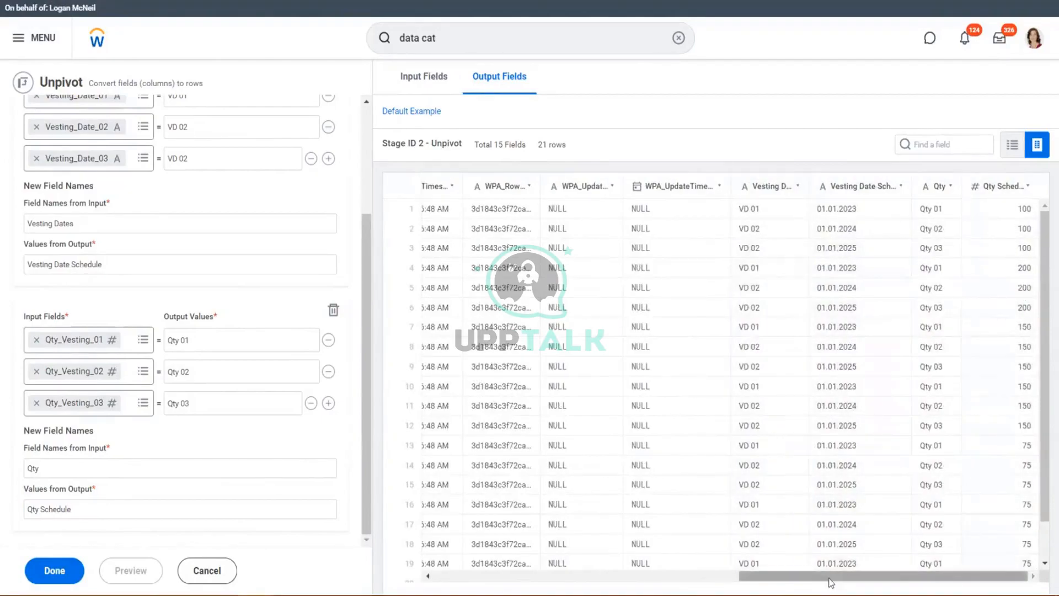
{"action": "left_click_drag", "start_coordinate": [800, 576], "coordinate": [471, 585]}
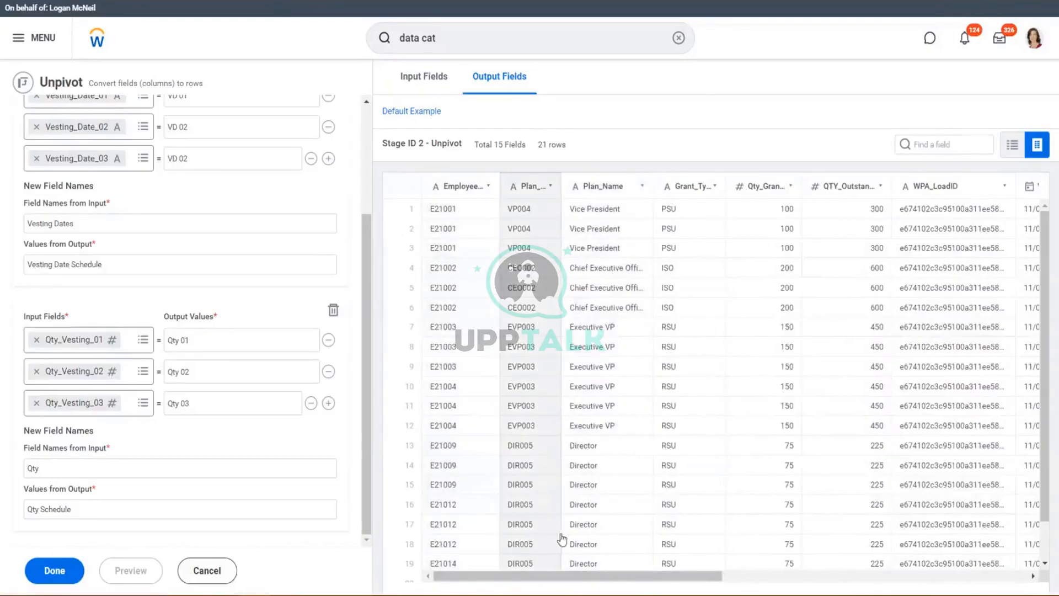
Check the unpivoted vesting date and quantity schedule columns in the output preview and finish the Unpivot stage
{"action": "left_click_drag", "start_coordinate": [582, 579], "coordinate": [971, 425]}
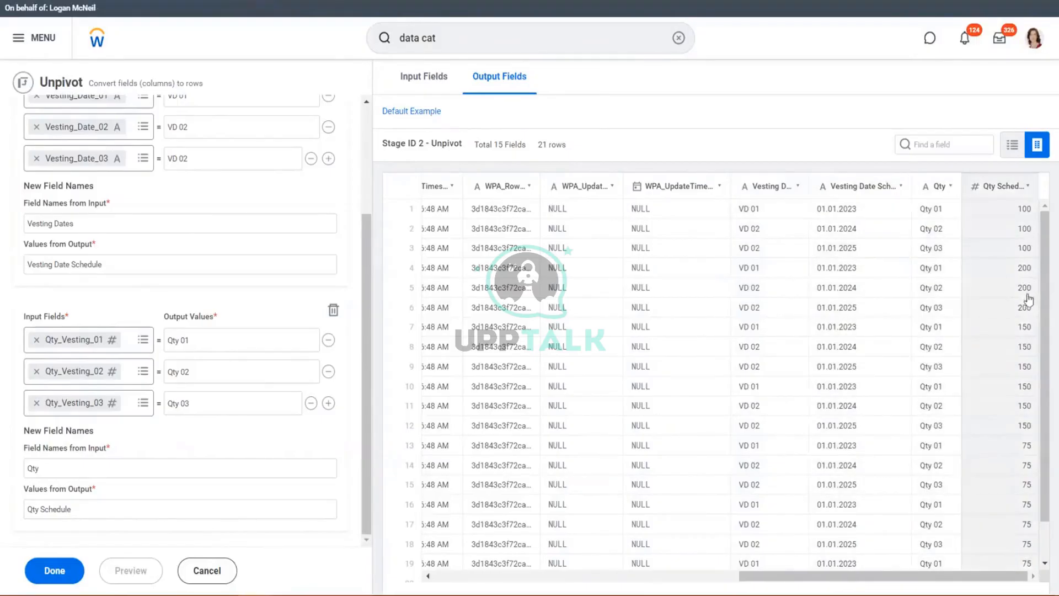
{"action": "scroll", "coordinate": [1027, 386], "scroll_direction": "down", "scroll_amount": 1}
{"action": "scroll", "coordinate": [1026, 402], "scroll_direction": "up", "scroll_amount": 1}
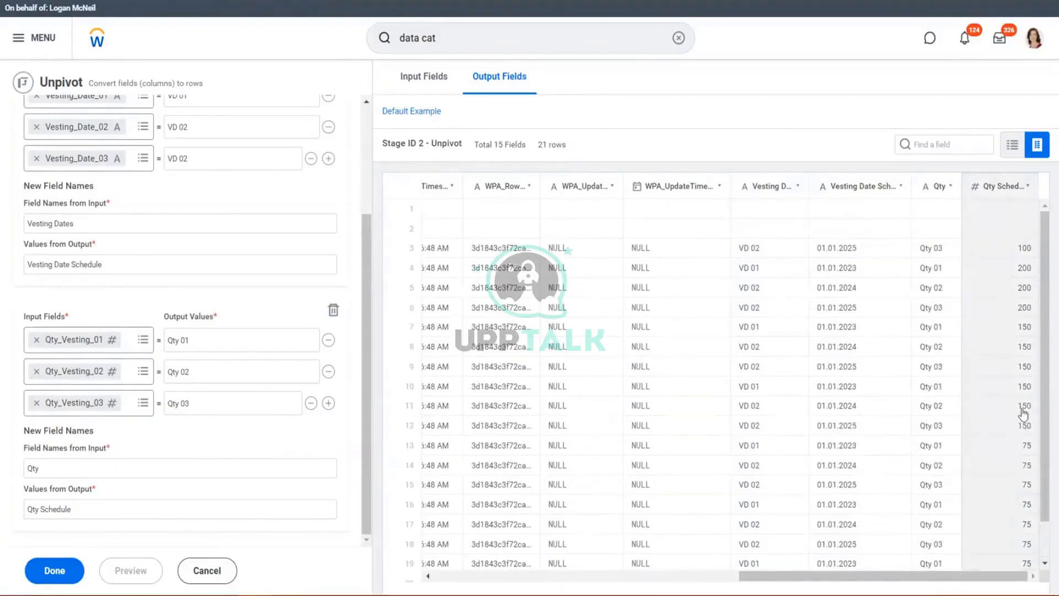
{"action": "left_click", "coordinate": [63, 576]}
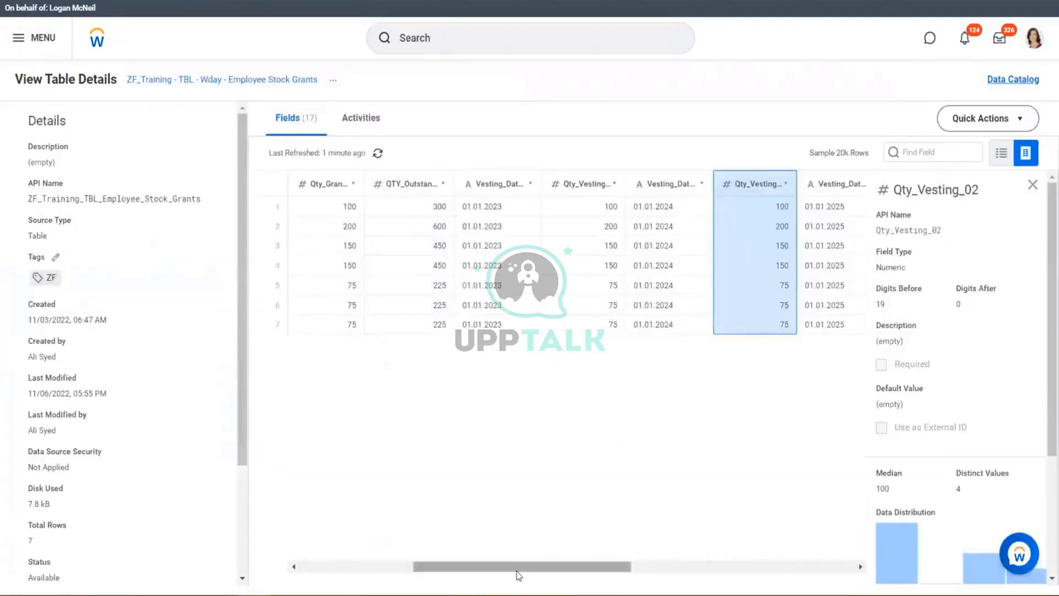
Close the Qty_Vesting_02 details in the source stock grants table and switch to Excel to examine the Emp1 example row
{"action": "left_click_drag", "start_coordinate": [518, 574], "coordinate": [231, 577]}
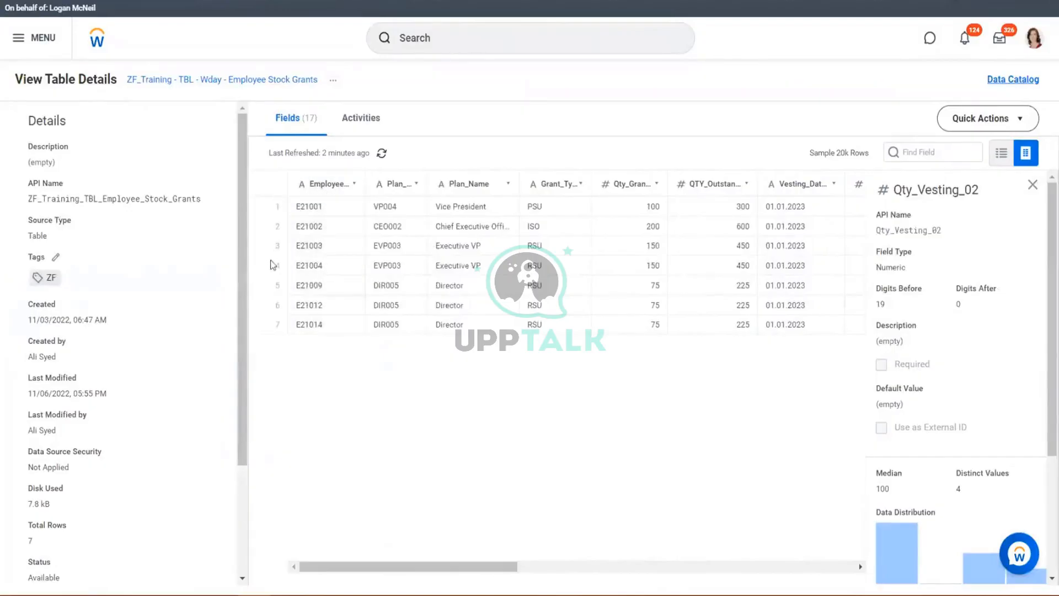
{"action": "left_click", "coordinate": [1032, 185]}
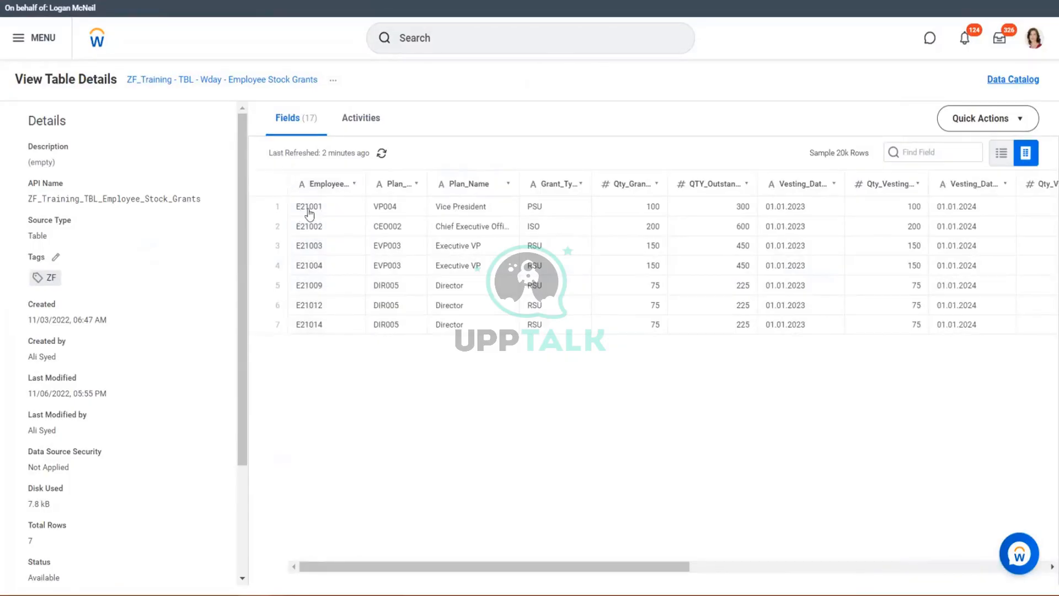
{"action": "key", "text": "alt+Tab"}
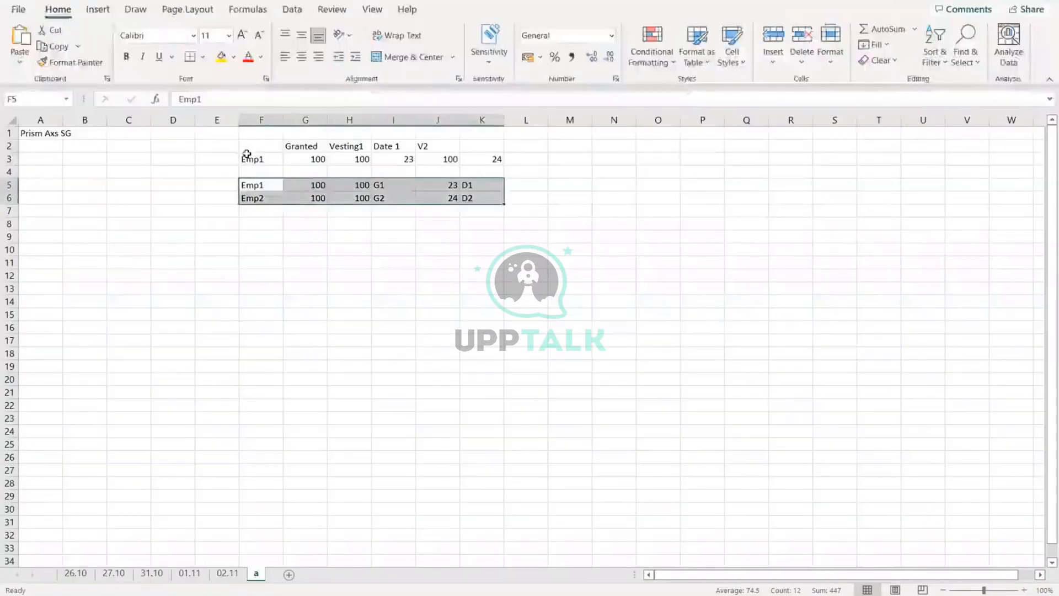
{"action": "left_click_drag", "start_coordinate": [249, 159], "coordinate": [502, 160]}
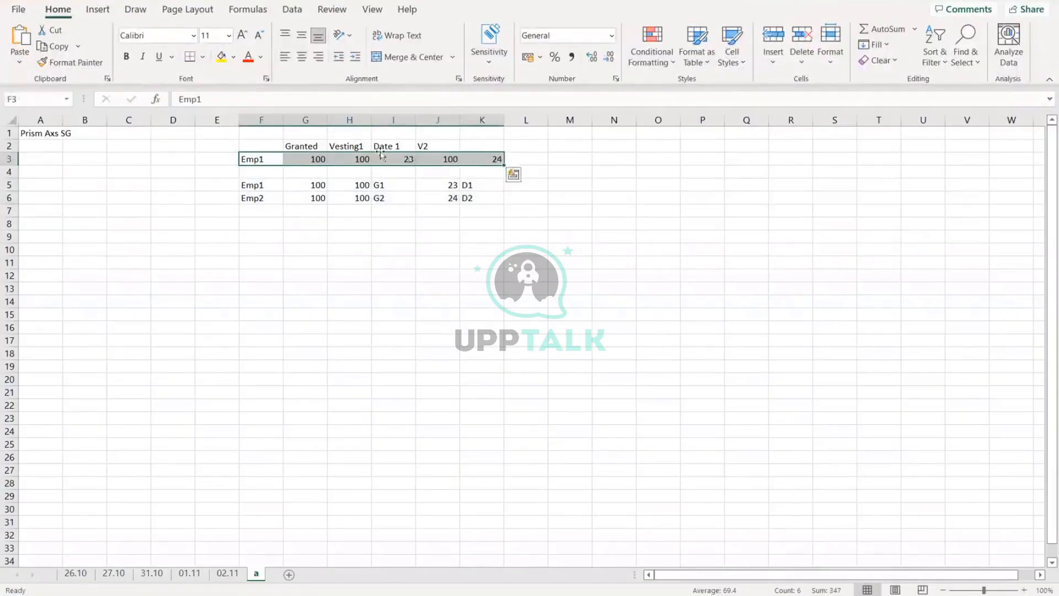
{"action": "left_click", "coordinate": [262, 159]}
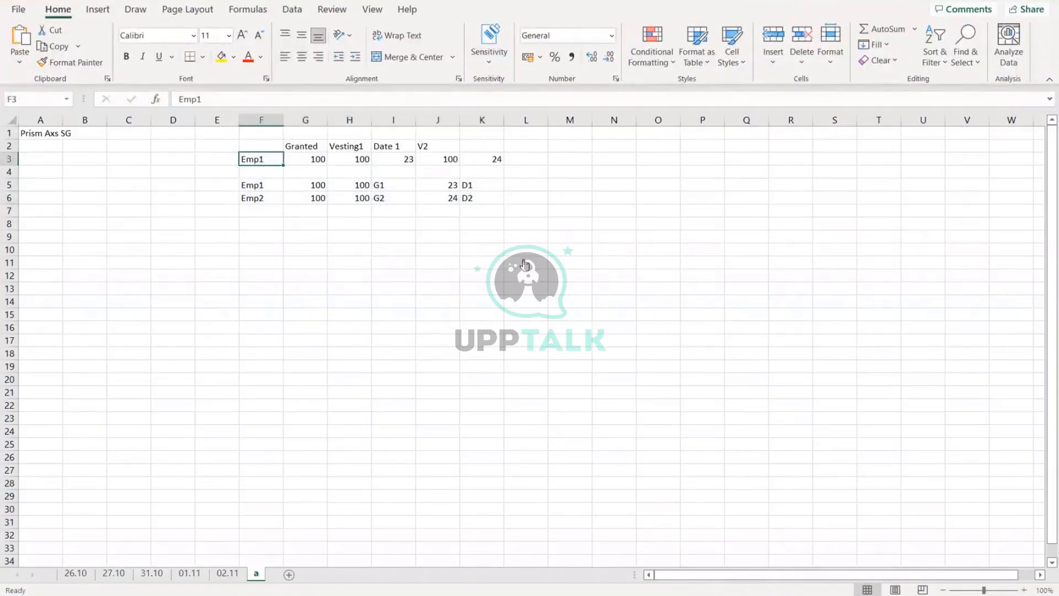
Compare the Granted and Vesting1 columns of the Excel example with the corresponding columns of the Workday source table
{"action": "key", "text": "alt+Tab"}
{"action": "key", "text": "alt+Tab"}
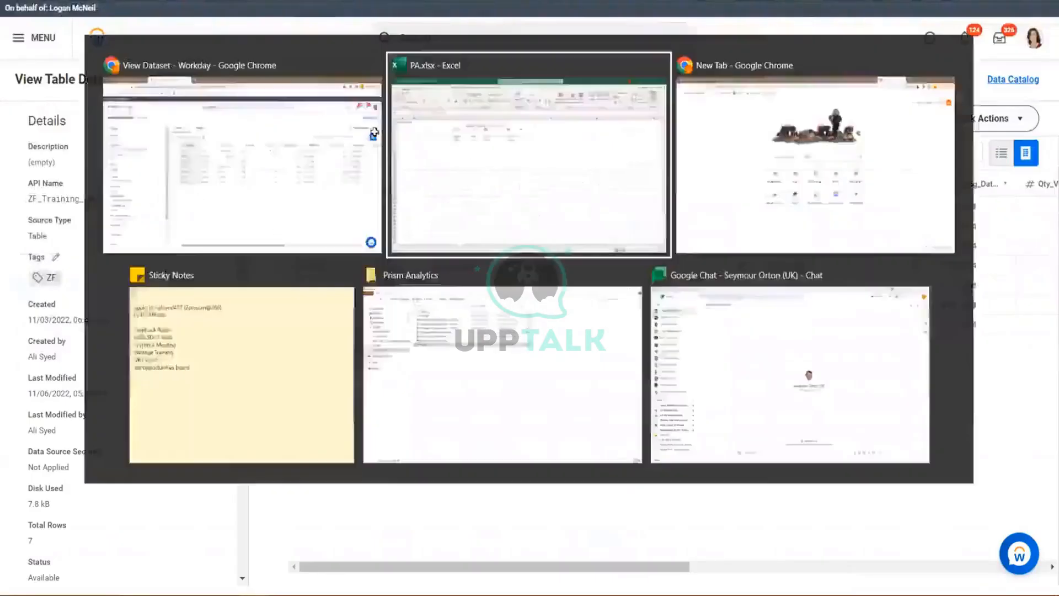
{"action": "left_click_drag", "start_coordinate": [314, 145], "coordinate": [316, 160]}
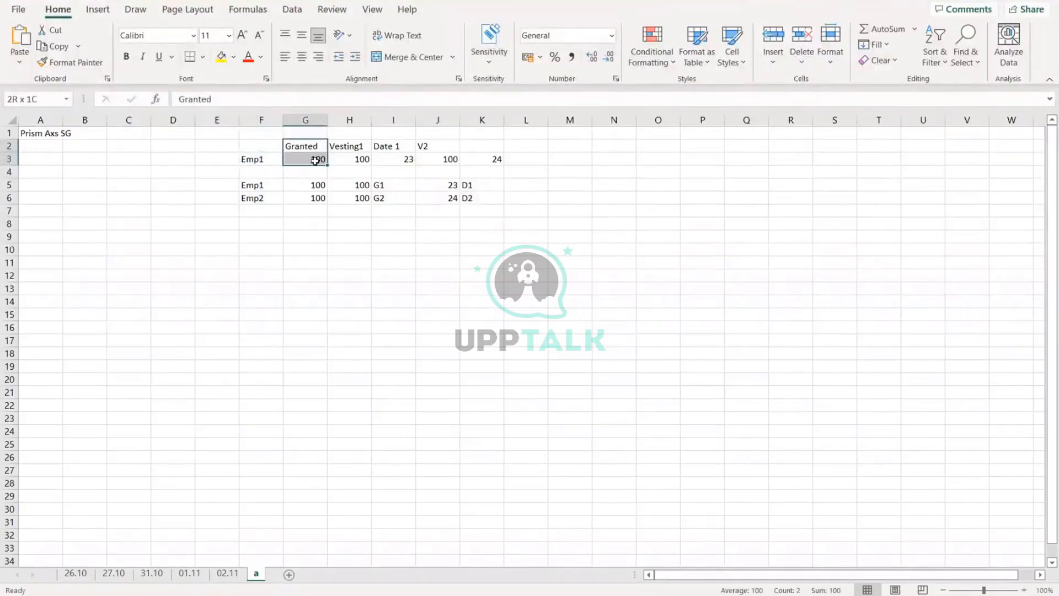
{"action": "key", "text": "alt+Tab"}
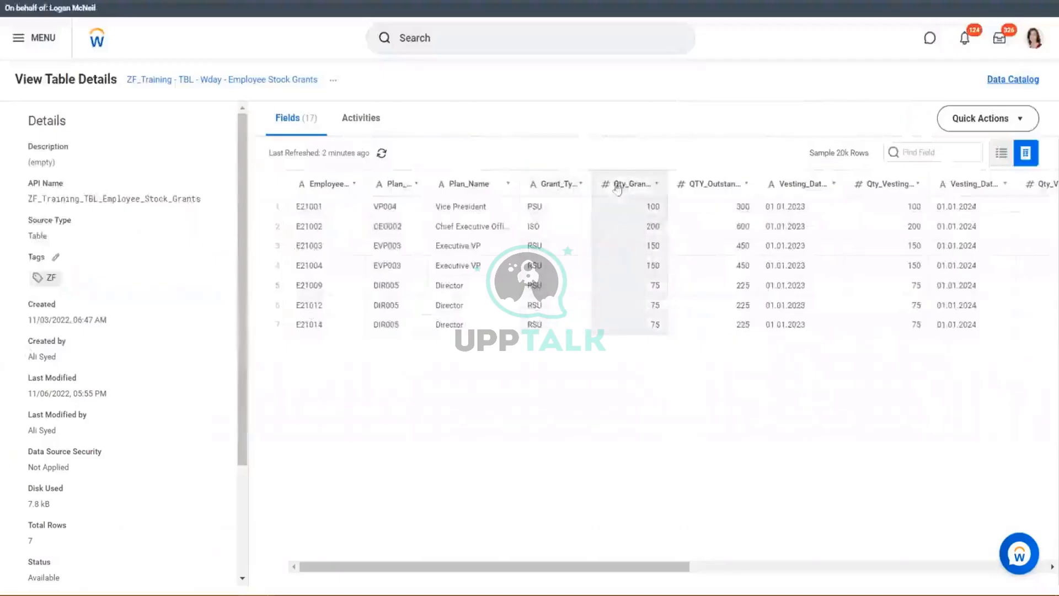
{"action": "key", "text": "alt+Tab"}
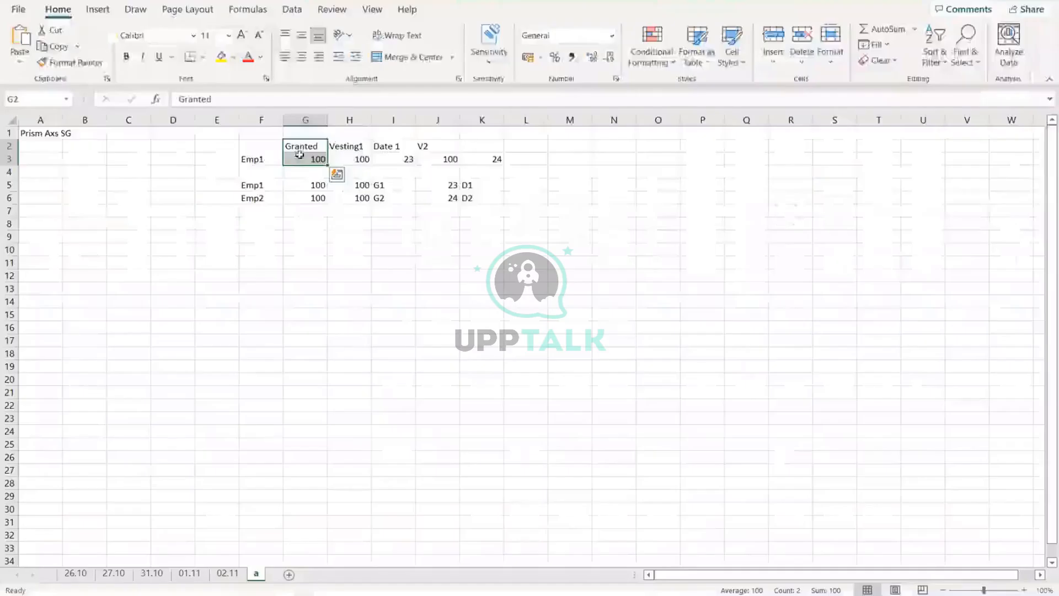
{"action": "left_click_drag", "start_coordinate": [362, 148], "coordinate": [351, 157]}
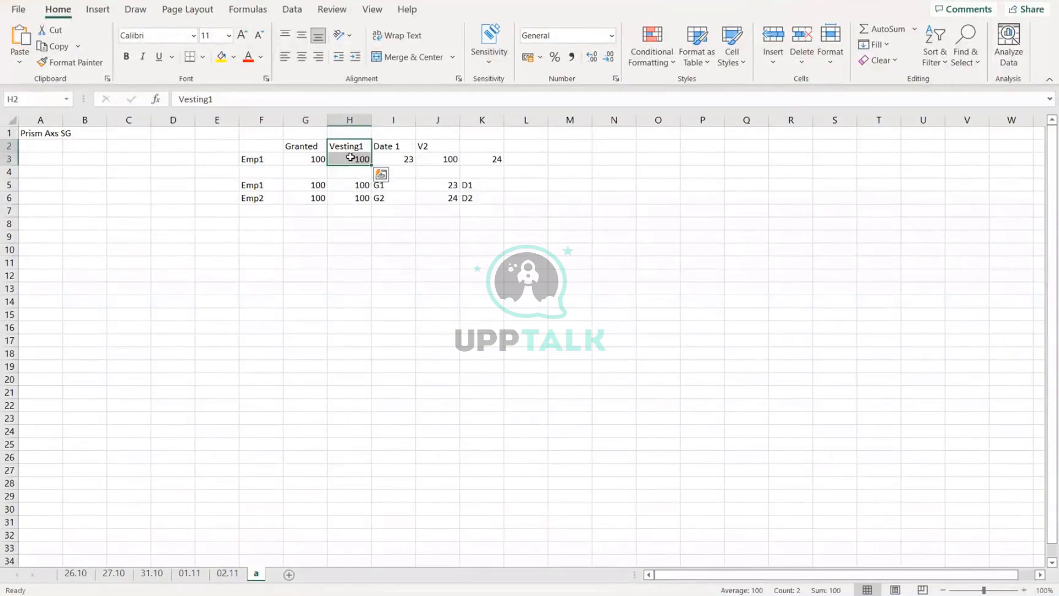
Set Emp1's Date 1 value in cell I3 to 01.23 and go over the other vesting values in that row
{"action": "left_click", "coordinate": [396, 159]}
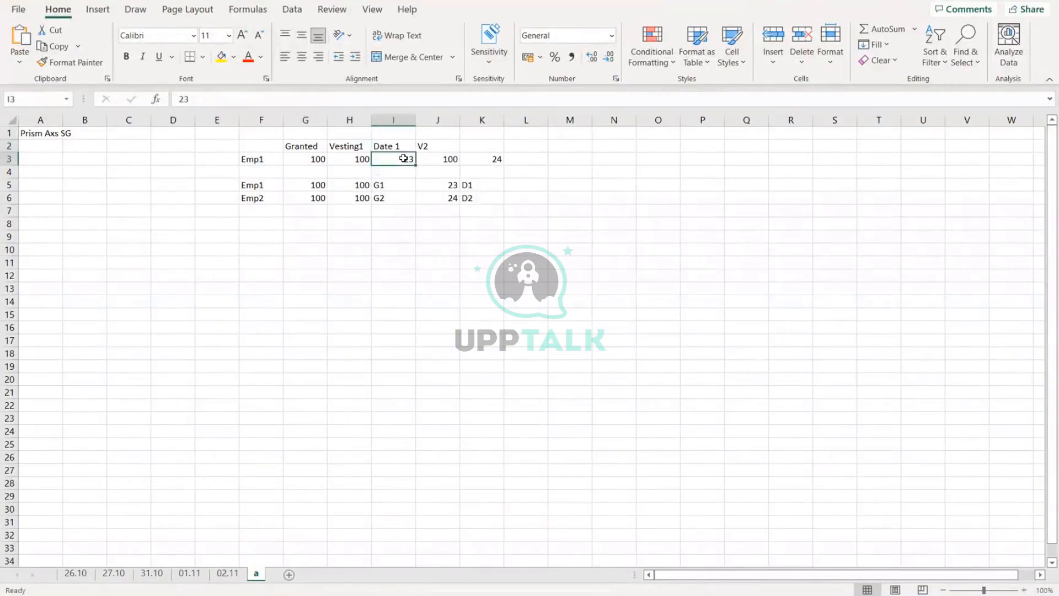
{"action": "double_click", "coordinate": [397, 160]}
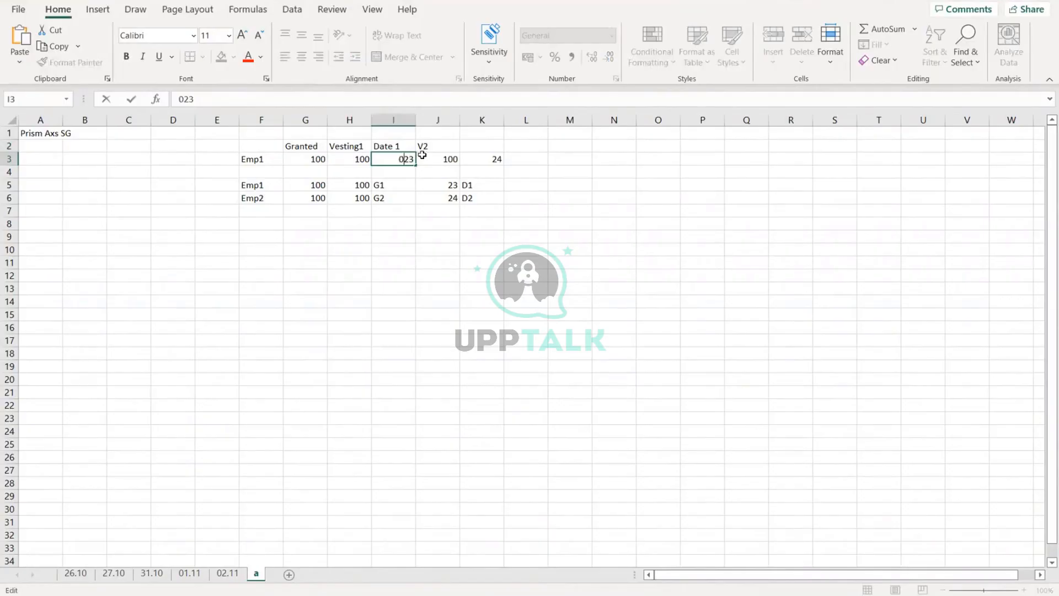
{"action": "type", "text": "01."}
{"action": "key", "text": "Return"}
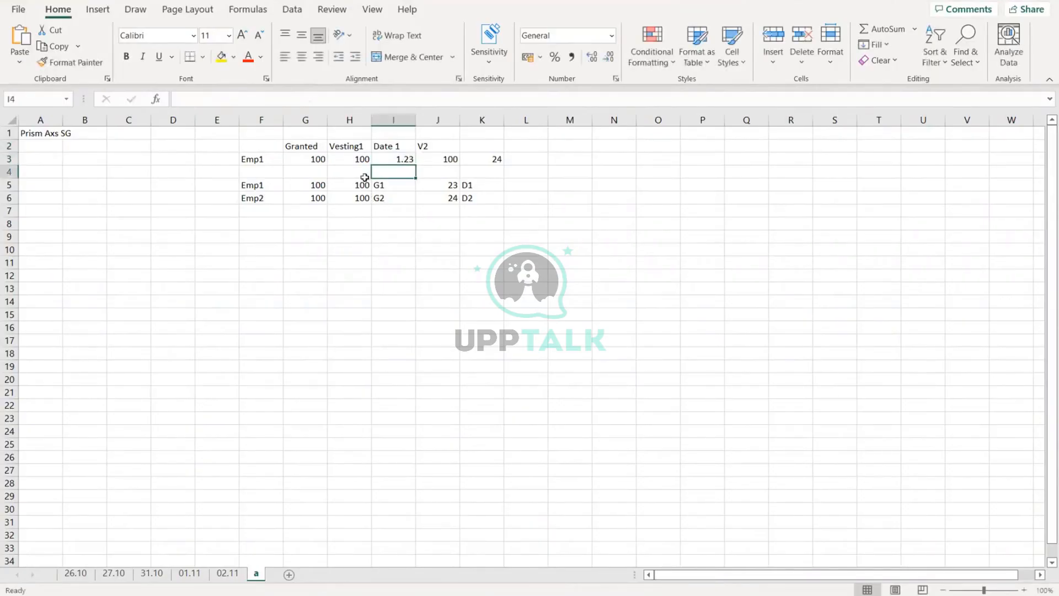
{"action": "left_click", "coordinate": [360, 160]}
{"action": "left_click", "coordinate": [484, 161]}
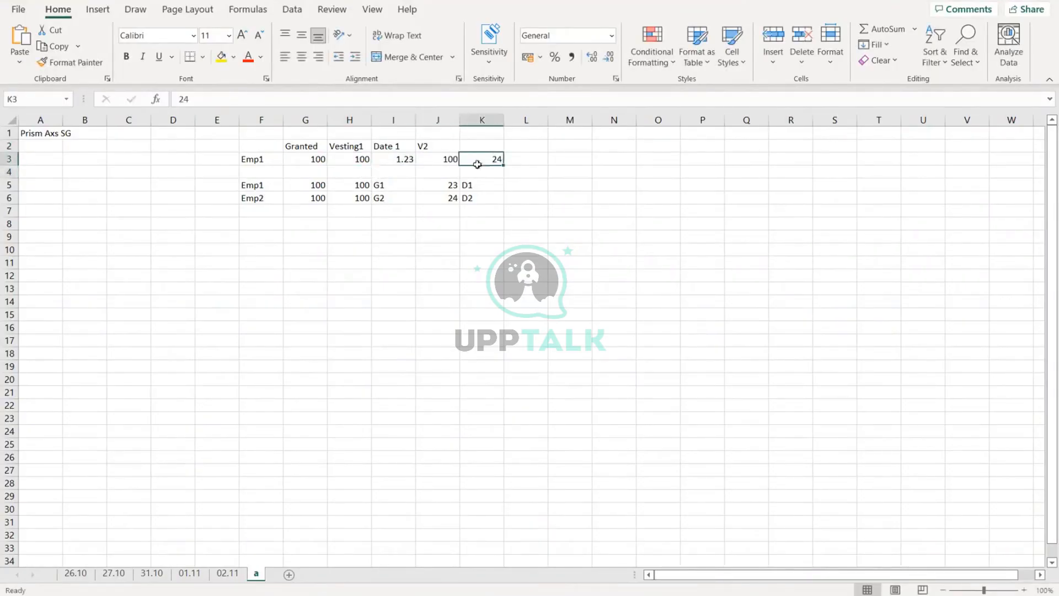
{"action": "left_click", "coordinate": [431, 160]}
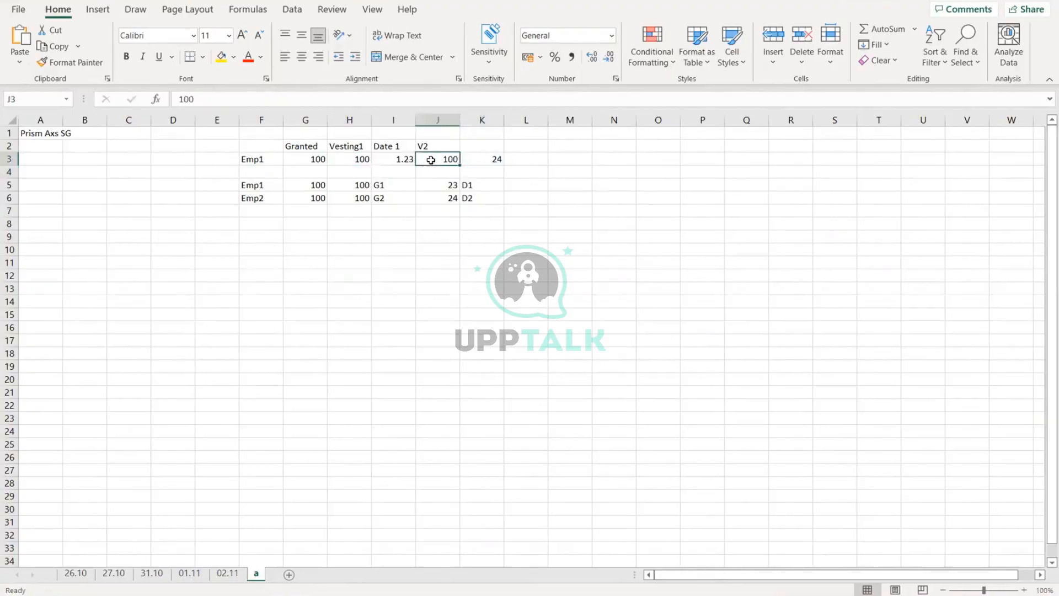
Add an Emp2 row in F4:K4 with 200 granted, 100 vesting, date 23, V2 quantity 150 and second date 24
{"action": "left_click", "coordinate": [260, 172]}
{"action": "type", "text": "Emp2"}
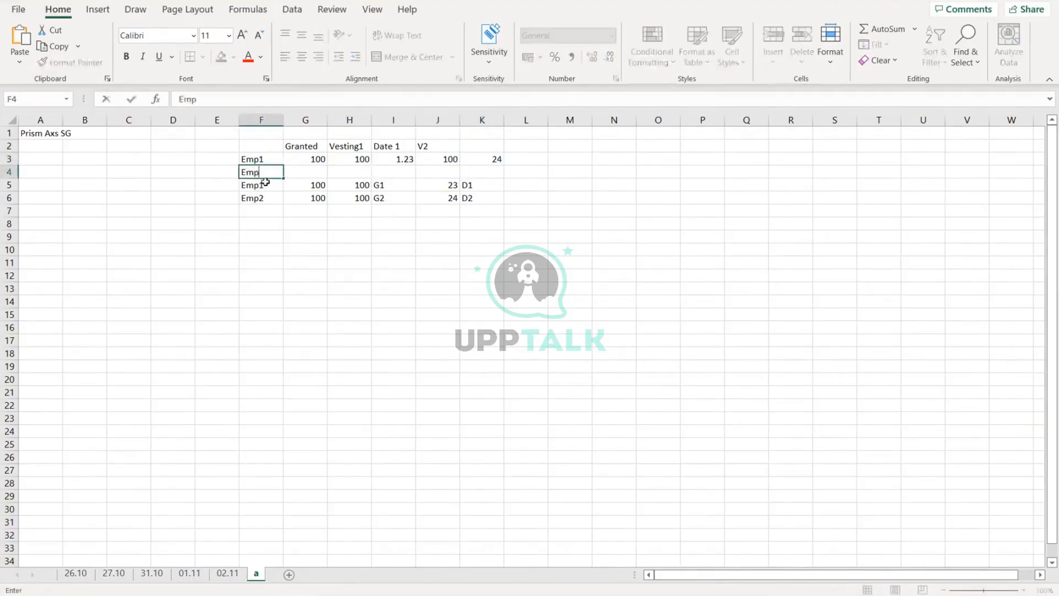
{"action": "key", "text": "Tab"}
{"action": "type", "text": "200"}
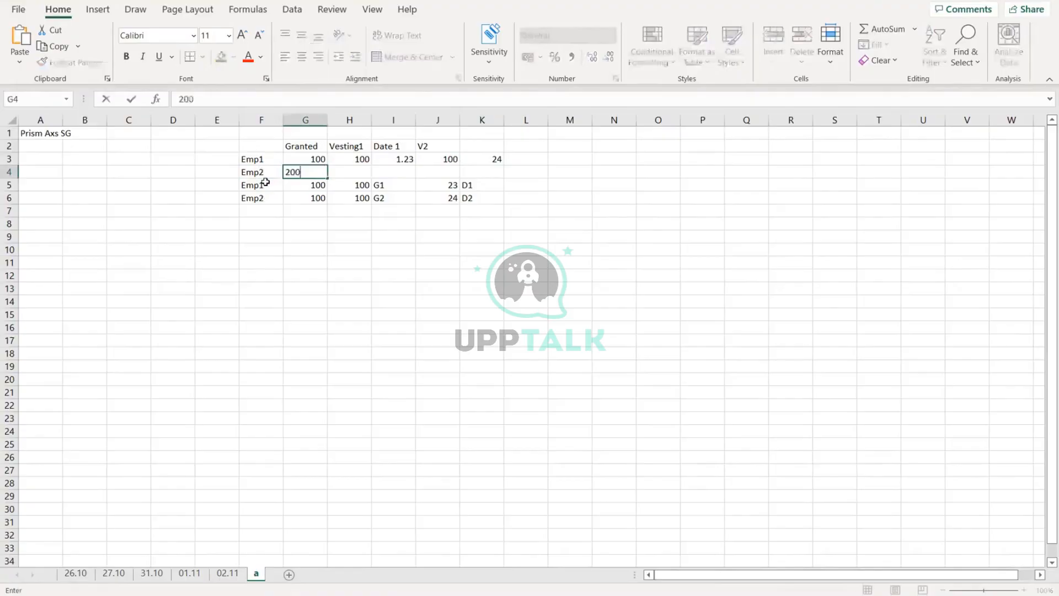
{"action": "key", "text": "Tab"}
{"action": "type", "text": "100"}
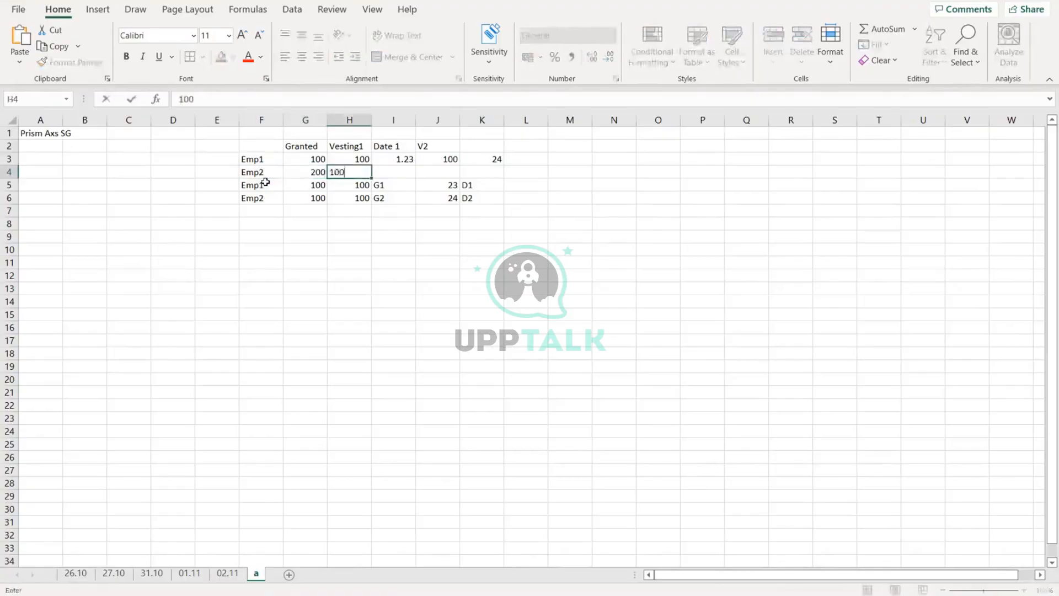
{"action": "key", "text": "Tab"}
{"action": "type", "text": "23"}
{"action": "key", "text": "Tab"}
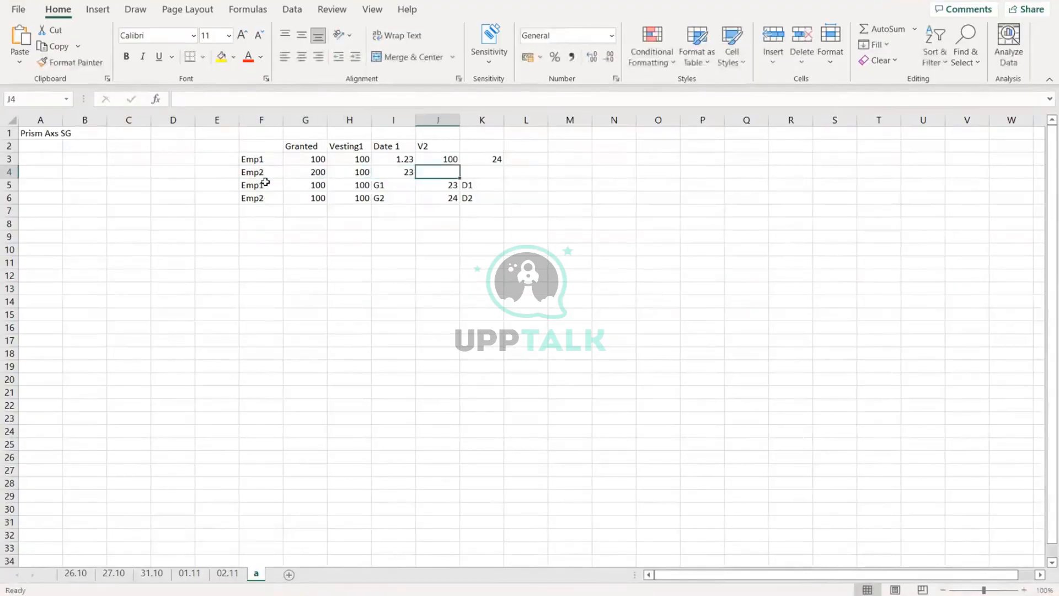
{"action": "type", "text": "150"}
{"action": "key", "text": "Tab"}
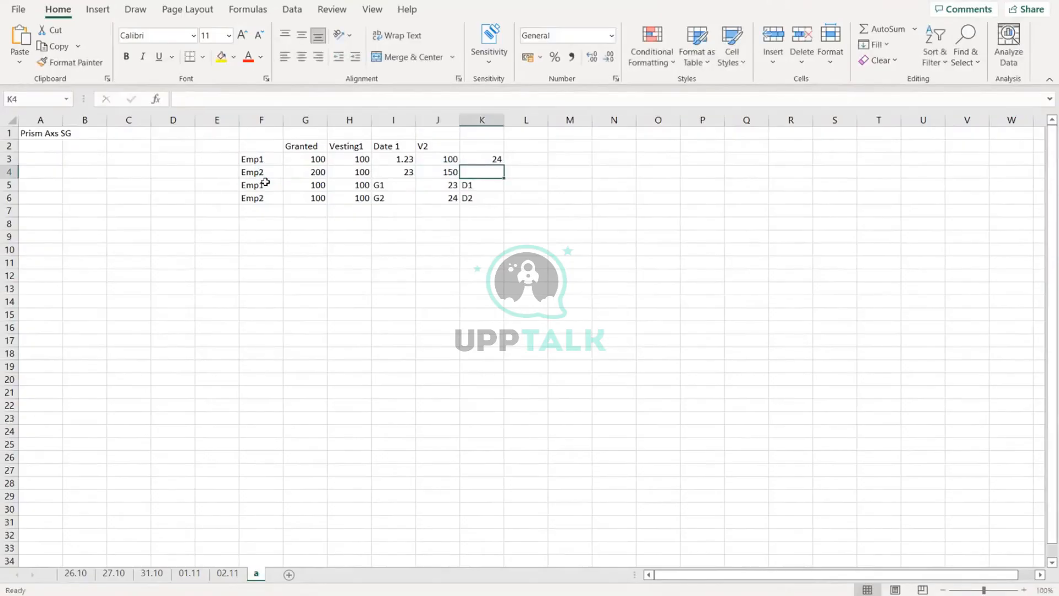
{"action": "type", "text": "24"}
Move the two example result rows from F5:K6 down to start at cell F14
{"action": "left_click", "coordinate": [266, 182]}
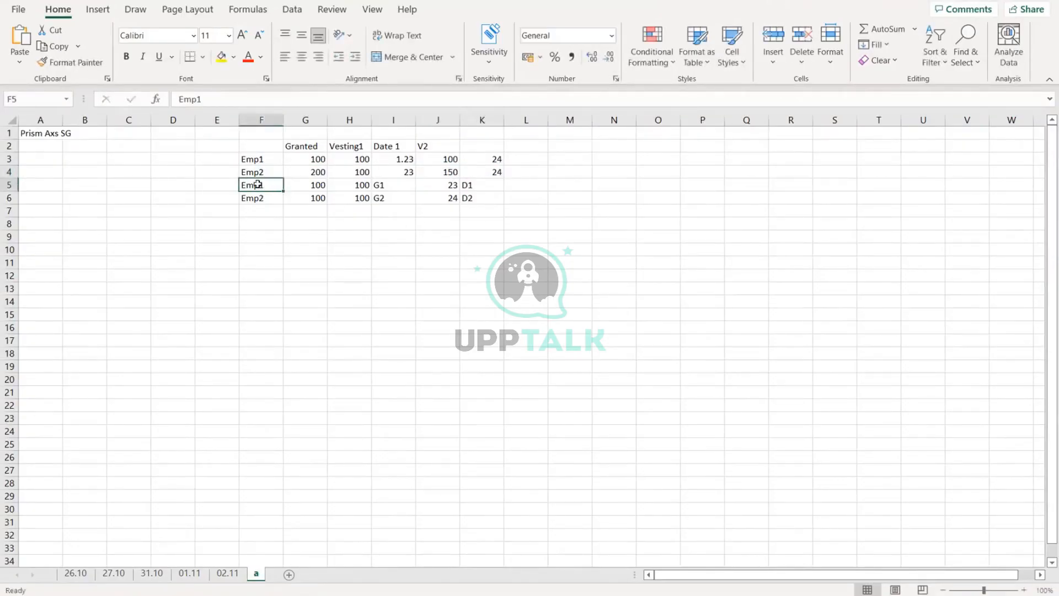
{"action": "left_click_drag", "start_coordinate": [258, 184], "coordinate": [487, 205]}
{"action": "key", "text": "ctrl+c"}
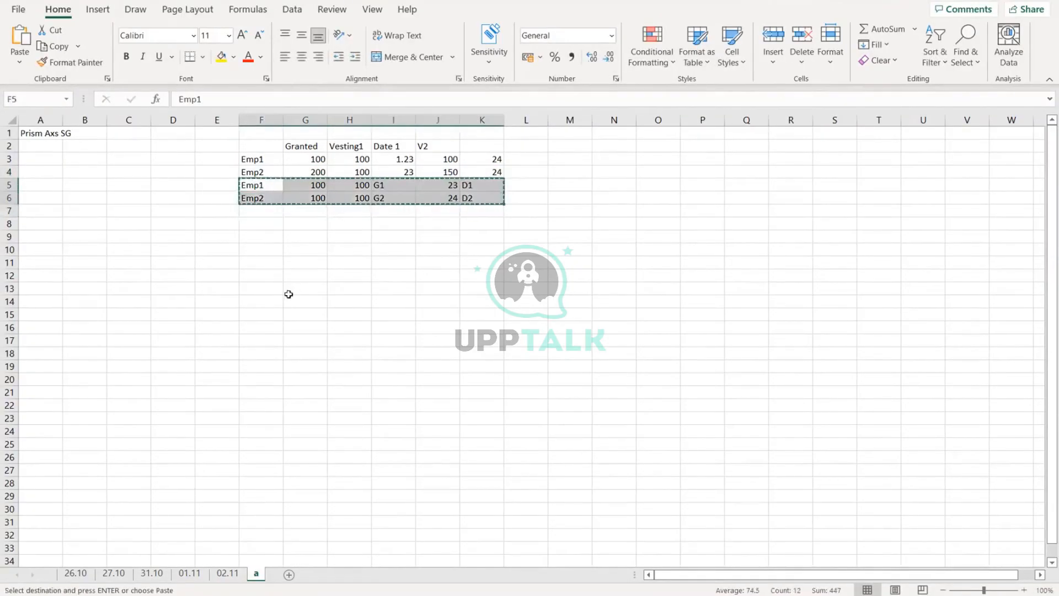
{"action": "left_click", "coordinate": [250, 301]}
{"action": "key", "text": "ctrl+v"}
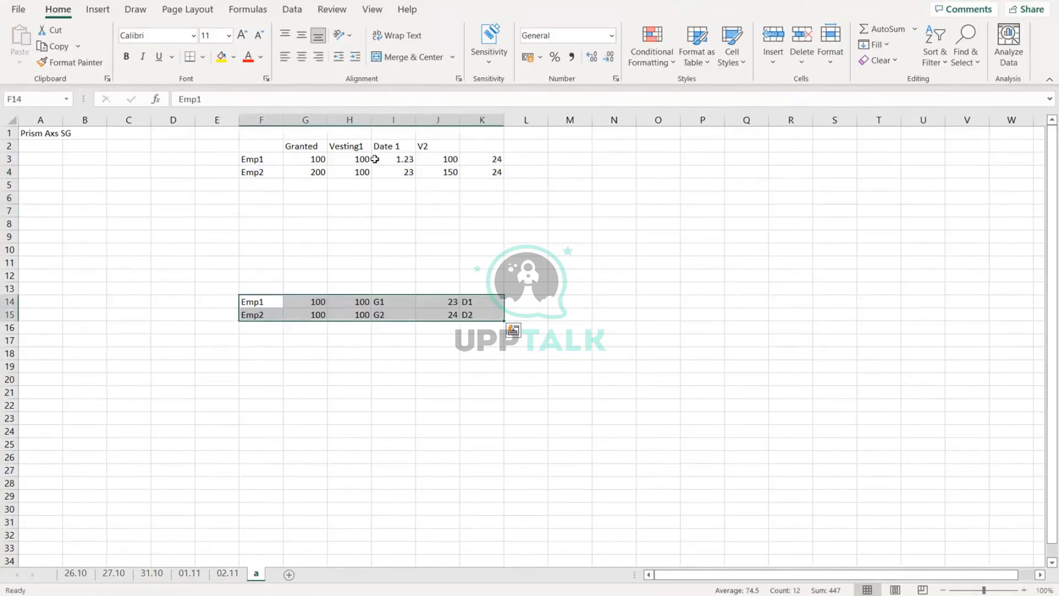
Add the header "Date 2" in cell K2 above the second date column
{"action": "left_click_drag", "start_coordinate": [386, 145], "coordinate": [395, 185]}
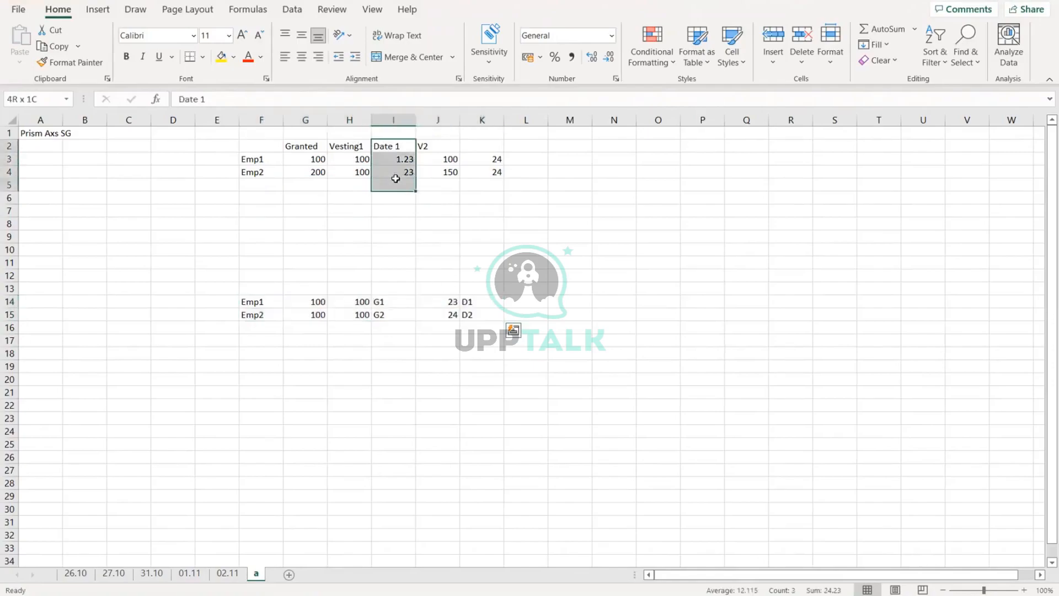
{"action": "left_click", "coordinate": [490, 147]}
{"action": "type", "text": "Date"}
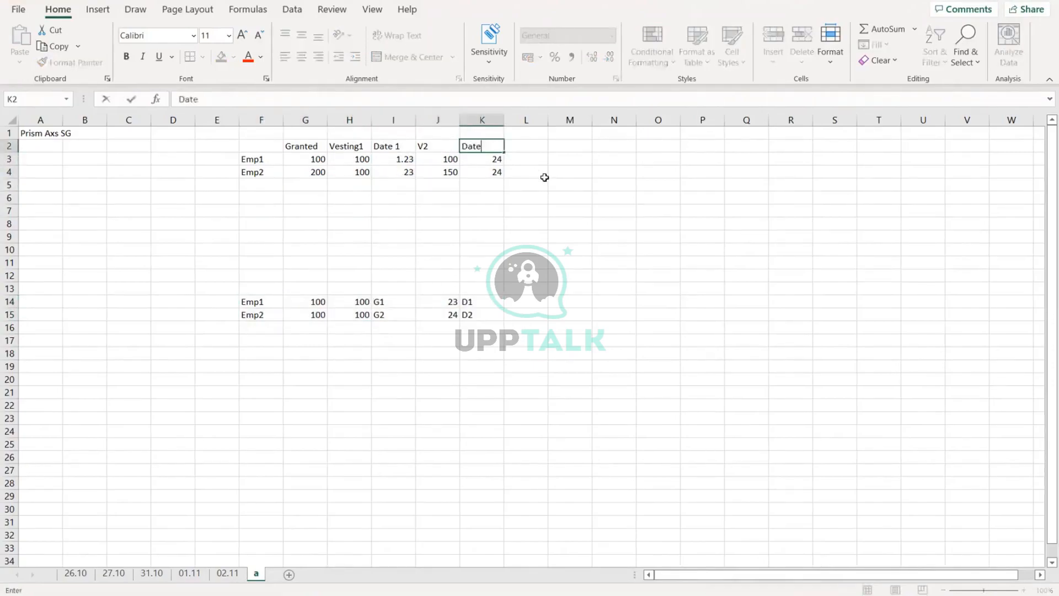
{"action": "type", "text": " 2"}
{"action": "key", "text": "Return"}
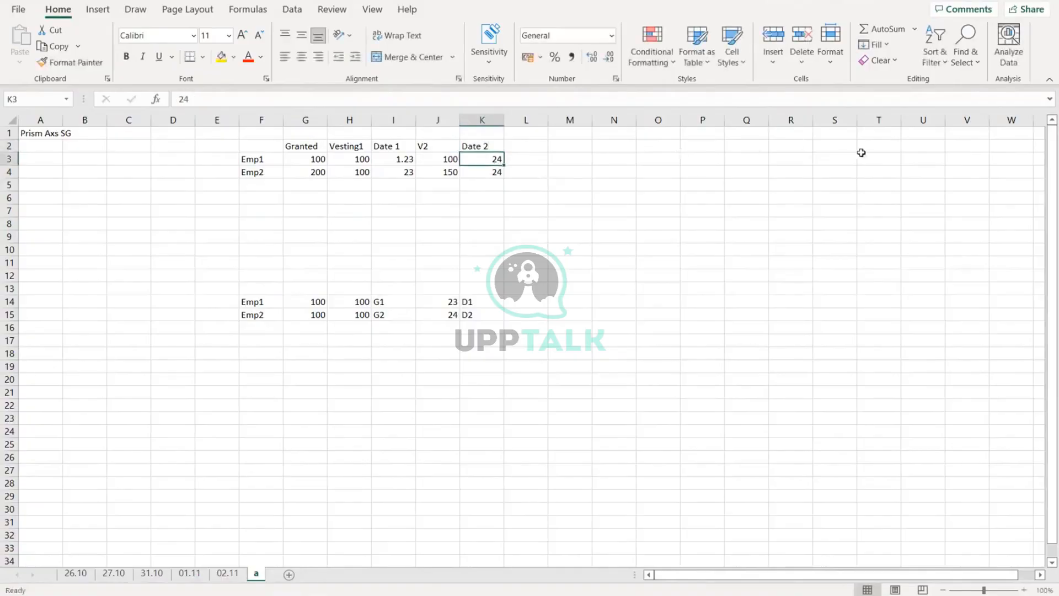
{"action": "left_click", "coordinate": [906, 143]}
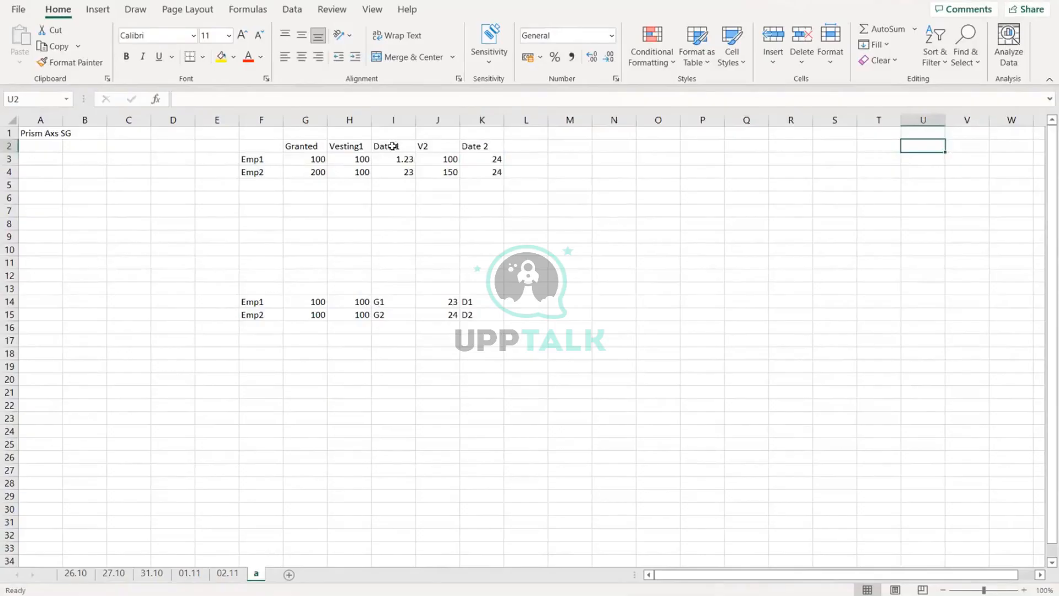
List "Date 1" and "Date 2" in cells H9 and H10 as the date columns that go into the unpivot
{"action": "left_click_drag", "start_coordinate": [392, 146], "coordinate": [395, 172]}
{"action": "left_click_drag", "start_coordinate": [492, 146], "coordinate": [494, 172]}
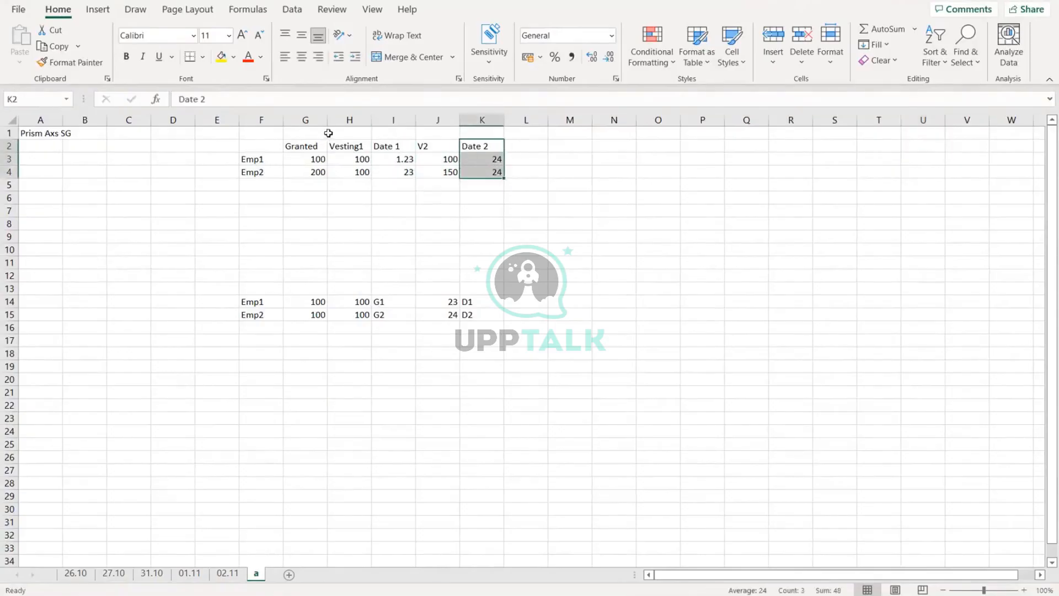
{"action": "left_click", "coordinate": [350, 237]}
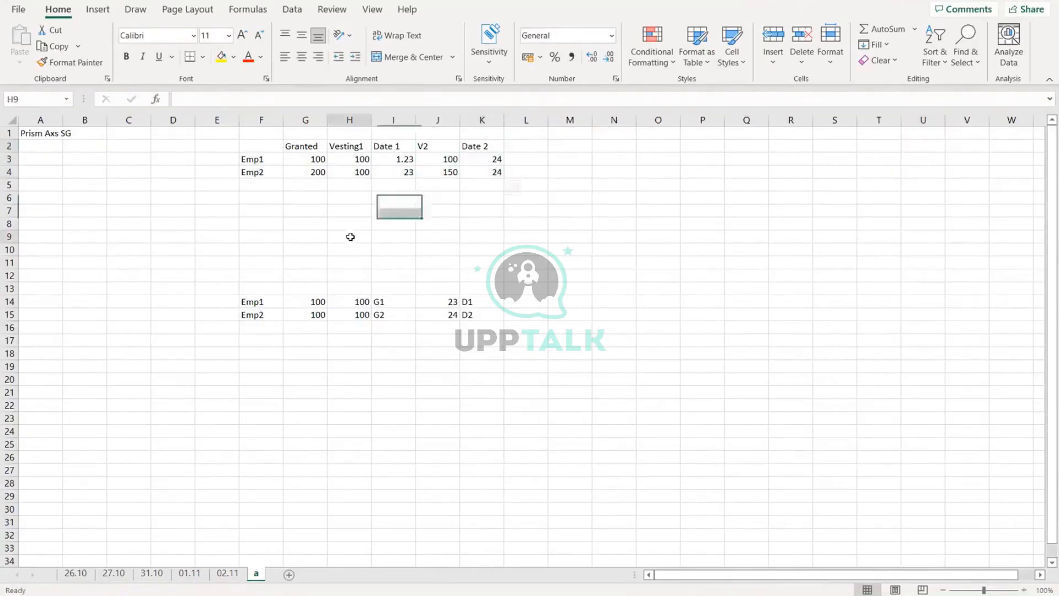
{"action": "type", "text": "Date 2"}
{"action": "key", "text": "Return"}
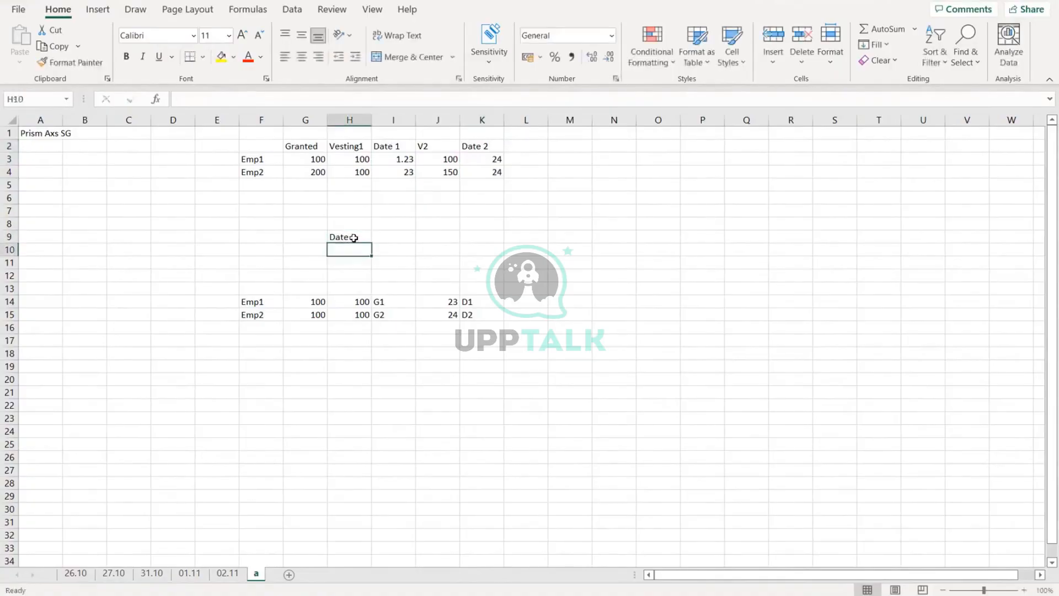
{"action": "type", "text": "Date 2"}
{"action": "key", "text": "Return"}
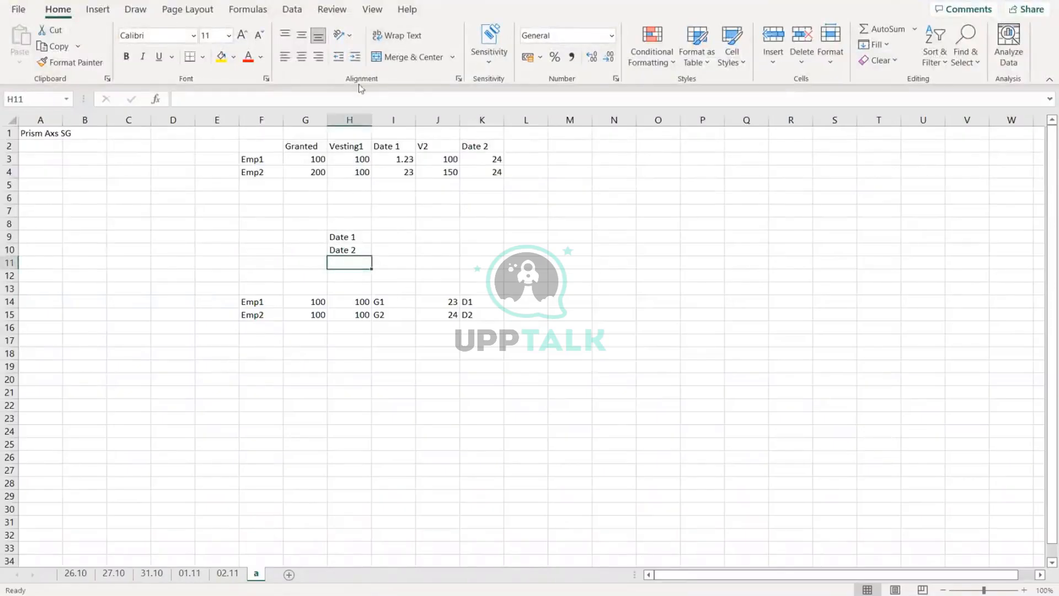
{"action": "left_click_drag", "start_coordinate": [387, 147], "coordinate": [393, 186]}
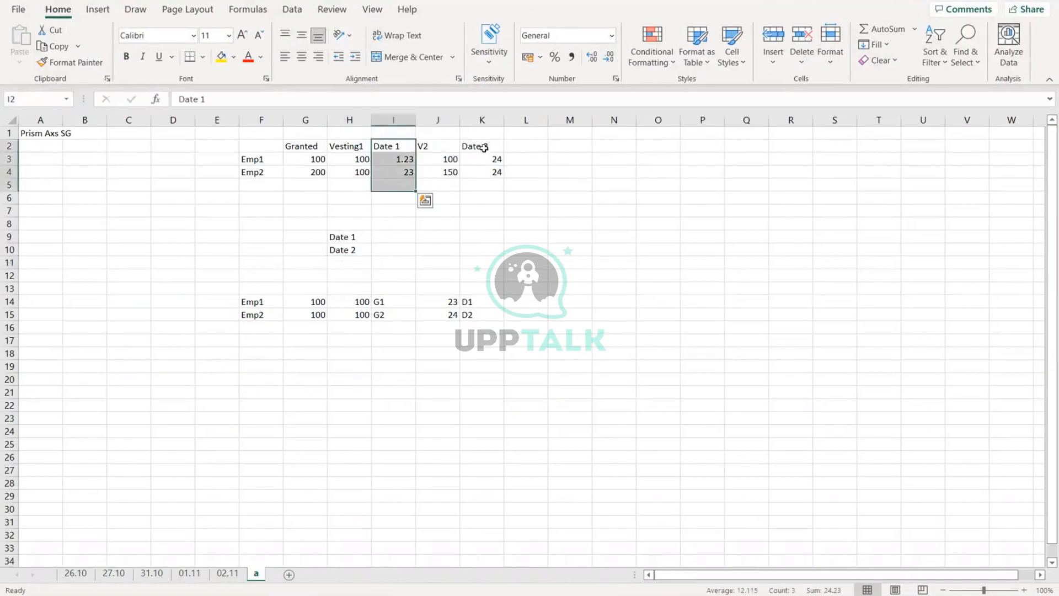
Add the header "Date" in cell J13 above the result dates and change the employee in cell F15 to Emp1
{"action": "left_click_drag", "start_coordinate": [485, 148], "coordinate": [487, 188]}
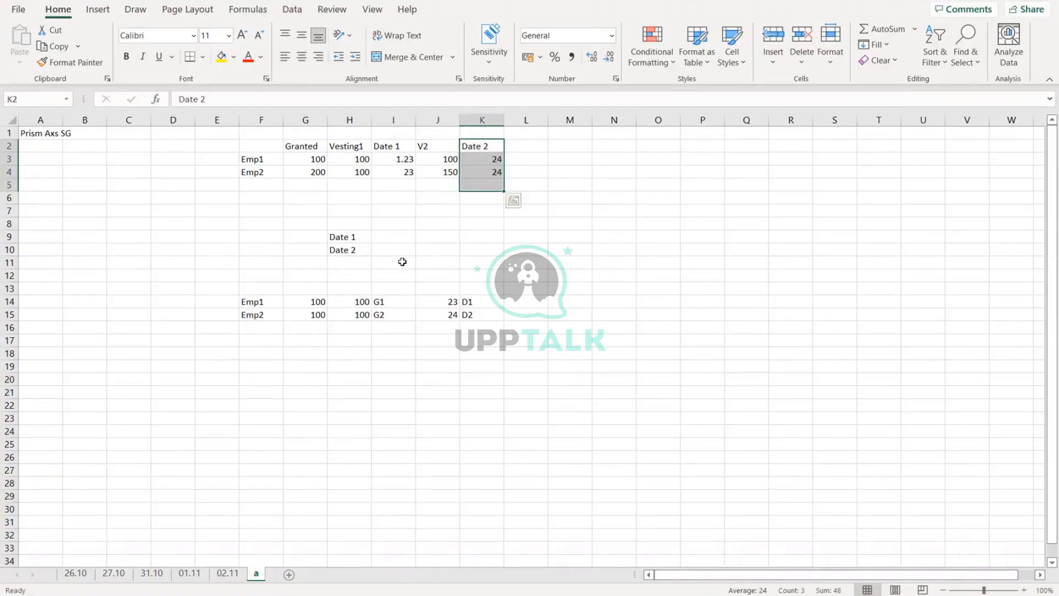
{"action": "left_click", "coordinate": [448, 291]}
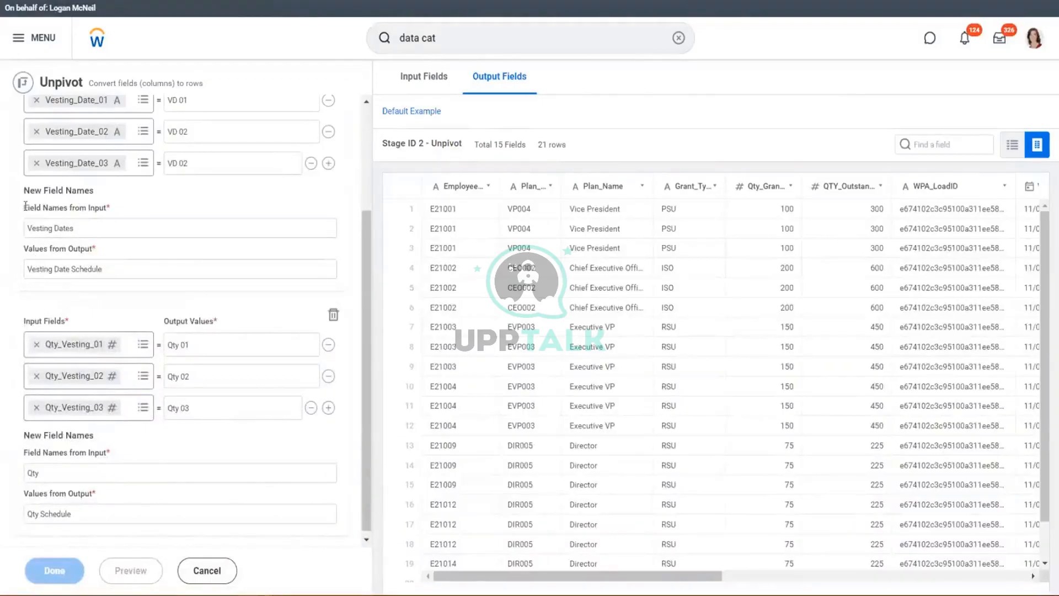
{"action": "left_click_drag", "start_coordinate": [24, 207], "coordinate": [110, 209]}
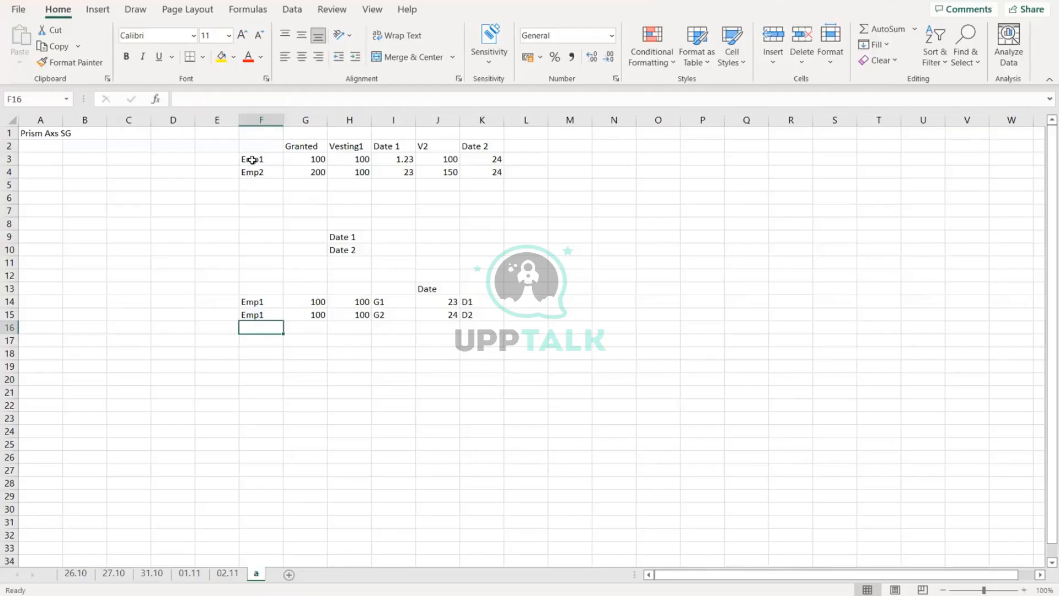
Compare Emp1's granted, vesting and date values in the source row 3 with the unpivoted result rows 14 and 15
{"action": "left_click_drag", "start_coordinate": [250, 159], "coordinate": [484, 153]}
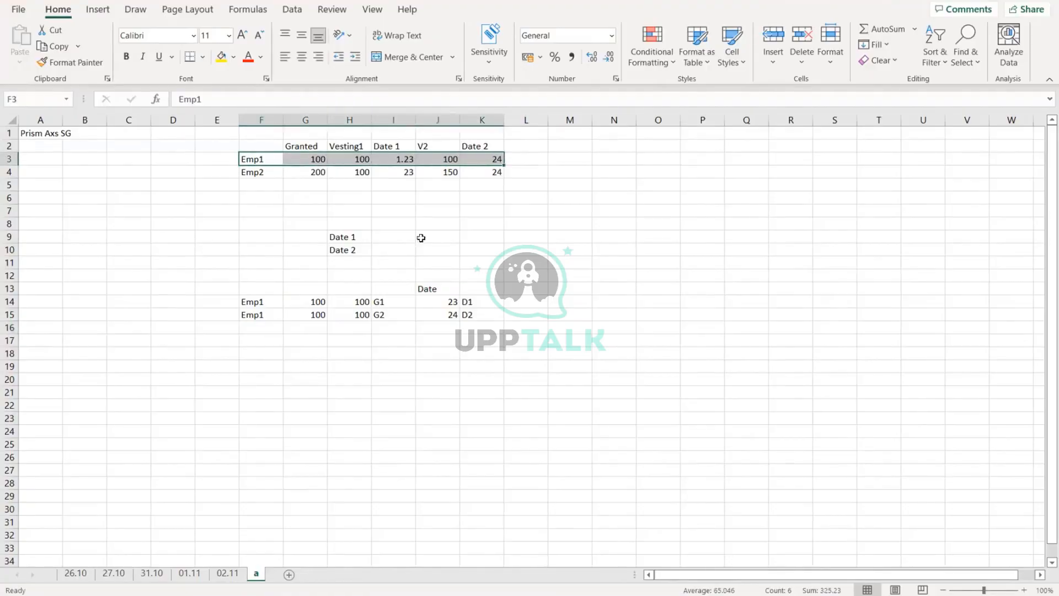
{"action": "left_click", "coordinate": [254, 303]}
{"action": "left_click", "coordinate": [320, 158]}
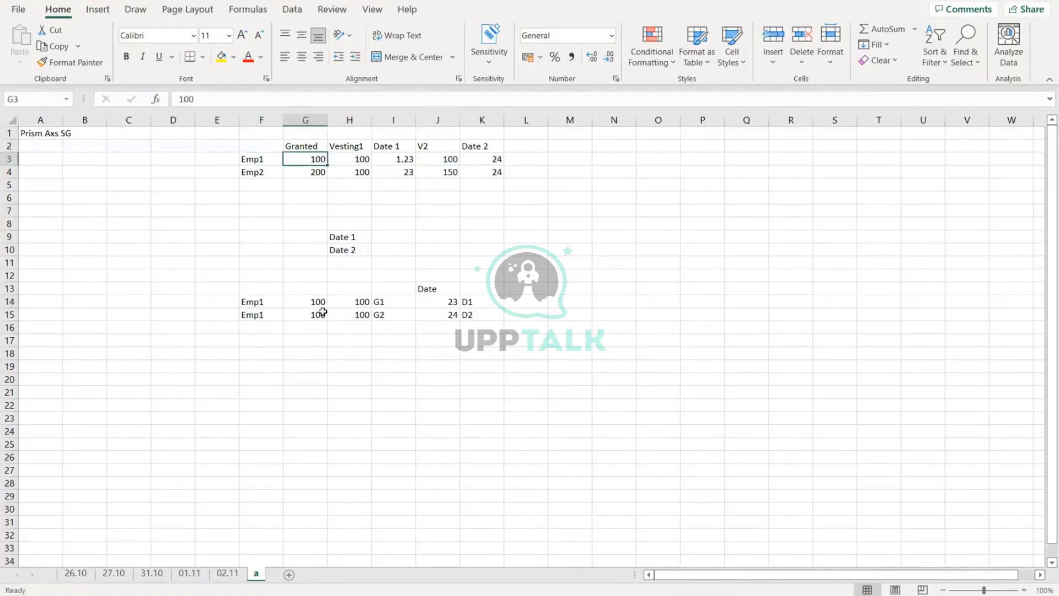
{"action": "left_click", "coordinate": [313, 301]}
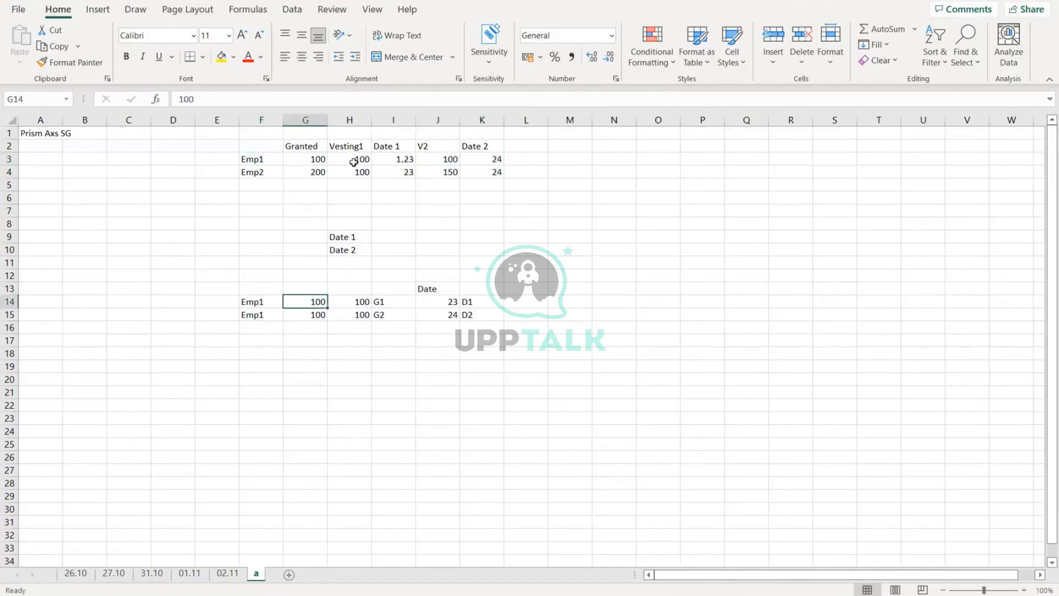
{"action": "left_click", "coordinate": [467, 301]}
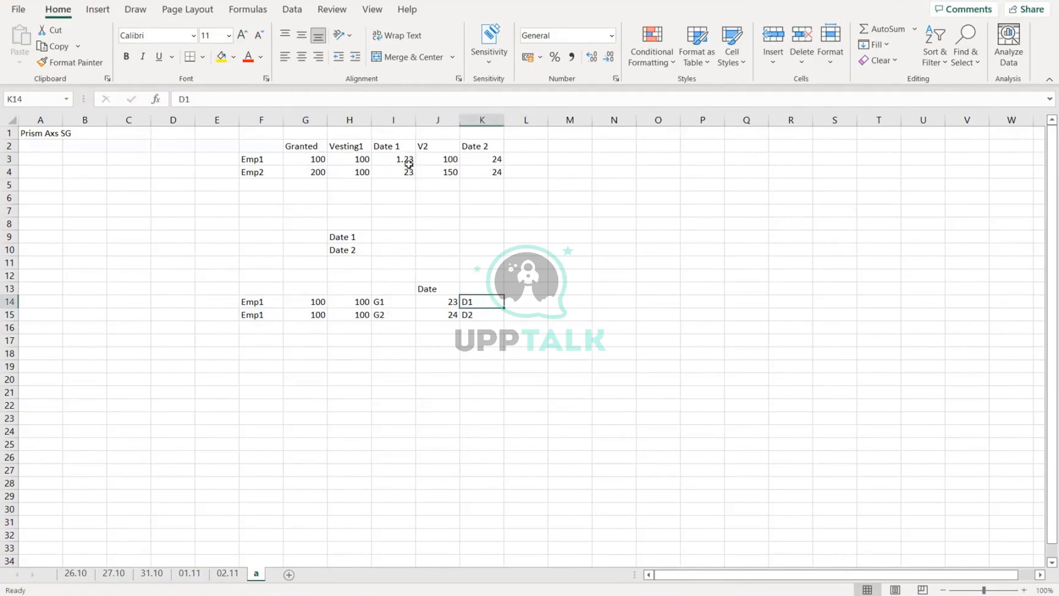
{"action": "left_click", "coordinate": [406, 159]}
{"action": "left_click", "coordinate": [473, 300]}
{"action": "left_click", "coordinate": [449, 301]}
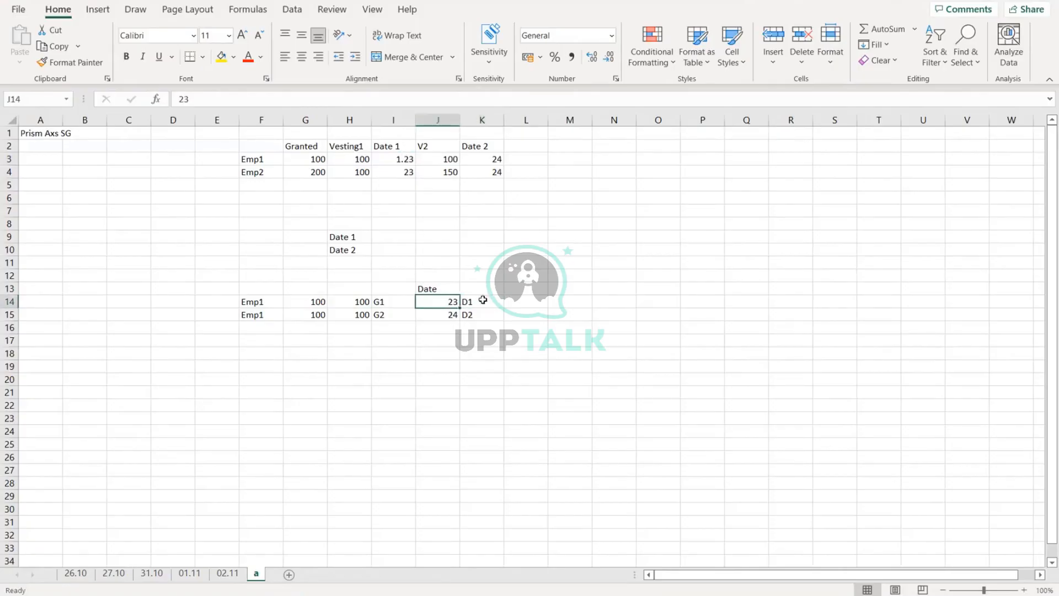
{"action": "left_click", "coordinate": [403, 301]}
{"action": "left_click", "coordinate": [355, 301]}
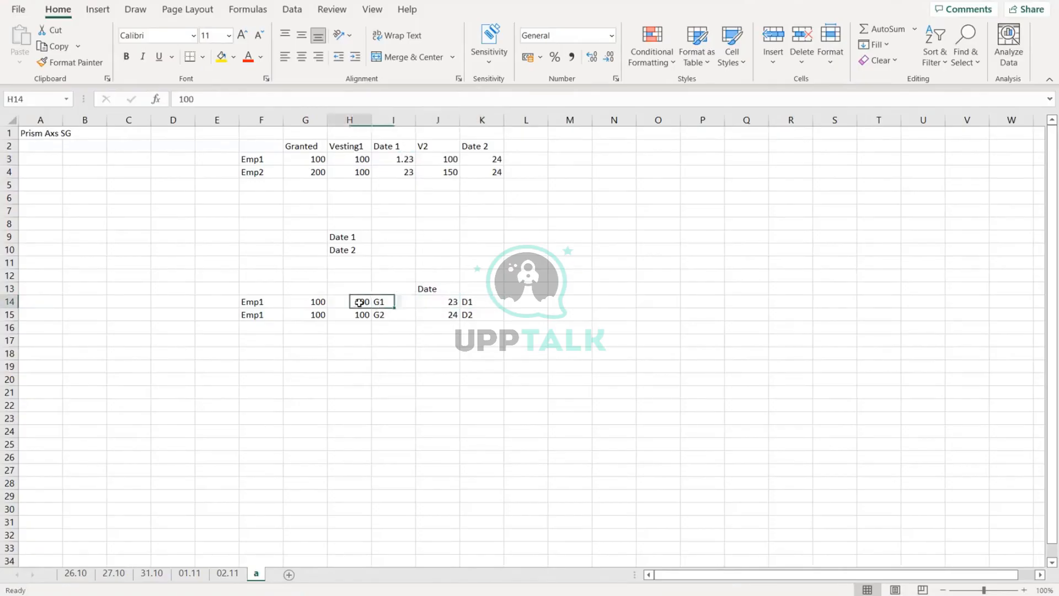
{"action": "left_click", "coordinate": [404, 159]}
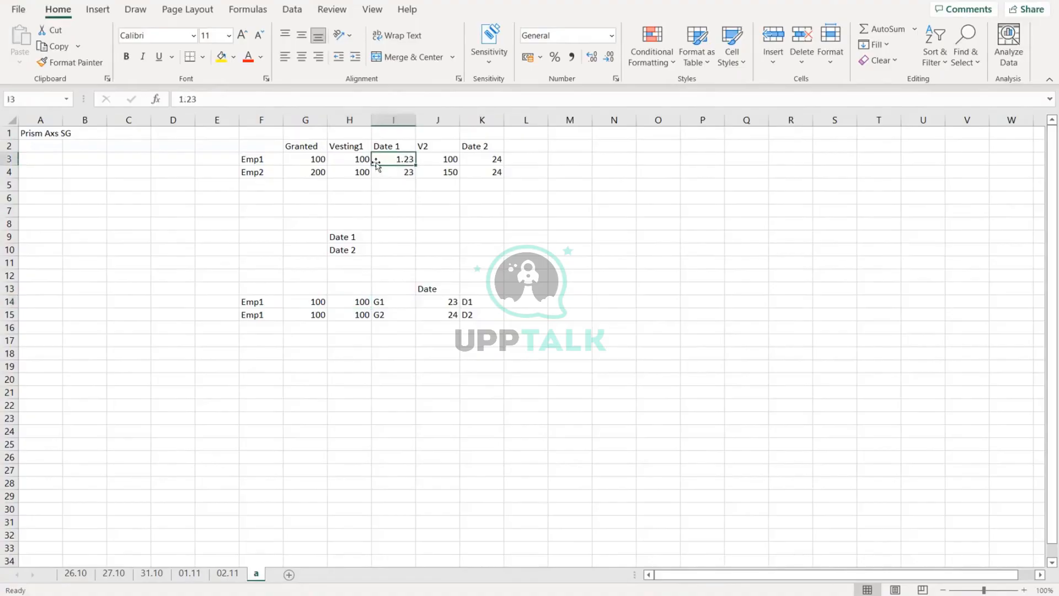
{"action": "left_click", "coordinate": [359, 159]}
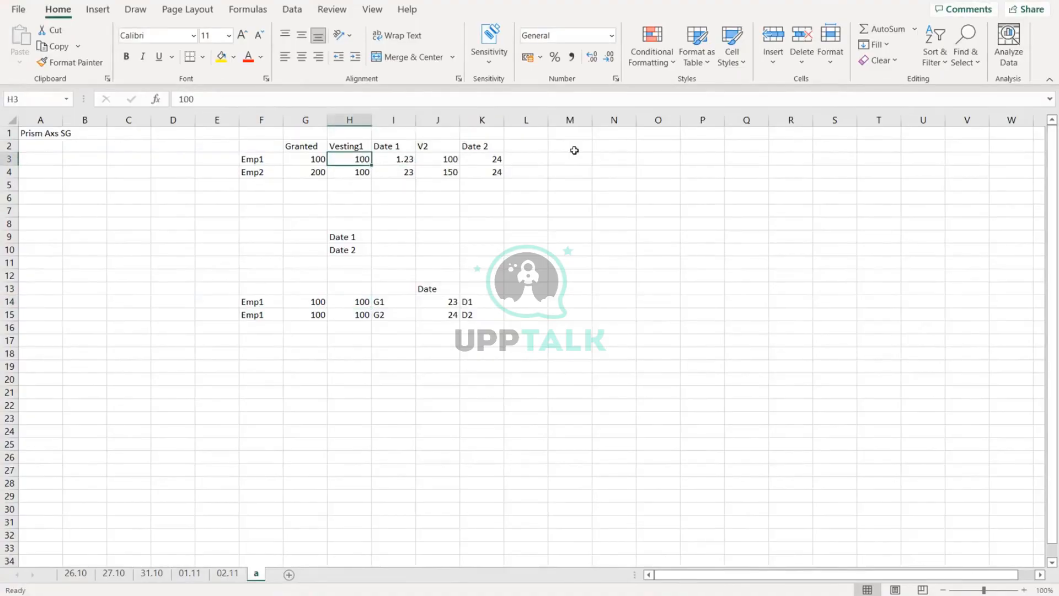
{"action": "left_click", "coordinate": [496, 159]}
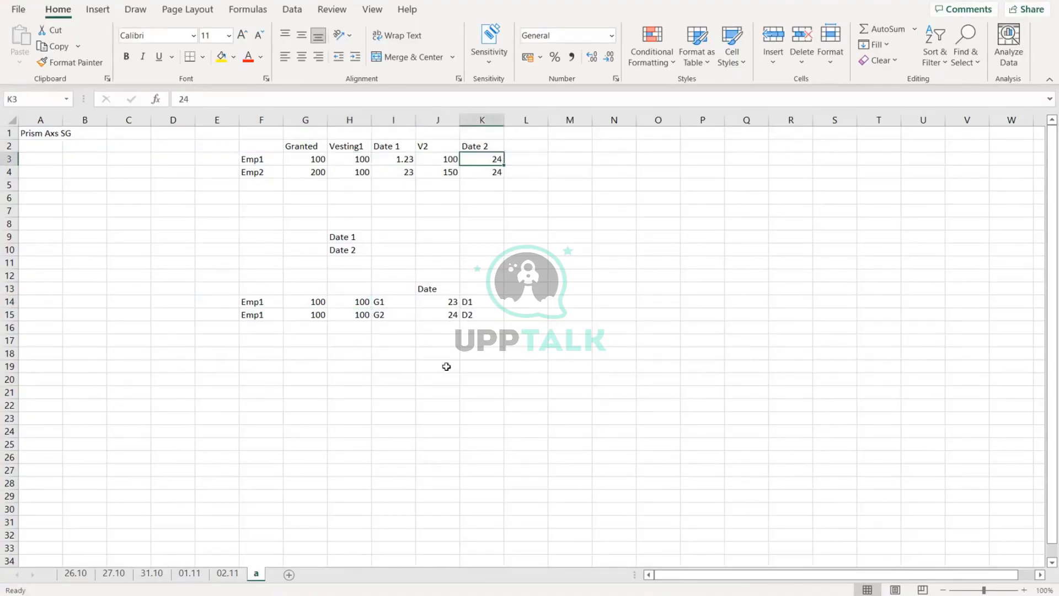
{"action": "left_click", "coordinate": [450, 313]}
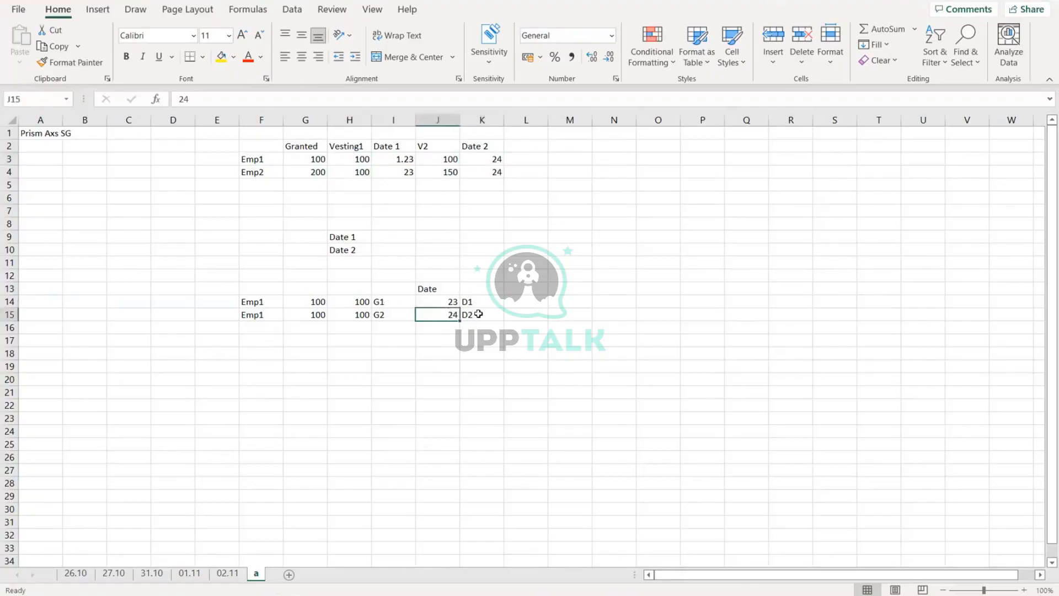
{"action": "left_click", "coordinate": [449, 160]}
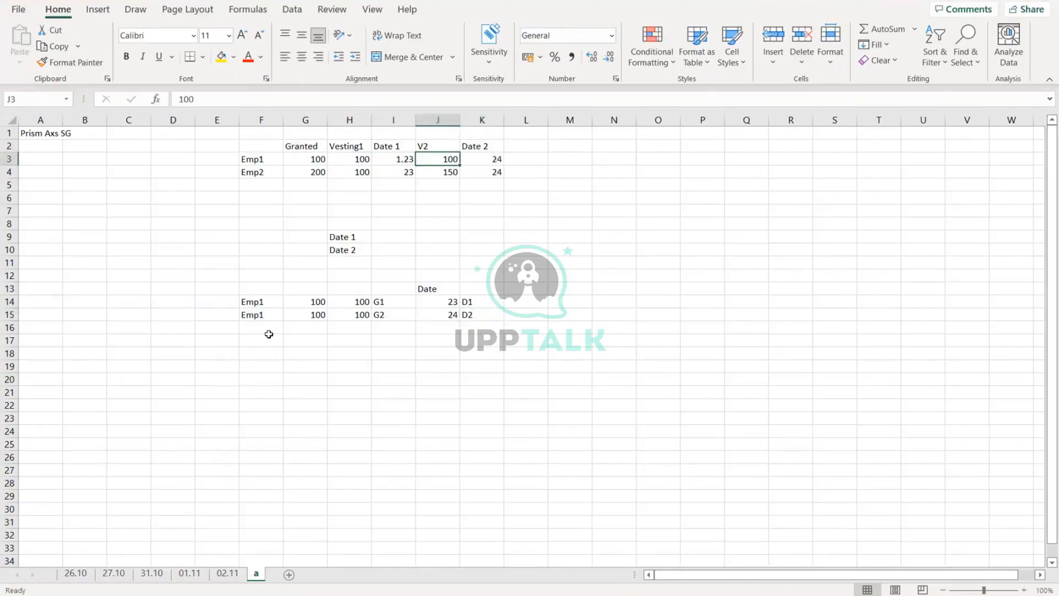
Start a result row for the second employee by entering Emp2 in cell F16
{"action": "left_click_drag", "start_coordinate": [249, 166], "coordinate": [394, 146]}
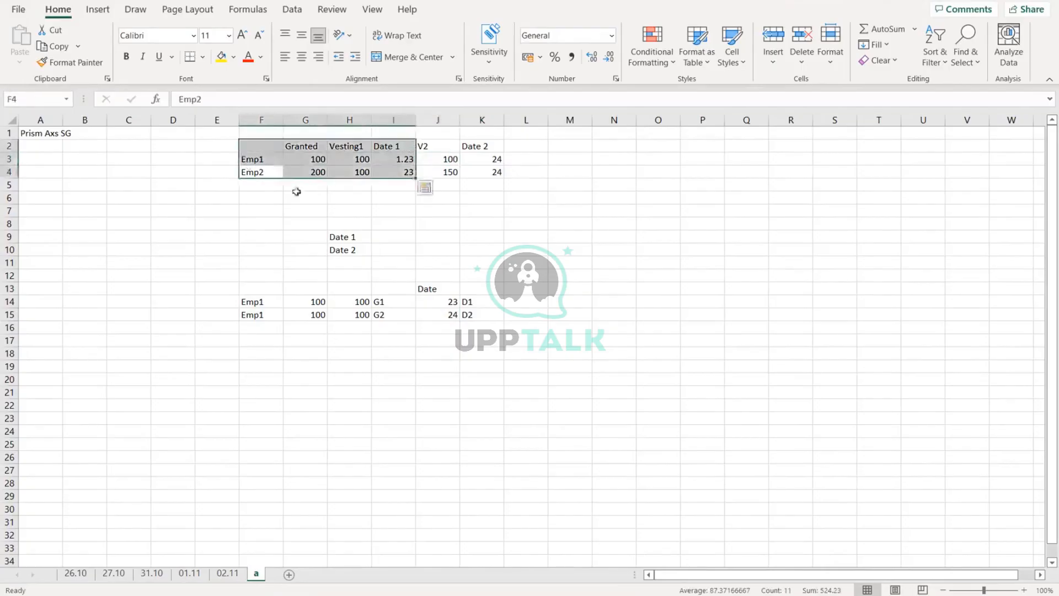
{"action": "left_click_drag", "start_coordinate": [256, 316], "coordinate": [448, 315]}
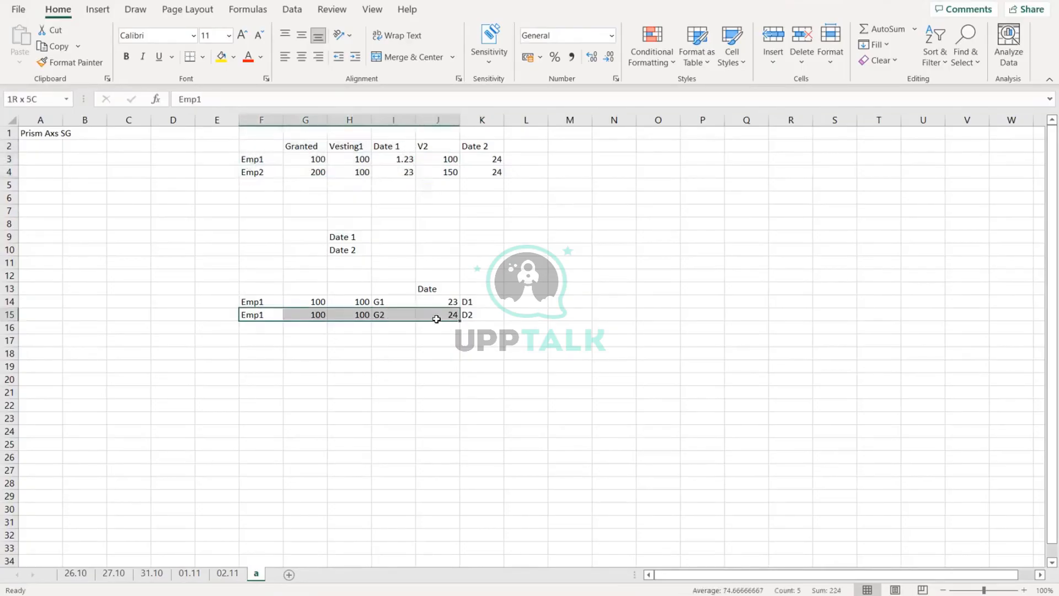
{"action": "left_click", "coordinate": [270, 330]}
{"action": "type", "text": "Emp"}
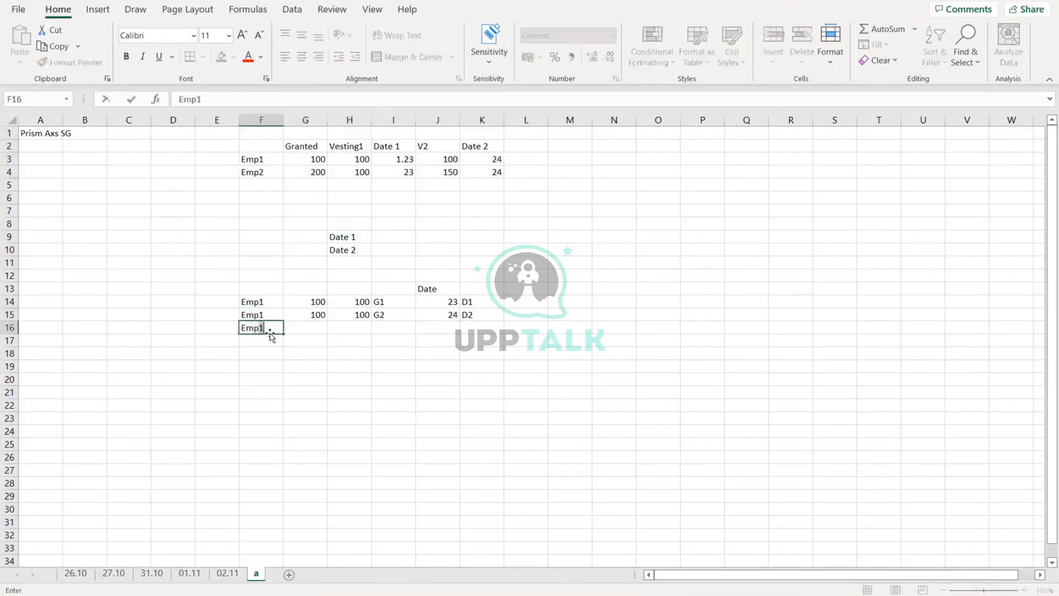
{"action": "type", "text": "2"}
{"action": "key", "text": "Return"}
{"action": "key", "text": "Right"}
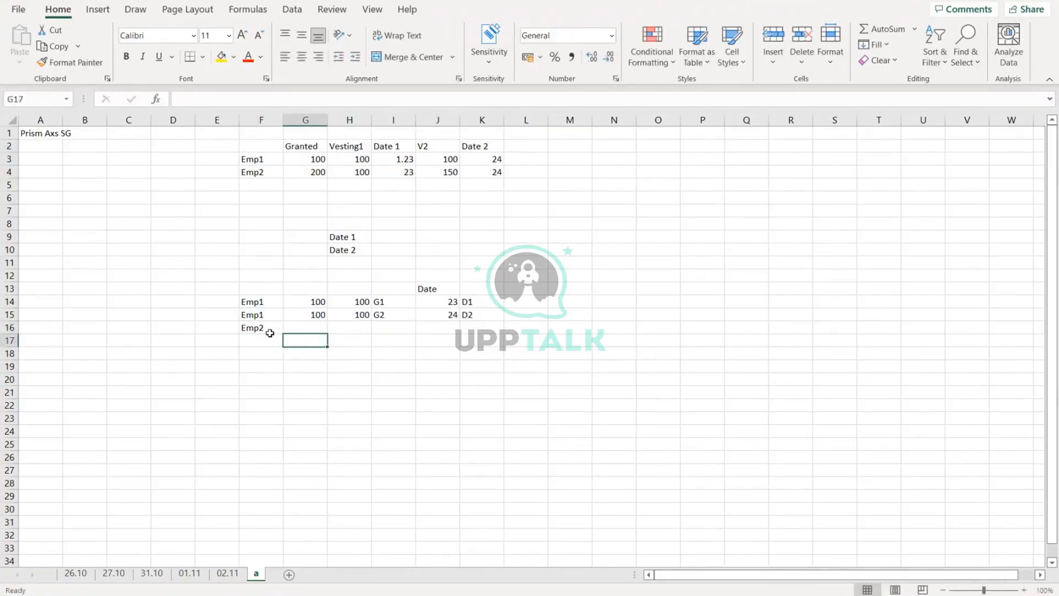
Switch to Workday, leave the Unpivot stage editor without changes and save the dataset transformations
{"action": "key", "text": "alt+Tab"}
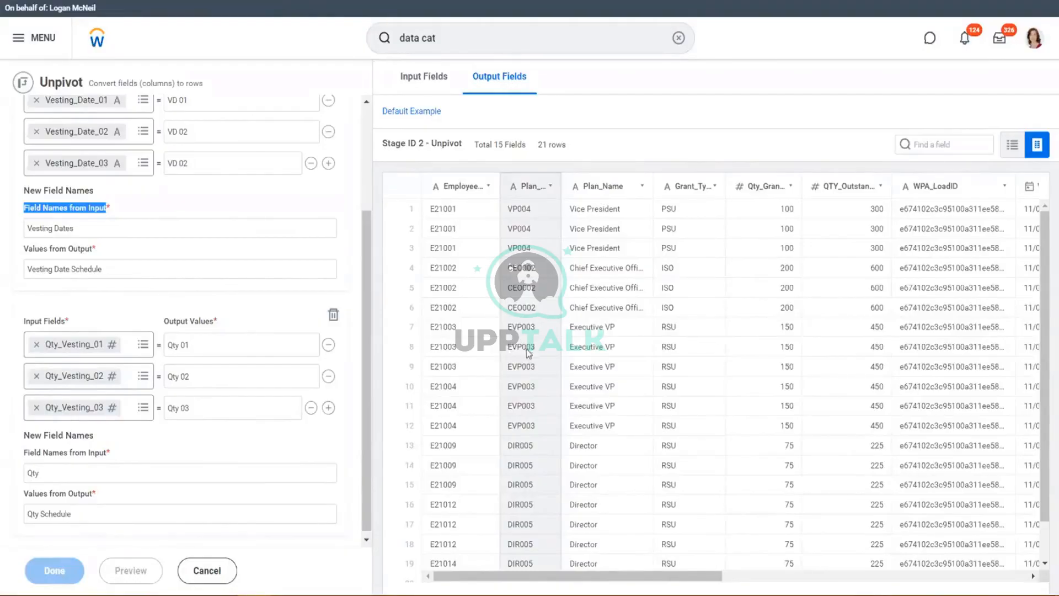
{"action": "key", "text": "alt+Tab"}
{"action": "left_click_drag", "start_coordinate": [349, 275], "coordinate": [349, 319]}
{"action": "left_click_drag", "start_coordinate": [358, 487], "coordinate": [354, 498]}
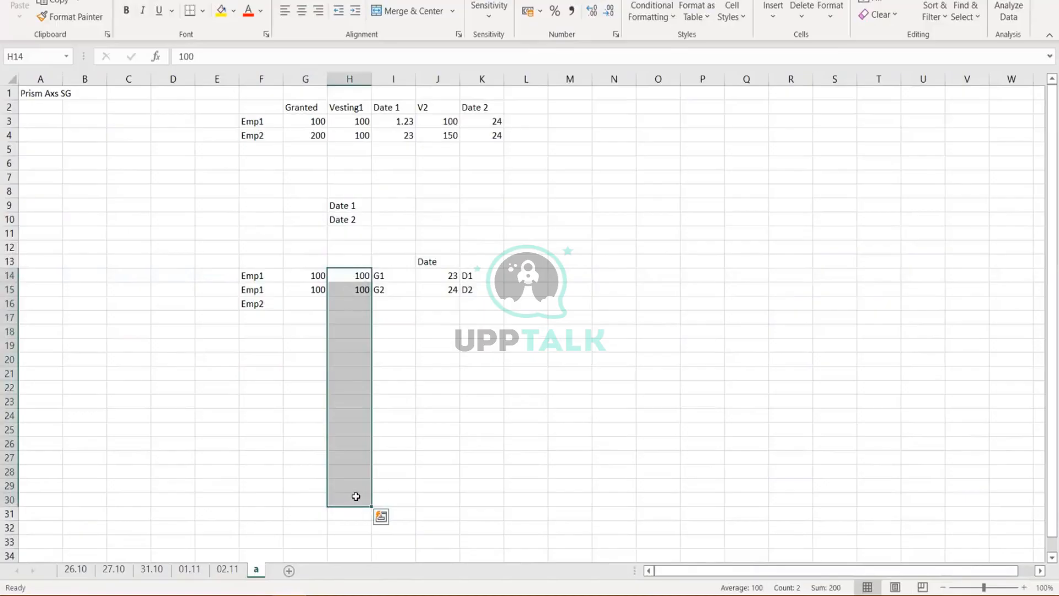
{"action": "key", "text": "alt+Tab"}
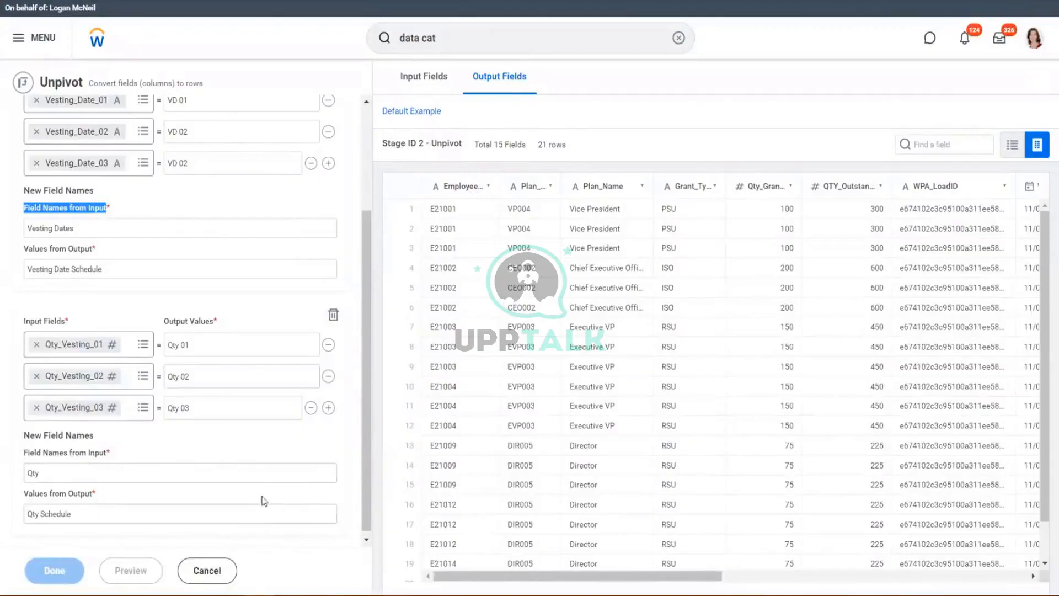
{"action": "left_click", "coordinate": [223, 572]}
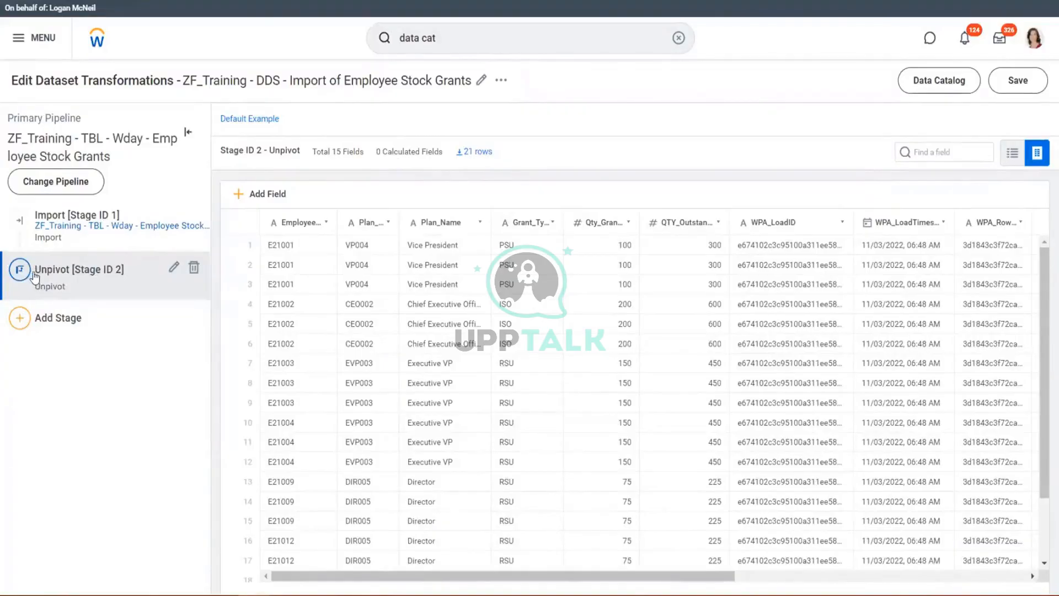
{"action": "left_click", "coordinate": [1018, 80]}
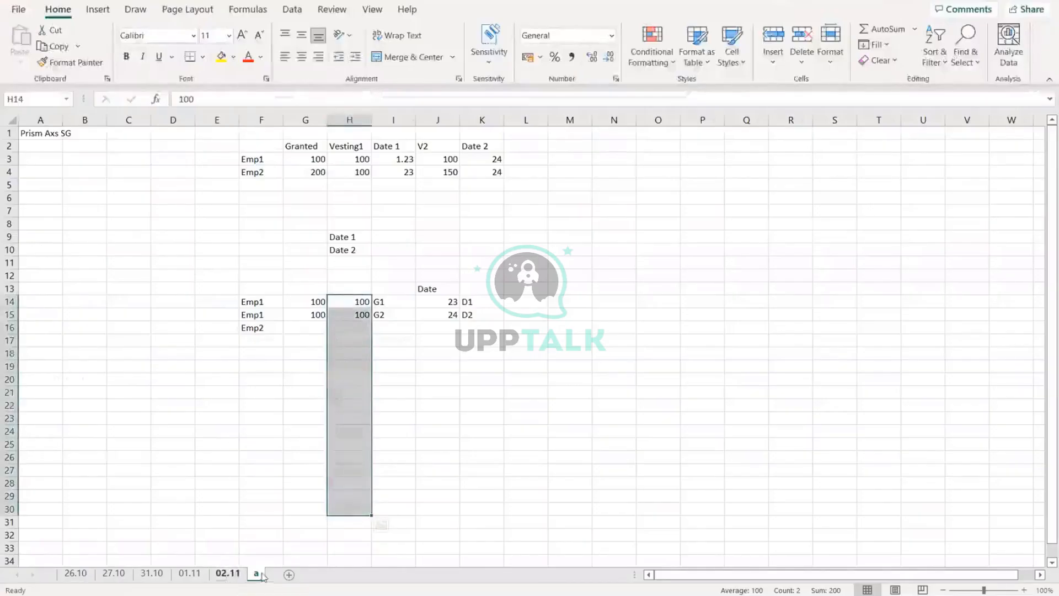
In Excel, rename sheet "a" to 03.11 and copy the "Stages" heading from cell A1 of sheet 02.11 into its cell A3
{"action": "left_click", "coordinate": [236, 577]}
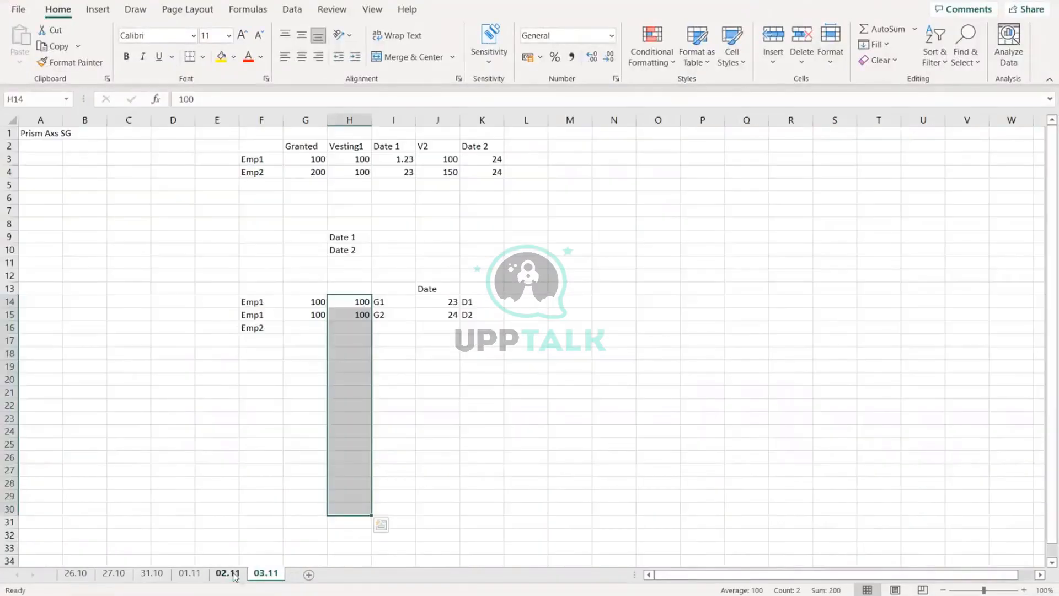
{"action": "left_click", "coordinate": [234, 576]}
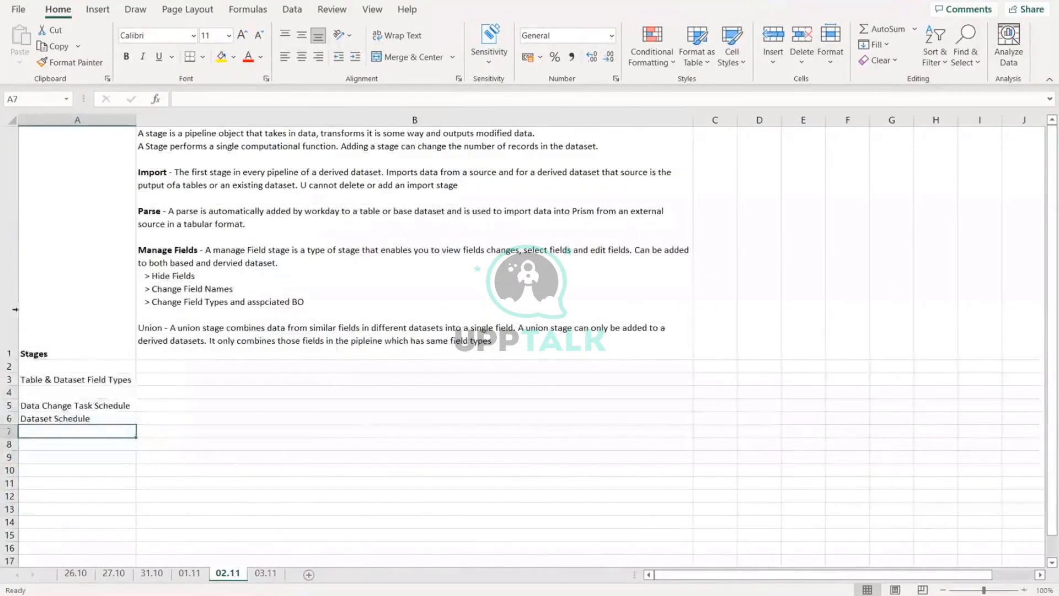
{"action": "left_click", "coordinate": [84, 329]}
{"action": "key", "text": "ctrl+c"}
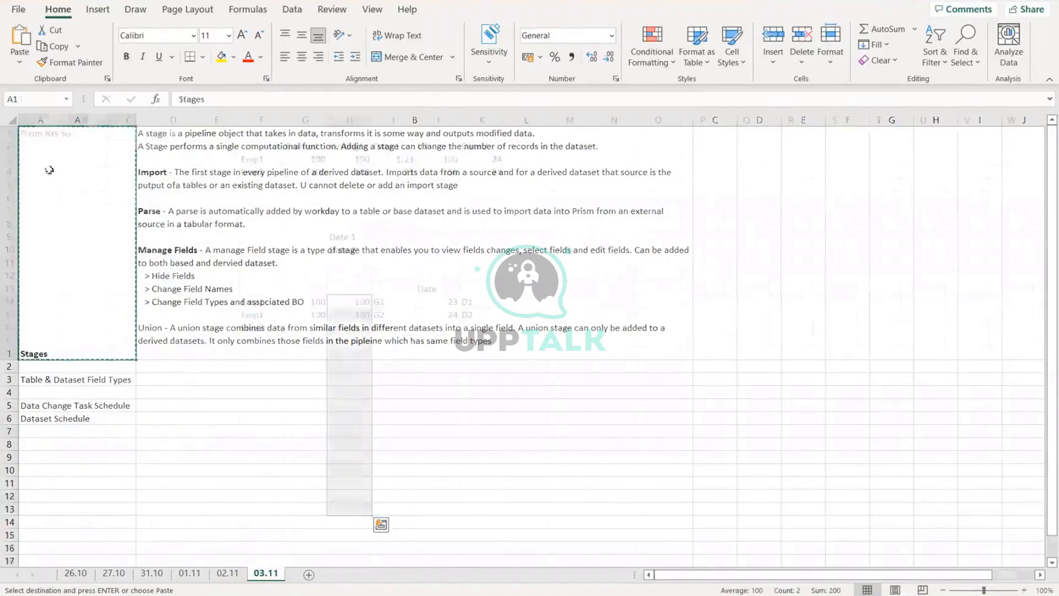
{"action": "left_click", "coordinate": [266, 574]}
{"action": "left_click", "coordinate": [42, 156]}
{"action": "key", "text": "ctrl+v"}
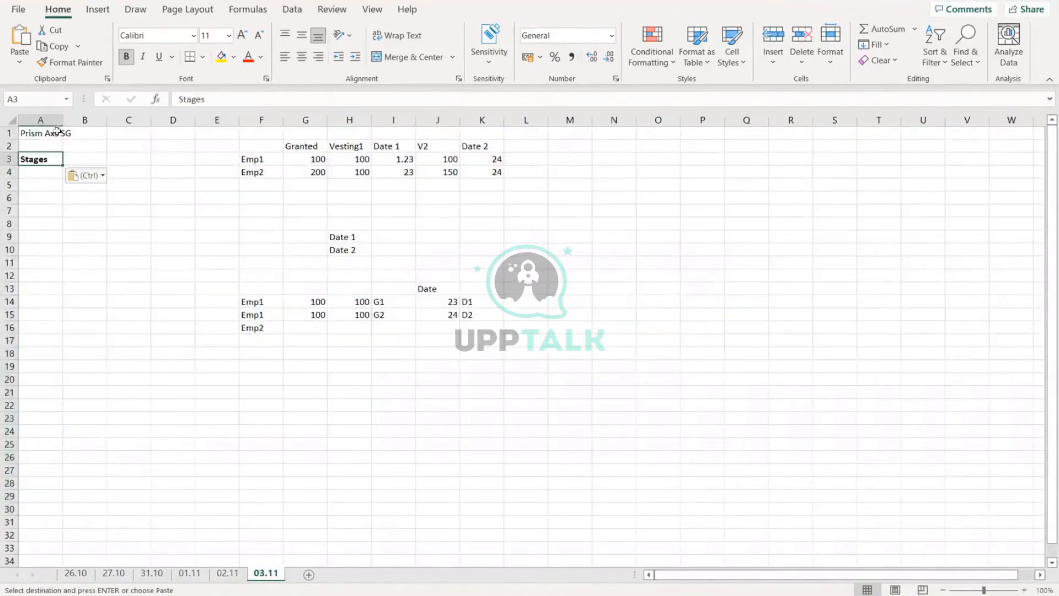
Fit column A's width to its contents and delete the example columns F through L
{"action": "double_click", "coordinate": [63, 120]}
{"action": "left_click_drag", "start_coordinate": [274, 117], "coordinate": [529, 117]}
{"action": "right_click", "coordinate": [493, 119]}
{"action": "left_click", "coordinate": [529, 267]}
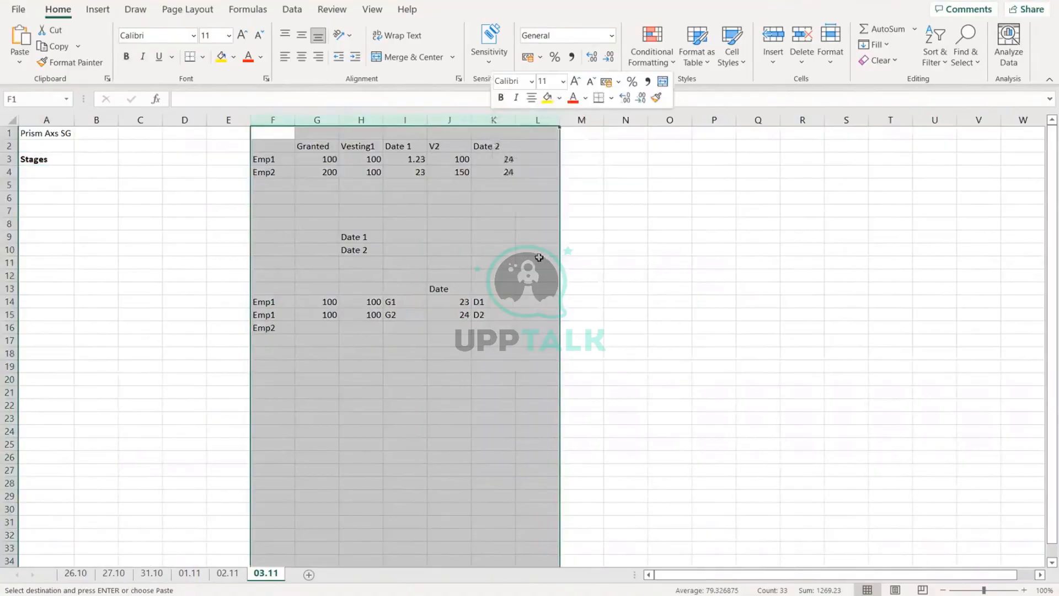
Widen column B of sheet 03.11 to make room for the stage notes
{"action": "left_click", "coordinate": [131, 212]}
{"action": "left_click_drag", "start_coordinate": [118, 120], "coordinate": [602, 154]}
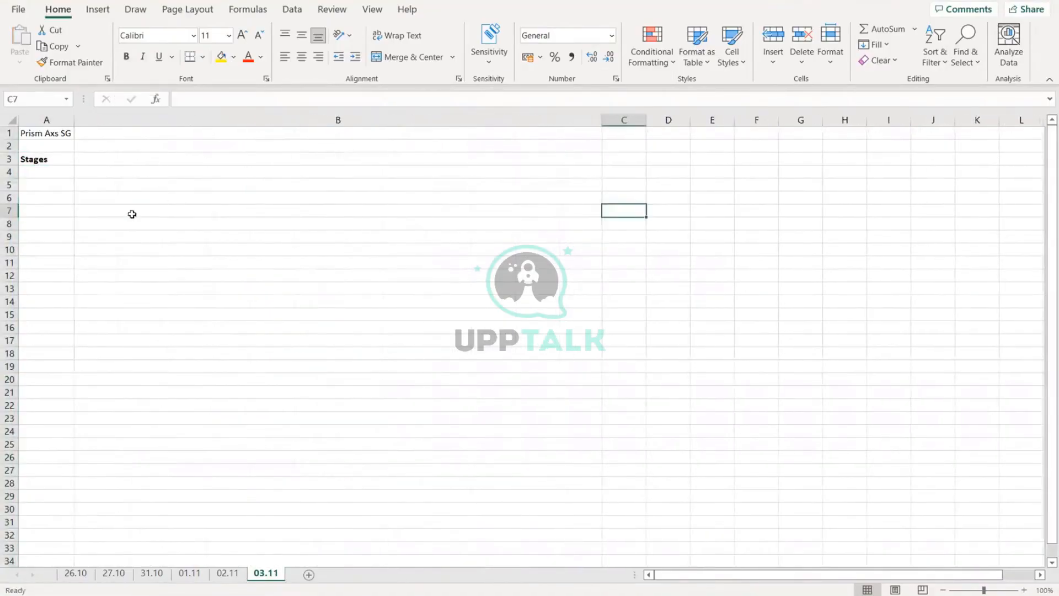
Enter in B3: "Unpivot - Stage converts fields (columns)to rows. Add an unpivot stage to consolidate date from 2 or more similar fields into a pair of new fields"
{"action": "left_click", "coordinate": [98, 161]}
{"action": "type", "text": "Unpivot"}
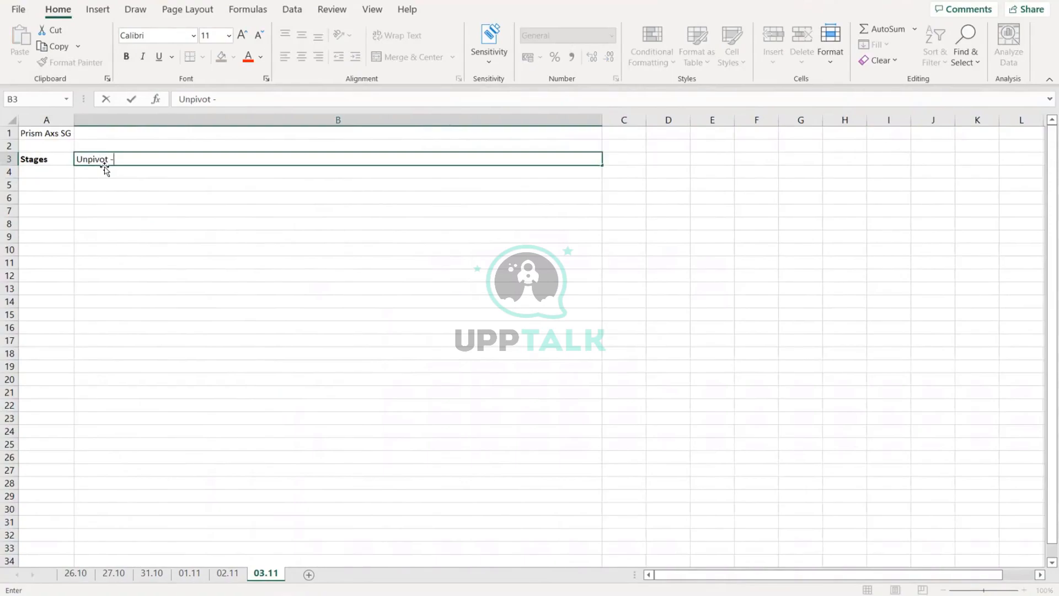
{"action": "type", "text": " - Stage converts fi"}
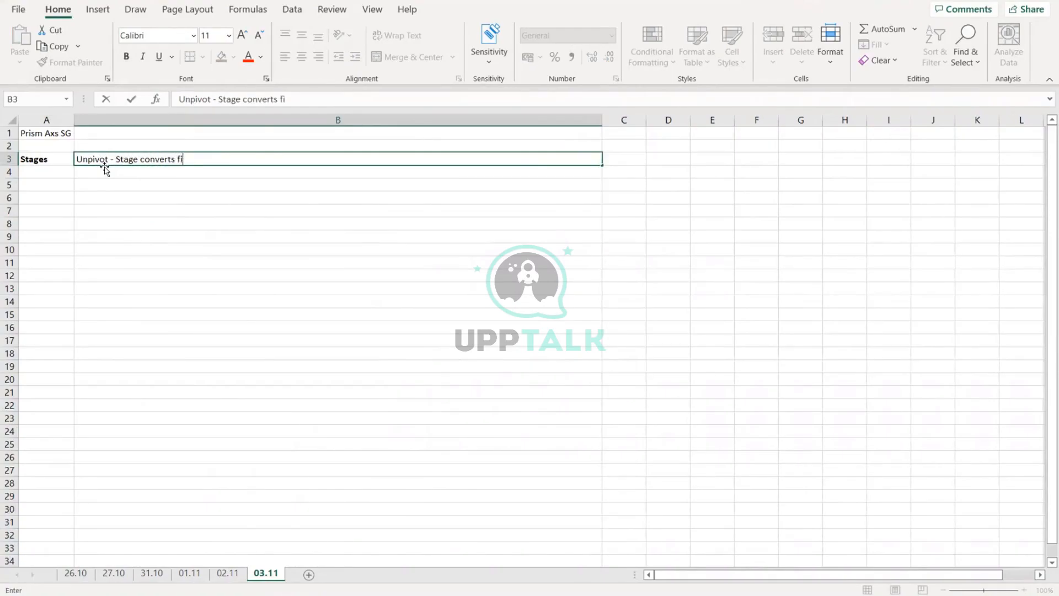
{"action": "type", "text": "elds (columns"}
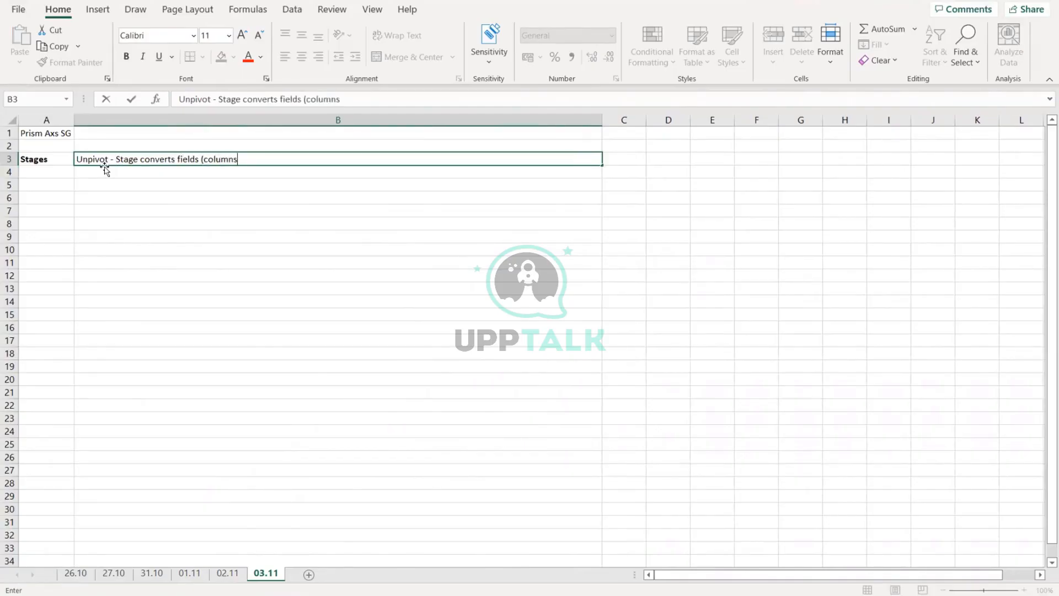
{"action": "type", "text": ")to rows. Add an unpiv"}
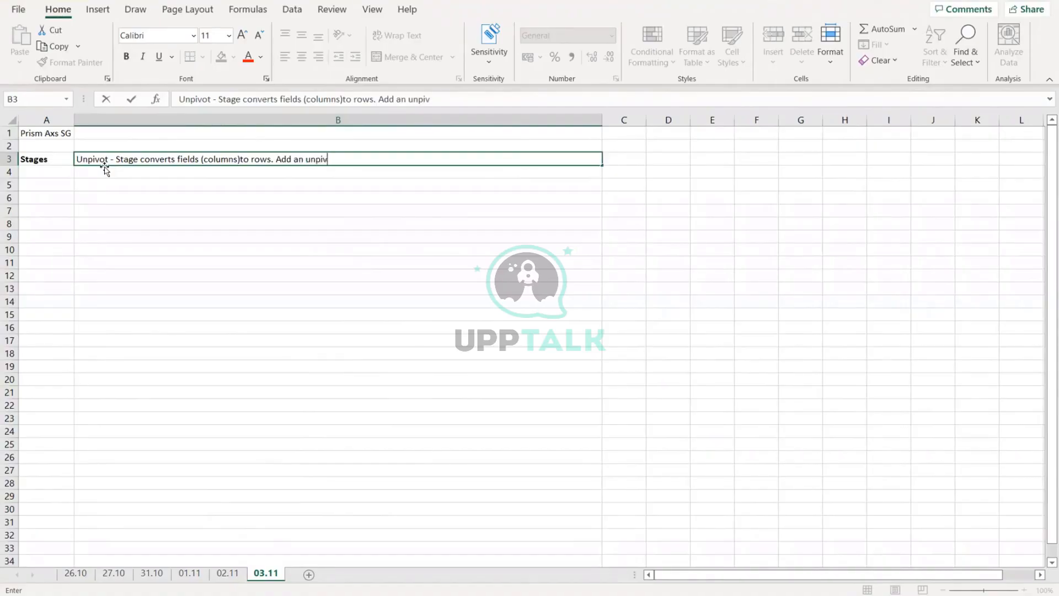
{"action": "type", "text": "ot stage to conso"}
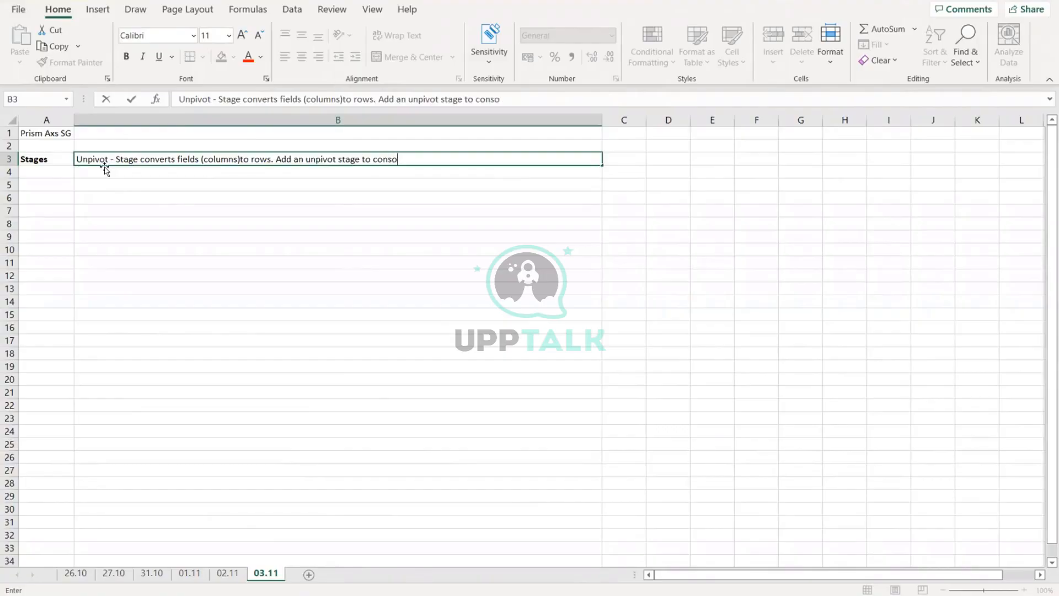
{"action": "type", "text": "lidate date from 2 or more si"}
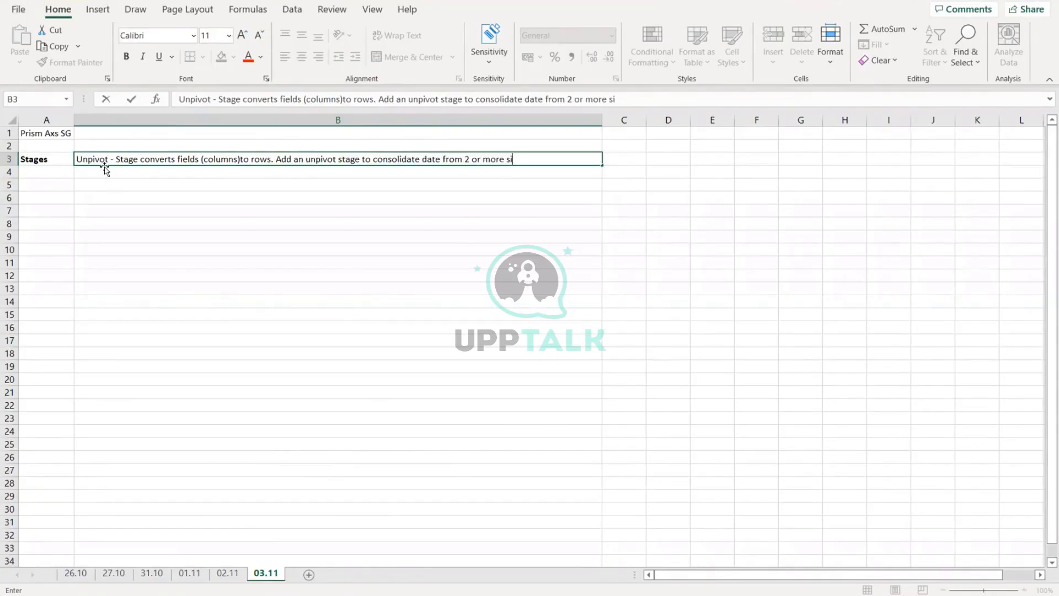
{"action": "type", "text": "milar fields into a pa"}
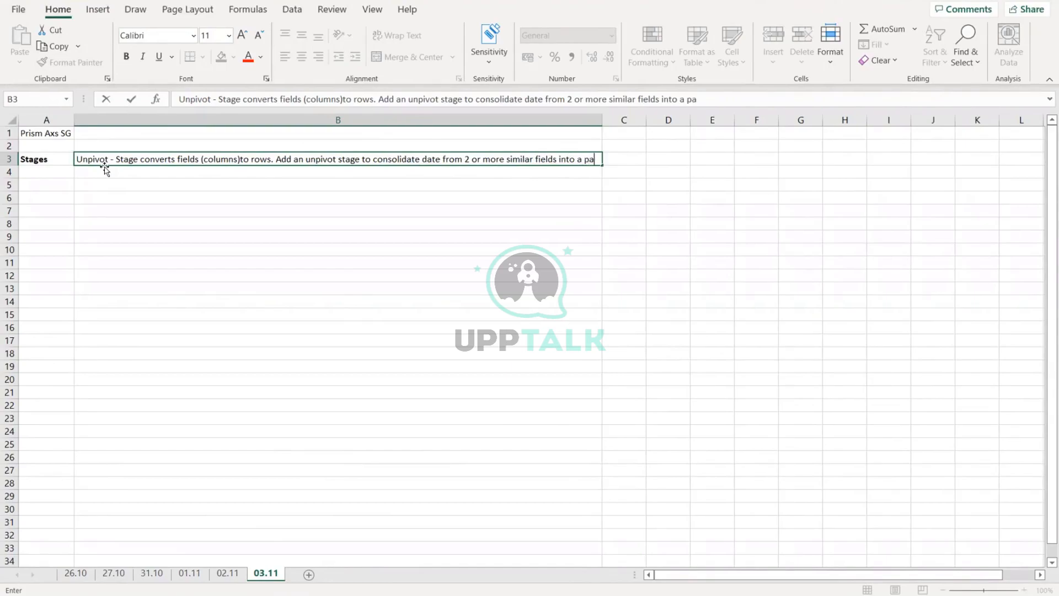
{"action": "type", "text": "ir of new fields"}
{"action": "key", "text": "Return"}
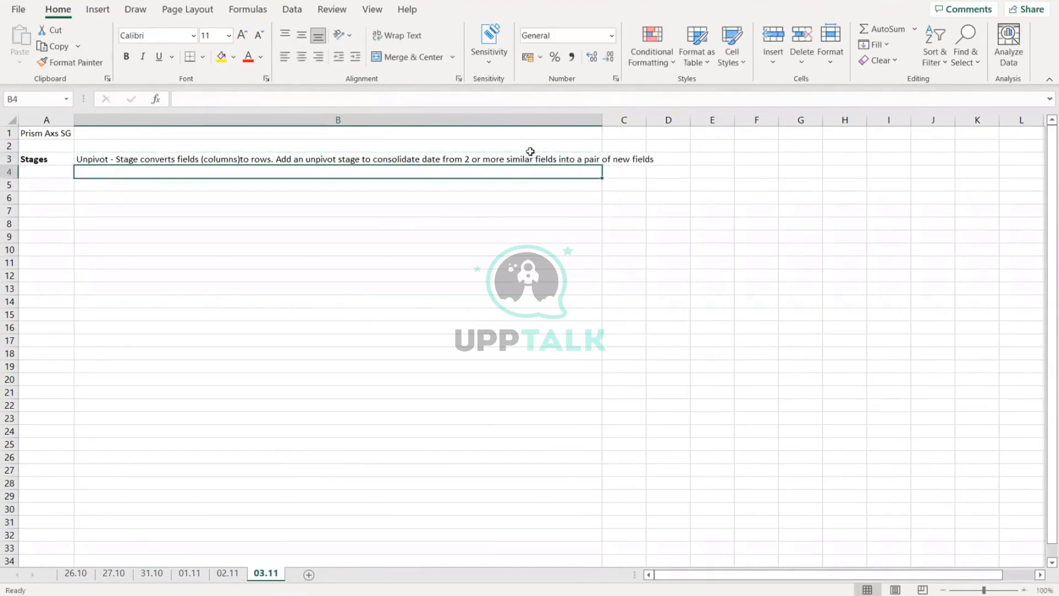
Wrap the text in column B and make the column slightly wider
{"action": "left_click", "coordinate": [430, 127]}
{"action": "left_click", "coordinate": [397, 35]}
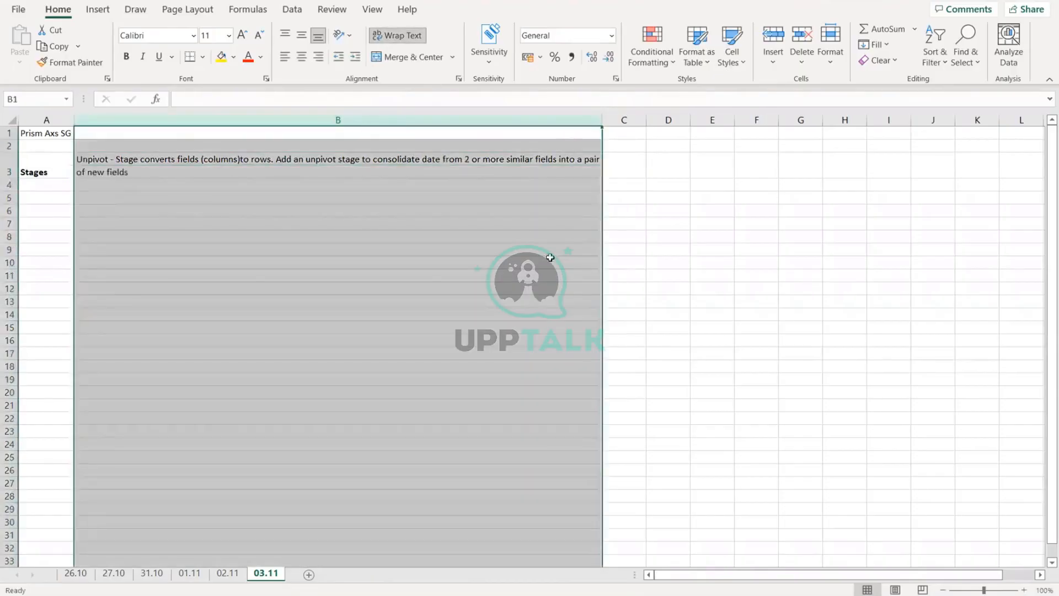
{"action": "left_click", "coordinate": [549, 251]}
{"action": "left_click_drag", "start_coordinate": [596, 122], "coordinate": [615, 122]}
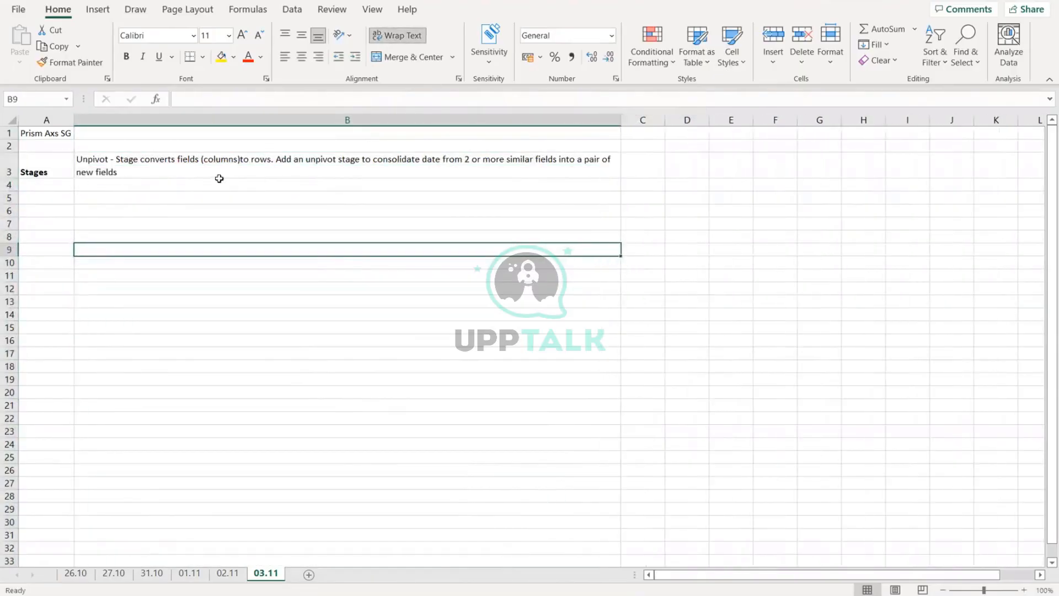
End the Unpivot note in B3 with a period and add a new line reading "Cannot be added in BDS"
{"action": "double_click", "coordinate": [201, 171]}
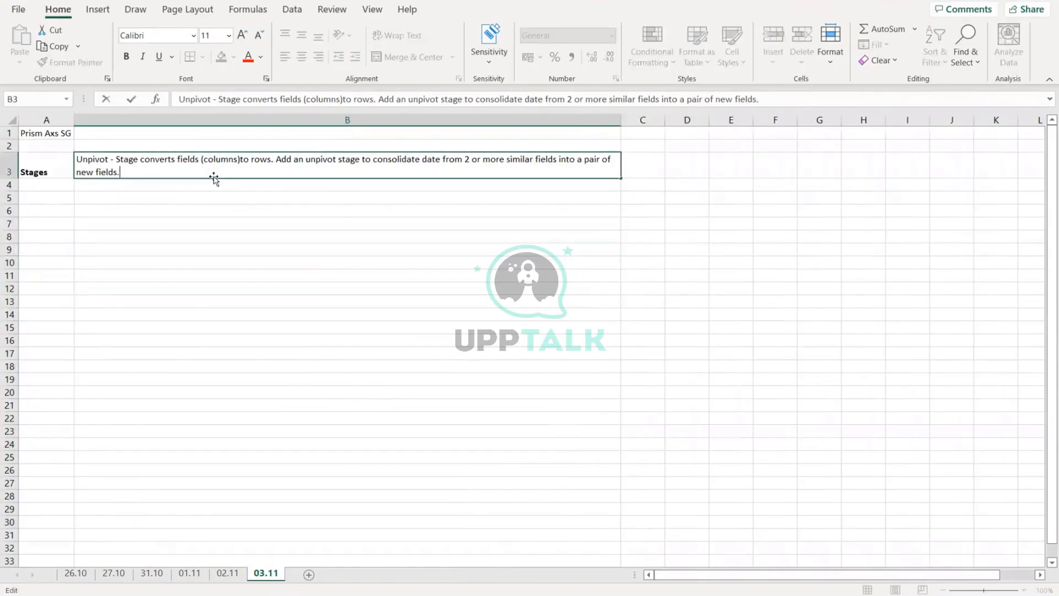
{"action": "key", "text": "Return"}
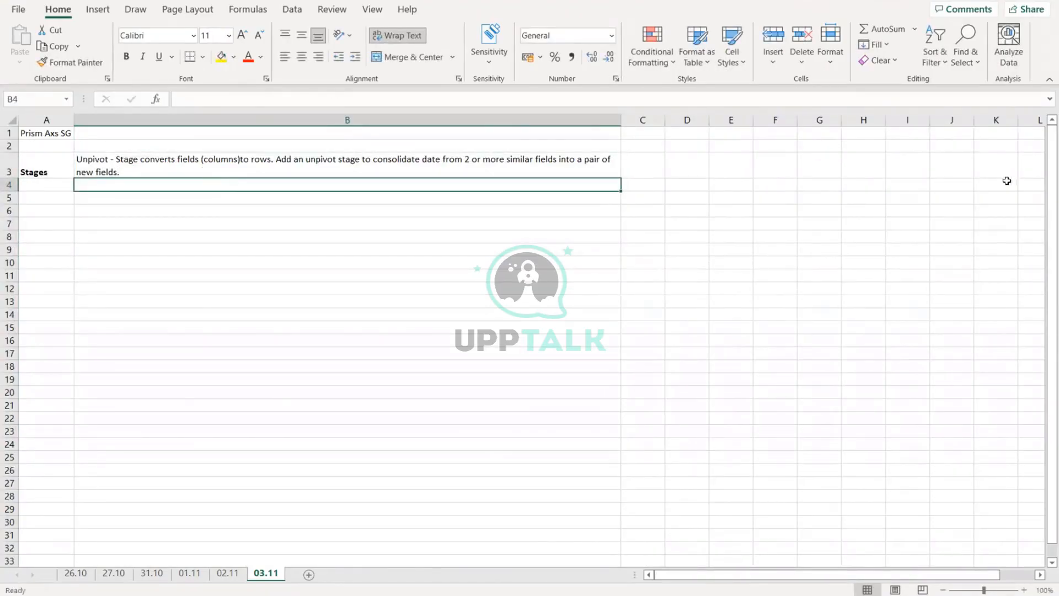
{"action": "double_click", "coordinate": [129, 167]}
{"action": "key", "text": "alt+Return"}
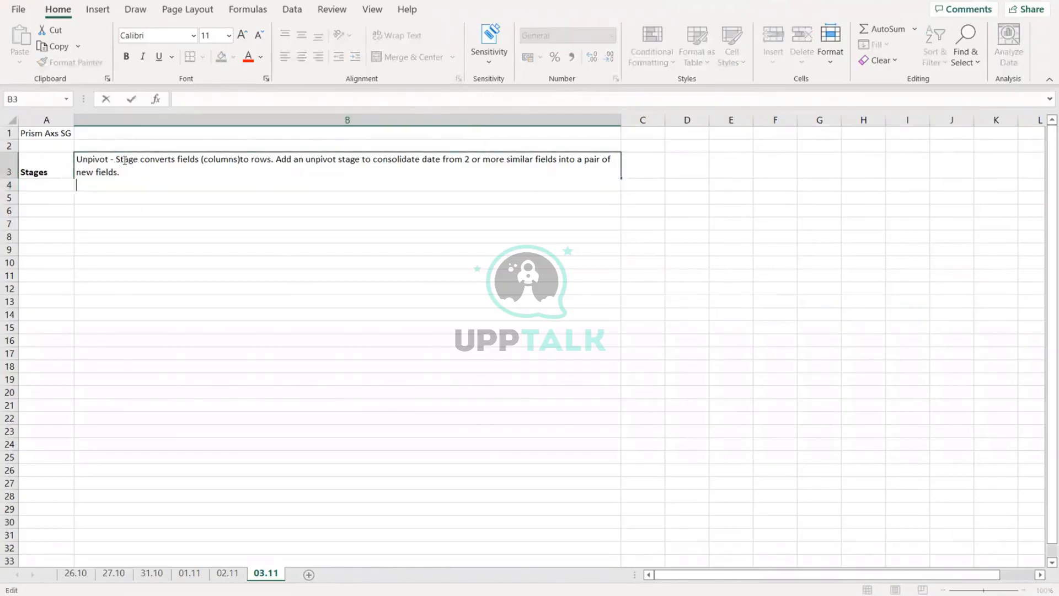
{"action": "type", "text": "Cannot be add"}
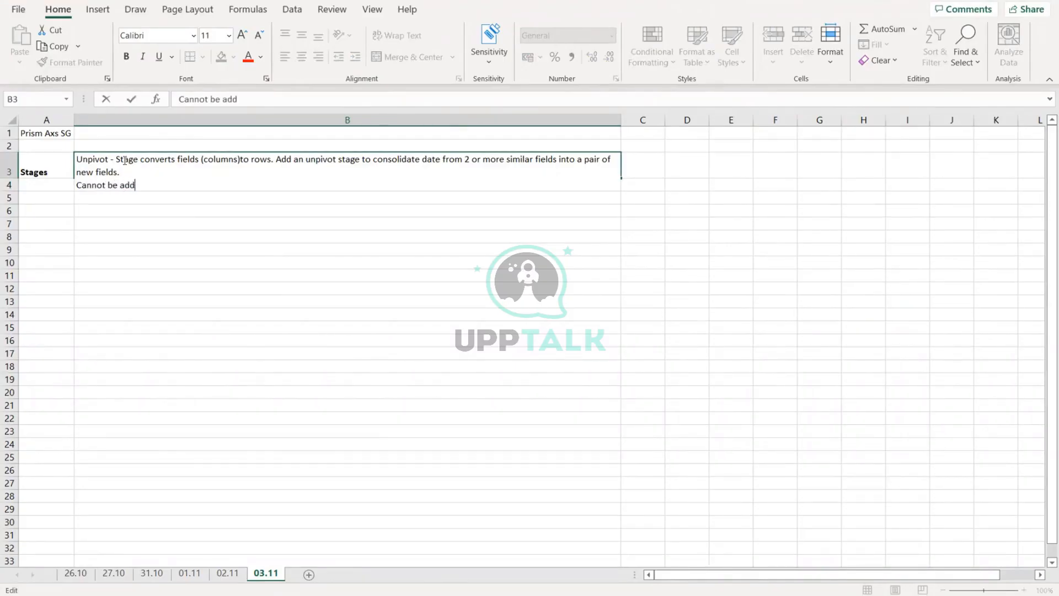
{"action": "type", "text": "ed int"}
{"action": "key", "text": "Return"}
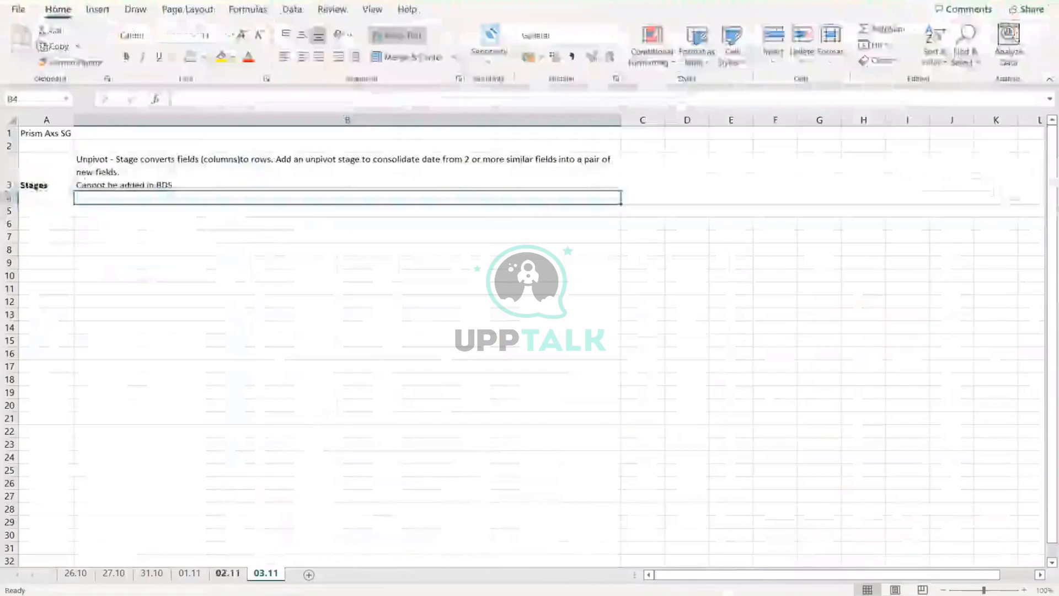
On sheet 02.11, make the word "Union" bold in the stage notes of cell B1
{"action": "left_click", "coordinate": [228, 573]}
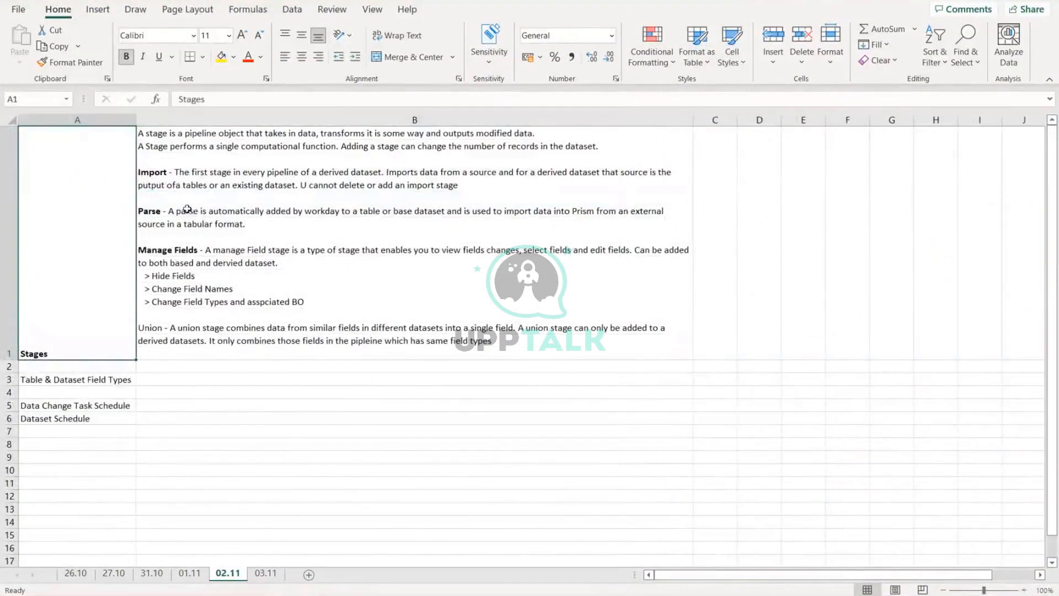
{"action": "double_click", "coordinate": [161, 328]}
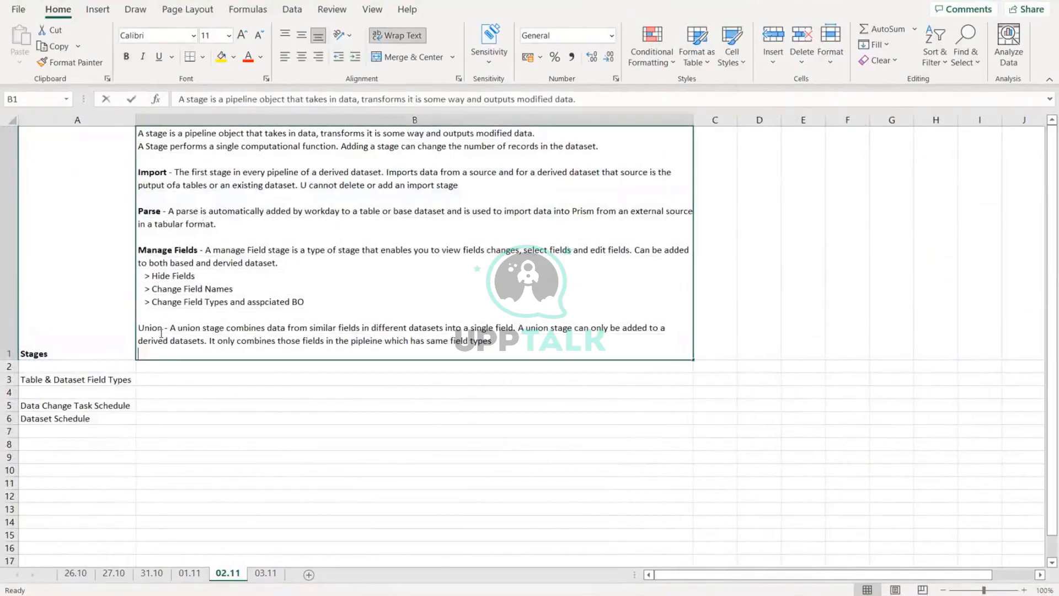
{"action": "left_click_drag", "start_coordinate": [161, 327], "coordinate": [136, 328]}
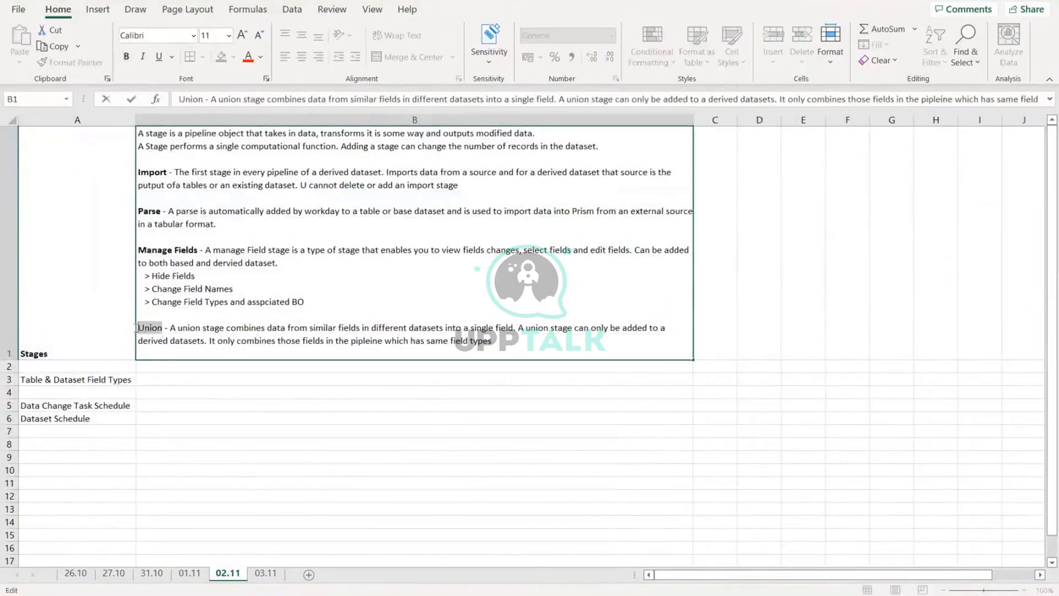
{"action": "left_click", "coordinate": [126, 57]}
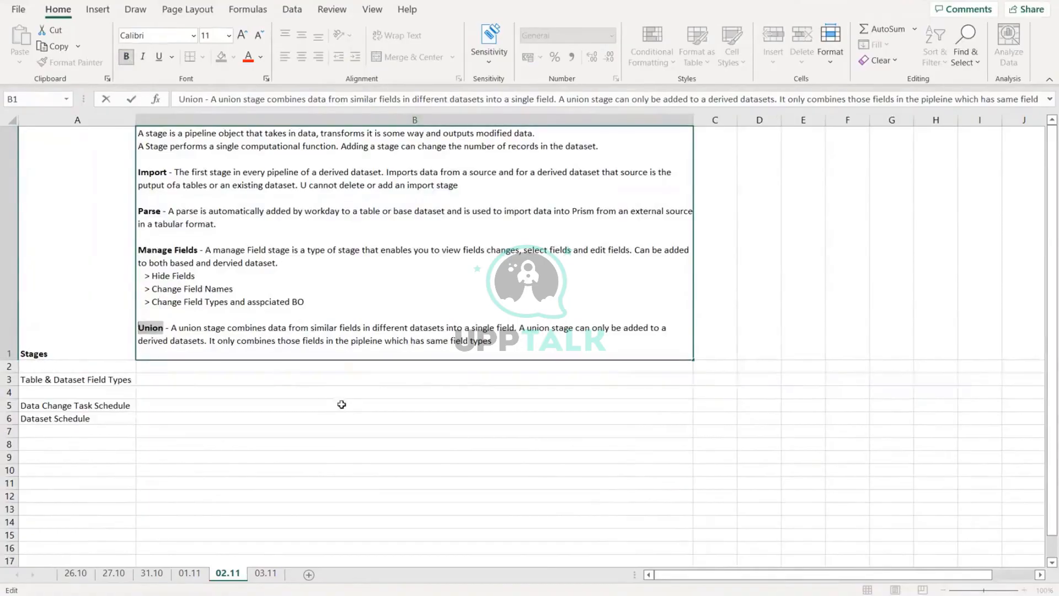
{"action": "left_click", "coordinate": [341, 404]}
{"action": "left_click", "coordinate": [497, 339]}
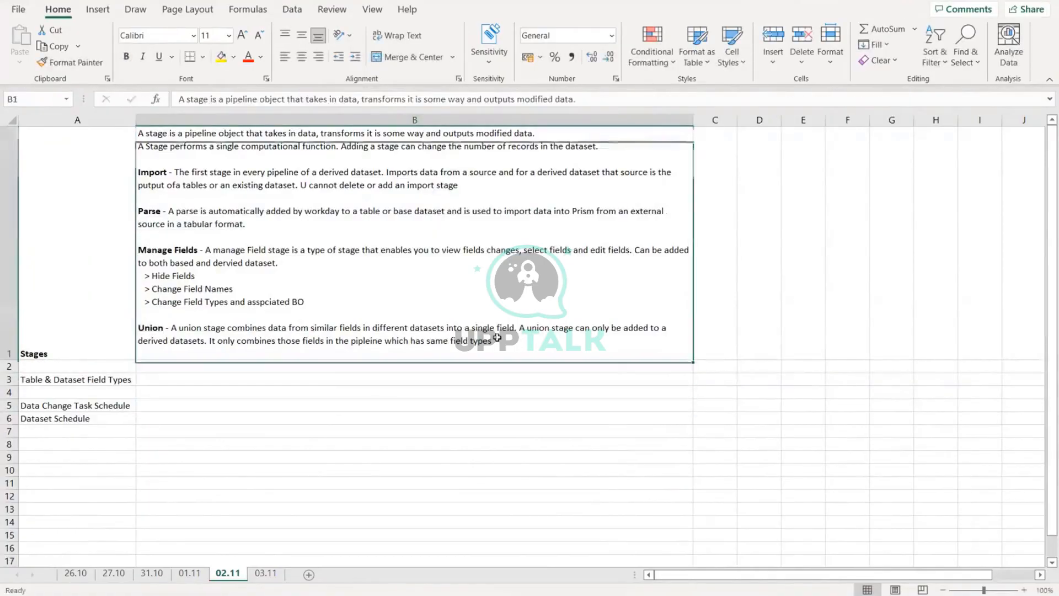
Add a bold "Join" heading on a separate line below the Union note in cell B1
{"action": "double_click", "coordinate": [500, 341]}
{"action": "key", "text": "alt+Return"}
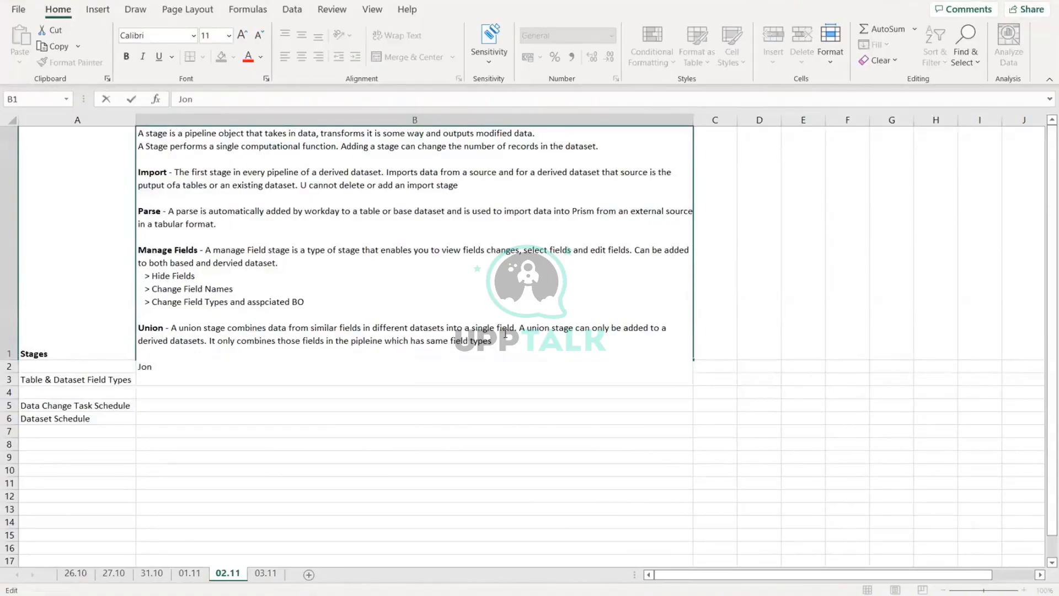
{"action": "type", "text": "Join"}
{"action": "key", "text": "Return"}
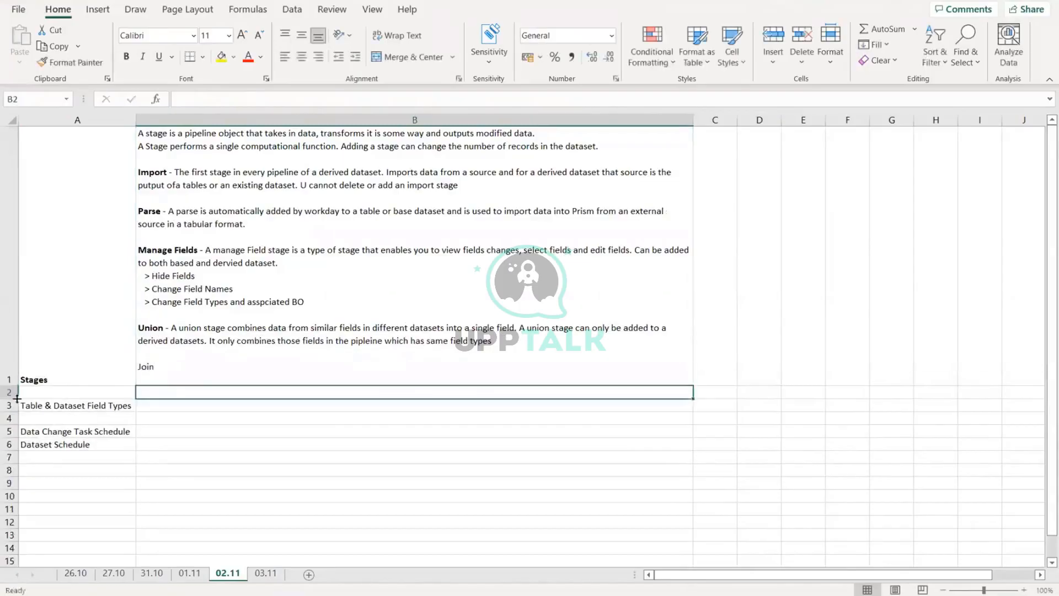
{"action": "double_click", "coordinate": [148, 366]}
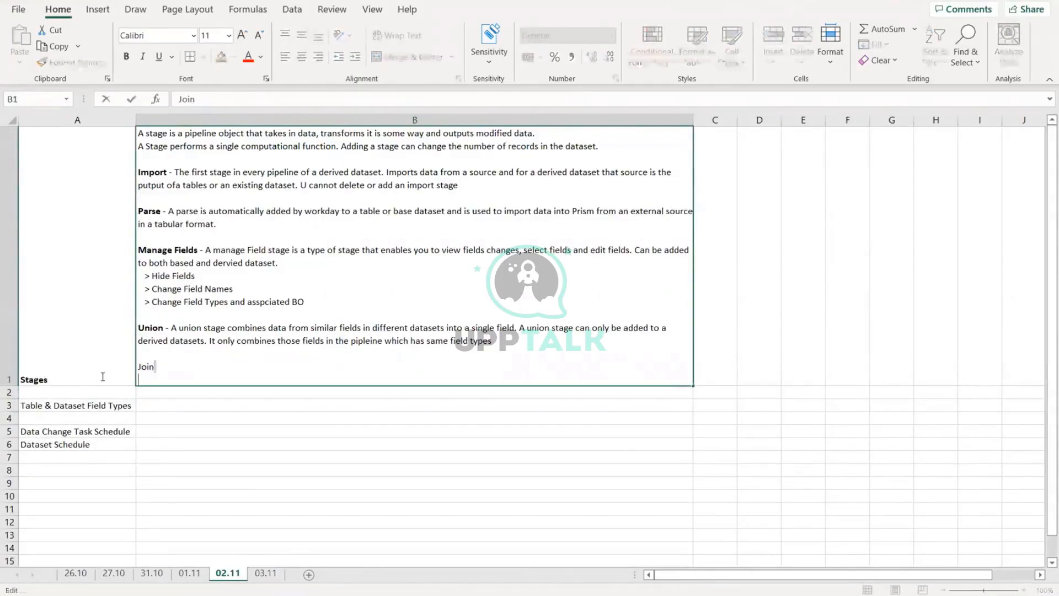
{"action": "key", "text": "alt+Return"}
{"action": "left_click_drag", "start_coordinate": [160, 364], "coordinate": [130, 368]}
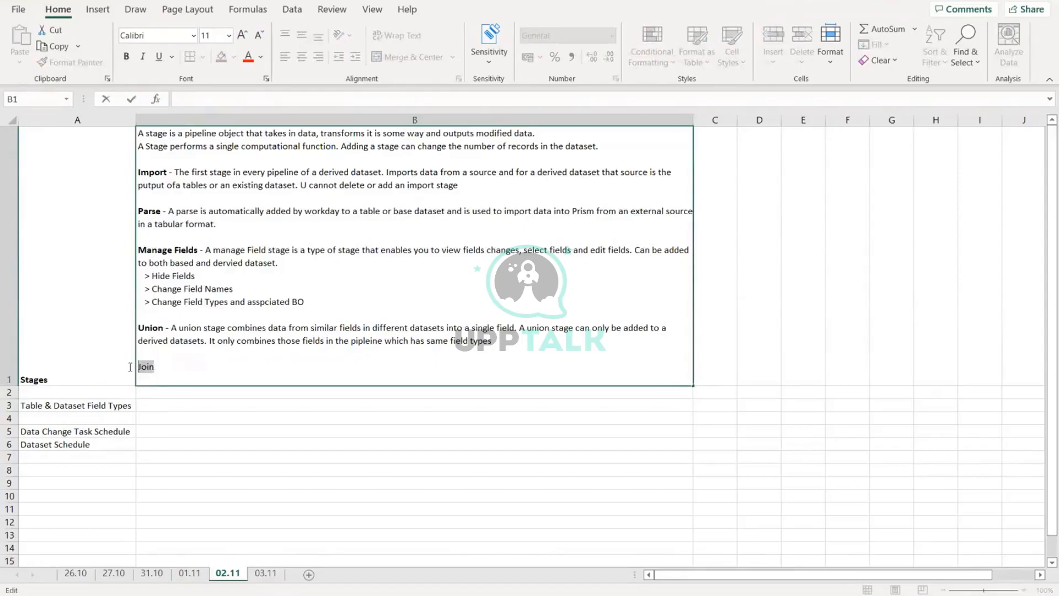
{"action": "key", "text": "ctrl+b"}
{"action": "left_click", "coordinate": [432, 448]}
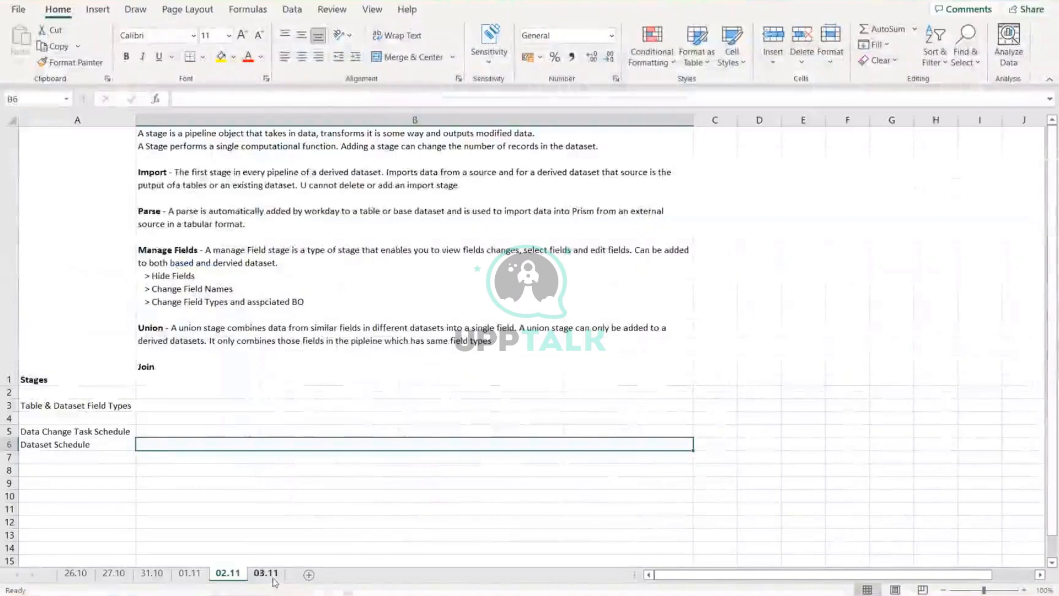
On sheet 03.11, make the word "Unpivot" bold at the start of the note in cell B3
{"action": "left_click", "coordinate": [272, 579]}
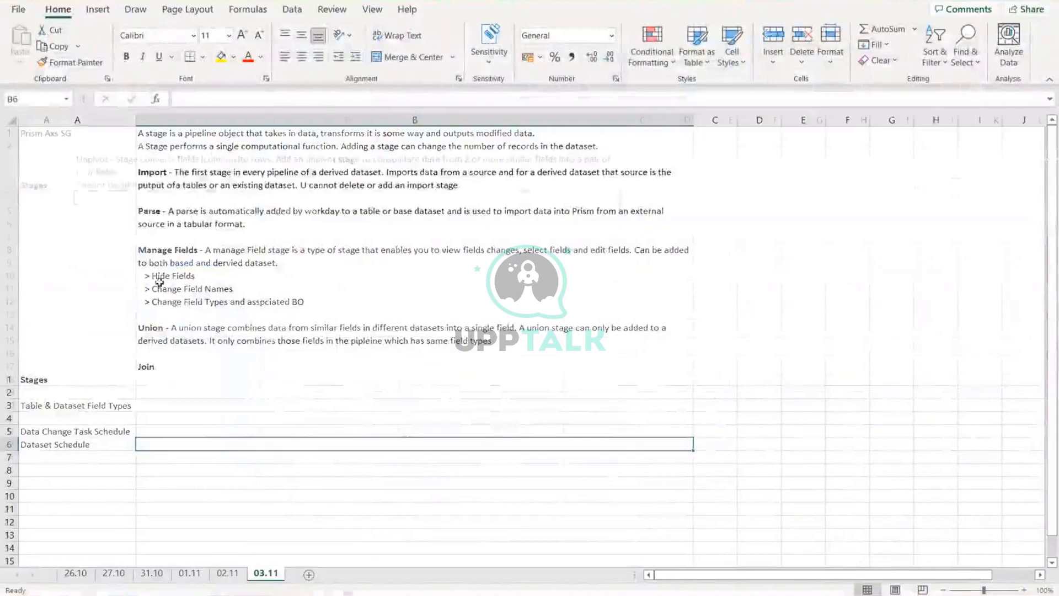
{"action": "double_click", "coordinate": [109, 160]}
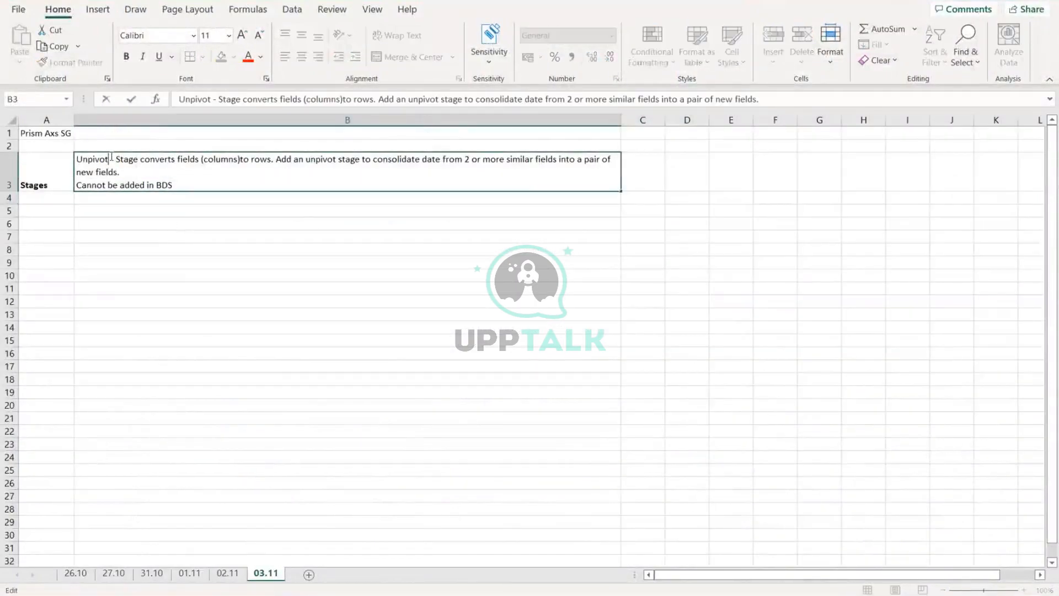
{"action": "left_click_drag", "start_coordinate": [110, 160], "coordinate": [89, 159]}
{"action": "left_click_drag", "start_coordinate": [90, 157], "coordinate": [79, 158]}
{"action": "left_click", "coordinate": [126, 56]}
Switch to Workday and, via the Data Catalog, open the dataset transformations of ZF_Training - BDS - Employee Survey Details 1
{"action": "mouse_move", "coordinate": [253, 590]}
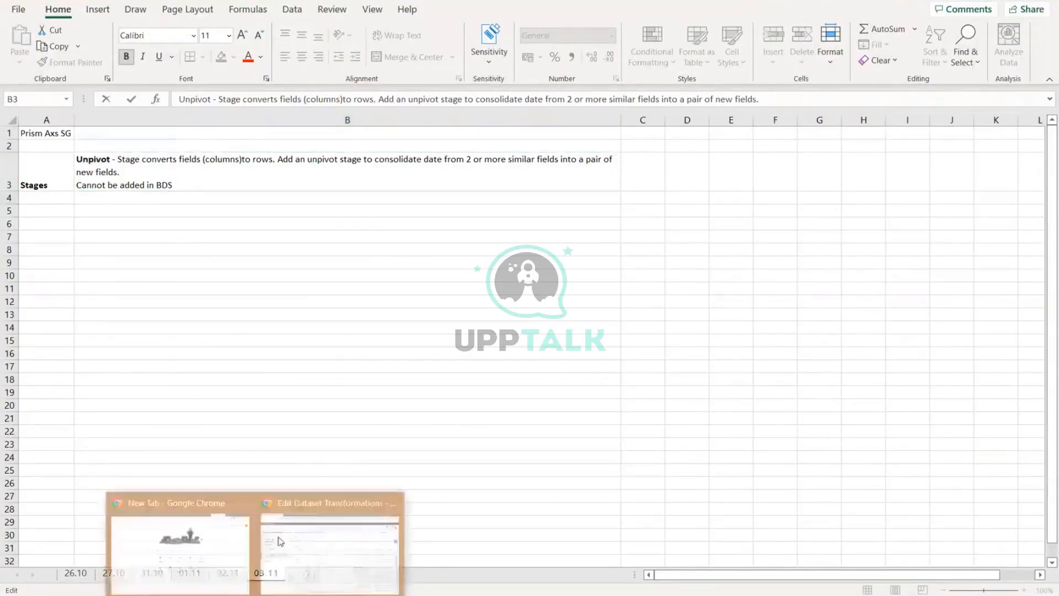
{"action": "left_click", "coordinate": [331, 532]}
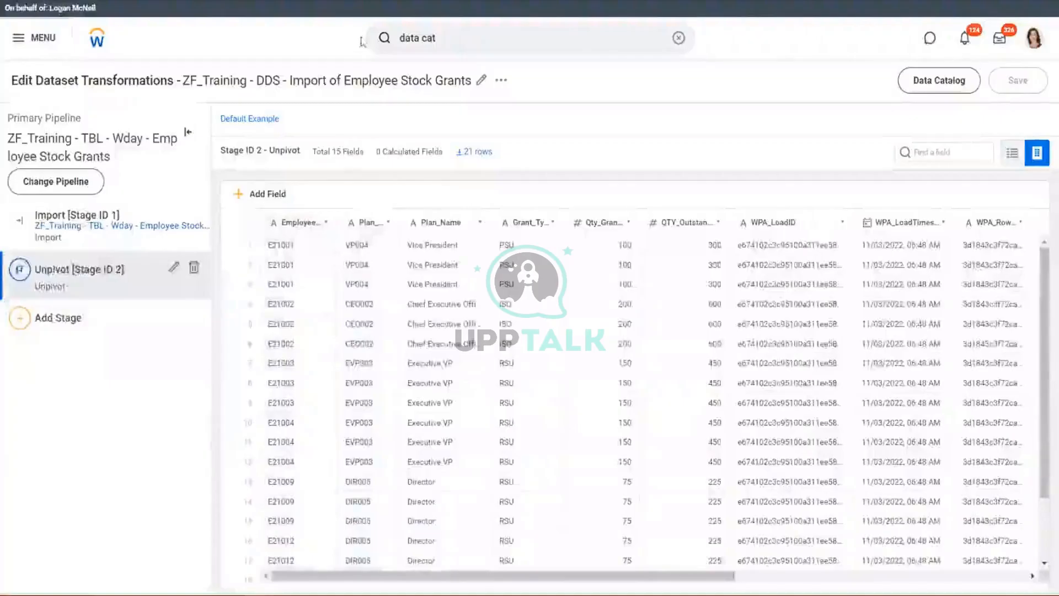
{"action": "left_click", "coordinate": [939, 80]}
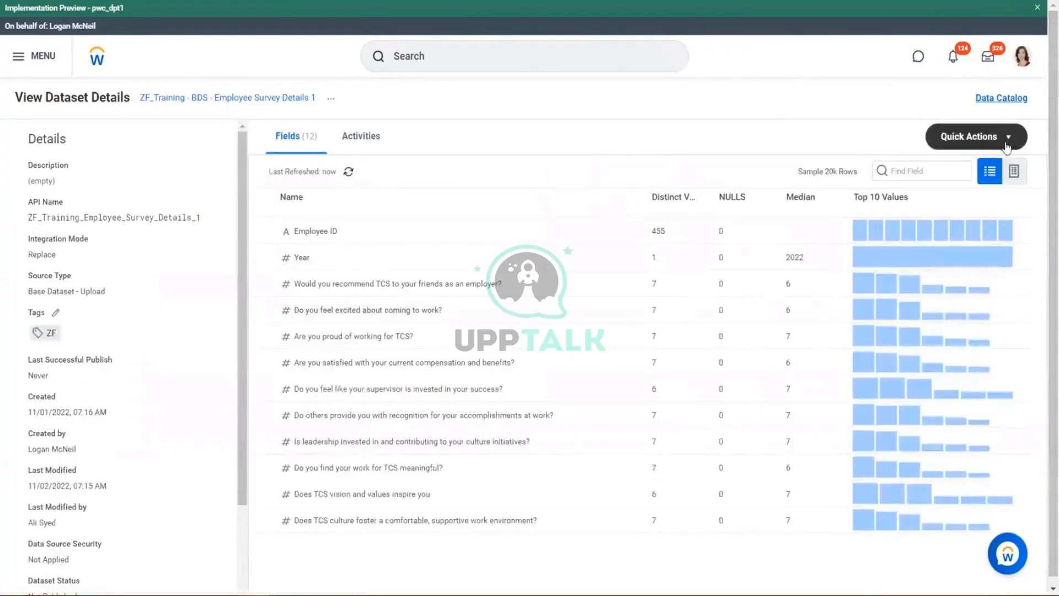
{"action": "left_click", "coordinate": [1015, 143]}
{"action": "left_click", "coordinate": [1026, 210]}
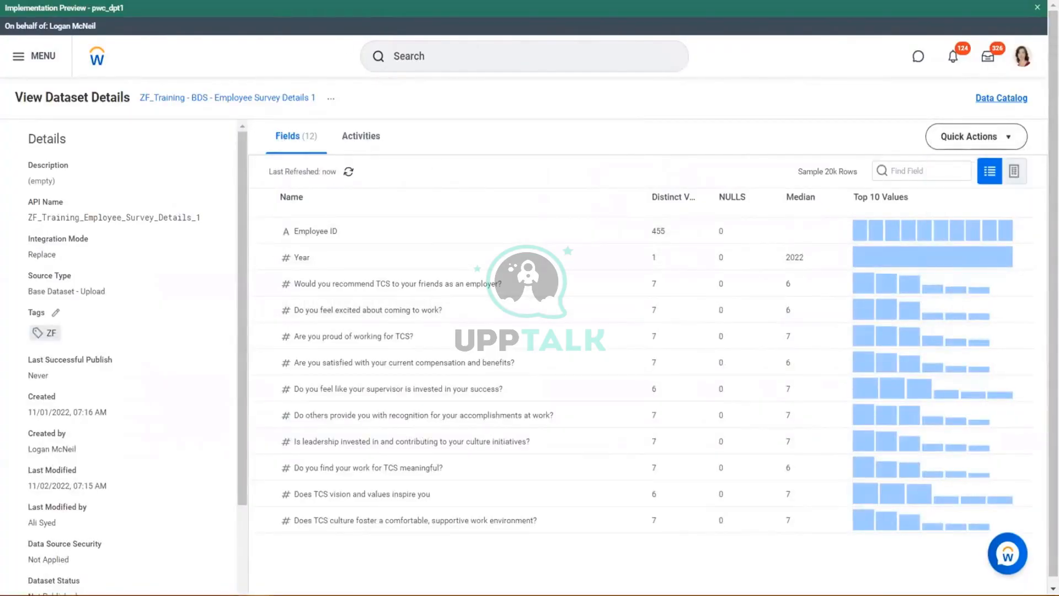
{"action": "key", "text": "alt+Left"}
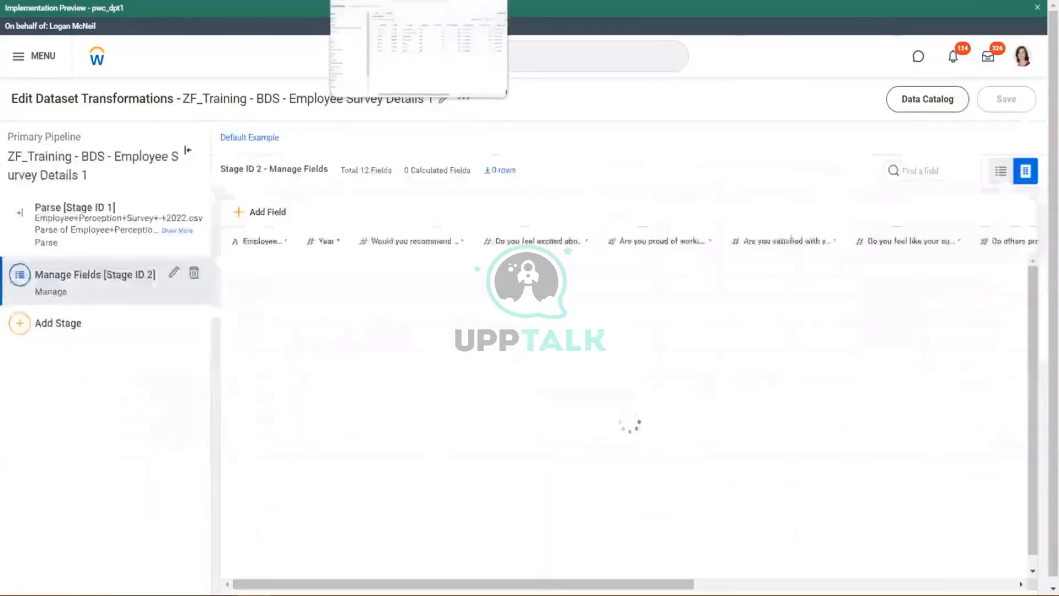
Add a Group By stage after the Manage Fields stage and choose Year as the grouping field
{"action": "left_click", "coordinate": [20, 325]}
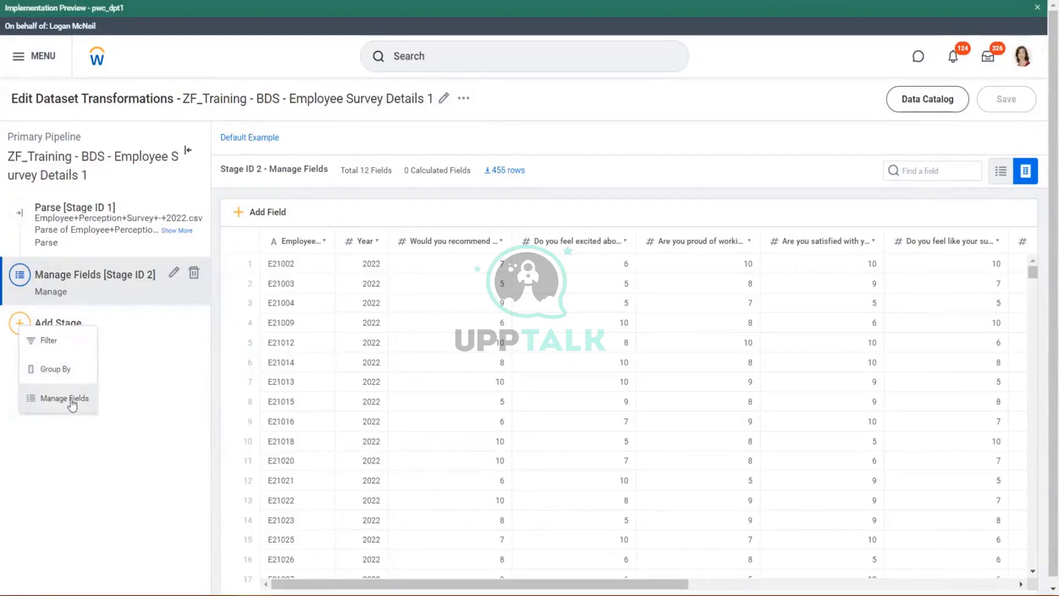
{"action": "left_click", "coordinate": [64, 370]}
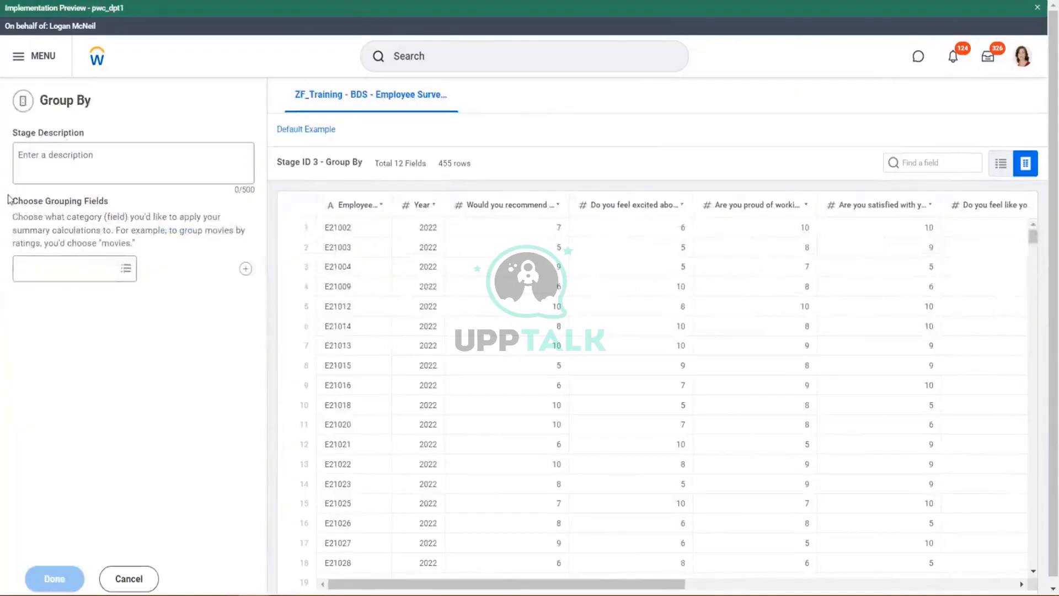
{"action": "left_click_drag", "start_coordinate": [8, 200], "coordinate": [62, 203]}
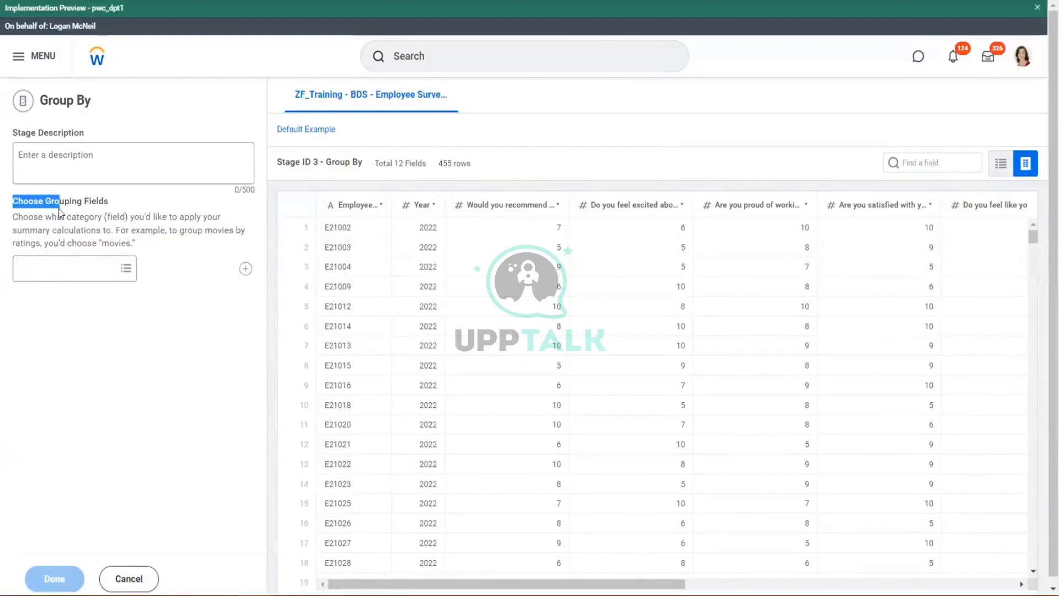
{"action": "scroll", "coordinate": [435, 419], "scroll_direction": "down", "scroll_amount": 8}
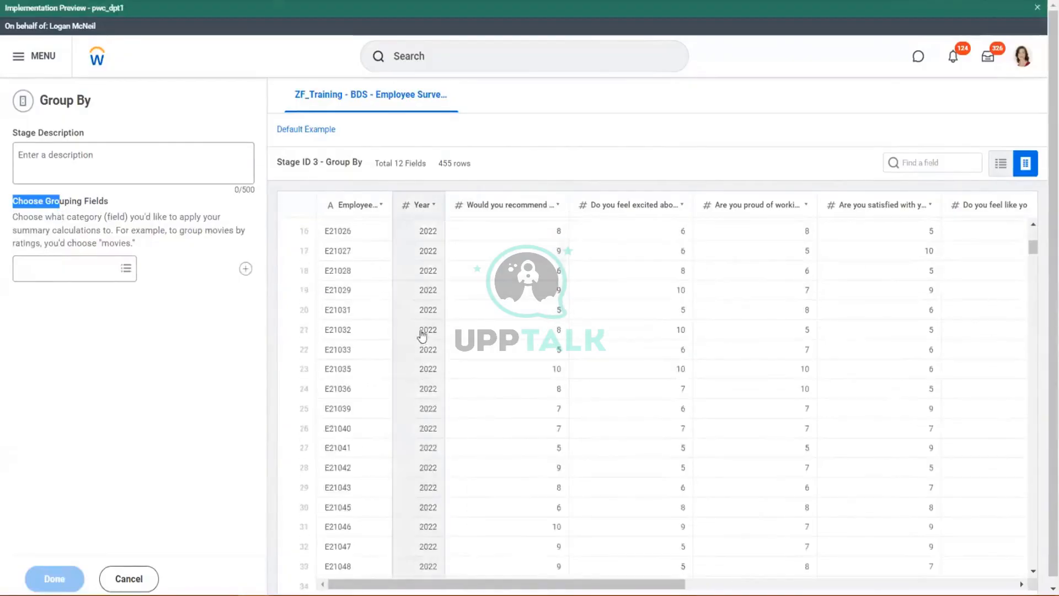
{"action": "scroll", "coordinate": [431, 389], "scroll_direction": "down", "scroll_amount": 3}
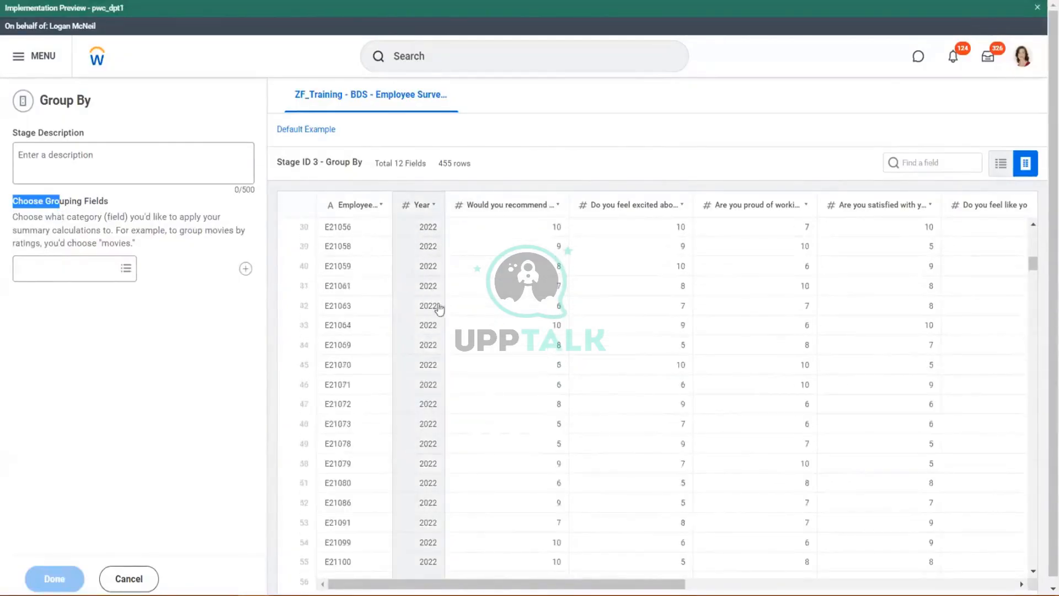
{"action": "left_click", "coordinate": [124, 273]}
{"action": "left_click", "coordinate": [43, 312]}
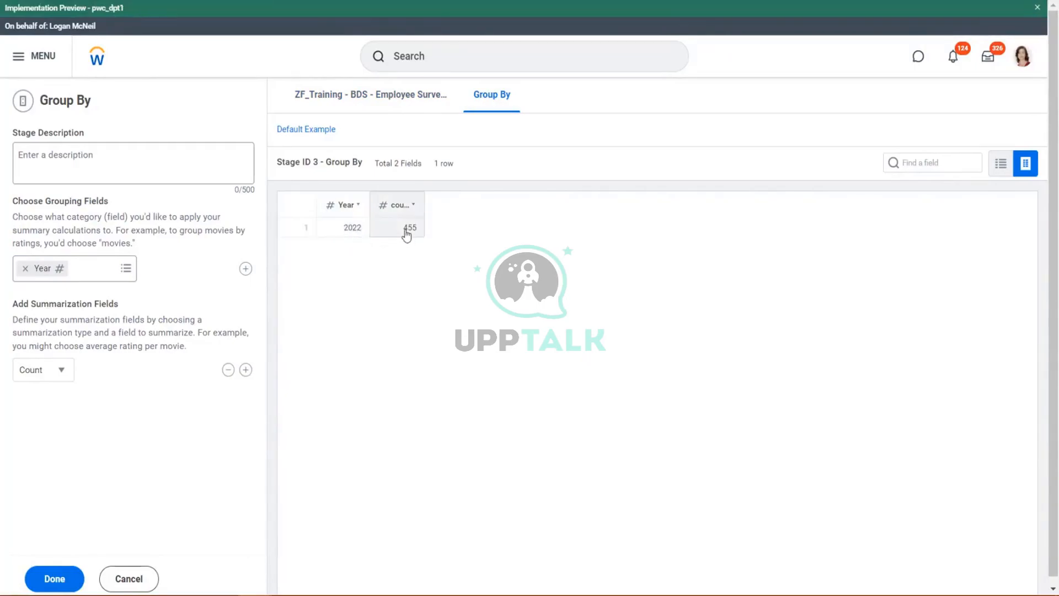
Replace the grouping field with "Would you recommend TCS to your friends as an employer?" and widen the count column in the preview
{"action": "left_click", "coordinate": [126, 268]}
{"action": "scroll", "coordinate": [76, 378], "scroll_direction": "down", "scroll_amount": 3}
{"action": "scroll", "coordinate": [77, 374], "scroll_direction": "up", "scroll_amount": 3}
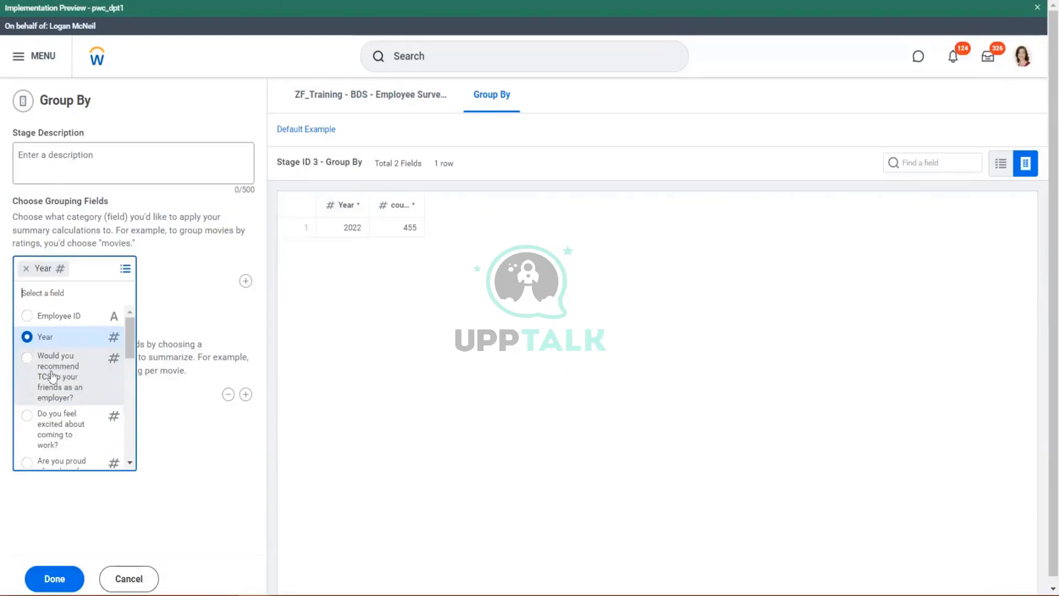
{"action": "left_click", "coordinate": [74, 378]}
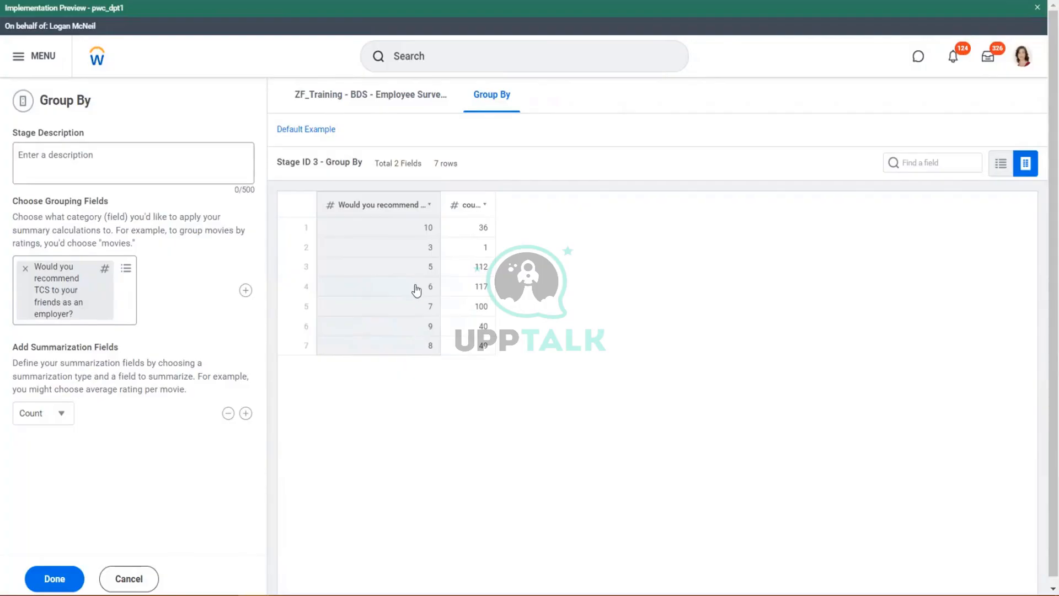
{"action": "left_click_drag", "start_coordinate": [343, 211], "coordinate": [410, 210]}
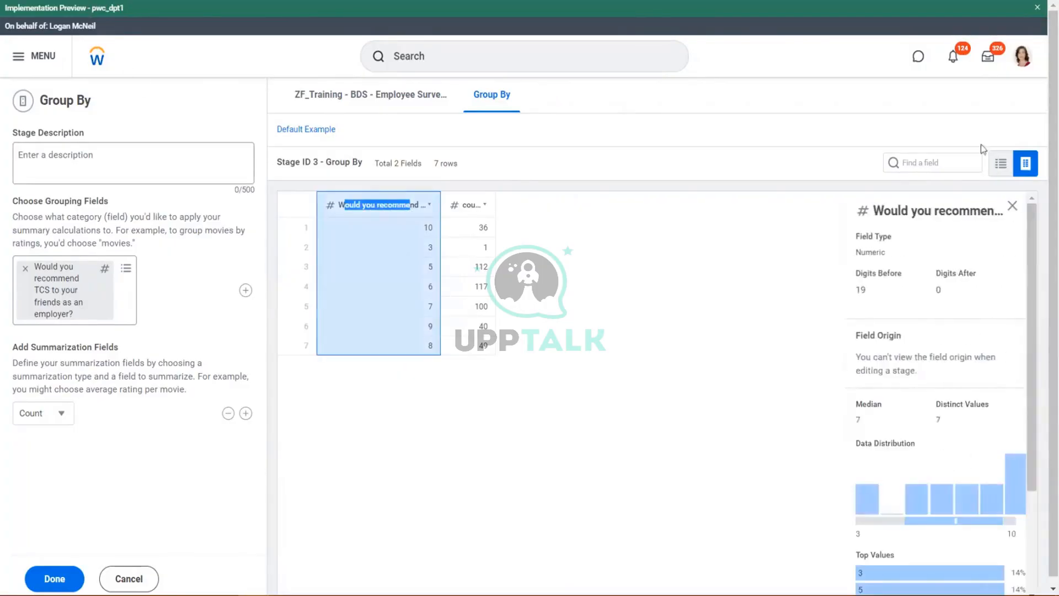
{"action": "left_click", "coordinate": [1012, 206]}
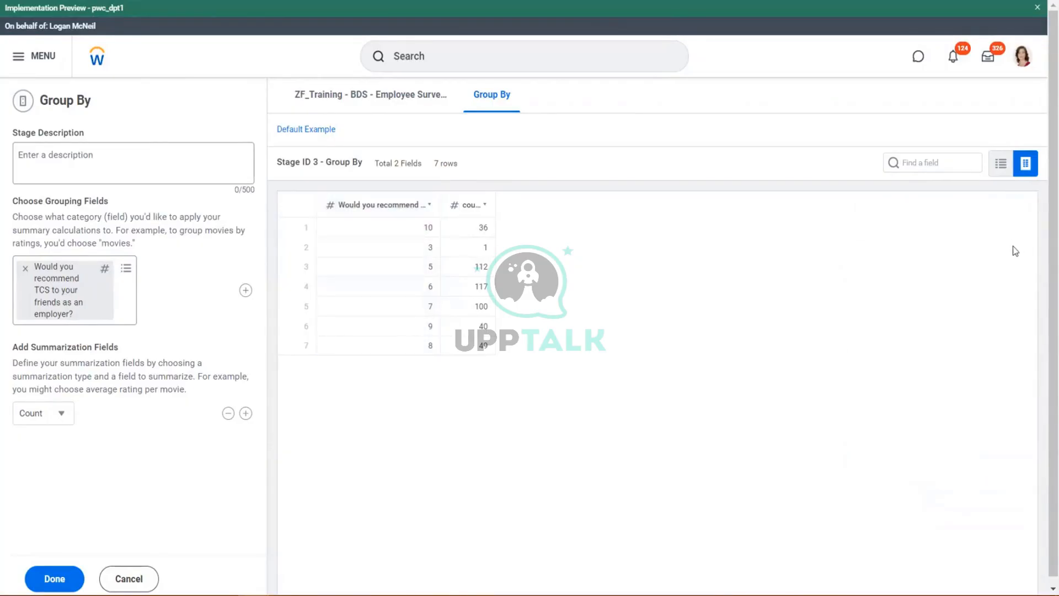
{"action": "left_click_drag", "start_coordinate": [495, 214], "coordinate": [597, 234]}
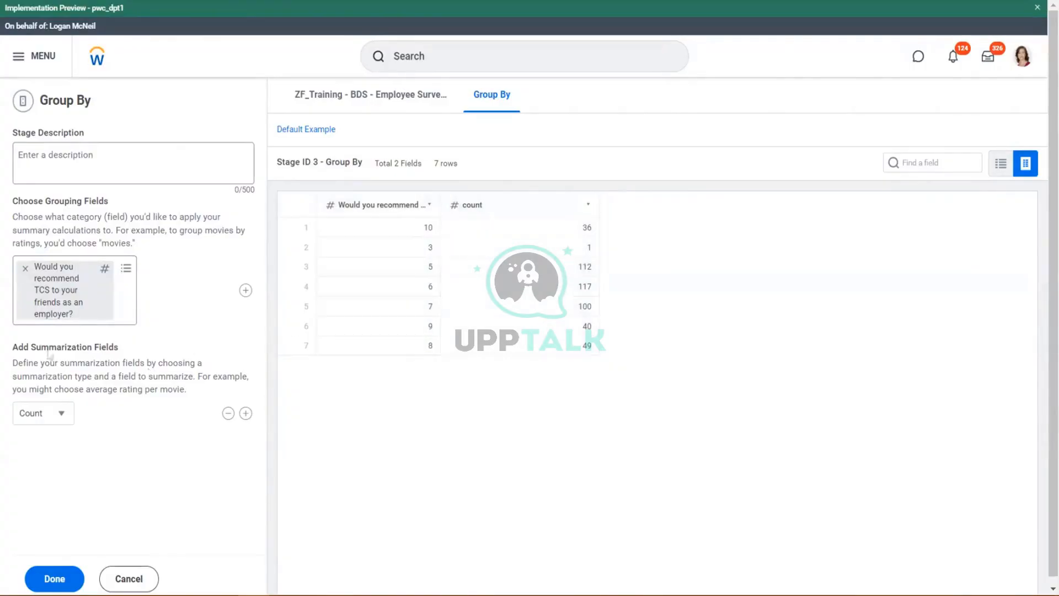
Review the available summarization types and the count column they produce in the Group By preview
{"action": "left_click_drag", "start_coordinate": [18, 353], "coordinate": [119, 414]}
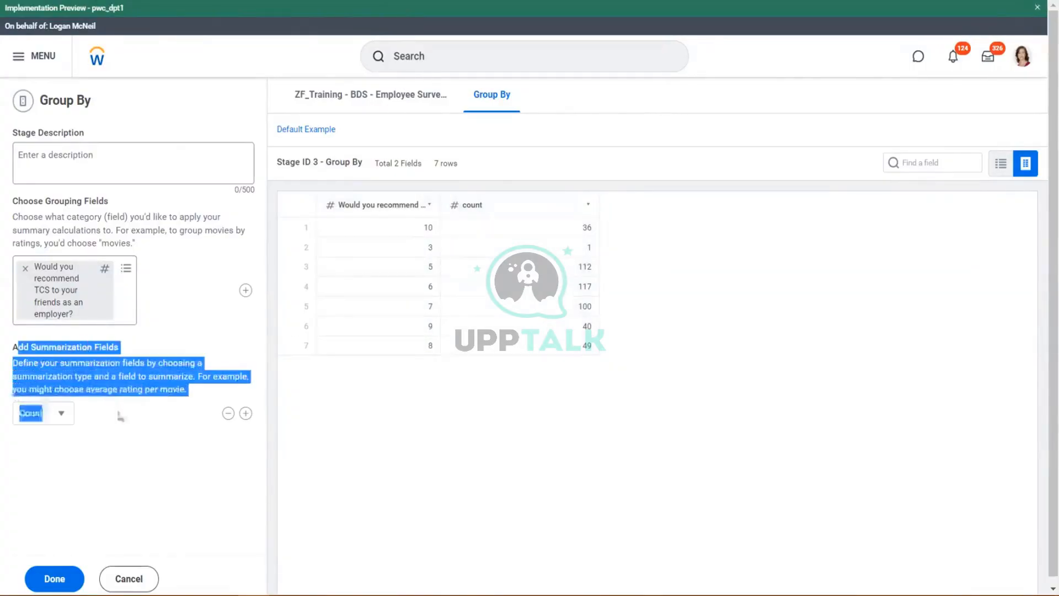
{"action": "left_click", "coordinate": [66, 417]}
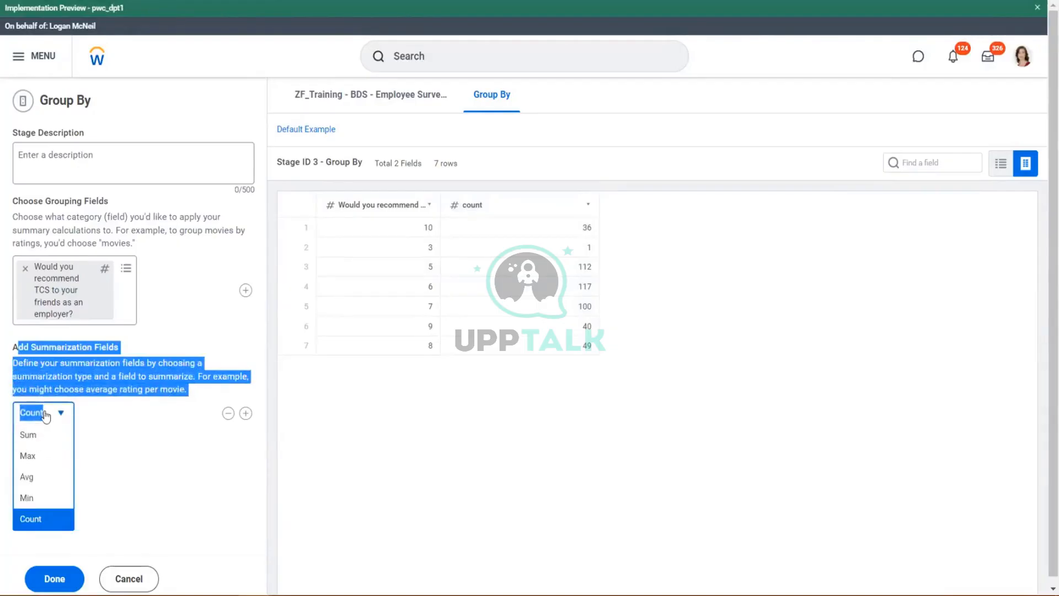
{"action": "double_click", "coordinate": [467, 207]}
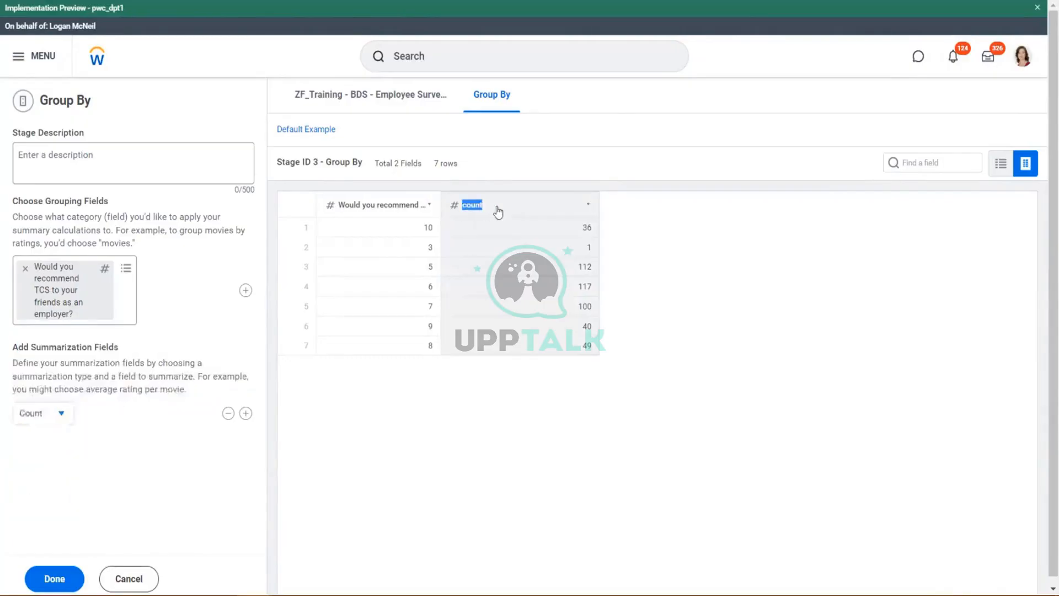
Add a Max summarization of "Do you find your work for TCS meaningful?" and widen its preview column to show the full heading
{"action": "left_click", "coordinate": [246, 413]}
{"action": "left_click", "coordinate": [1012, 206]}
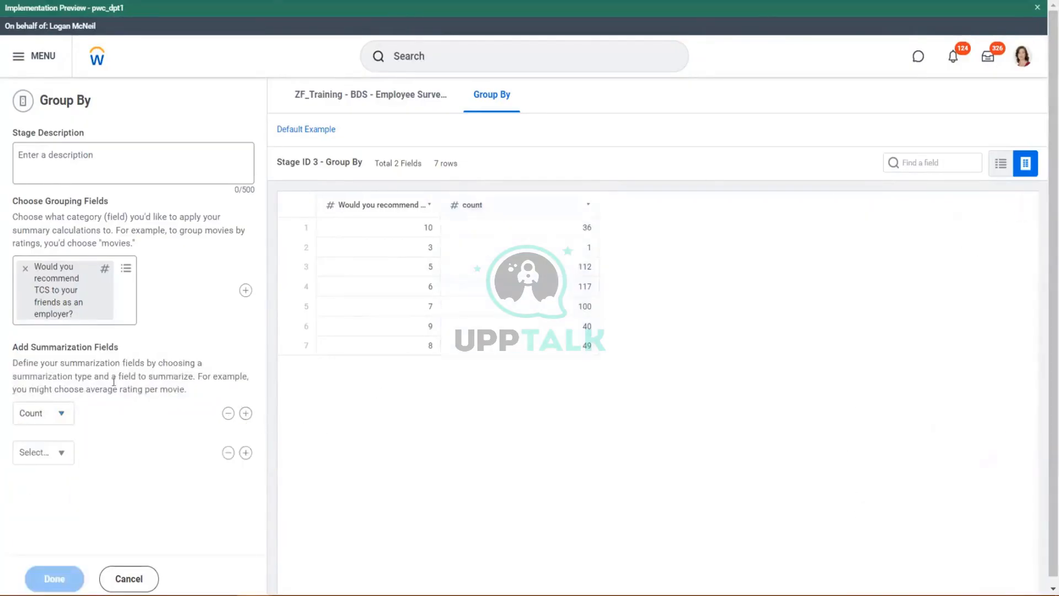
{"action": "left_click", "coordinate": [62, 452]}
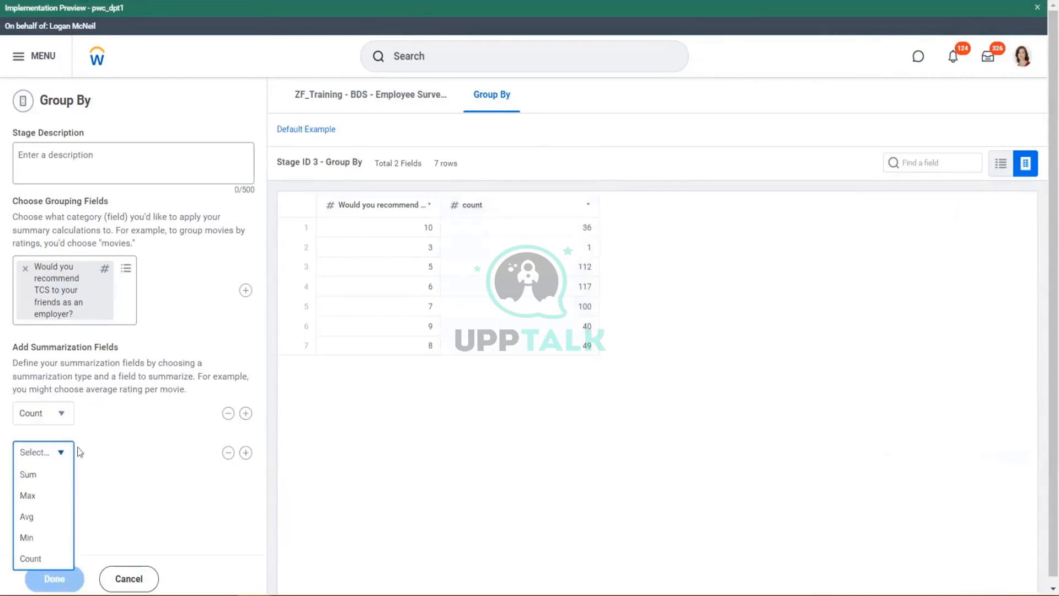
{"action": "left_click", "coordinate": [31, 495]}
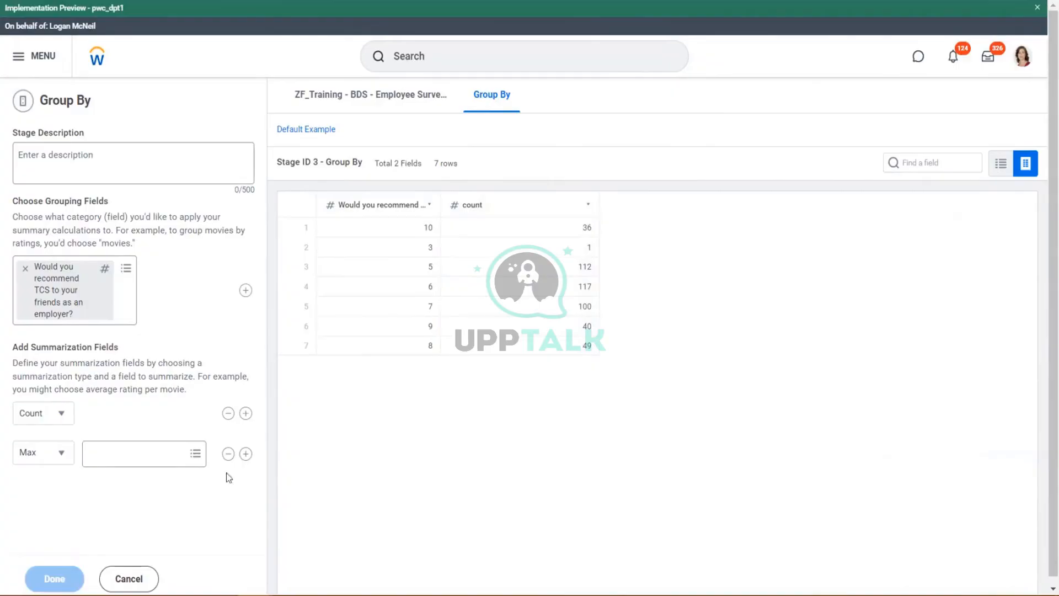
{"action": "left_click", "coordinate": [197, 460]}
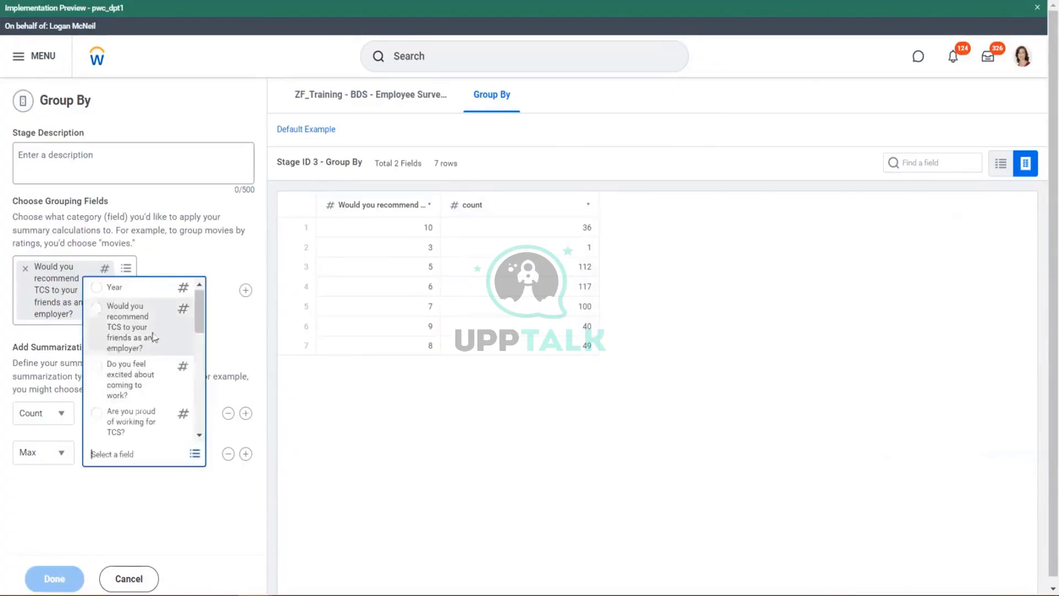
{"action": "scroll", "coordinate": [154, 337], "scroll_direction": "down", "scroll_amount": 2}
{"action": "scroll", "coordinate": [126, 359], "scroll_direction": "up", "scroll_amount": 2}
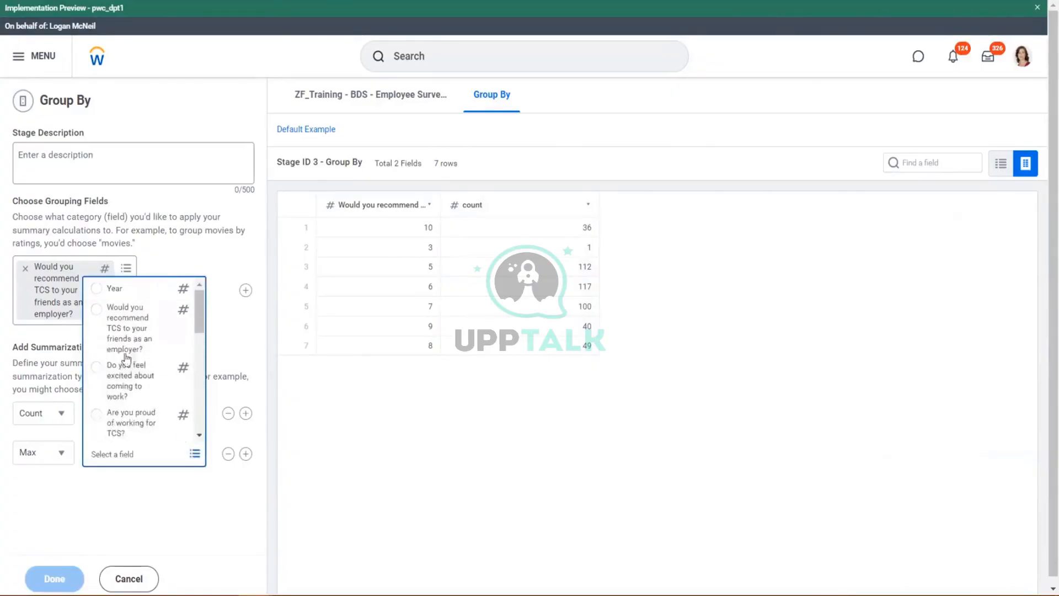
{"action": "scroll", "coordinate": [127, 359], "scroll_direction": "down", "scroll_amount": 5}
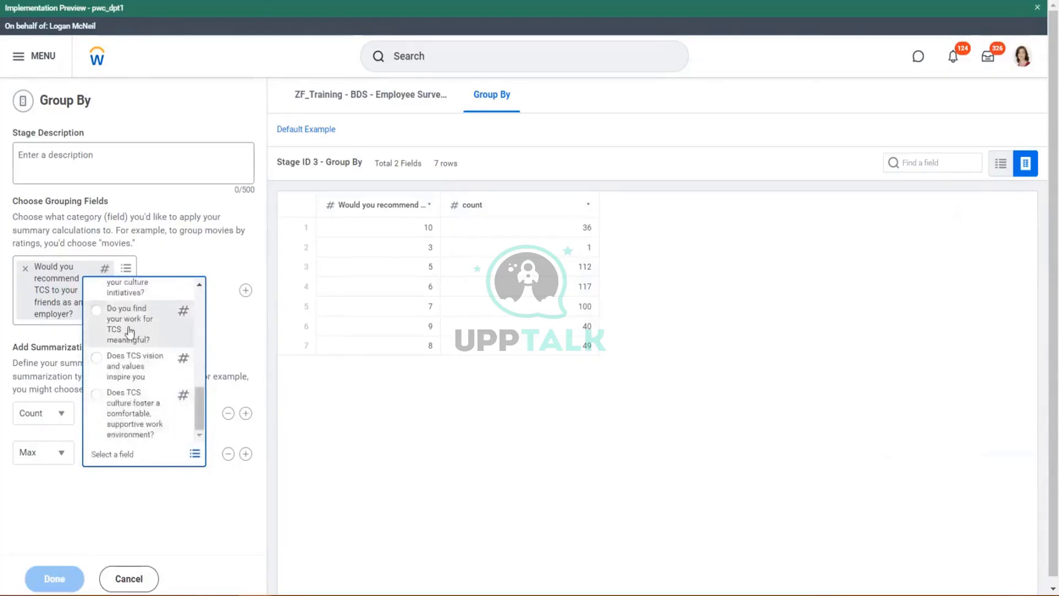
{"action": "left_click", "coordinate": [125, 318]}
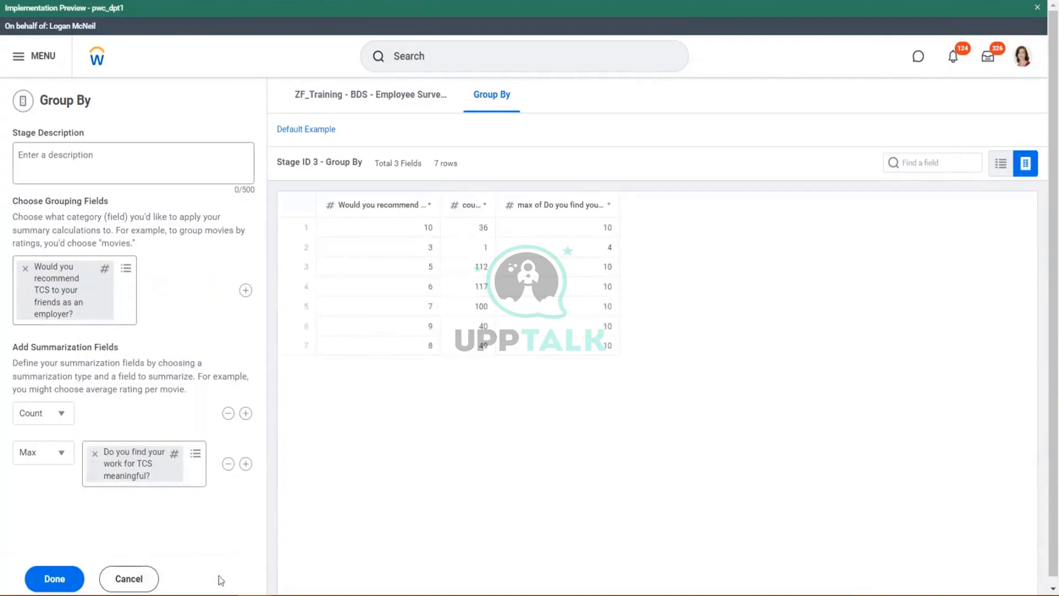
{"action": "left_click_drag", "start_coordinate": [621, 202], "coordinate": [714, 221]}
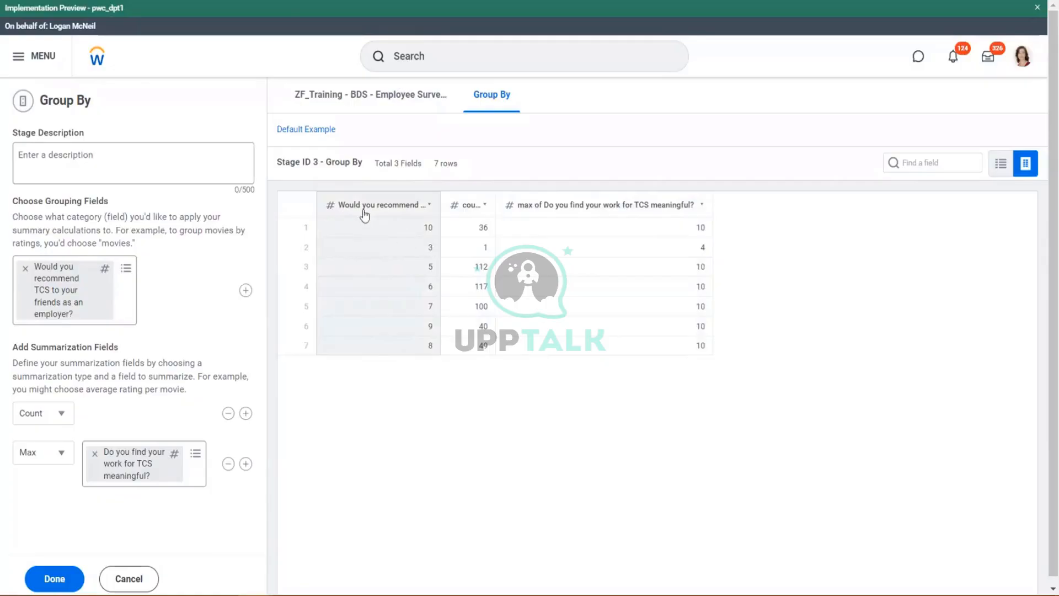
Examine the field details of the recommendation grouping column and the max column in the Group By preview
{"action": "left_click_drag", "start_coordinate": [364, 208], "coordinate": [419, 206]}
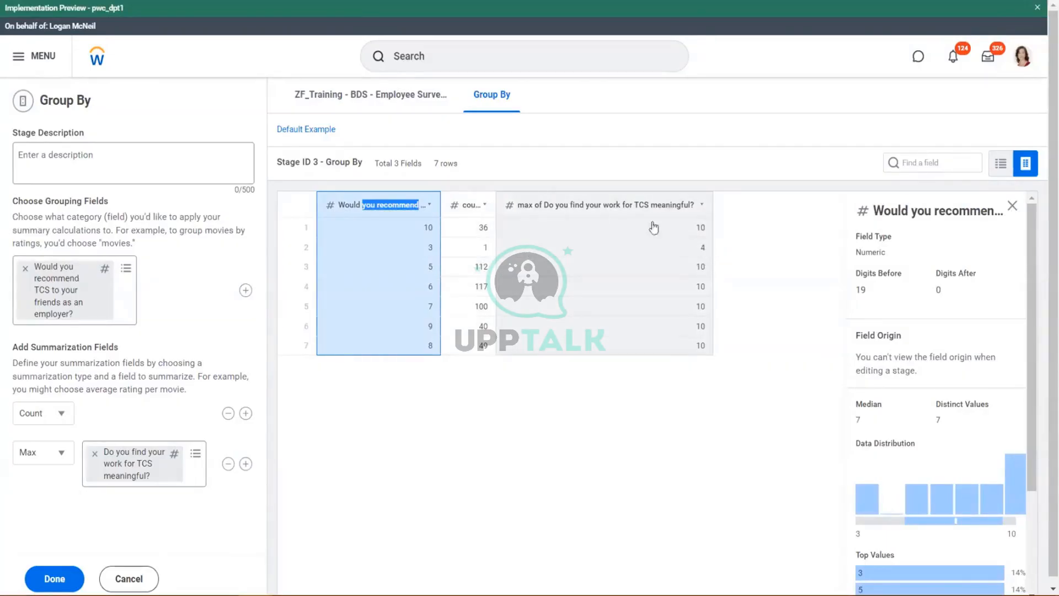
{"action": "left_click_drag", "start_coordinate": [545, 208], "coordinate": [650, 206]}
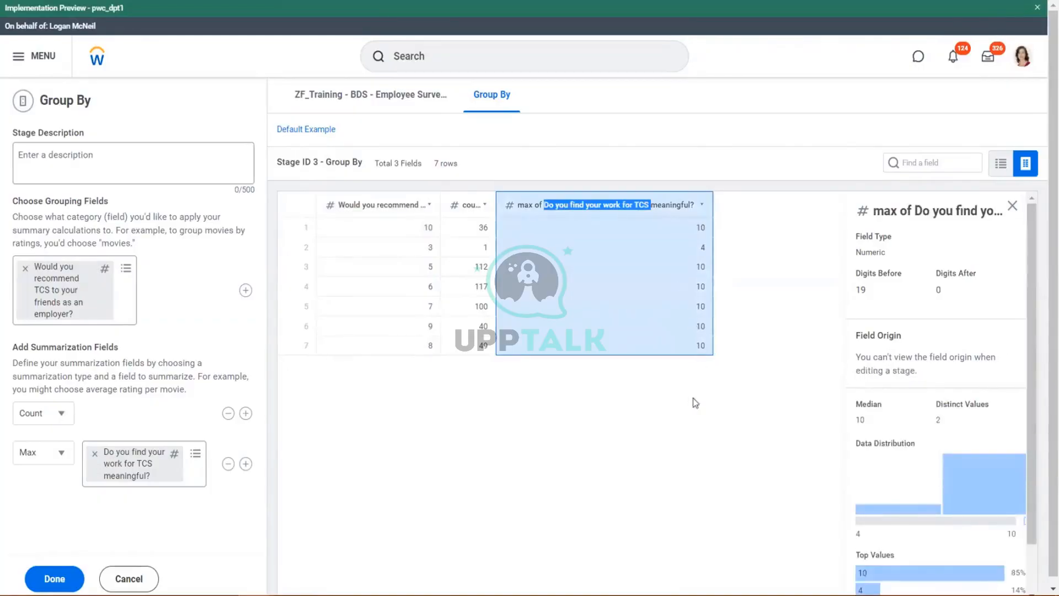
{"action": "left_click_drag", "start_coordinate": [259, 343], "coordinate": [252, 300]}
Open the dataset details of ZF_Training - BDS - Employee Survey Details 1, show its data rows, and sort the "Would you recommend" column ascending
{"action": "left_click", "coordinate": [202, 498]}
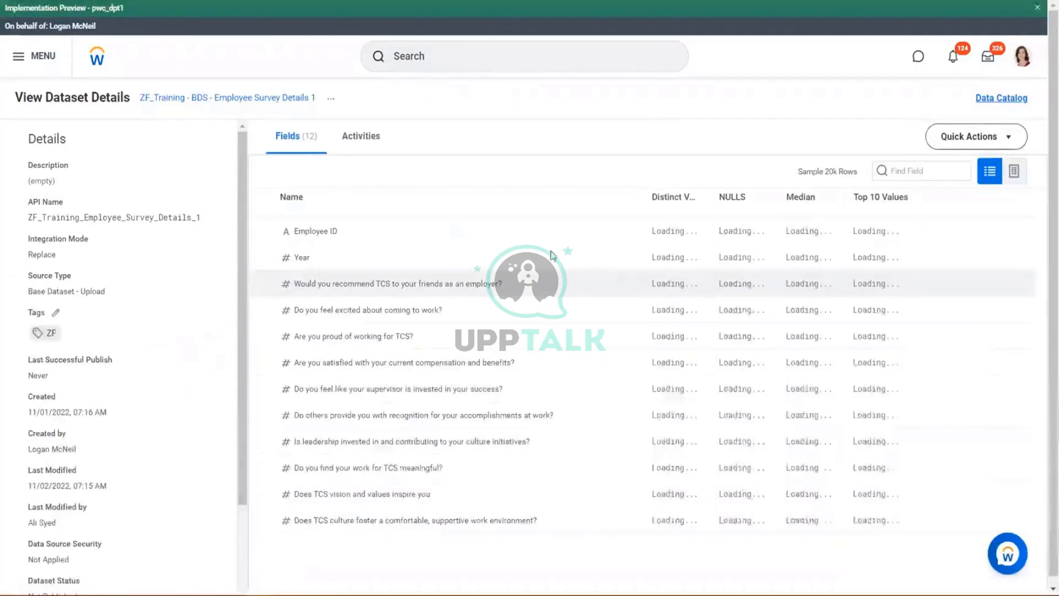
{"action": "left_click", "coordinate": [1015, 172]}
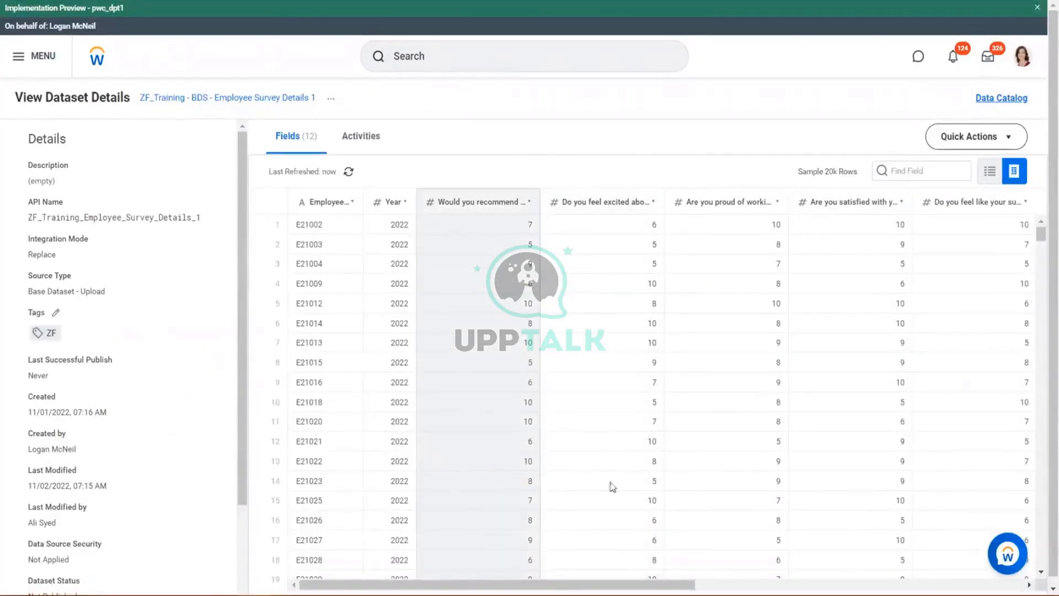
{"action": "scroll", "coordinate": [496, 303], "scroll_direction": "down", "scroll_amount": 2}
{"action": "left_click", "coordinate": [520, 207]}
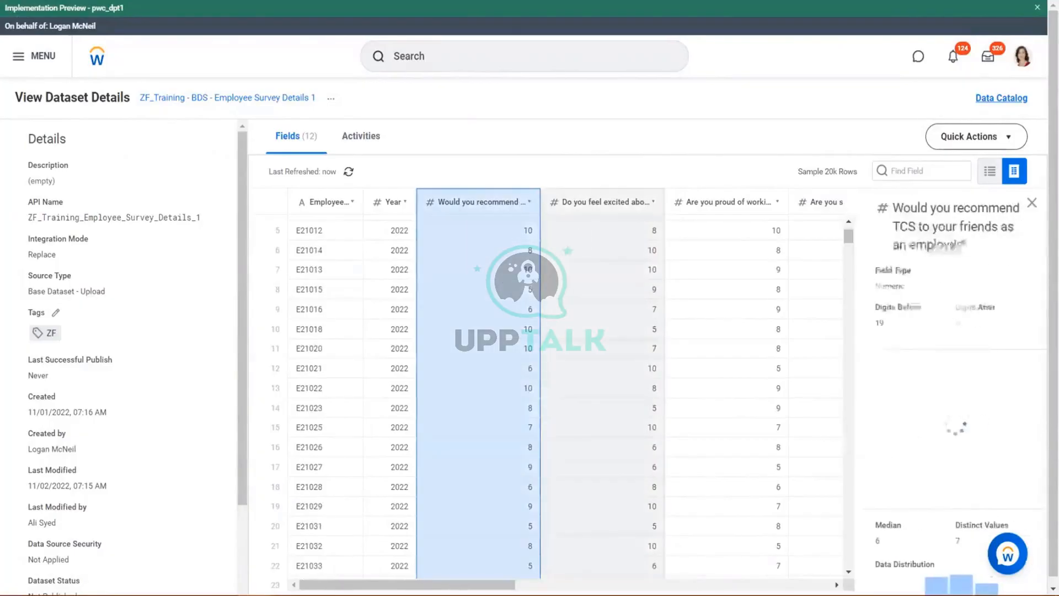
{"action": "left_click", "coordinate": [529, 202]}
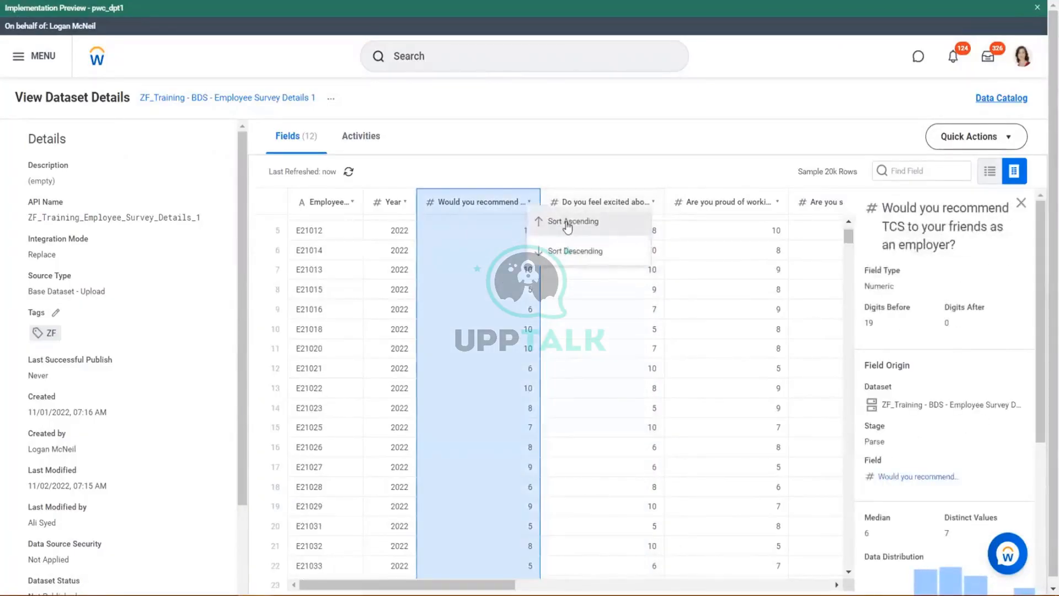
{"action": "left_click", "coordinate": [568, 222]}
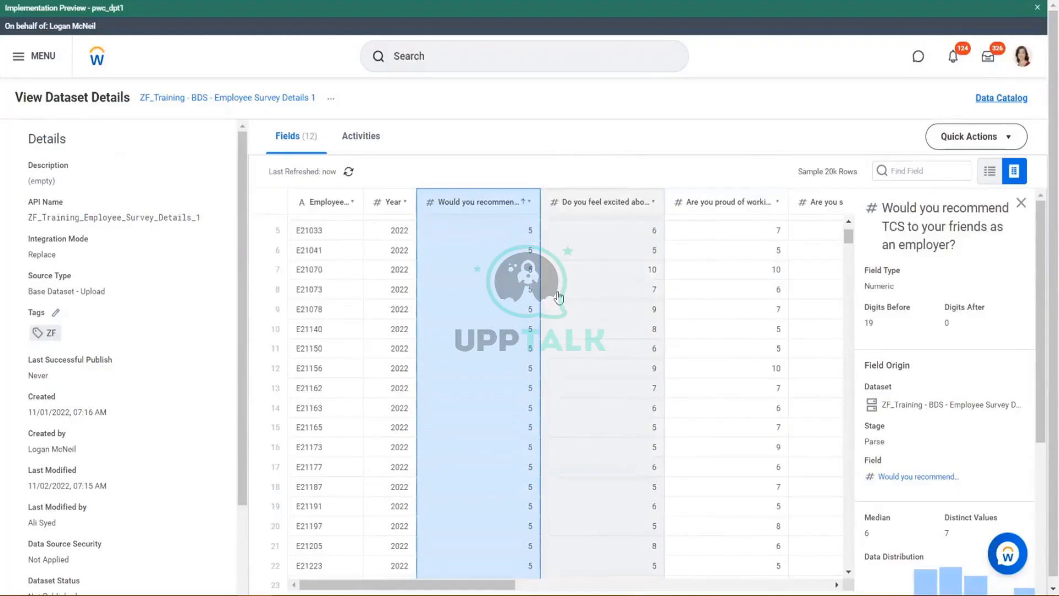
{"action": "scroll", "coordinate": [523, 375], "scroll_direction": "up", "scroll_amount": 2}
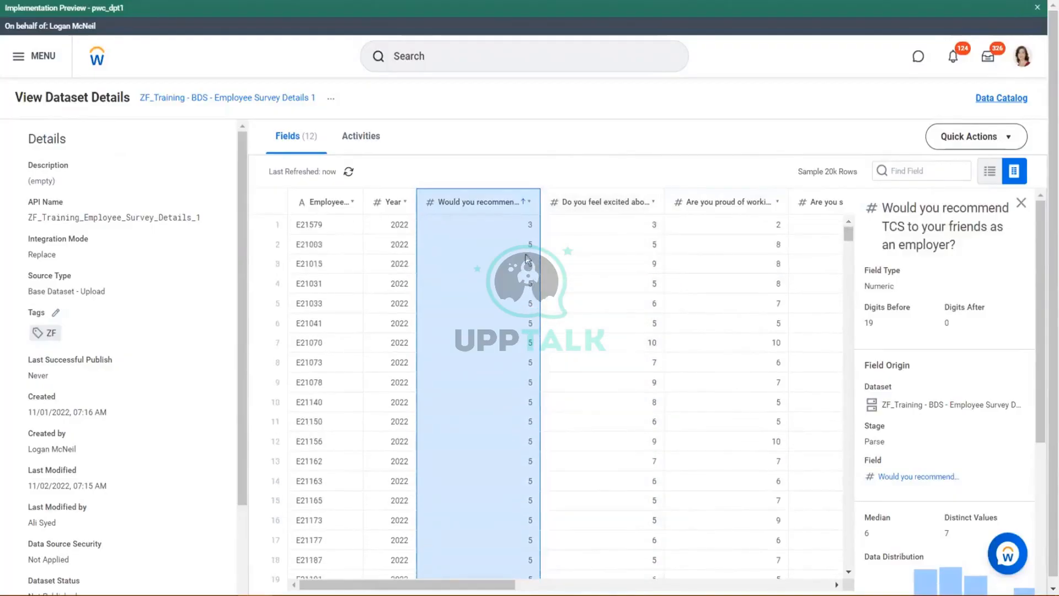
{"action": "left_click", "coordinate": [519, 228]}
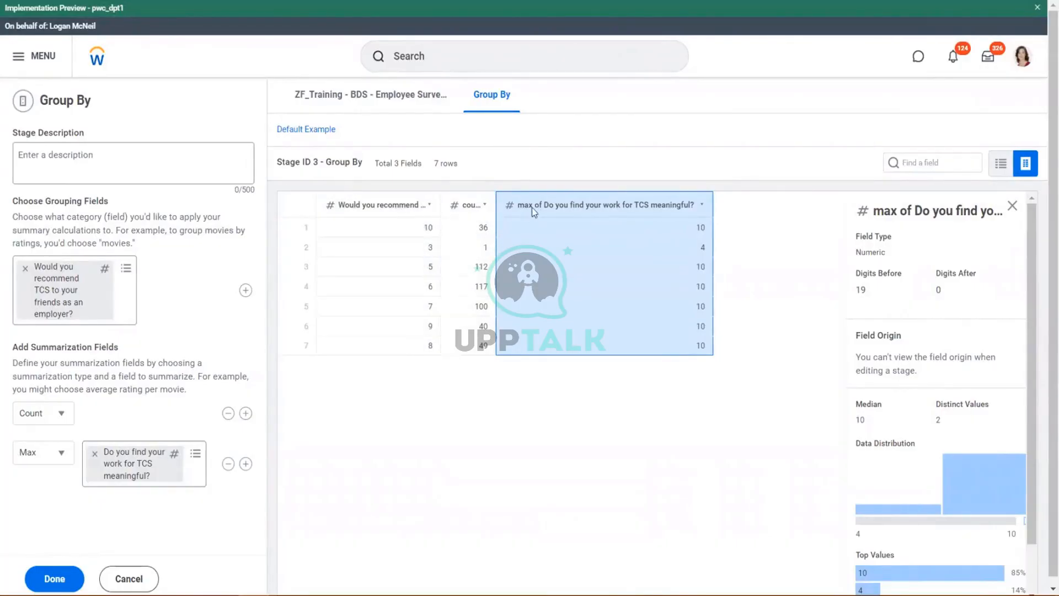
Examine the Group By preview rows, and widen the "Do you find your work for TCS meaningful?" column in the source dataset's details
{"action": "left_click_drag", "start_coordinate": [531, 205], "coordinate": [648, 207]}
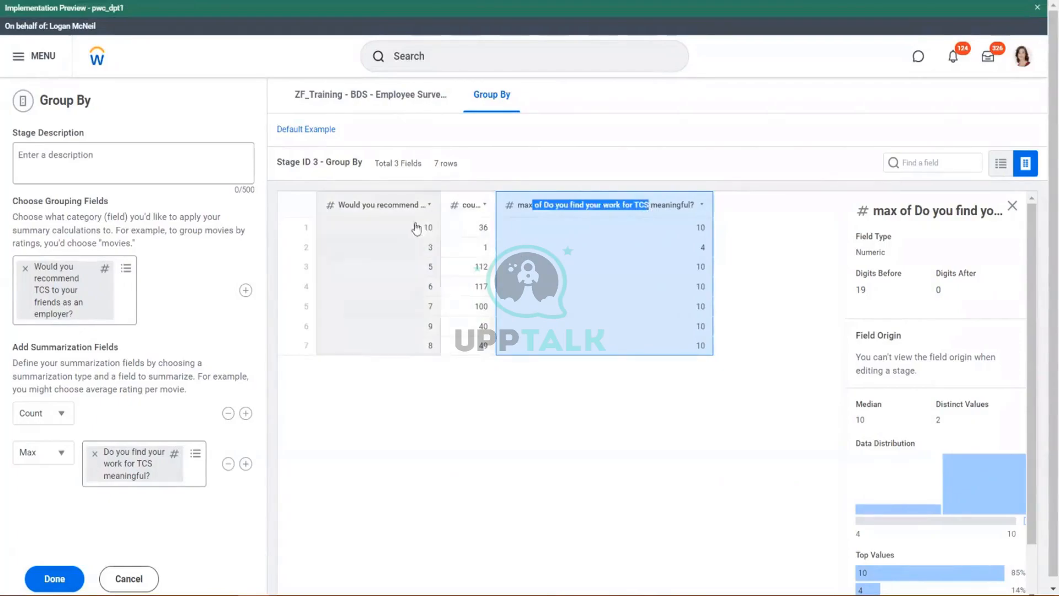
{"action": "left_click_drag", "start_coordinate": [433, 228], "coordinate": [499, 232]}
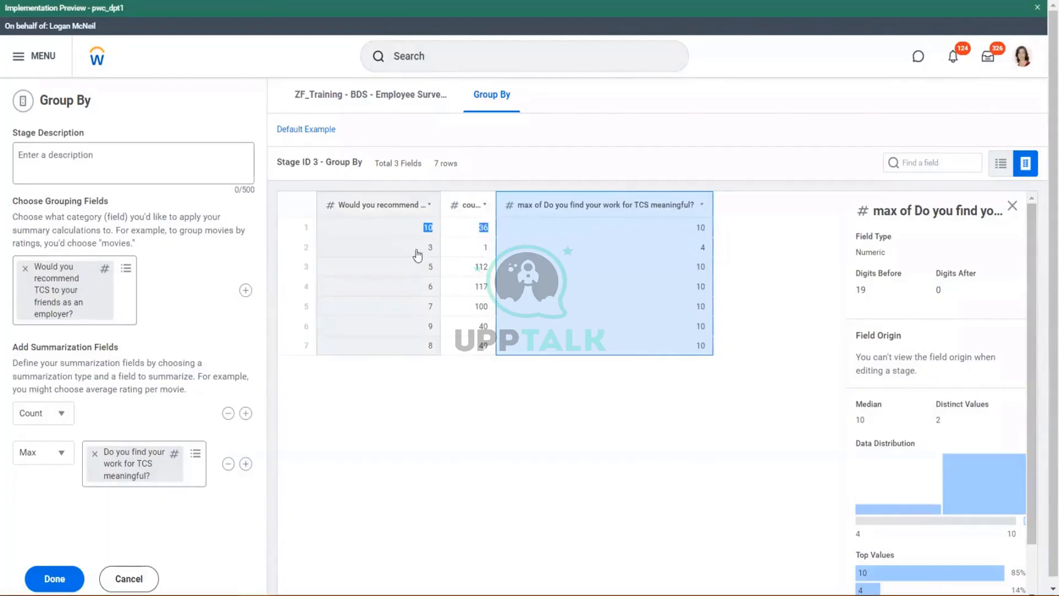
{"action": "left_click_drag", "start_coordinate": [418, 255], "coordinate": [478, 255]}
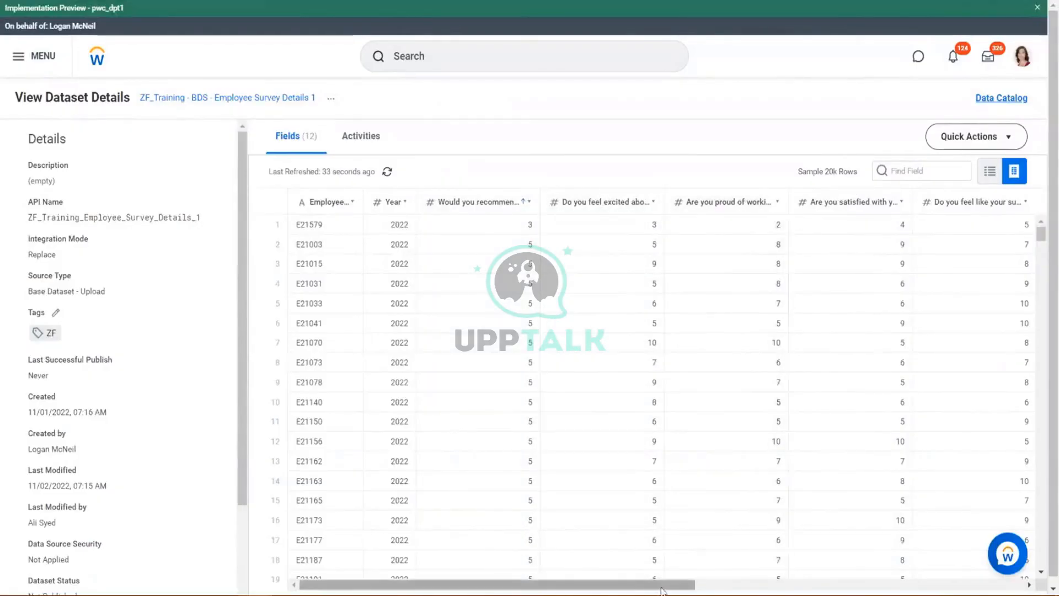
{"action": "left_click_drag", "start_coordinate": [662, 587], "coordinate": [988, 590]}
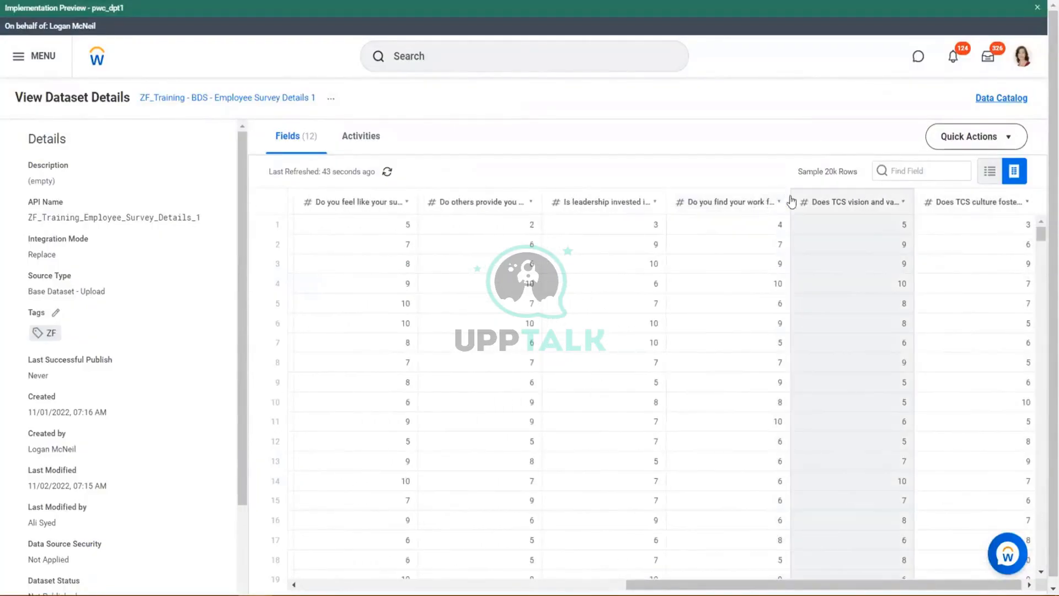
{"action": "left_click_drag", "start_coordinate": [788, 202], "coordinate": [887, 210]}
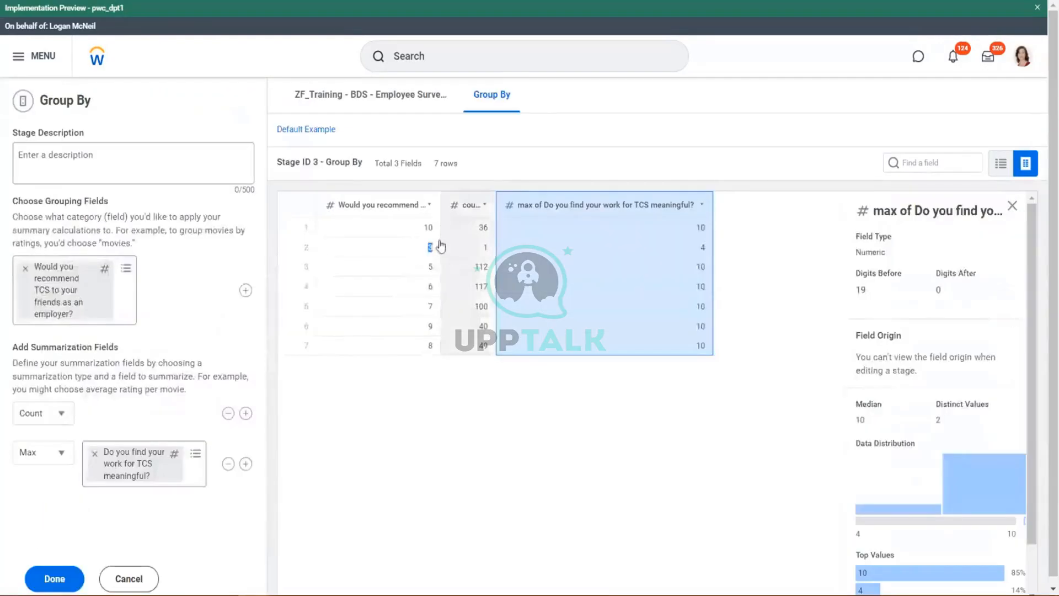
Check the rating 3 row against the chosen grouping field and the max column heading in the Group By preview
{"action": "double_click", "coordinate": [430, 247]}
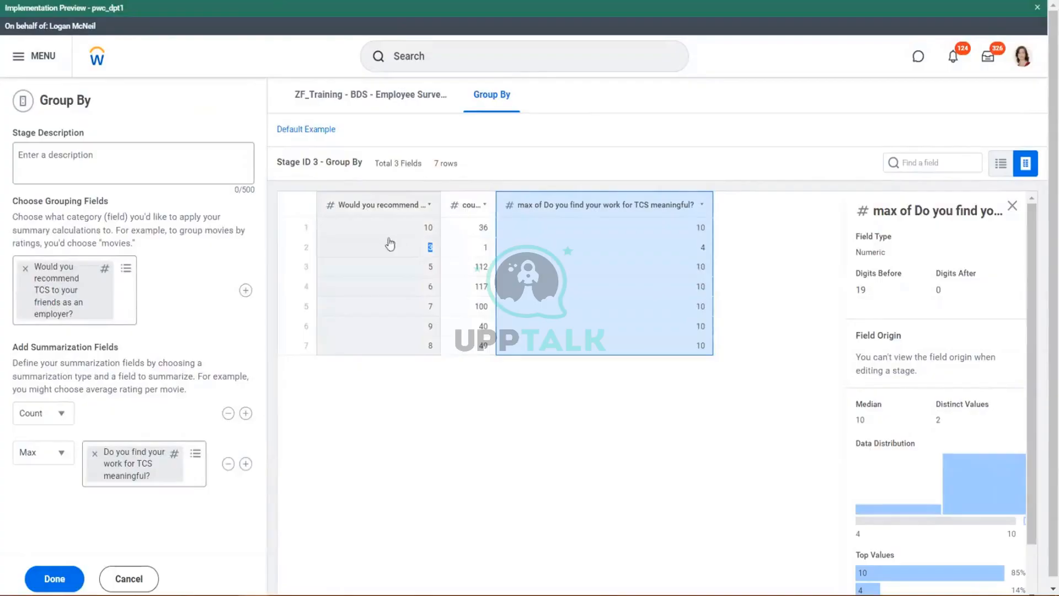
{"action": "left_click", "coordinate": [187, 335]}
{"action": "left_click_drag", "start_coordinate": [95, 324], "coordinate": [16, 269]}
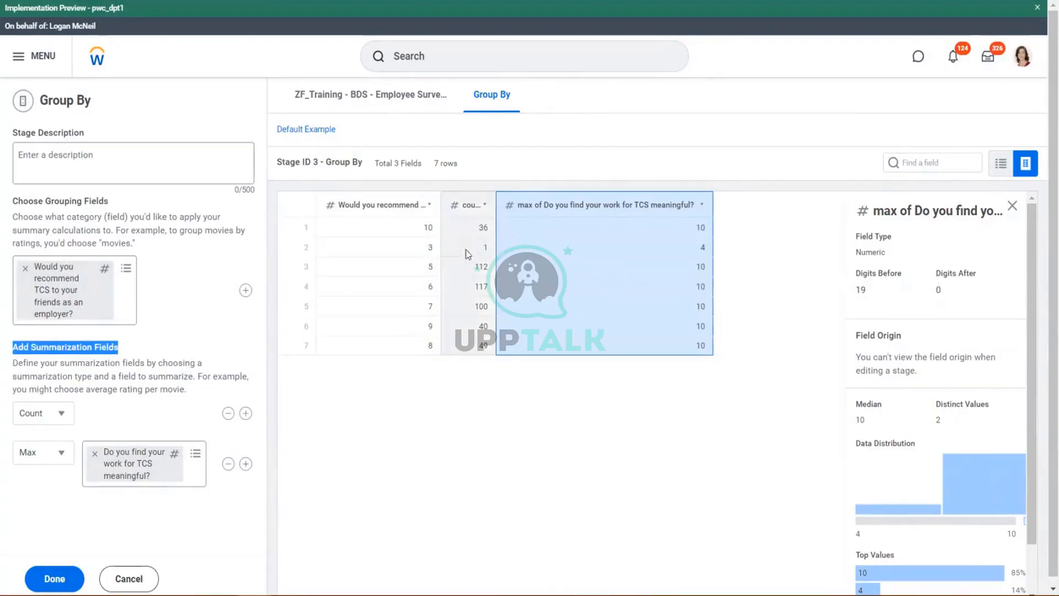
{"action": "left_click_drag", "start_coordinate": [548, 205], "coordinate": [688, 216]}
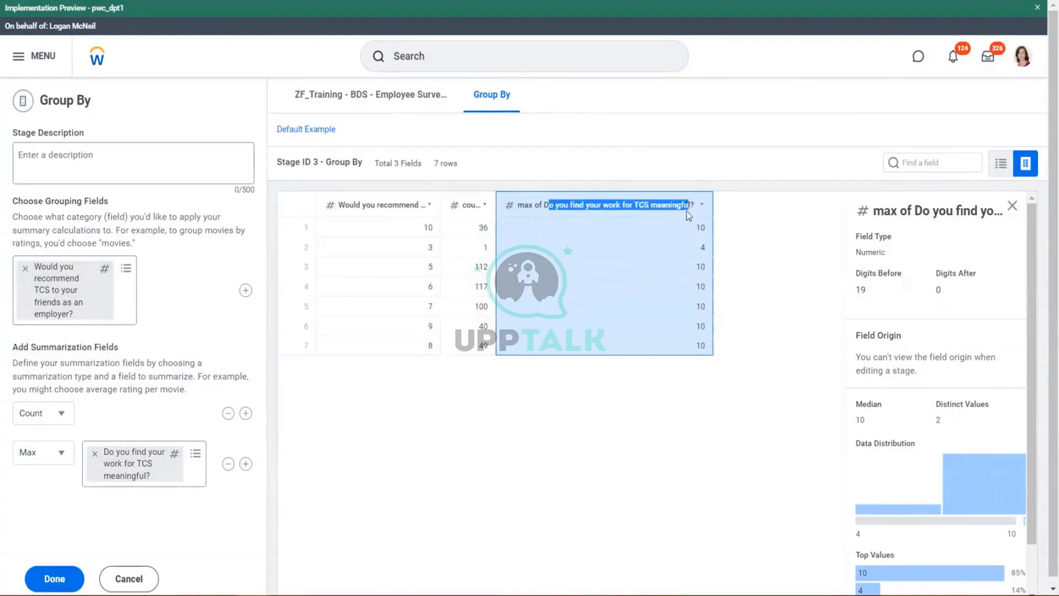
{"action": "left_click", "coordinate": [729, 141]}
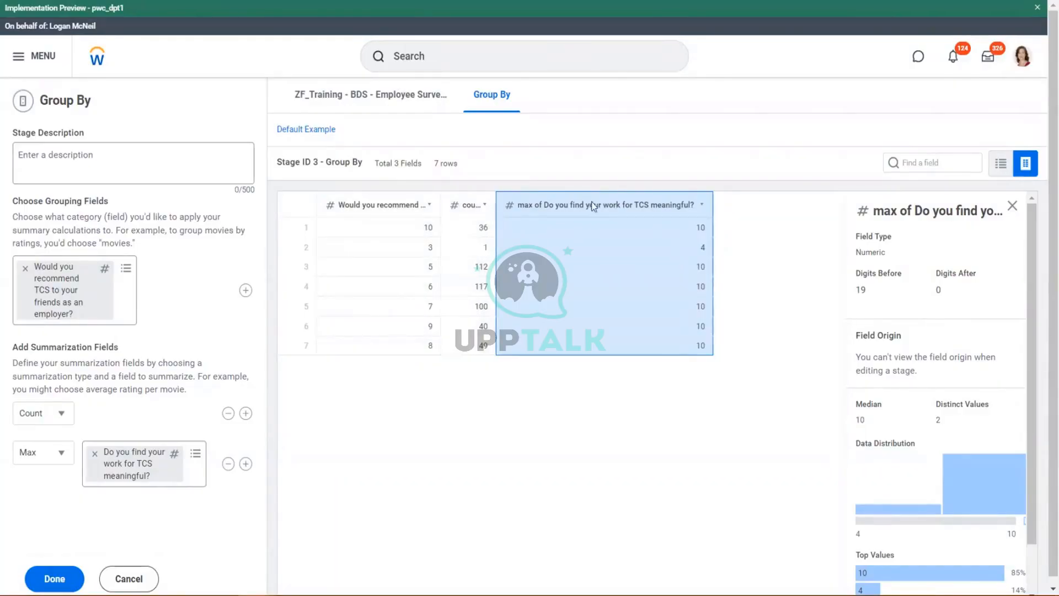
{"action": "left_click_drag", "start_coordinate": [544, 203], "coordinate": [649, 204]}
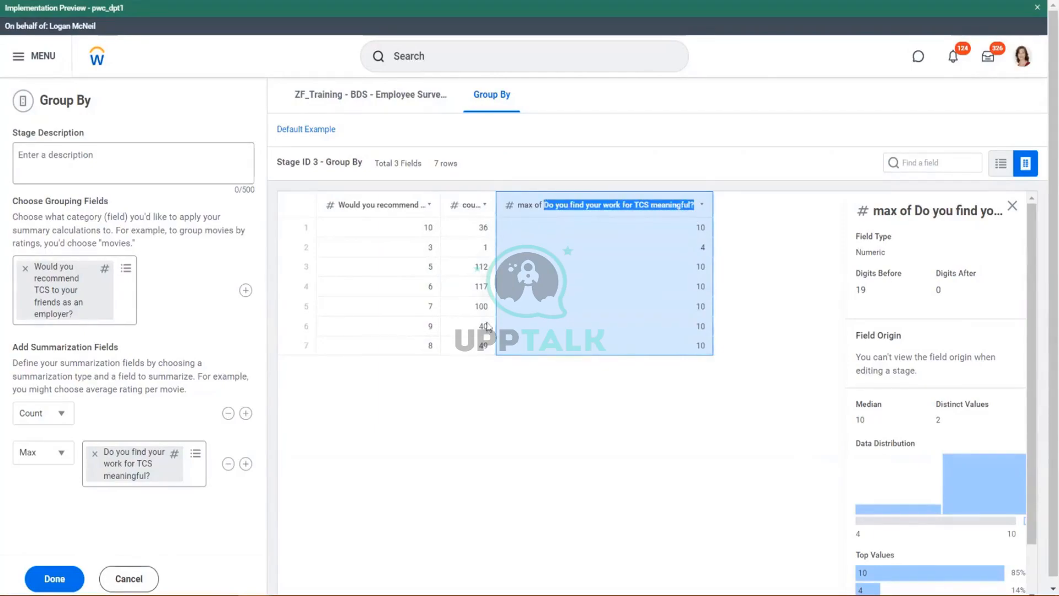
Examine the count, recommendation and max columns in the Group By preview for the rating 5 and rating 3 rows
{"action": "double_click", "coordinate": [477, 273]}
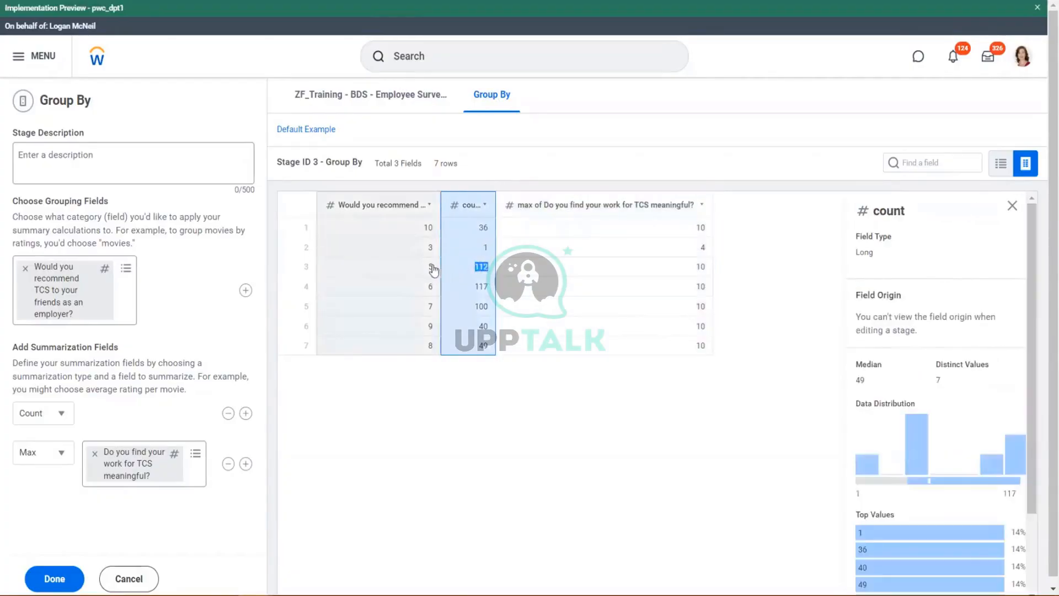
{"action": "left_click_drag", "start_coordinate": [365, 205], "coordinate": [405, 208]}
{"action": "left_click", "coordinate": [433, 275]}
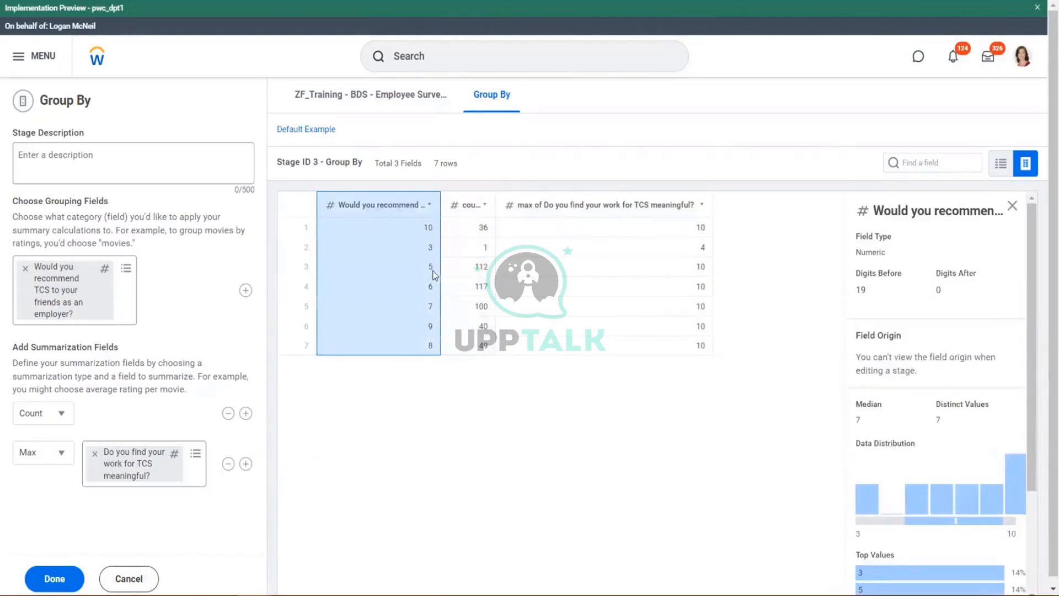
{"action": "left_click_drag", "start_coordinate": [469, 270], "coordinate": [562, 274]}
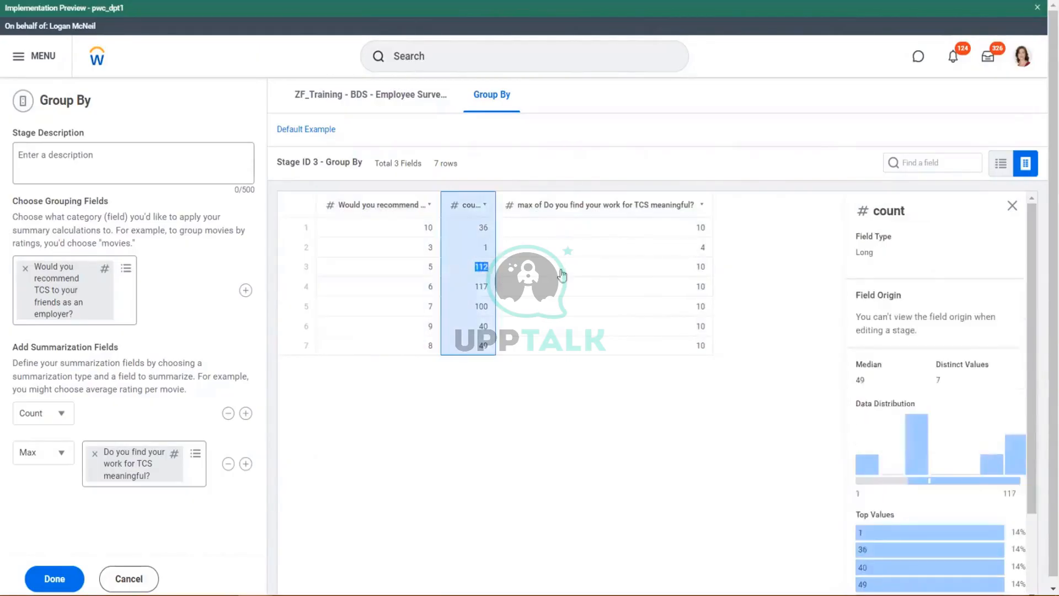
{"action": "left_click_drag", "start_coordinate": [544, 205], "coordinate": [705, 285]}
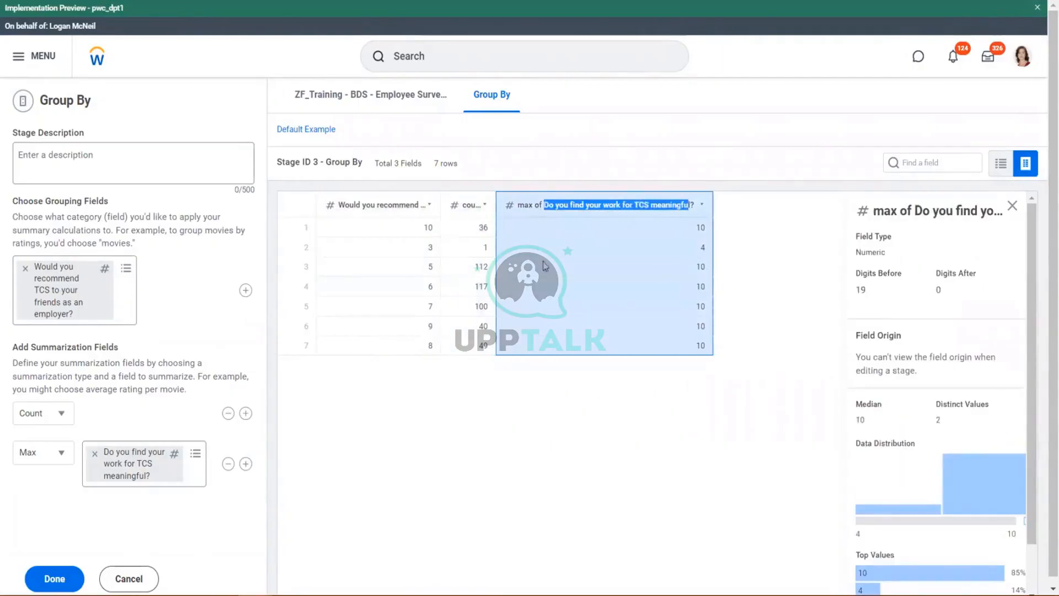
{"action": "double_click", "coordinate": [483, 249]}
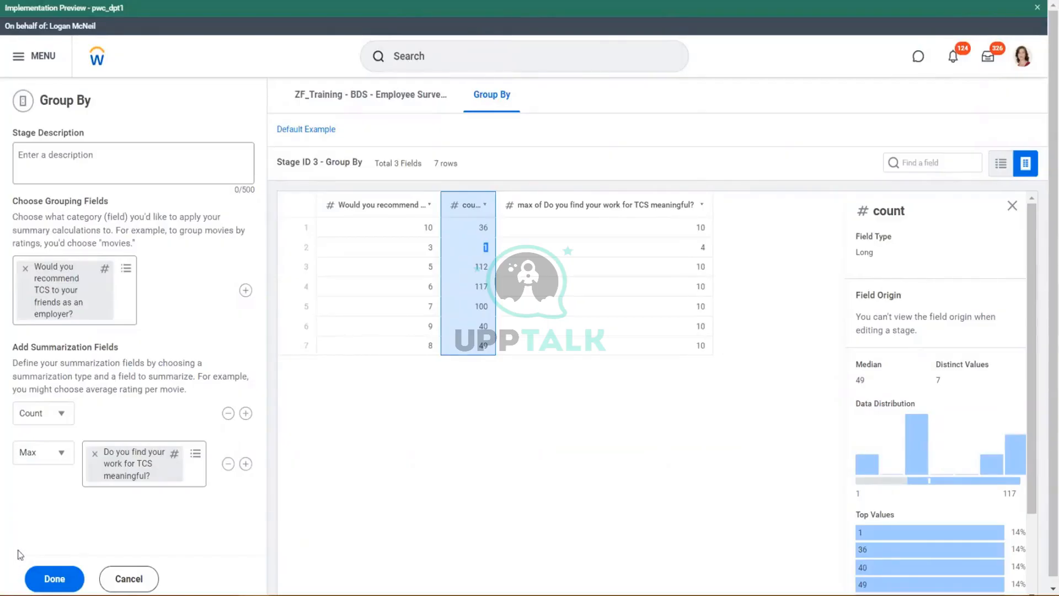
Change the "Do you find your work for TCS meaningful?" summarization to Avg, widen its preview column, and discard the Group By stage
{"action": "left_click", "coordinate": [66, 461]}
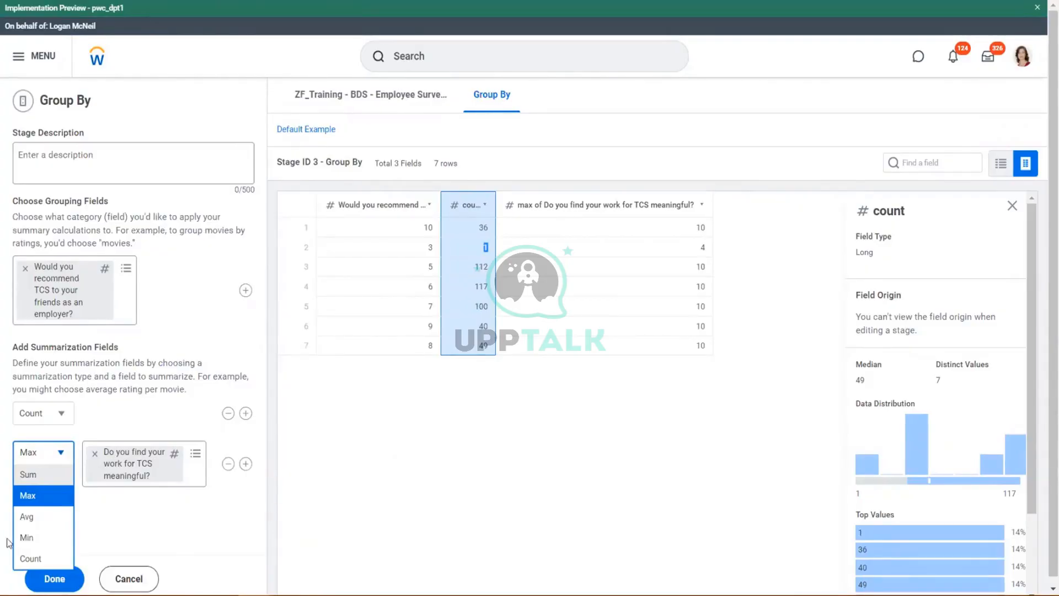
{"action": "left_click", "coordinate": [46, 516]}
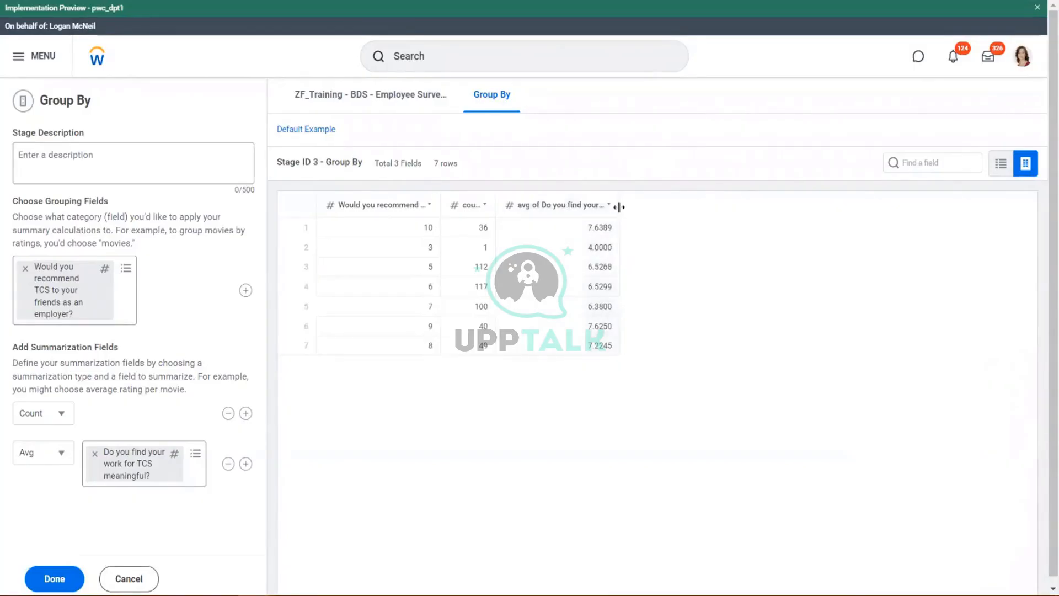
{"action": "left_click_drag", "start_coordinate": [618, 205], "coordinate": [718, 212]}
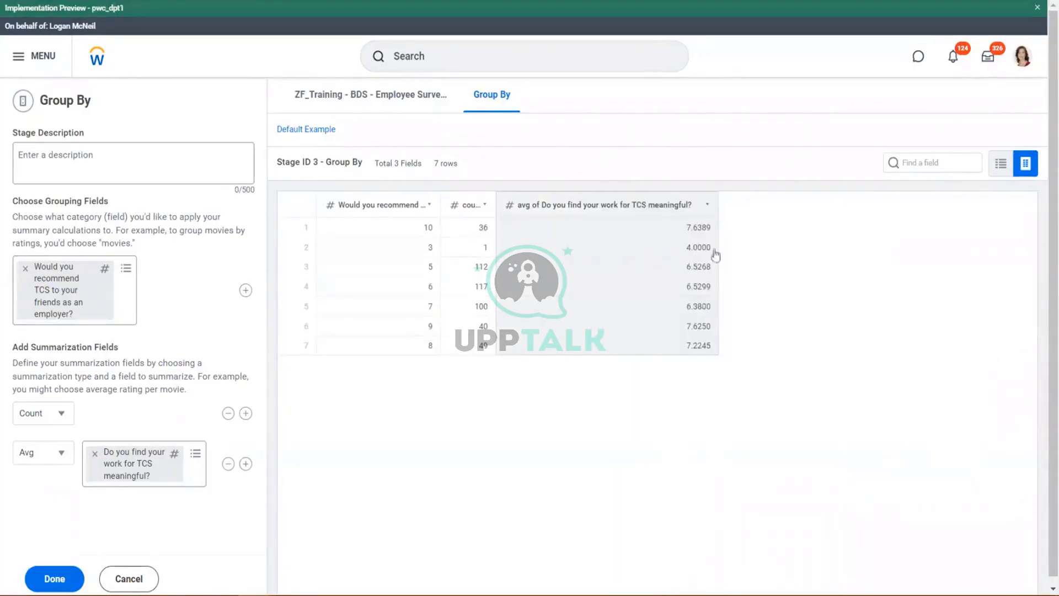
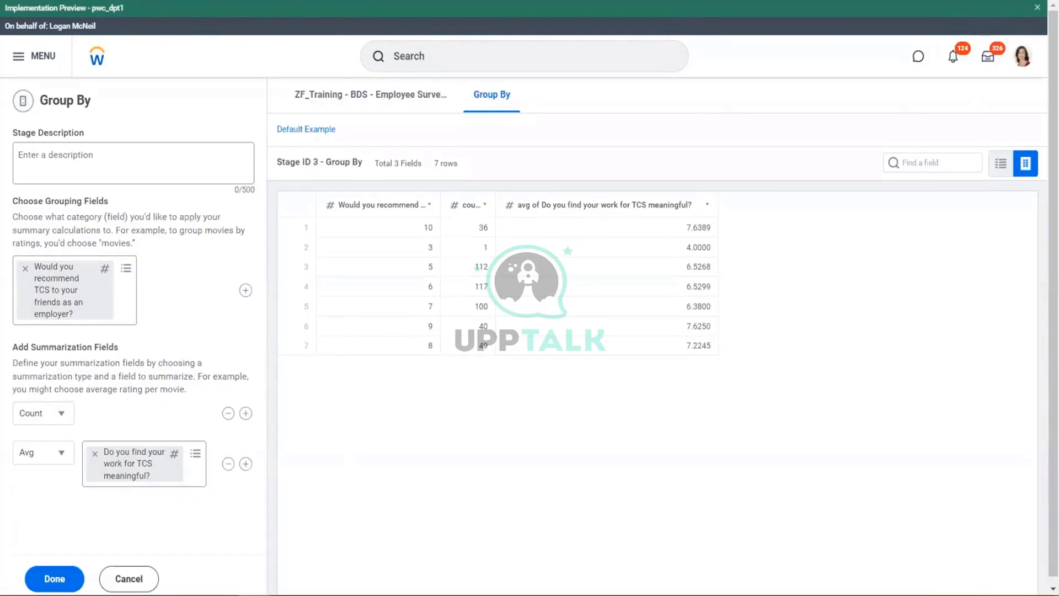
{"action": "left_click", "coordinate": [129, 579]}
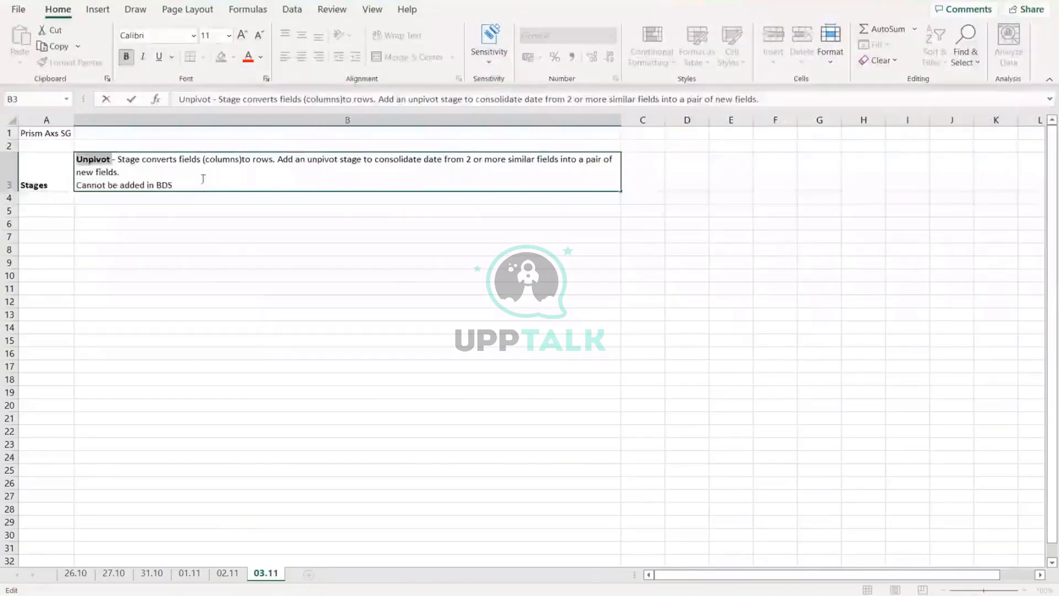
In the Excel notes, remove the line break before "Cannot be added in BDS" in cell B3 so it continues the Unpivot paragraph
{"action": "left_click", "coordinate": [197, 189]}
{"action": "left_click", "coordinate": [143, 170]}
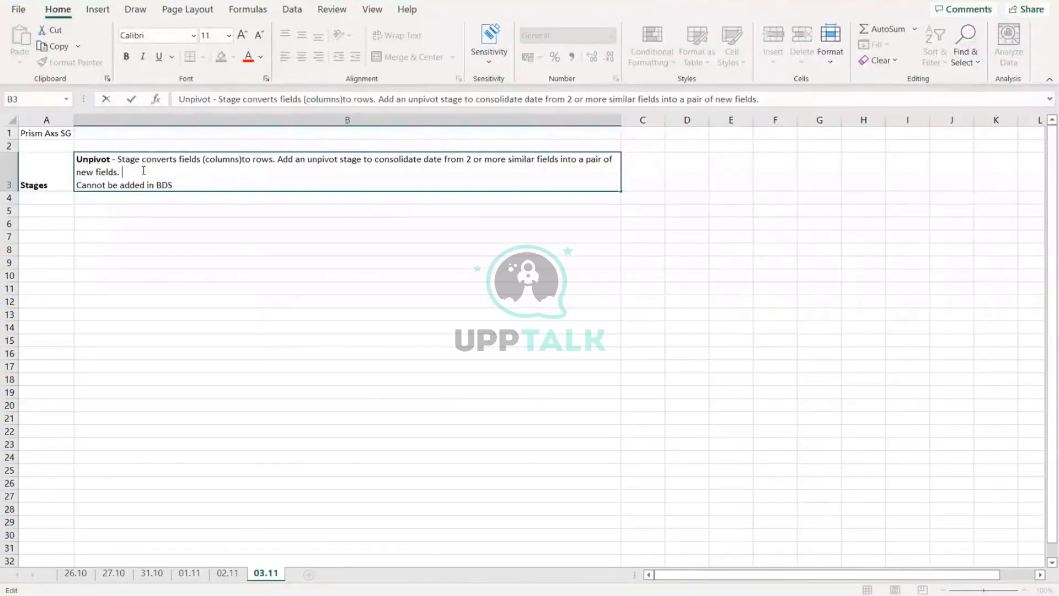
{"action": "key", "text": "Delete"}
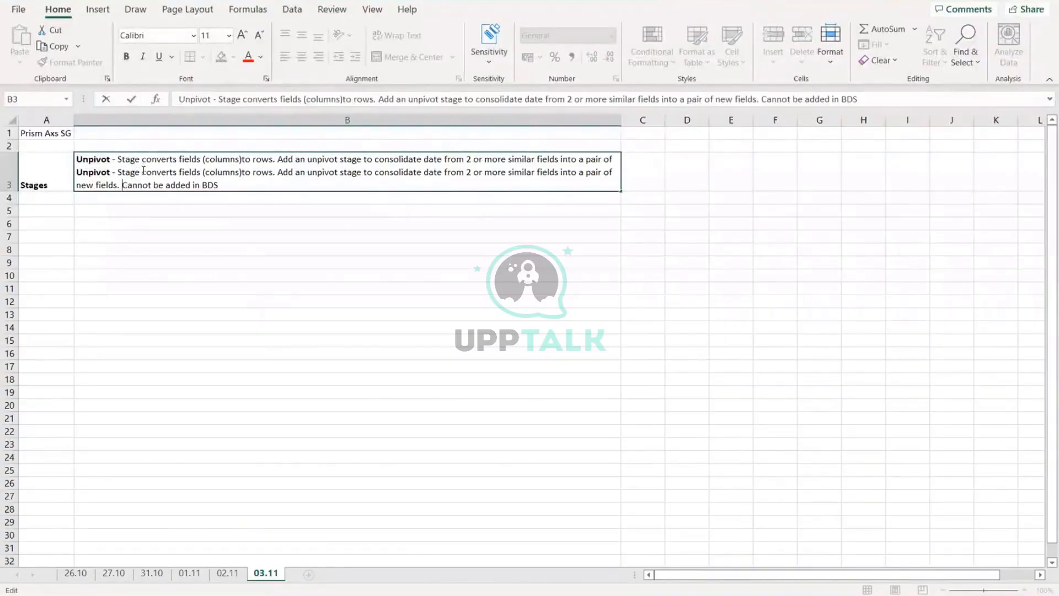
{"action": "left_click", "coordinate": [233, 218]}
{"action": "double_click", "coordinate": [236, 174]}
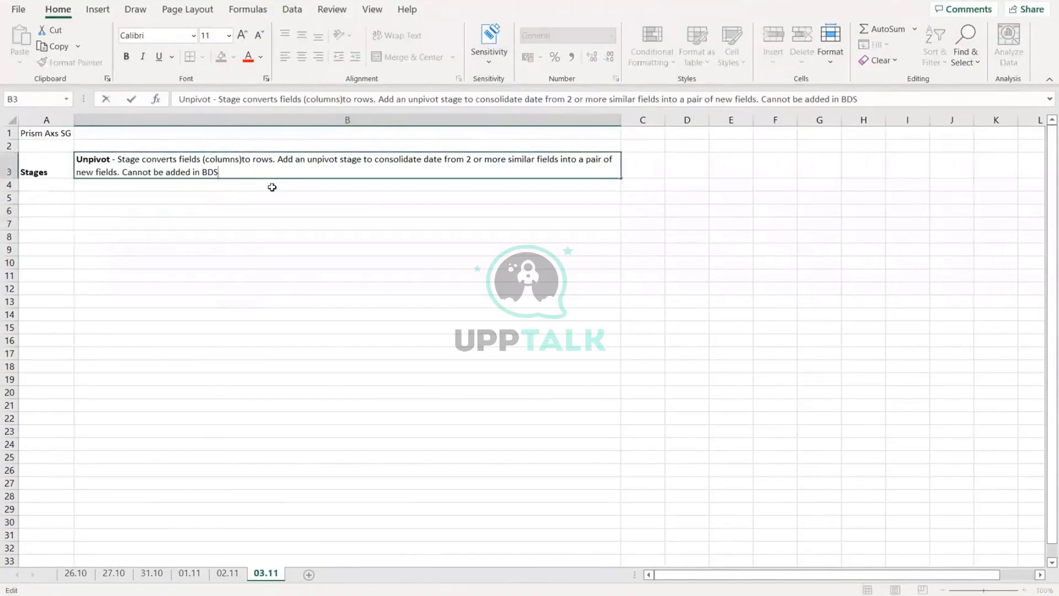
Add a paragraph in B3 after a blank line: "Group By - Enables you to summarize (aggregate) mulitple values in a dataset by specified grouping"
{"action": "key", "text": "alt+Return"}
{"action": "key", "text": "alt+Return"}
{"action": "type", "text": "Grou"}
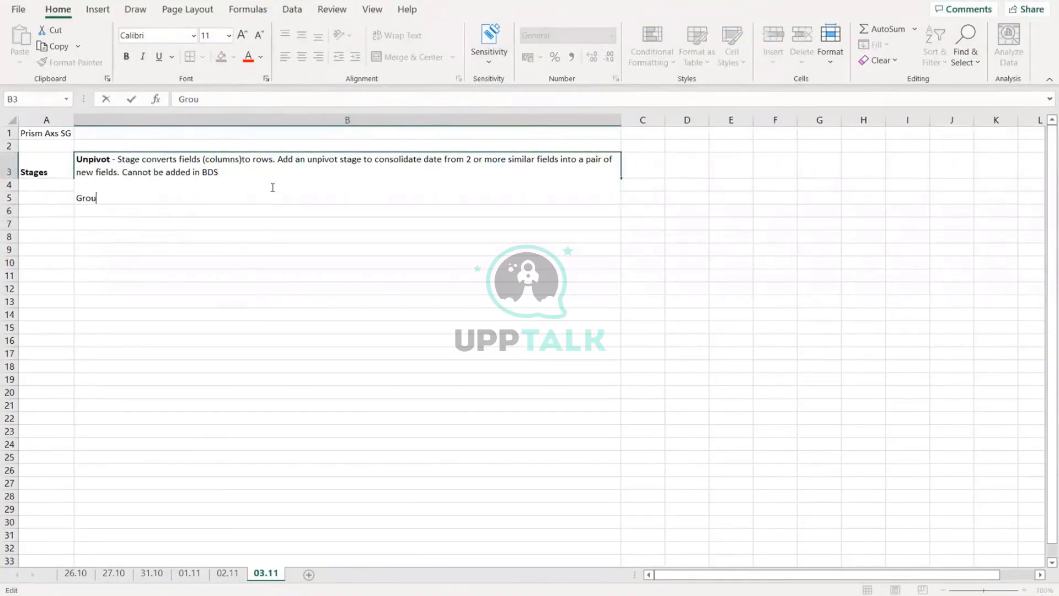
{"action": "type", "text": "p By - Enables y"}
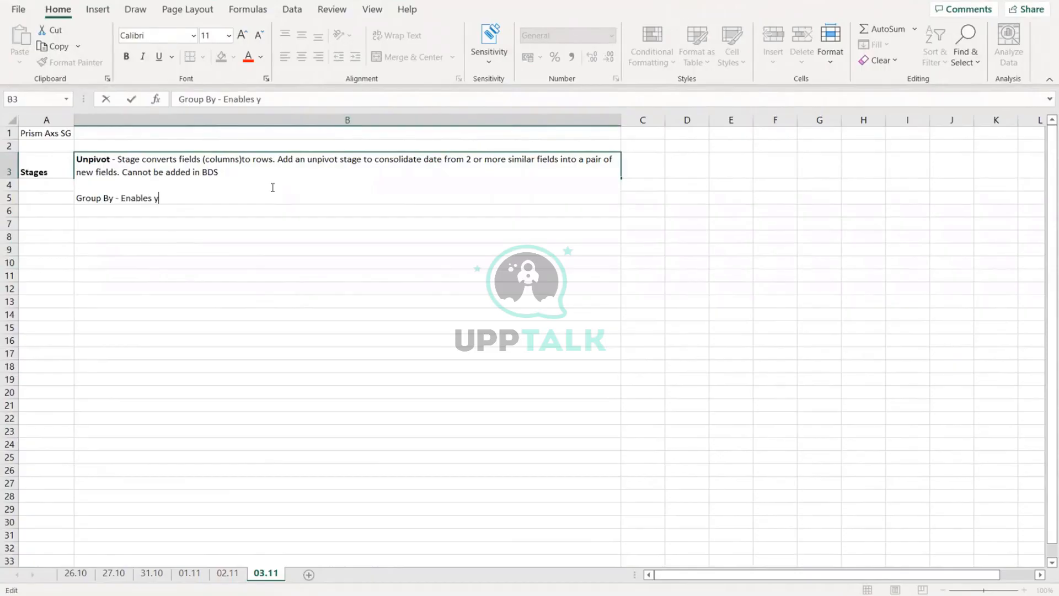
{"action": "type", "text": "ou to summarize "}
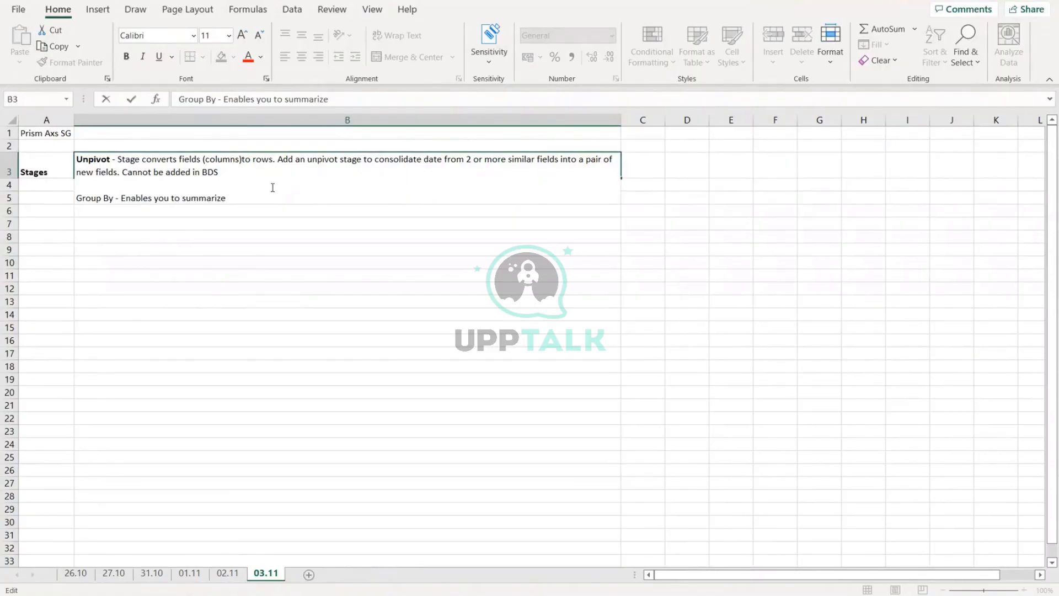
{"action": "type", "text": "(aggregate) mulitple "}
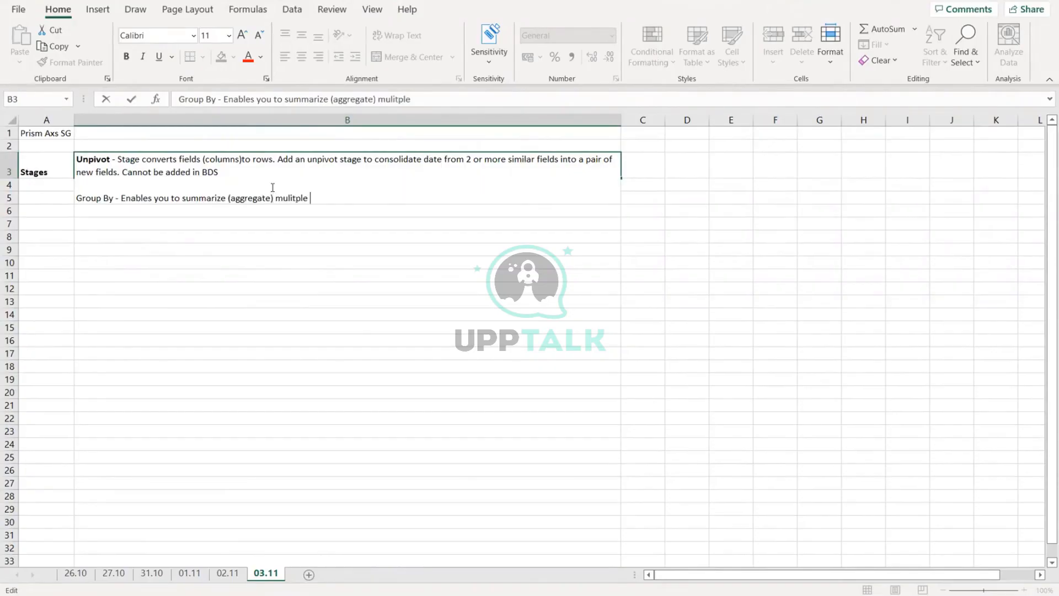
{"action": "type", "text": "values in a dat"}
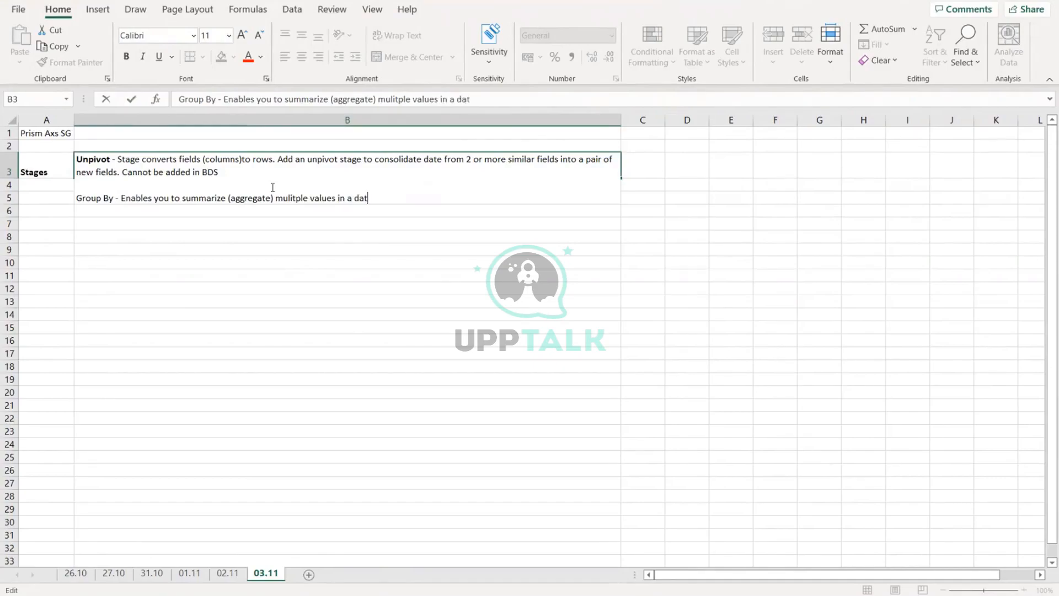
{"action": "type", "text": "aset by specified"}
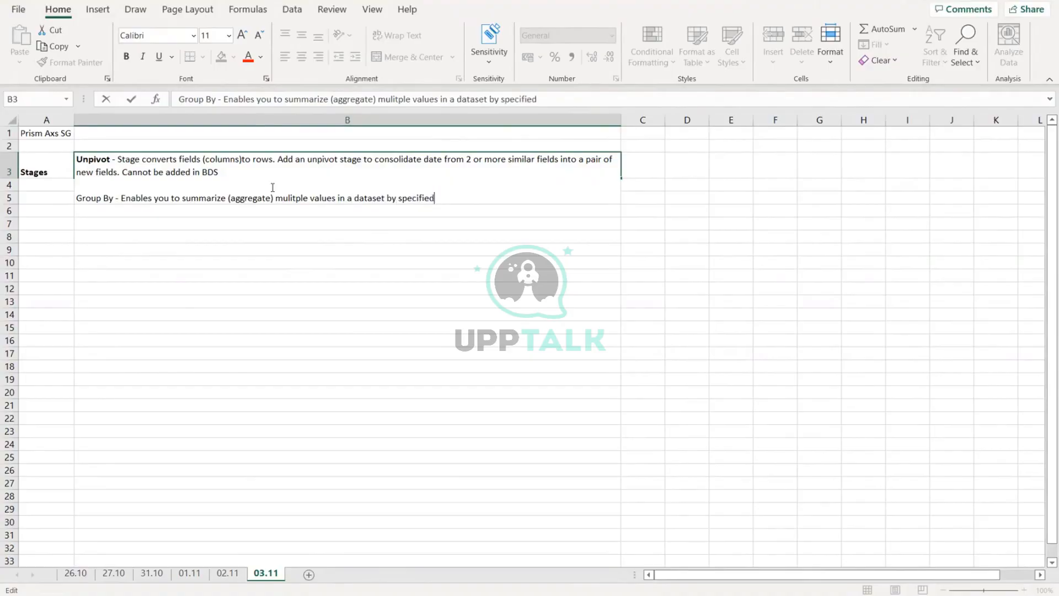
{"action": "type", "text": " from"}
{"action": "key", "text": "BackSpace"}
{"action": "key", "text": "BackSpace"}
{"action": "key", "text": "BackSpace"}
{"action": "key", "text": "BackSpace"}
{"action": "type", "text": "grouping"}
{"action": "key", "text": "Return"}
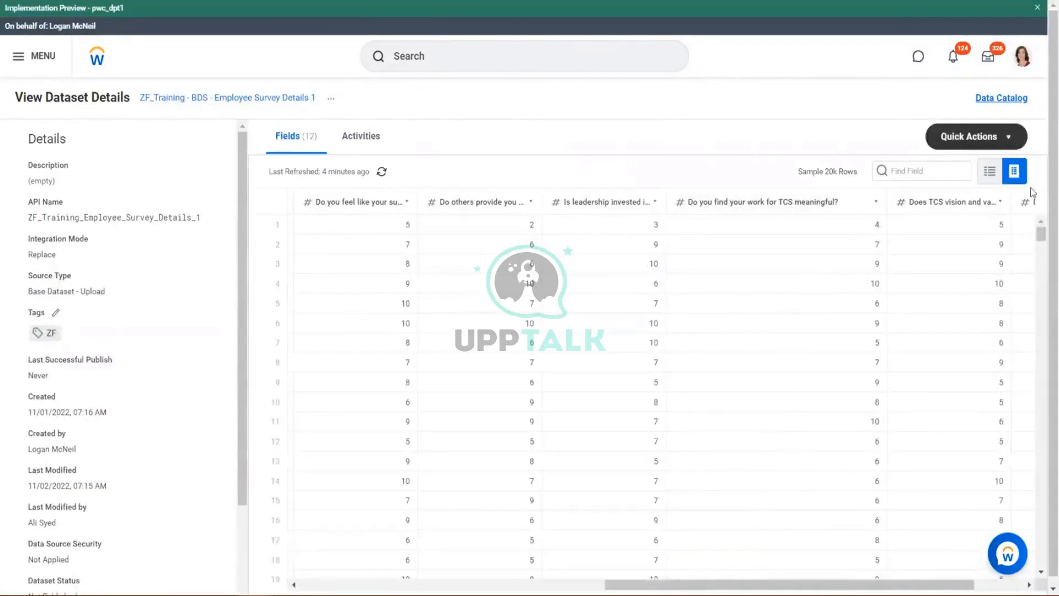
Switch to Workday, open the transformations of ZF_Training - BDS - Employee Survey Details 1, and look through the Manage Fields stage data
{"action": "left_click", "coordinate": [1008, 138]}
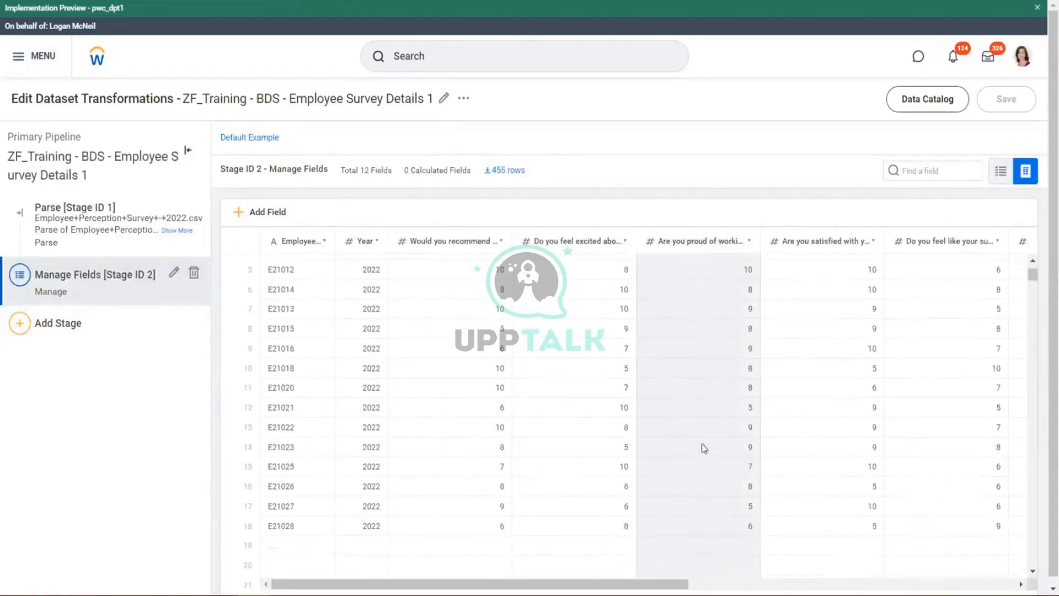
{"action": "scroll", "coordinate": [701, 446], "scroll_direction": "down", "scroll_amount": 2}
{"action": "scroll", "coordinate": [696, 438], "scroll_direction": "up", "scroll_amount": 2}
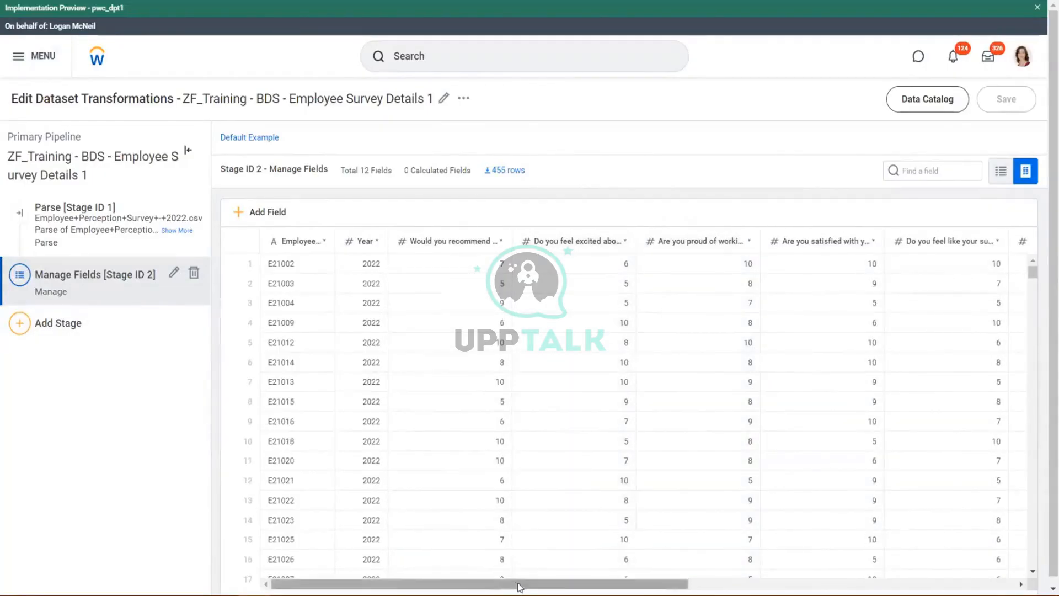
{"action": "left_click_drag", "start_coordinate": [518, 584], "coordinate": [755, 584]}
{"action": "left_click_drag", "start_coordinate": [902, 588], "coordinate": [59, 561]}
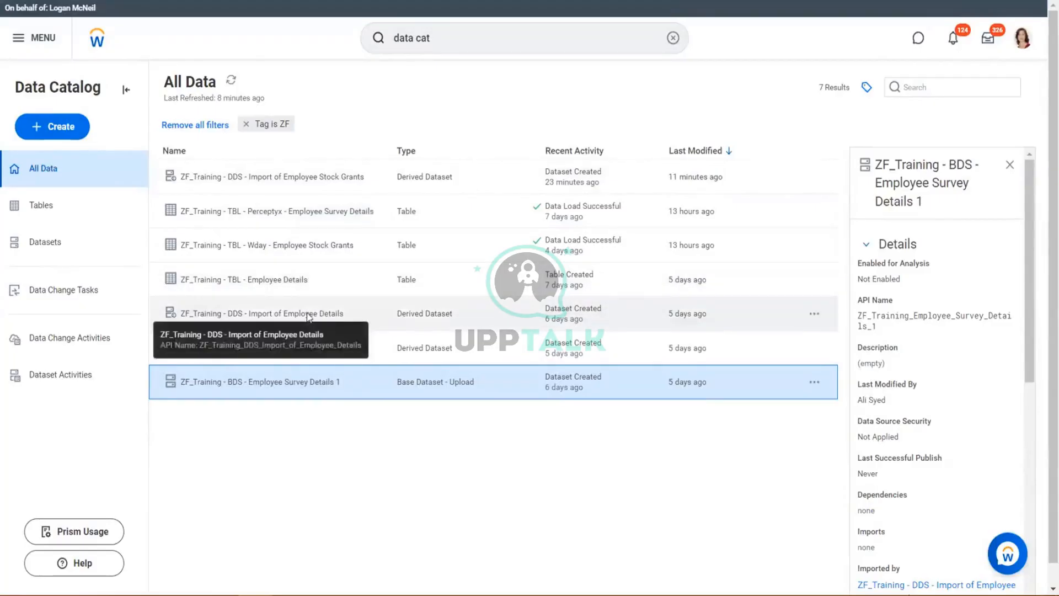
Open the transformations of ZF_Training - DDS - Import of Employee Details and delete the Join stage
{"action": "left_click", "coordinate": [259, 313]}
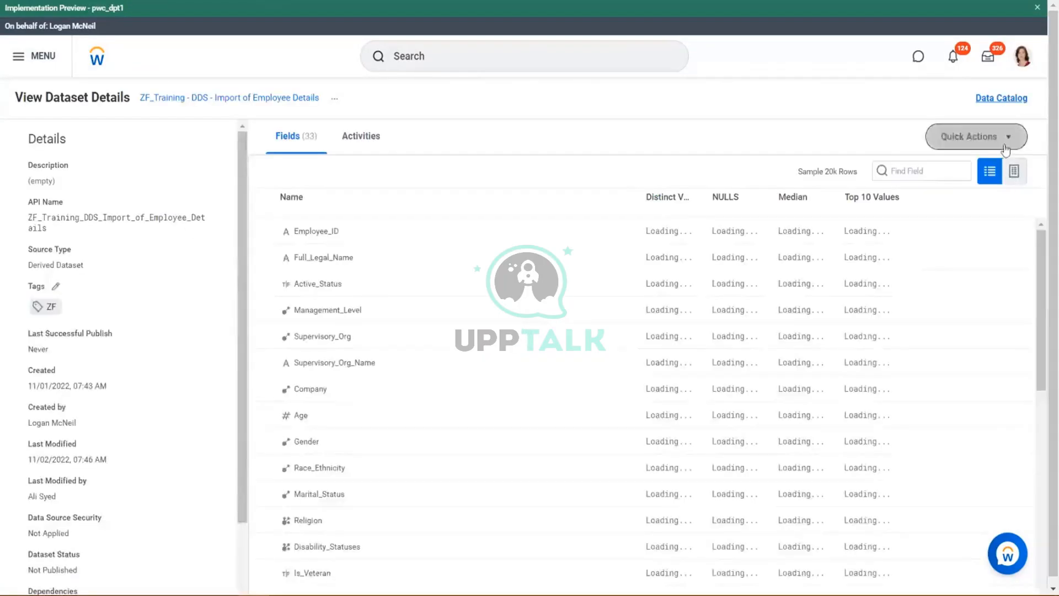
{"action": "left_click", "coordinate": [972, 137]}
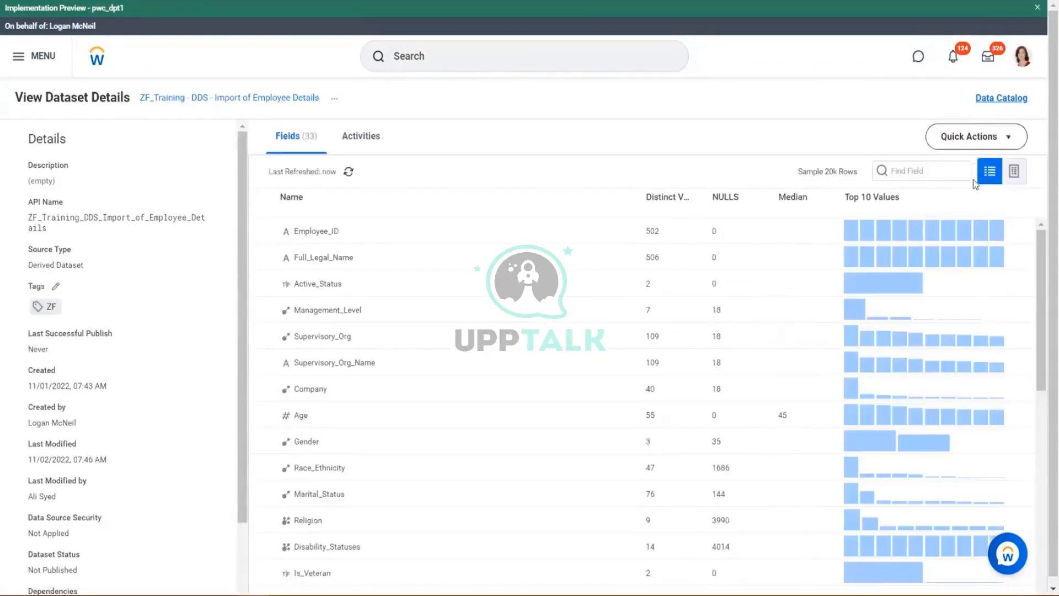
{"action": "left_click", "coordinate": [351, 169]}
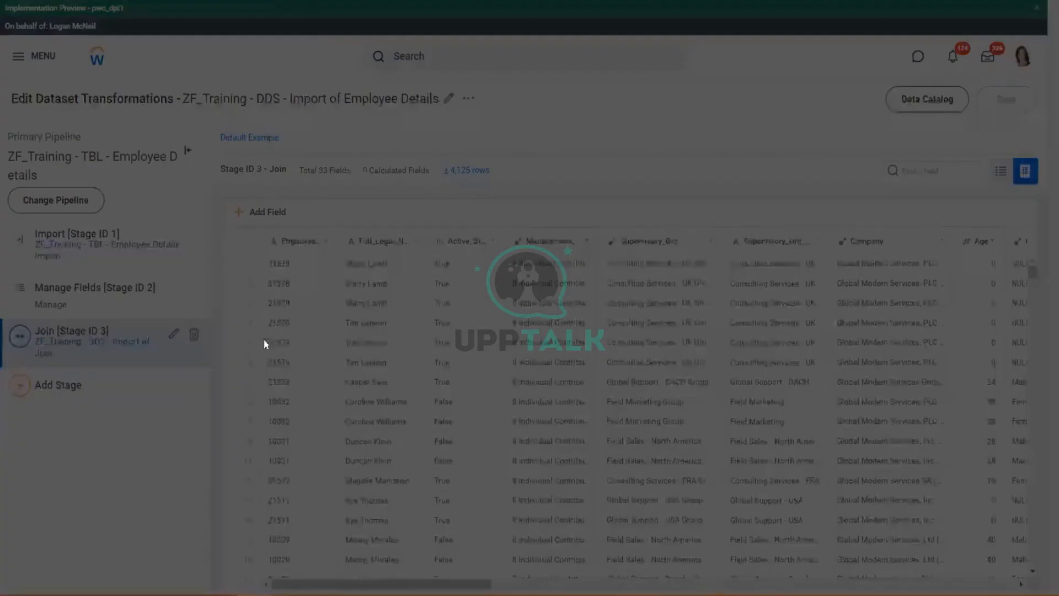
{"action": "left_click", "coordinate": [328, 339]}
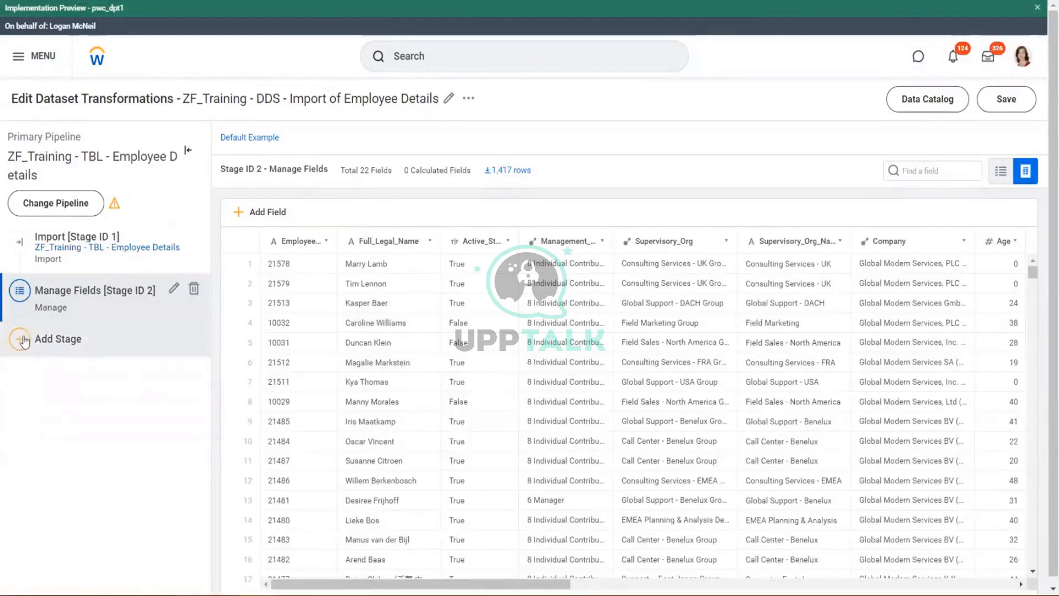
Add a Filter stage after Manage Fields, try the If Any matching option, and set it back to If All
{"action": "left_click", "coordinate": [22, 340]}
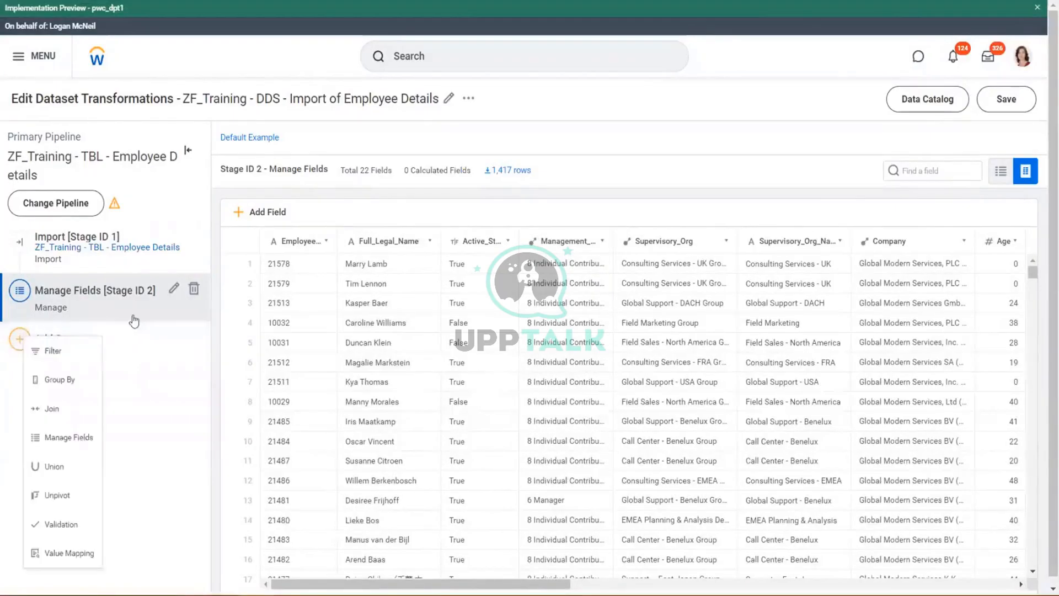
{"action": "left_click", "coordinate": [54, 352]}
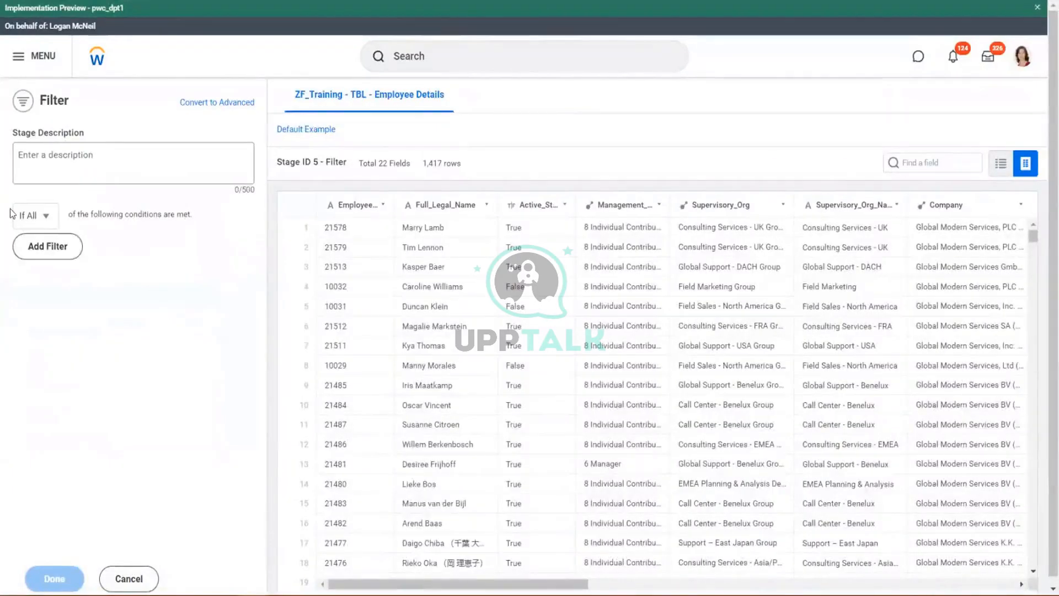
{"action": "left_click", "coordinate": [49, 221]}
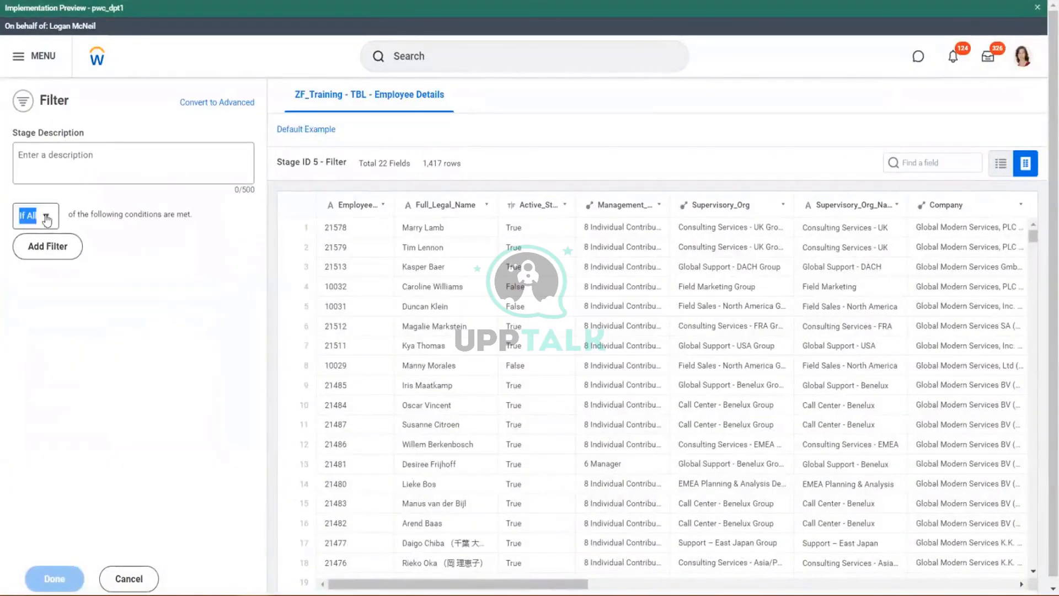
{"action": "left_click", "coordinate": [47, 219]}
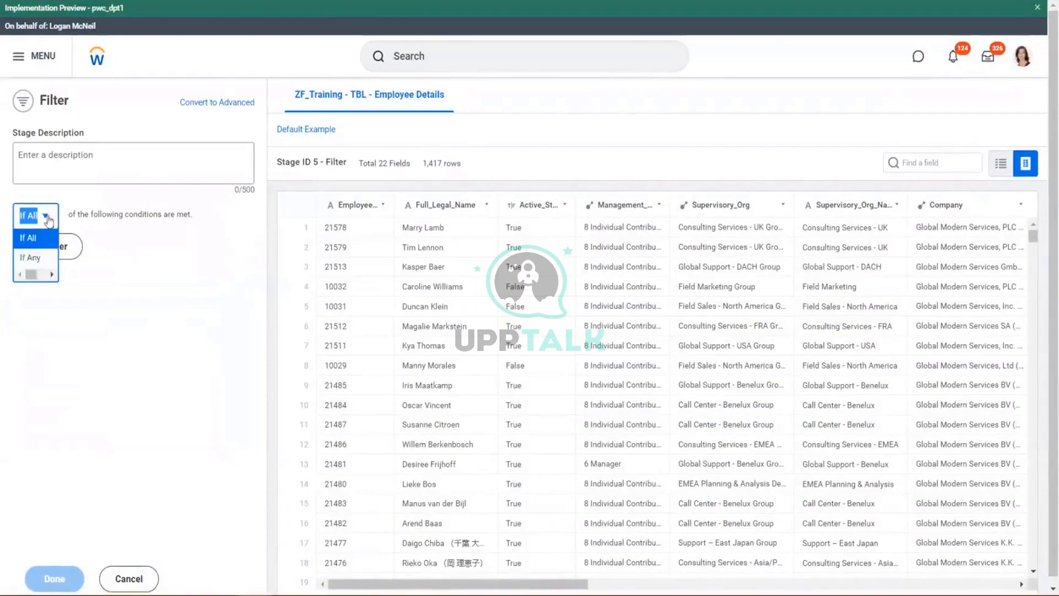
{"action": "left_click", "coordinate": [41, 267]}
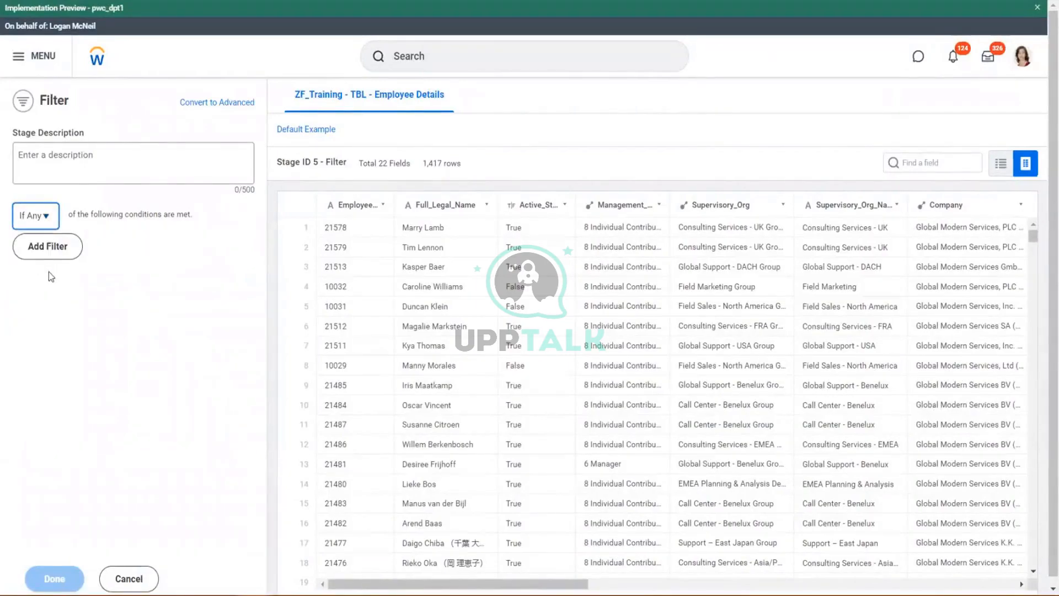
{"action": "left_click", "coordinate": [43, 218]}
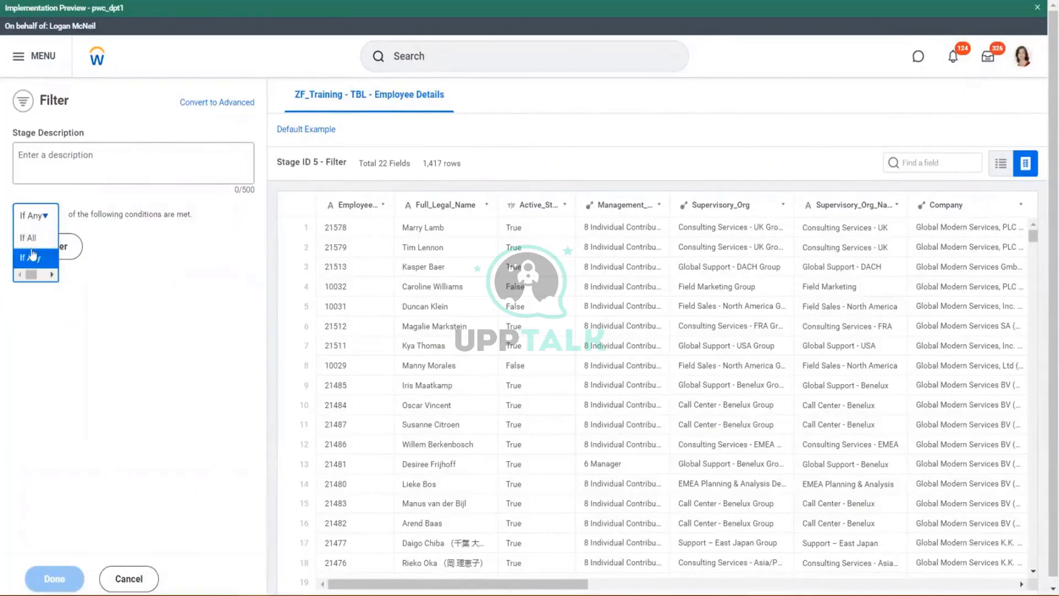
{"action": "left_click", "coordinate": [27, 238]}
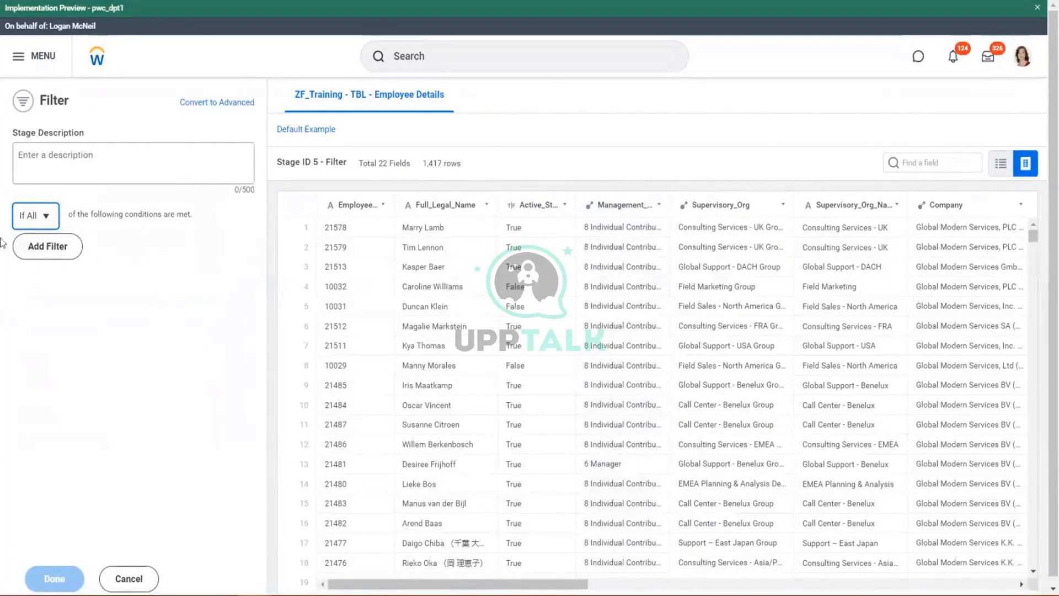
Add the filter condition Management_Level is equal to 6 Manager and widen the Supervisory_Org column in the filtered data preview
{"action": "left_click", "coordinate": [47, 246]}
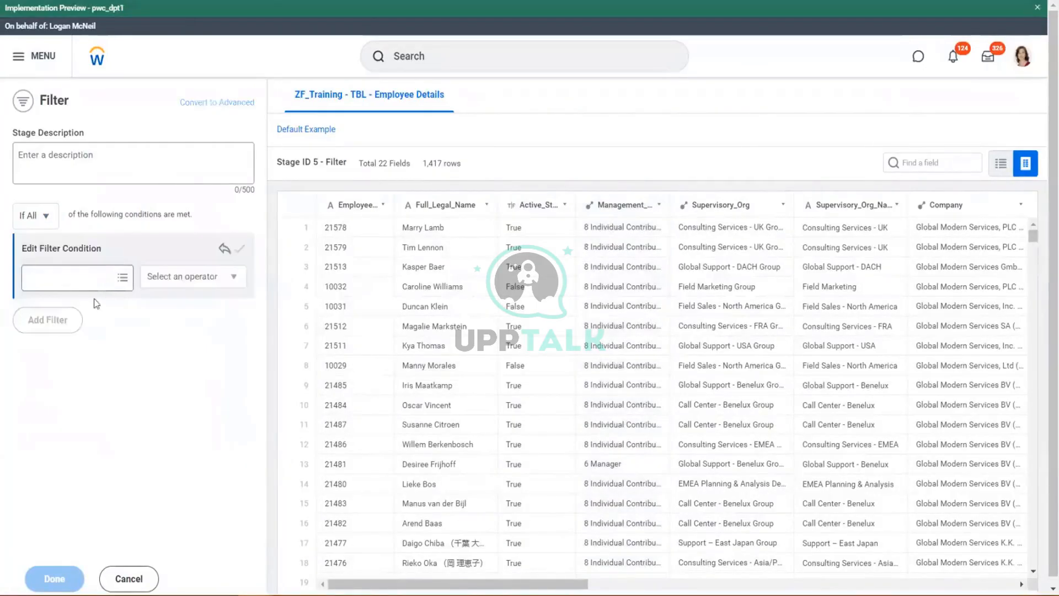
{"action": "left_click", "coordinate": [129, 282]}
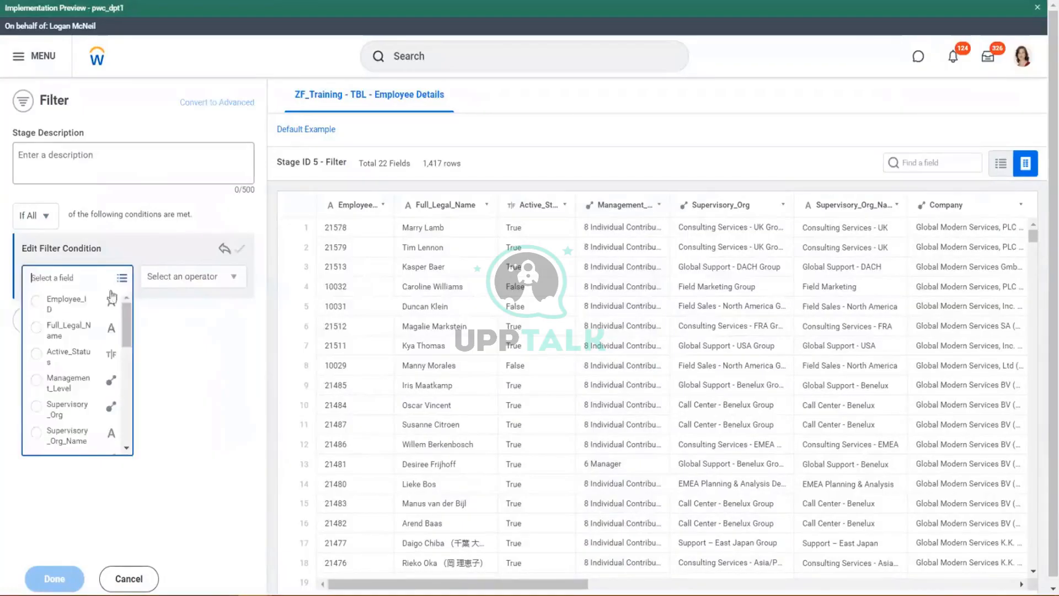
{"action": "left_click", "coordinate": [67, 389]}
{"action": "left_click", "coordinate": [236, 278]}
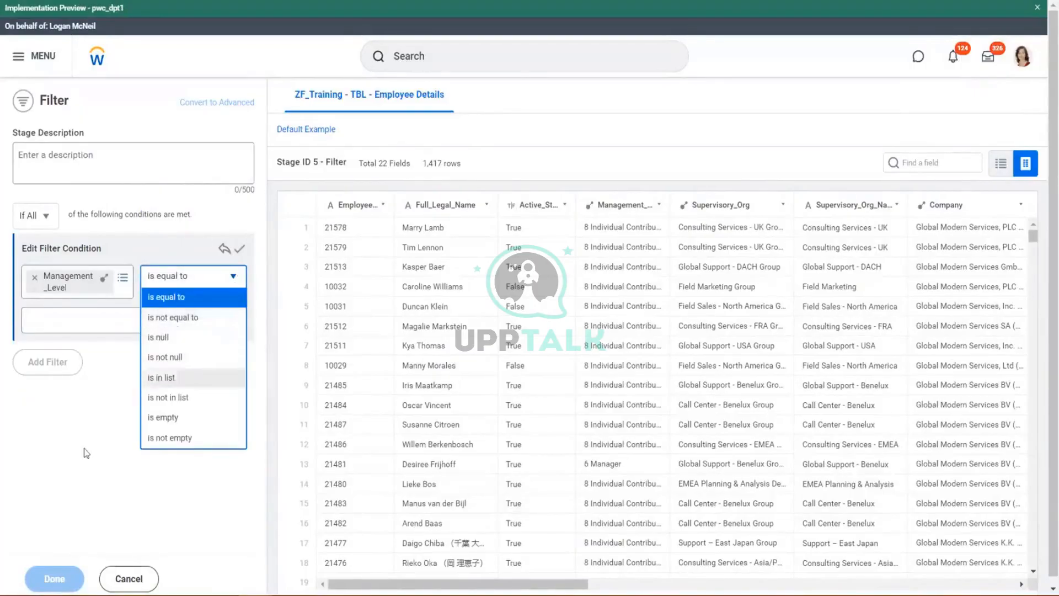
{"action": "left_click", "coordinate": [256, 347]}
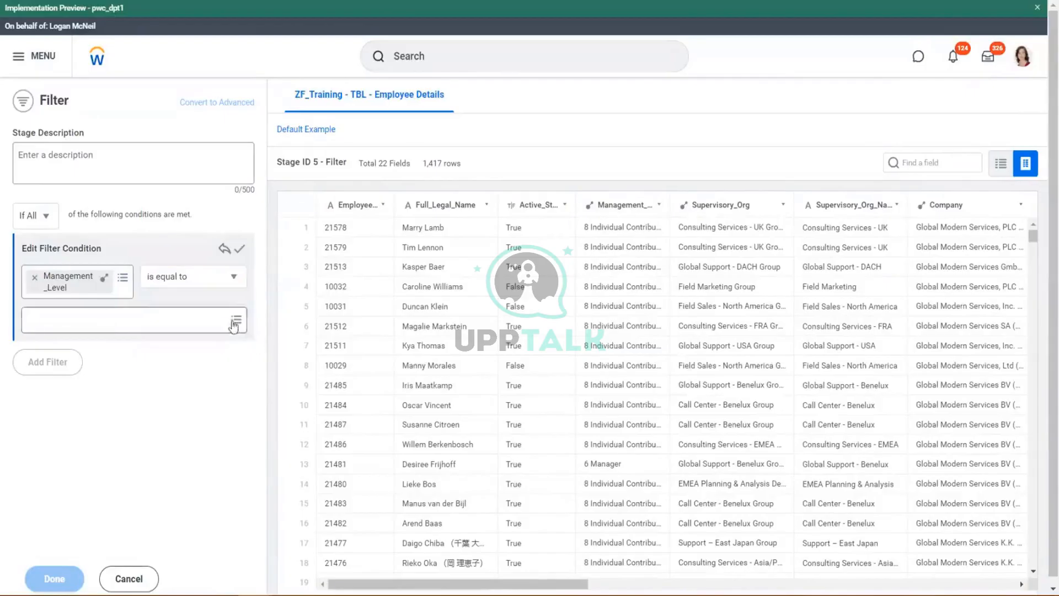
{"action": "left_click", "coordinate": [236, 320]}
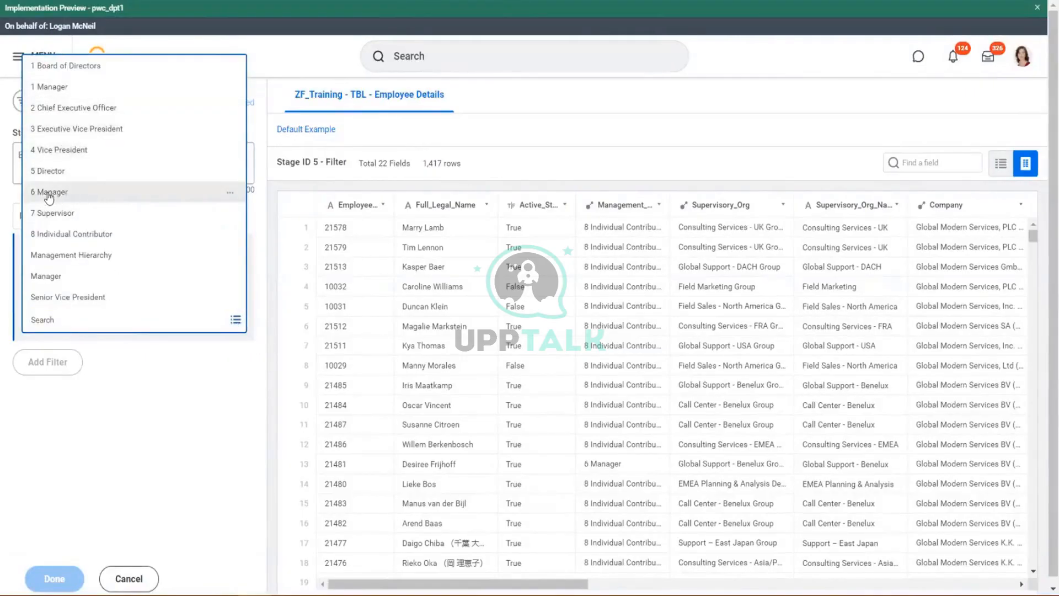
{"action": "key", "text": "Return"}
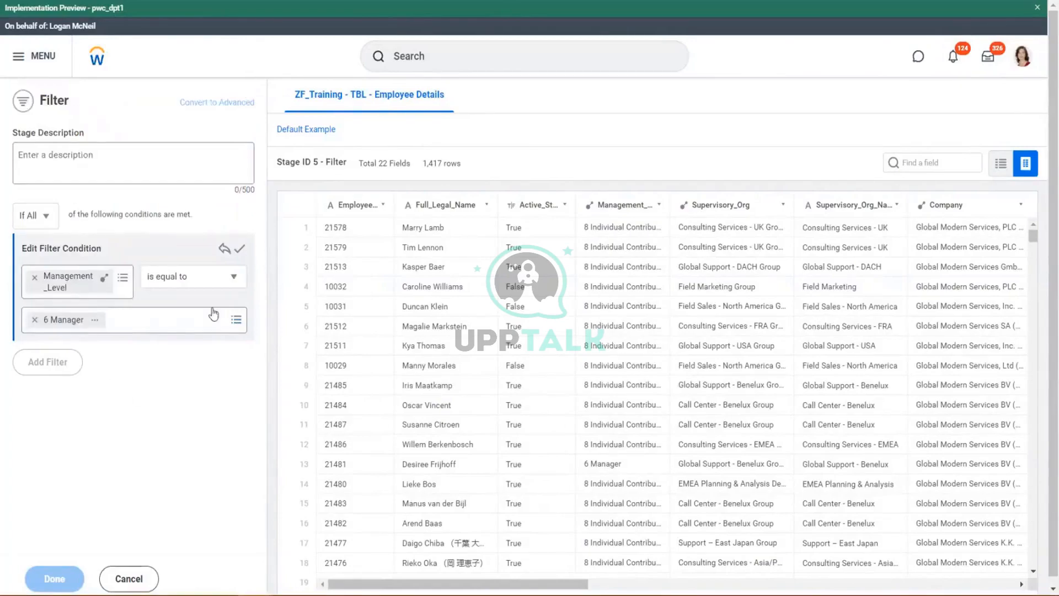
{"action": "left_click", "coordinate": [239, 248]}
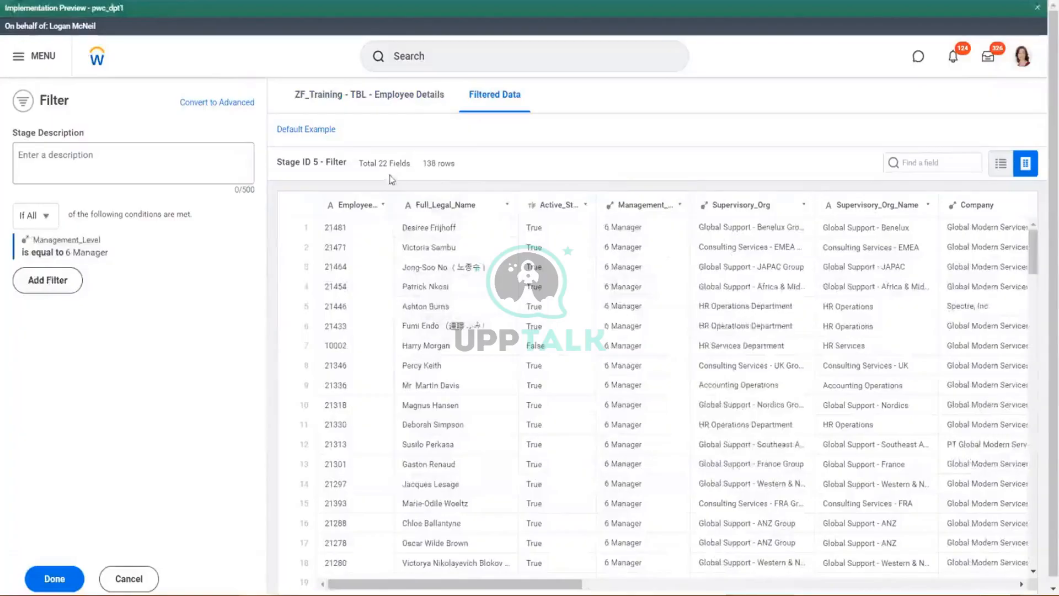
{"action": "triple_click", "coordinate": [426, 165]}
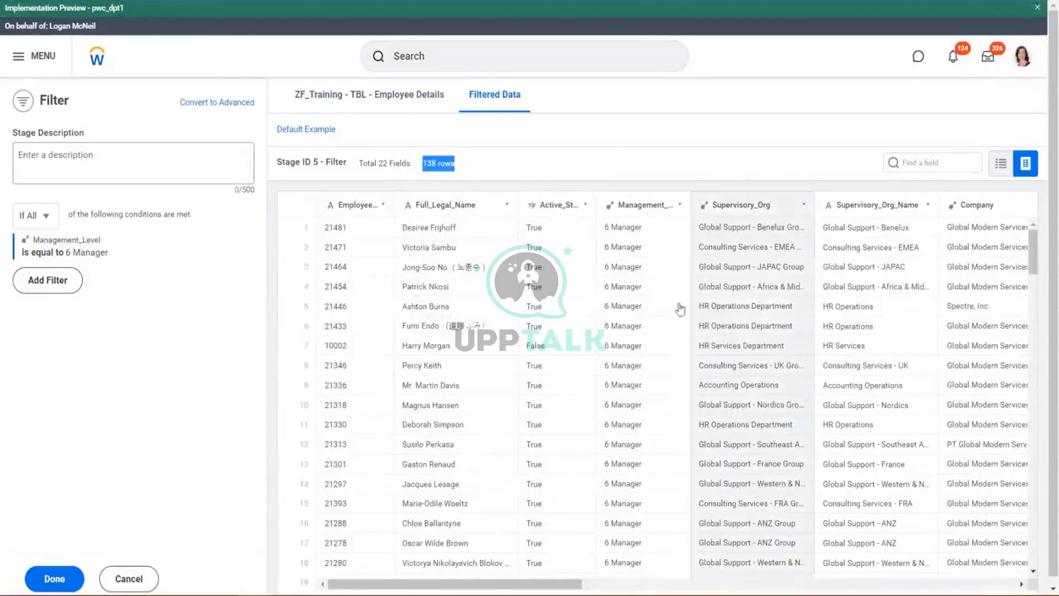
{"action": "left_click_drag", "start_coordinate": [812, 206], "coordinate": [937, 206]}
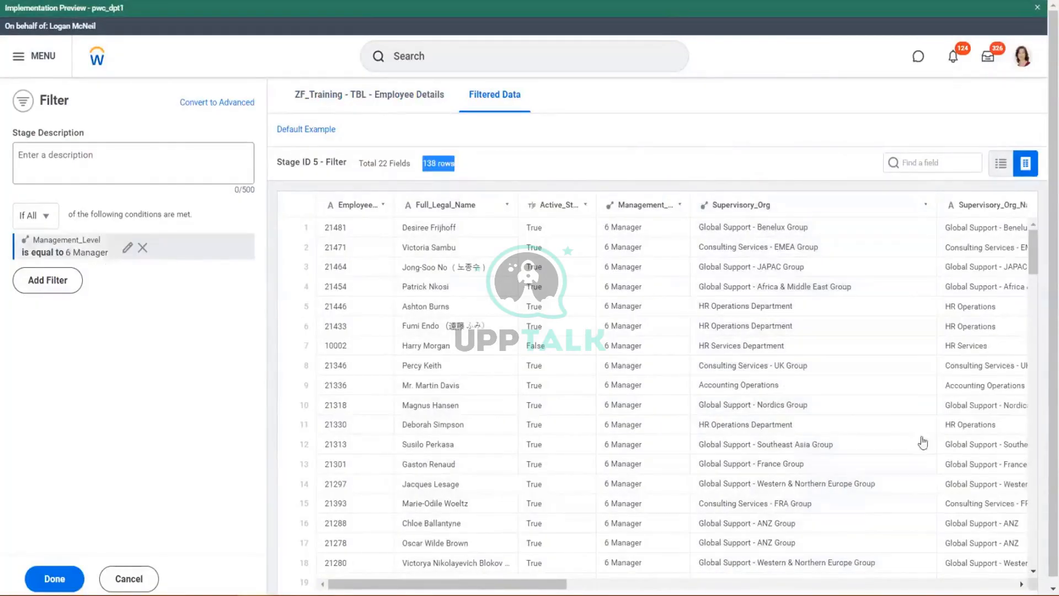
Add a second filter condition, Active_Status is true, and look through the filtered rows
{"action": "left_click", "coordinate": [37, 283]}
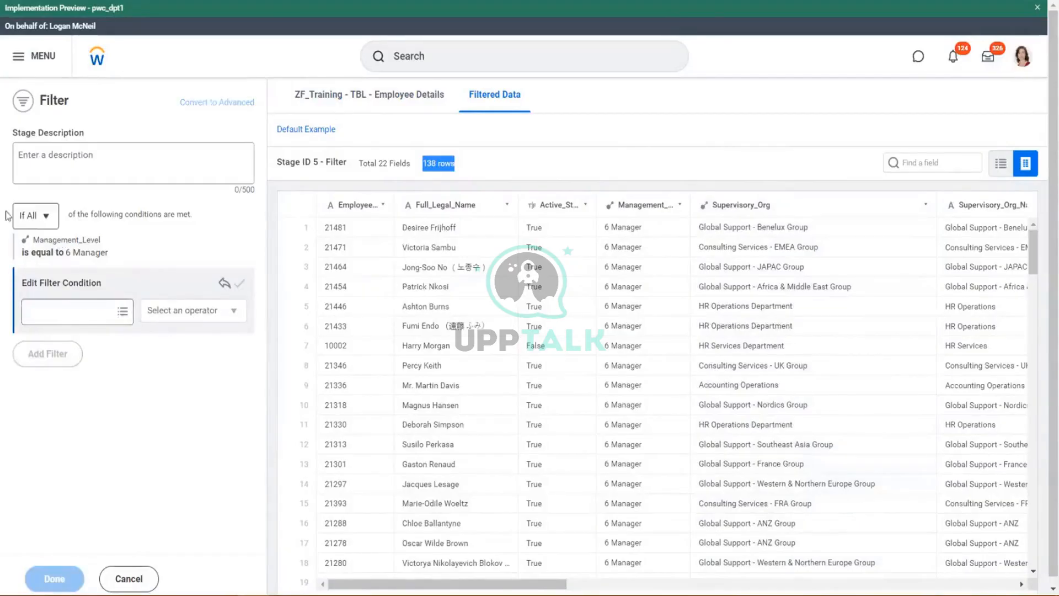
{"action": "left_click_drag", "start_coordinate": [7, 215], "coordinate": [53, 221]}
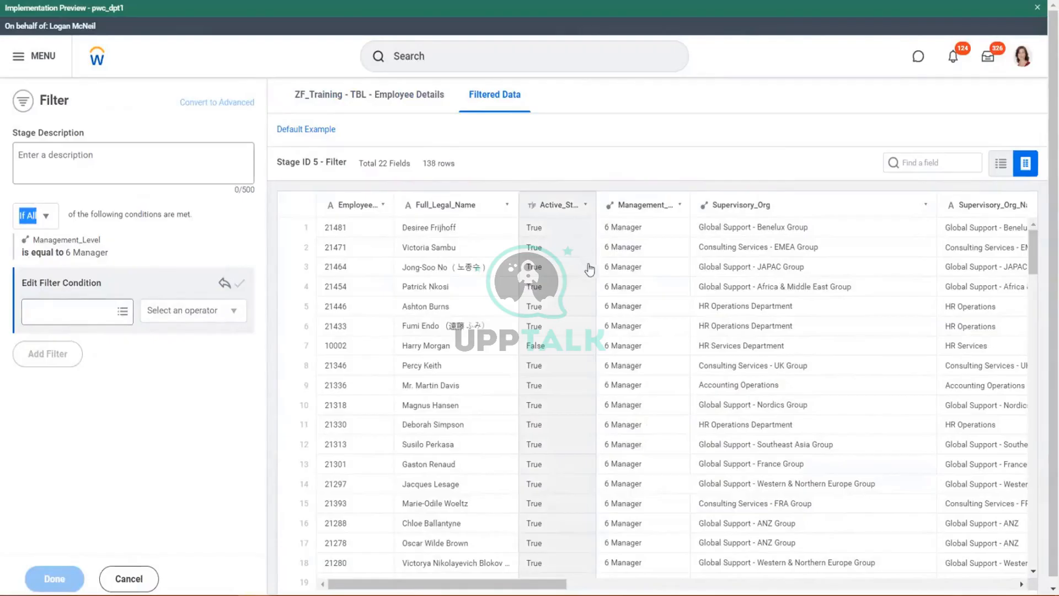
{"action": "left_click", "coordinate": [125, 316]}
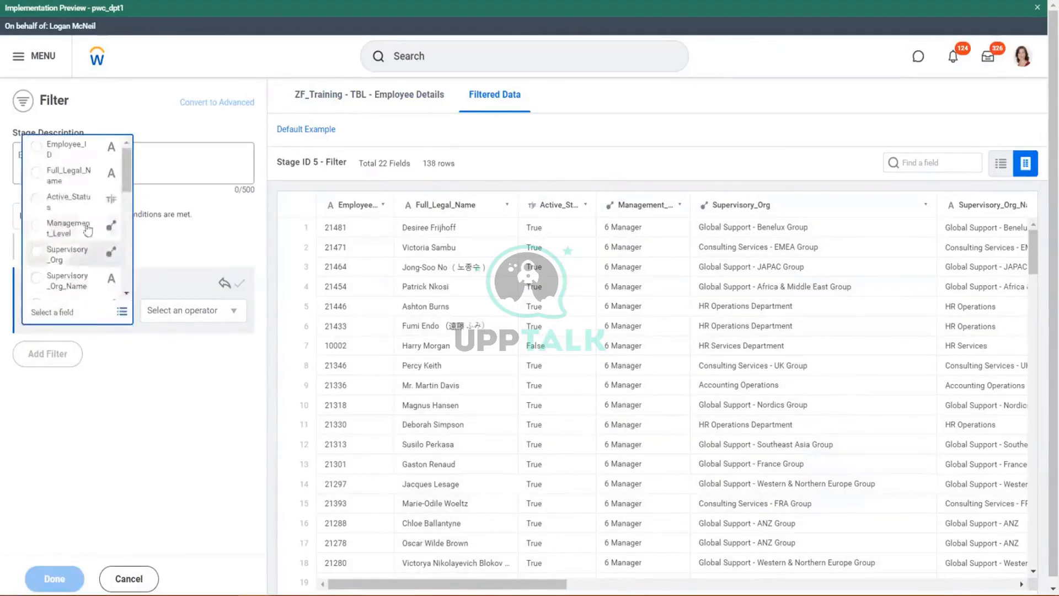
{"action": "left_click", "coordinate": [64, 204]}
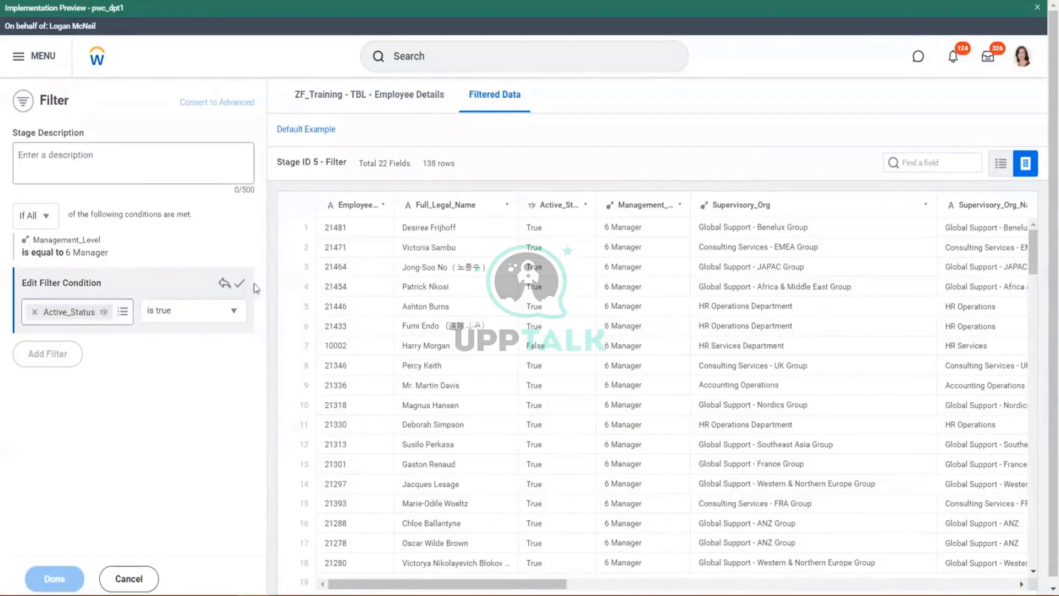
{"action": "left_click", "coordinate": [240, 283]}
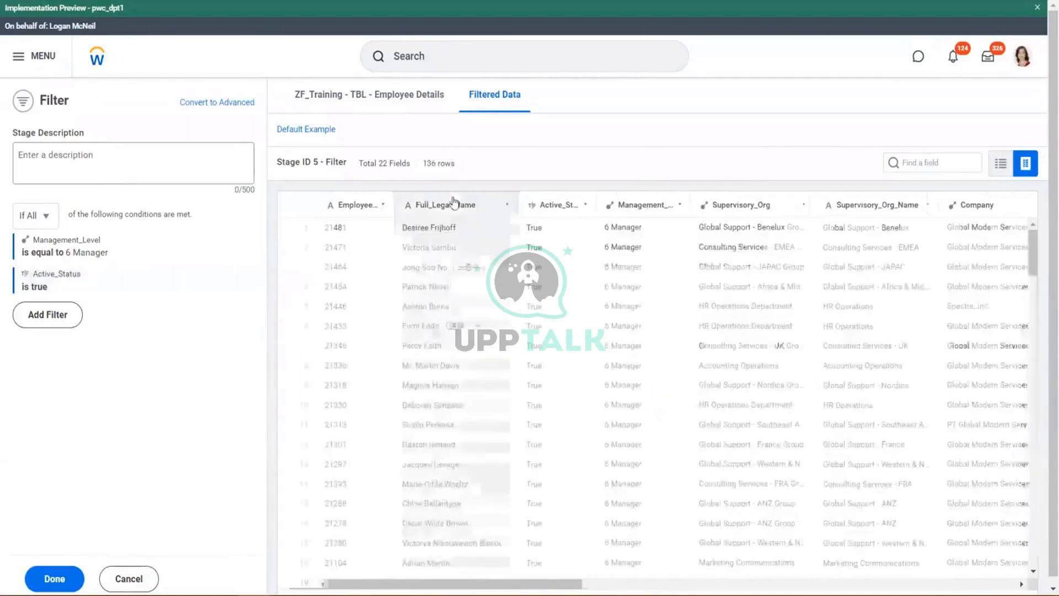
{"action": "left_click_drag", "start_coordinate": [423, 164], "coordinate": [445, 166]}
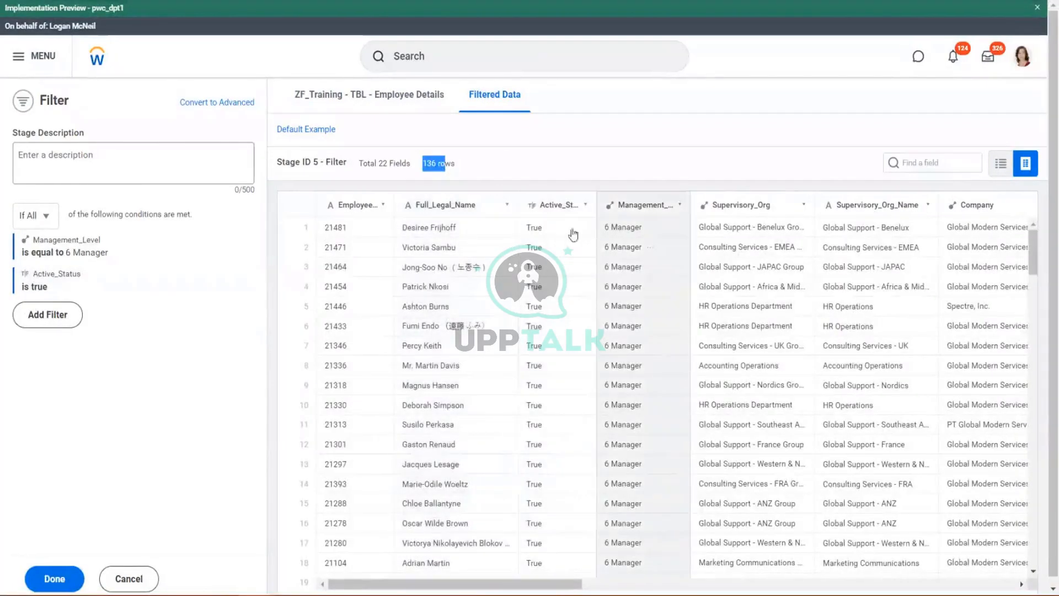
{"action": "scroll", "coordinate": [585, 422], "scroll_direction": "down", "scroll_amount": 1}
{"action": "scroll", "coordinate": [584, 422], "scroll_direction": "down", "scroll_amount": 10}
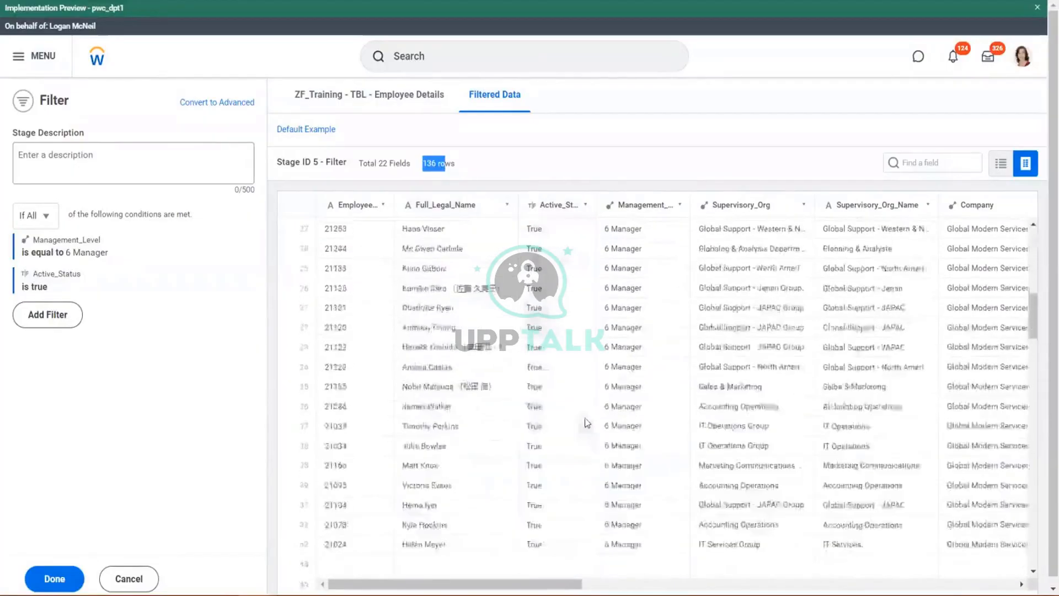
{"action": "scroll", "coordinate": [589, 425], "scroll_direction": "up", "scroll_amount": 10}
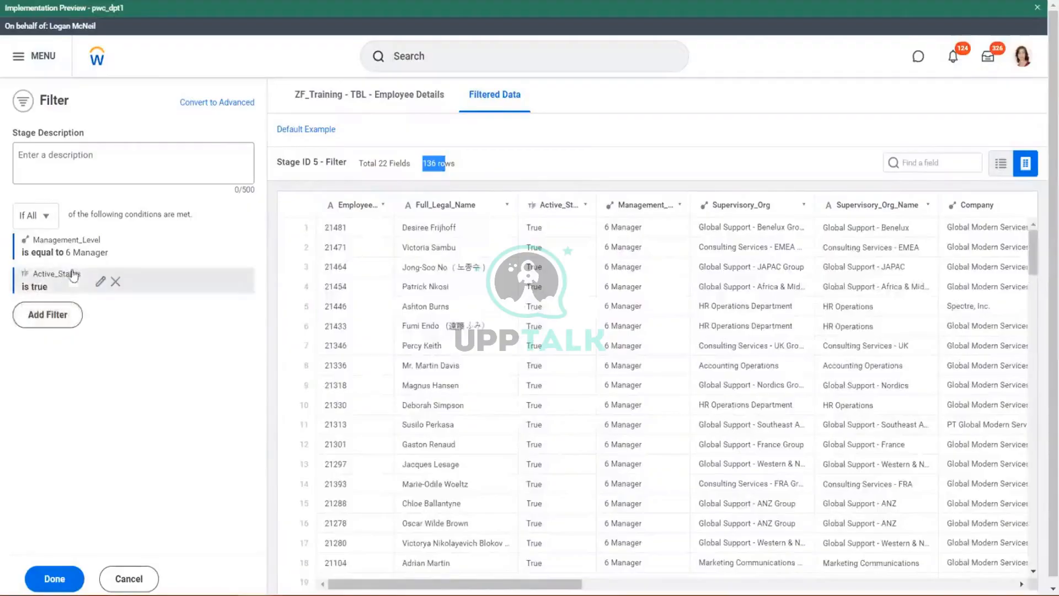
Change the Active_Status filter condition to is false, and discard the Filter stage
{"action": "left_click", "coordinate": [101, 282]}
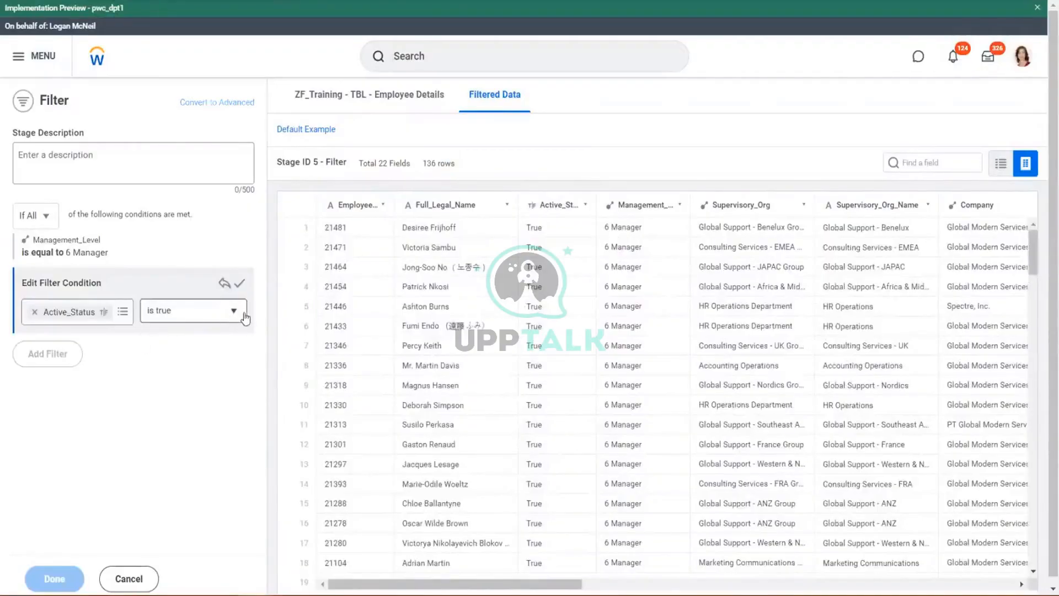
{"action": "left_click", "coordinate": [225, 317]}
{"action": "left_click", "coordinate": [175, 353]}
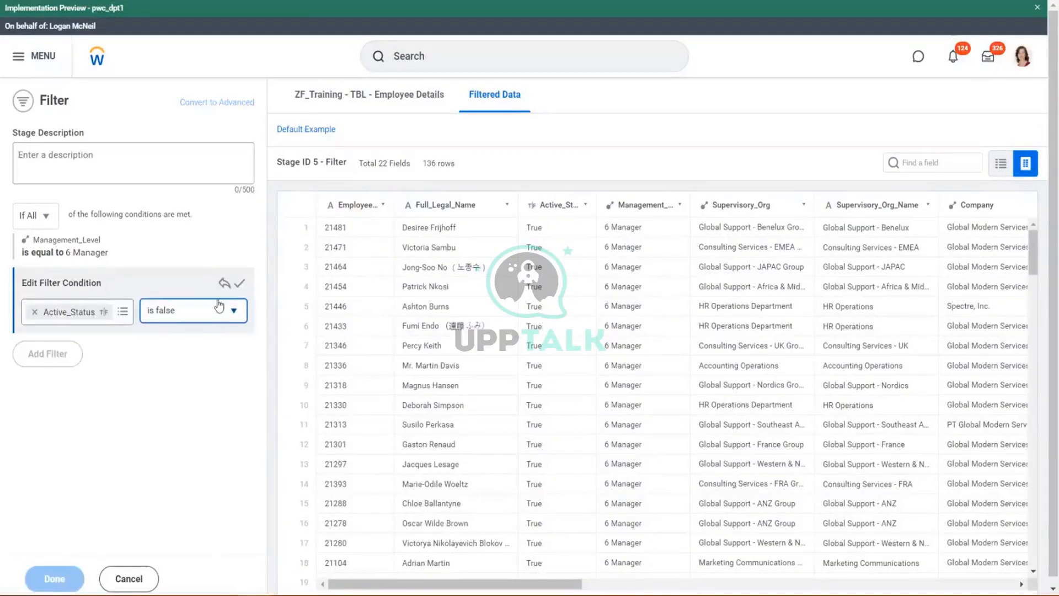
{"action": "left_click", "coordinate": [239, 283]}
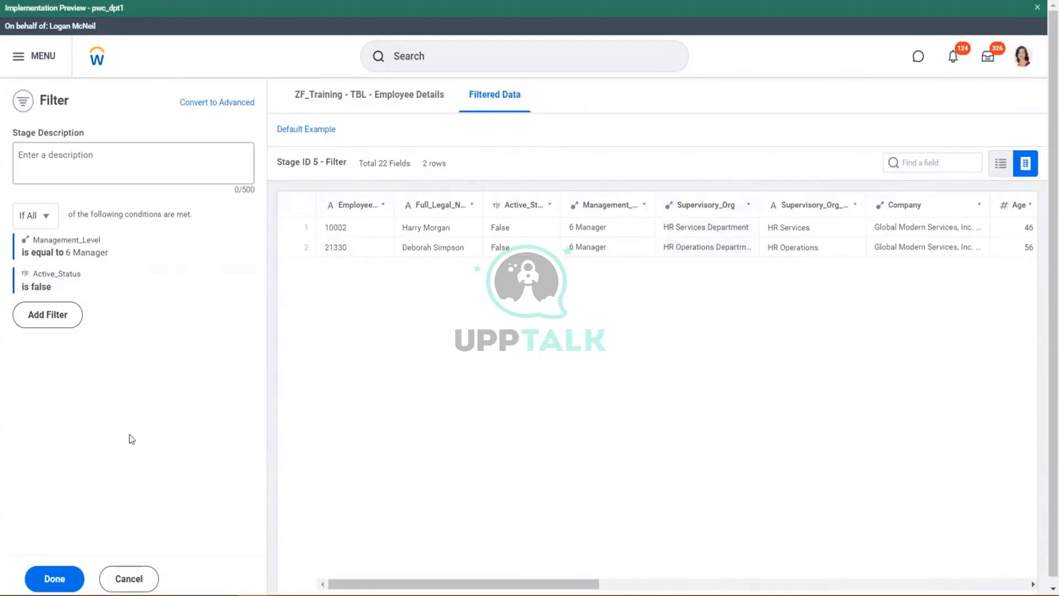
{"action": "left_click", "coordinate": [128, 579]}
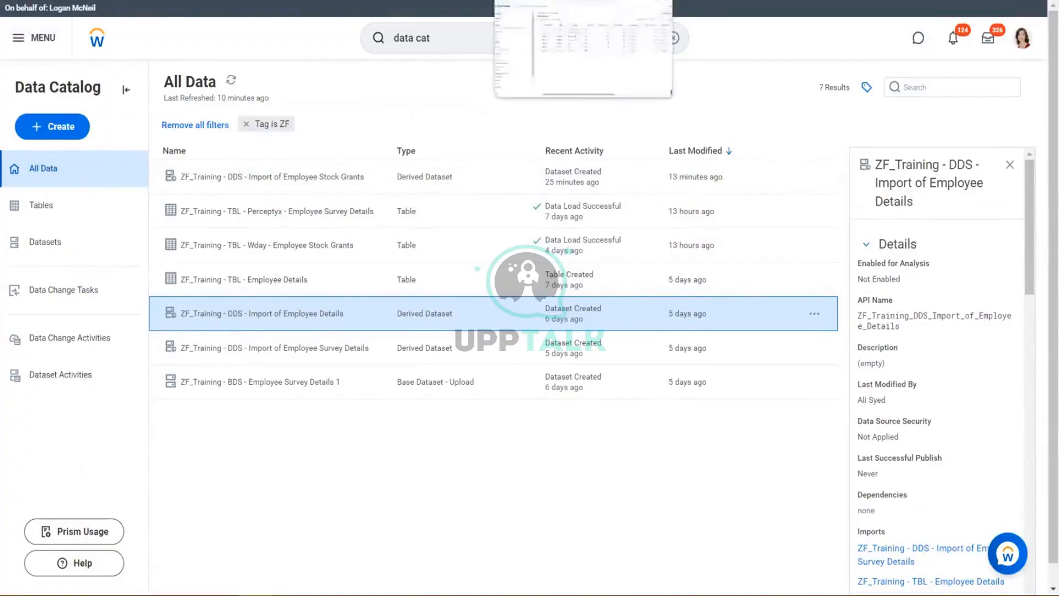
View the catalog details of ZF_Training - TBL - Employee Details, and search for and open the View Custom Report task
{"action": "left_click", "coordinate": [289, 282]}
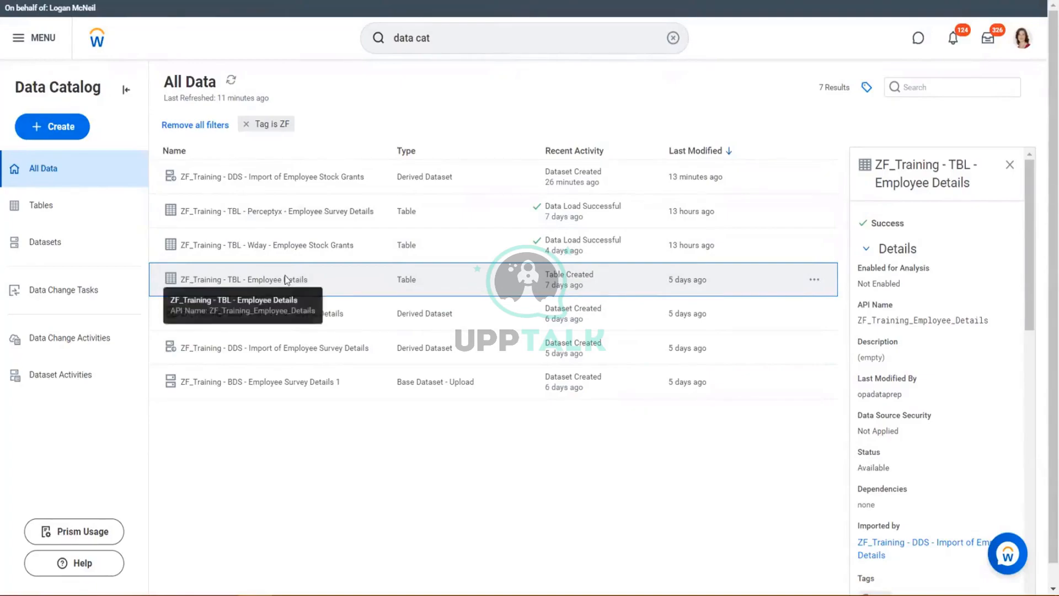
{"action": "left_click", "coordinate": [408, 0]}
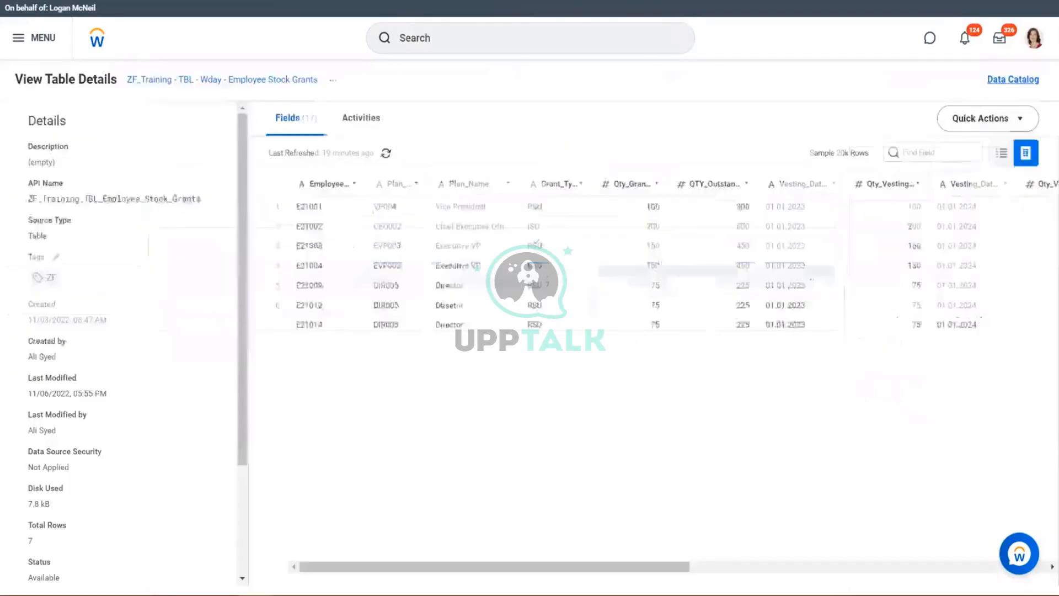
{"action": "left_click", "coordinate": [429, 38]}
{"action": "type", "text": "plom"}
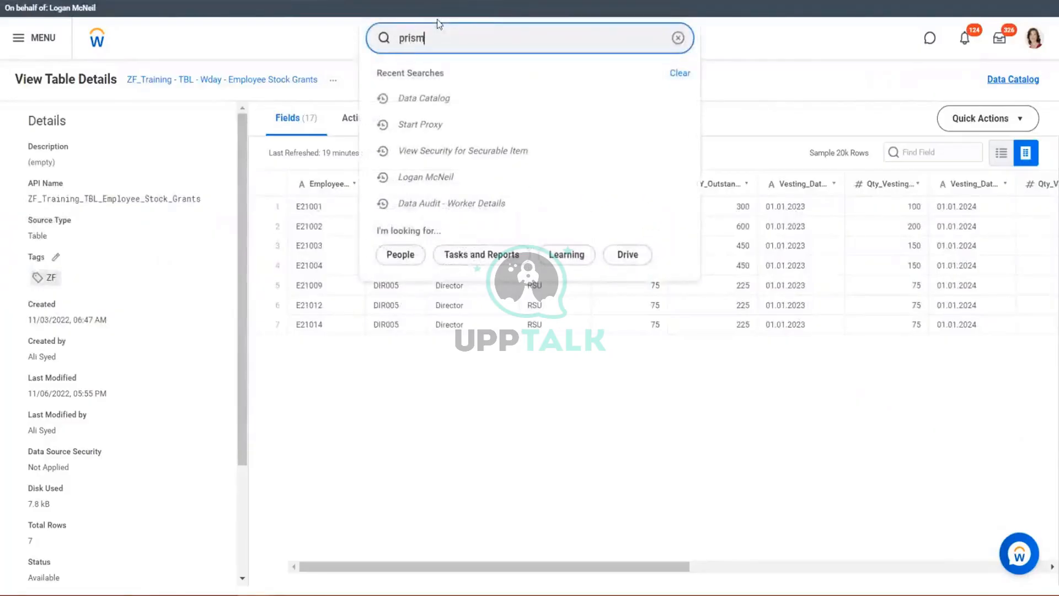
{"action": "key", "text": "BackSpace"}
{"action": "key", "text": "BackSpace"}
{"action": "key", "text": "BackSpace"}
{"action": "key", "text": "BackSpace"}
{"action": "type", "text": "rd:pri"}
{"action": "key", "text": "BackSpace"}
{"action": "key", "text": "BackSpace"}
{"action": "key", "text": "BackSpace"}
{"action": "key", "text": "BackSpace"}
{"action": "key", "text": "BackSpace"}
{"action": "key", "text": "BackSpace"}
{"action": "type", "text": "view cu"}
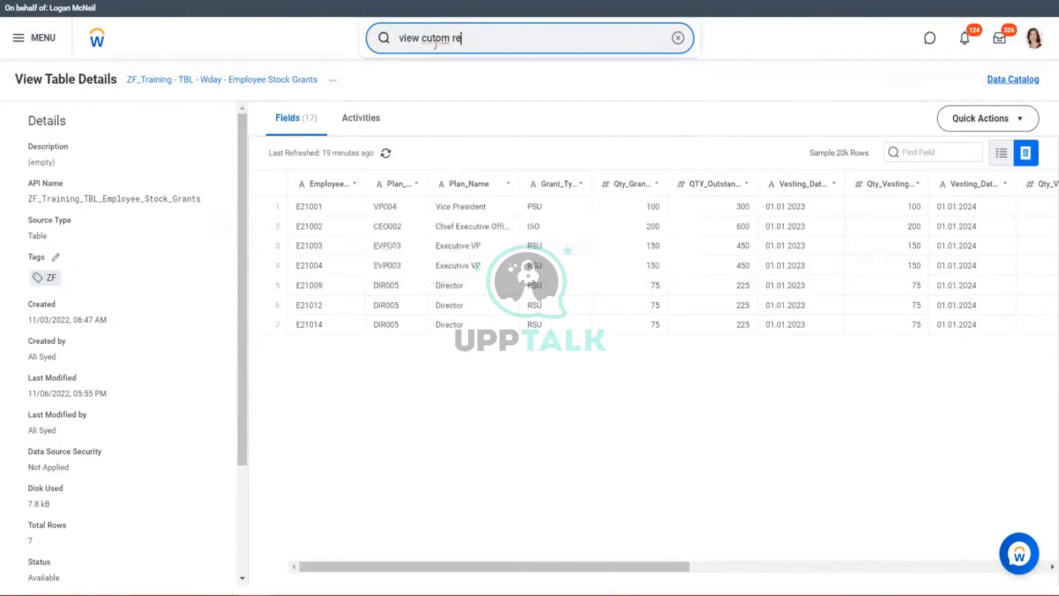
{"action": "type", "text": "s"}
{"action": "left_click", "coordinate": [449, 77]}
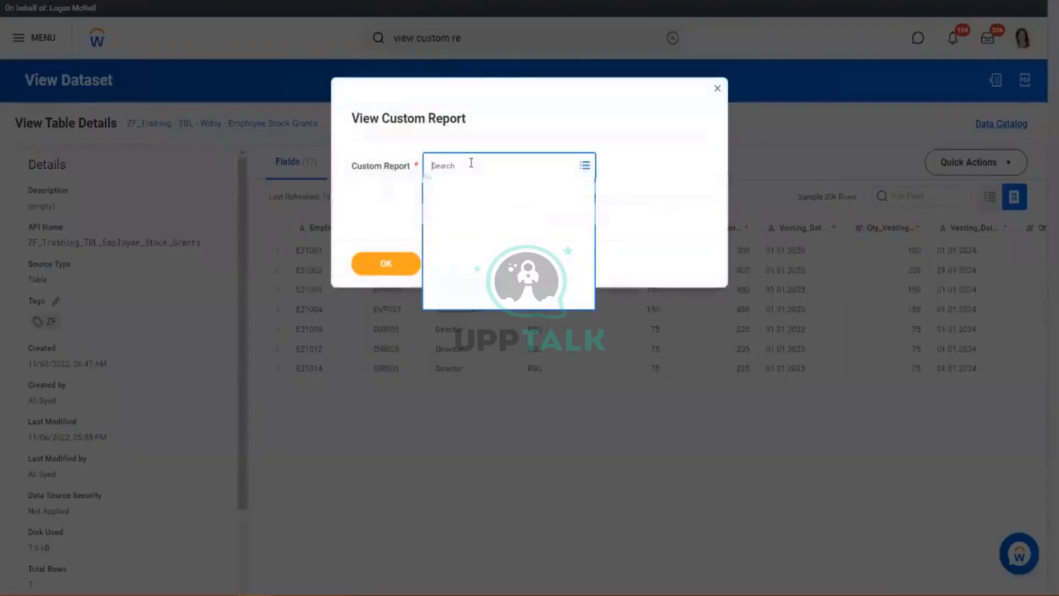
Find the custom report Prism - Employee Reviews among the prism reports and look through its definition
{"action": "type", "text": "prism"}
{"action": "key", "text": "Return"}
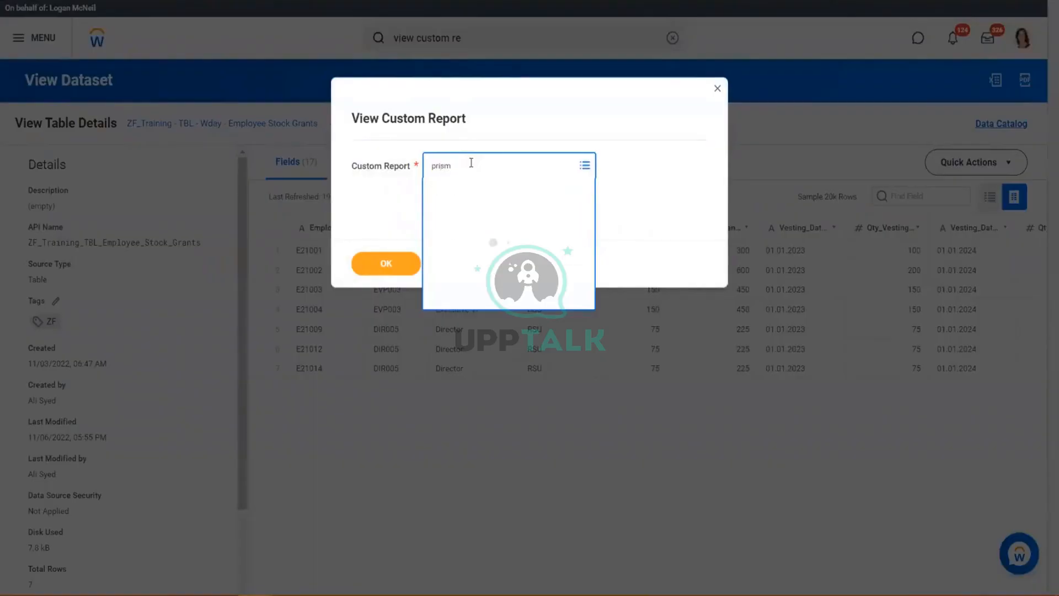
{"action": "left_click", "coordinate": [528, 244]}
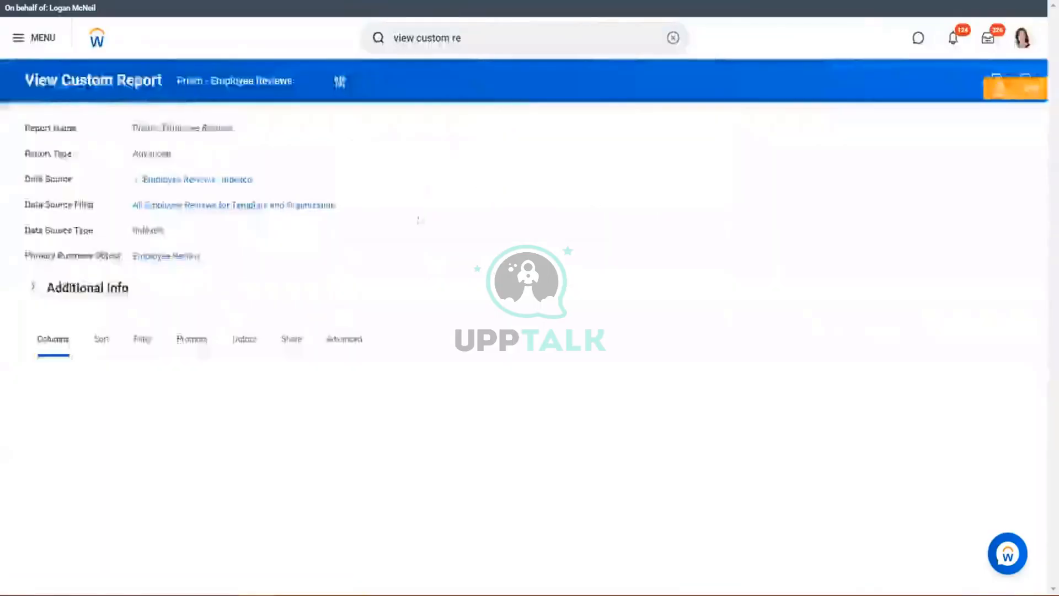
{"action": "scroll", "coordinate": [416, 267], "scroll_direction": "down", "scroll_amount": 2}
{"action": "scroll", "coordinate": [240, 312], "scroll_direction": "up", "scroll_amount": 2}
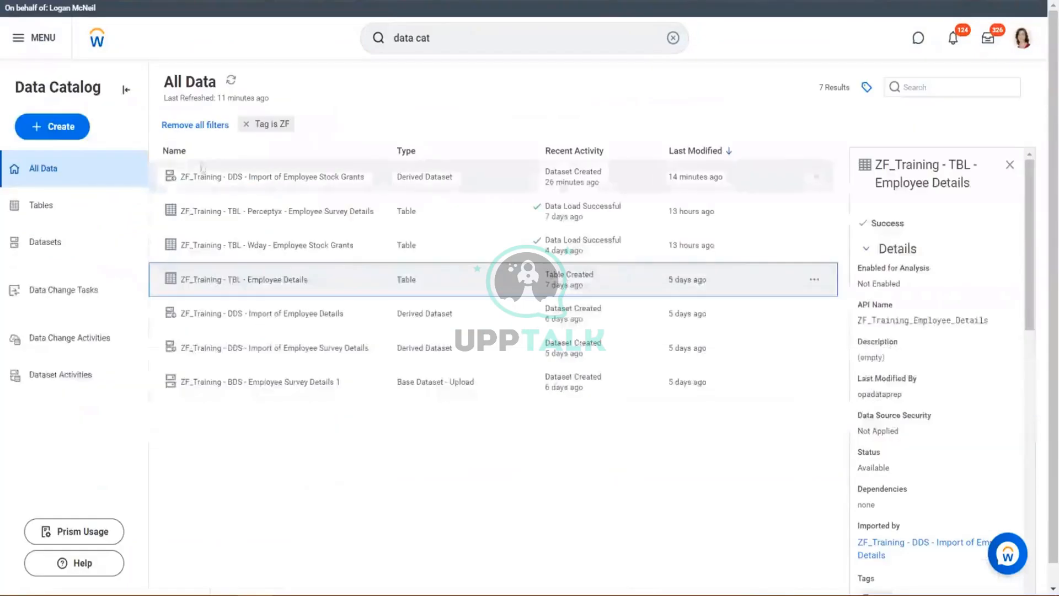
Start a new table from the Data Catalog, and save the transformations of ZF_Training - DDS - Import of Employee Details
{"action": "left_click", "coordinate": [39, 125]}
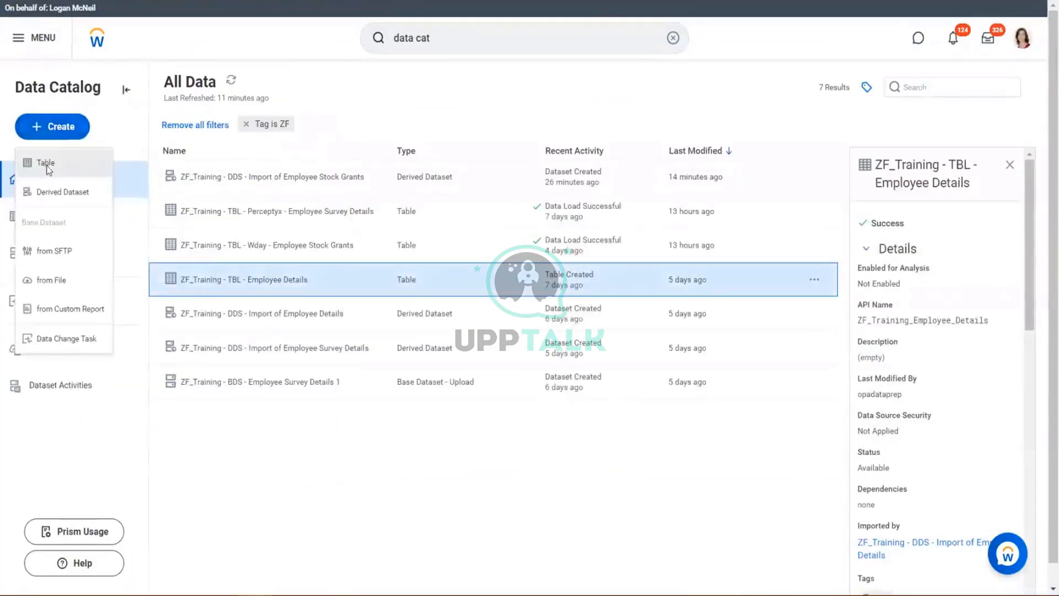
{"action": "left_click", "coordinate": [59, 162]}
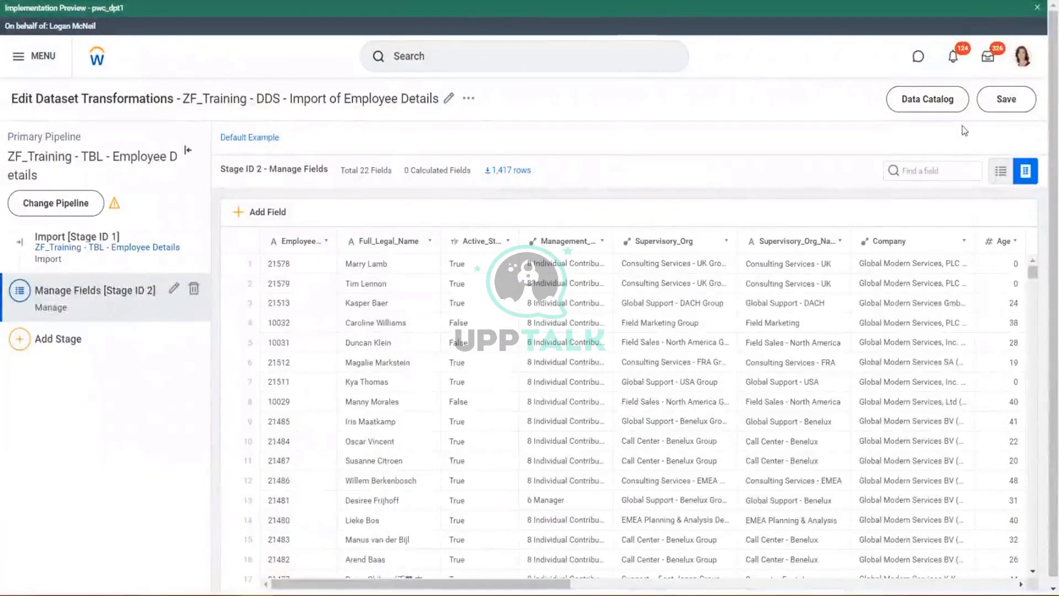
{"action": "left_click", "coordinate": [1001, 102]}
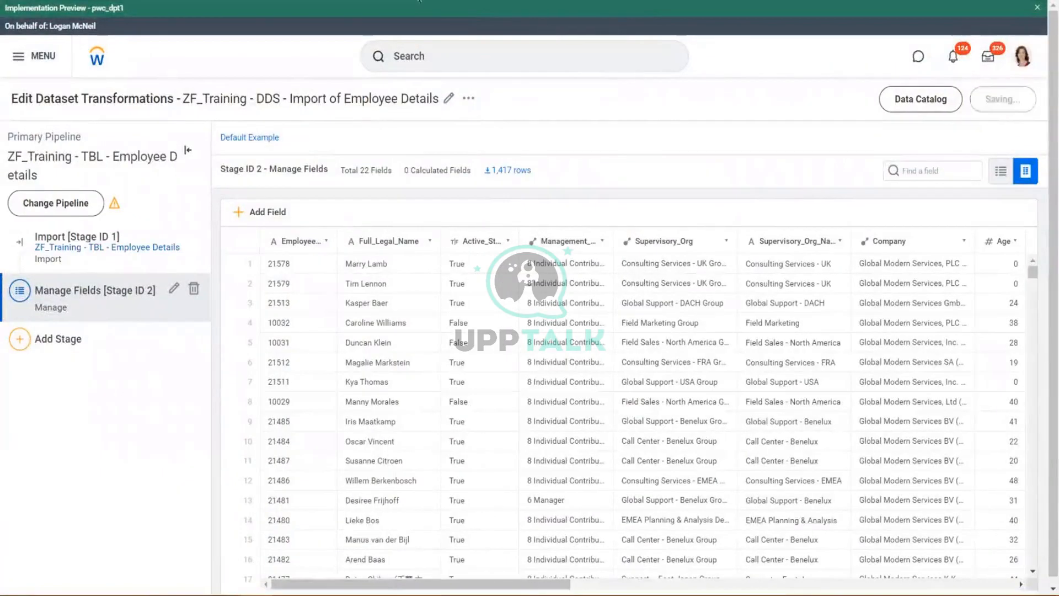
{"action": "left_click", "coordinate": [932, 100]}
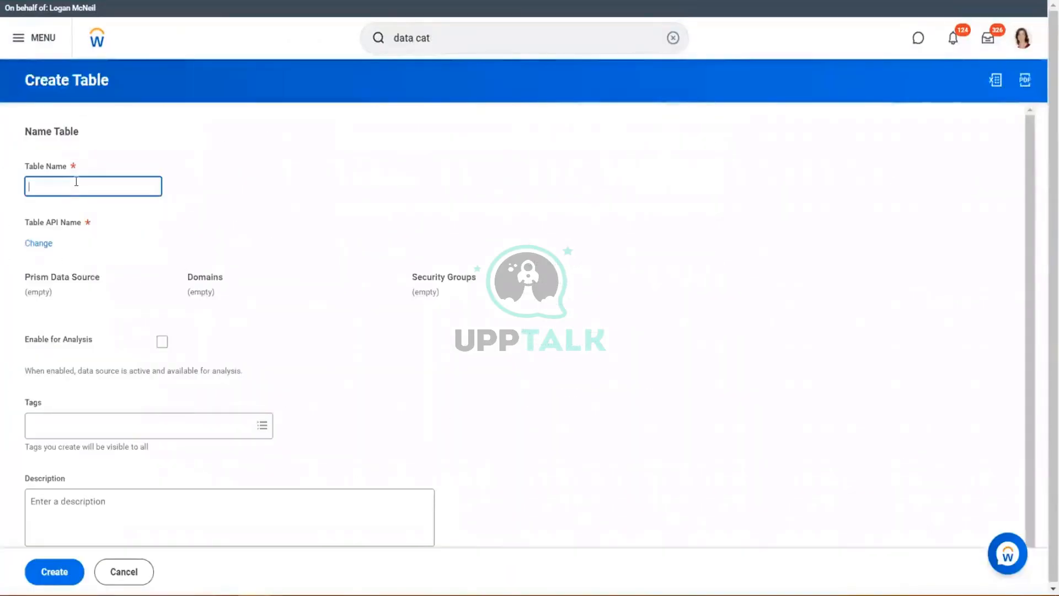
Name the new table ZF_Training - TBL - Wday - Employee Performance Details
{"action": "type", "text": "ZF"}
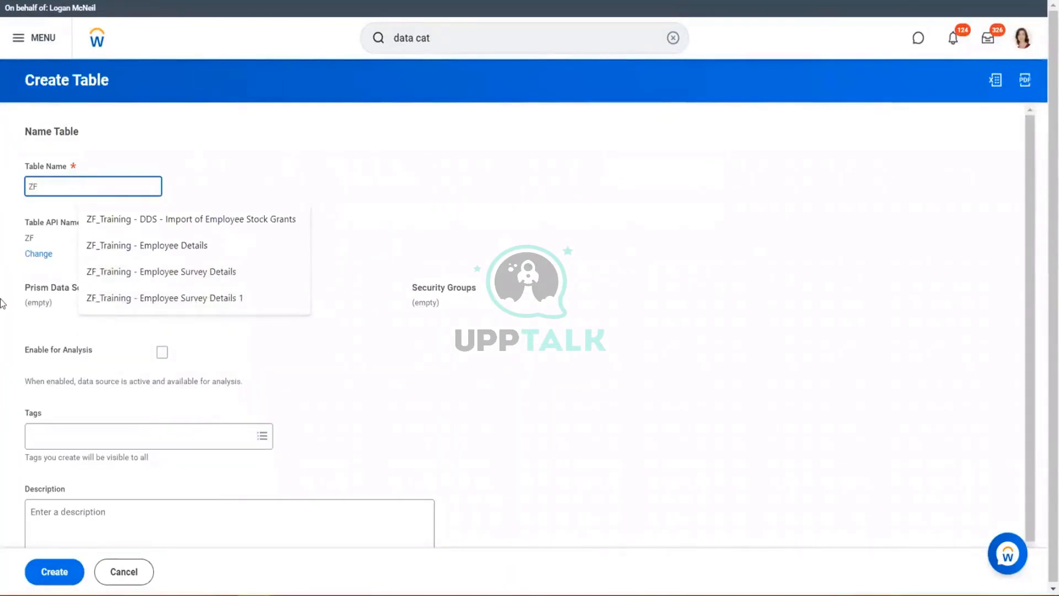
{"action": "key", "text": "Down"}
{"action": "key", "text": "Down"}
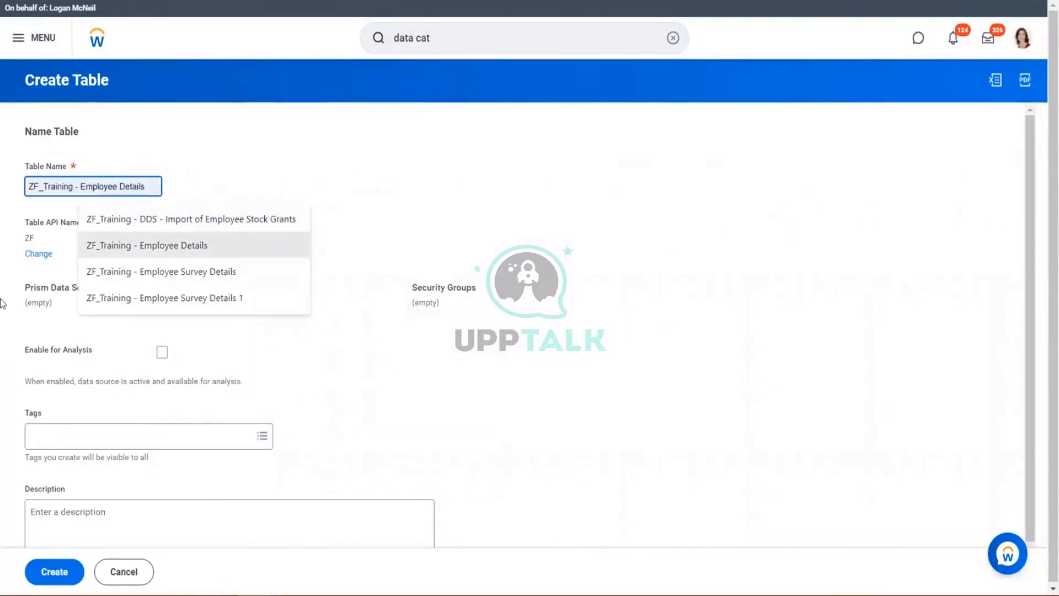
{"action": "key", "text": "Return"}
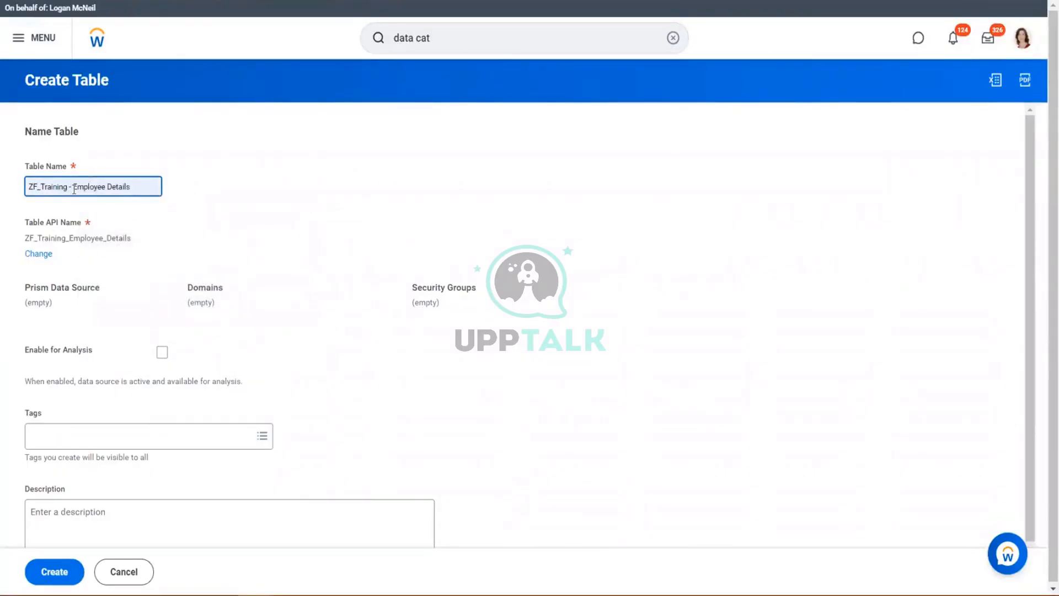
{"action": "type", "text": "TBL - "}
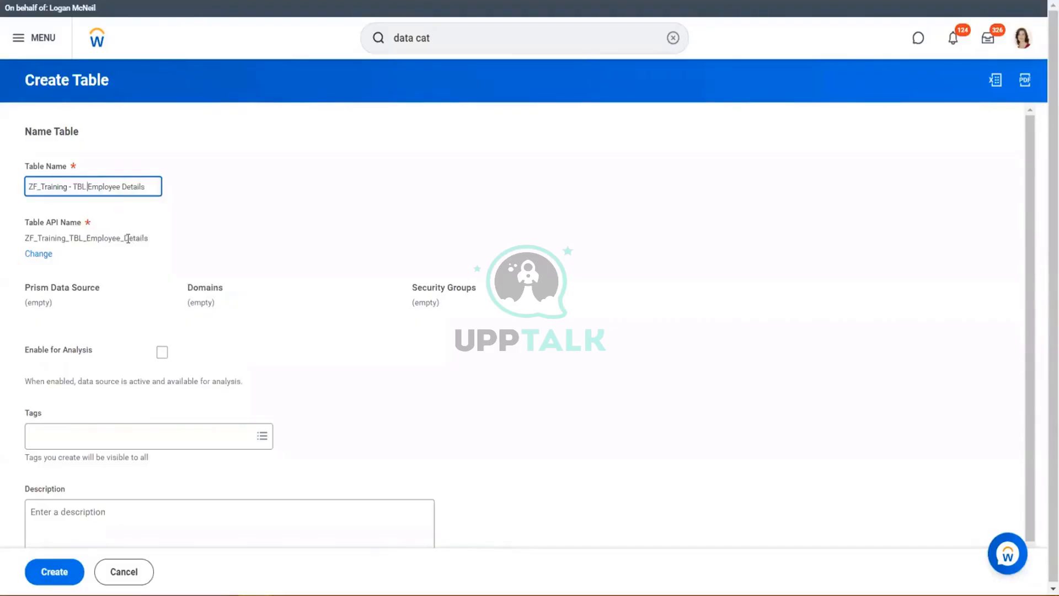
{"action": "type", "text": "W"}
{"action": "type", "text": "day "}
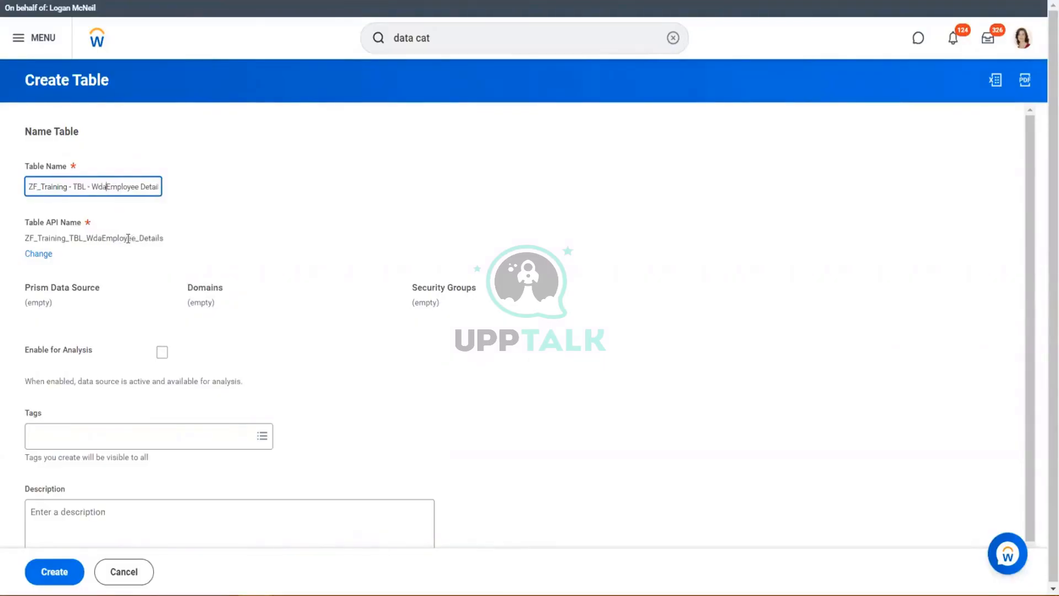
{"action": "type", "text": "-"}
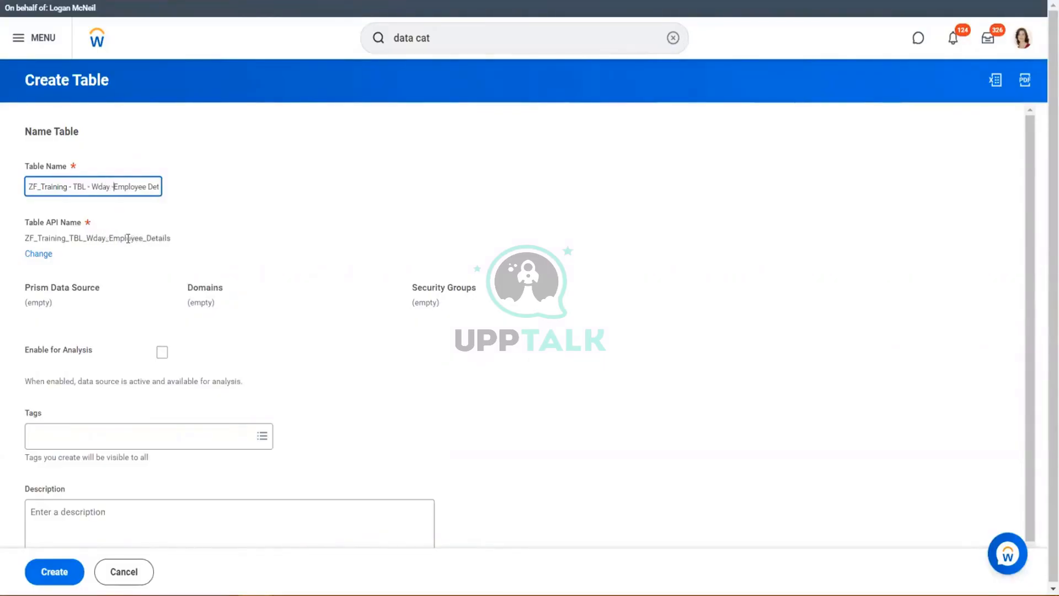
{"action": "key", "text": "Right"}
{"action": "key", "text": "Right"}
{"action": "key", "text": "Right"}
{"action": "key", "text": "BackSpace"}
{"action": "key", "text": "BackSpace"}
{"action": "key", "text": "BackSpace"}
{"action": "key", "text": "BackSpace"}
{"action": "key", "text": "BackSpace"}
{"action": "key", "text": "BackSpace"}
{"action": "key", "text": "BackSpace"}
{"action": "type", "text": "Perform"}
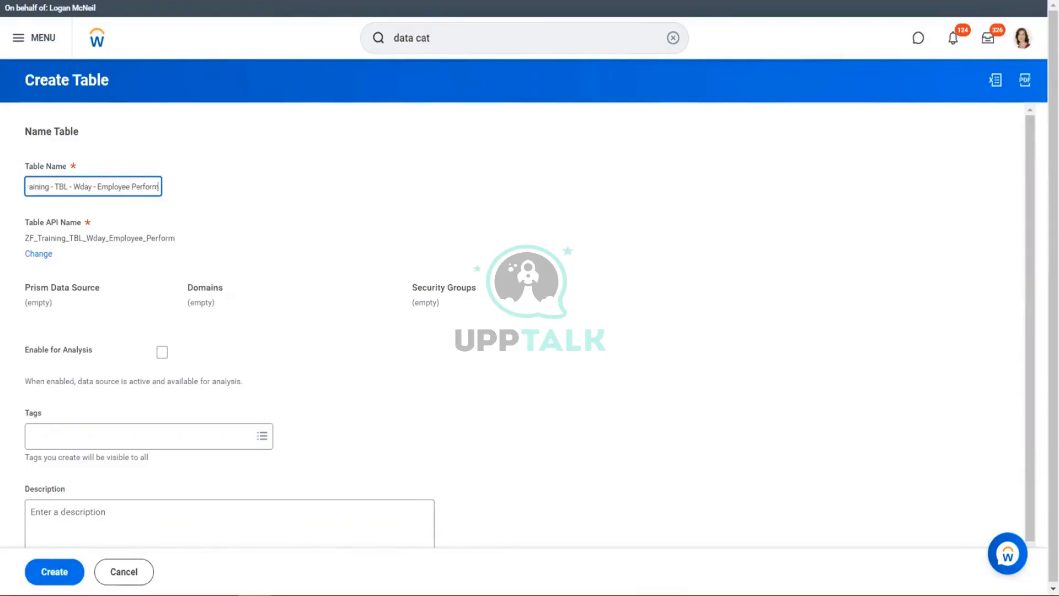
{"action": "type", "text": "ance Detai"}
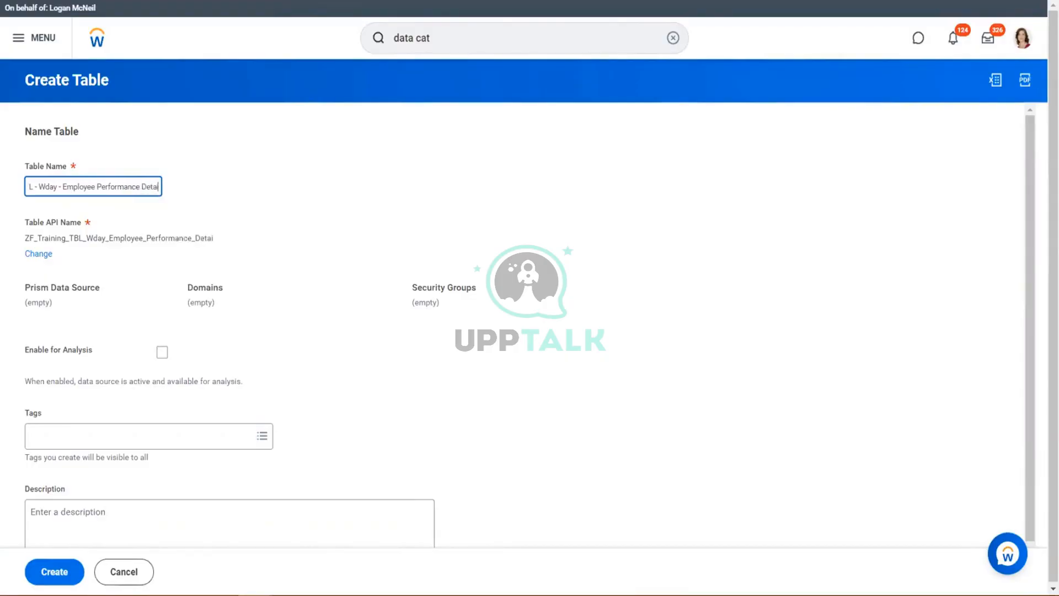
{"action": "type", "text": "ls"}
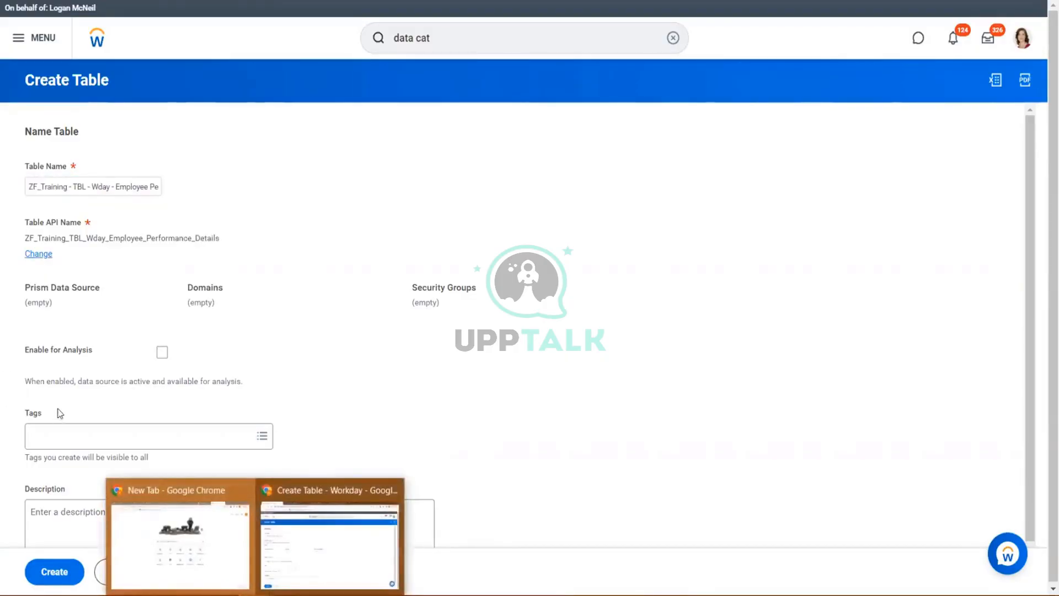
Tag the new table with ZF and continue to the choice of schema source
{"action": "left_click", "coordinate": [45, 429]}
{"action": "type", "text": "zf"}
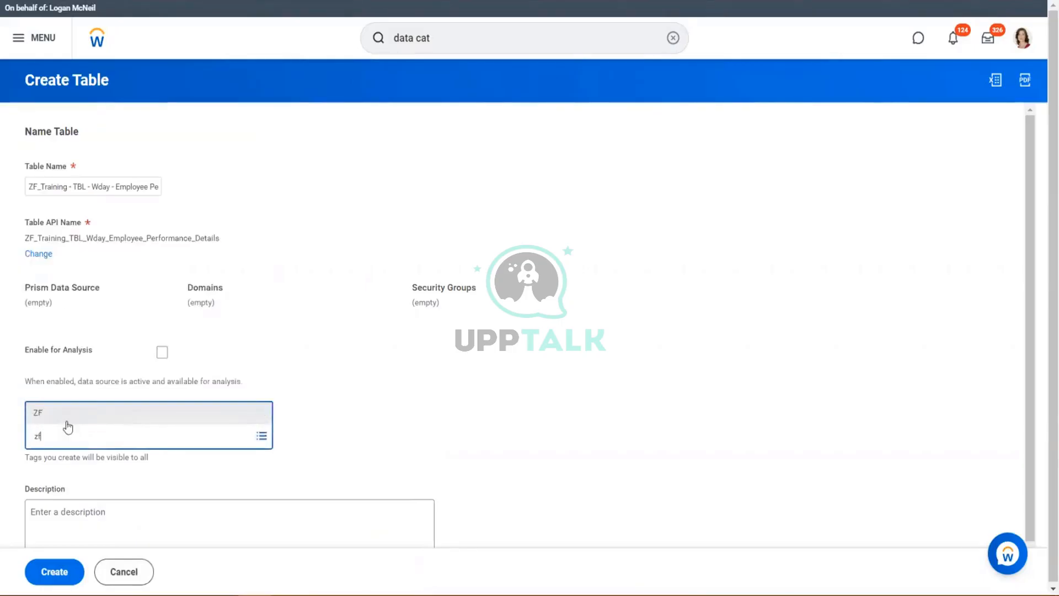
{"action": "left_click", "coordinate": [75, 418]}
{"action": "scroll", "coordinate": [2, 475], "scroll_direction": "down", "scroll_amount": 1}
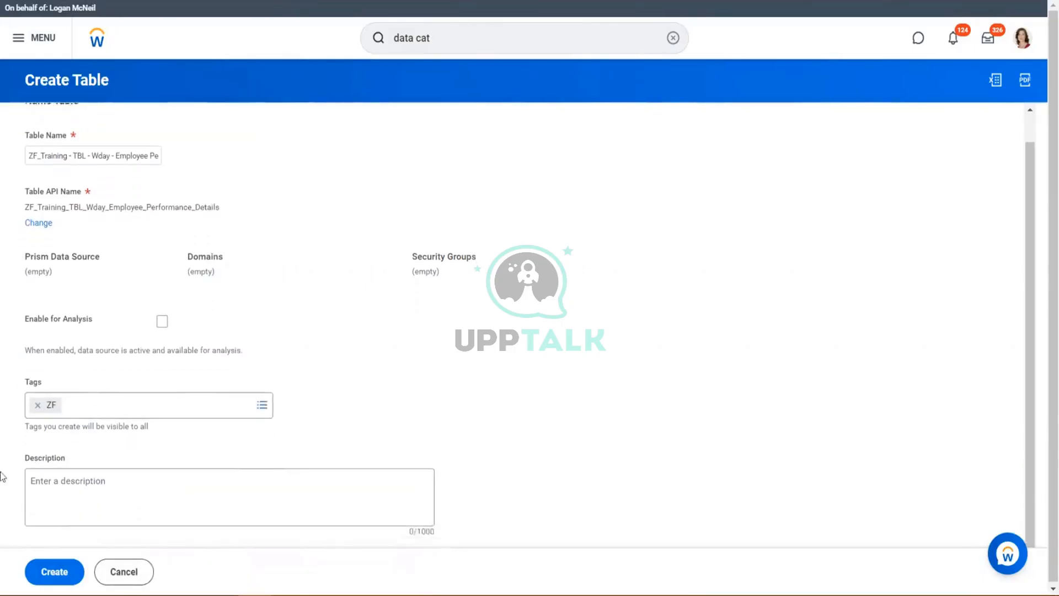
{"action": "left_click", "coordinate": [45, 568]}
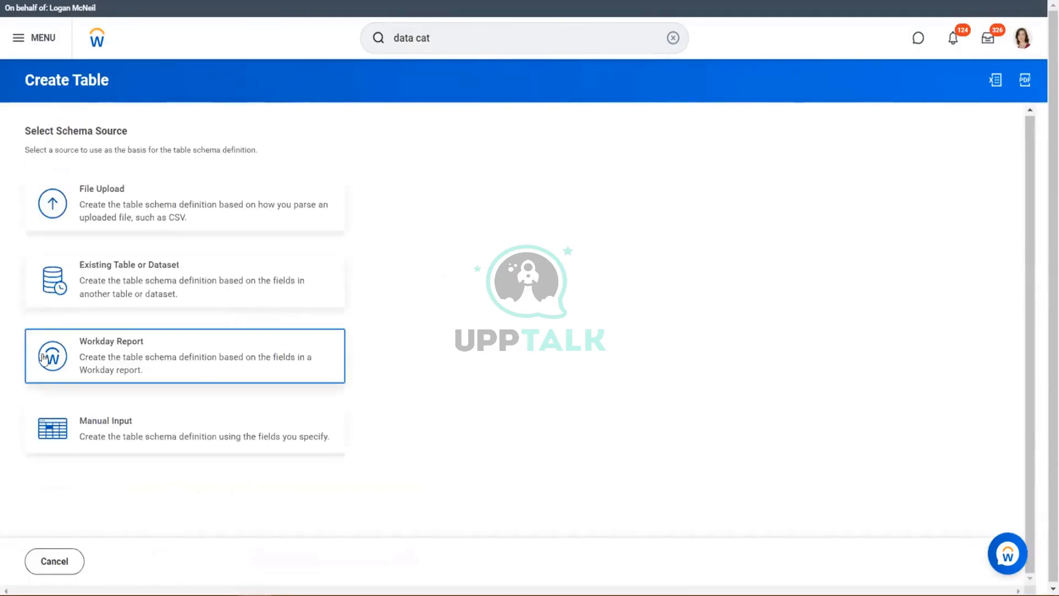
Base the table schema on the Workday report Prism - Employee Reviews and save the table
{"action": "left_click", "coordinate": [267, 370]}
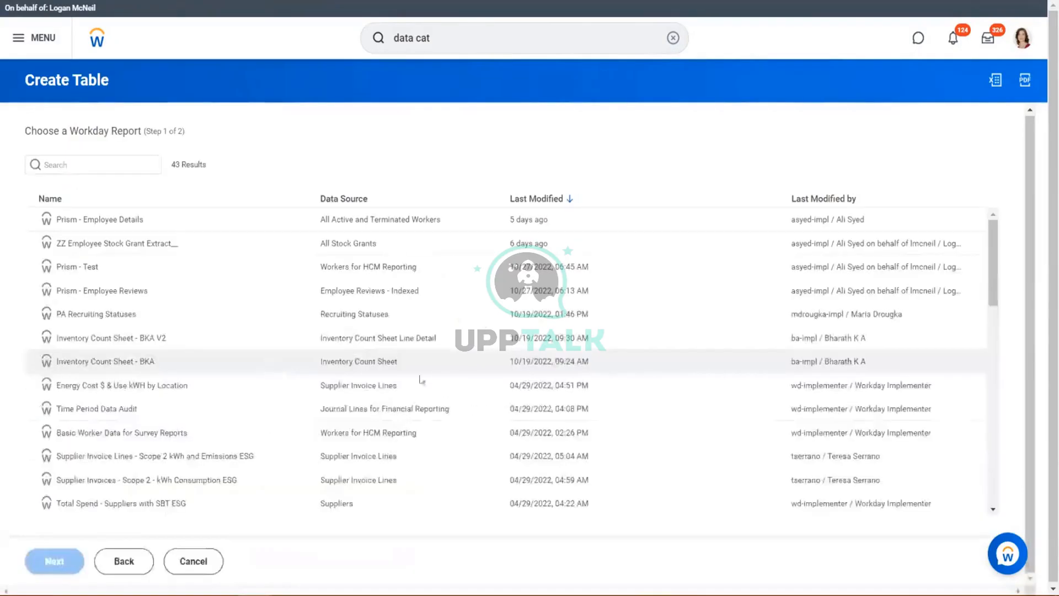
{"action": "left_click", "coordinate": [101, 291]}
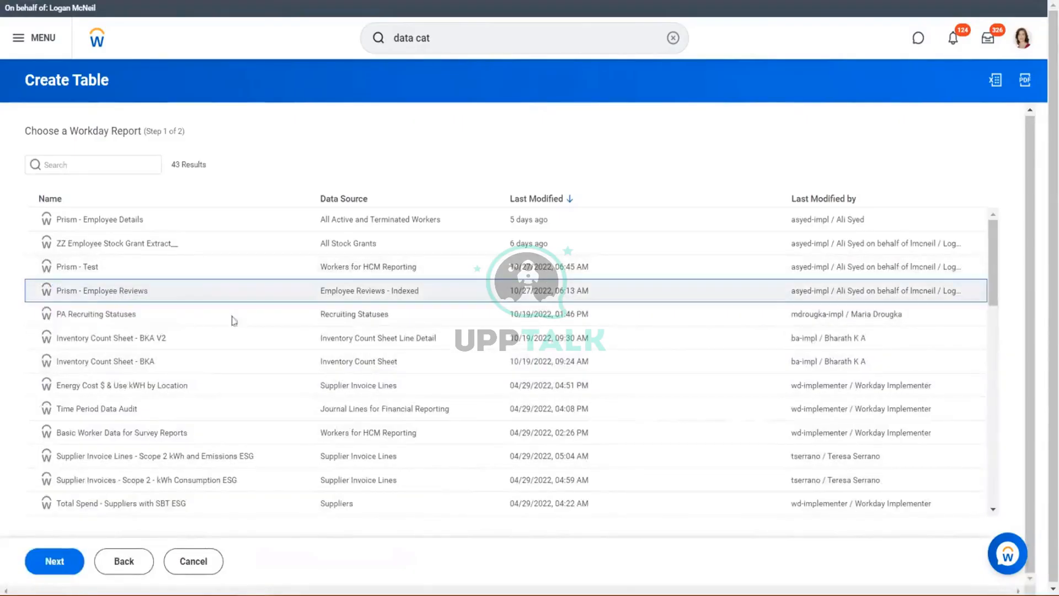
{"action": "left_click", "coordinate": [62, 561]}
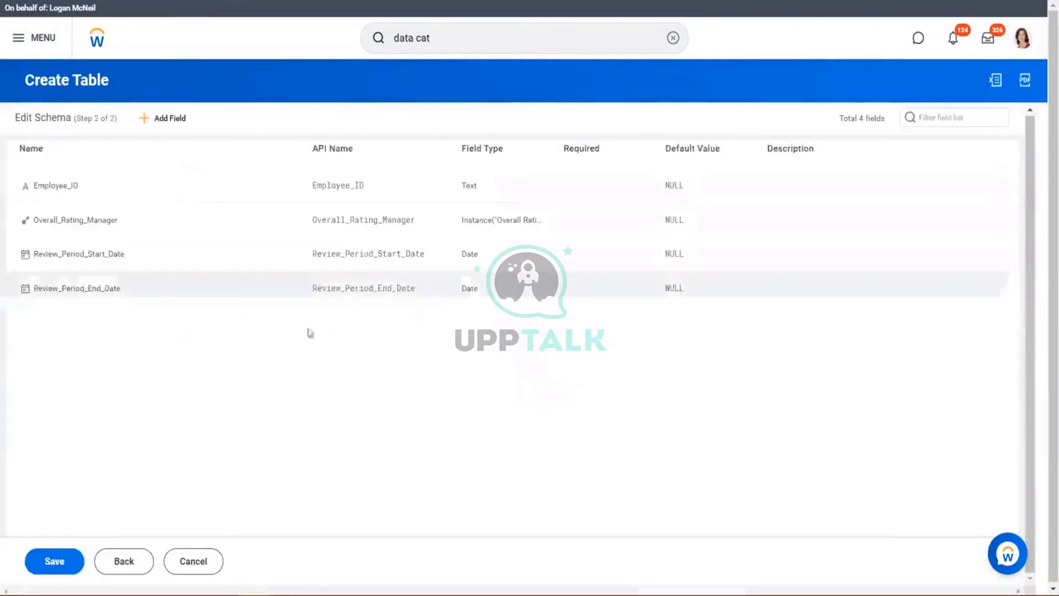
{"action": "left_click", "coordinate": [64, 561]}
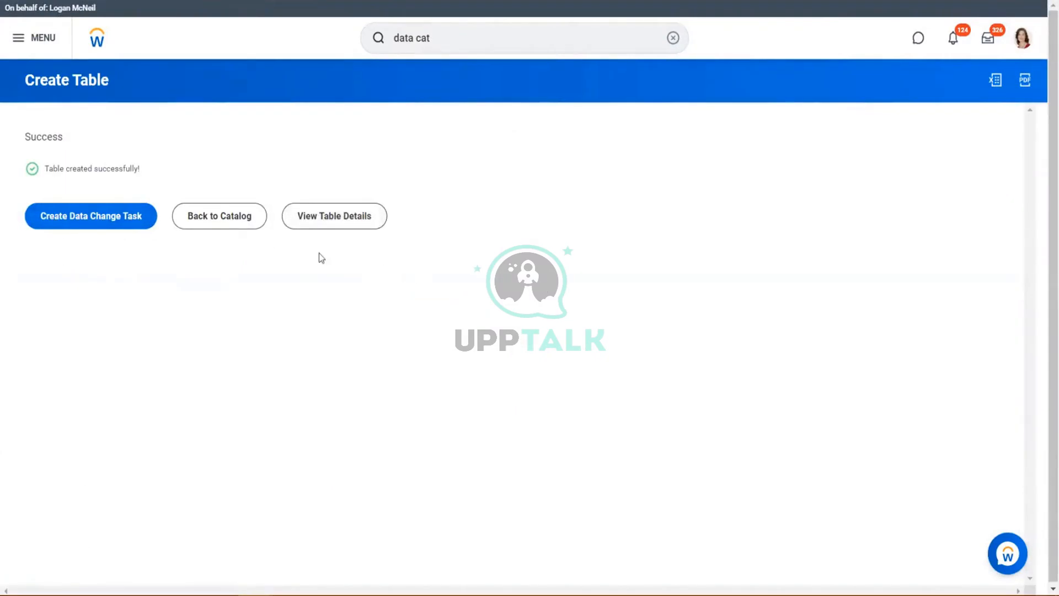
Open the details of the new Employee Performance Details table and start a data change task for it
{"action": "left_click", "coordinate": [202, 212]}
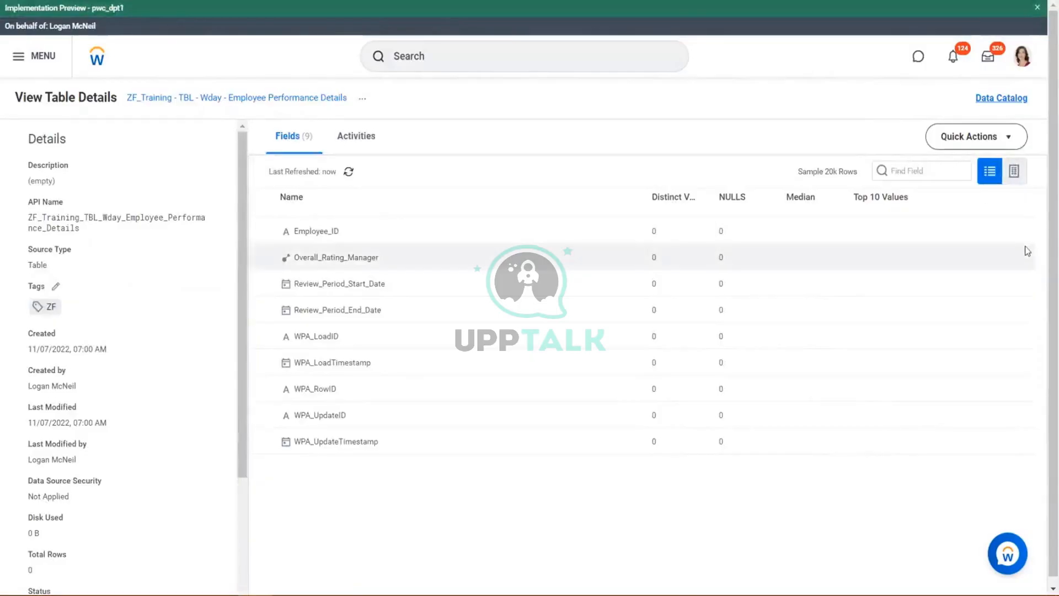
{"action": "left_click", "coordinate": [1008, 139]}
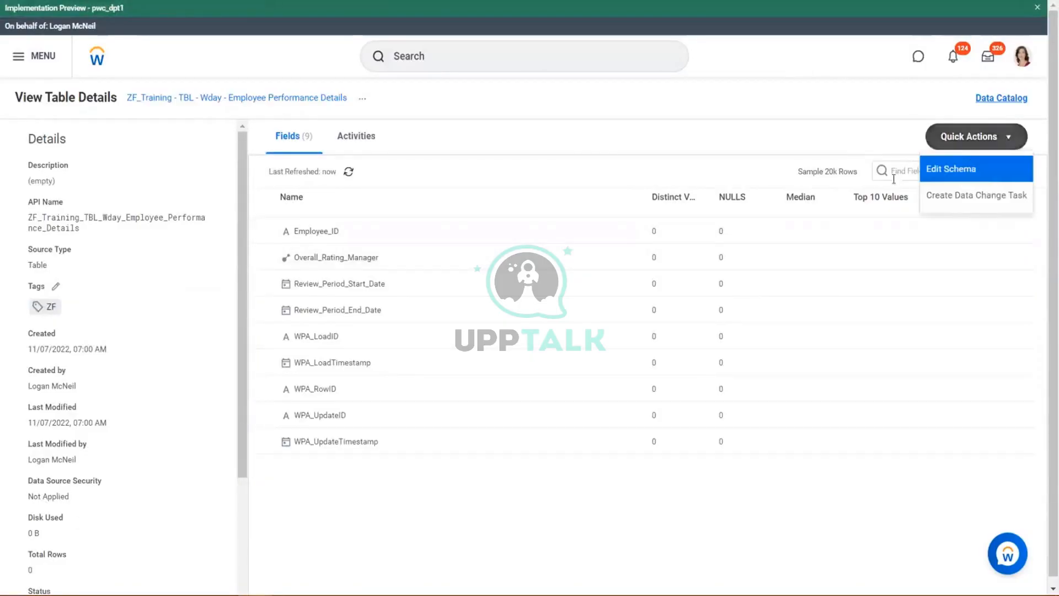
{"action": "left_click", "coordinate": [954, 198]}
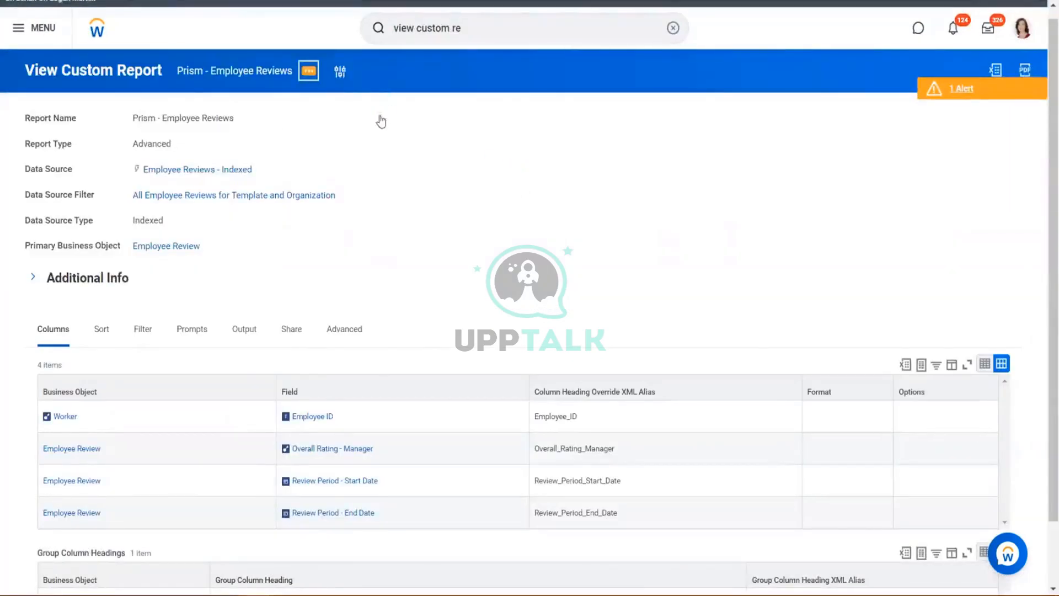
Run the Prism - Employee Reviews custom report and examine its review period start and end date prompts
{"action": "left_click", "coordinate": [308, 71]}
{"action": "mouse_move", "coordinate": [416, 142]}
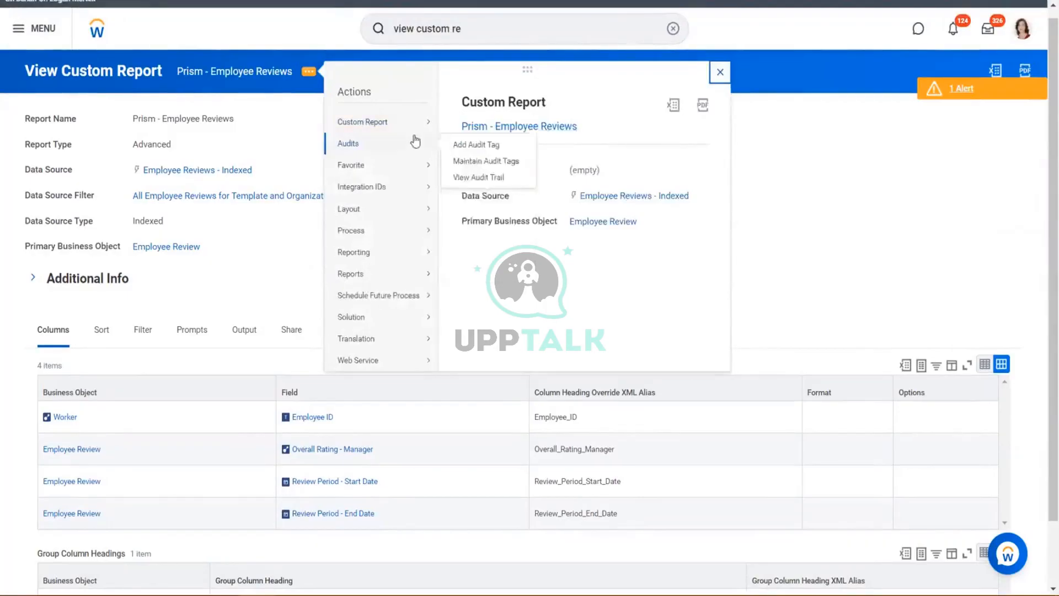
{"action": "mouse_move", "coordinate": [419, 121]}
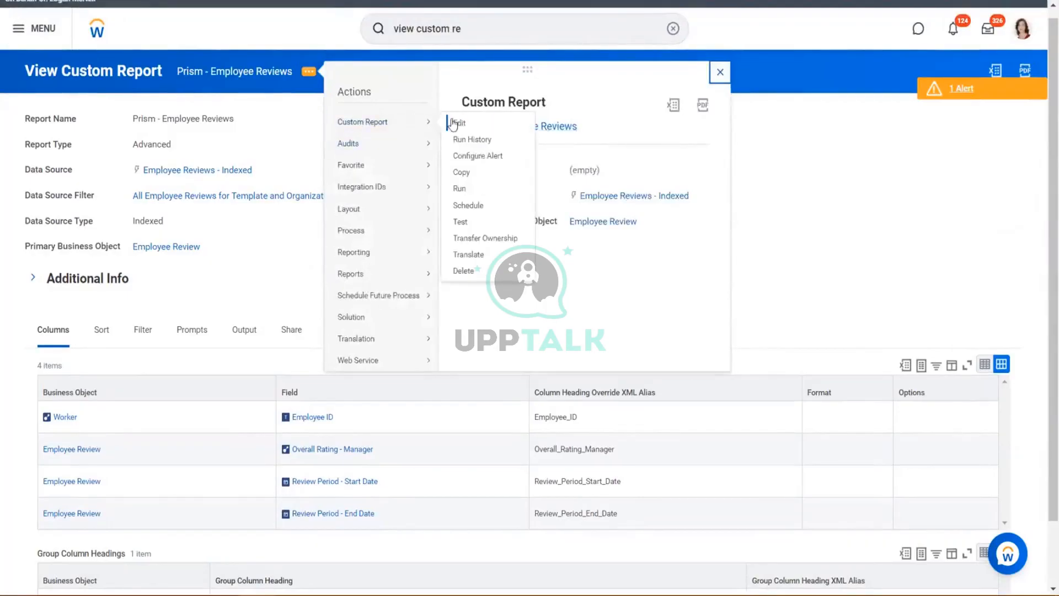
{"action": "left_click", "coordinate": [459, 189]}
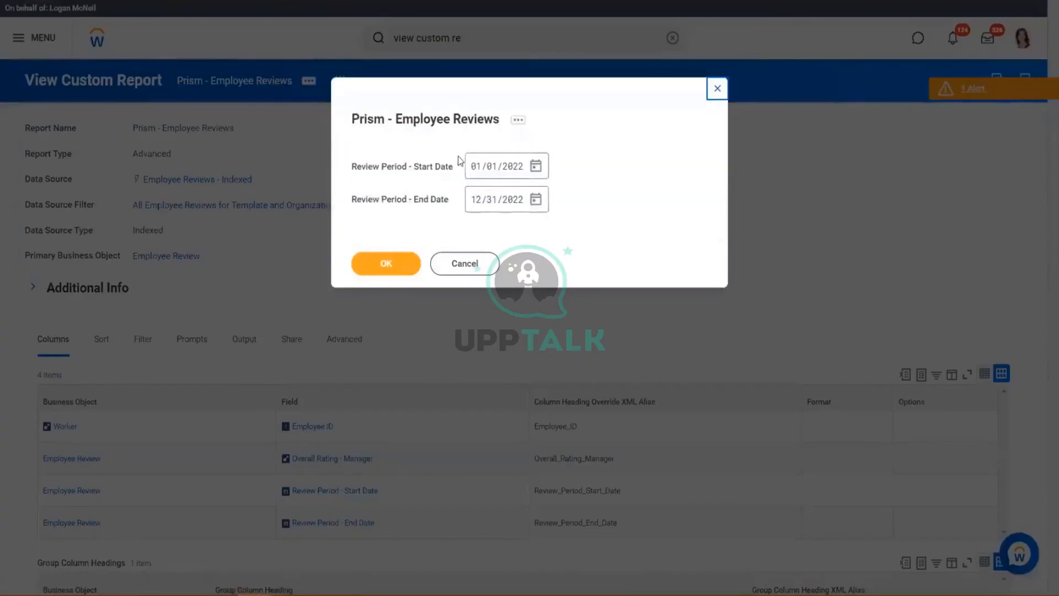
{"action": "left_click_drag", "start_coordinate": [459, 161], "coordinate": [544, 208]}
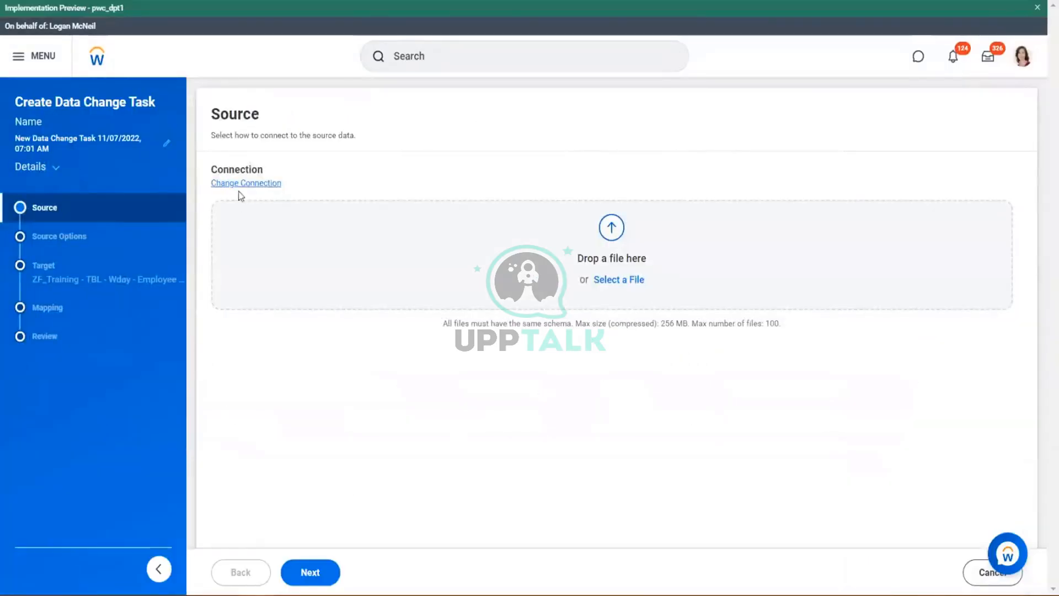
Set the data change task's source to the Workday report Prism - Employee Reviews and continue to the target settings
{"action": "left_click", "coordinate": [255, 182]}
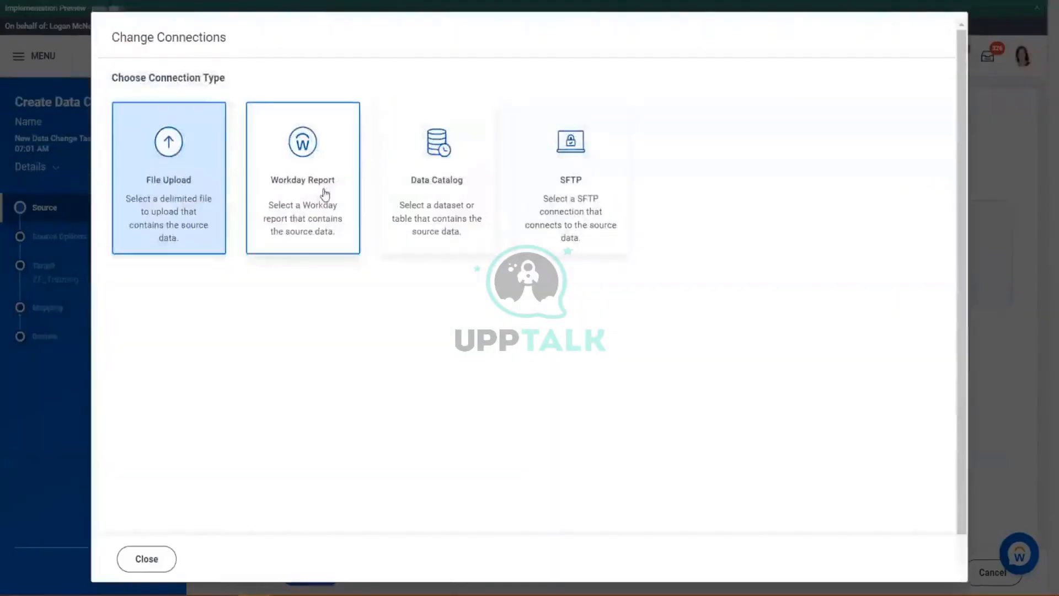
{"action": "left_click", "coordinate": [324, 193]}
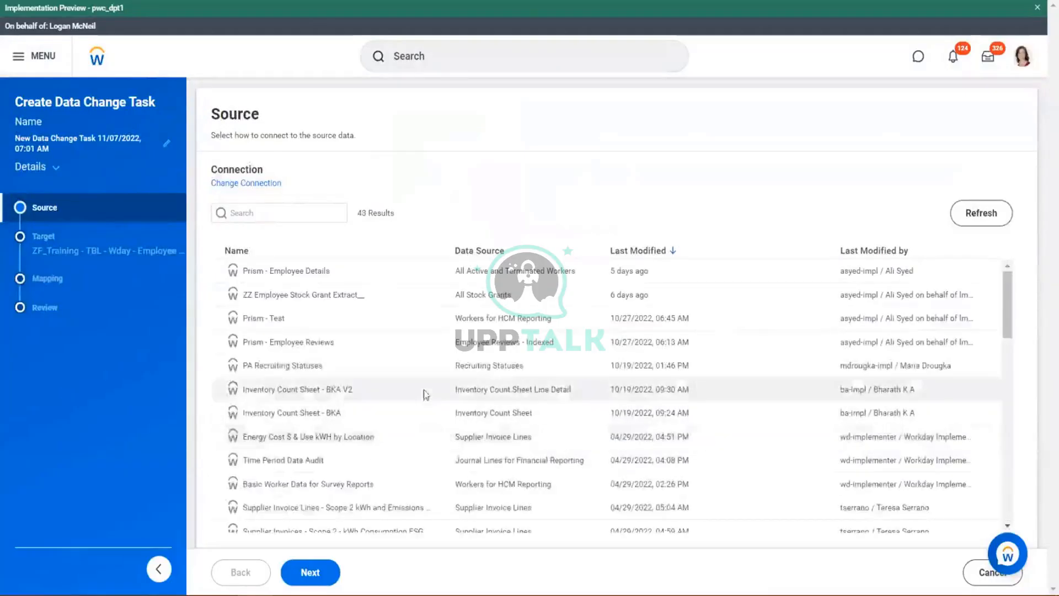
{"action": "left_click", "coordinate": [341, 347]}
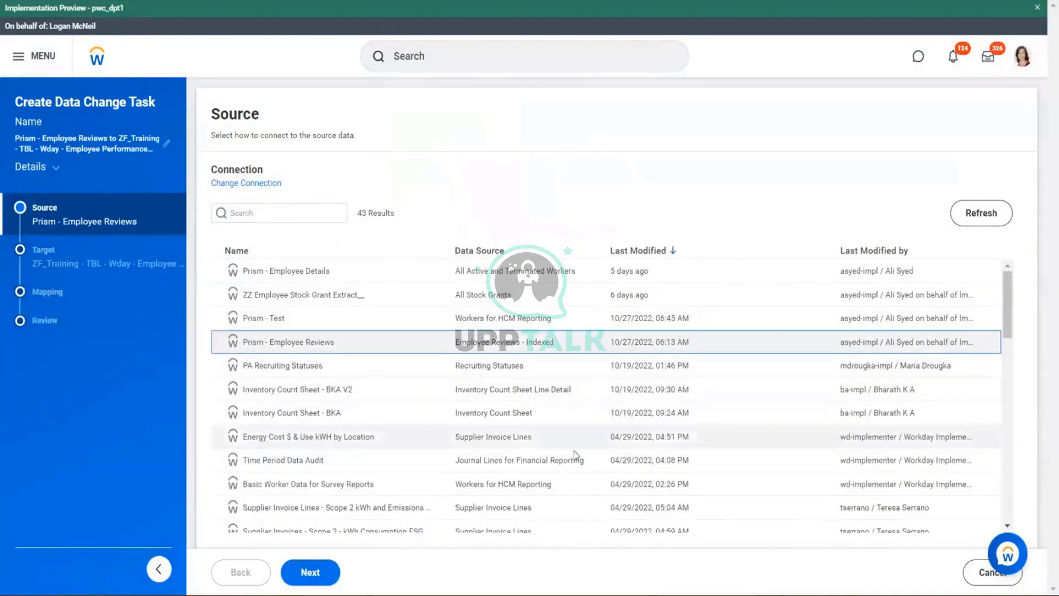
{"action": "left_click", "coordinate": [326, 577]}
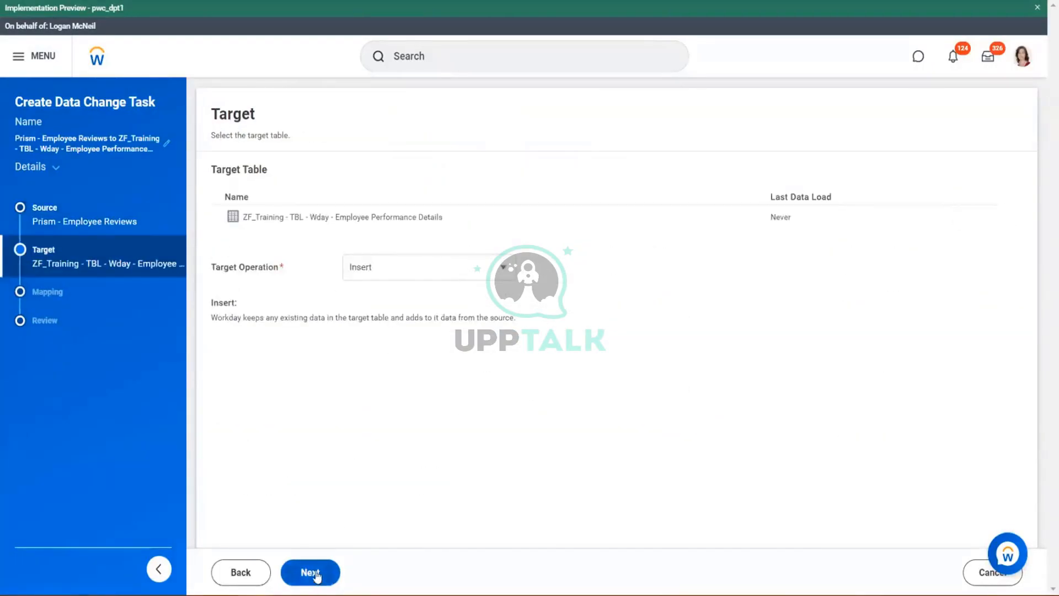
Keep the Insert operation and the matched field mapping, and save and immediately run the data change task
{"action": "left_click", "coordinate": [316, 575]}
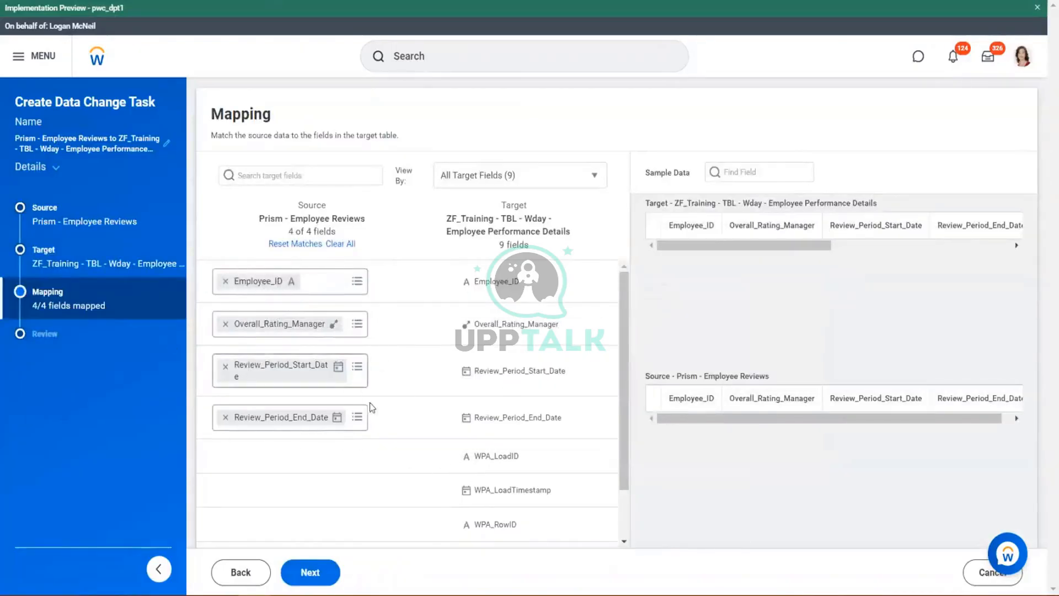
{"action": "scroll", "coordinate": [355, 416], "scroll_direction": "down", "scroll_amount": 1}
{"action": "left_click", "coordinate": [308, 571]}
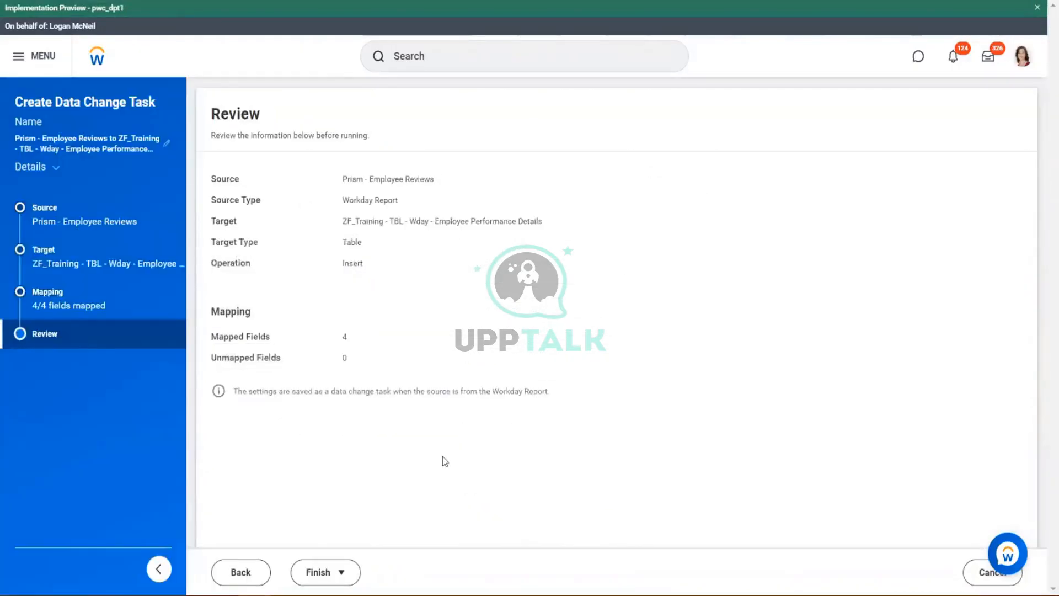
{"action": "left_click", "coordinate": [341, 572]}
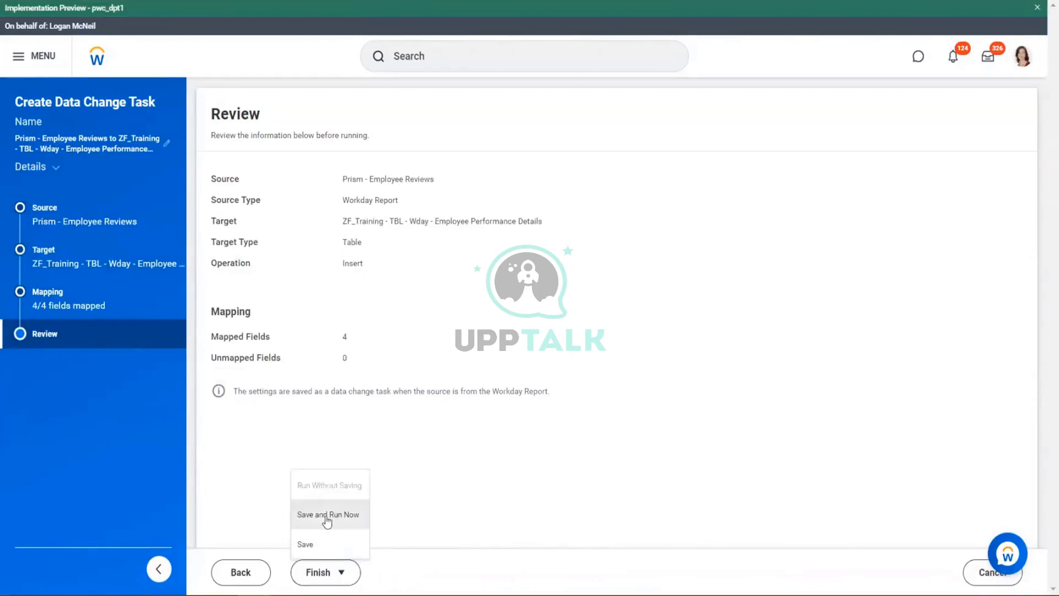
{"action": "left_click", "coordinate": [326, 514]}
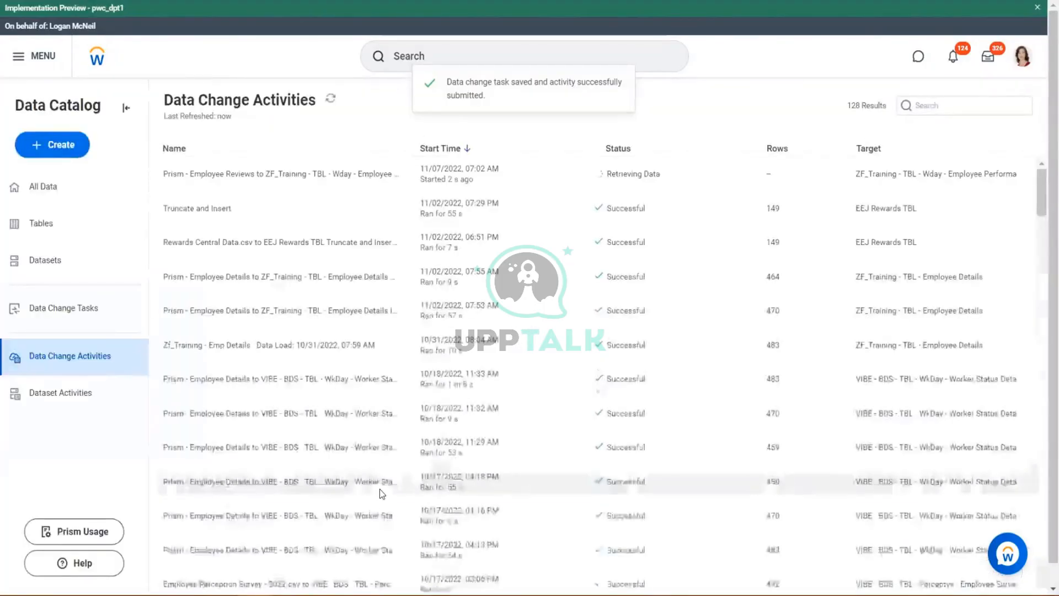
Open the Employee Performance Details table from the Data Catalog and view its sample rows
{"action": "left_click", "coordinate": [34, 223]}
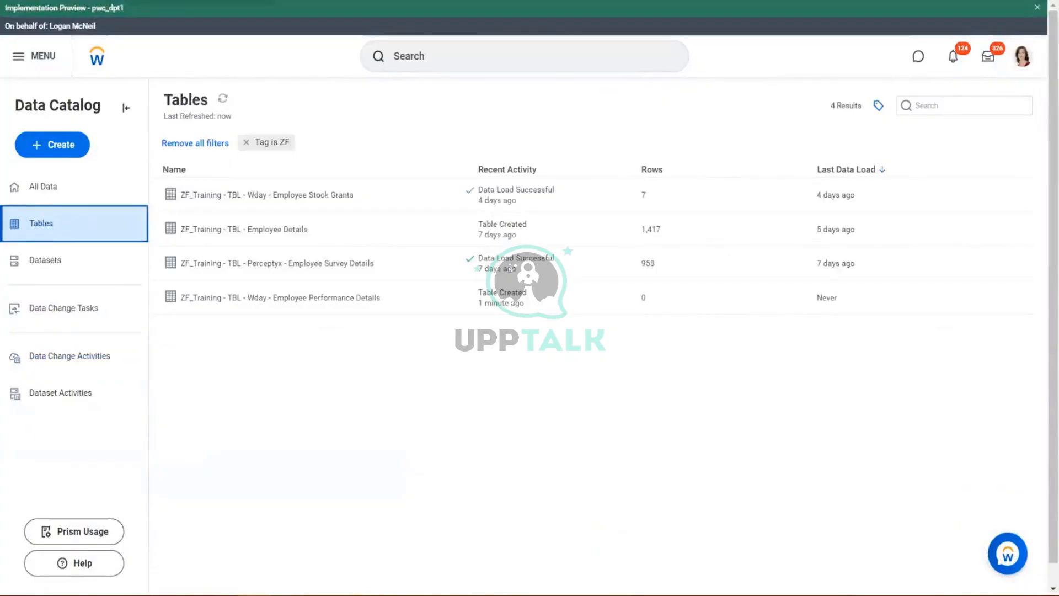
{"action": "left_click", "coordinate": [43, 186]}
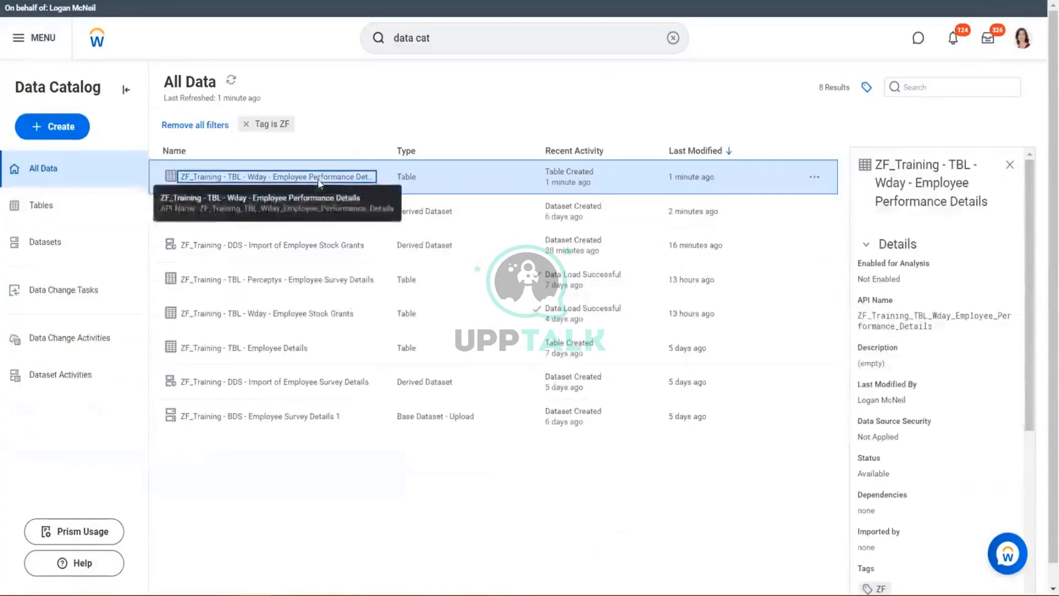
{"action": "left_click", "coordinate": [320, 184]}
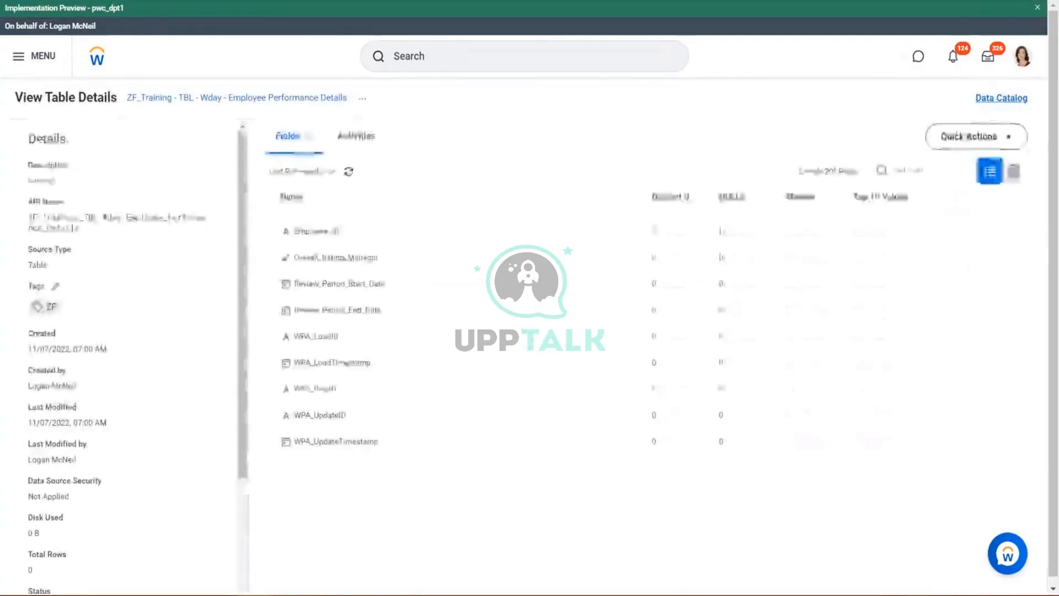
{"action": "left_click", "coordinate": [1013, 171]}
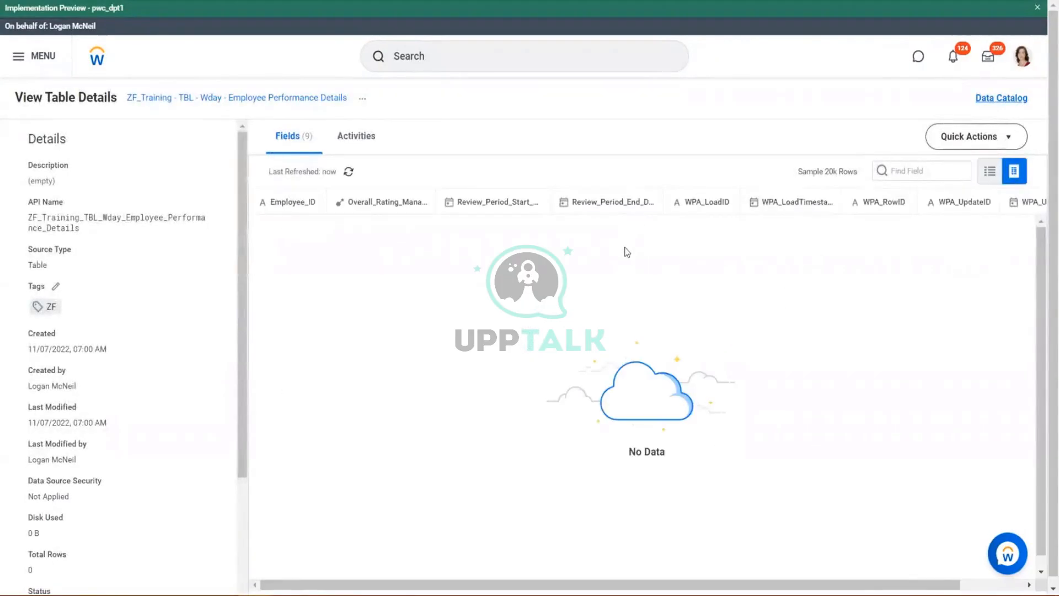
Examine the table's load activity and its message, and check the same run among the catalog's data change activities
{"action": "left_click", "coordinate": [365, 135]}
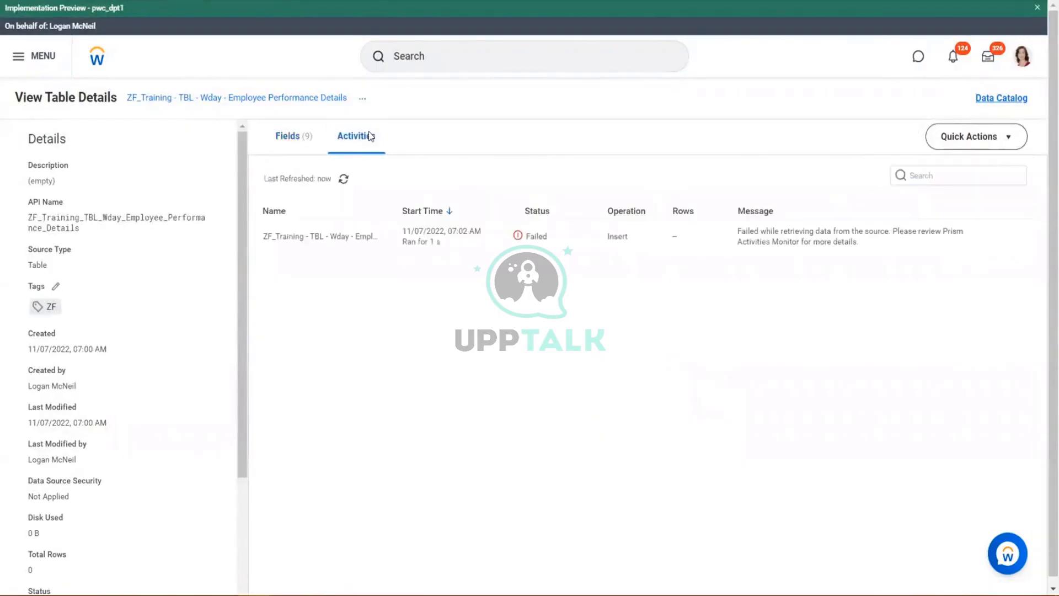
{"action": "left_click", "coordinate": [528, 238]}
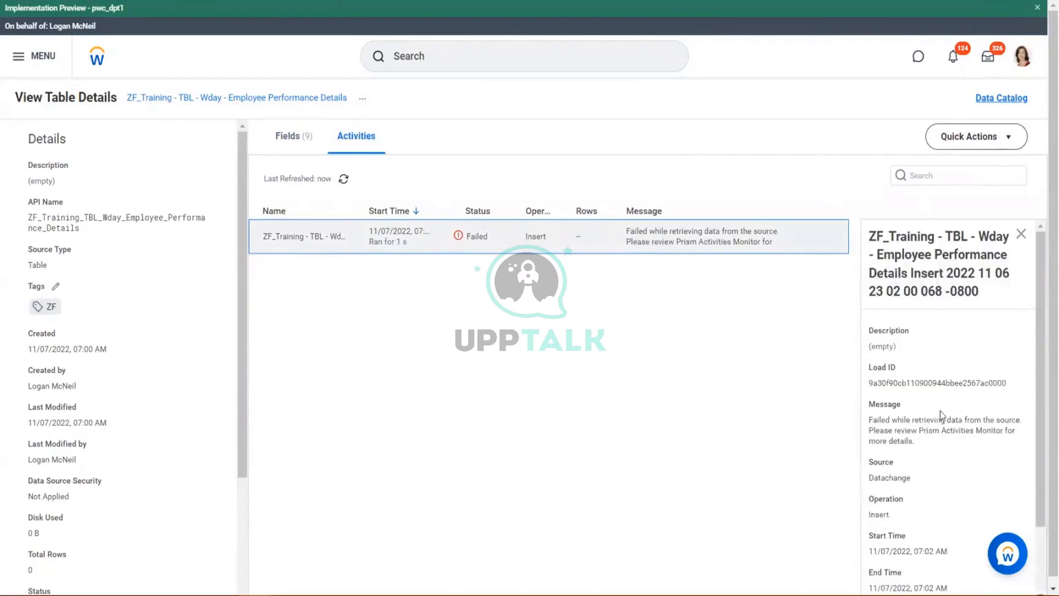
{"action": "scroll", "coordinate": [941, 415], "scroll_direction": "down", "scroll_amount": 1}
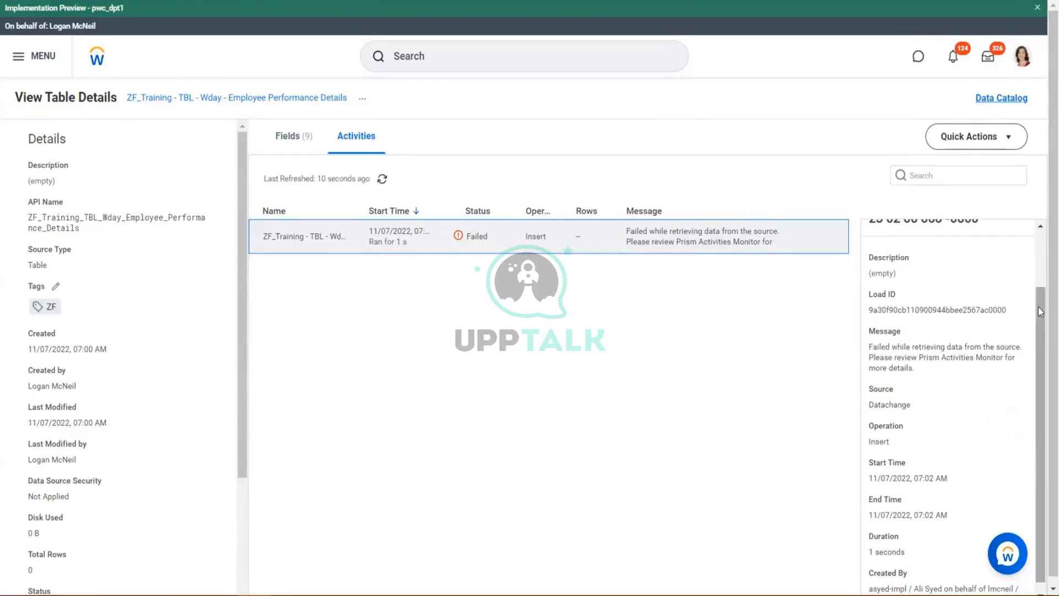
{"action": "left_click_drag", "start_coordinate": [1041, 301], "coordinate": [1042, 245]}
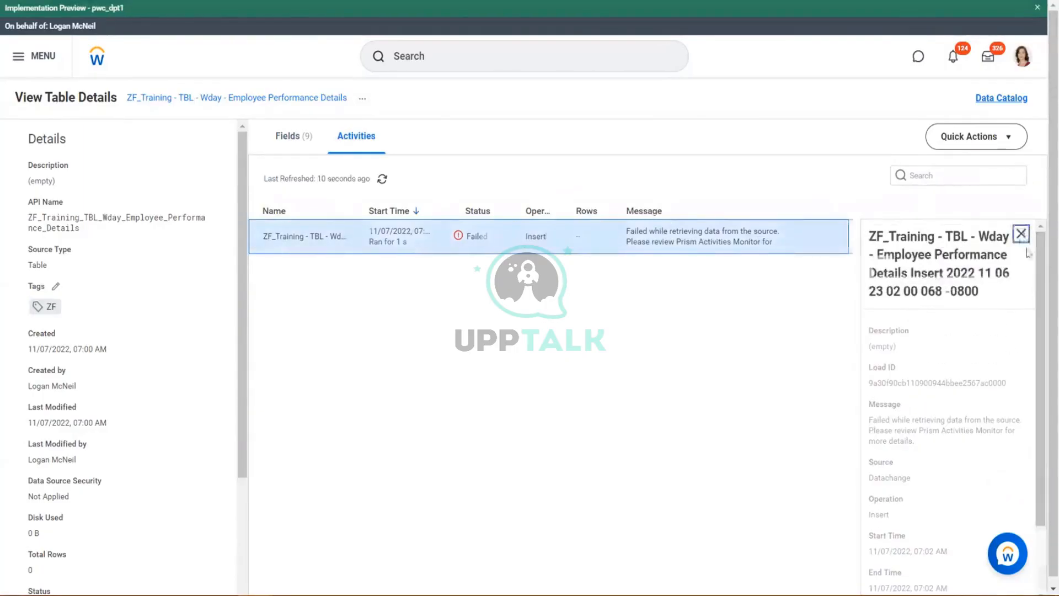
{"action": "left_click", "coordinate": [1021, 233]}
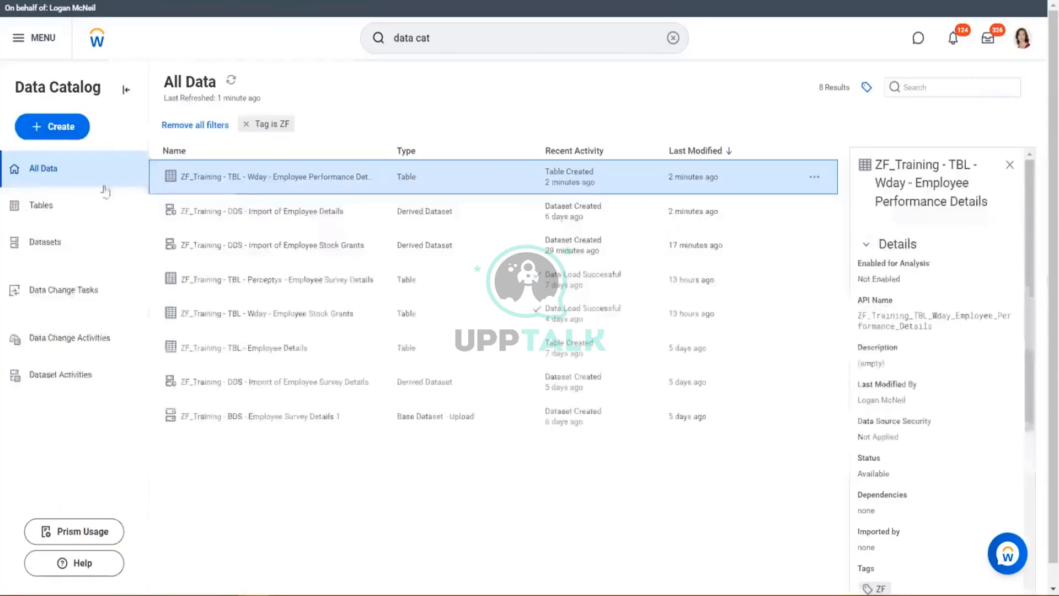
{"action": "left_click", "coordinate": [93, 297]}
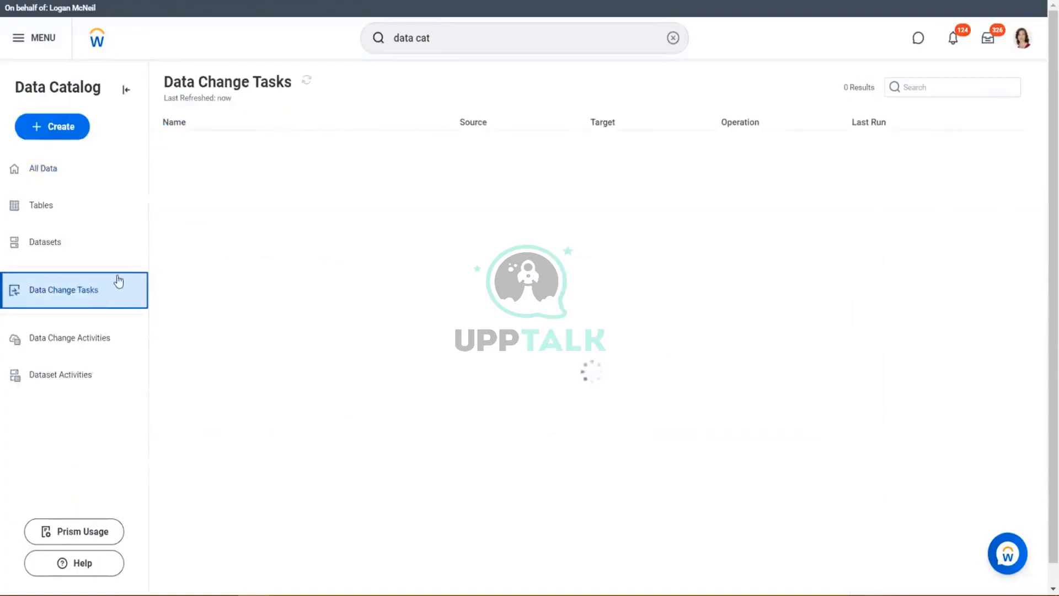
{"action": "left_click", "coordinate": [68, 335]}
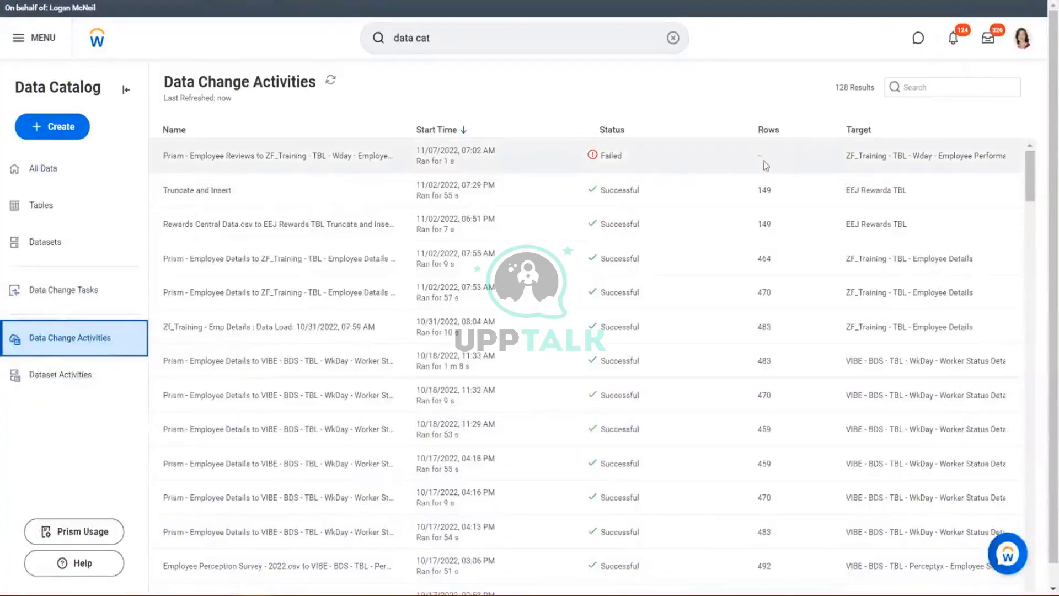
Return to the Prism - Employee Reviews custom report, dismiss its run prompts and review its advanced and sharing settings
{"action": "left_click", "coordinate": [562, 2]}
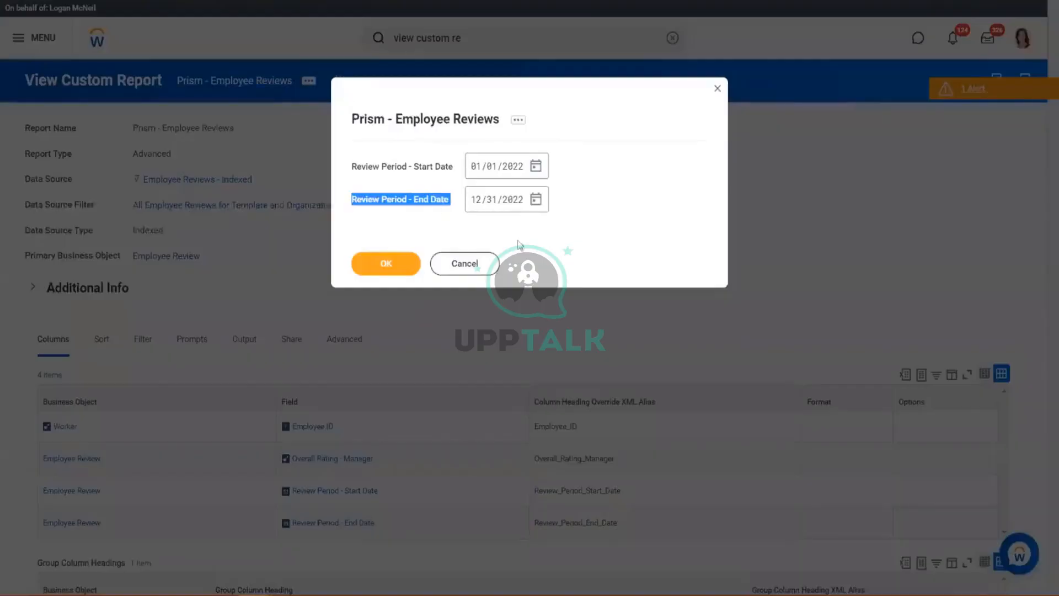
{"action": "left_click", "coordinate": [465, 263]}
{"action": "left_click", "coordinate": [344, 338]}
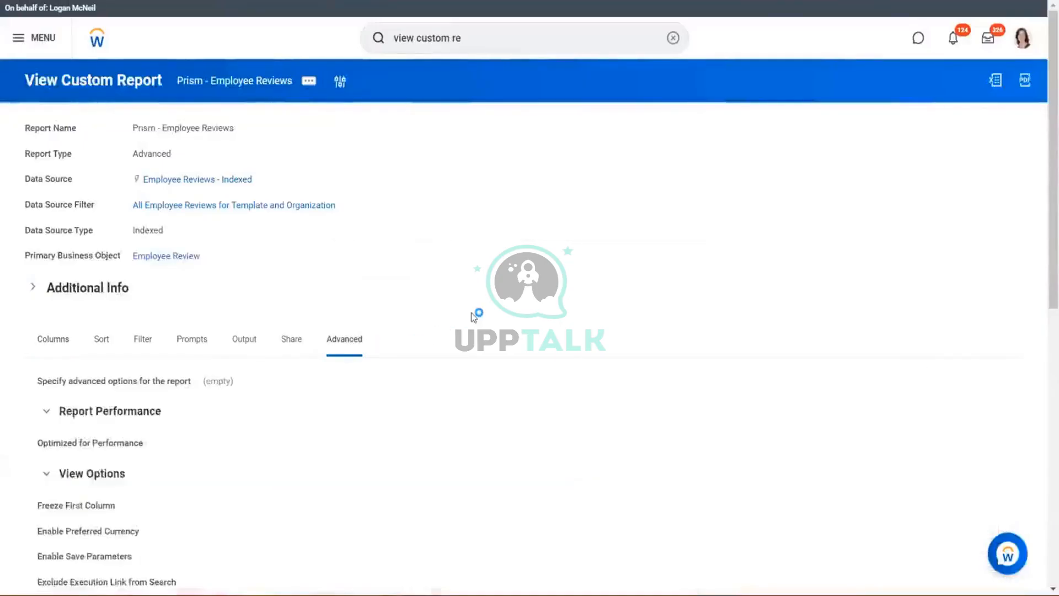
{"action": "scroll", "coordinate": [477, 315], "scroll_direction": "down", "scroll_amount": 8}
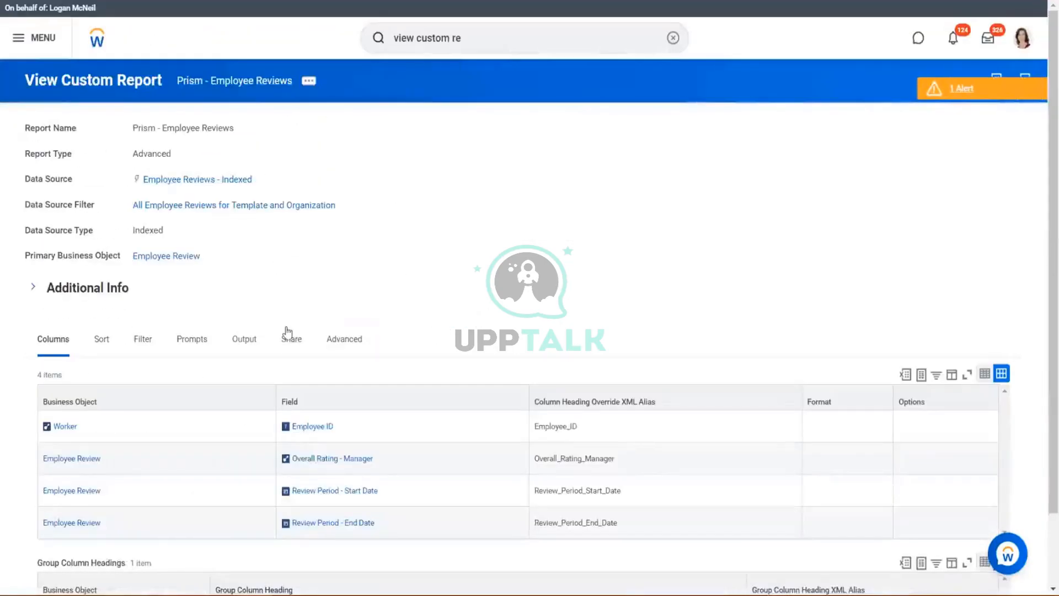
{"action": "left_click", "coordinate": [293, 339]}
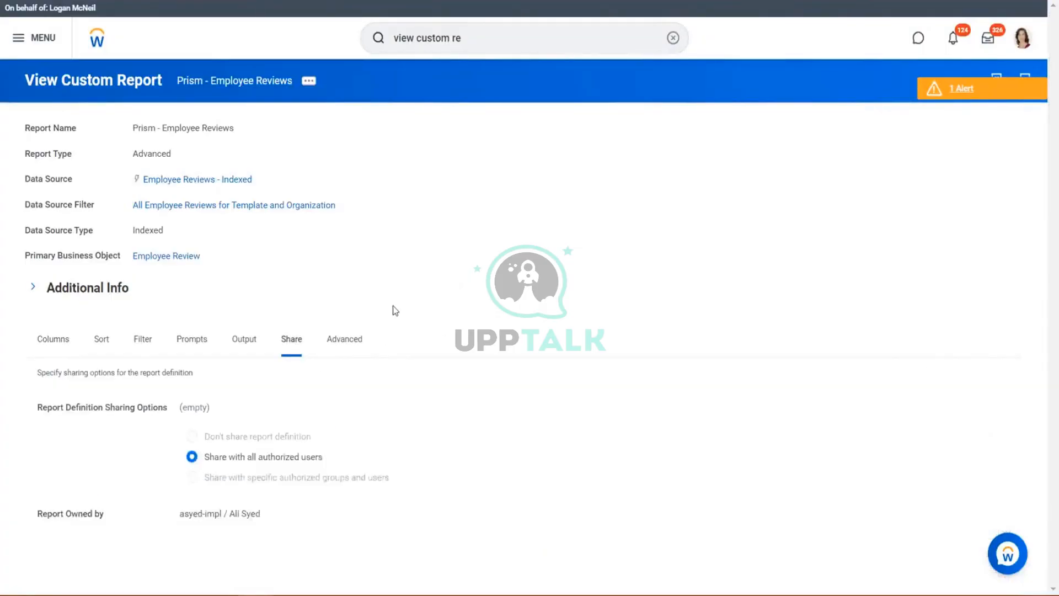
Open the Prism - Employee Reviews report for editing, check its output and sharing options, and save it
{"action": "left_click", "coordinate": [309, 80]}
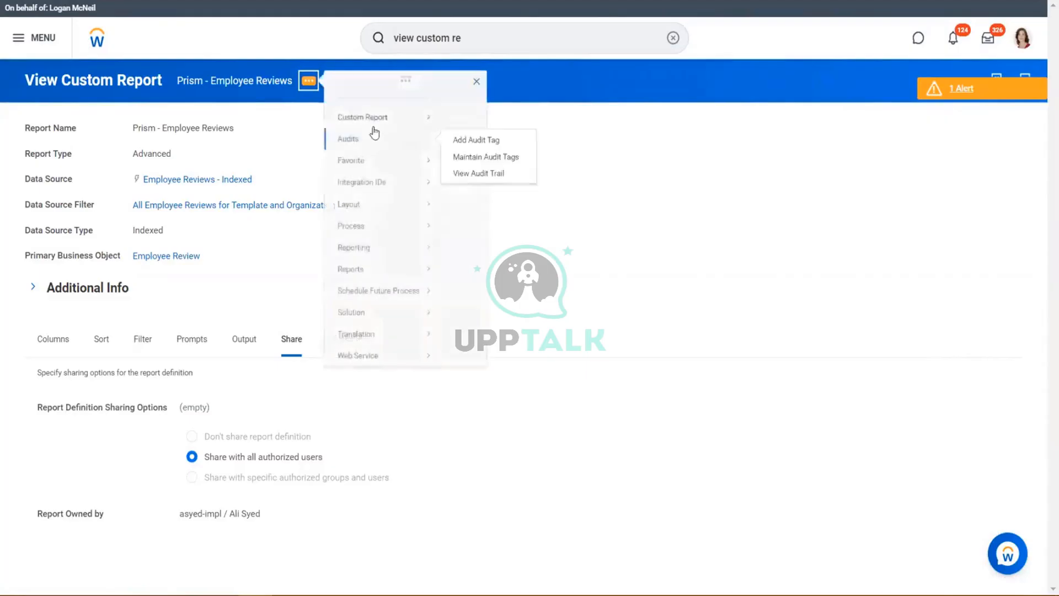
{"action": "mouse_move", "coordinate": [372, 131]}
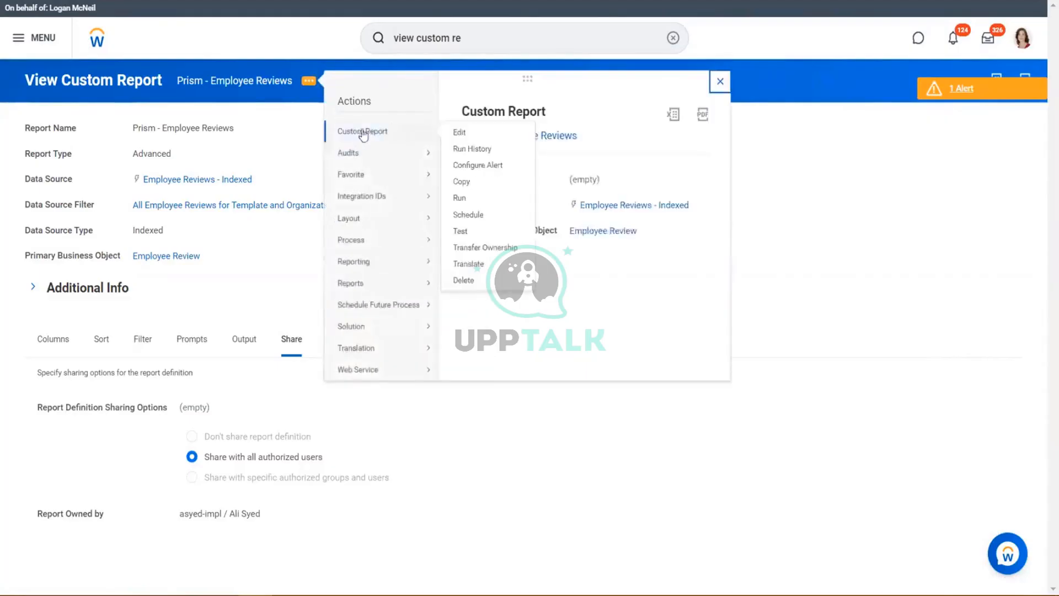
{"action": "left_click", "coordinate": [460, 134]}
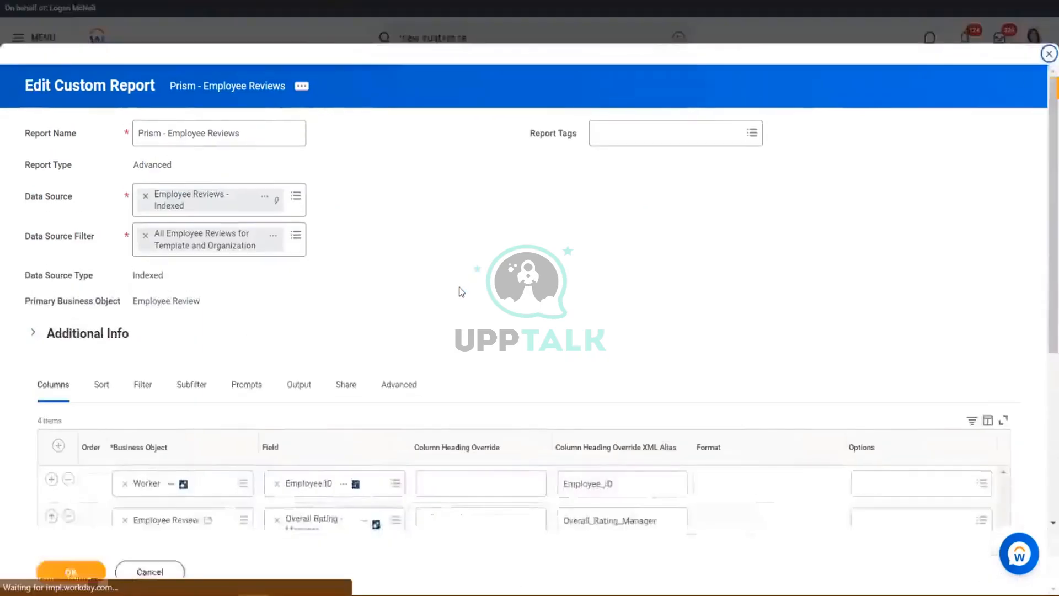
{"action": "scroll", "coordinate": [459, 287], "scroll_direction": "down", "scroll_amount": 5}
{"action": "left_click", "coordinate": [298, 122]}
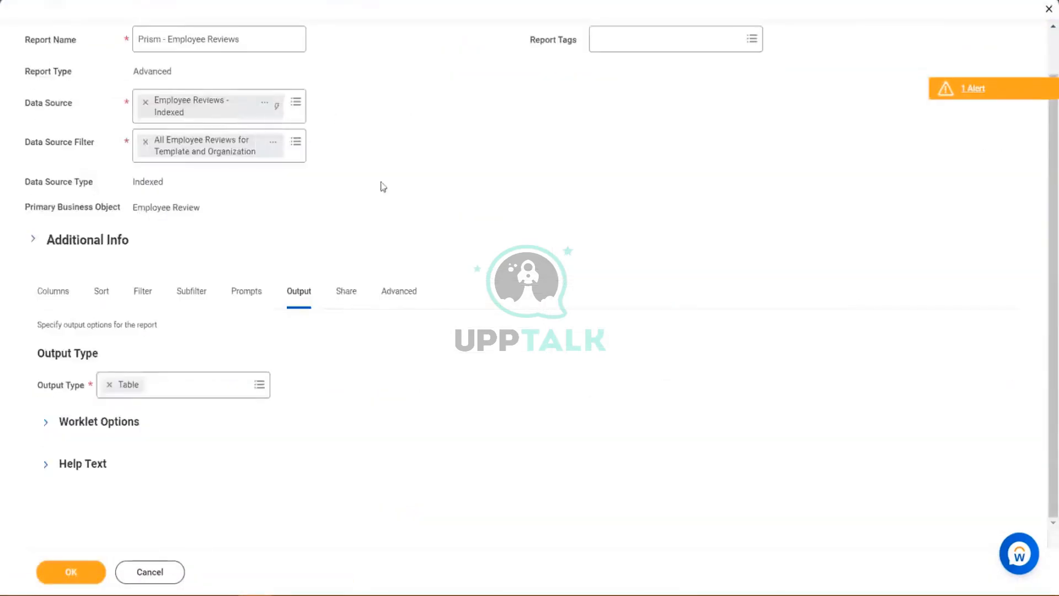
{"action": "left_click", "coordinate": [341, 293]}
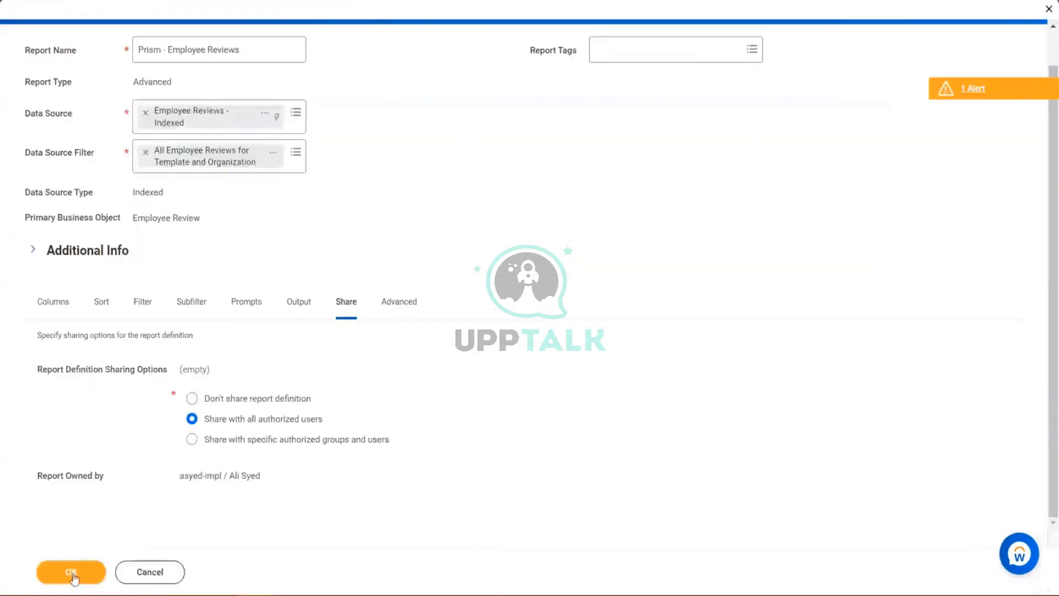
{"action": "left_click", "coordinate": [73, 570]}
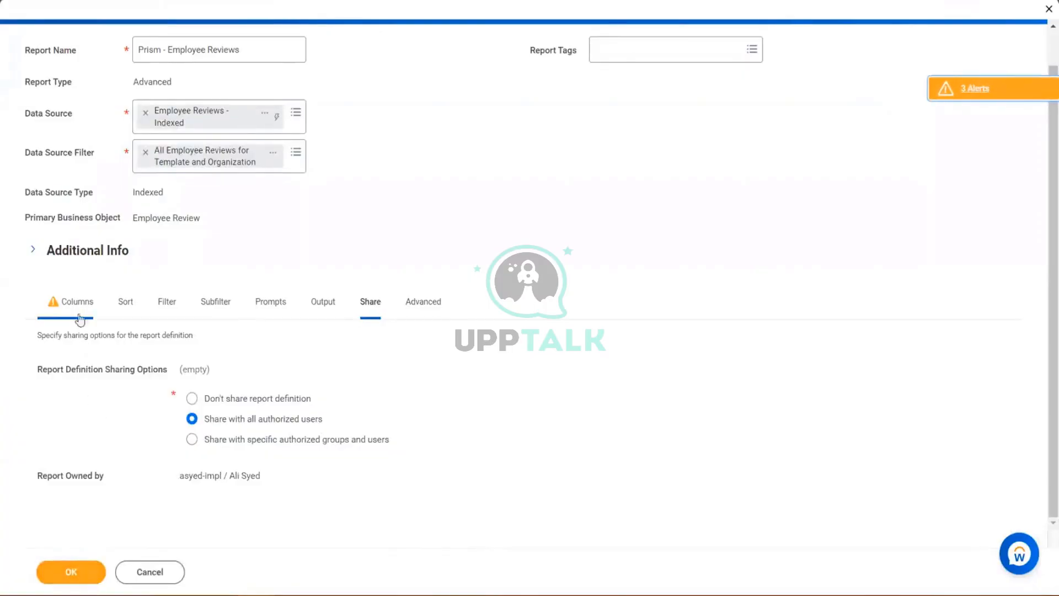
{"action": "left_click", "coordinate": [75, 307]}
{"action": "left_click", "coordinate": [73, 573]}
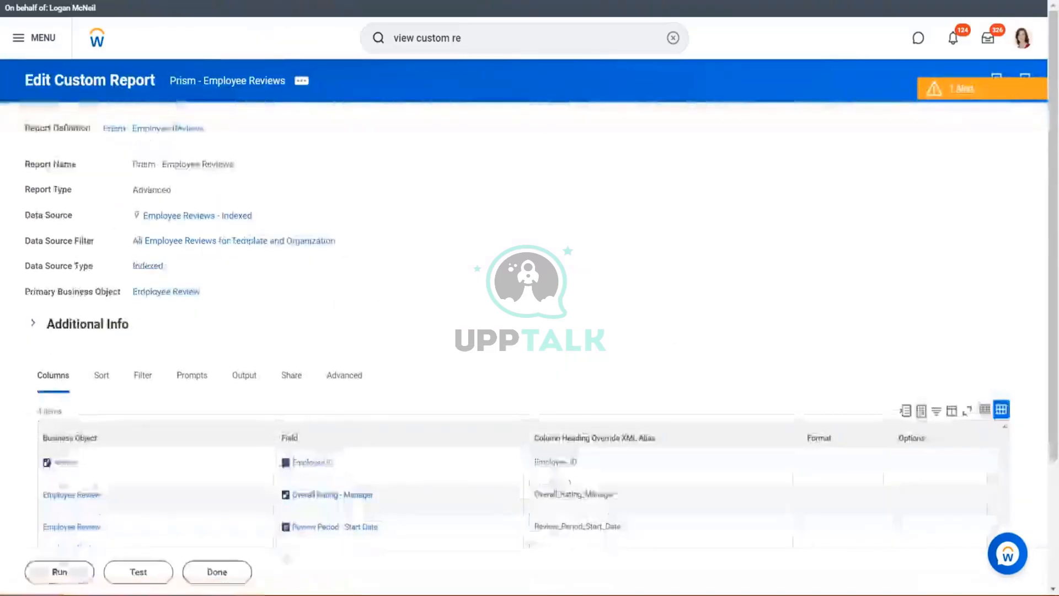
Run the Prism - Employee Reviews report for the review period 01/01/2022 to 12/31/2022 and look through its rows
{"action": "left_click", "coordinate": [60, 571]}
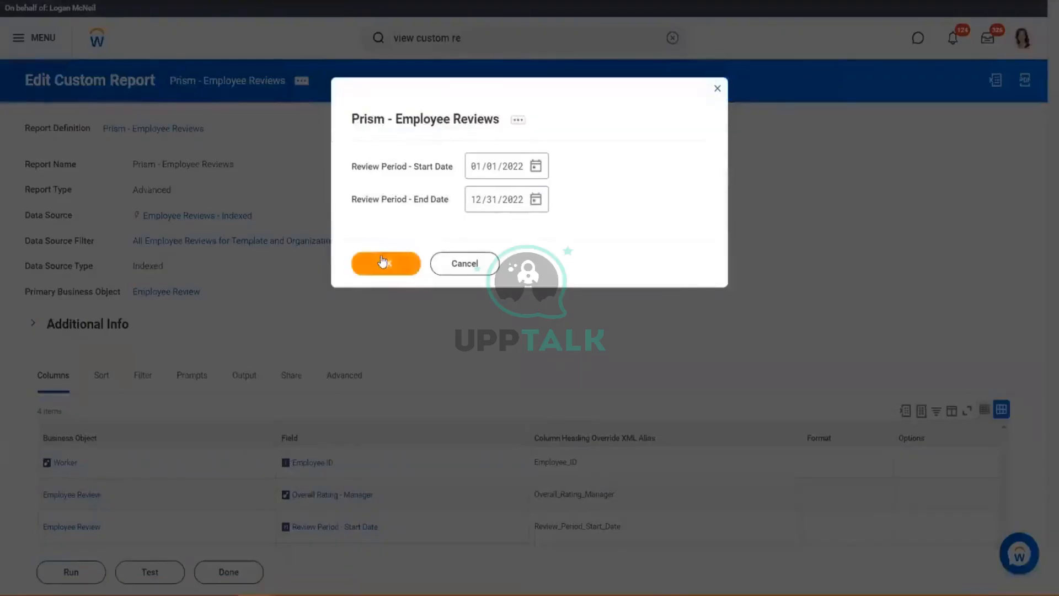
{"action": "left_click", "coordinate": [382, 261]}
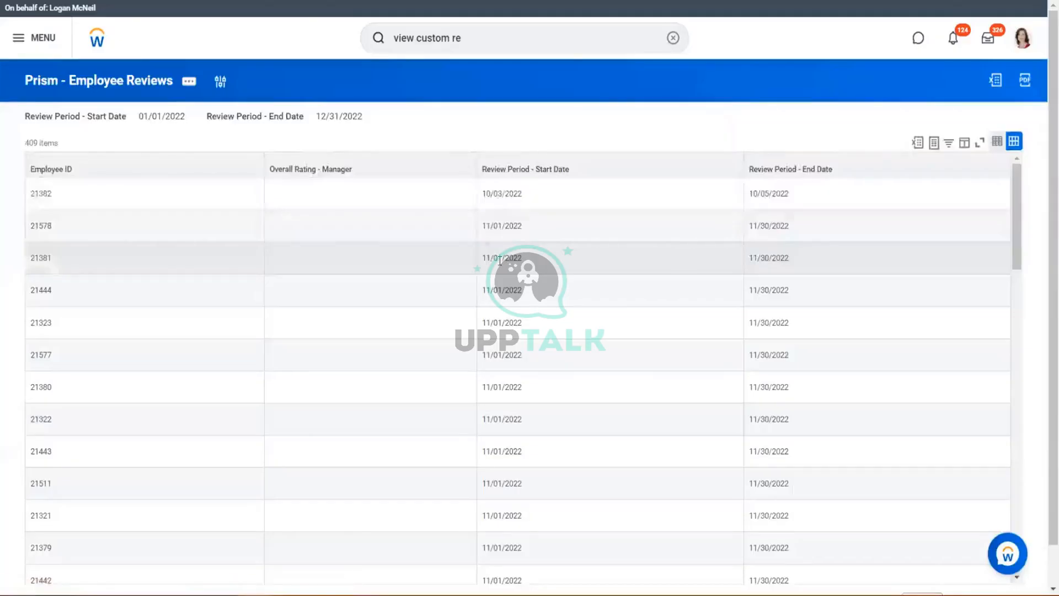
{"action": "scroll", "coordinate": [535, 320], "scroll_direction": "down", "scroll_amount": 10}
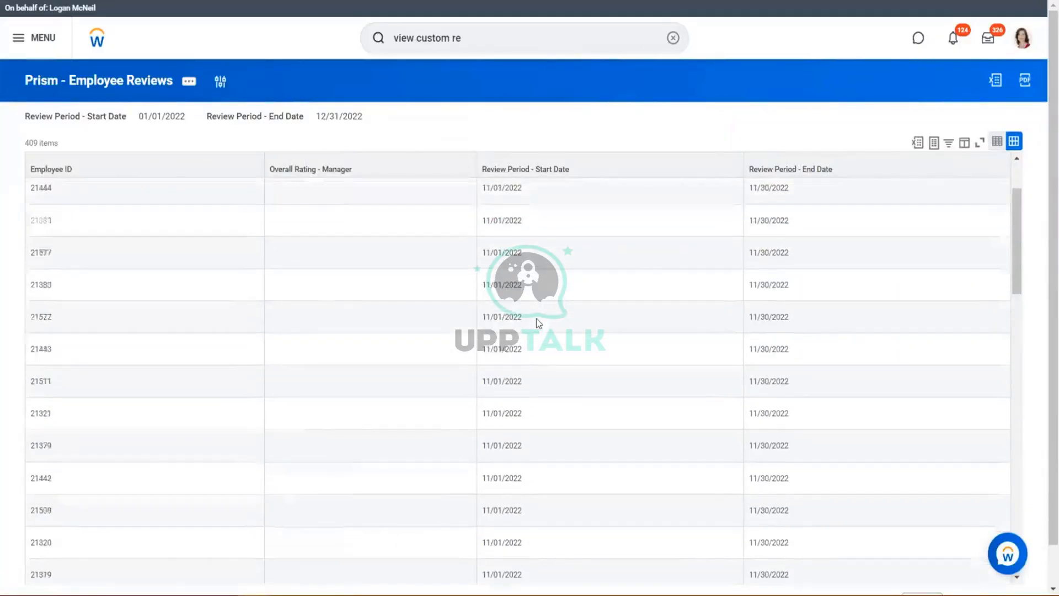
{"action": "scroll", "coordinate": [550, 318], "scroll_direction": "down", "scroll_amount": 3}
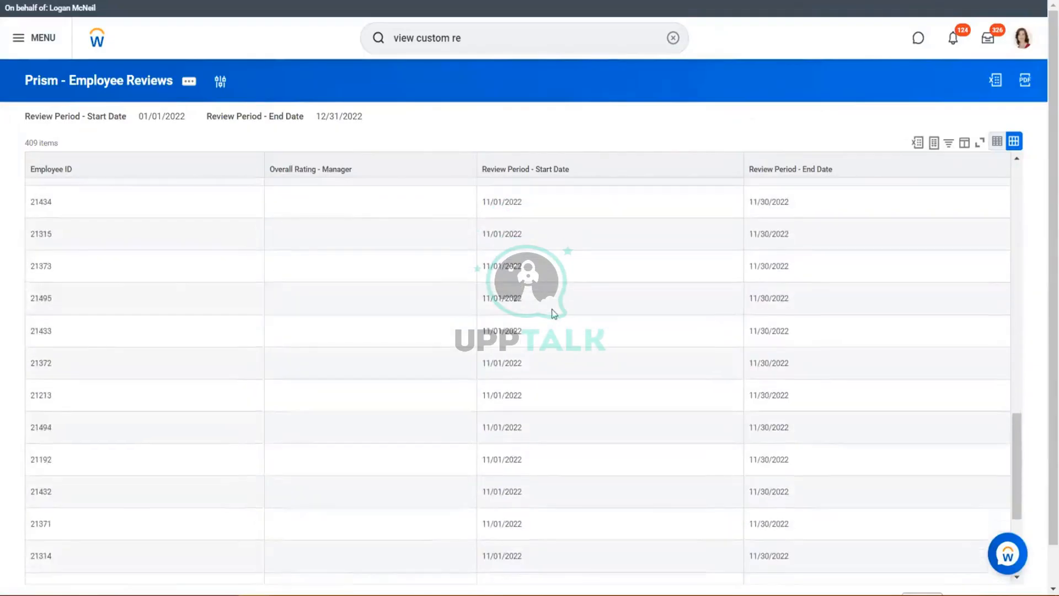
{"action": "scroll", "coordinate": [553, 309], "scroll_direction": "down", "scroll_amount": 3}
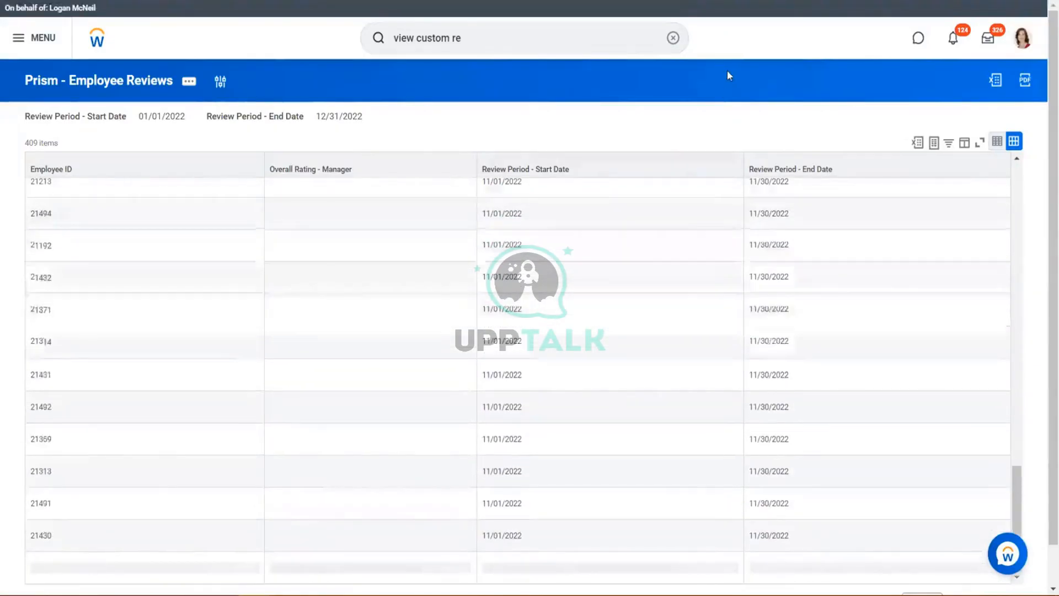
{"action": "scroll", "coordinate": [728, 75], "scroll_direction": "down", "scroll_amount": 1}
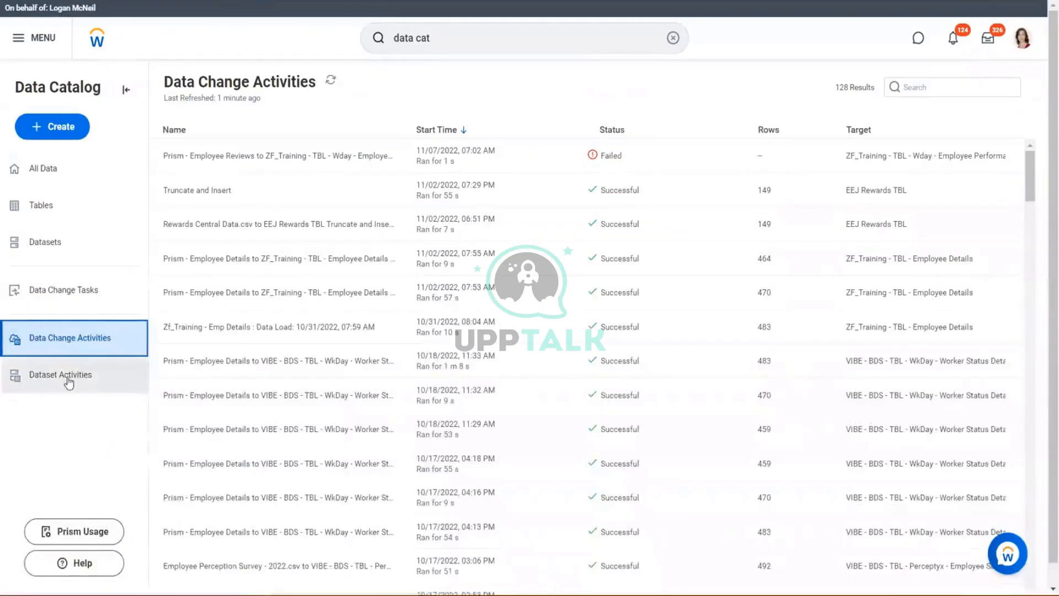
Show the dataset activities, find the Prism Activities Monitor report, and run it with its default date range
{"action": "left_click", "coordinate": [69, 380]}
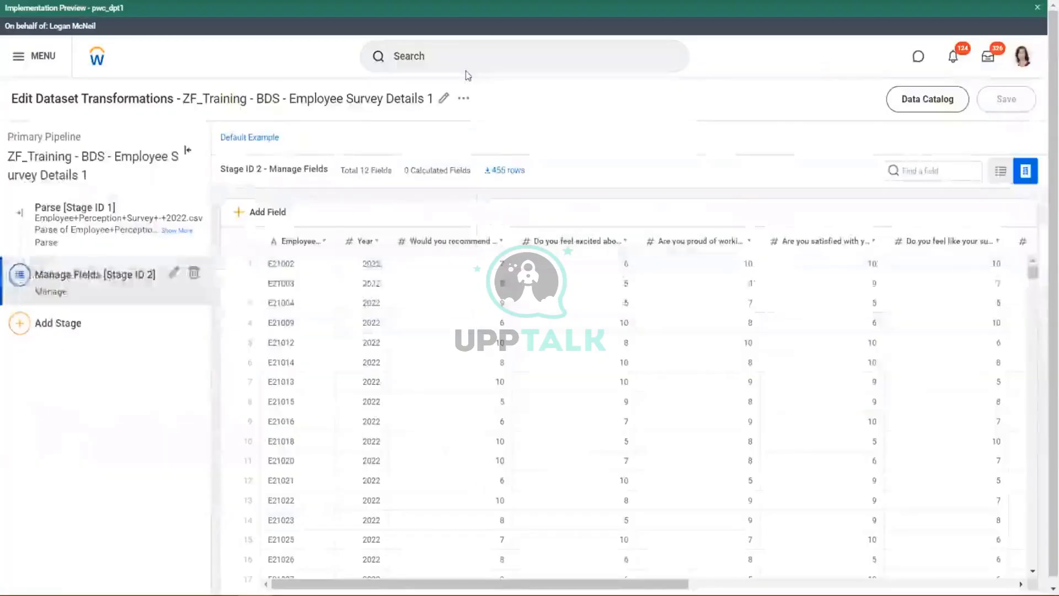
{"action": "left_click", "coordinate": [466, 61]}
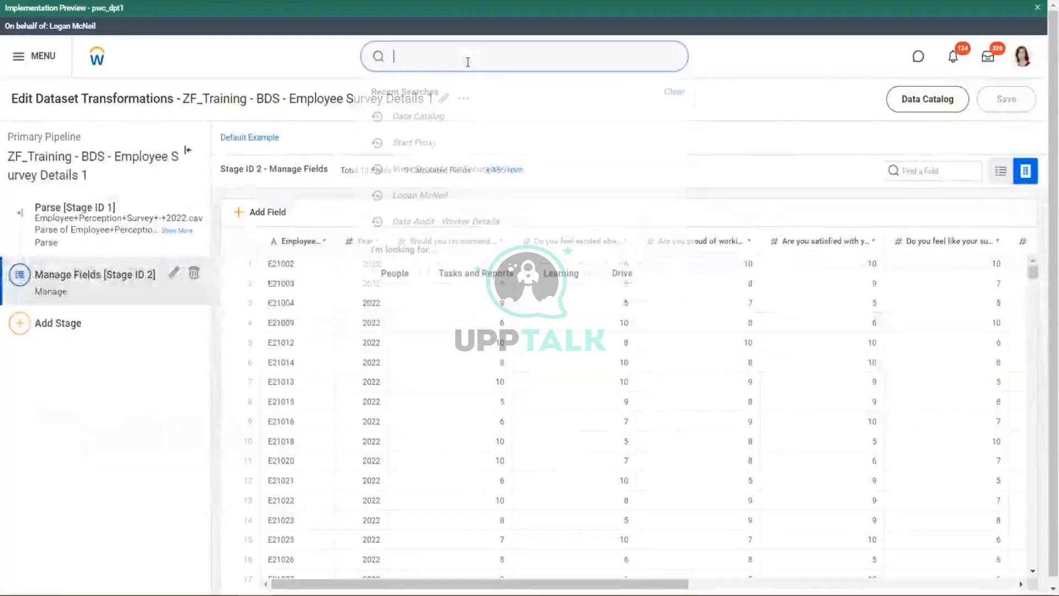
{"action": "type", "text": "prism ac"}
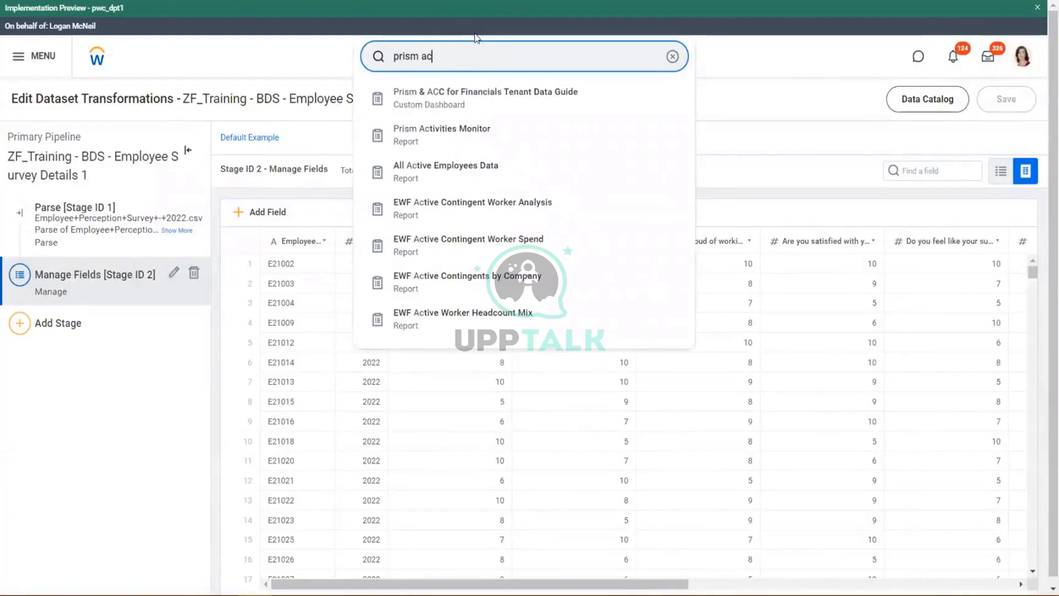
{"action": "key", "text": "Down"}
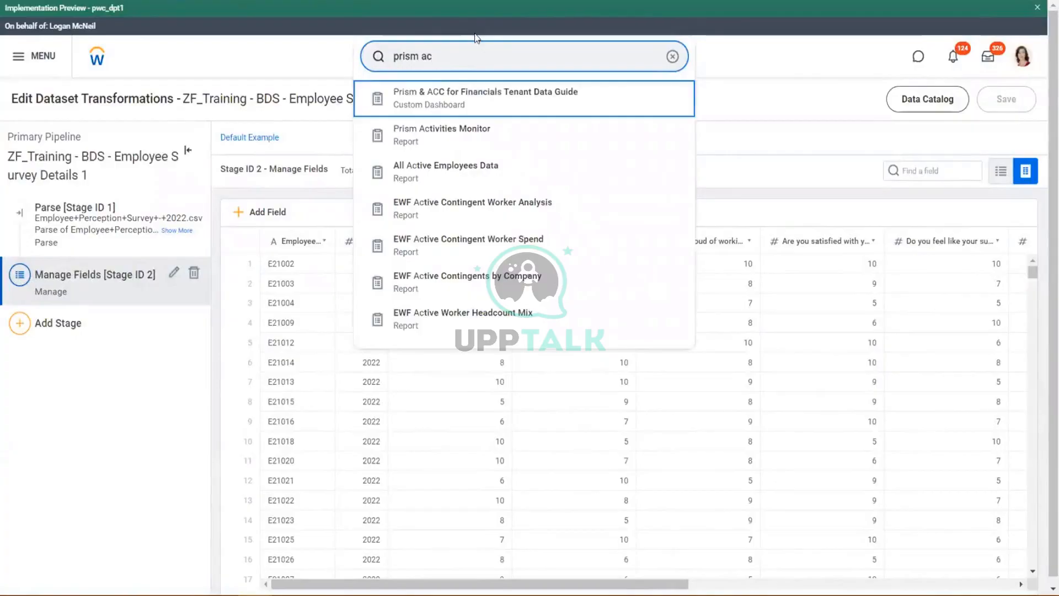
{"action": "key", "text": "Down"}
{"action": "key", "text": "Return"}
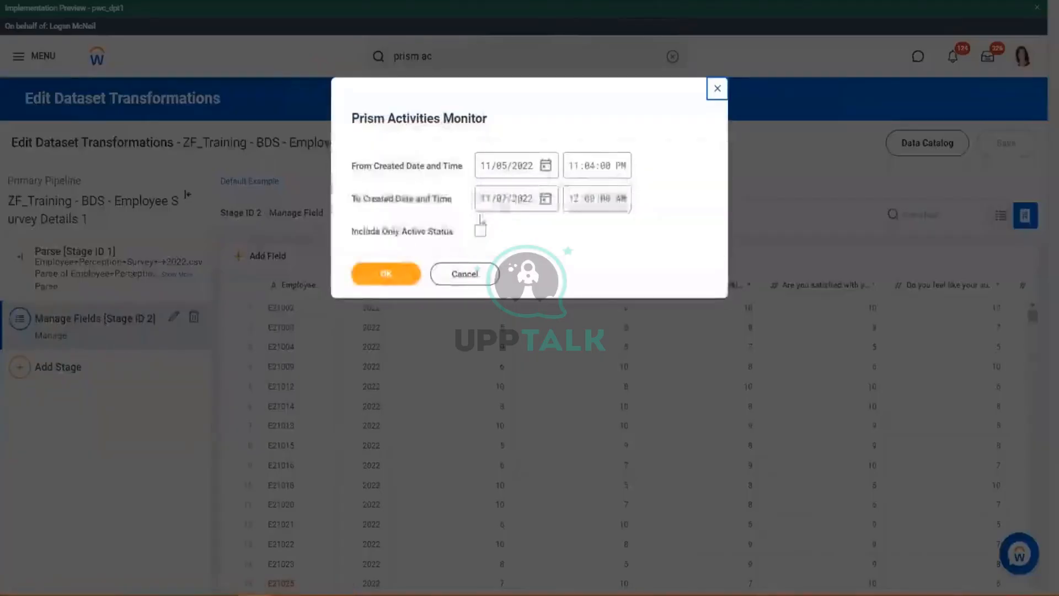
{"action": "left_click", "coordinate": [386, 275]}
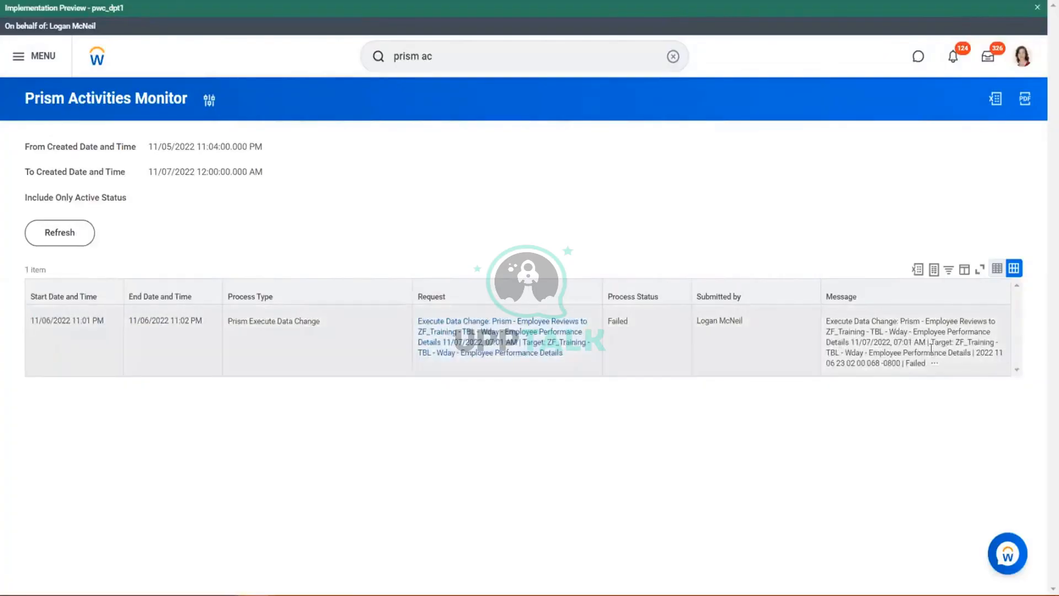
Open the failed Employee Reviews data change request from the monitor and display its process messages
{"action": "left_click", "coordinate": [505, 344]}
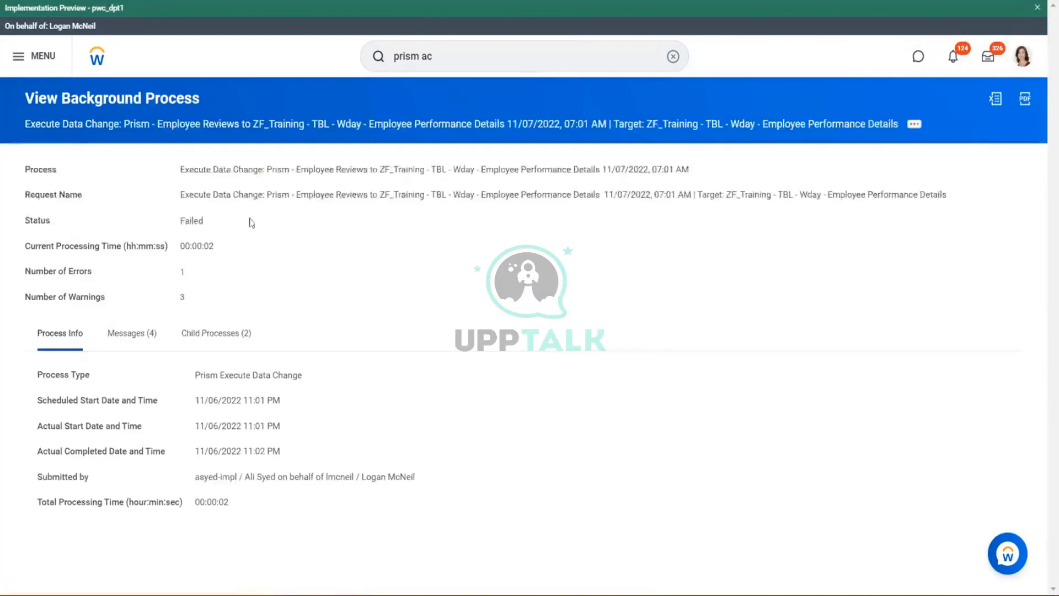
{"action": "left_click", "coordinate": [132, 333]}
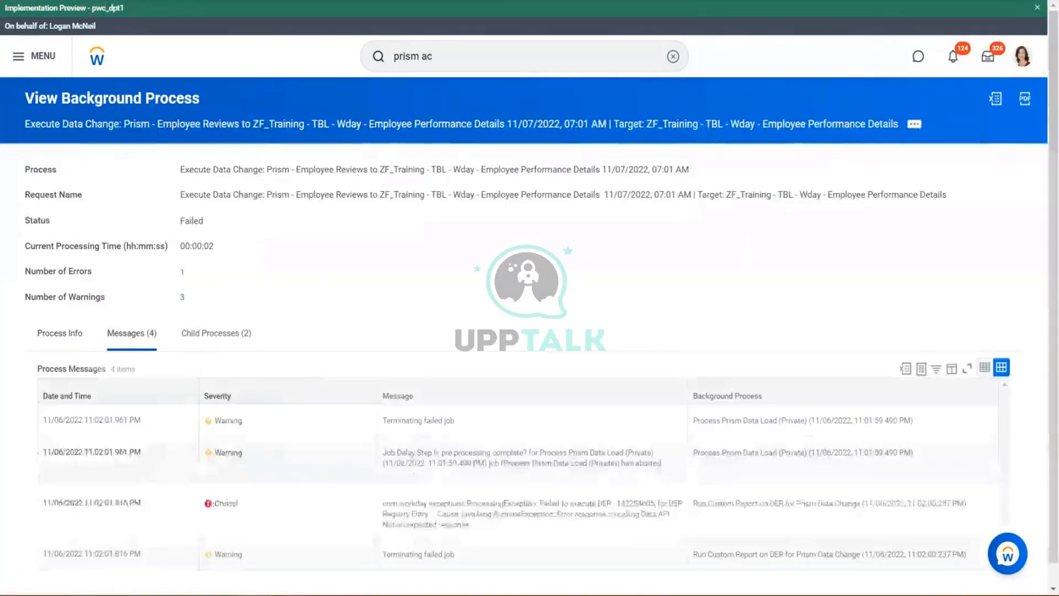
{"action": "scroll", "coordinate": [409, 334], "scroll_direction": "down", "scroll_amount": 1}
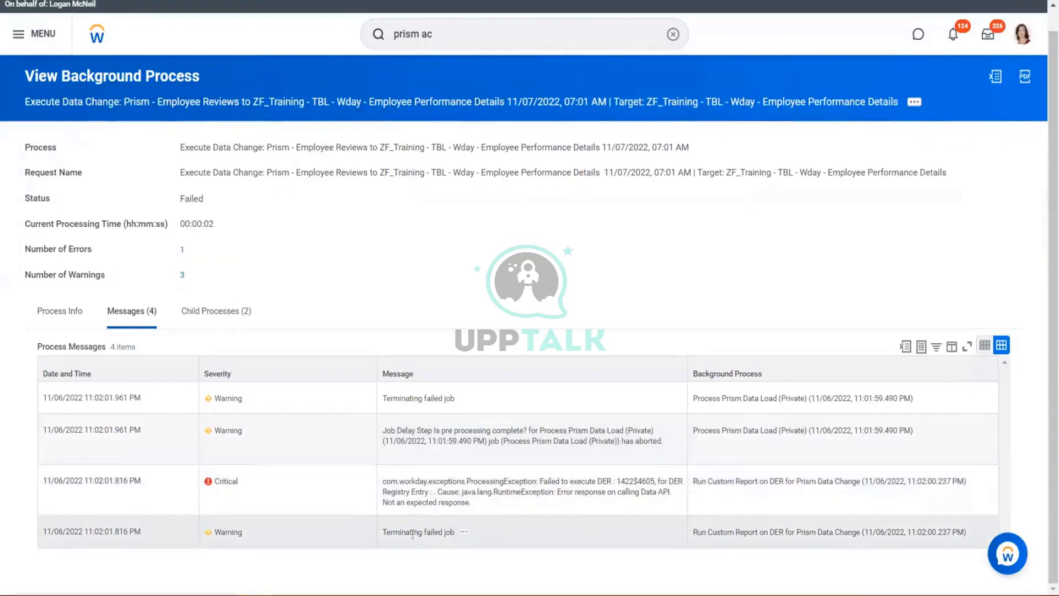
Examine the critical and warning messages of the failed process, including the error details behind the error count
{"action": "left_click_drag", "start_coordinate": [413, 534], "coordinate": [423, 532]}
{"action": "left_click_drag", "start_coordinate": [725, 531], "coordinate": [722, 531]}
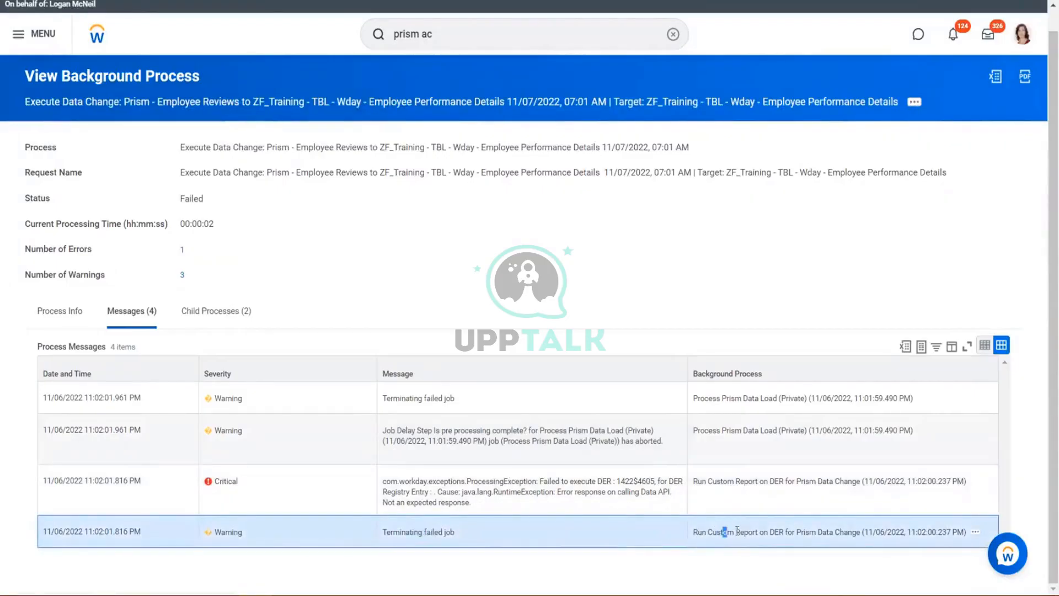
{"action": "left_click_drag", "start_coordinate": [720, 482], "coordinate": [736, 481]}
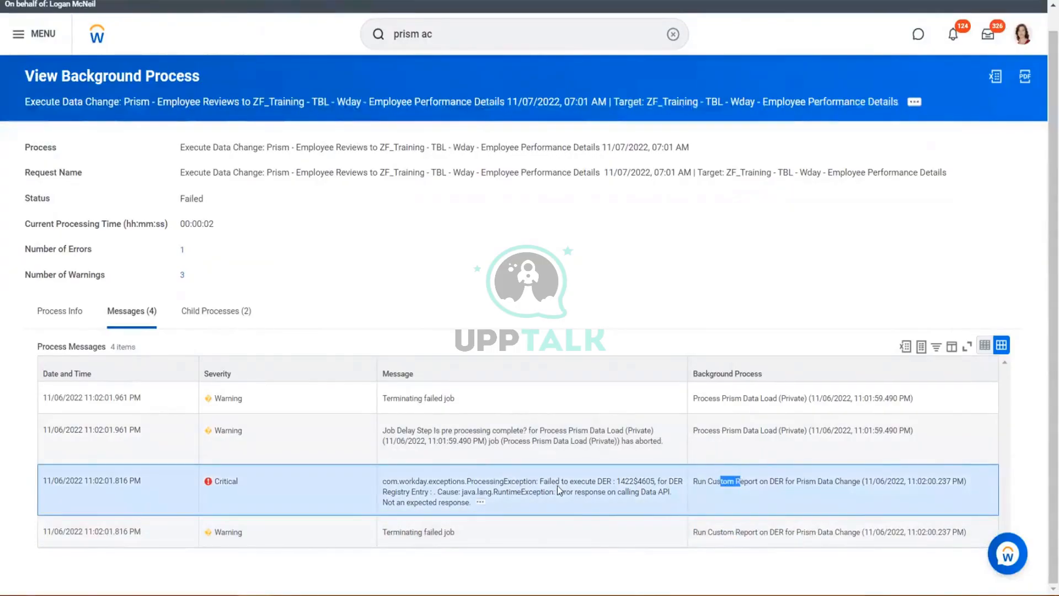
{"action": "left_click", "coordinate": [465, 499]}
{"action": "mouse_move", "coordinate": [466, 499]}
{"action": "left_mouse_down"}
{"action": "mouse_move", "coordinate": [440, 486]}
{"action": "mouse_move", "coordinate": [458, 481]}
{"action": "left_mouse_up"}
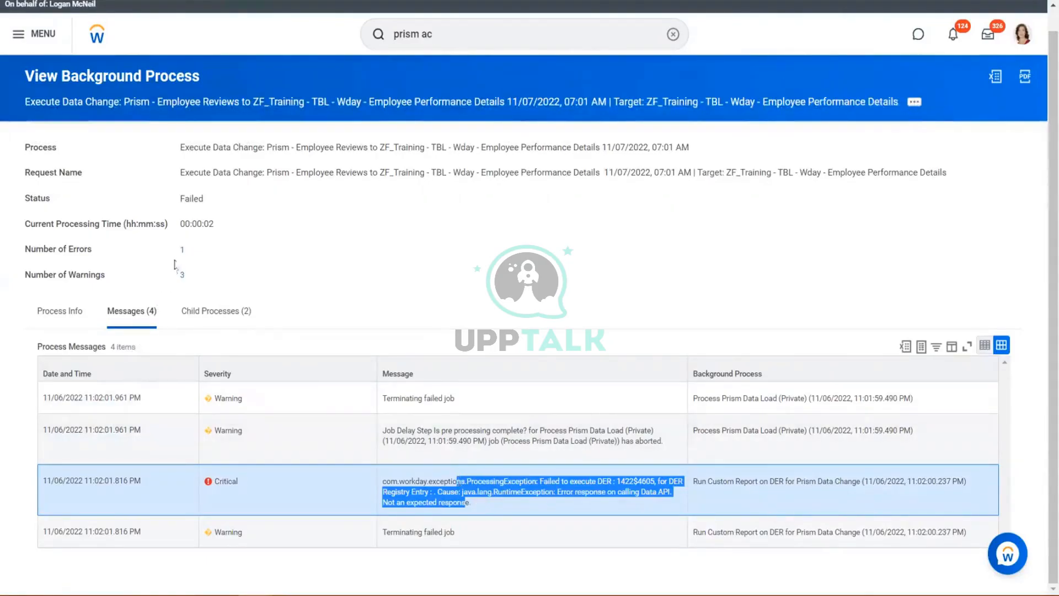
{"action": "left_click", "coordinate": [182, 249]}
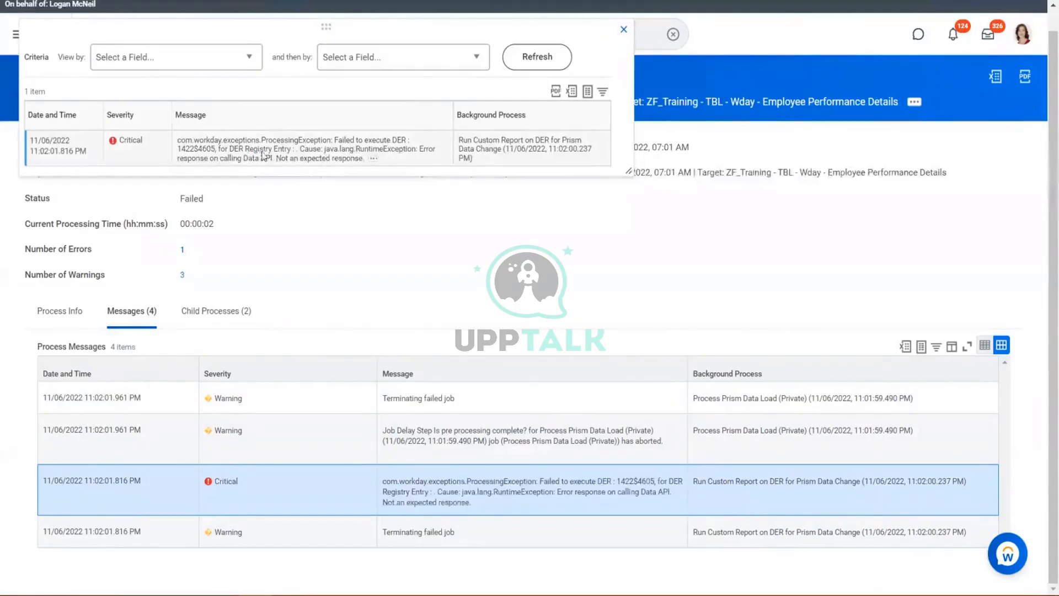
{"action": "left_click_drag", "start_coordinate": [254, 150], "coordinate": [263, 150]}
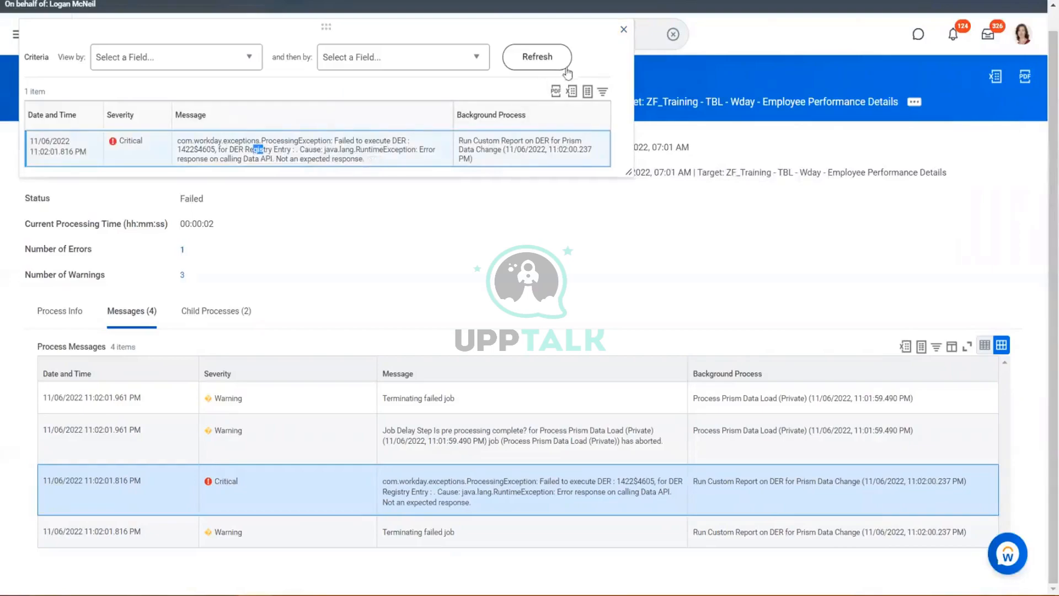
{"action": "left_click", "coordinate": [623, 30]}
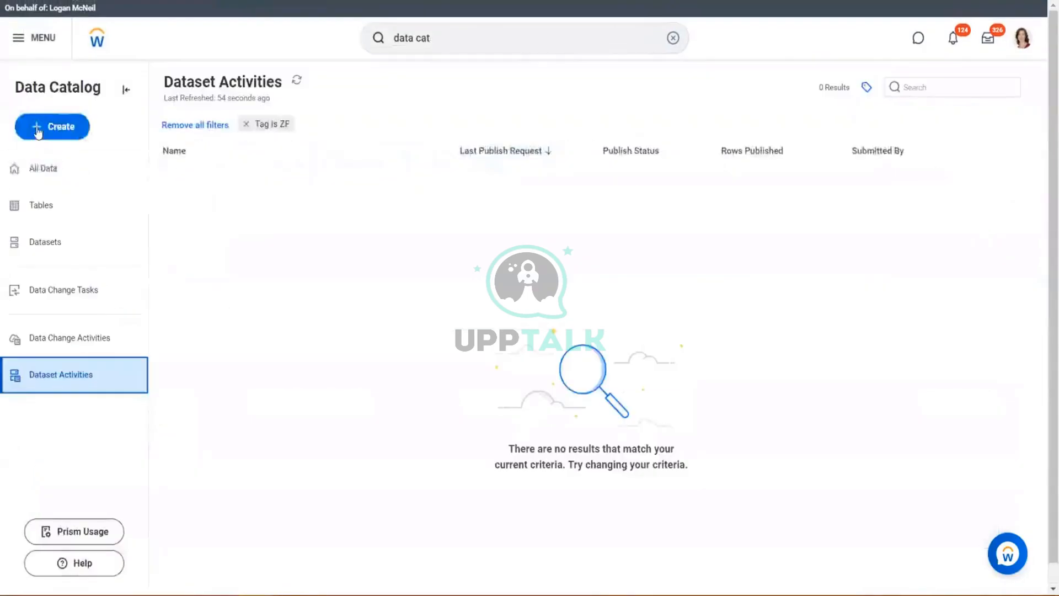
Start creating a base dataset from a custom report, and copy the name of the Wday - Employee Performance Details table
{"action": "left_click", "coordinate": [37, 130]}
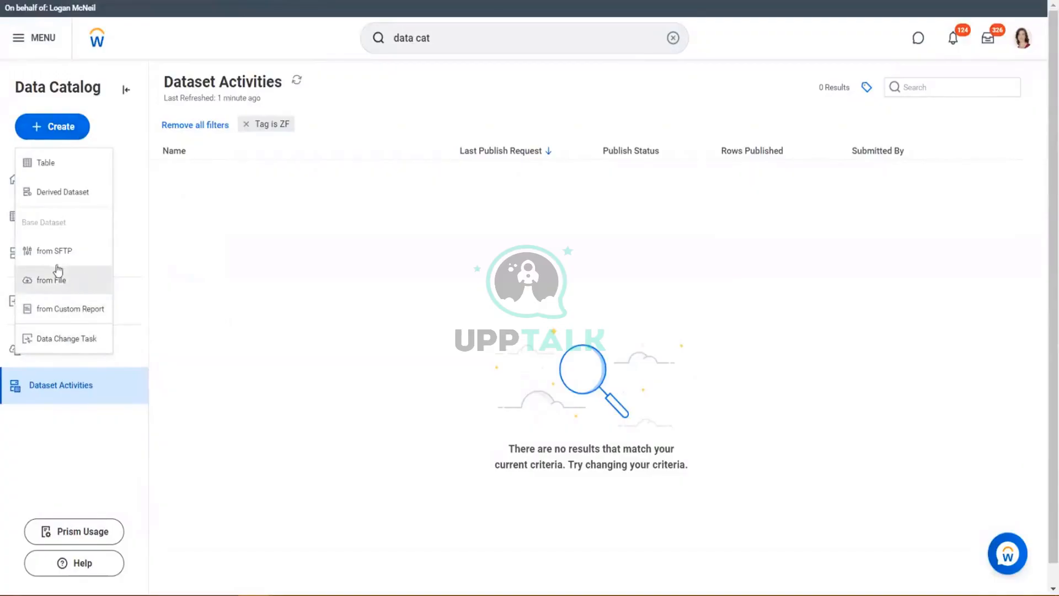
{"action": "left_click", "coordinate": [66, 314]}
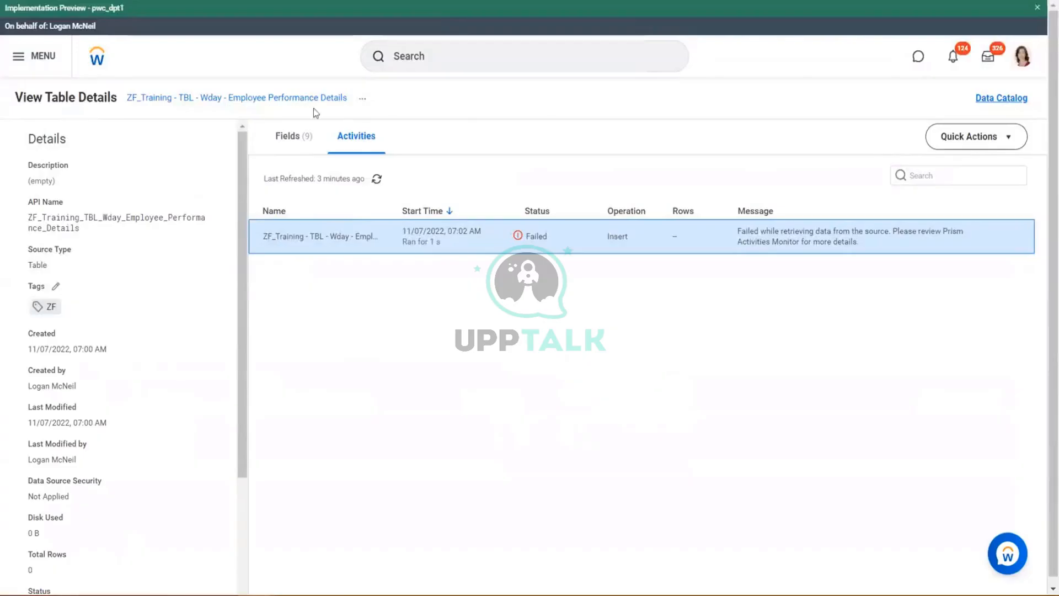
{"action": "right_click", "coordinate": [364, 100]}
{"action": "left_click", "coordinate": [402, 202]}
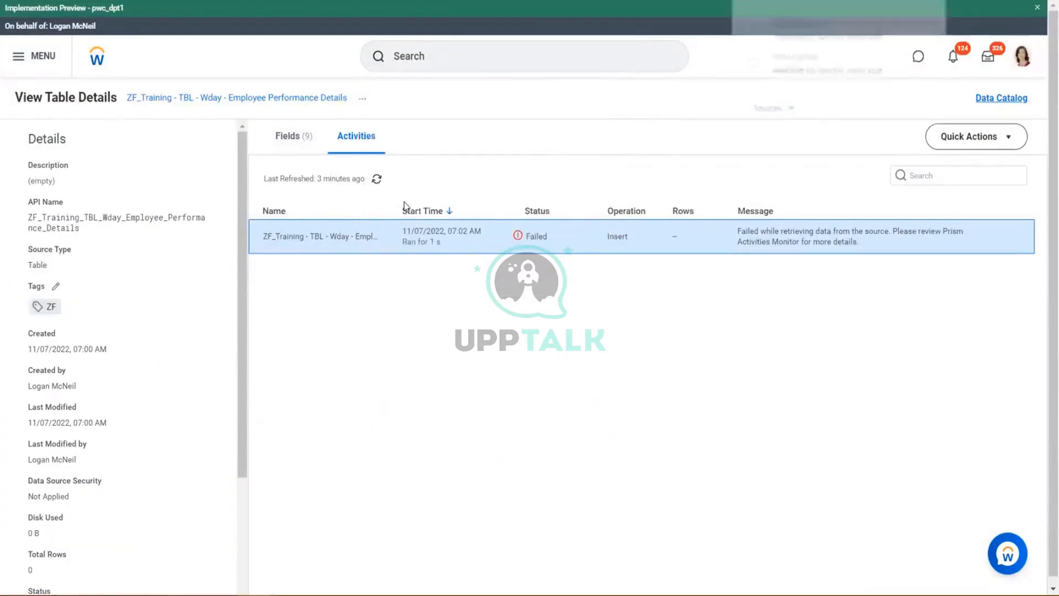
{"action": "left_click", "coordinate": [351, 136]}
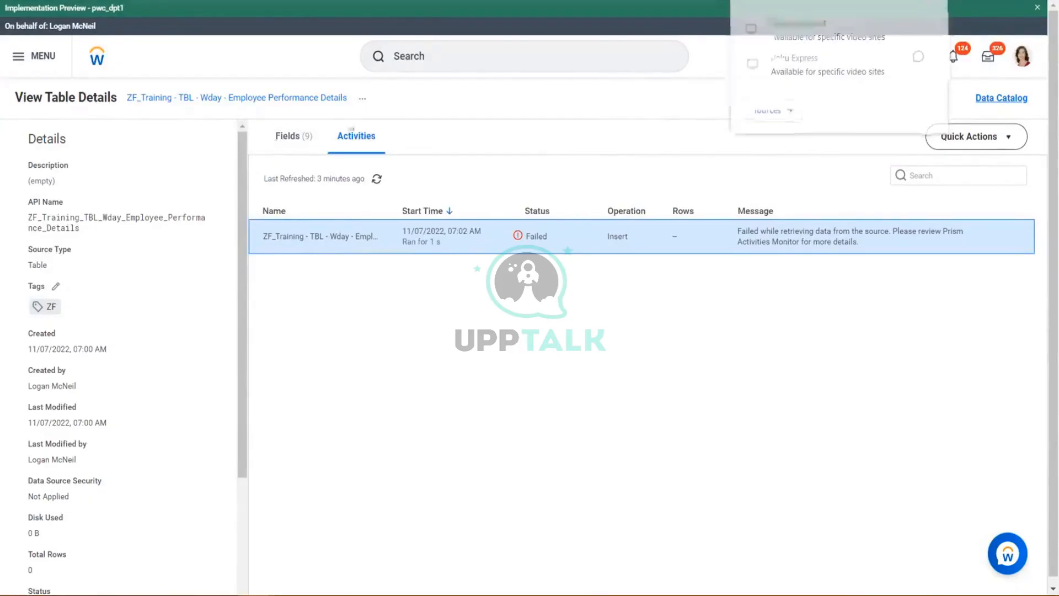
{"action": "left_click_drag", "start_coordinate": [124, 104], "coordinate": [353, 118]}
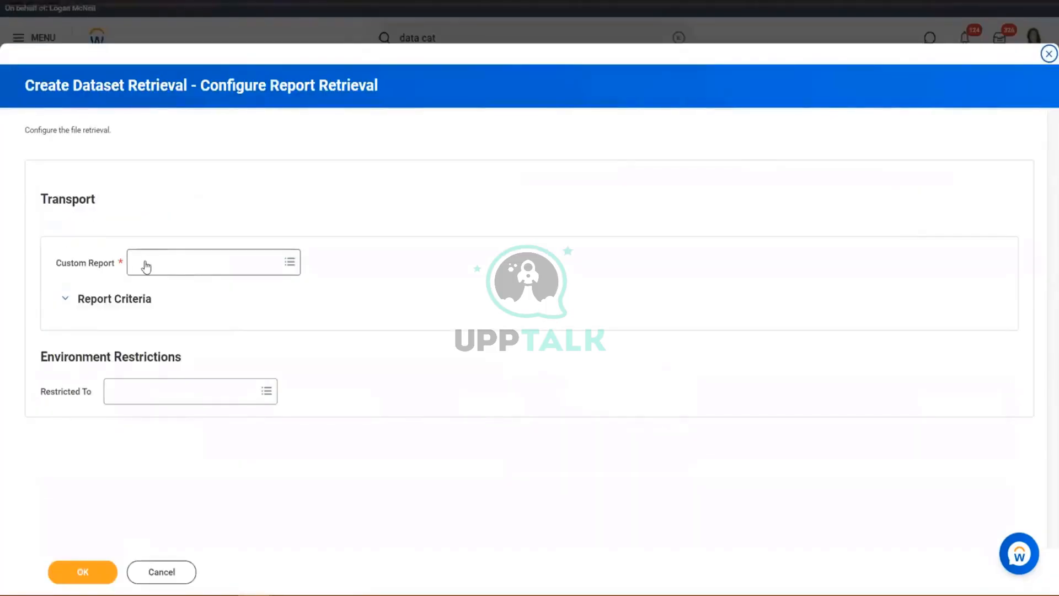
Search the custom reports for "prism" and choose Prism - Employee Reviews as the dataset's source report
{"action": "left_click", "coordinate": [171, 270]}
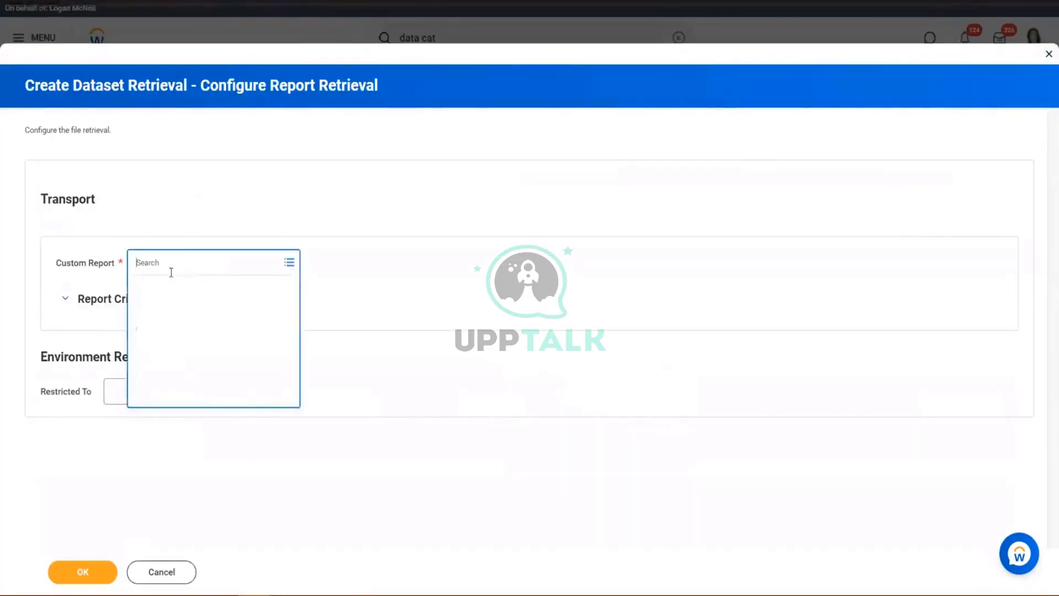
{"action": "type", "text": "pris"}
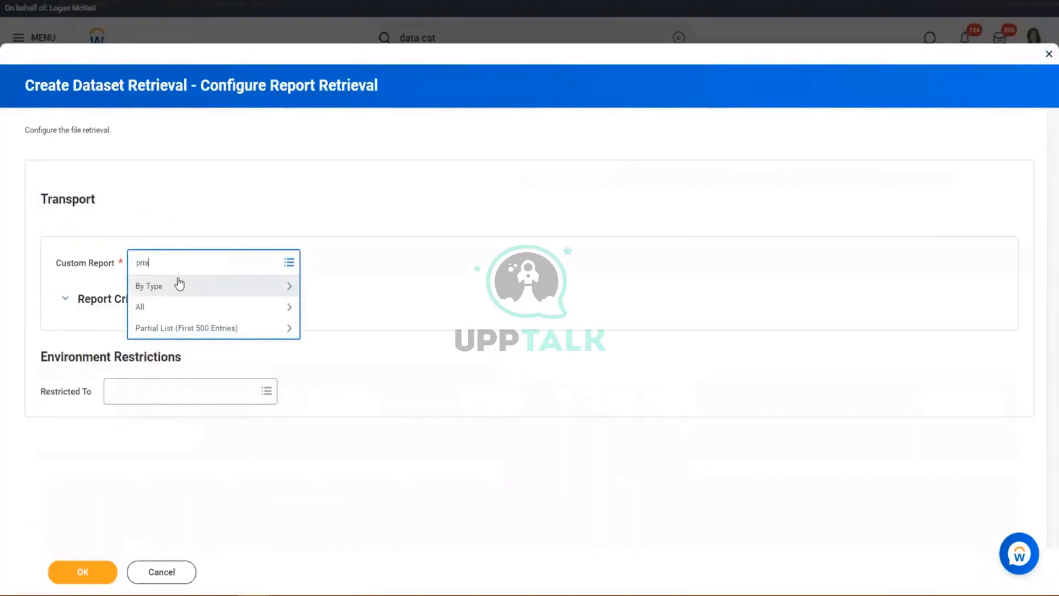
{"action": "type", "text": "m"}
{"action": "key", "text": "Return"}
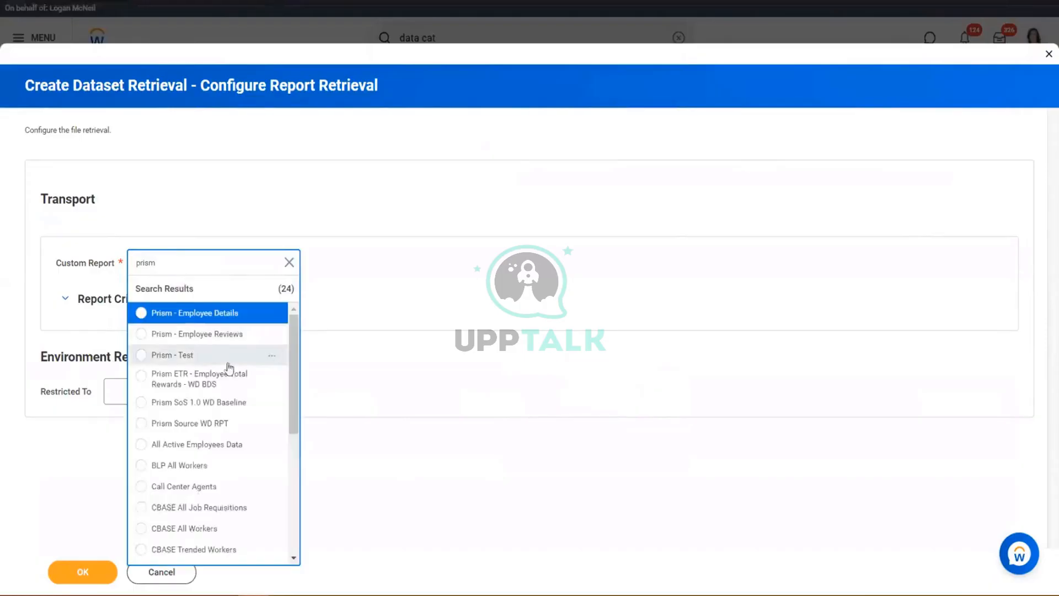
{"action": "left_click", "coordinate": [215, 335]}
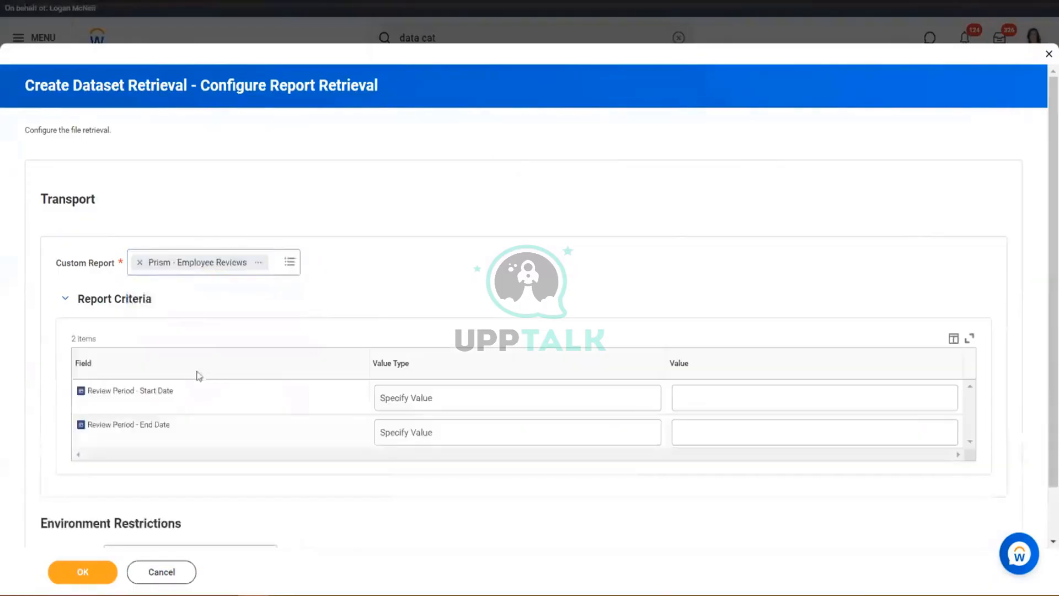
Set the review period start date to 01/01/2022 and end date to 12/31/2022, and accept the Run Now frequency
{"action": "scroll", "coordinate": [526, 345], "scroll_direction": "down", "scroll_amount": 1}
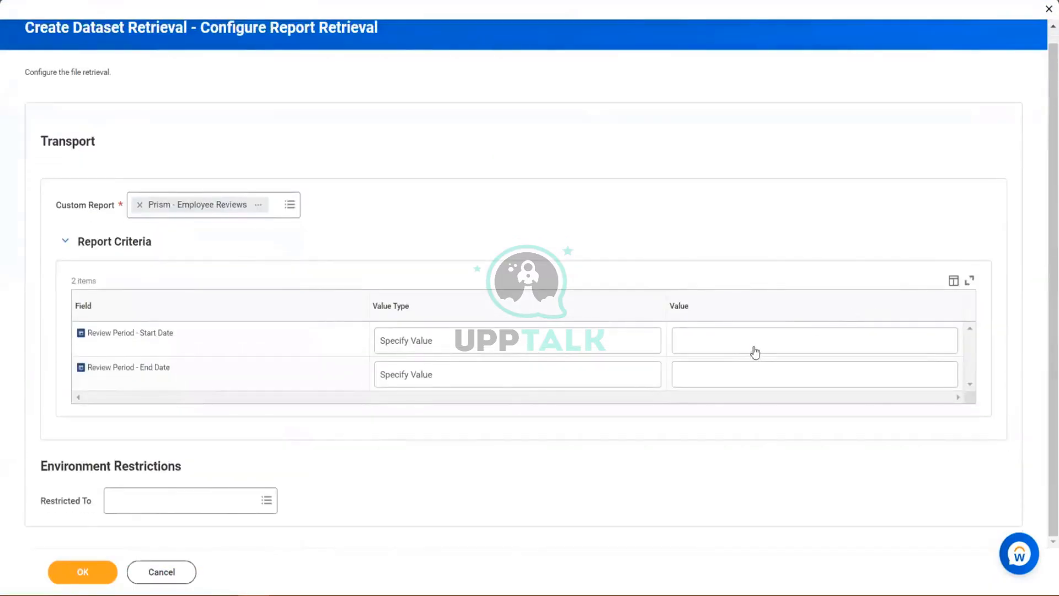
{"action": "left_click", "coordinate": [755, 352]}
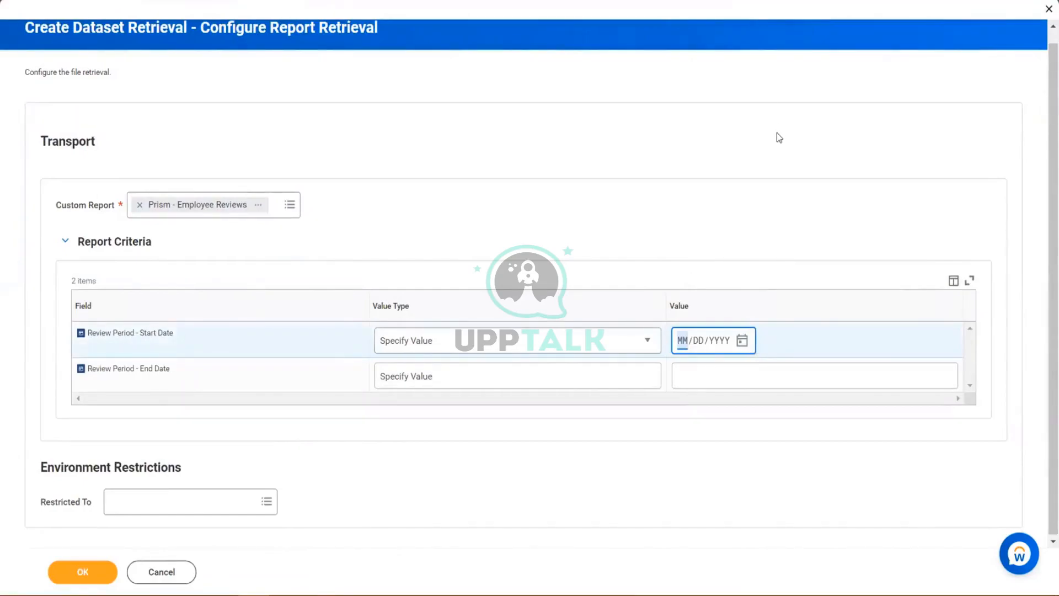
{"action": "type", "text": "01/01/00022"}
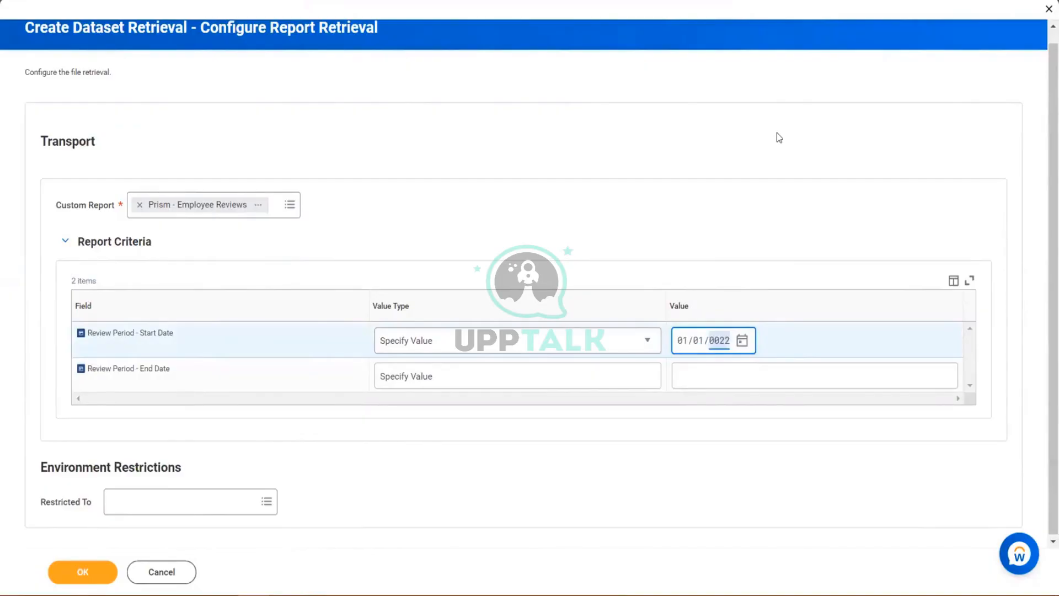
{"action": "key", "text": "Tab"}
{"action": "key", "text": "Tab"}
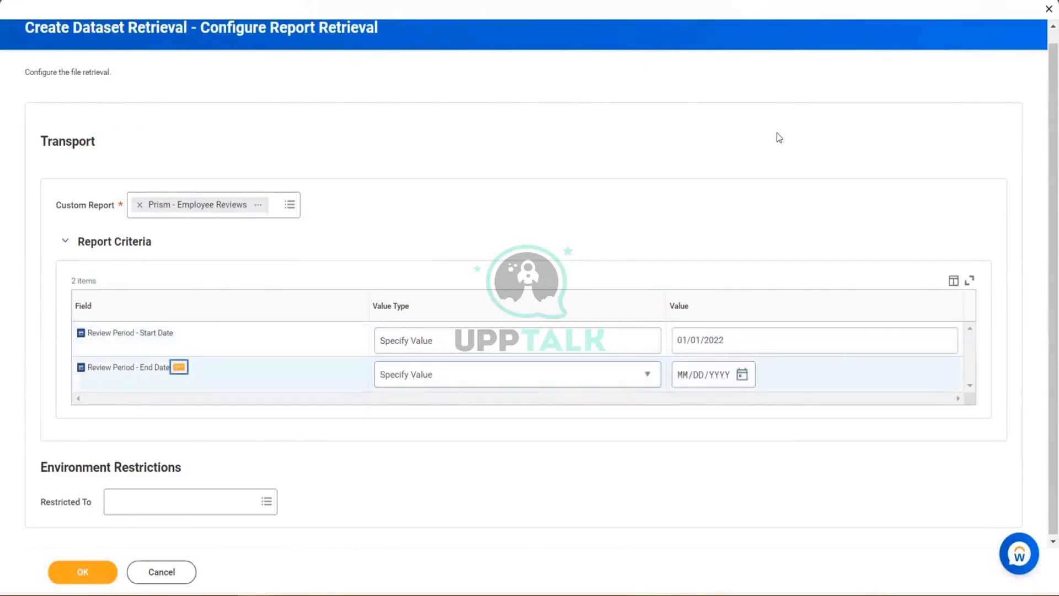
{"action": "left_click", "coordinate": [678, 376]}
{"action": "type", "text": "12/31/YYYY"}
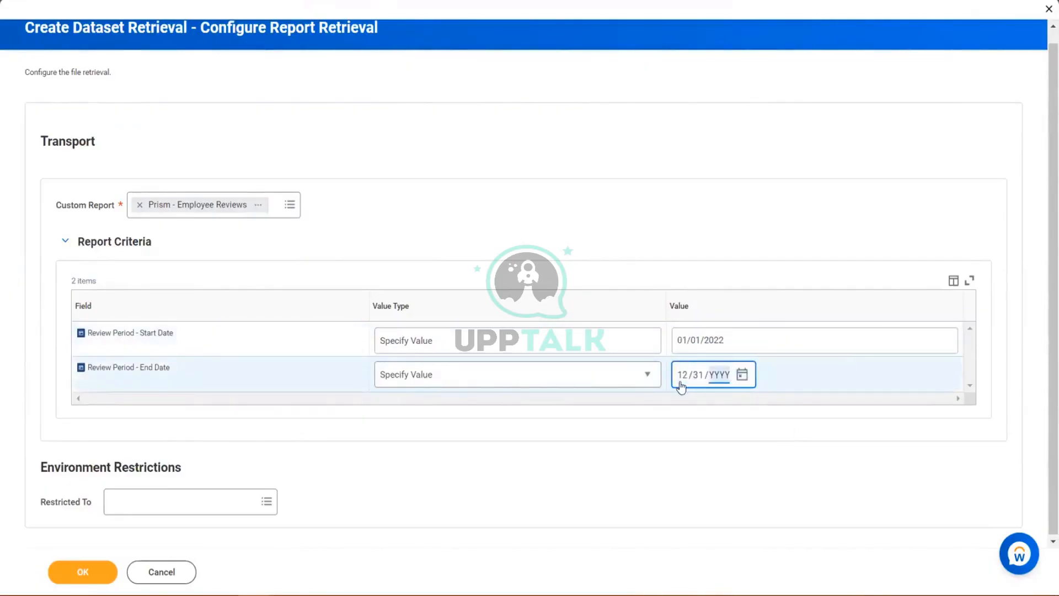
{"action": "key", "text": "Tab"}
{"action": "key", "text": "Tab"}
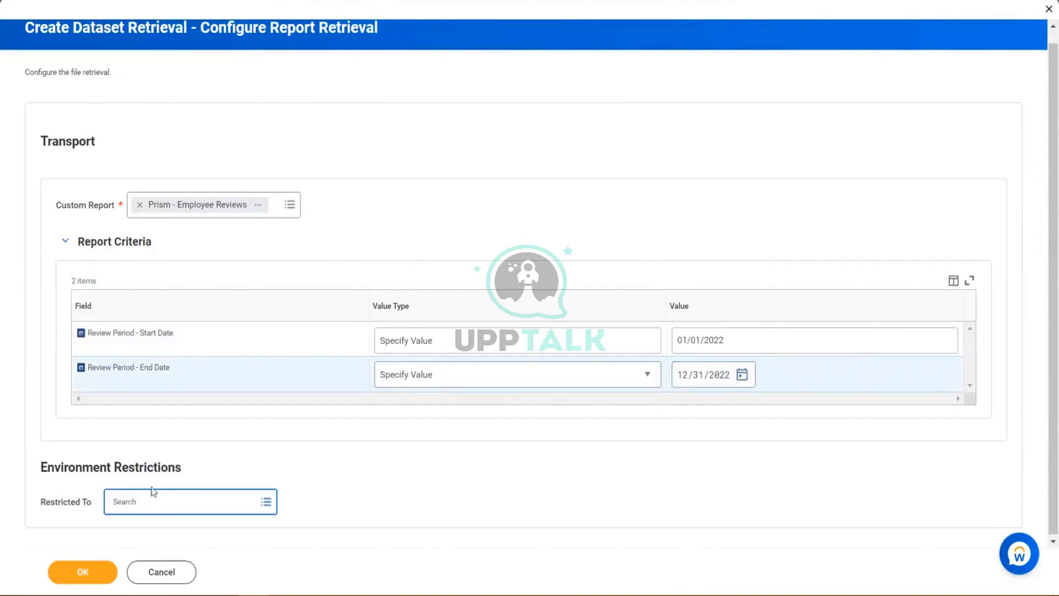
{"action": "left_click", "coordinate": [80, 573]}
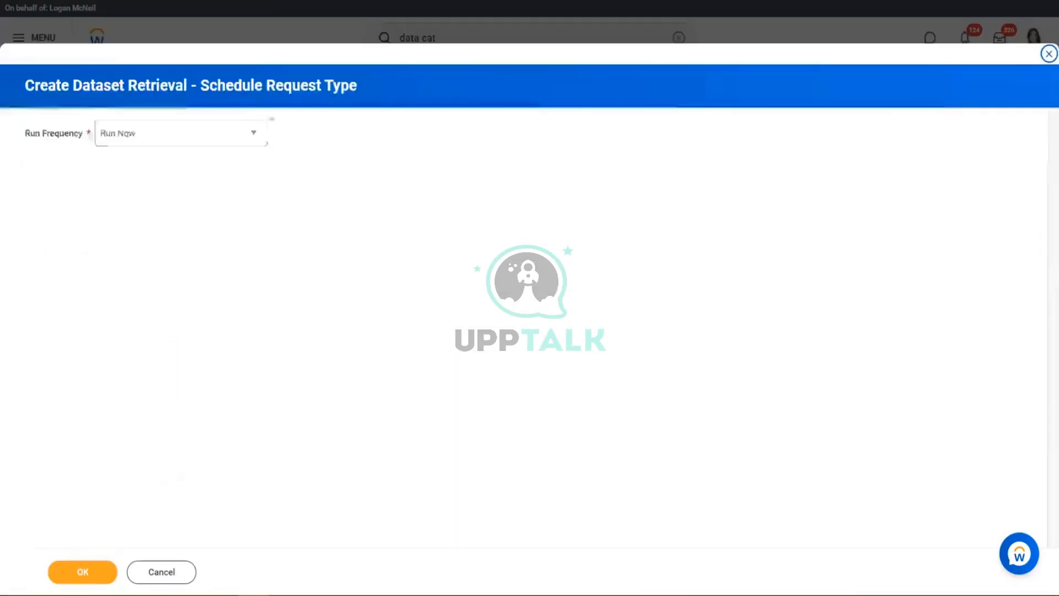
{"action": "left_click", "coordinate": [80, 573]}
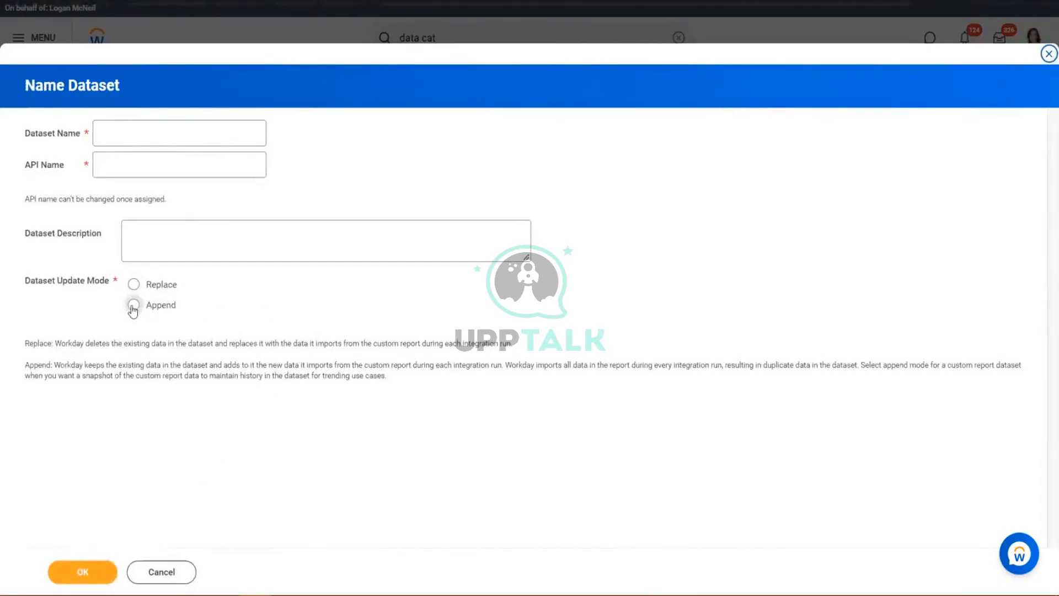
Set the dataset update mode to Append and name the dataset "ZF_Training - BDS - Wday - Employee Performance Details"
{"action": "left_click", "coordinate": [133, 307]}
{"action": "left_click", "coordinate": [144, 136]}
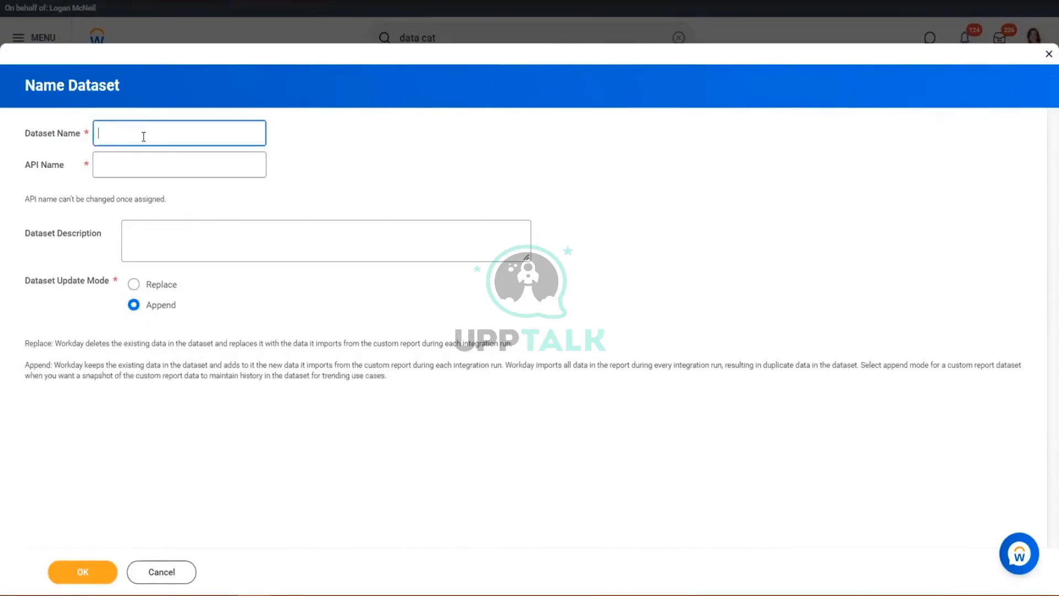
{"action": "type", "text": "BL - Wday - Employee Performance Details"}
{"action": "left_click", "coordinate": [109, 133]}
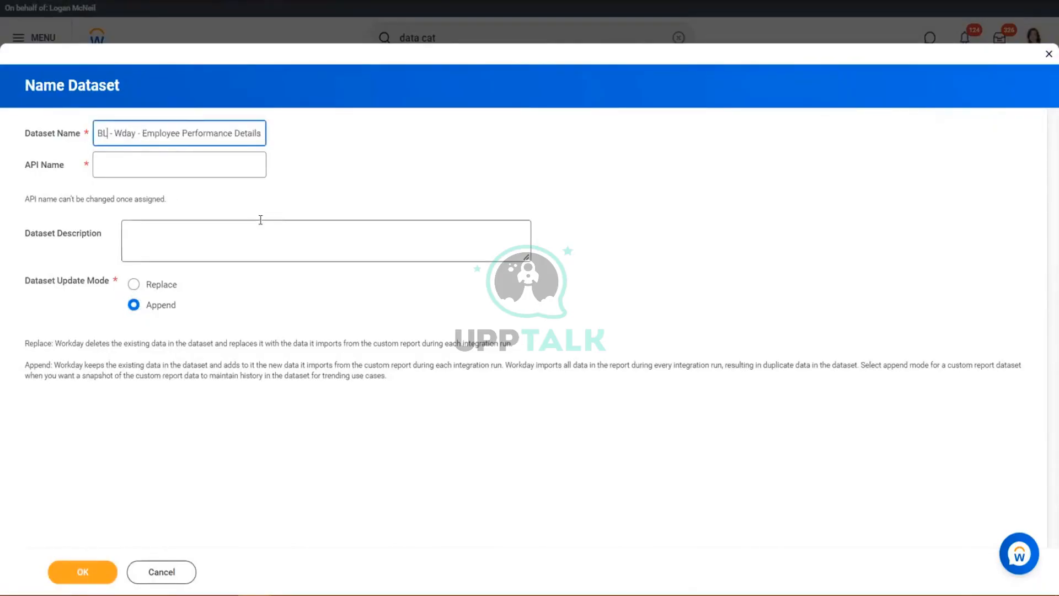
{"action": "type", "text": "- T"}
{"action": "type", "text": "BDS"}
{"action": "key", "text": "Tab"}
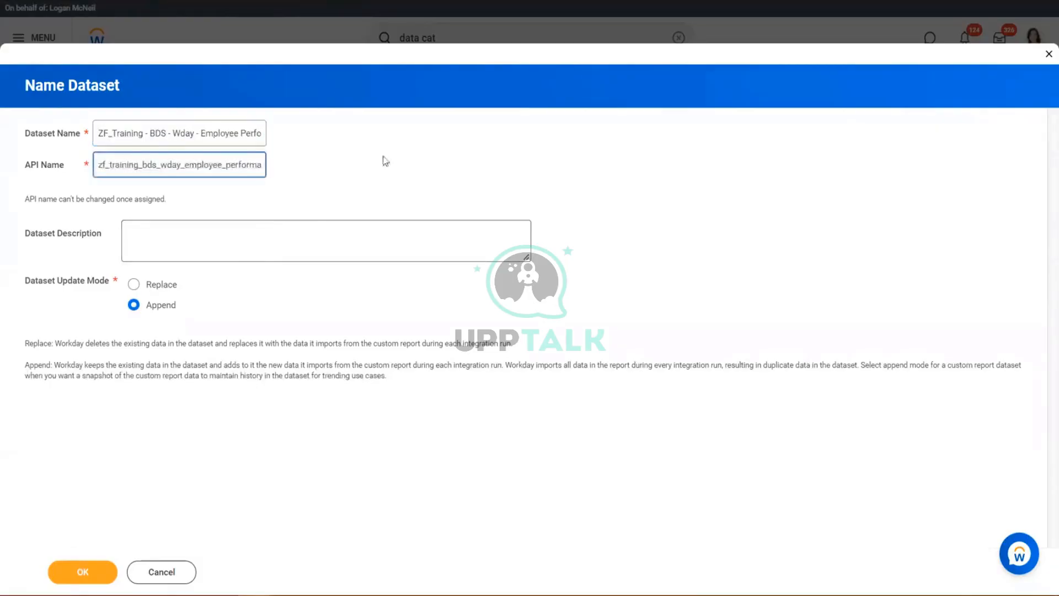
Finish creating the dataset and list all data in the catalog without the ZF tag filter
{"action": "left_click", "coordinate": [377, 136]}
{"action": "left_click", "coordinate": [84, 572]}
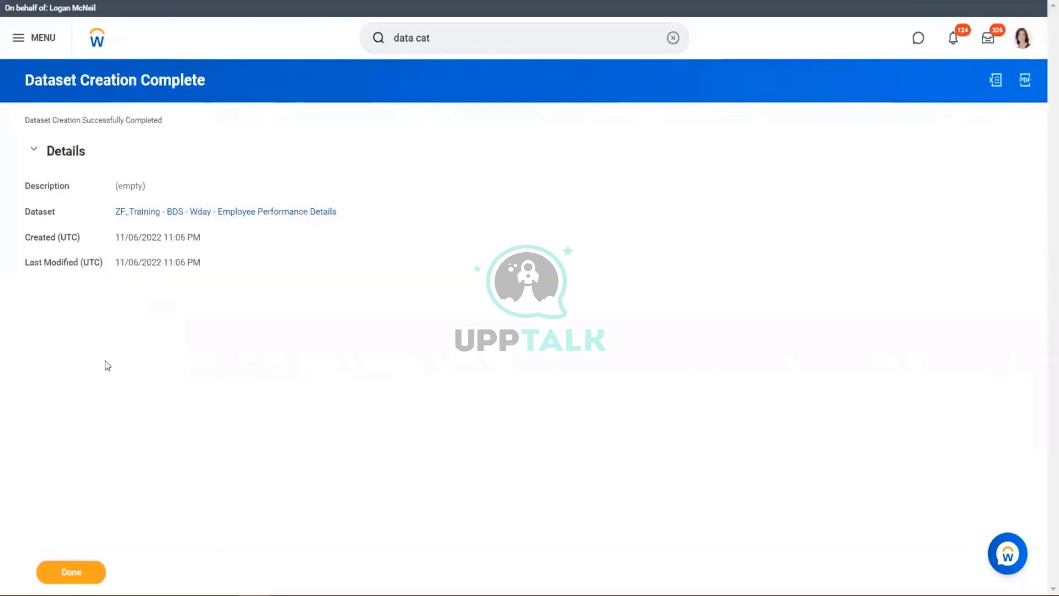
{"action": "left_click", "coordinate": [87, 571]}
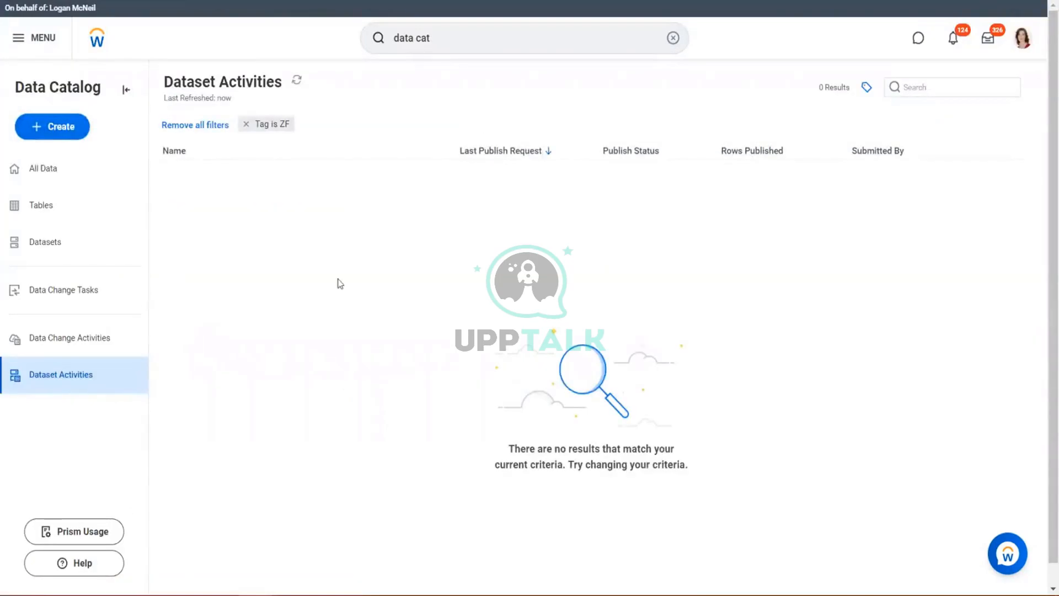
{"action": "left_click", "coordinate": [72, 174]}
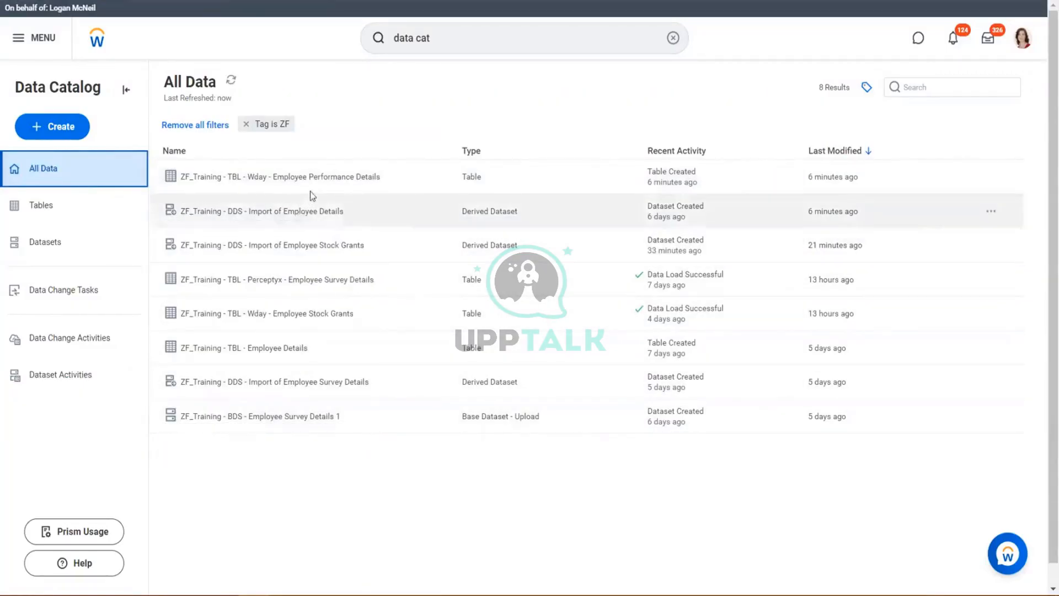
{"action": "left_click", "coordinate": [246, 125]}
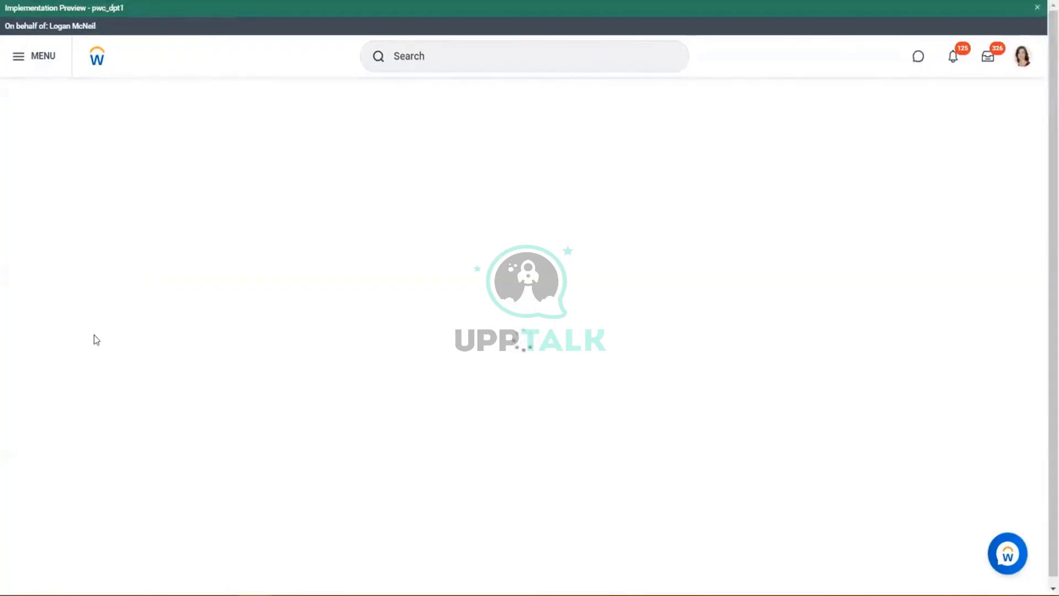
Add the ZF tag to the ZF_Training - BDS - Wday - Employee Performance Details dataset
{"action": "left_click", "coordinate": [56, 322]}
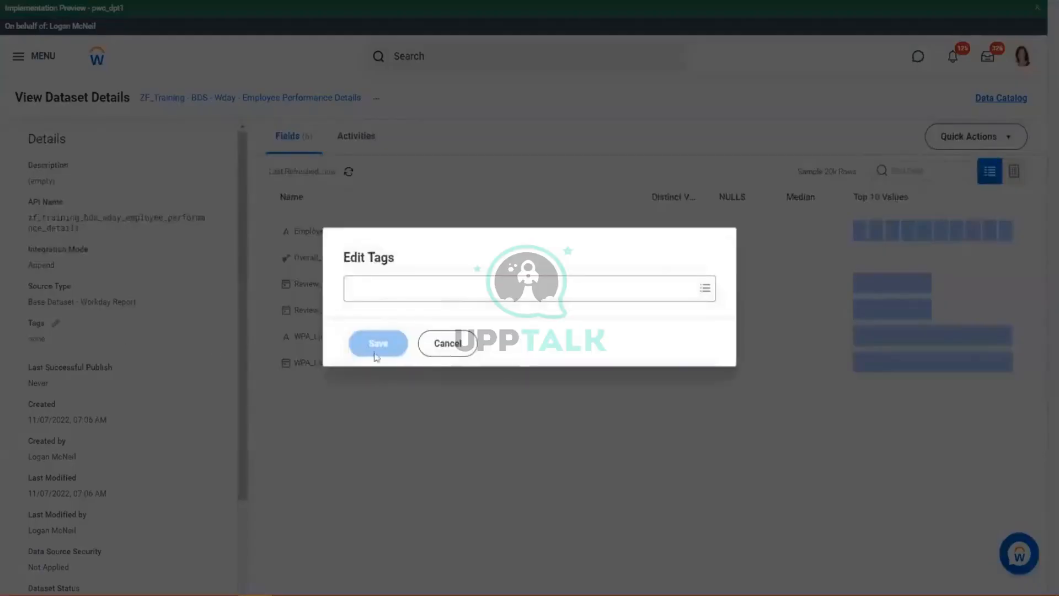
{"action": "left_click", "coordinate": [461, 295]}
{"action": "scroll", "coordinate": [467, 389], "scroll_direction": "down", "scroll_amount": 3}
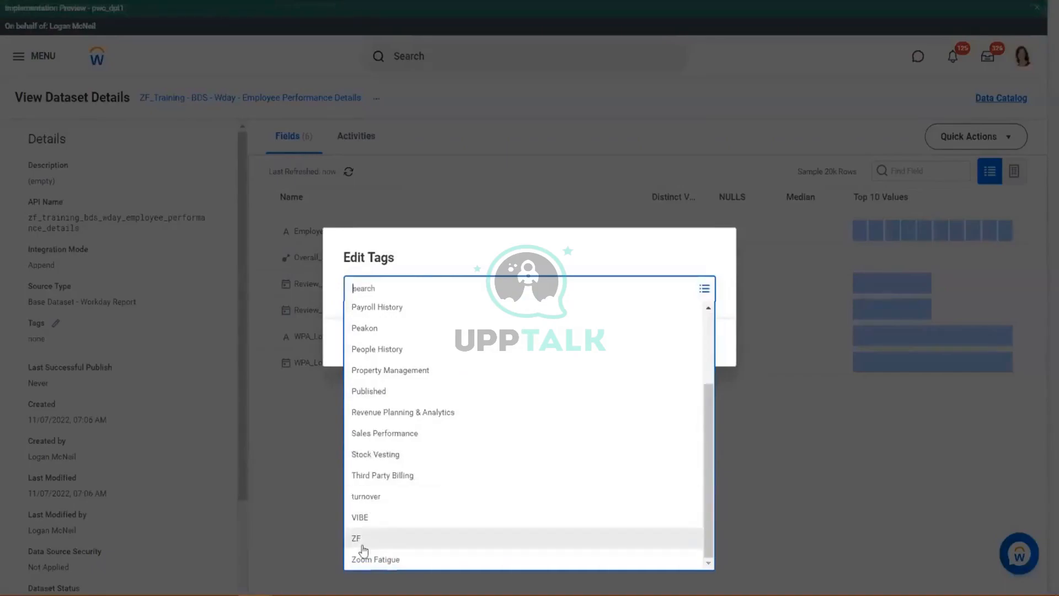
{"action": "left_click", "coordinate": [362, 539]}
{"action": "left_click", "coordinate": [373, 341]}
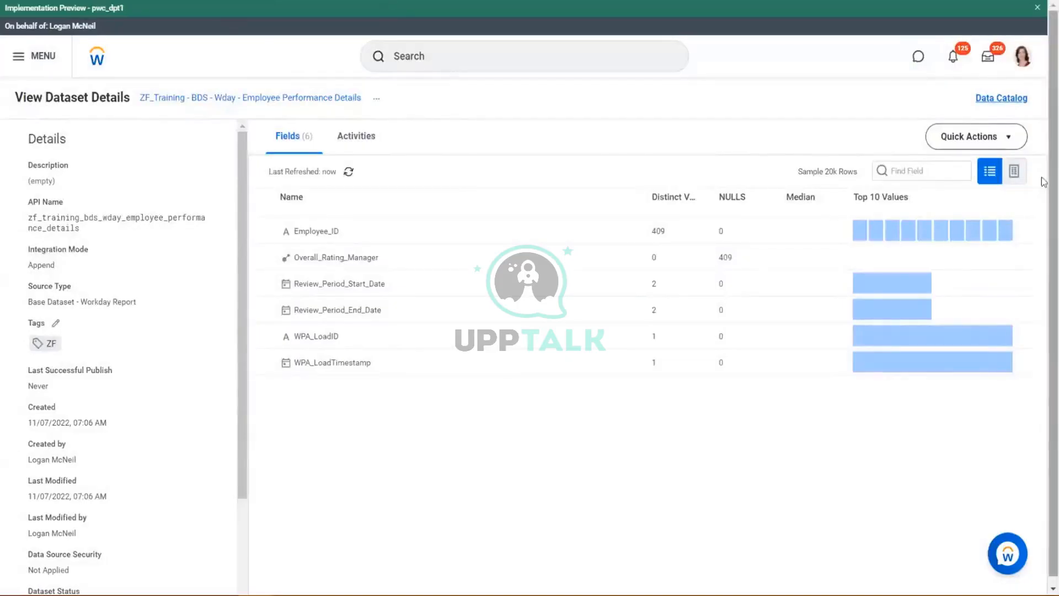
Examine the dataset's sample rows as a table, checking the manager rating and the review period start and end dates
{"action": "left_click", "coordinate": [1018, 172]}
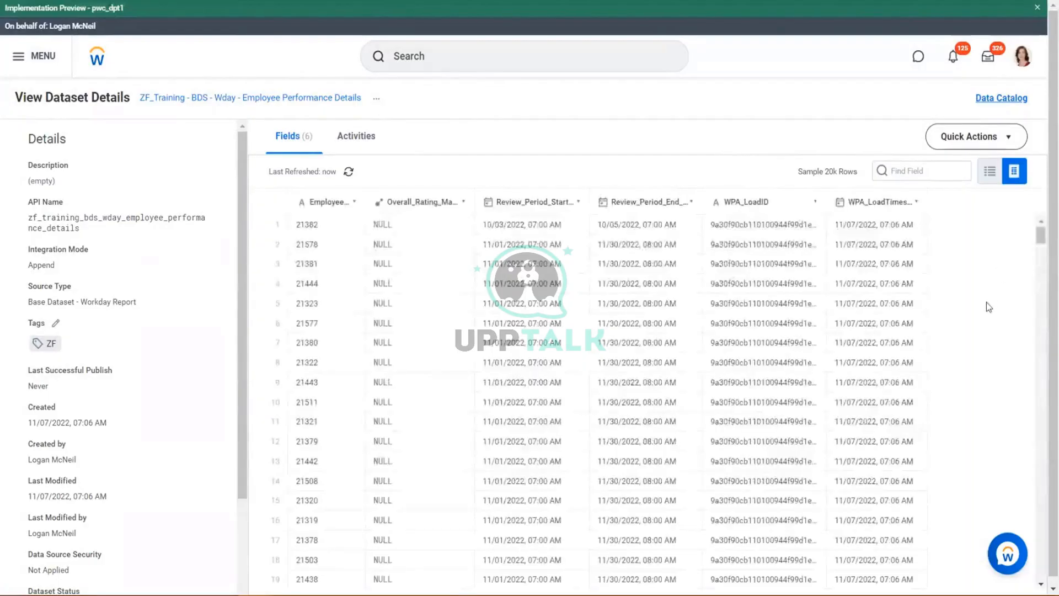
{"action": "left_click", "coordinate": [645, 367]}
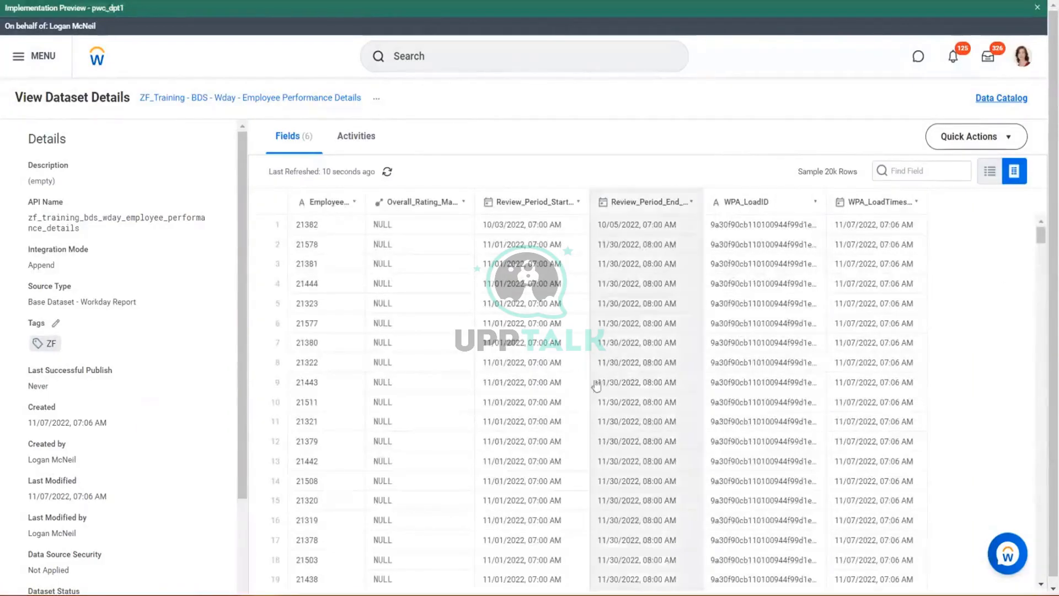
{"action": "scroll", "coordinate": [494, 144], "scroll_direction": "down", "scroll_amount": 1}
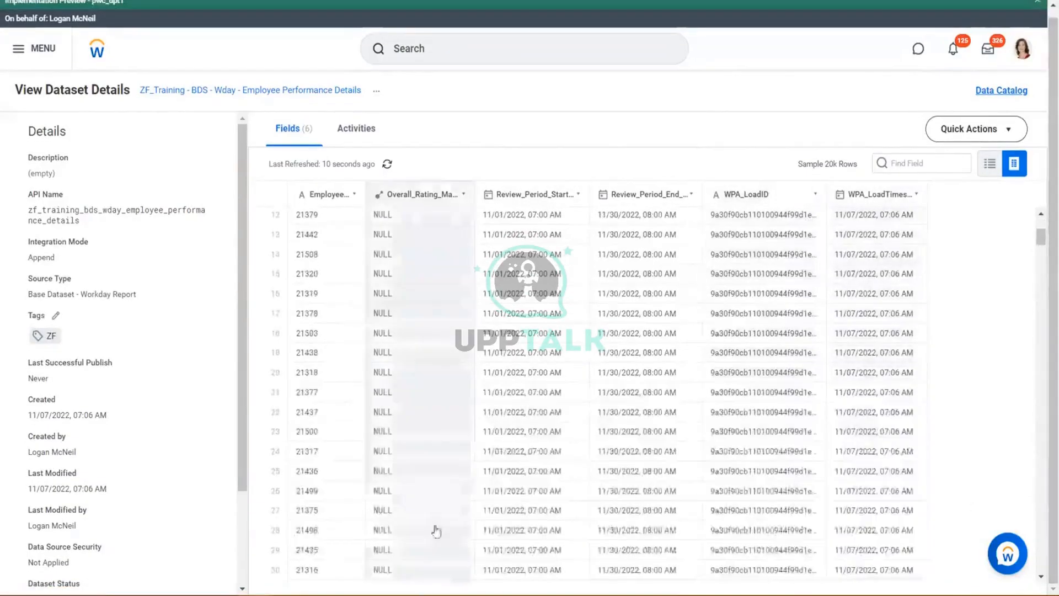
{"action": "scroll", "coordinate": [403, 510], "scroll_direction": "down", "scroll_amount": 3}
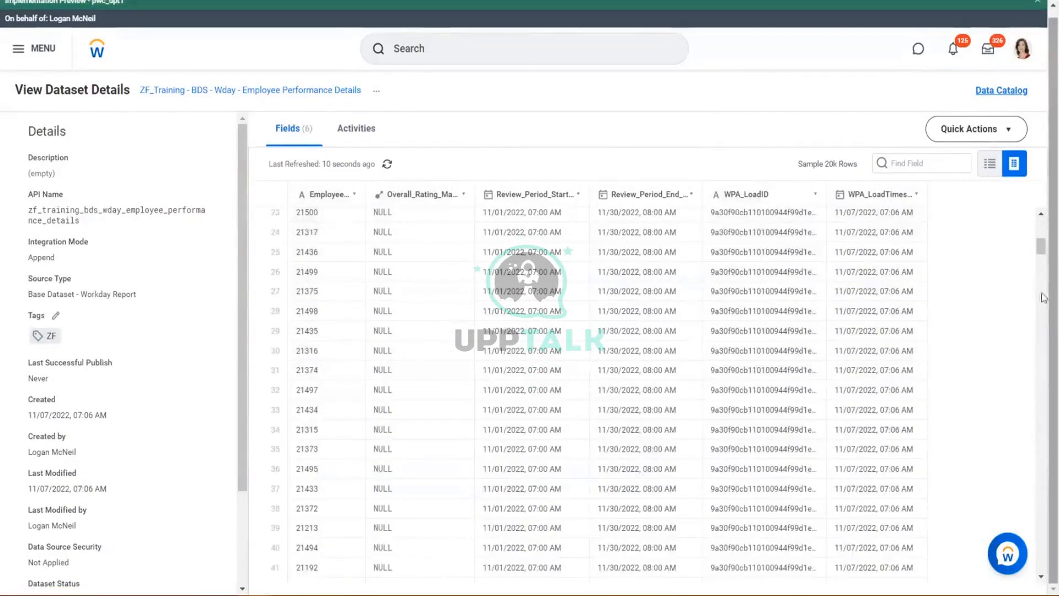
{"action": "left_click_drag", "start_coordinate": [1041, 245], "coordinate": [1042, 211]}
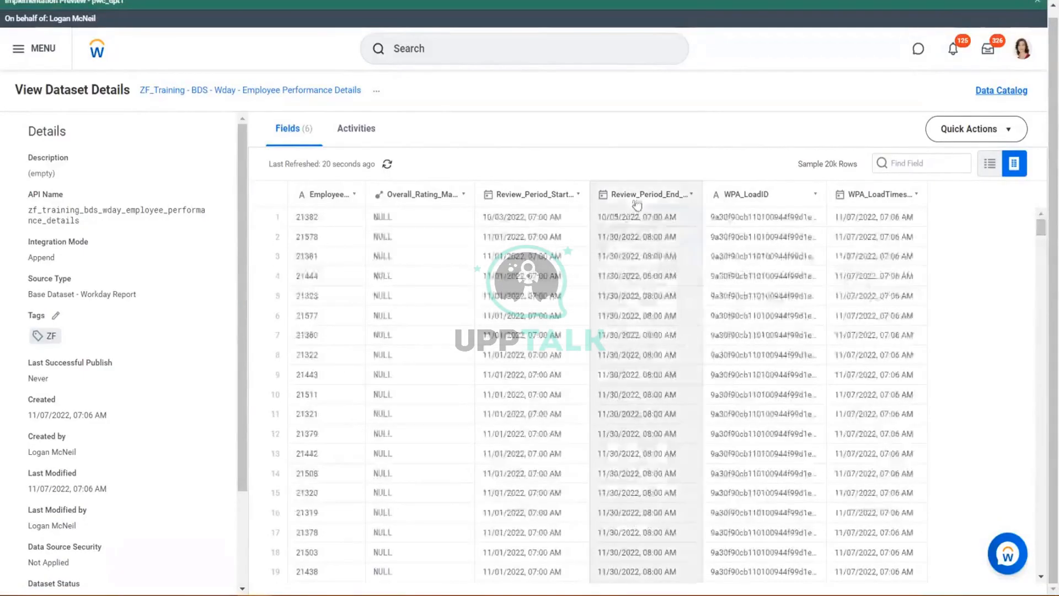
{"action": "scroll", "coordinate": [644, 175], "scroll_direction": "up", "scroll_amount": 1}
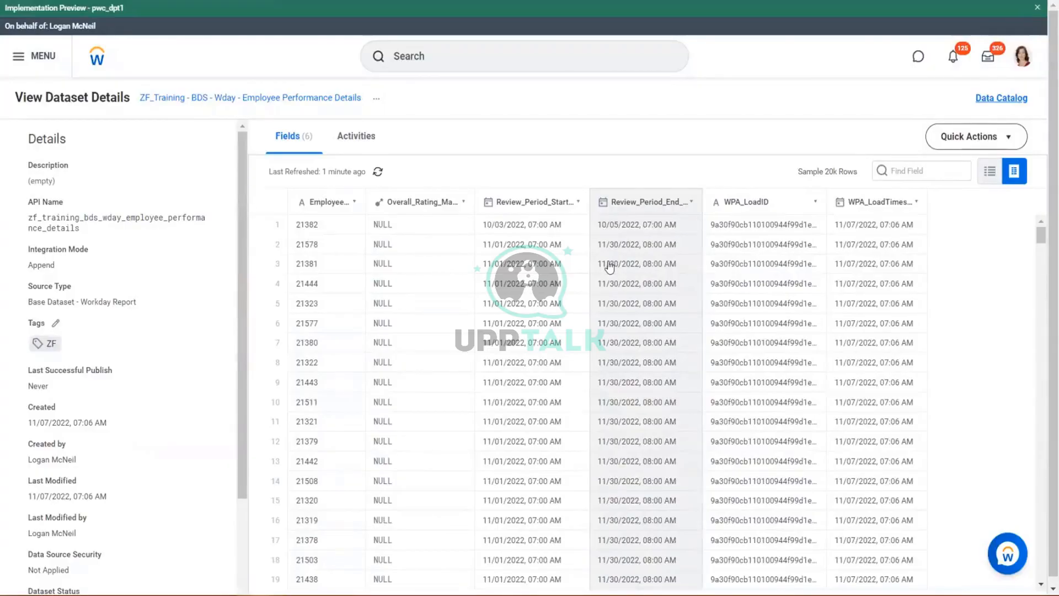
{"action": "left_click_drag", "start_coordinate": [132, 107], "coordinate": [529, 118]}
{"action": "left_click", "coordinate": [528, 117]}
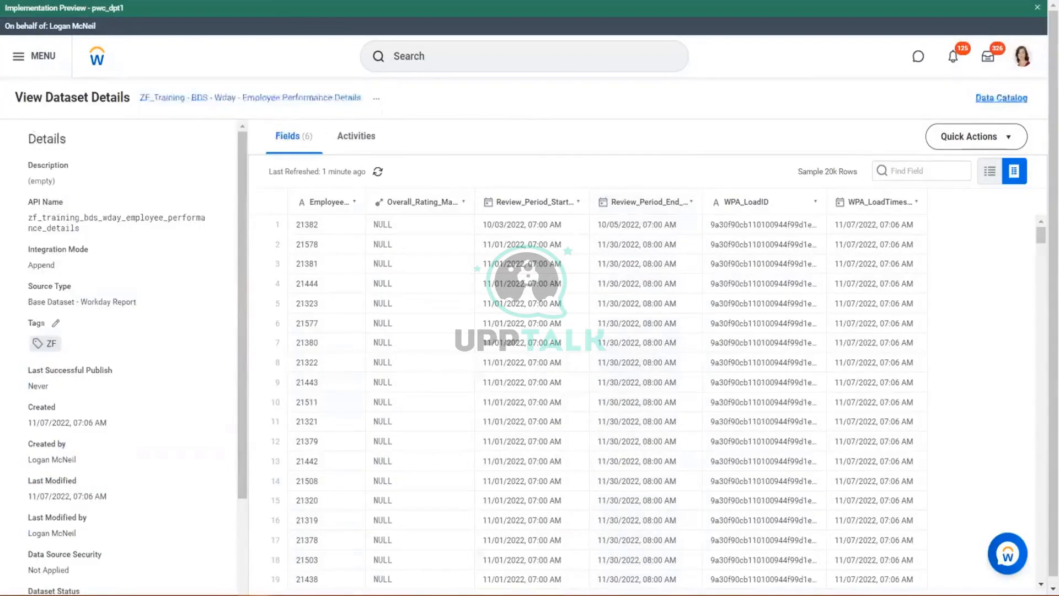
Edit the dataset's integration details, keep the report criteria, and examine the schedule settings for a Daily Recurrence run frequency
{"action": "left_click", "coordinate": [376, 98]}
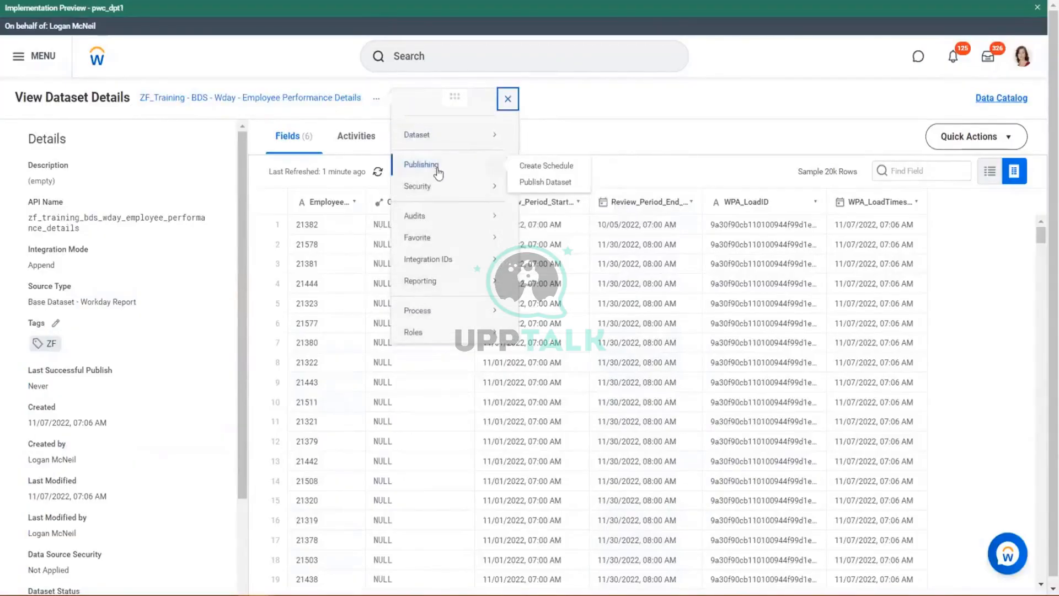
{"action": "mouse_move", "coordinate": [437, 137]}
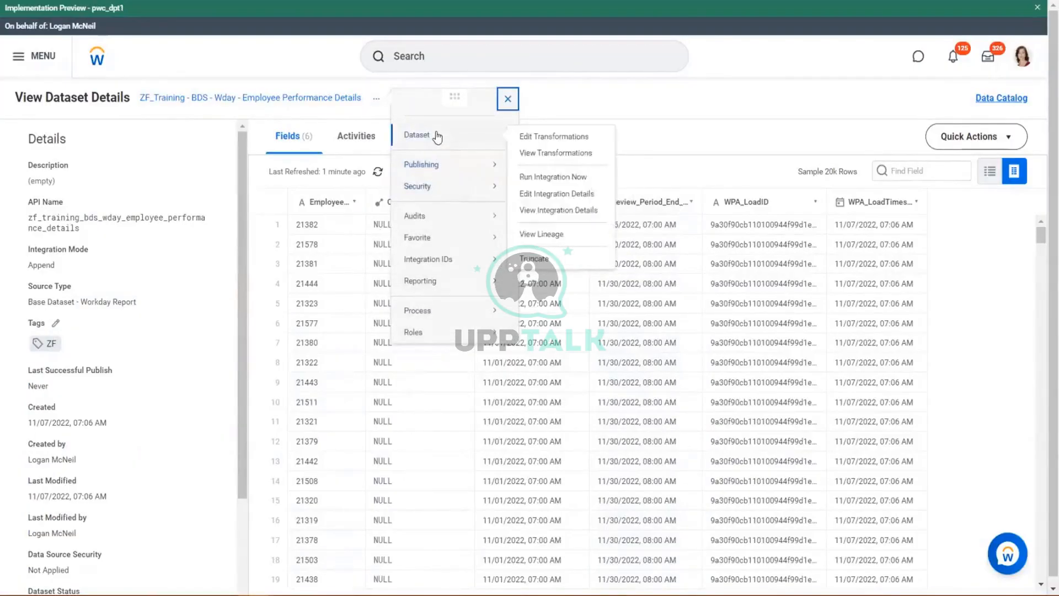
{"action": "left_click", "coordinate": [571, 197]}
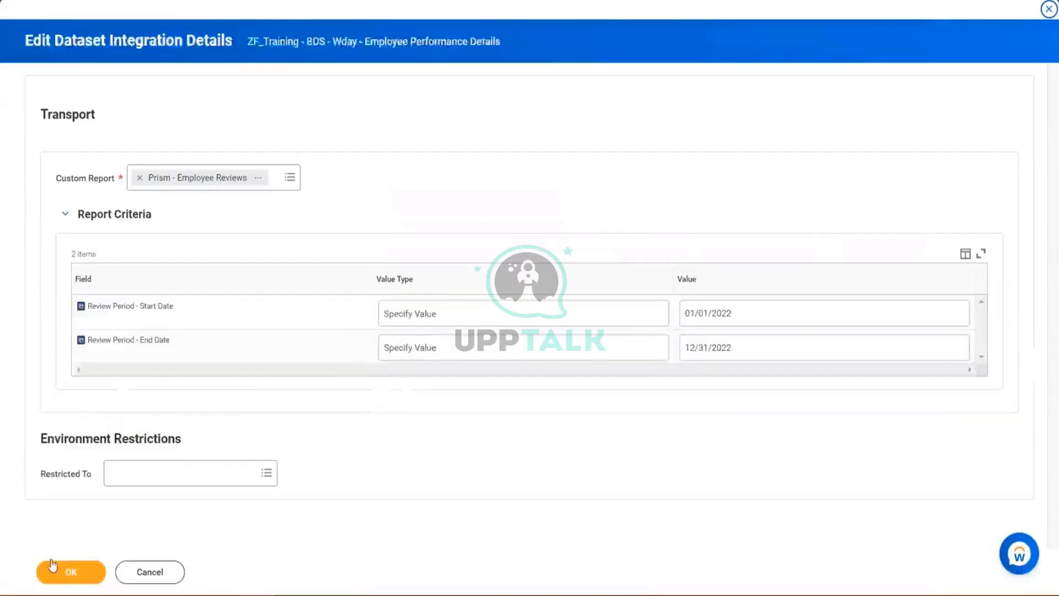
{"action": "left_click", "coordinate": [65, 571]}
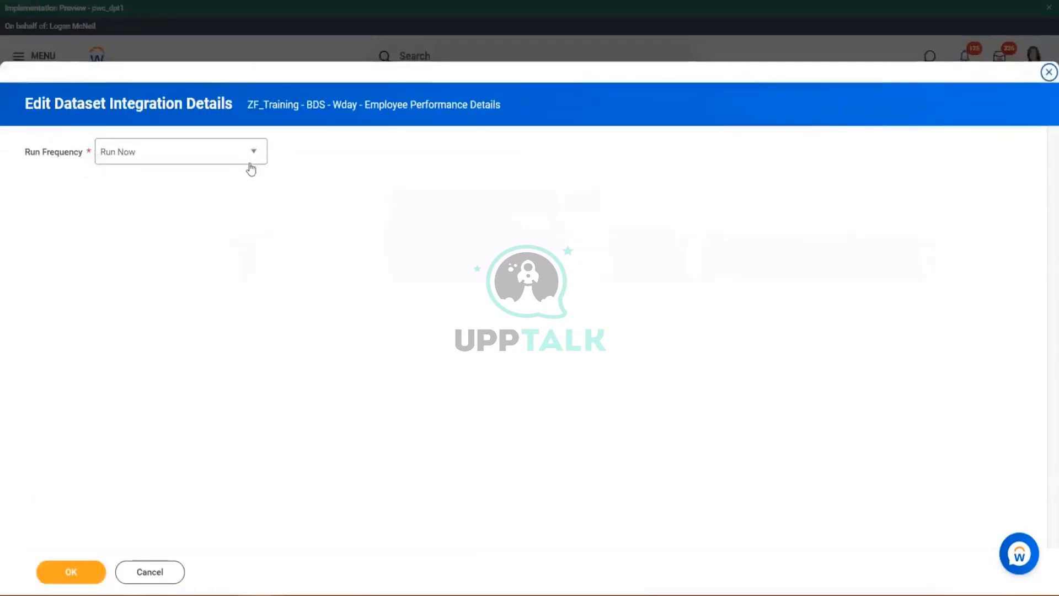
{"action": "left_click", "coordinate": [253, 164]}
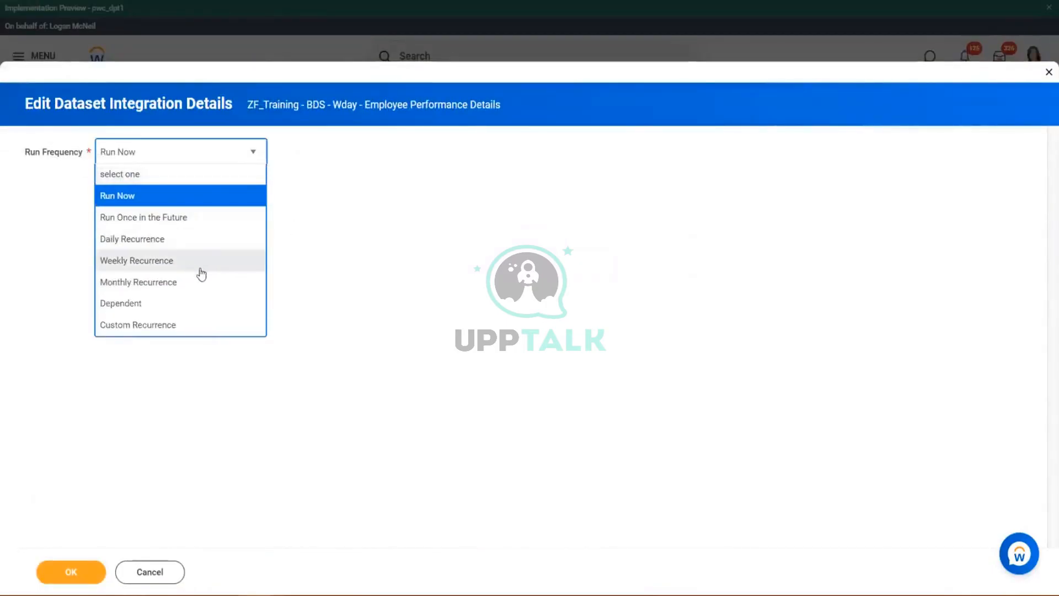
{"action": "left_click", "coordinate": [179, 247]}
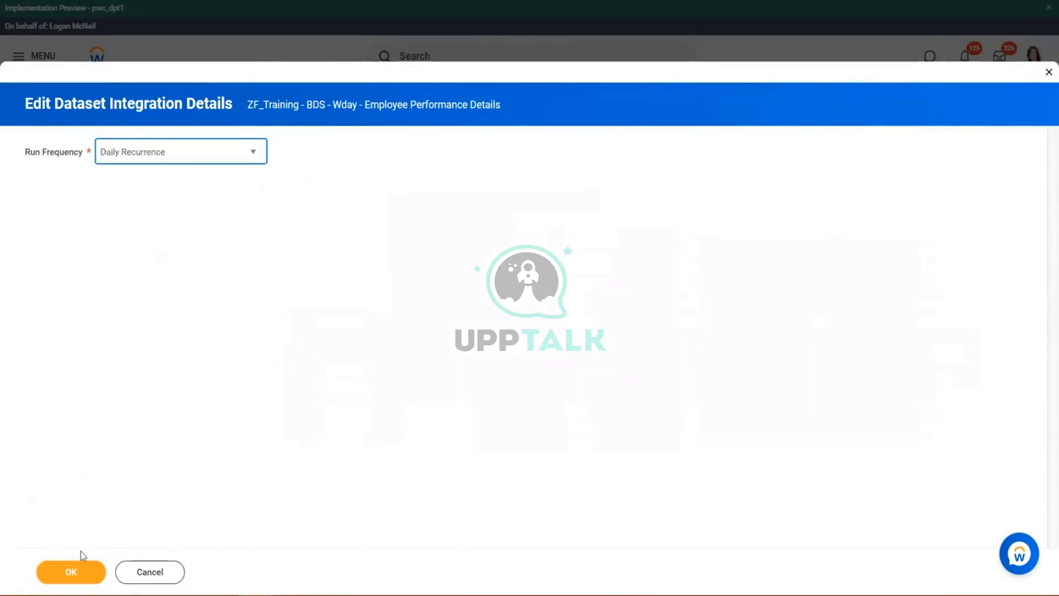
{"action": "left_click", "coordinate": [73, 580]}
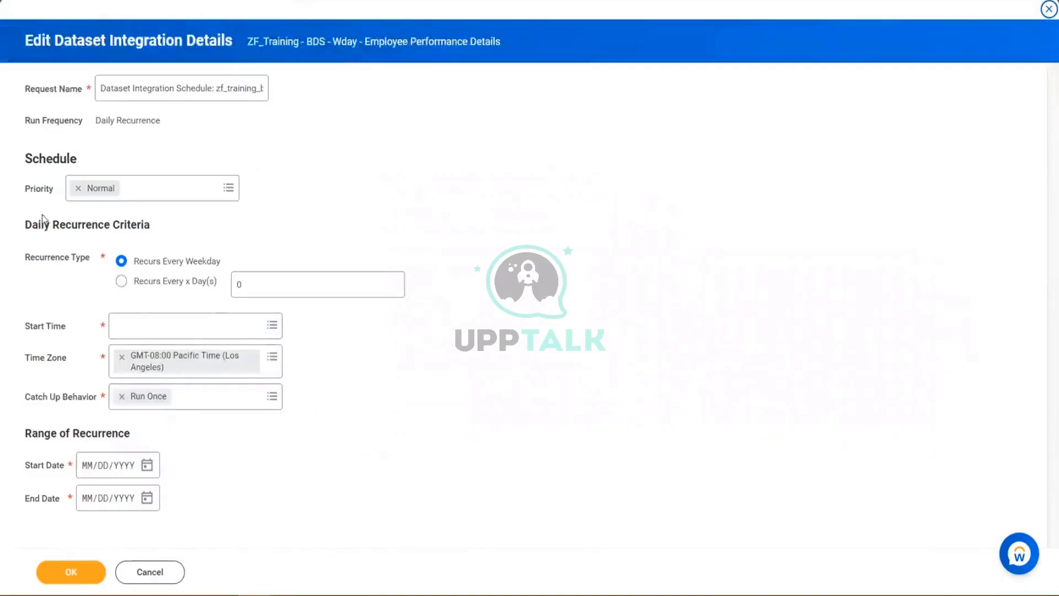
{"action": "key", "text": "ctrl+a"}
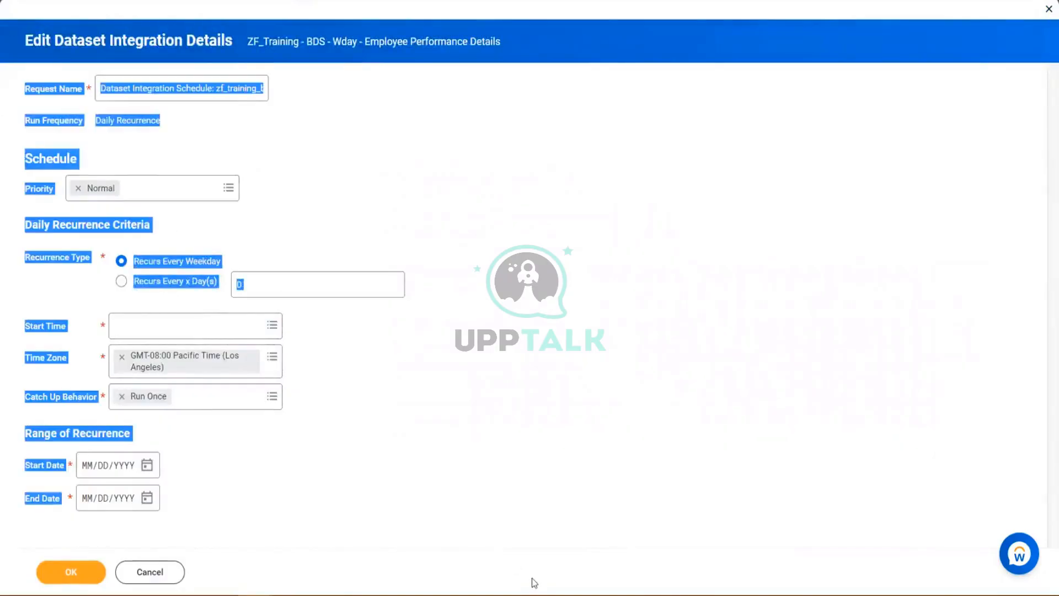
{"action": "left_click", "coordinate": [561, 470]}
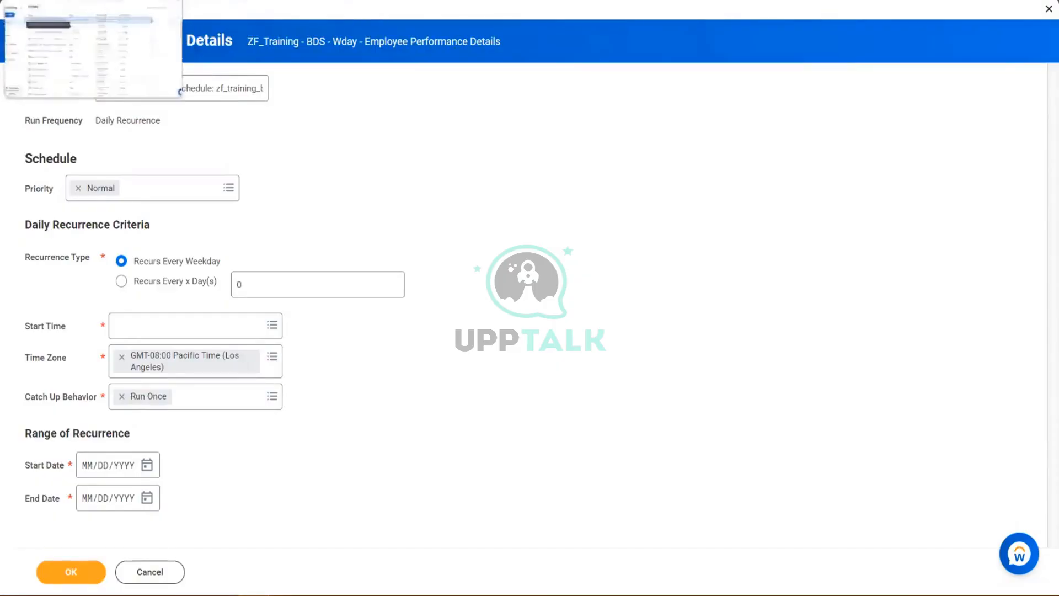
Switch to the Excel notes workbook and enter the label "Data Load" in cell A5 of sheet 03.11
{"action": "left_click", "coordinate": [83, 1]}
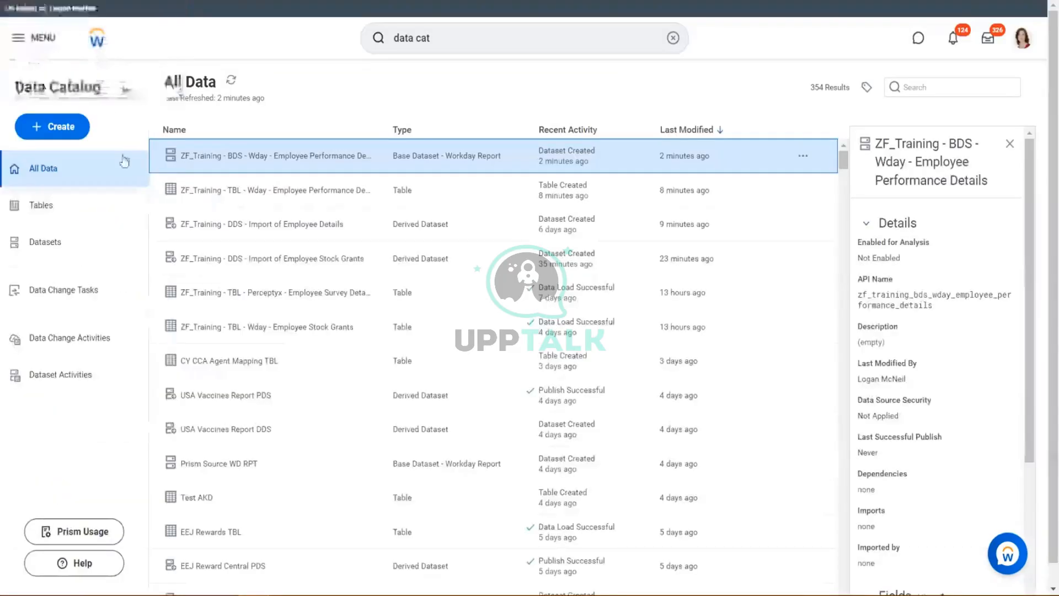
{"action": "left_click", "coordinate": [106, 296]}
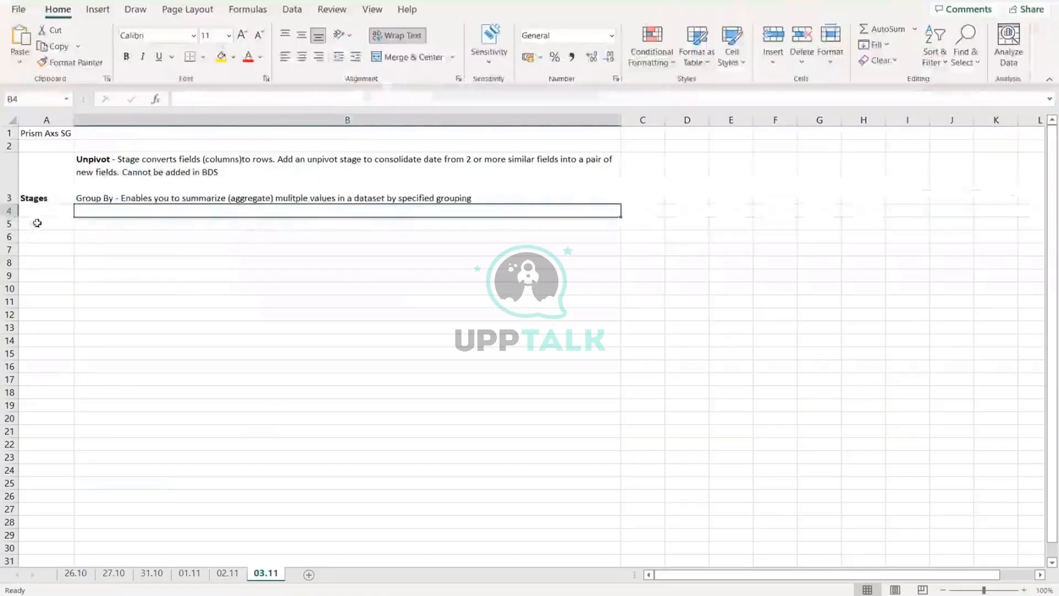
{"action": "left_click", "coordinate": [35, 225]}
{"action": "type", "text": "Data "}
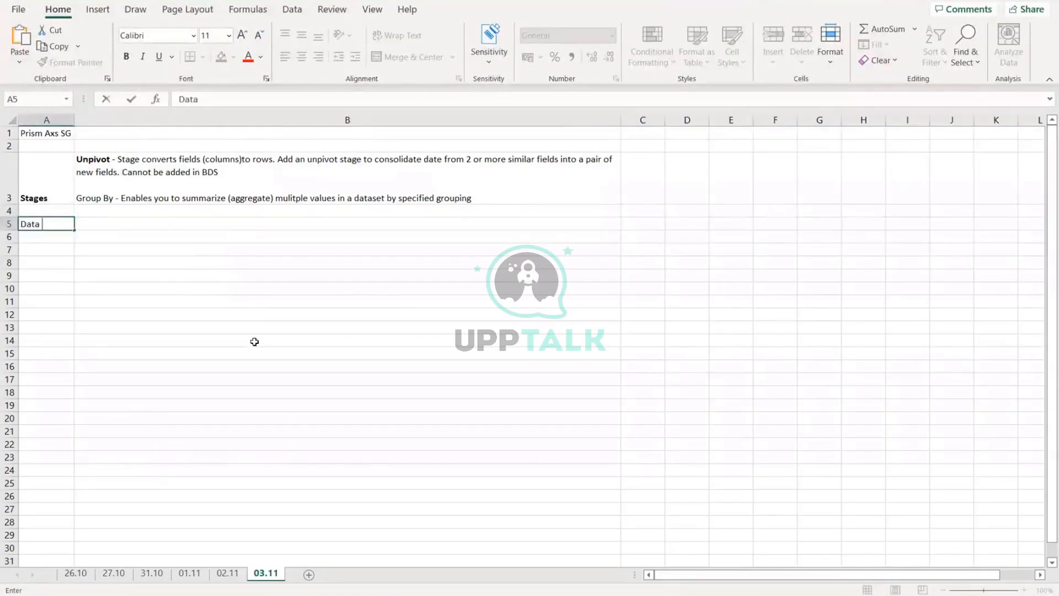
{"action": "type", "text": "Load"}
{"action": "key", "text": "Tab"}
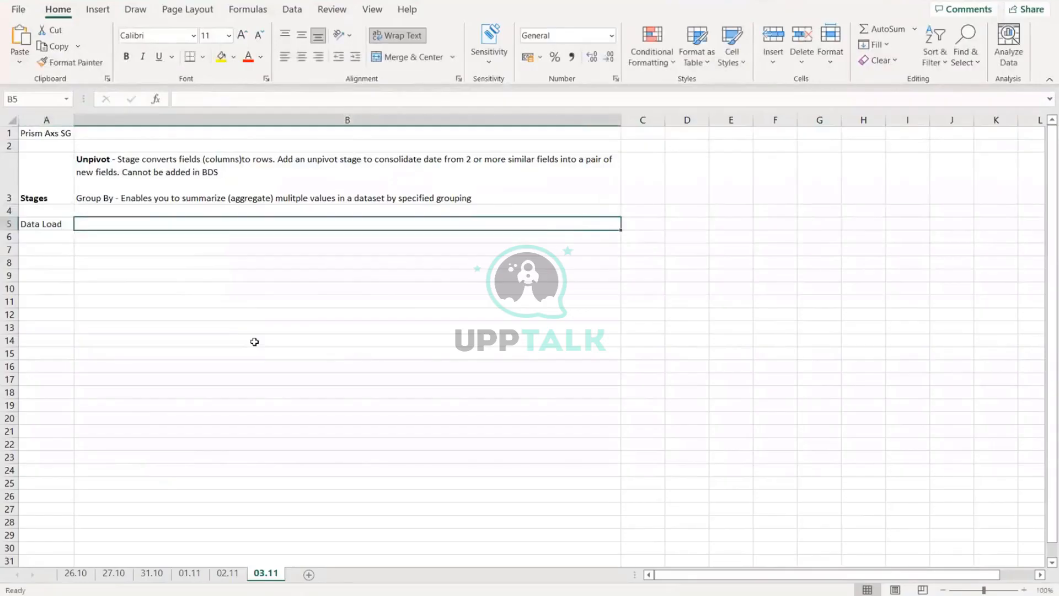
Enter in cell B5 the note "Dataset - Create Integration Schedule. From the related actions of BDS > Dataset > Edit Integration Schedule"
{"action": "type", "text": "Da"}
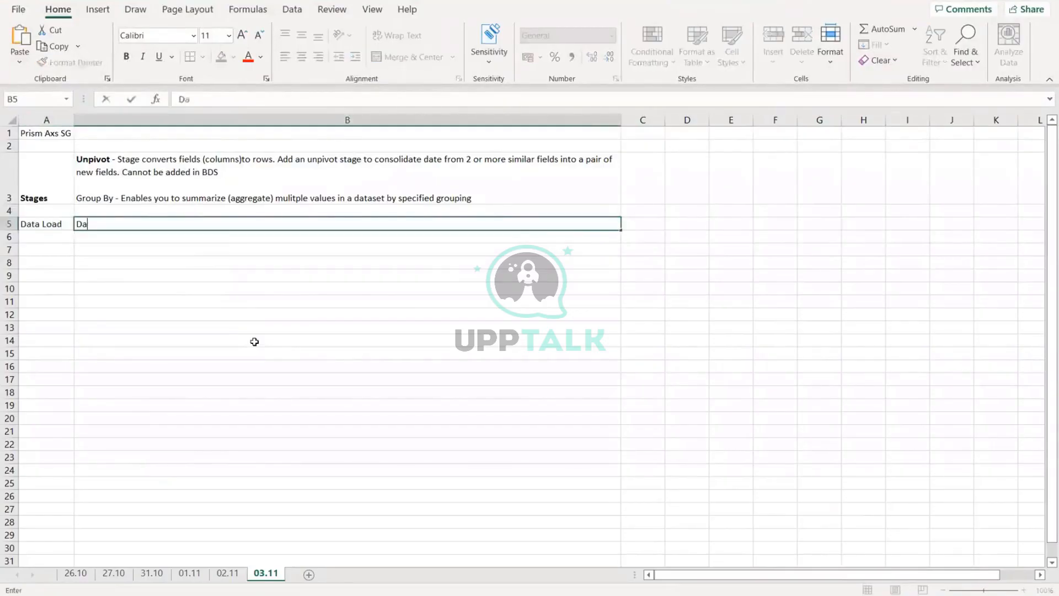
{"action": "type", "text": "taset - Create"}
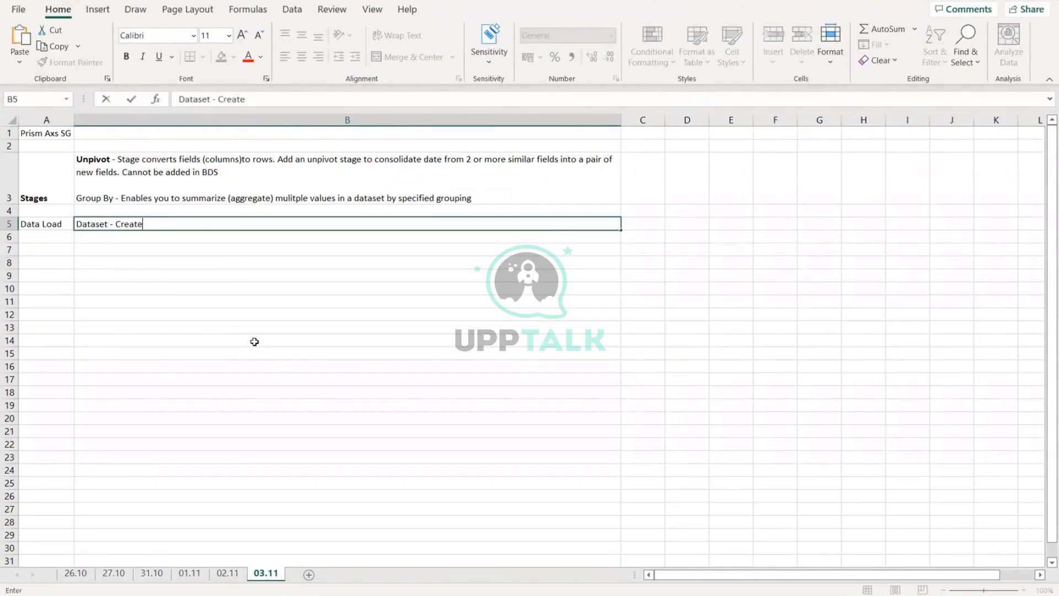
{"action": "type", "text": " Integration Schedule "}
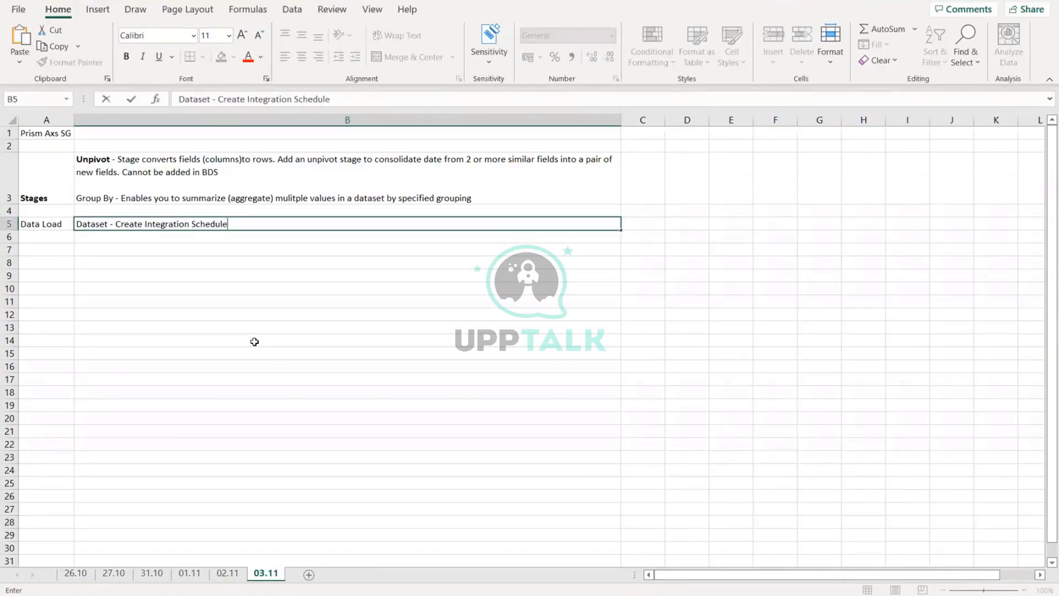
{"action": "type", "text": ". From the related actio"}
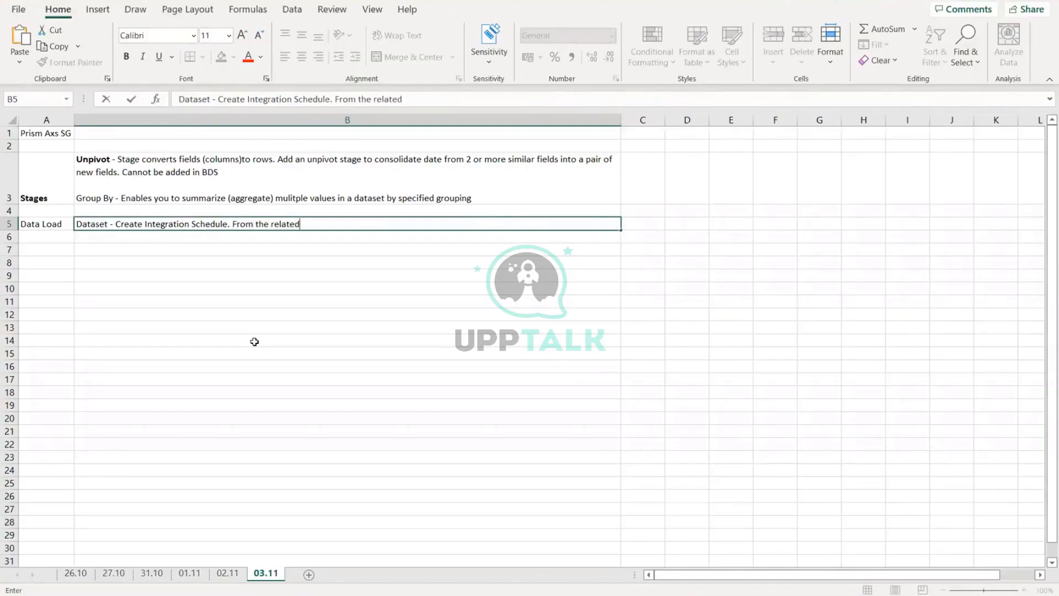
{"action": "type", "text": "ns of BDS->"}
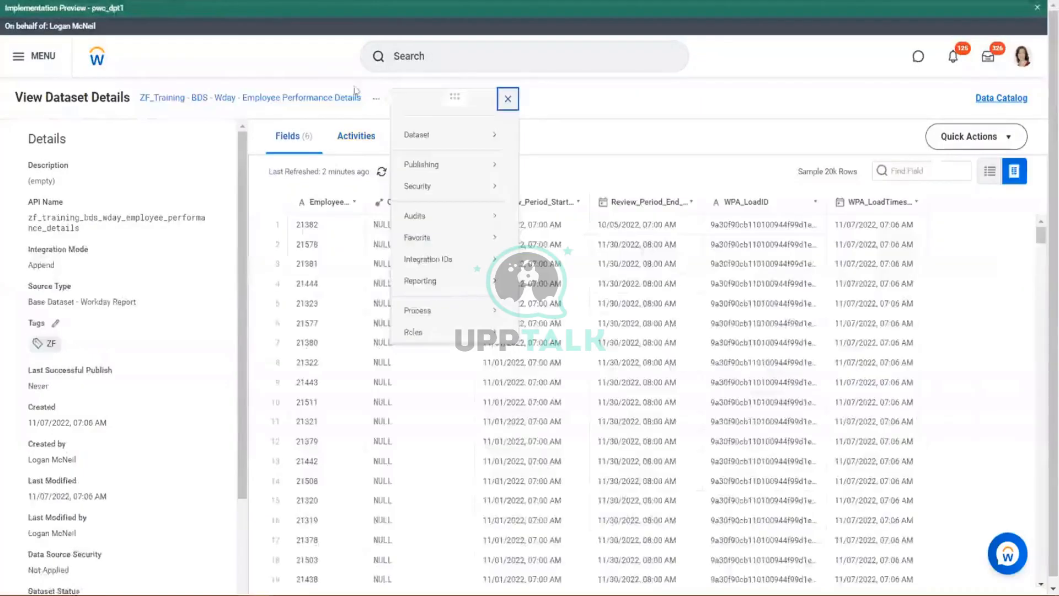
{"action": "mouse_move", "coordinate": [418, 138]}
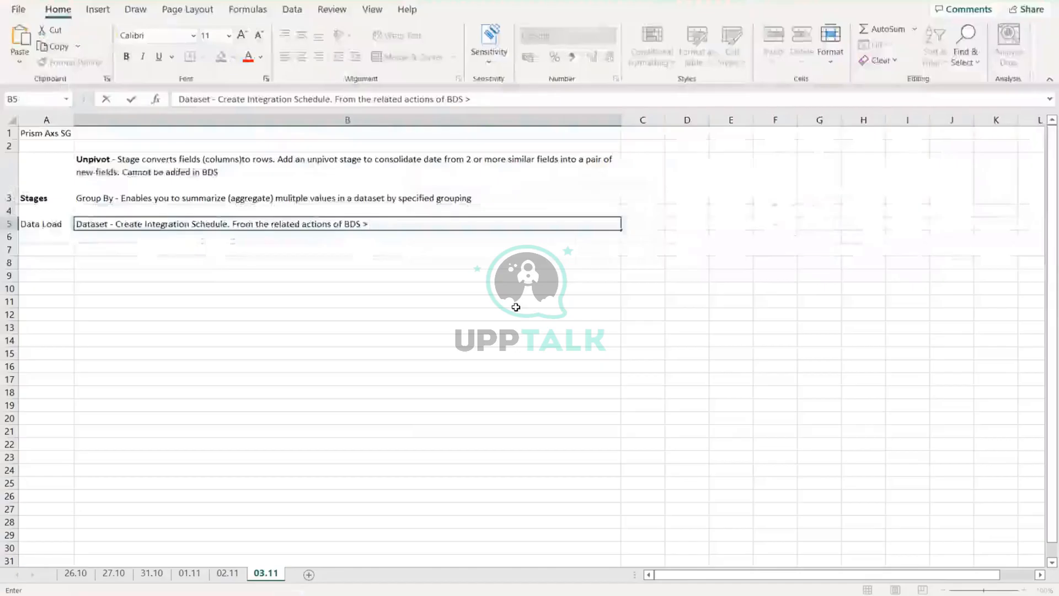
{"action": "type", "text": "Dateset "}
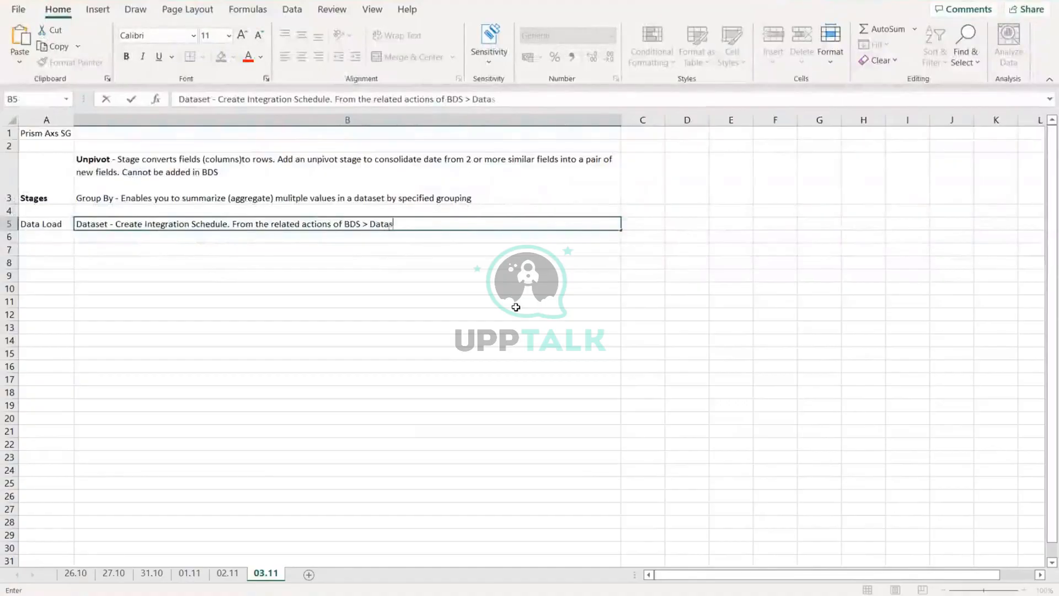
{"action": "type", "text": "> Edit Inte"}
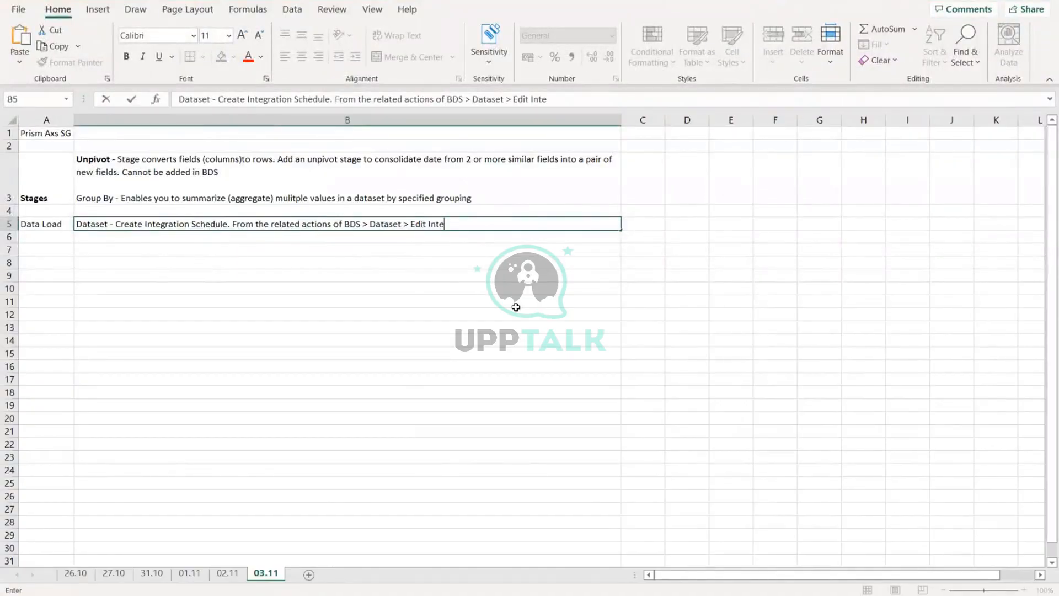
{"action": "type", "text": "gration Schedule"}
{"action": "key", "text": "Return"}
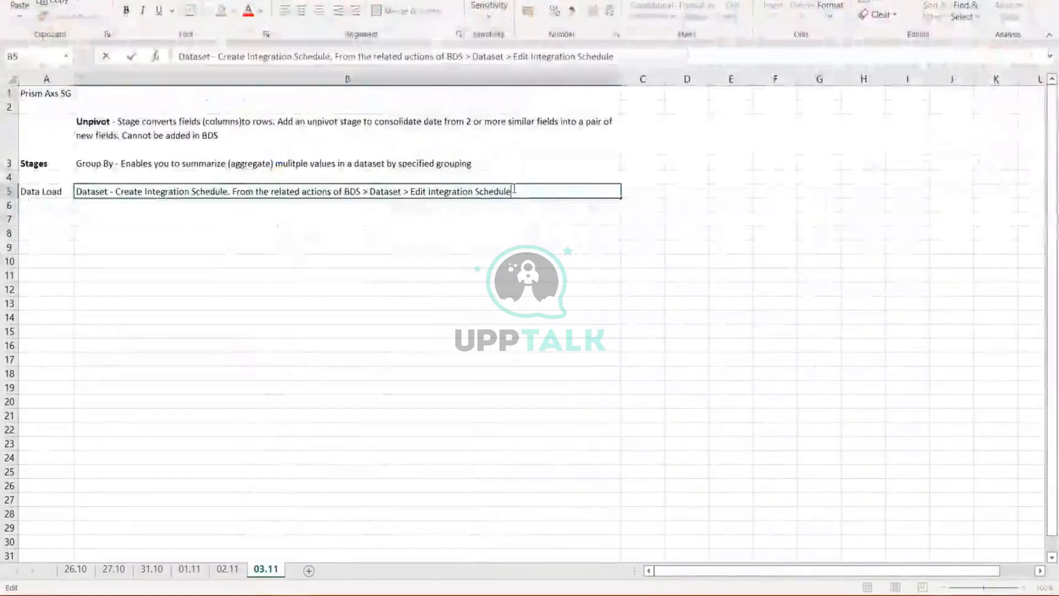
Add a blank line and a new line reading "Table -" below the dataset note in cell B5
{"action": "double_click", "coordinate": [514, 189]}
{"action": "key", "text": "alt+Return"}
{"action": "key", "text": "alt+Return"}
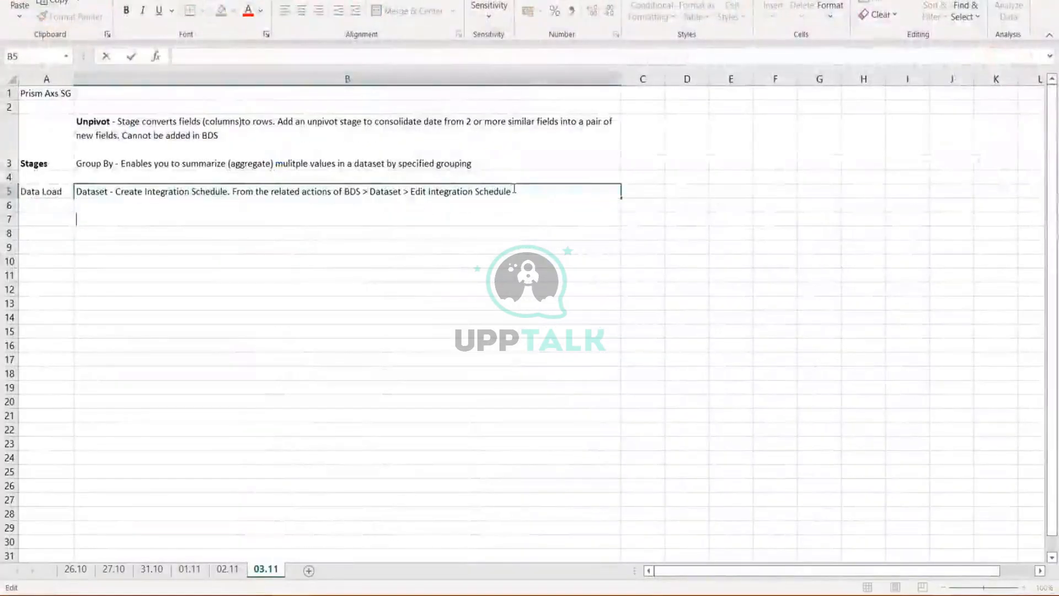
{"action": "type", "text": "Table -"}
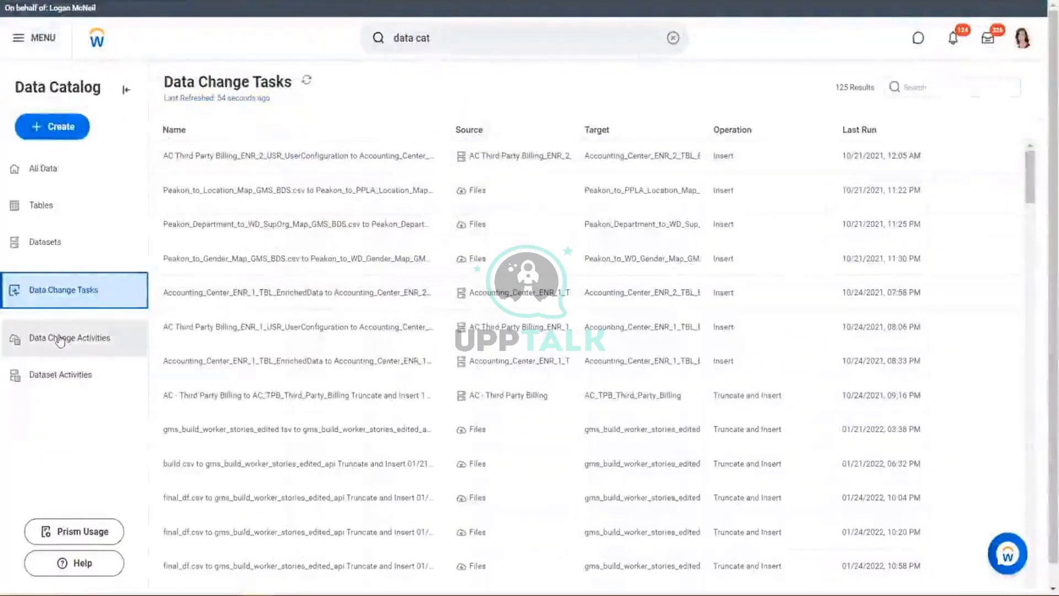
Switch to Workday's Data Catalog, refresh the Data Change Tasks list and look through it for the Prism - Employee Reviews tasks
{"action": "left_click", "coordinate": [306, 81]}
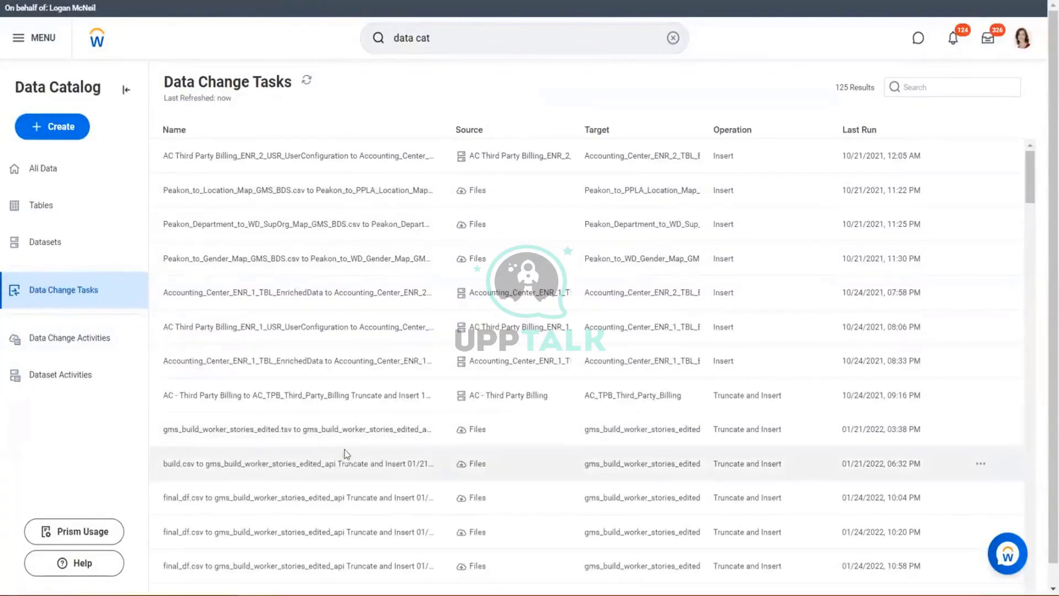
{"action": "scroll", "coordinate": [361, 458], "scroll_direction": "down", "scroll_amount": 5}
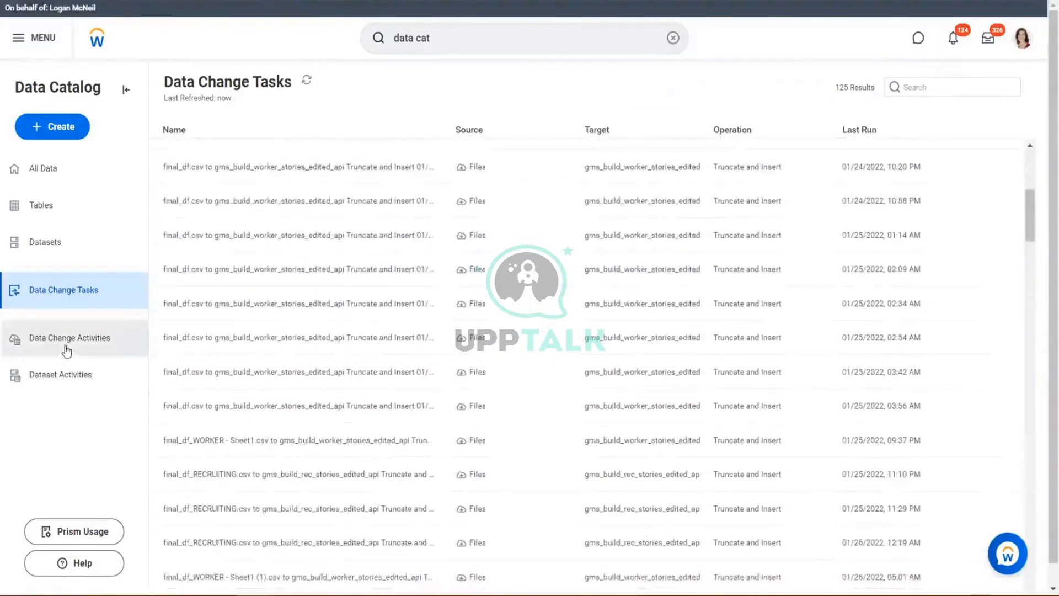
{"action": "scroll", "coordinate": [1002, 161], "scroll_direction": "up", "scroll_amount": 4}
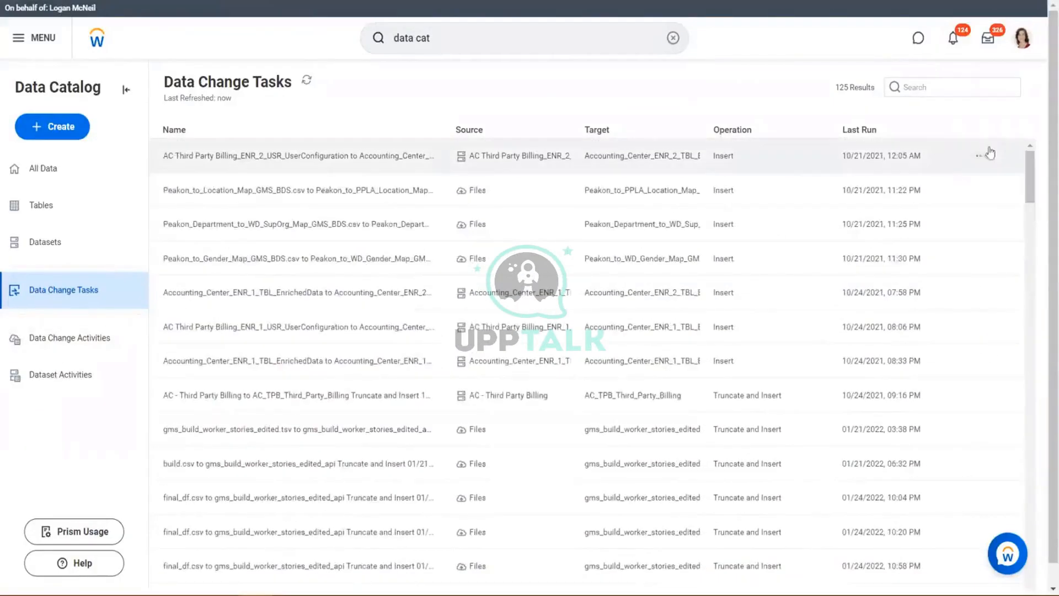
{"action": "scroll", "coordinate": [368, 414], "scroll_direction": "down", "scroll_amount": 6}
{"action": "scroll", "coordinate": [375, 407], "scroll_direction": "down", "scroll_amount": 8}
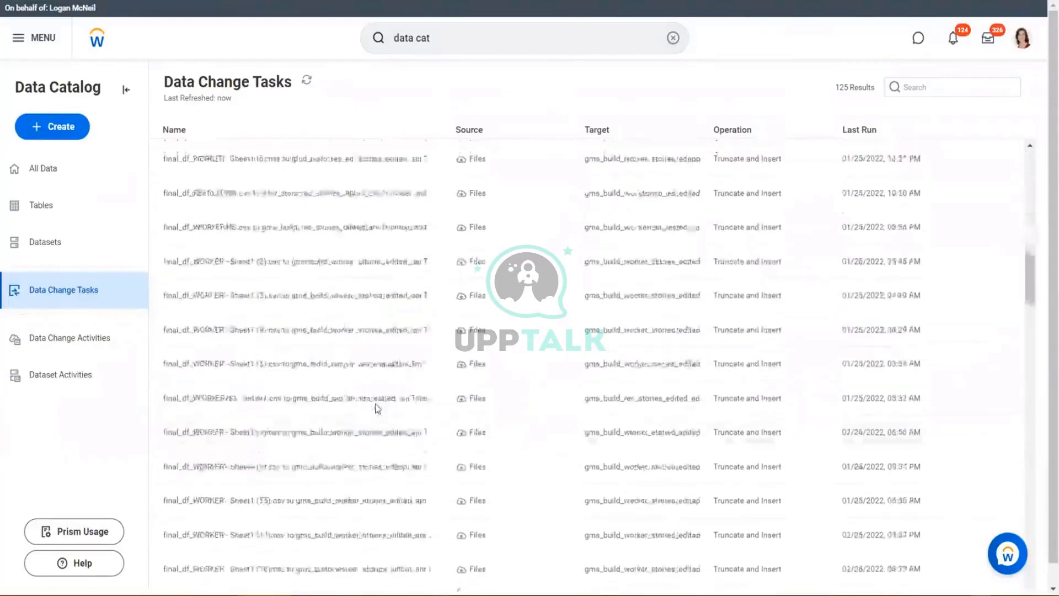
{"action": "scroll", "coordinate": [378, 411], "scroll_direction": "down", "scroll_amount": 10}
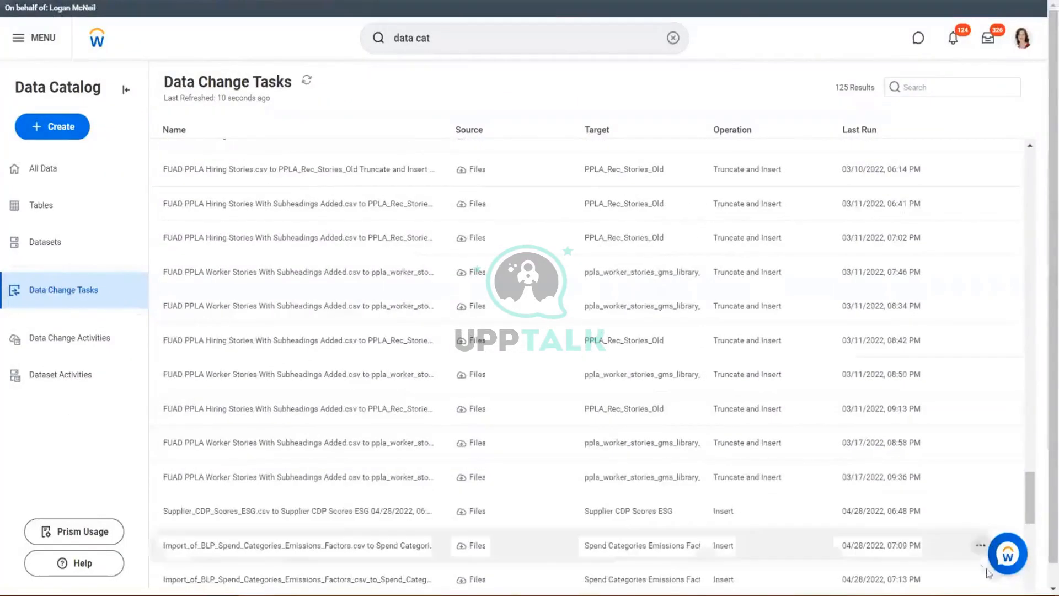
{"action": "scroll", "coordinate": [475, 353], "scroll_direction": "down", "scroll_amount": 1}
{"action": "scroll", "coordinate": [476, 353], "scroll_direction": "down", "scroll_amount": 10}
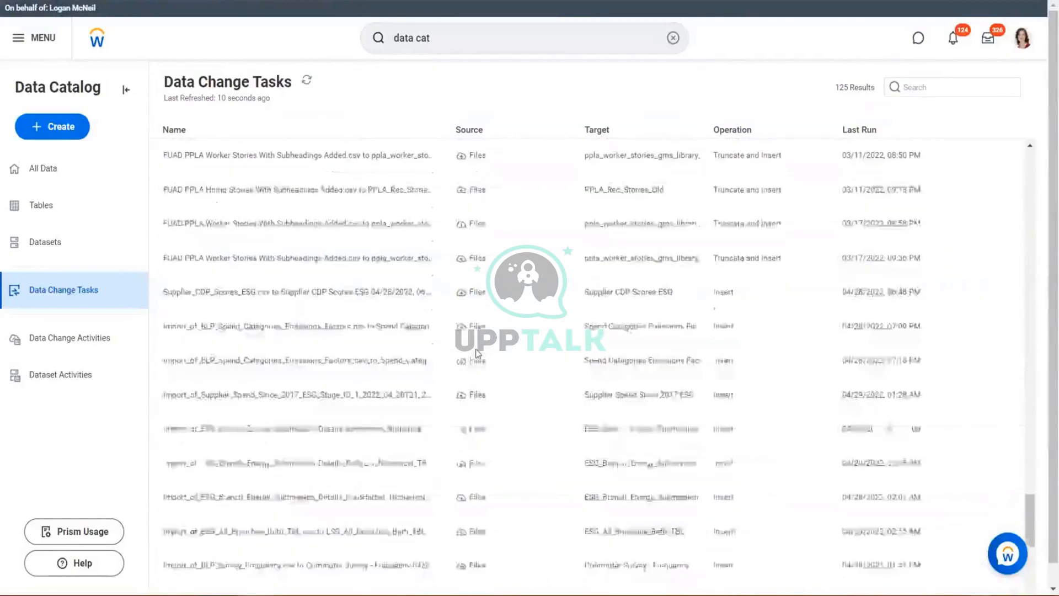
{"action": "scroll", "coordinate": [476, 353], "scroll_direction": "down", "scroll_amount": 5}
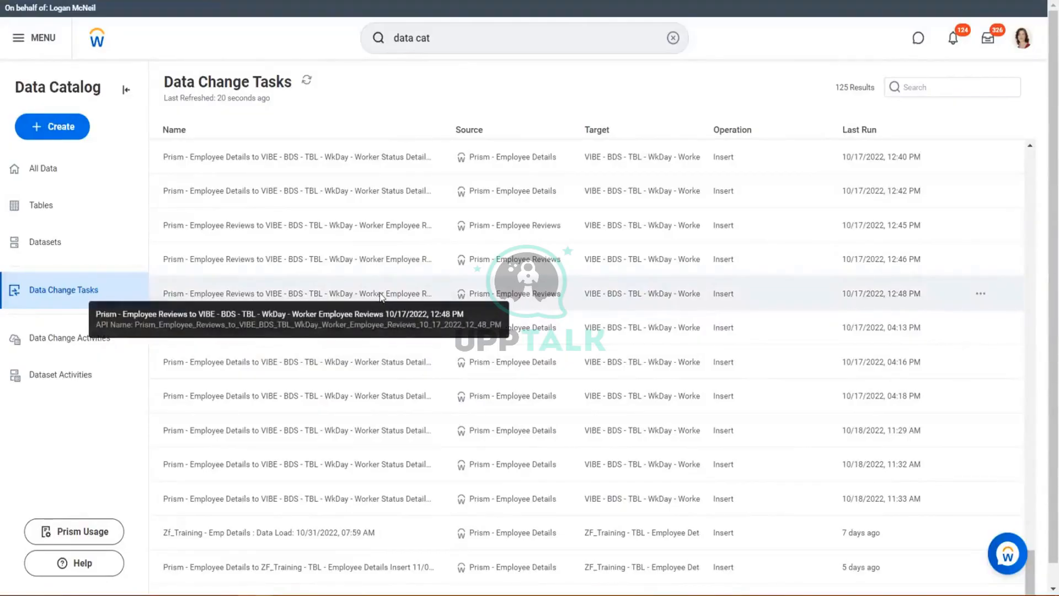
Open the Prism - Employee Reviews to VIBE task of 10/17/2022, 12:48 PM for editing and keep Prism - Employee Reviews as its source
{"action": "left_click", "coordinate": [980, 295]}
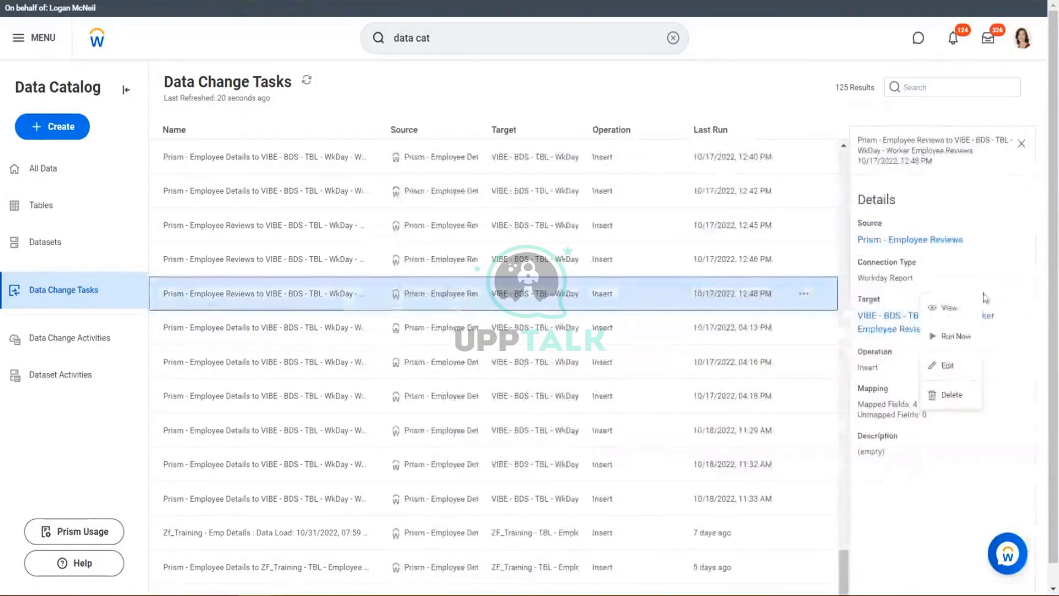
{"action": "left_click", "coordinate": [1001, 244]}
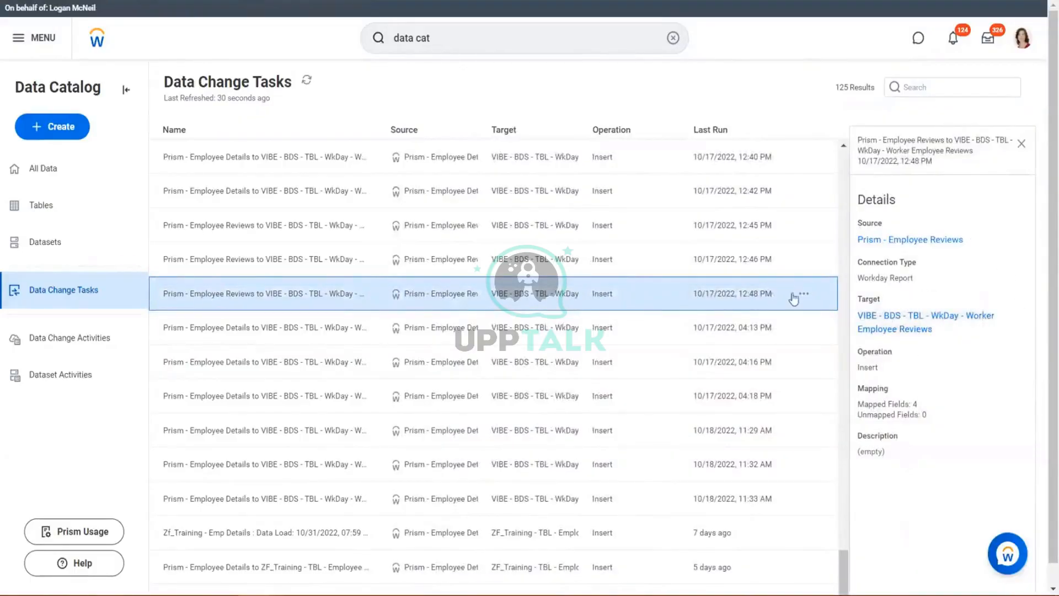
{"action": "left_click", "coordinate": [803, 295]}
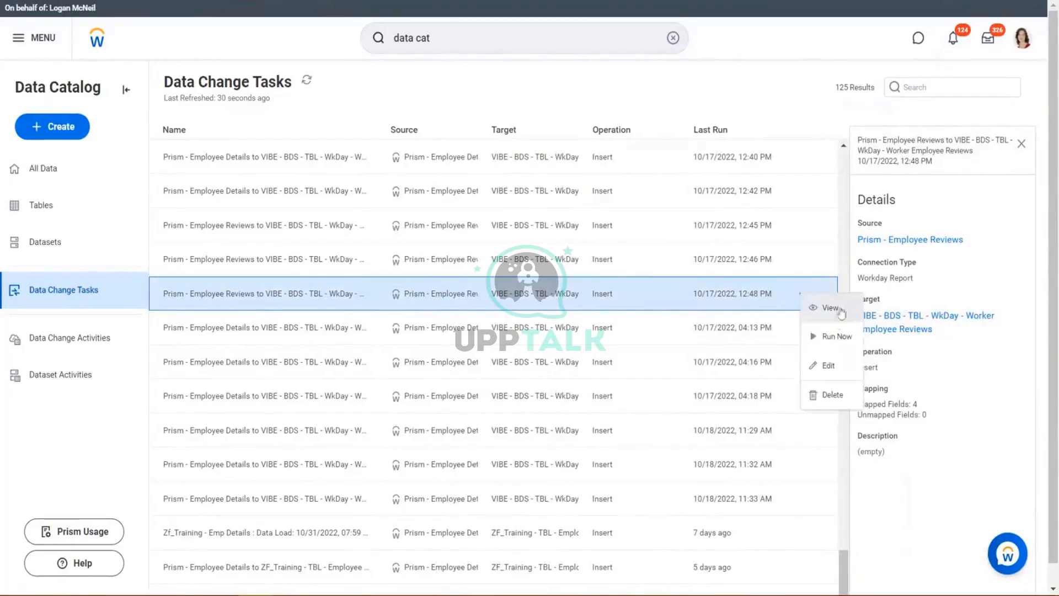
{"action": "left_click", "coordinate": [826, 366]}
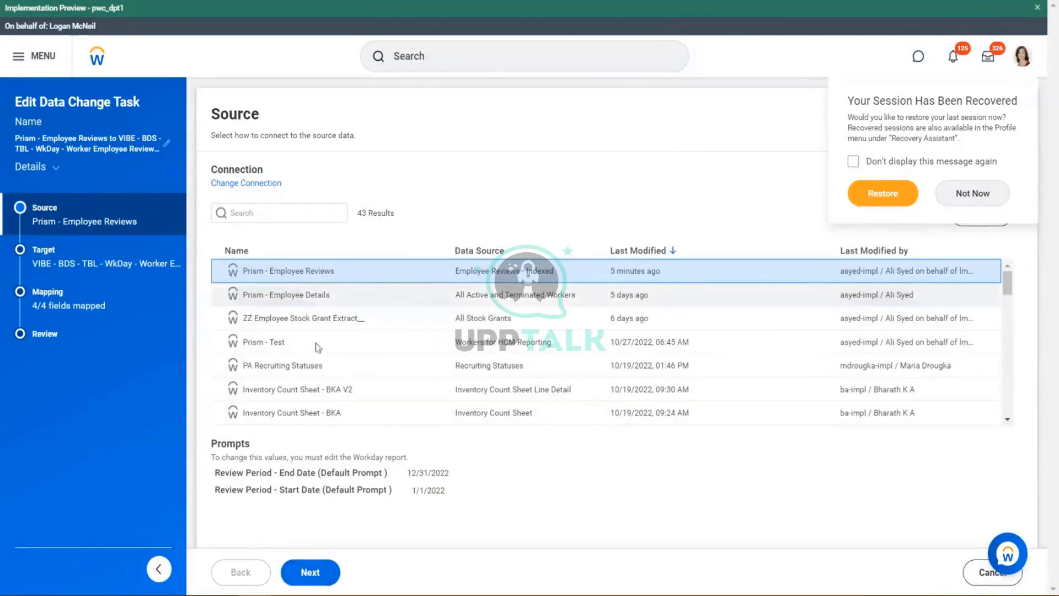
{"action": "left_click", "coordinate": [315, 569]}
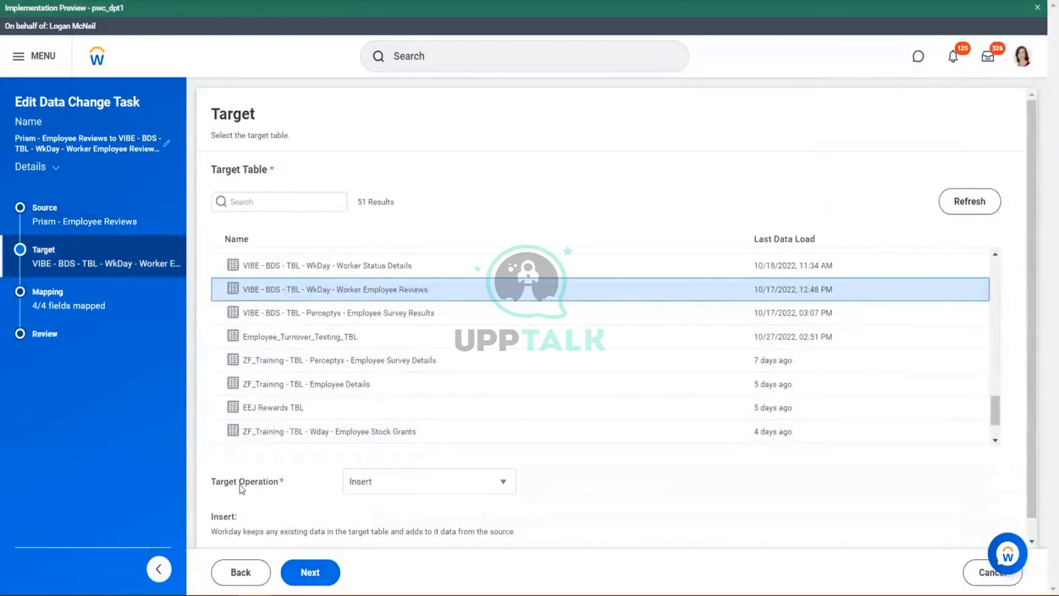
Change the task's target table to ZF_Training - TBL - Employee Details with the Insert operation, and accept losing the existing field mappings
{"action": "left_click_drag", "start_coordinate": [238, 483], "coordinate": [276, 482]}
{"action": "scroll", "coordinate": [296, 247], "scroll_direction": "up", "scroll_amount": 3}
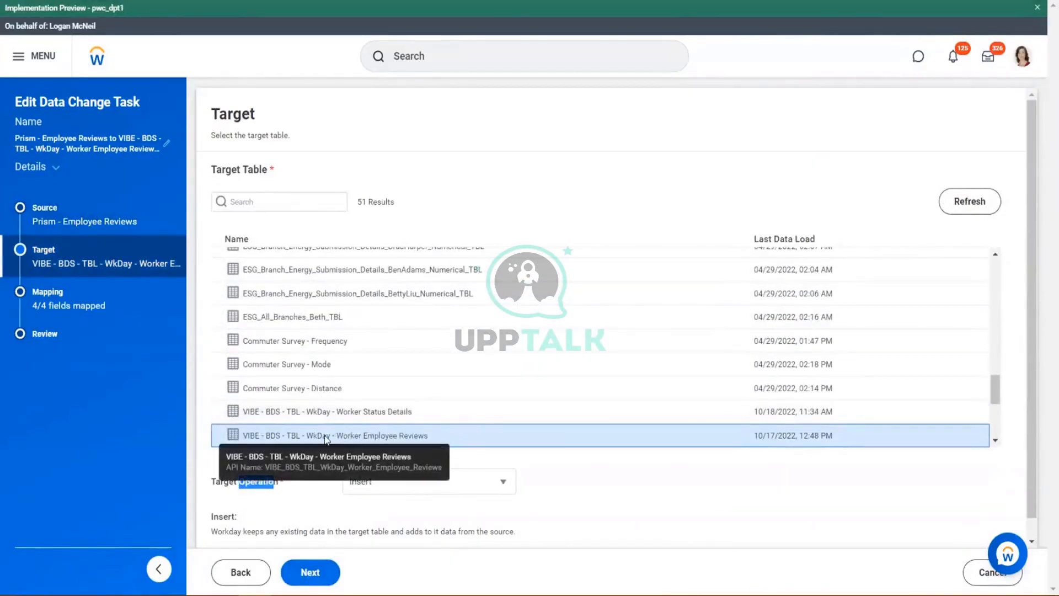
{"action": "scroll", "coordinate": [379, 359], "scroll_direction": "up", "scroll_amount": 15}
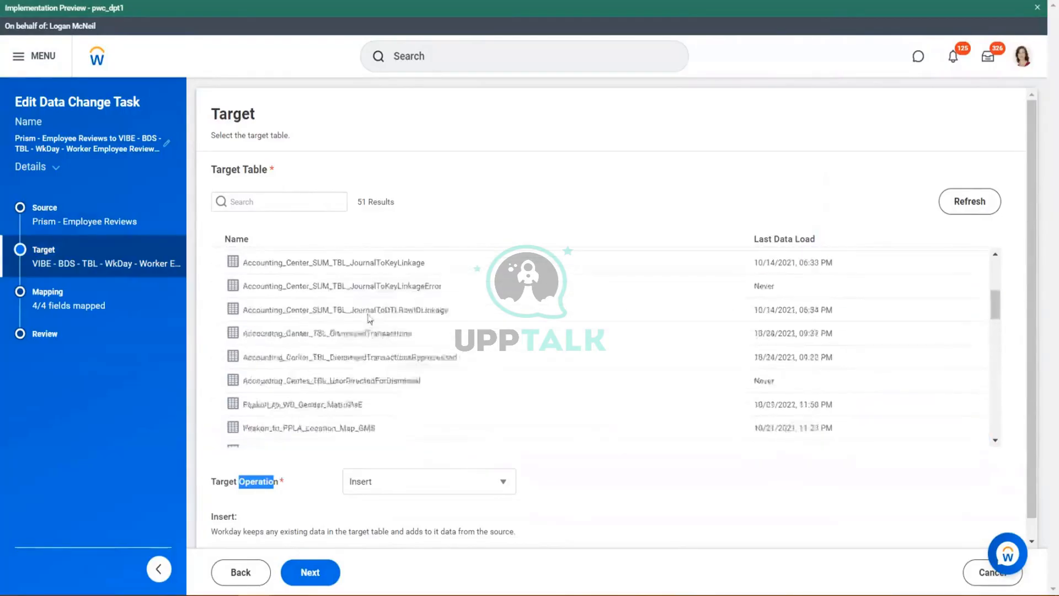
{"action": "left_click", "coordinate": [249, 203]}
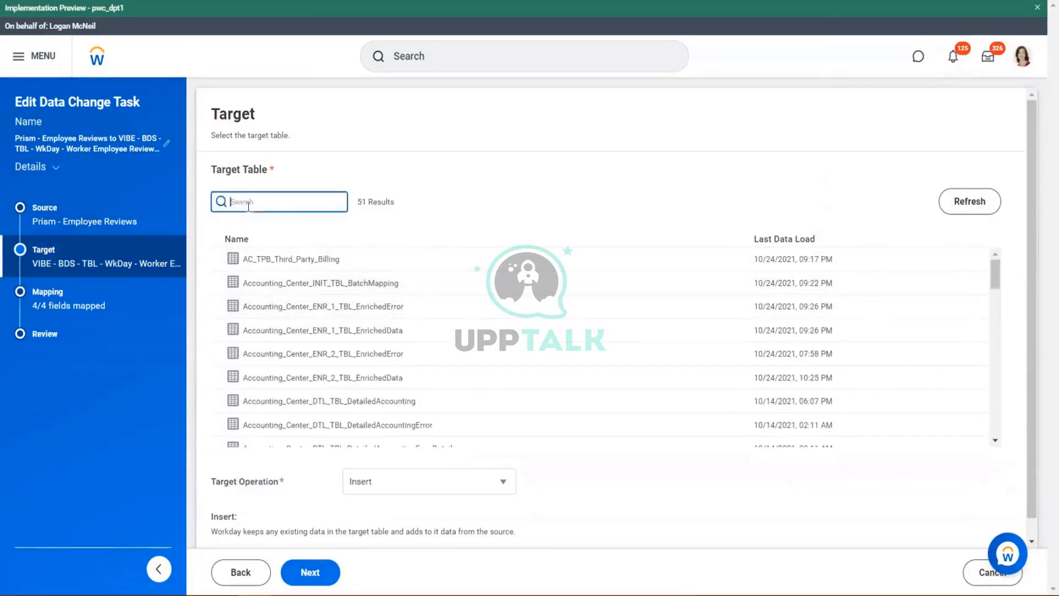
{"action": "scroll", "coordinate": [418, 355], "scroll_direction": "down", "scroll_amount": 6}
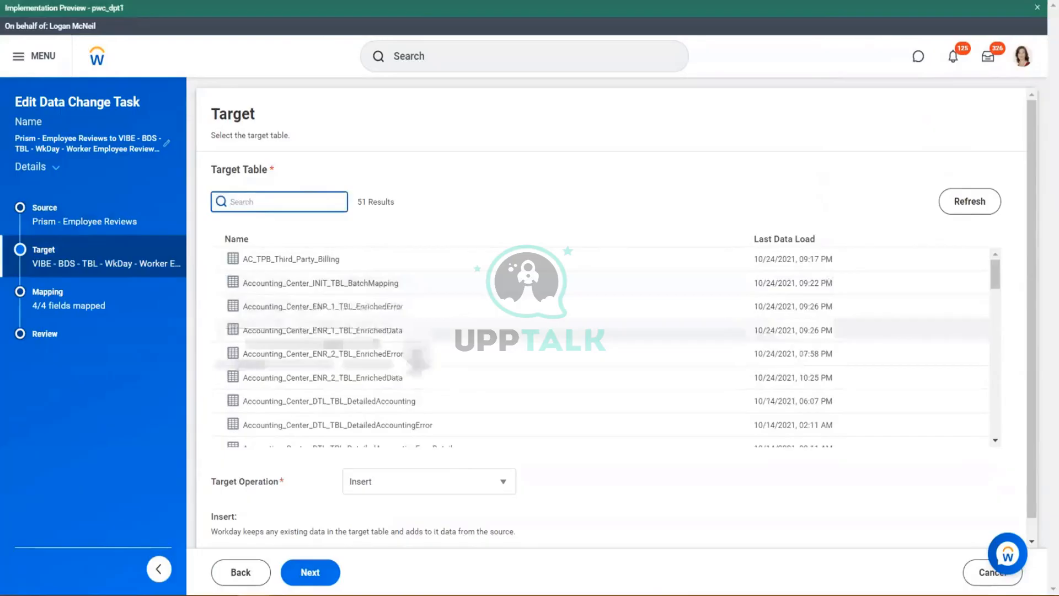
{"action": "scroll", "coordinate": [417, 354], "scroll_direction": "down", "scroll_amount": 8}
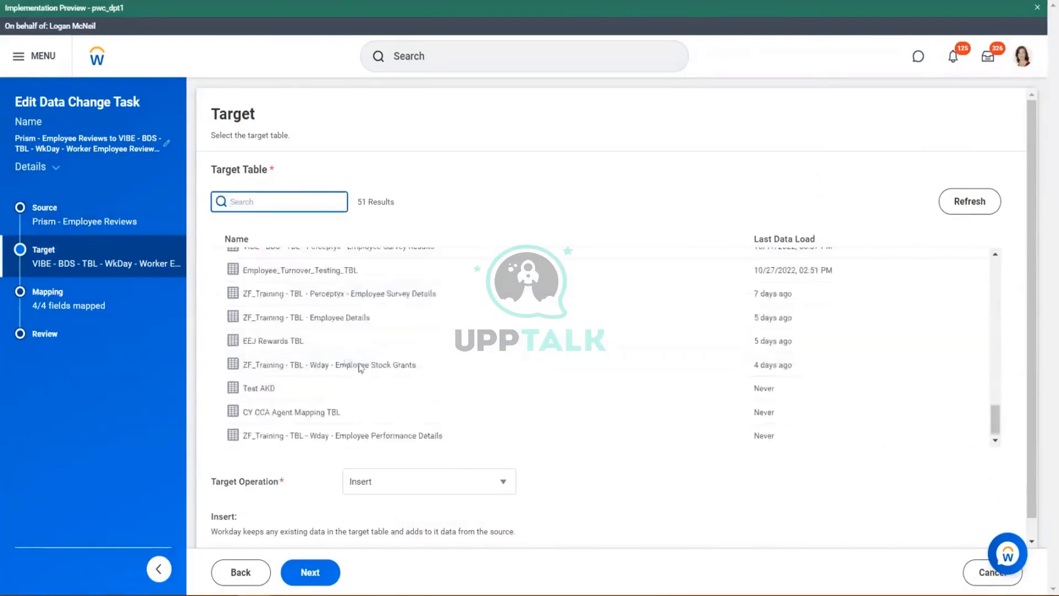
{"action": "left_click", "coordinate": [306, 323]}
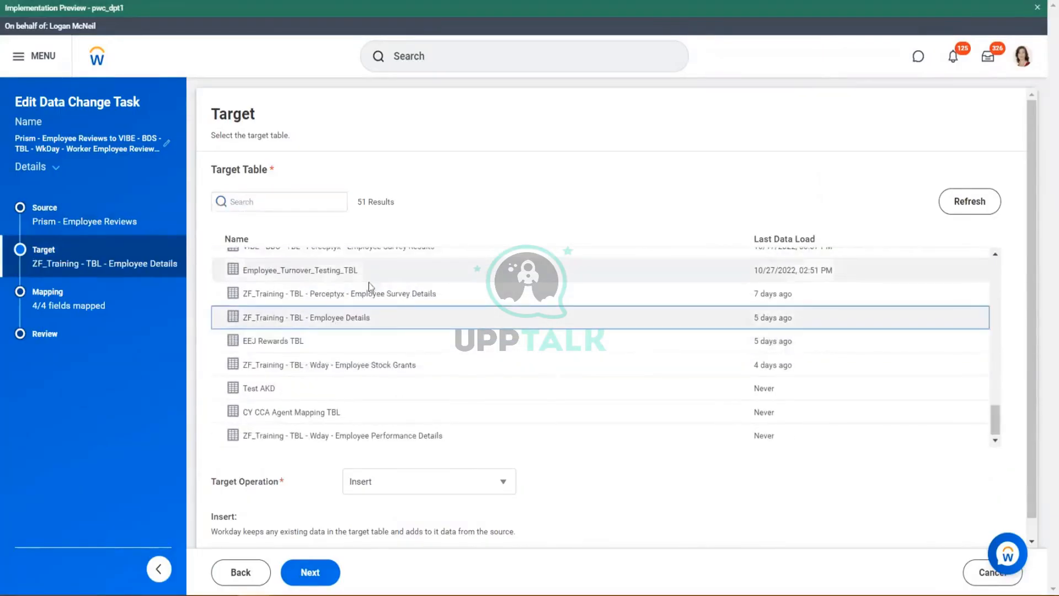
{"action": "left_click", "coordinate": [312, 576]}
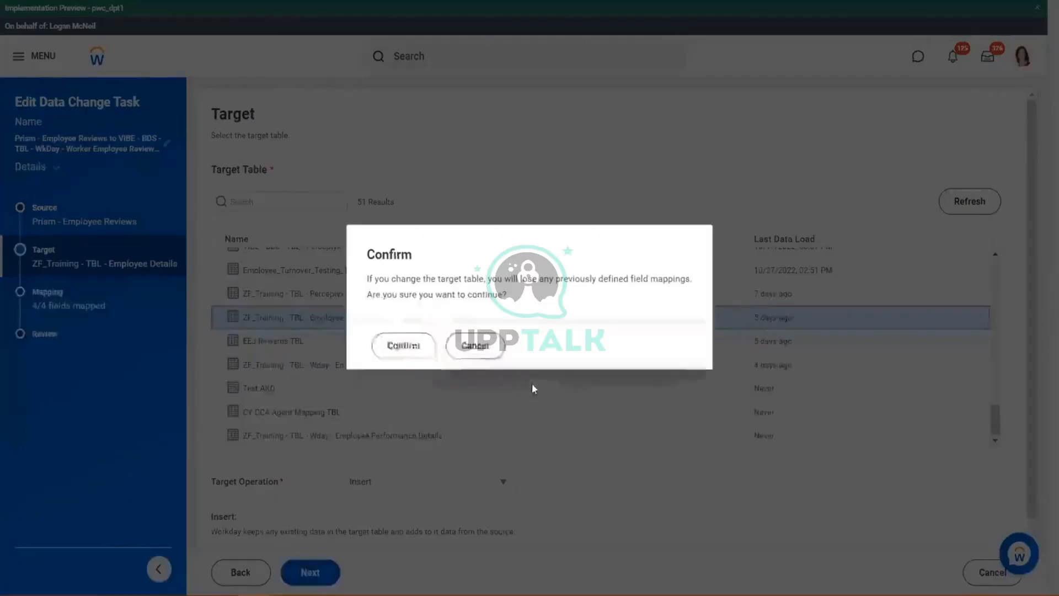
{"action": "left_click", "coordinate": [411, 347]}
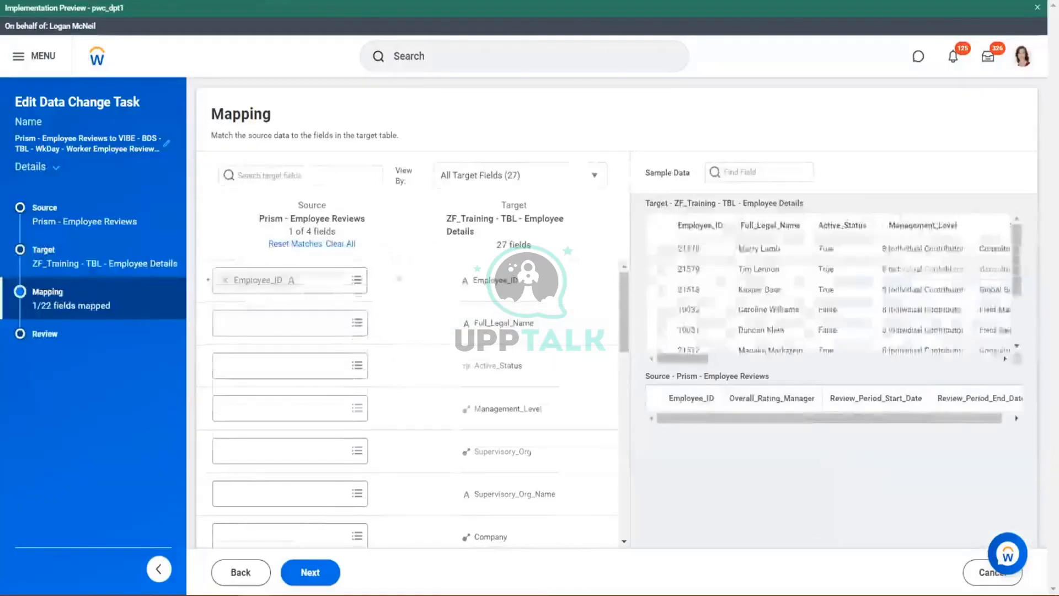
Examine how the Prism - Employee Reviews source fields map to the target table's fields, especially Employee_ID
{"action": "scroll", "coordinate": [321, 285], "scroll_direction": "down", "scroll_amount": 1}
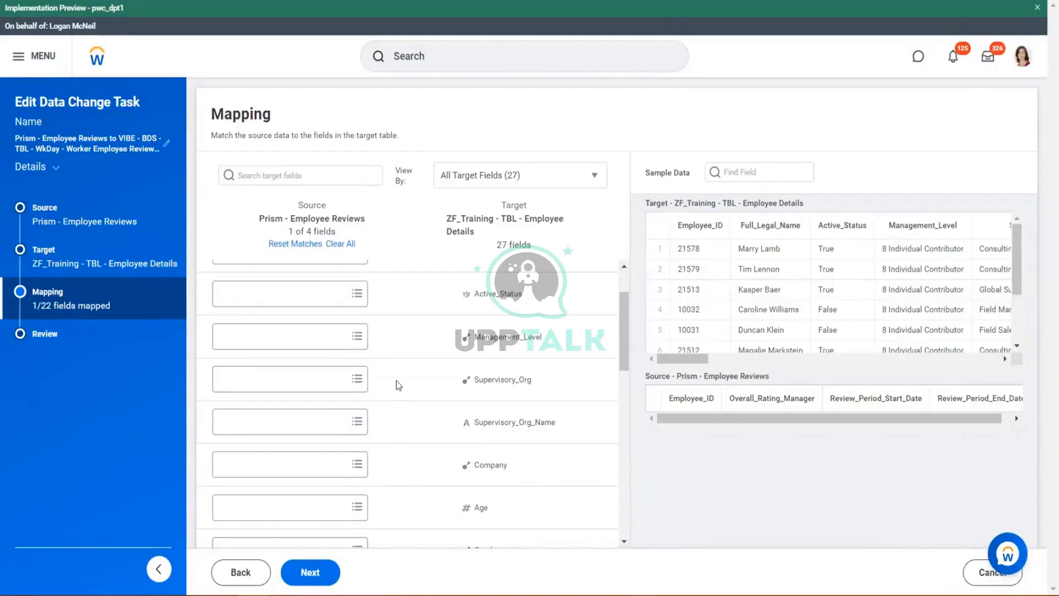
{"action": "scroll", "coordinate": [412, 397], "scroll_direction": "up", "scroll_amount": 2}
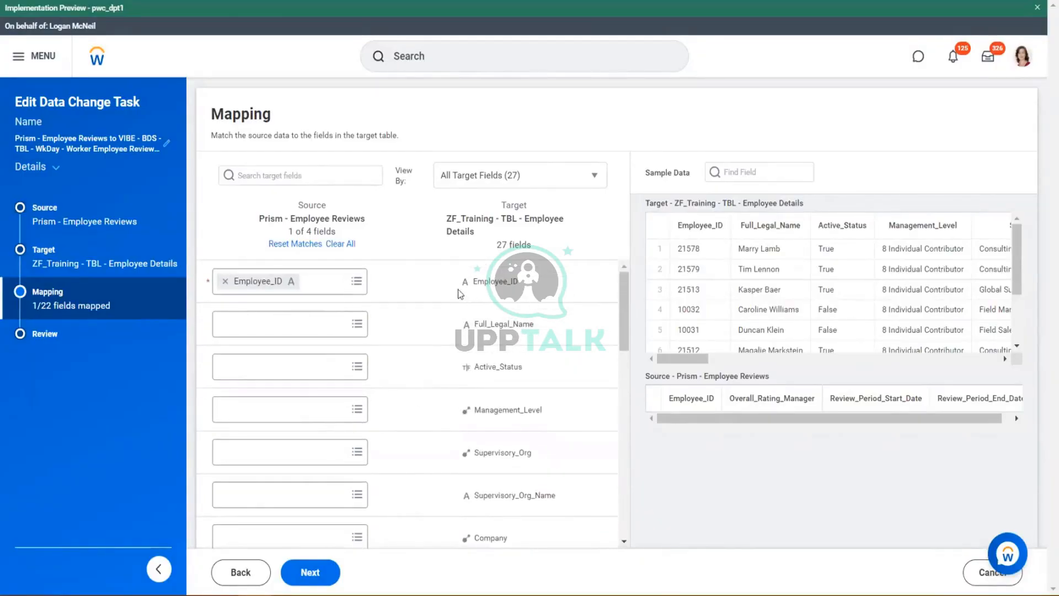
{"action": "left_click_drag", "start_coordinate": [474, 283], "coordinate": [513, 285]}
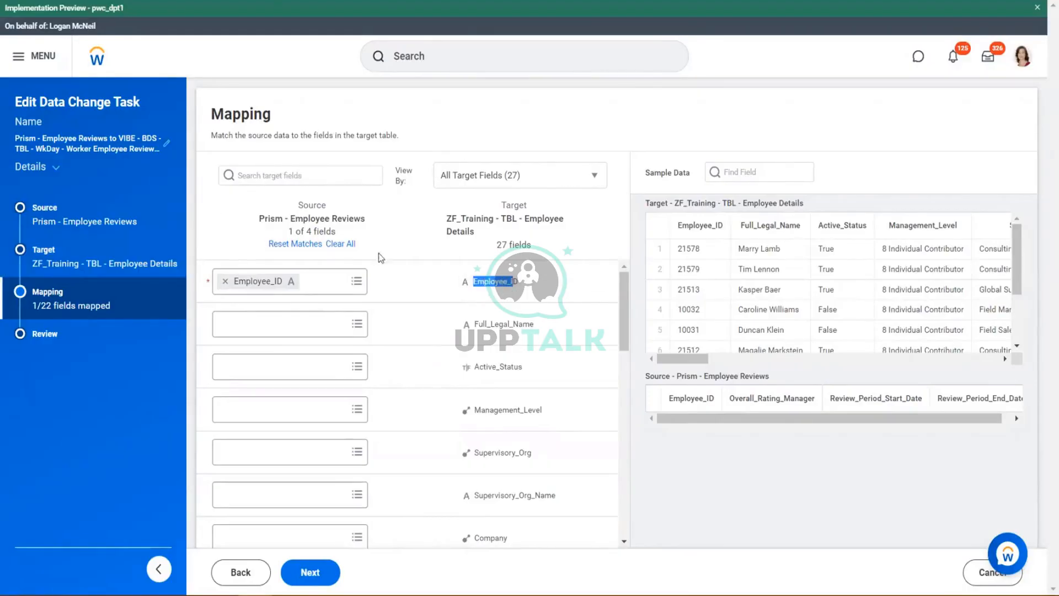
{"action": "mouse_move", "coordinate": [385, 248]}
{"action": "left_mouse_down"}
{"action": "mouse_move", "coordinate": [353, 245]}
{"action": "mouse_move", "coordinate": [399, 254]}
{"action": "left_mouse_up"}
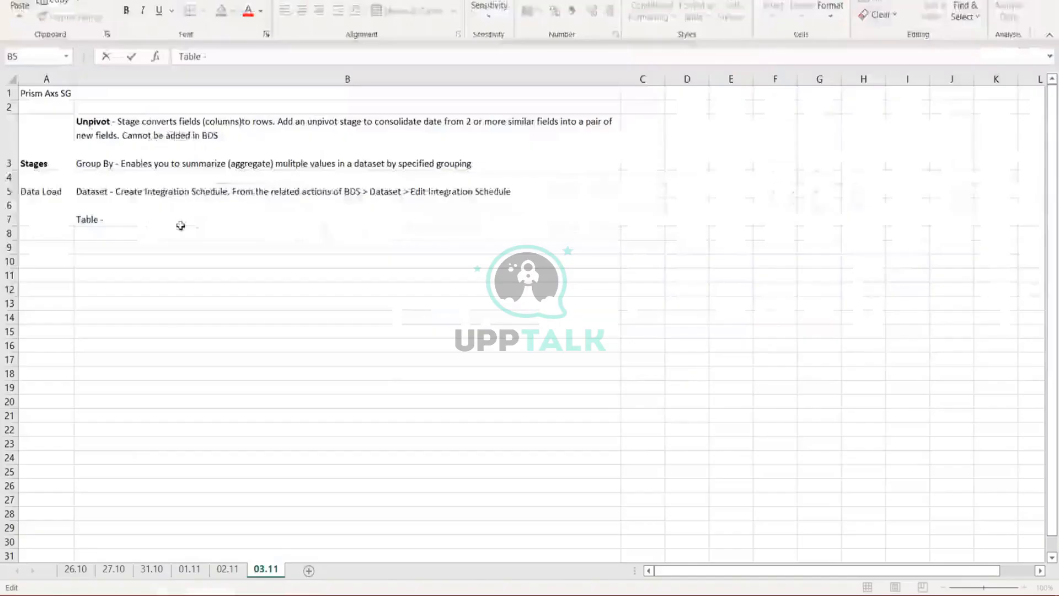
Complete the Table line of the Data Load notes with "Data Change Tasks > Click on Related actions"
{"action": "type", "text": "DAt"}
{"action": "key", "text": "BackSpace"}
{"action": "key", "text": "BackSpace"}
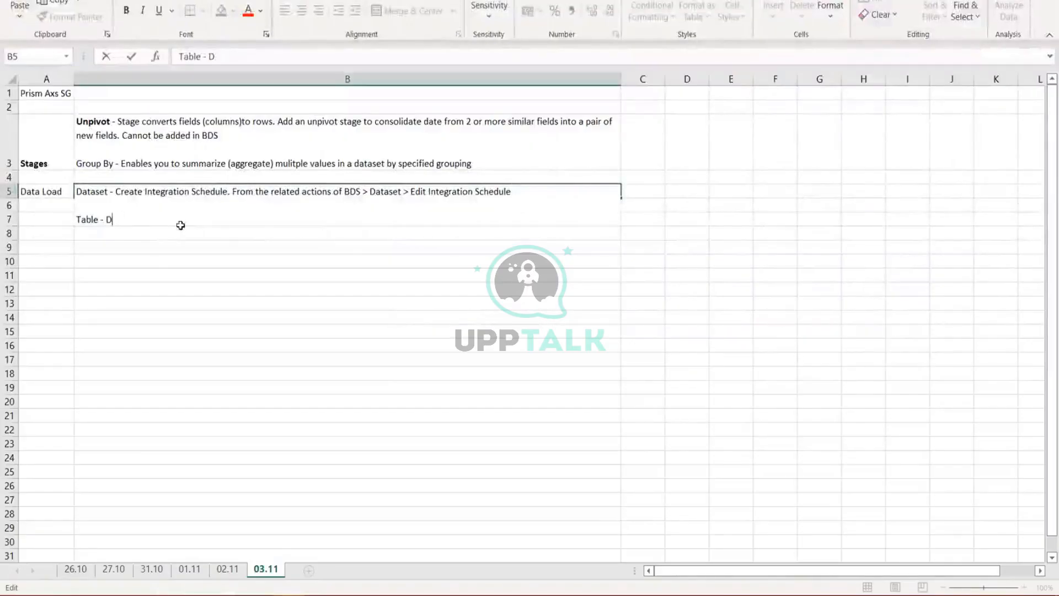
{"action": "type", "text": "ata Change"}
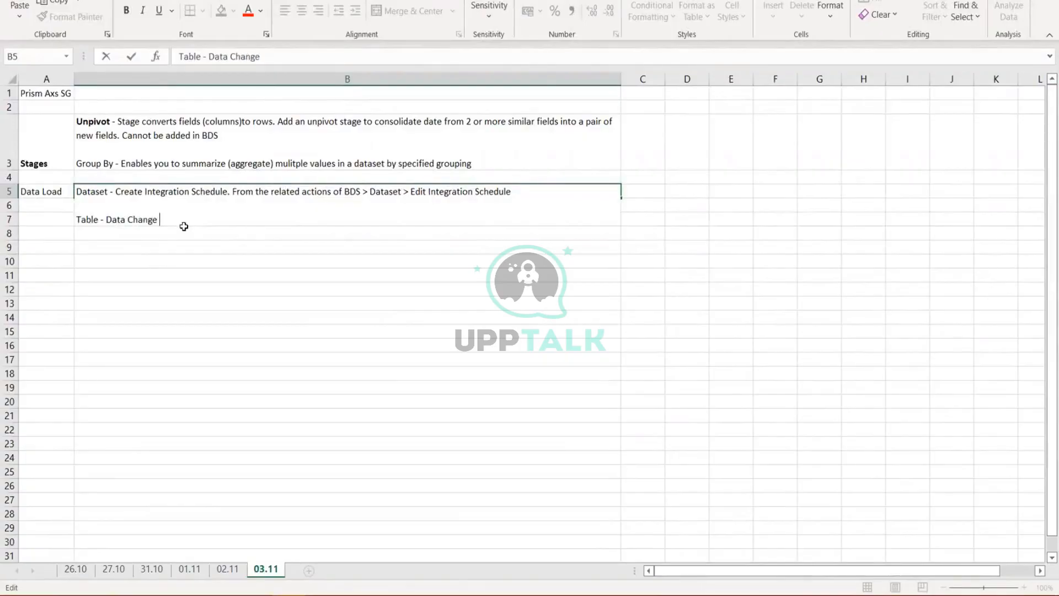
{"action": "type", "text": " Tasks > Double clic"}
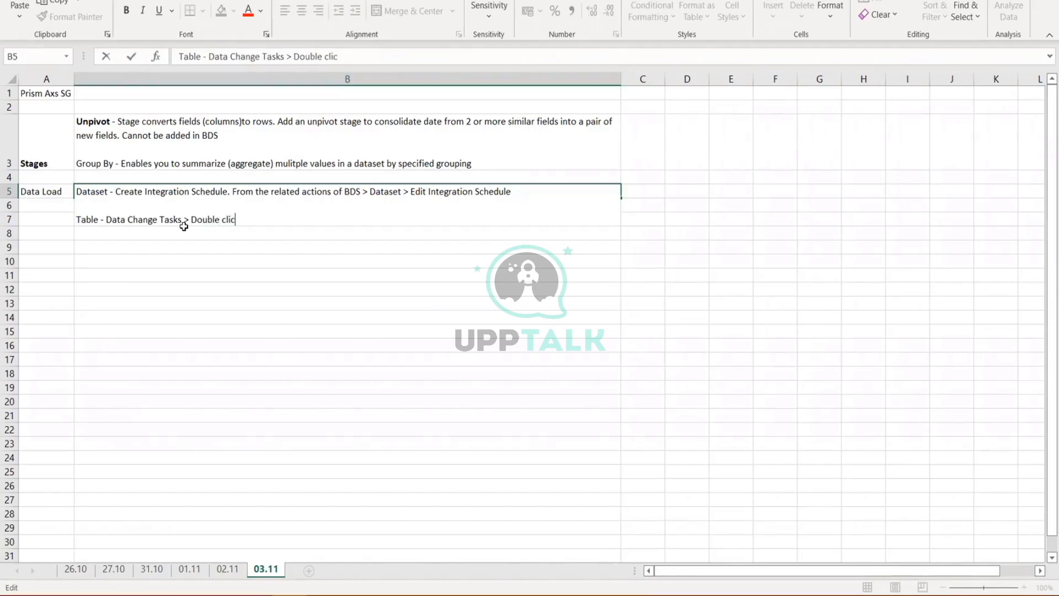
{"action": "key", "text": "BackSpace"}
{"action": "key", "text": "BackSpace"}
{"action": "key", "text": "BackSpace"}
{"action": "key", "text": "BackSpace"}
{"action": "key", "text": "BackSpace"}
{"action": "key", "text": "BackSpace"}
{"action": "key", "text": "BackSpace"}
{"action": "key", "text": "BackSpace"}
{"action": "key", "text": "BackSpace"}
{"action": "key", "text": "BackSpace"}
{"action": "key", "text": "BackSpace"}
{"action": "key", "text": "BackSpace"}
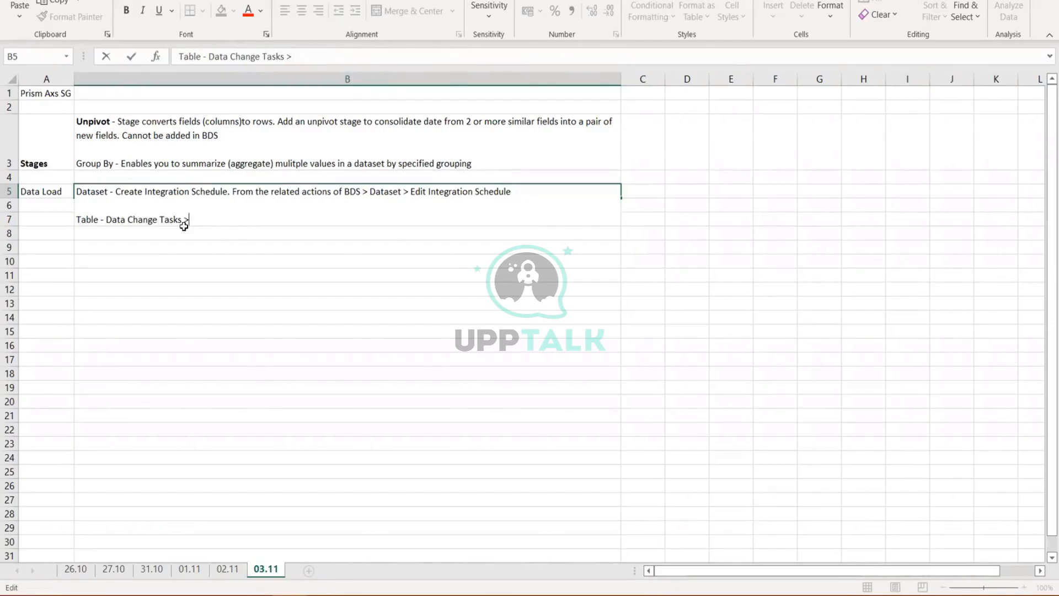
{"action": "type", "text": "Click on Related actions"}
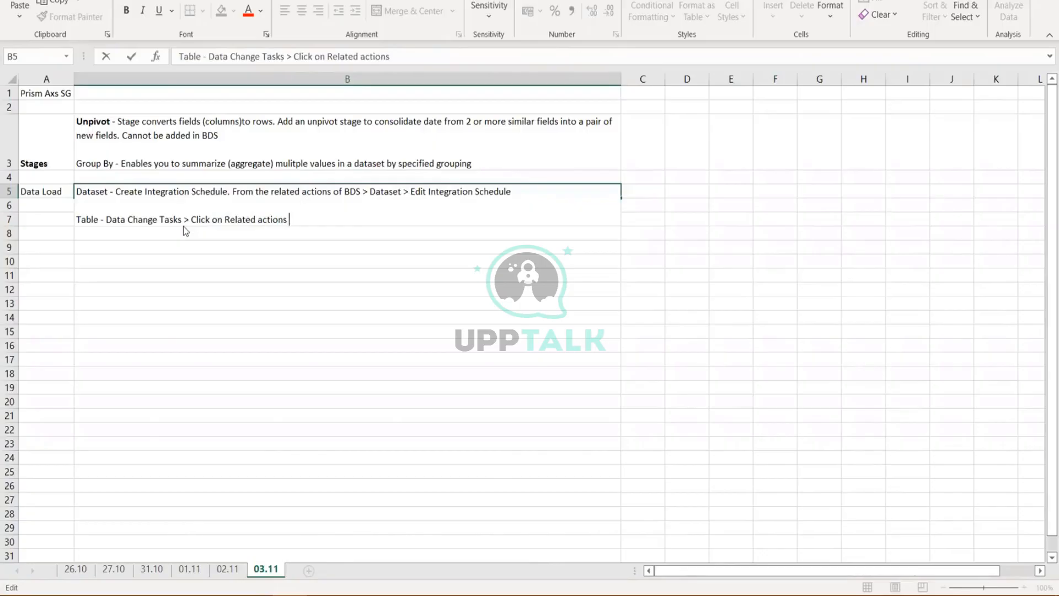
Switch to Workday, view the actions available for the Prism - Employee Reviews task of 10/17/2022, 12:48 PM, and look through the Data Change Tasks list
{"action": "key", "text": "alt+Tab"}
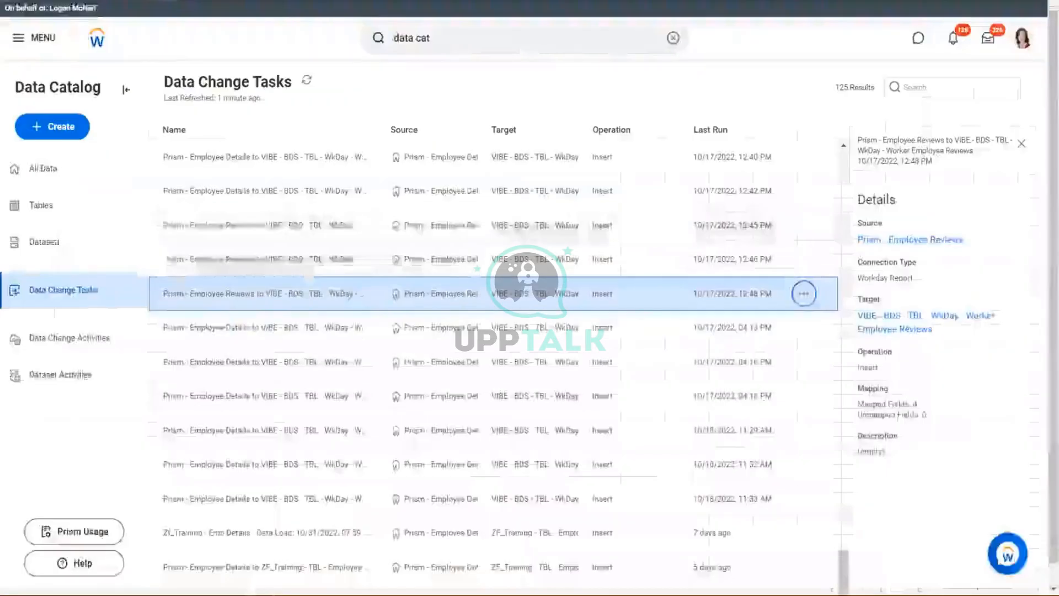
{"action": "left_click", "coordinate": [805, 295]}
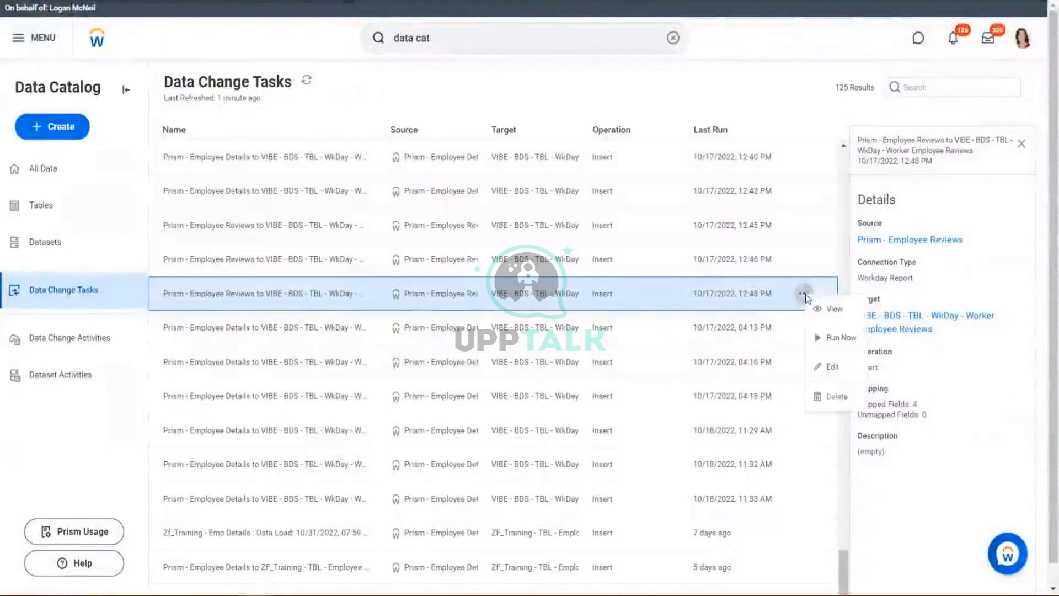
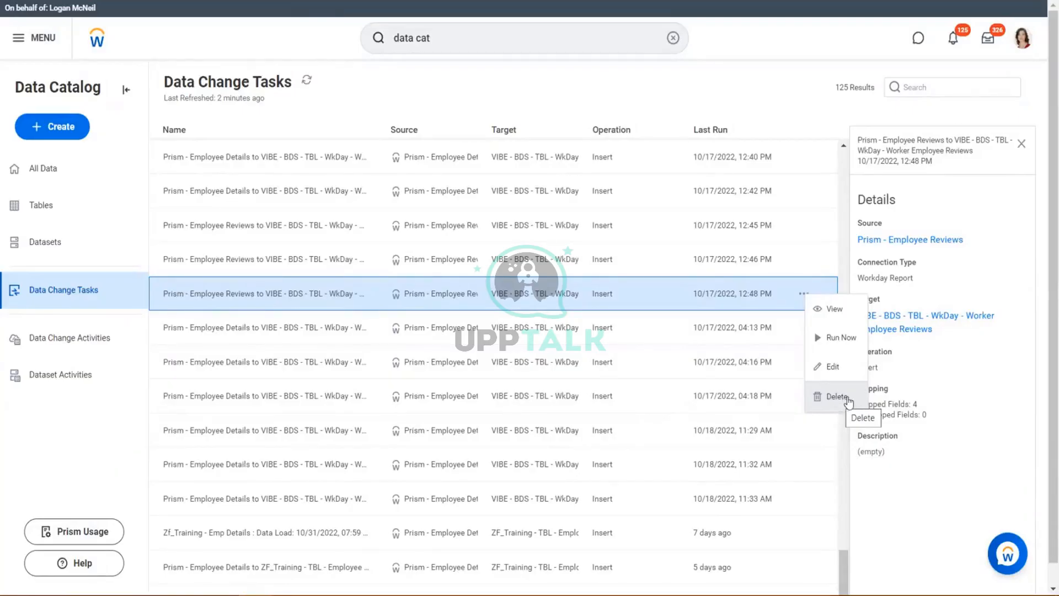
{"action": "scroll", "coordinate": [841, 557], "scroll_direction": "up", "scroll_amount": 2}
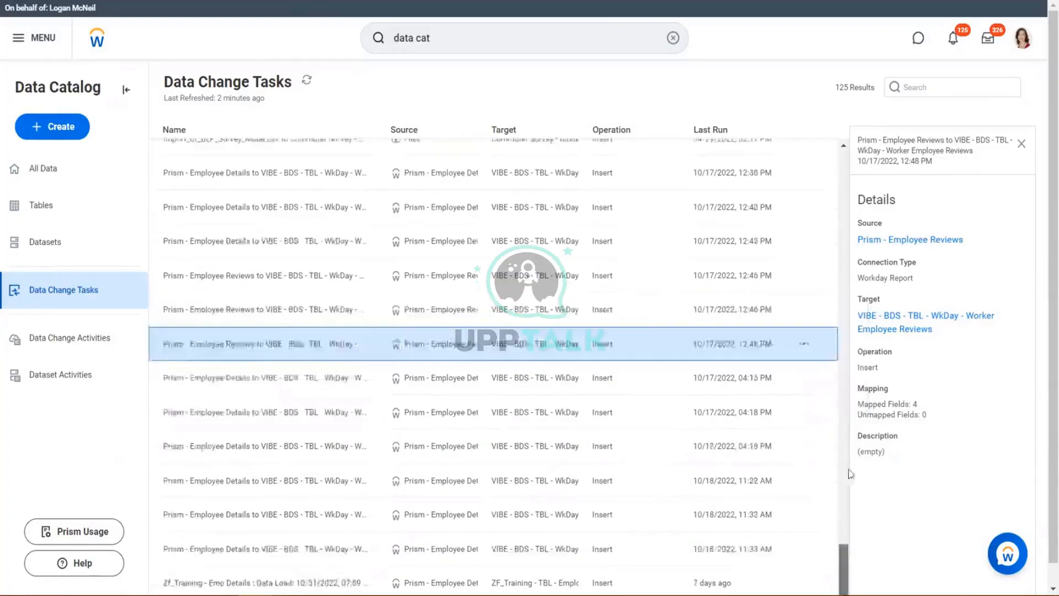
{"action": "scroll", "coordinate": [551, 358], "scroll_direction": "up", "scroll_amount": 15}
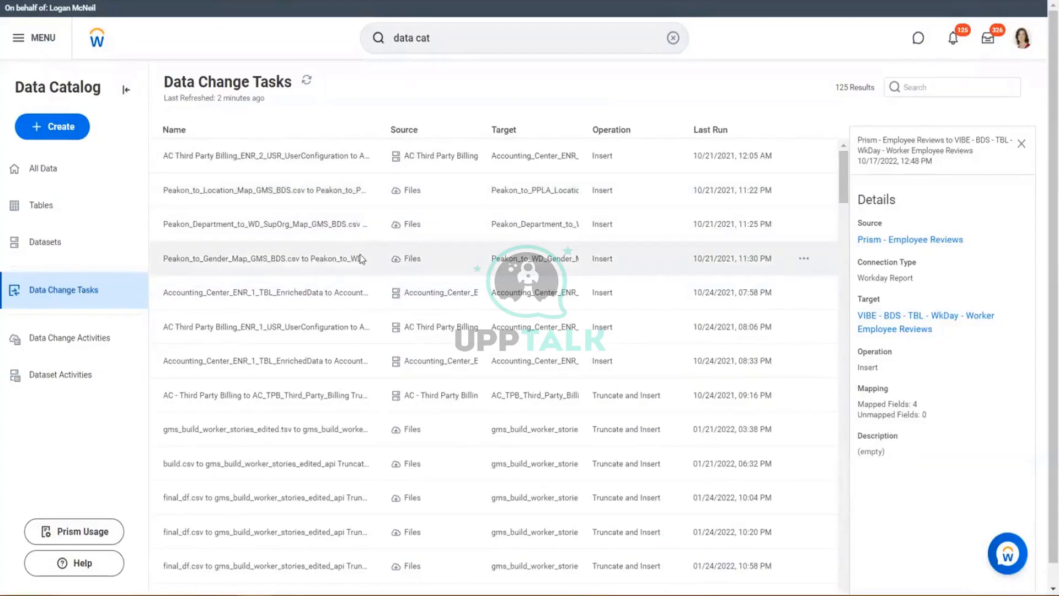
{"action": "scroll", "coordinate": [367, 276], "scroll_direction": "down", "scroll_amount": 5}
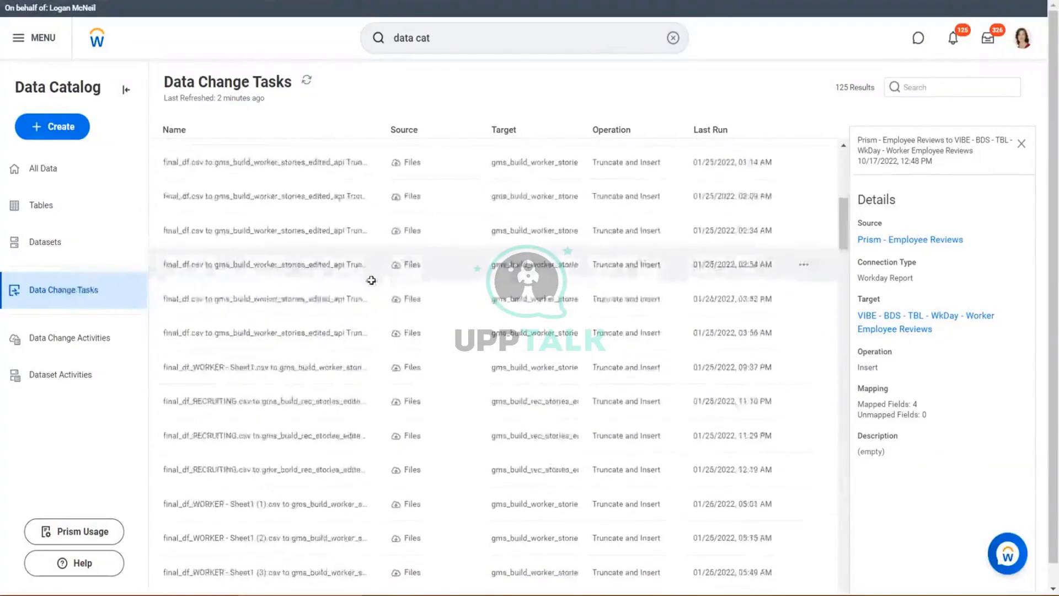
Switch back to Excel, finish the Table line with "> Edit" and make the Data Load label bold
{"action": "key", "text": "alt+Tab"}
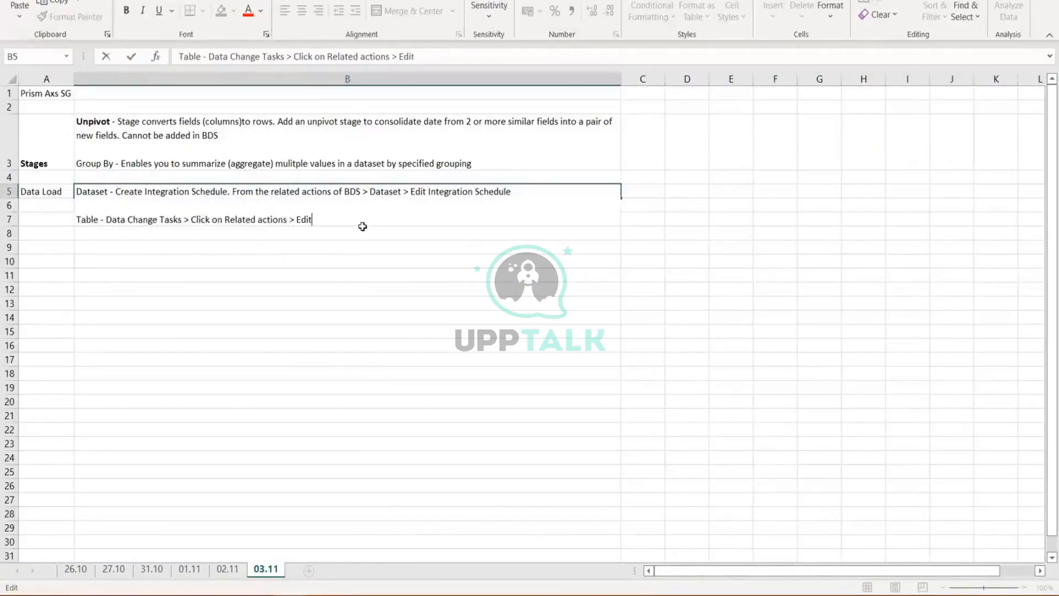
{"action": "key", "text": "Return"}
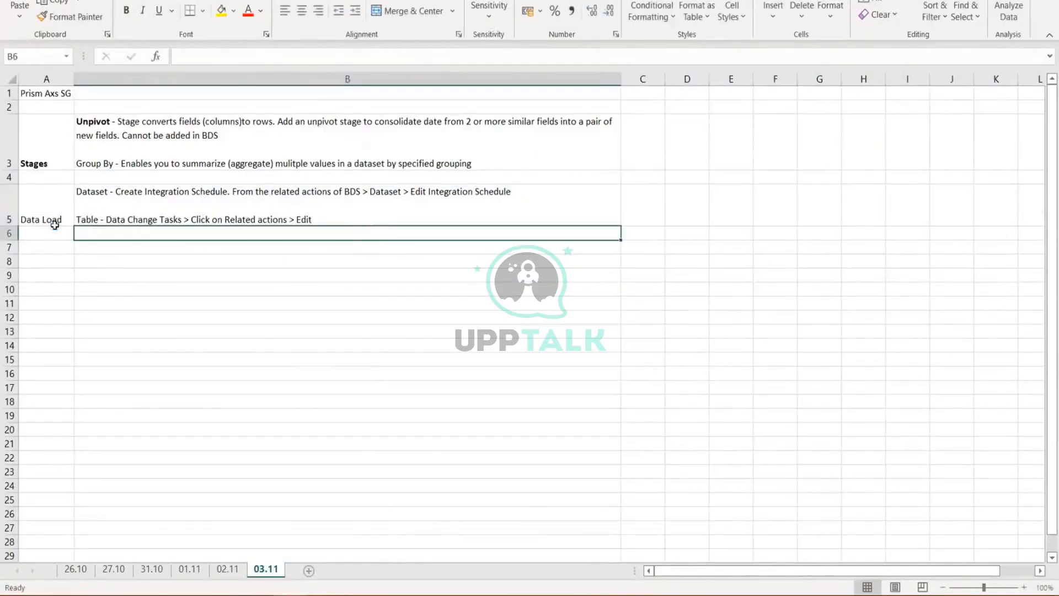
{"action": "left_click", "coordinate": [33, 201]}
{"action": "left_click", "coordinate": [125, 10]}
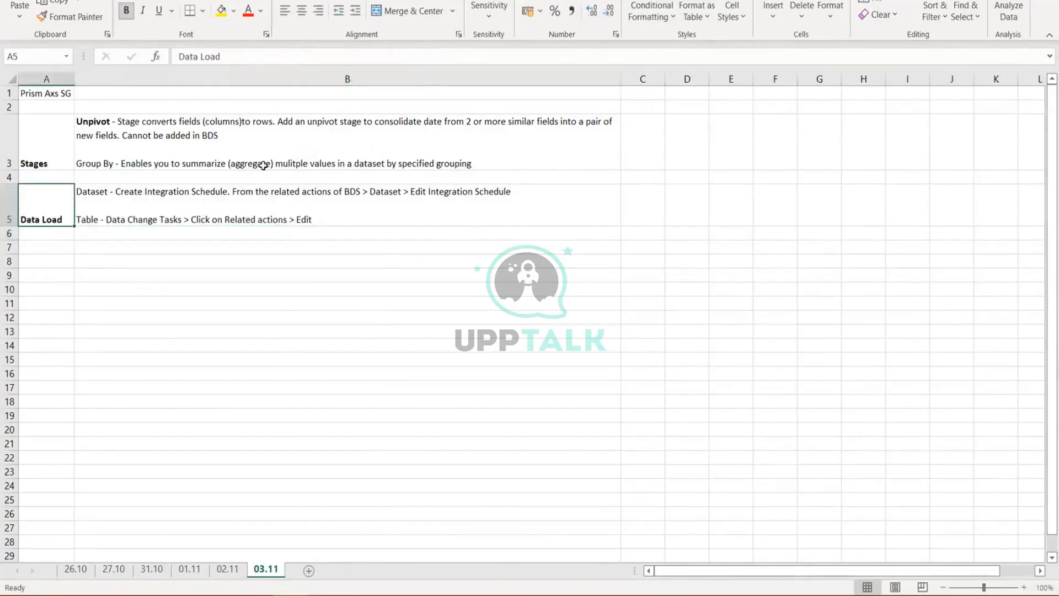
Switch to Workday's details of the ZF_Training - BDS - Wday - Employee Performance Details dataset and examine its sample rows and field list
{"action": "key", "text": "alt+Tab"}
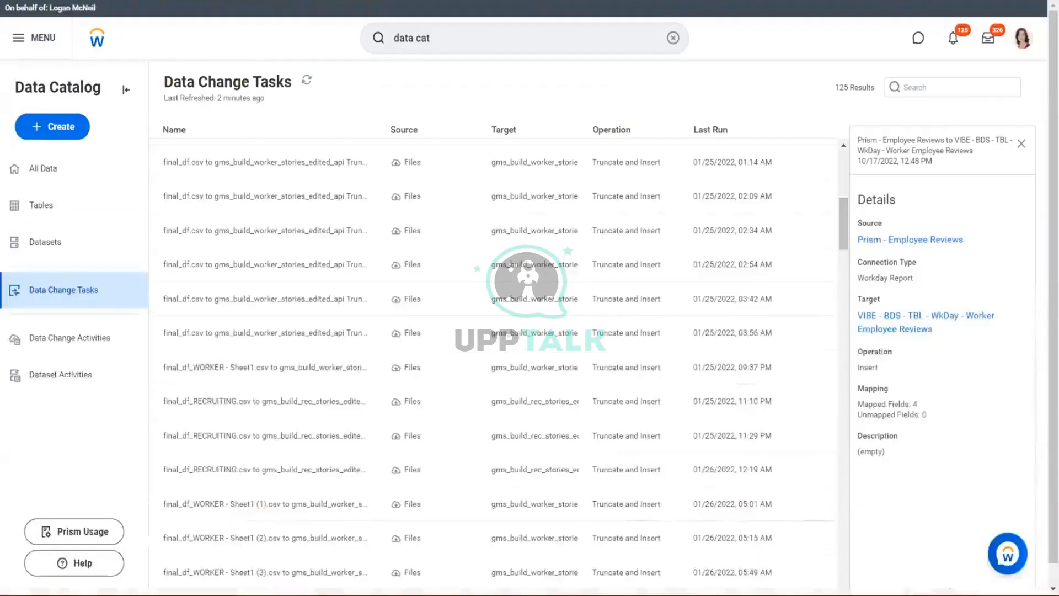
{"action": "key", "text": "alt+Tab"}
{"action": "left_click", "coordinate": [768, 128]}
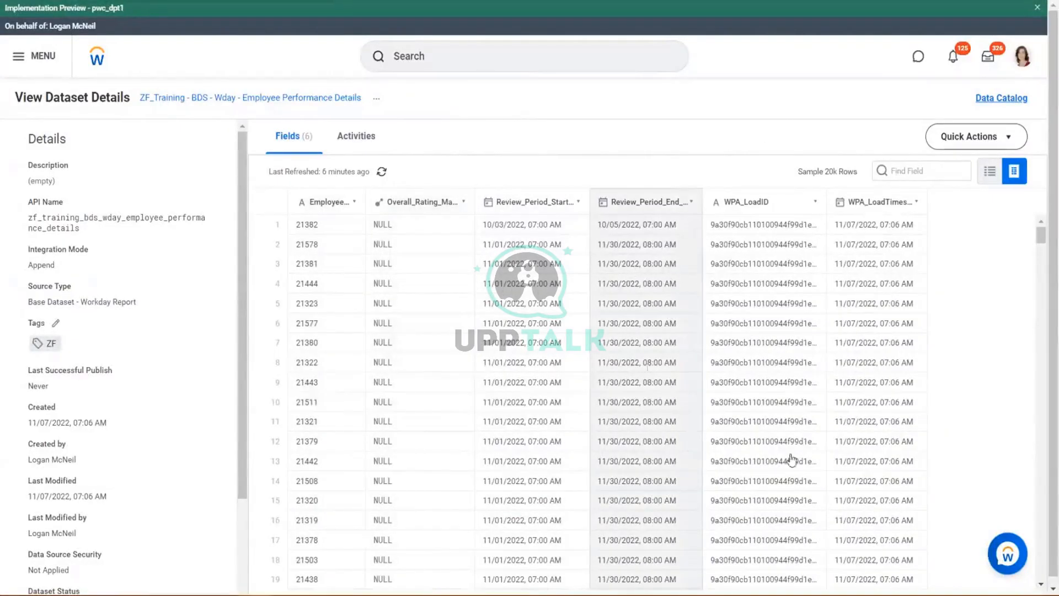
{"action": "scroll", "coordinate": [1044, 475], "scroll_direction": "down", "scroll_amount": 1}
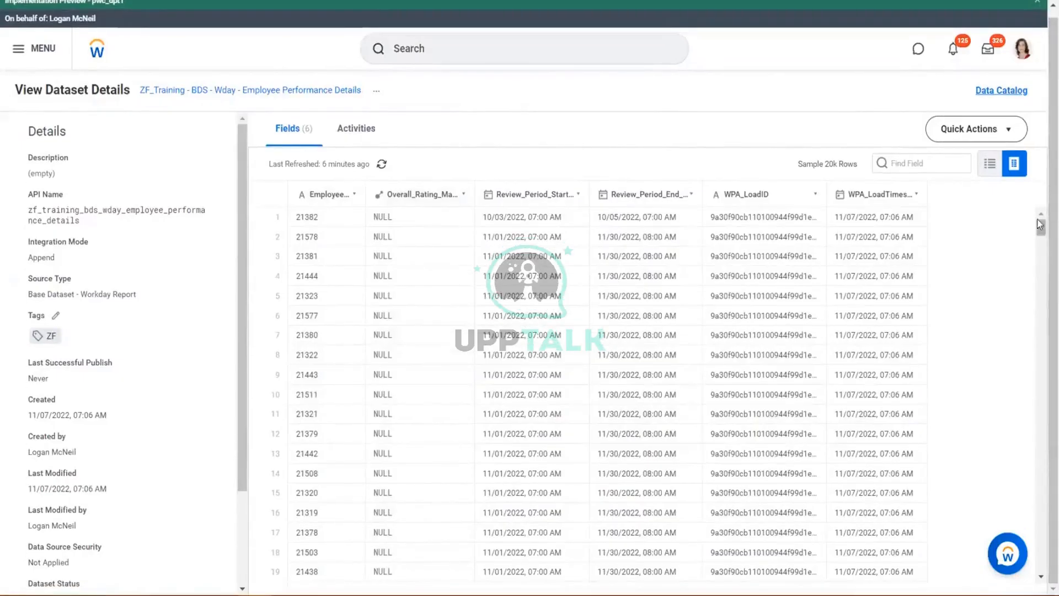
{"action": "left_click_drag", "start_coordinate": [1040, 225], "coordinate": [1042, 260]}
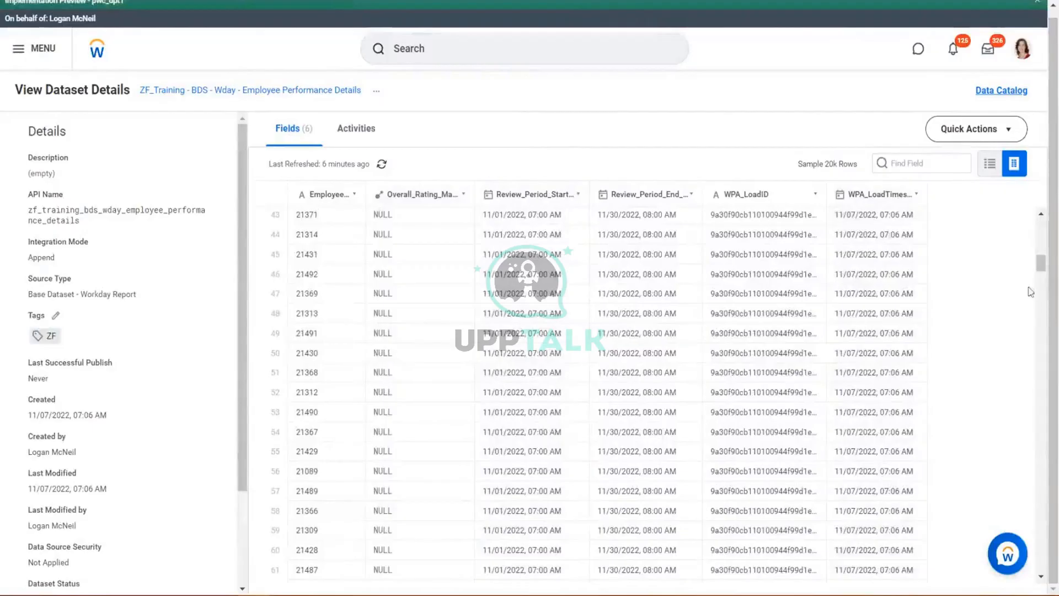
{"action": "scroll", "coordinate": [554, 343], "scroll_direction": "up", "scroll_amount": 5}
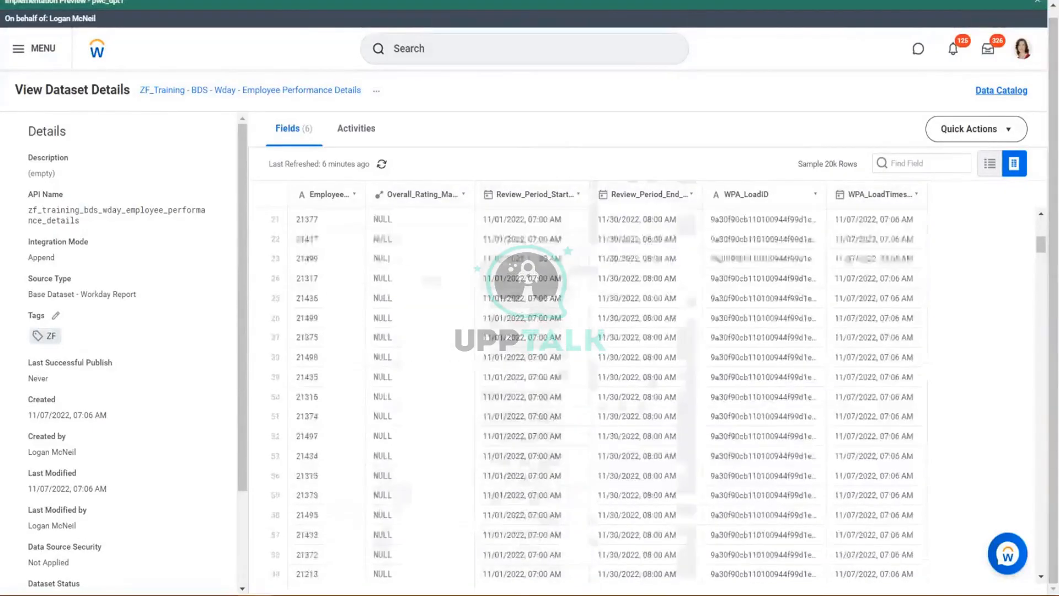
{"action": "scroll", "coordinate": [458, 392], "scroll_direction": "up", "scroll_amount": 3}
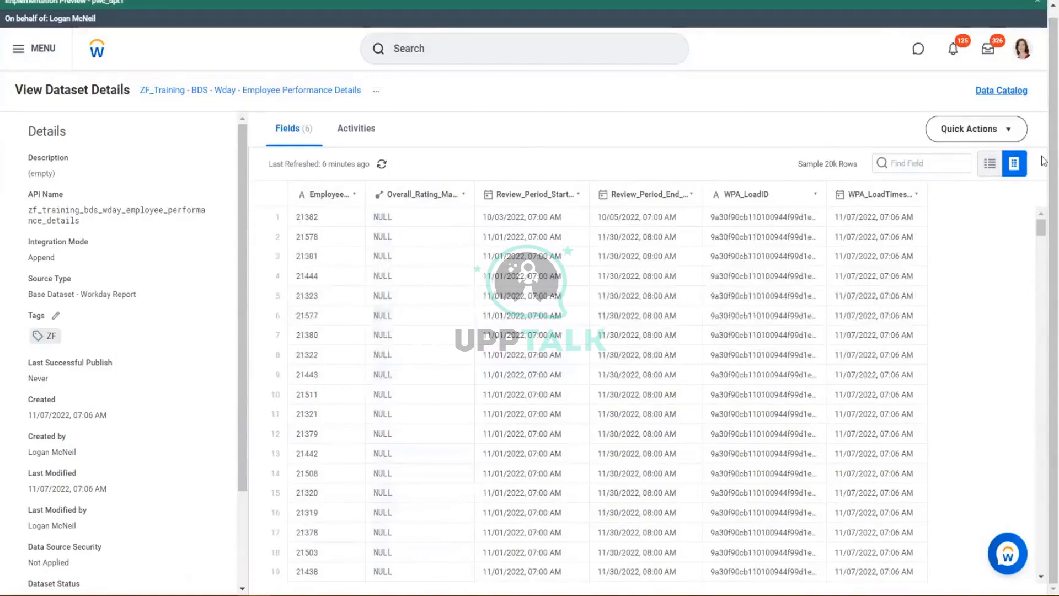
{"action": "left_click", "coordinate": [991, 164]}
{"action": "left_click", "coordinate": [1019, 167]}
Open the dataset's transformations for editing and read what its Default Example setting covers, leaving the setting as it is
{"action": "left_click", "coordinate": [971, 129]}
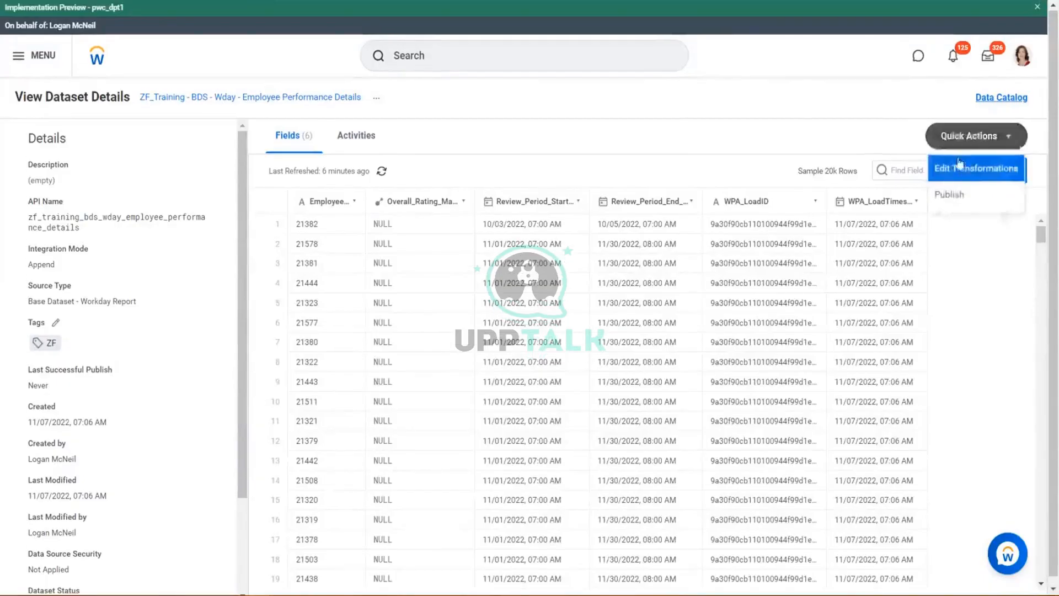
{"action": "left_click", "coordinate": [964, 177]}
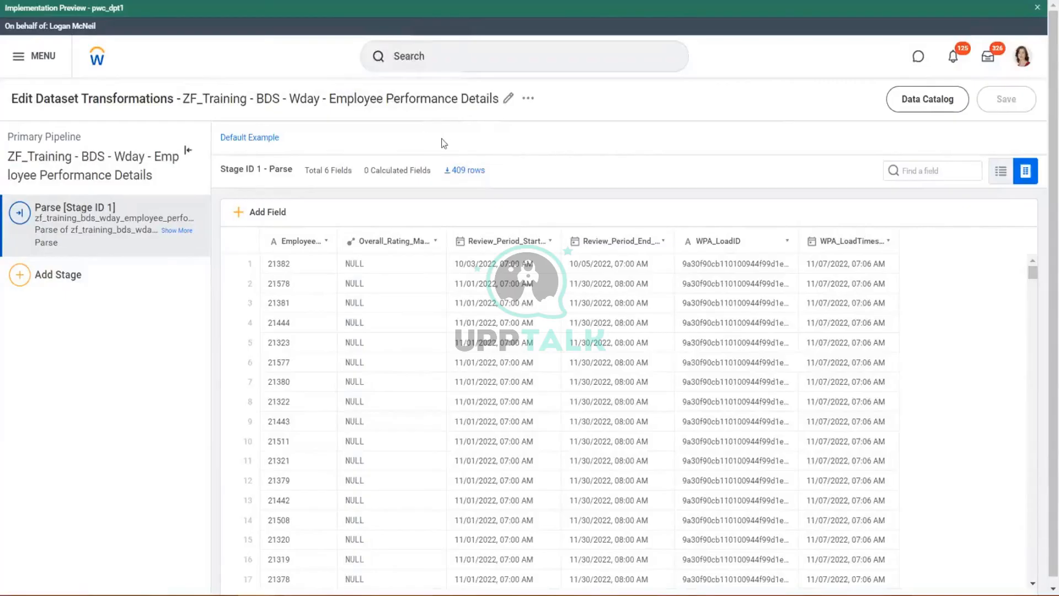
{"action": "left_click_drag", "start_coordinate": [441, 139], "coordinate": [297, 143]}
{"action": "left_click", "coordinate": [254, 139]}
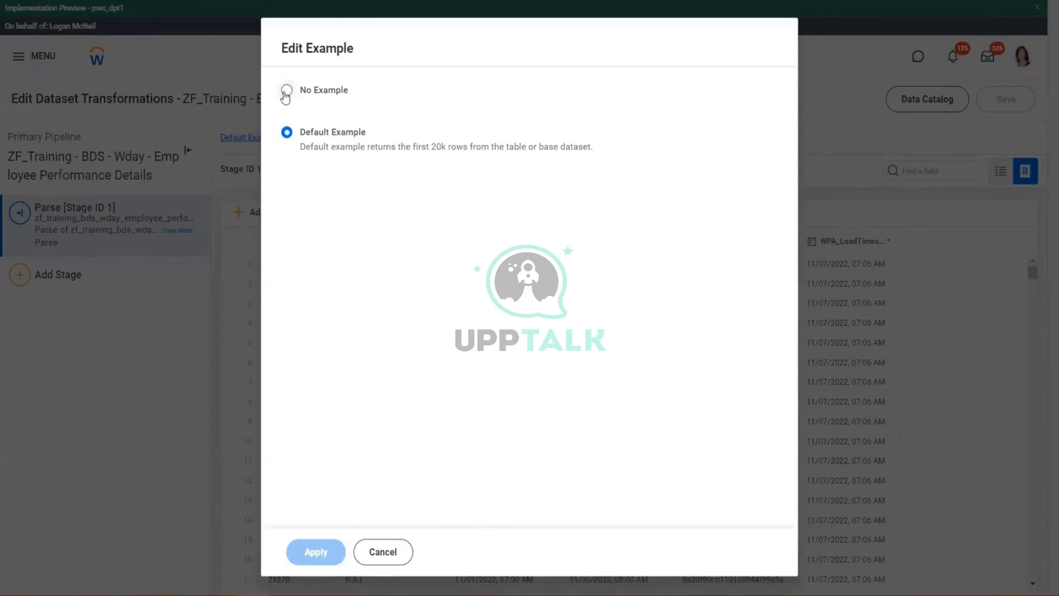
{"action": "left_click_drag", "start_coordinate": [380, 134], "coordinate": [329, 135]}
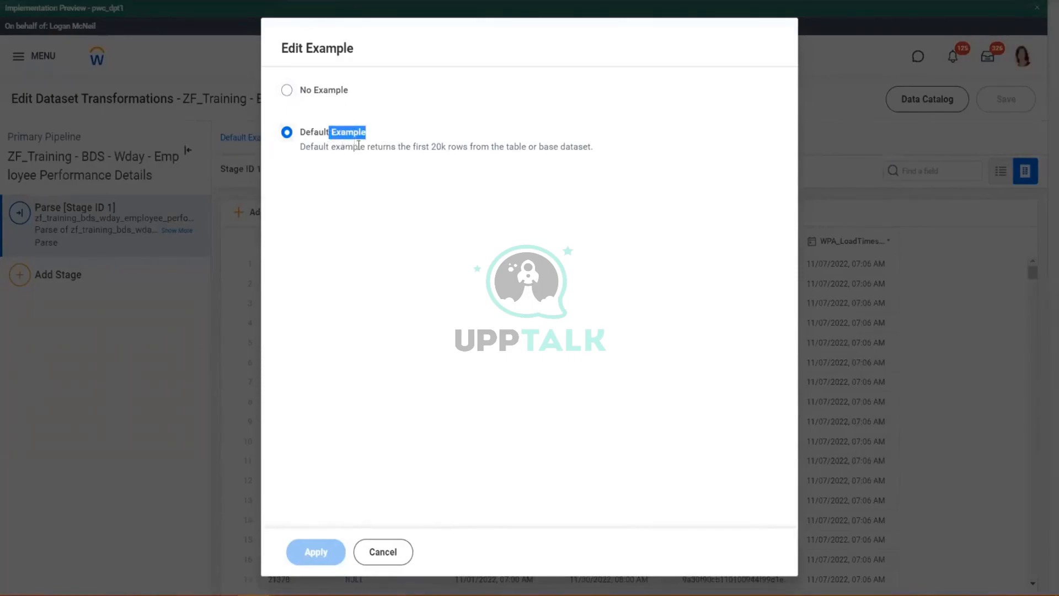
{"action": "left_click_drag", "start_coordinate": [411, 146], "coordinate": [573, 148]}
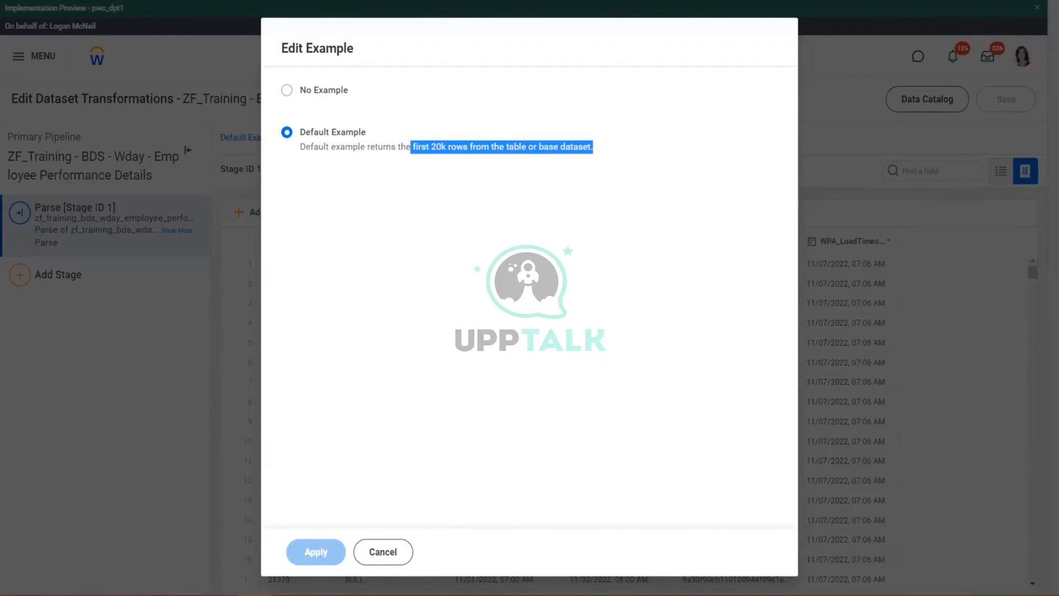
{"action": "left_click", "coordinate": [400, 557]}
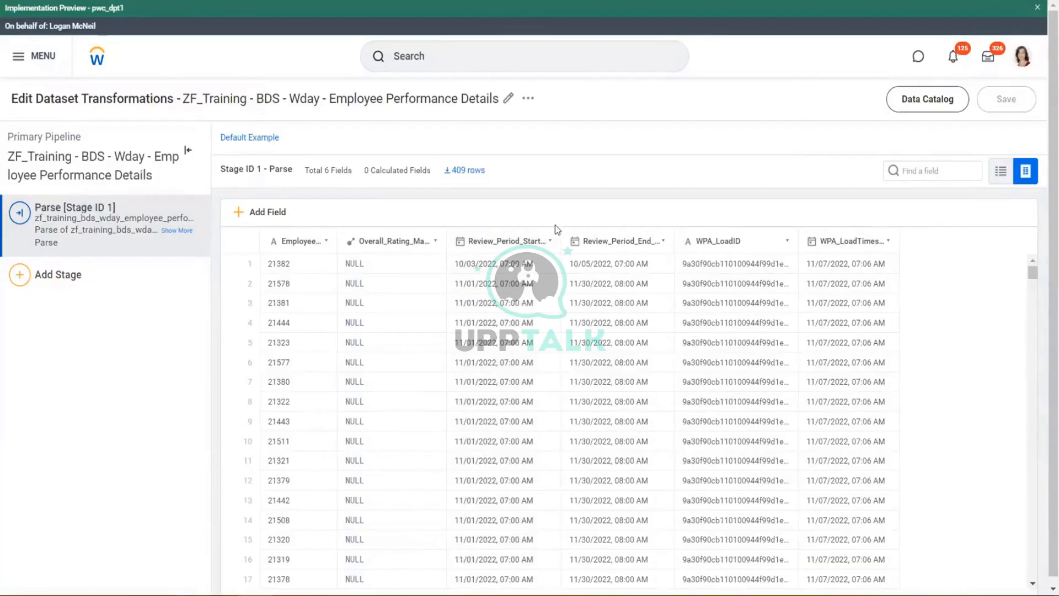
Recheck the example setting against the Parse stage's rows and view which stage types can be added to the base dataset
{"action": "left_click", "coordinate": [252, 137]}
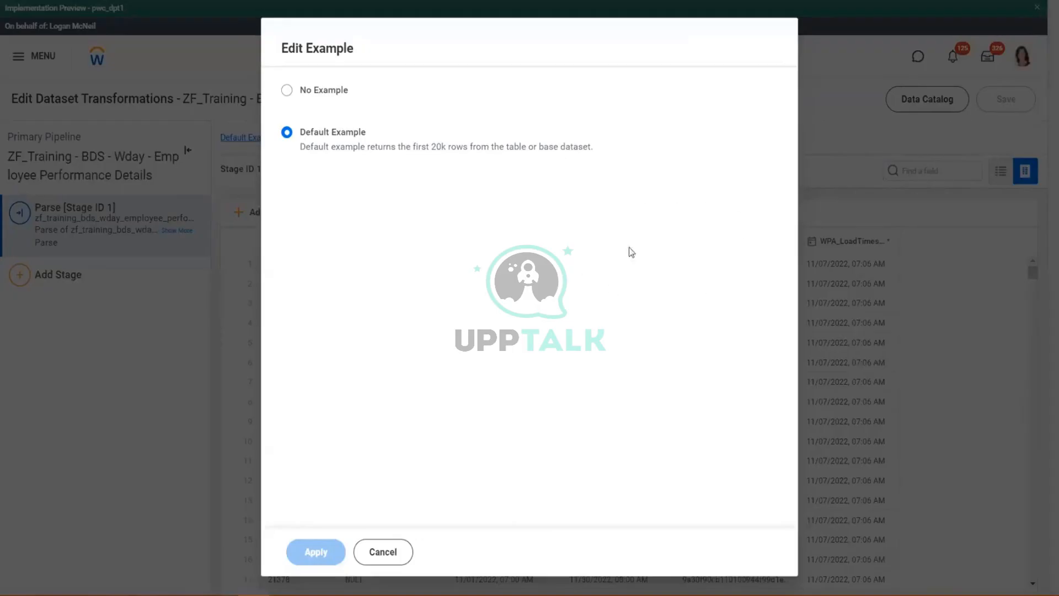
{"action": "left_click", "coordinate": [394, 553]}
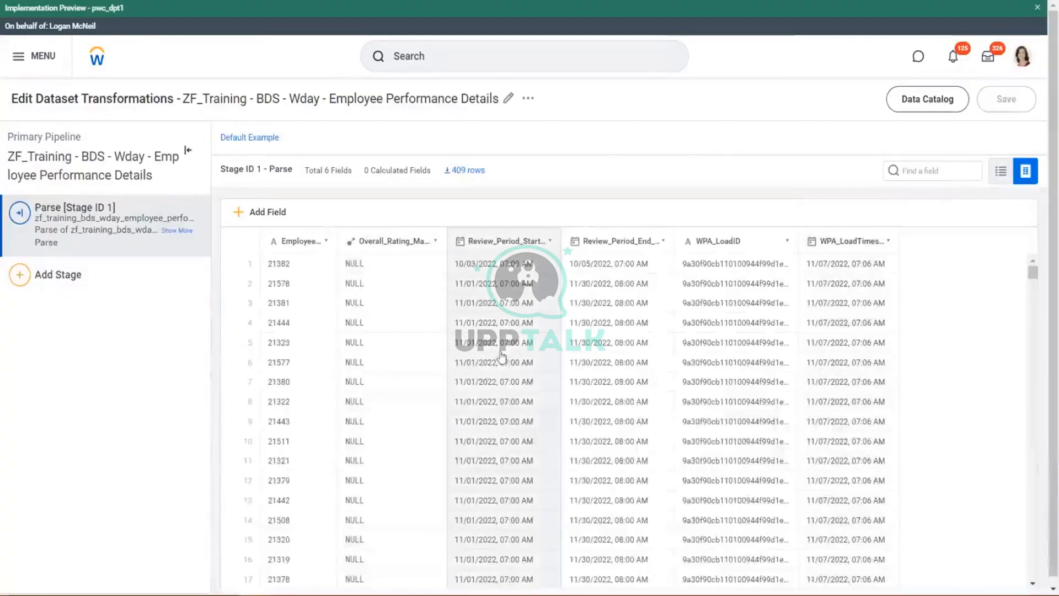
{"action": "scroll", "coordinate": [536, 352], "scroll_direction": "down", "scroll_amount": 4}
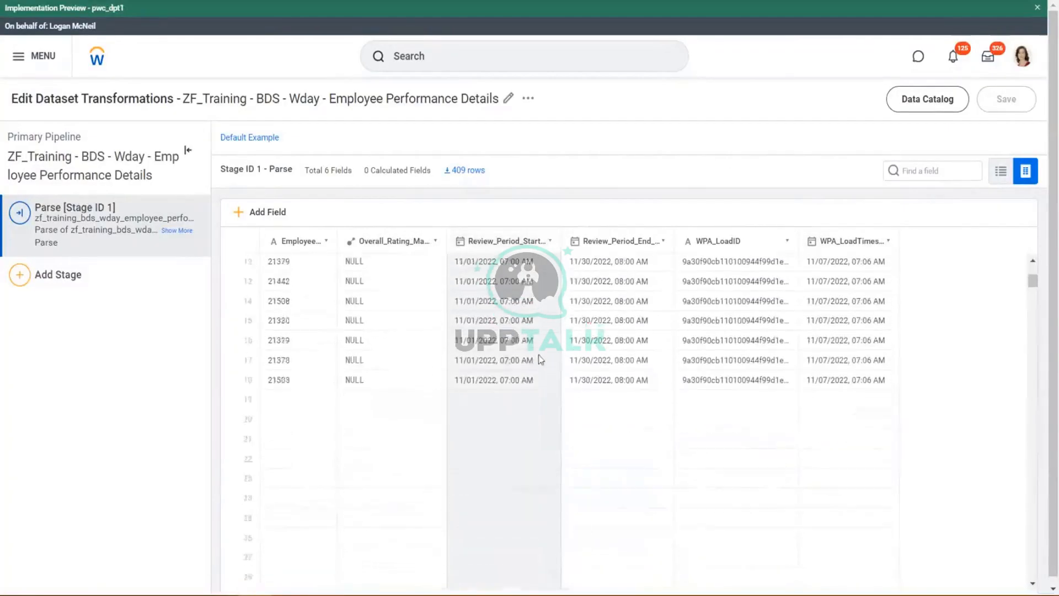
{"action": "scroll", "coordinate": [541, 360], "scroll_direction": "up", "scroll_amount": 4}
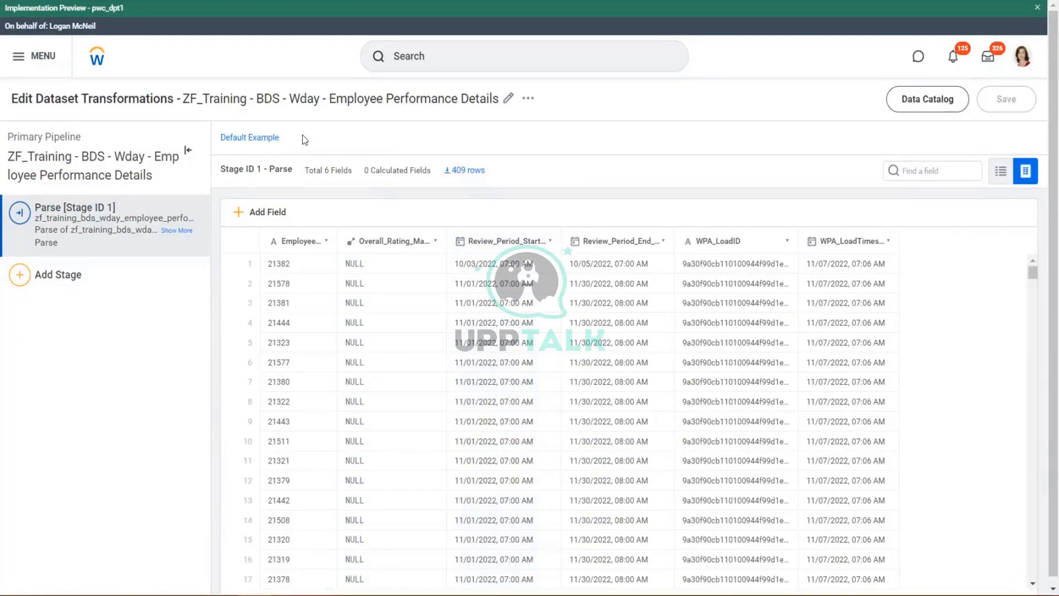
{"action": "left_click_drag", "start_coordinate": [302, 139], "coordinate": [213, 139]}
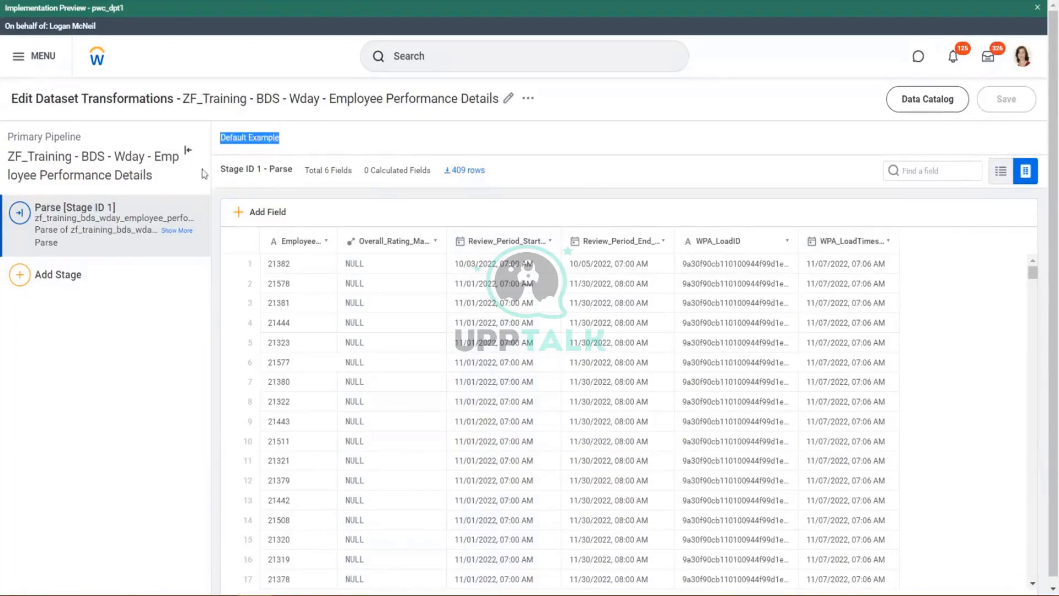
{"action": "left_click", "coordinate": [20, 275]}
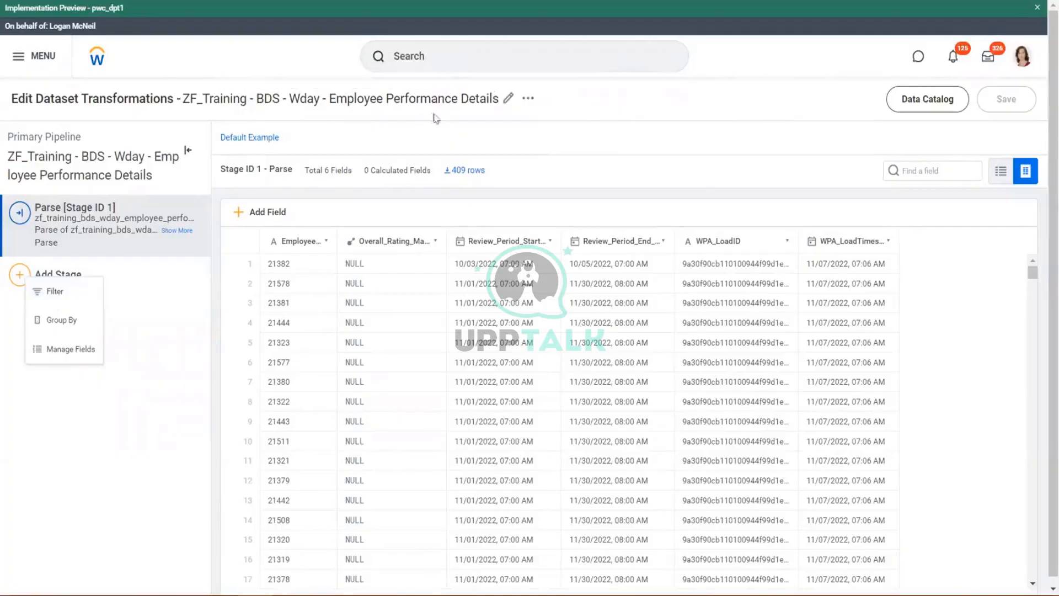
Return to the Employee Performance Details dataset's details and run its integration now, confirming the run
{"action": "left_click", "coordinate": [529, 99]}
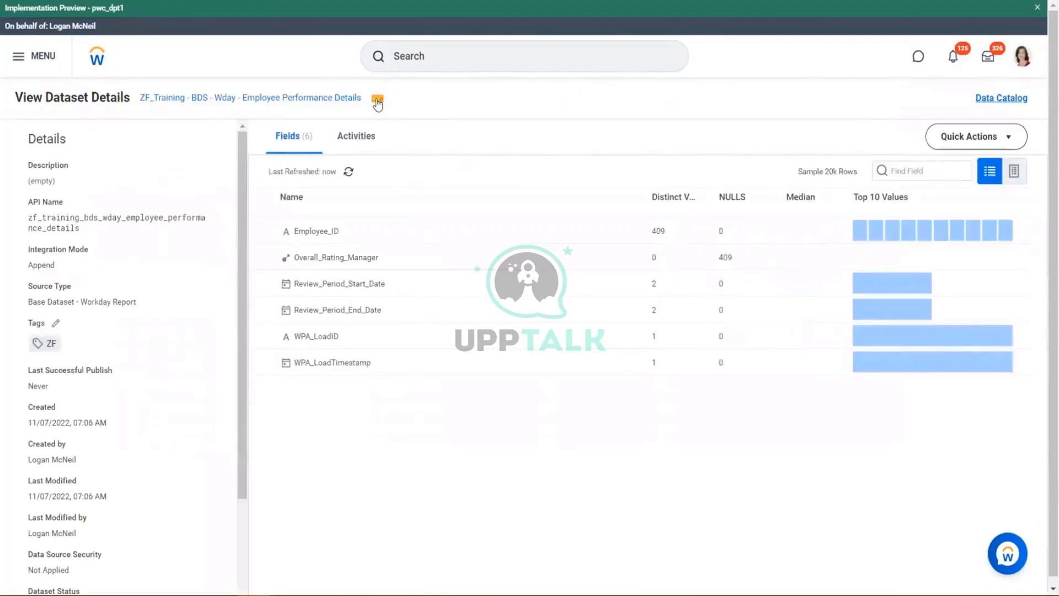
{"action": "left_click", "coordinate": [377, 101]}
{"action": "mouse_move", "coordinate": [443, 135]}
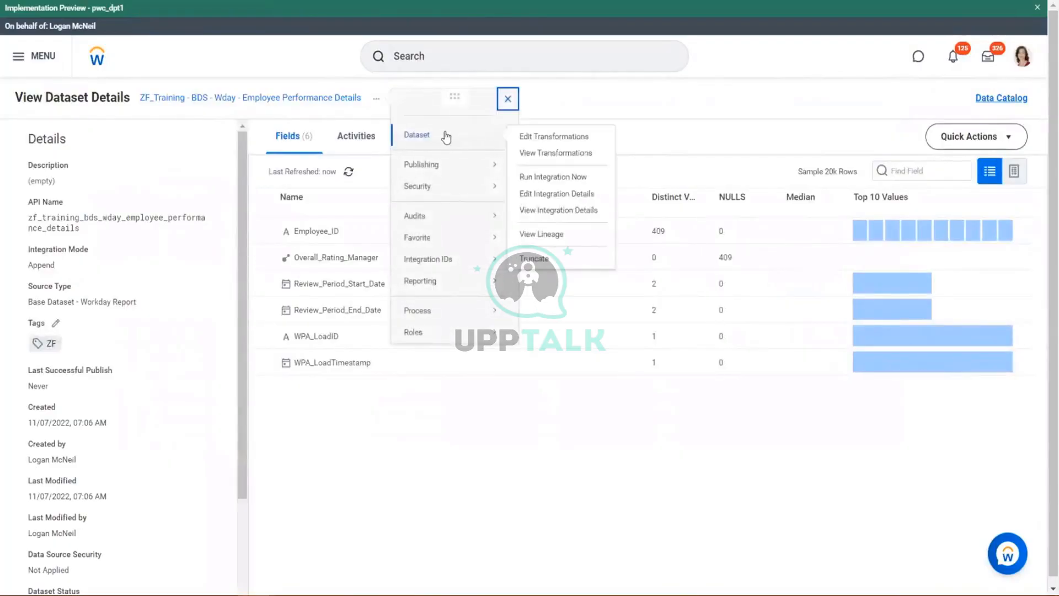
{"action": "left_click", "coordinate": [560, 178]}
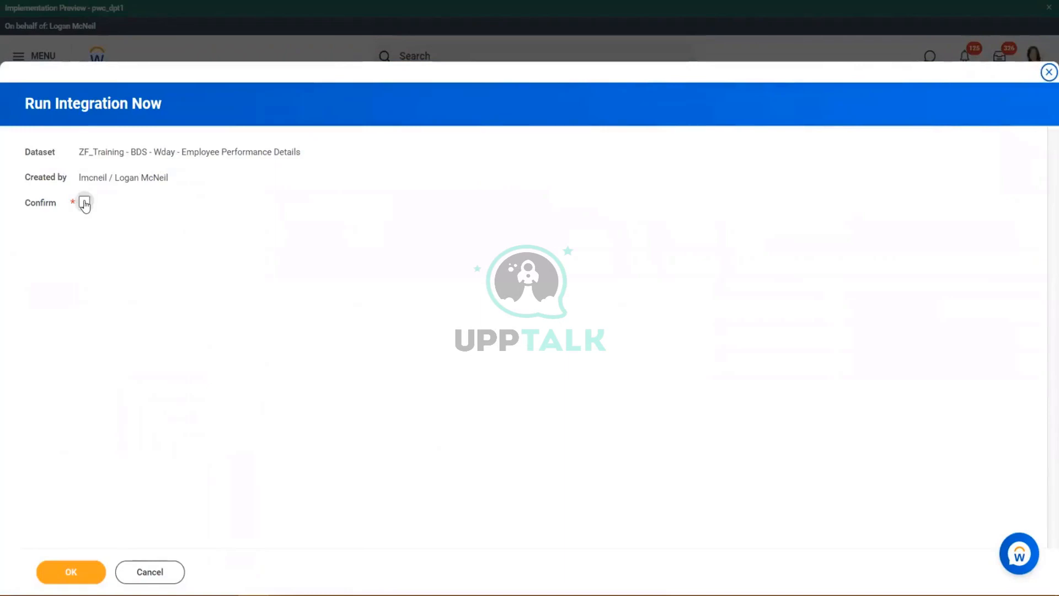
{"action": "left_click", "coordinate": [84, 204]}
{"action": "left_click", "coordinate": [67, 572]}
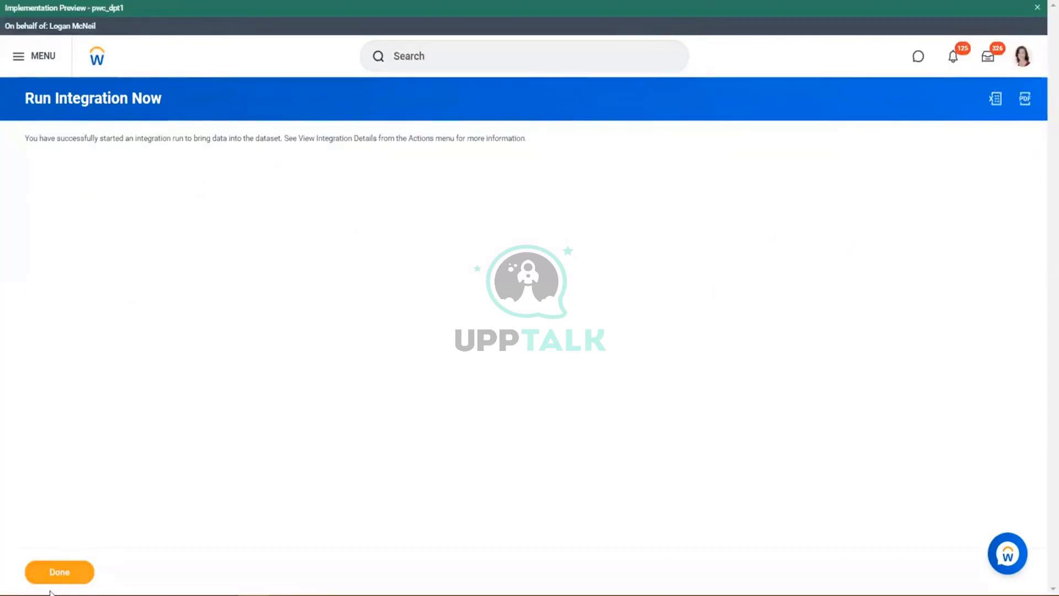
{"action": "left_click", "coordinate": [60, 568]}
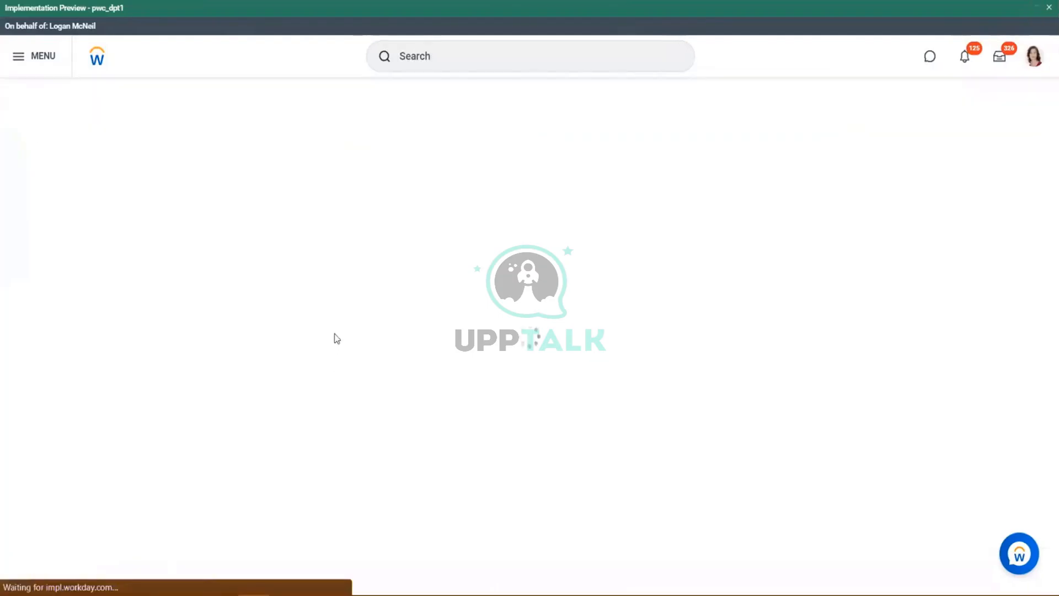
Check the dataset's activities, and refresh and examine its sample rows for newly loaded data
{"action": "left_click", "coordinate": [349, 144]}
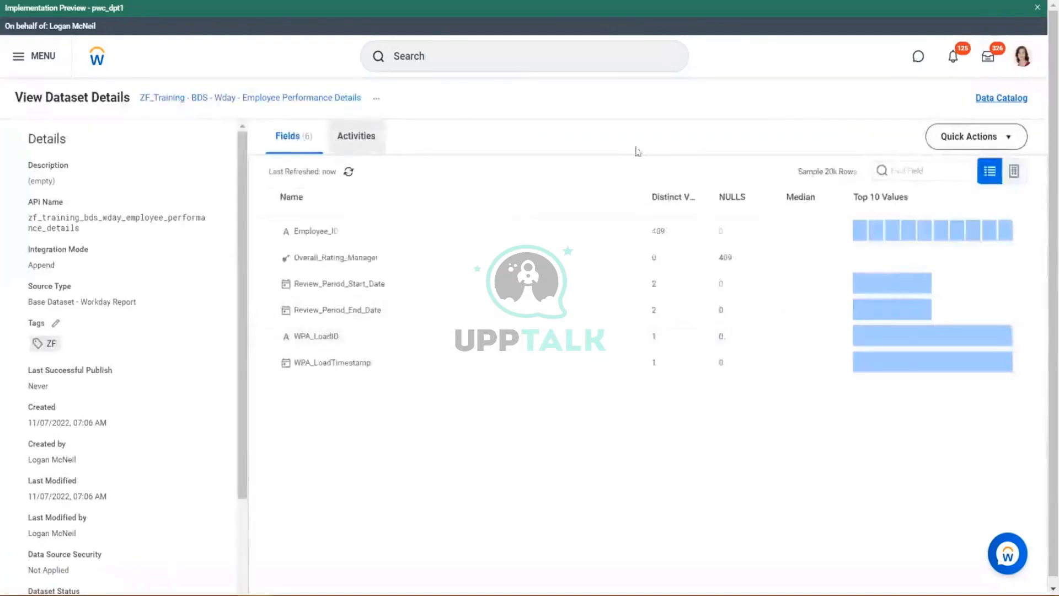
{"action": "left_click", "coordinate": [292, 145]}
{"action": "left_click", "coordinate": [364, 145]}
{"action": "left_click", "coordinate": [348, 174]}
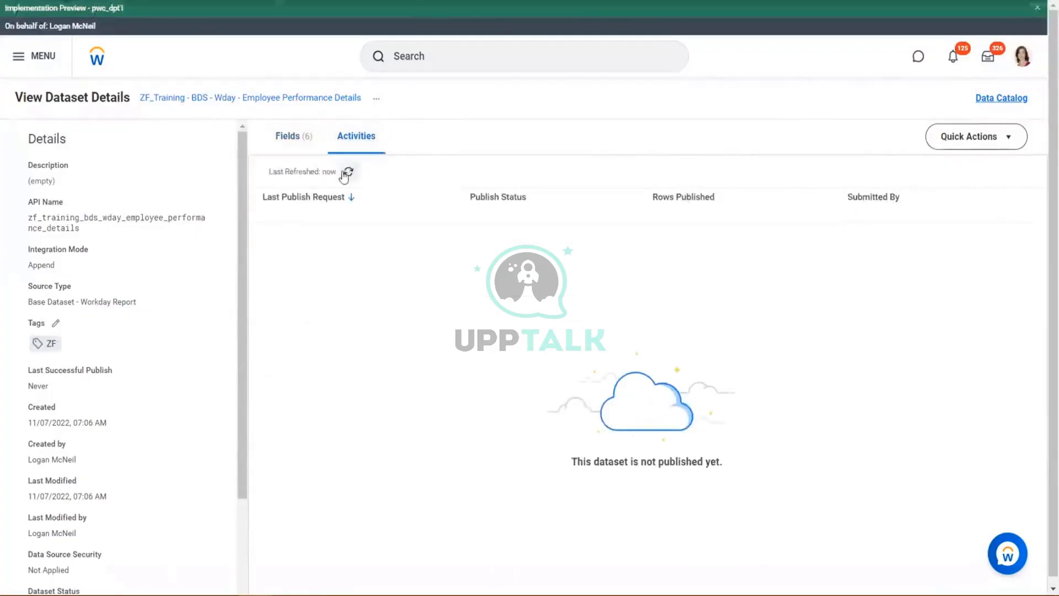
{"action": "left_click", "coordinate": [286, 138]}
{"action": "left_click", "coordinate": [1013, 171]}
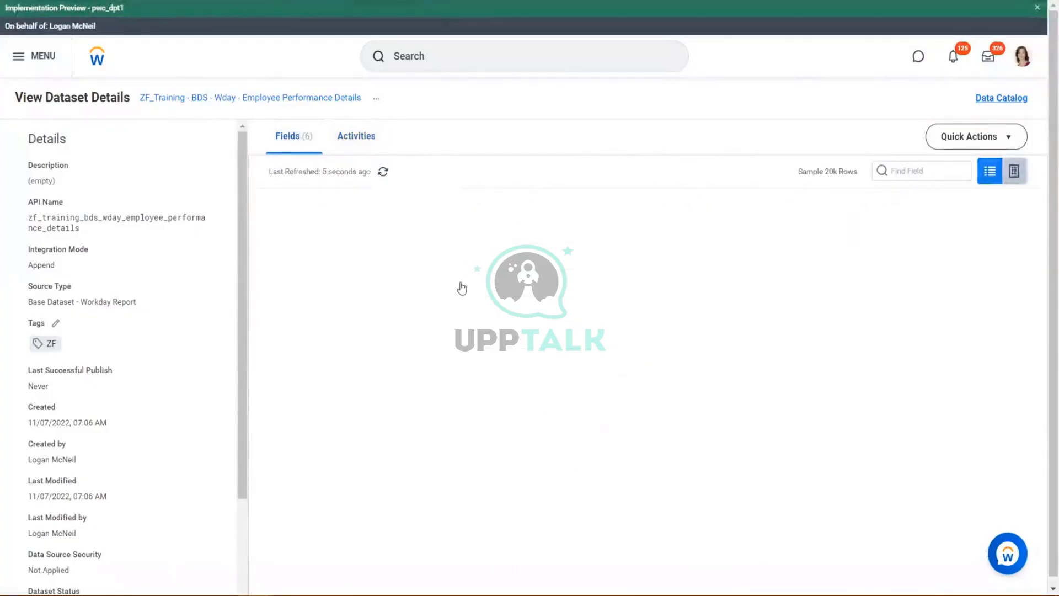
{"action": "left_click", "coordinate": [382, 171]}
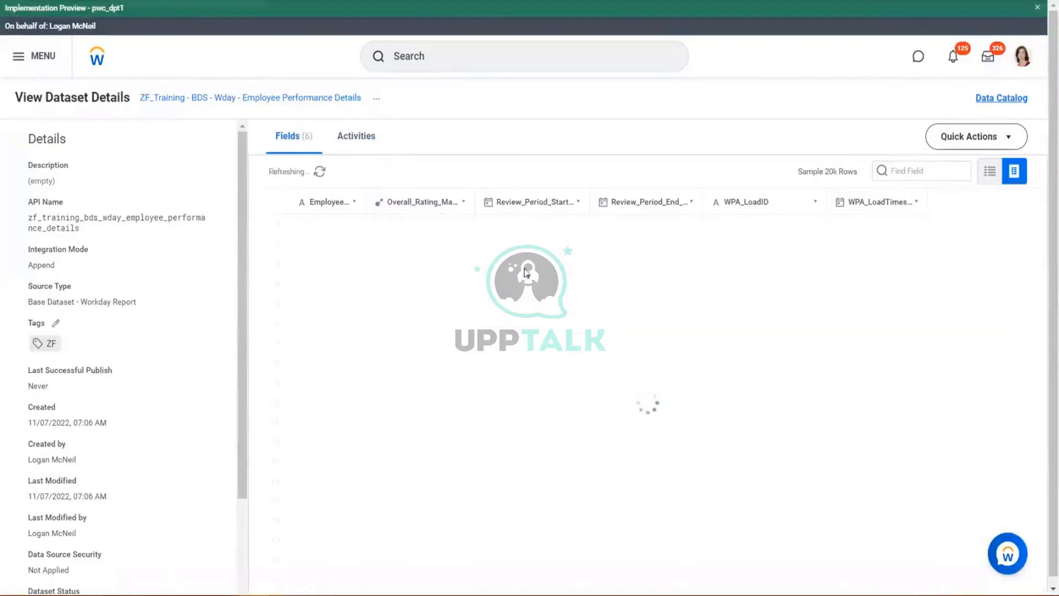
{"action": "scroll", "coordinate": [580, 321], "scroll_direction": "down", "scroll_amount": 5}
{"action": "scroll", "coordinate": [582, 321], "scroll_direction": "up", "scroll_amount": 5}
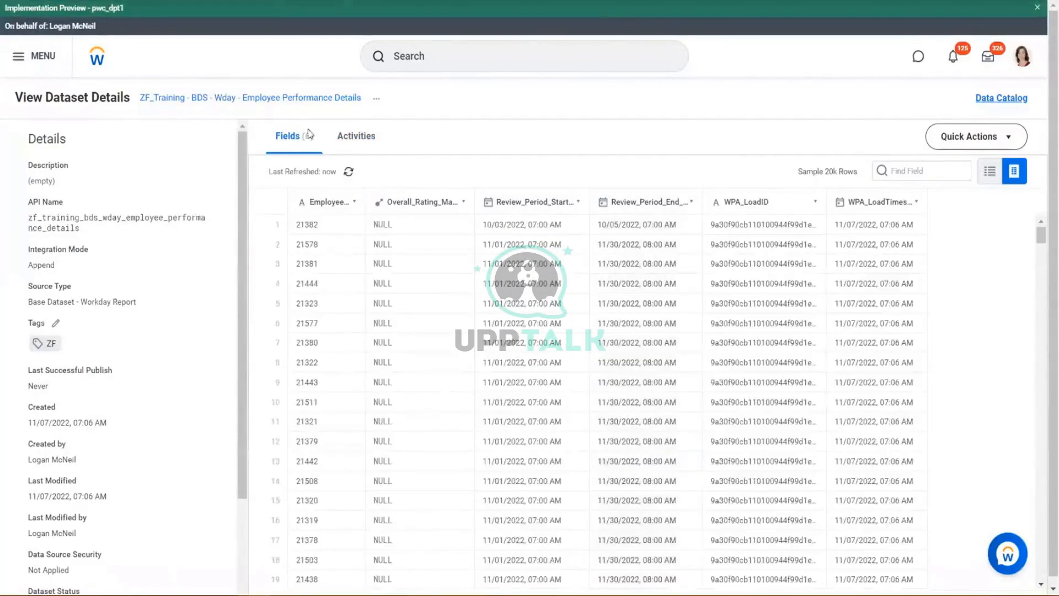
Open the dataset's transformations and check the Parse stage's row count
{"action": "left_click", "coordinate": [998, 137]}
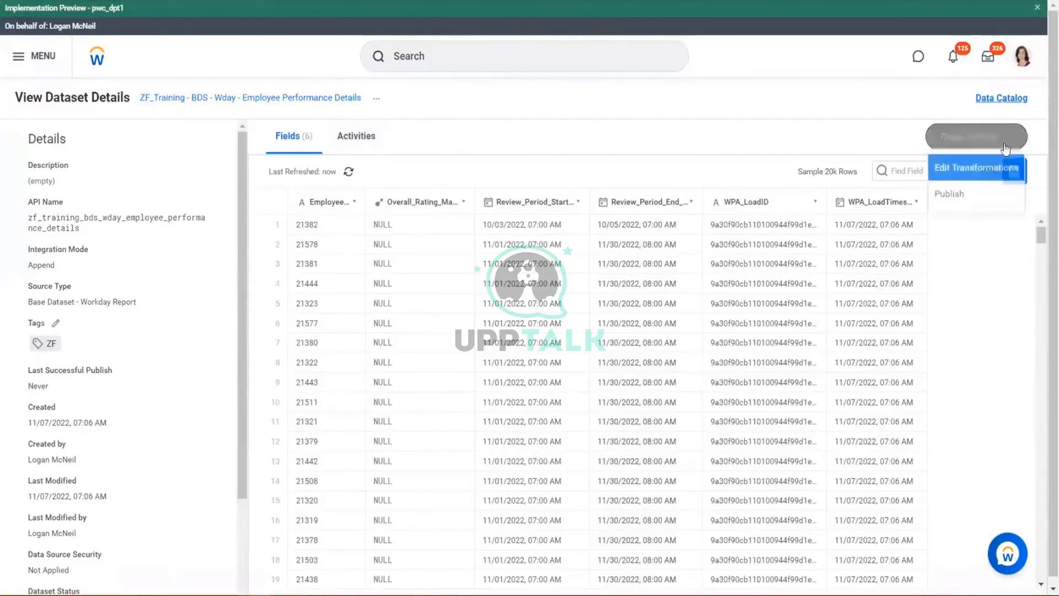
{"action": "left_click", "coordinate": [974, 172]}
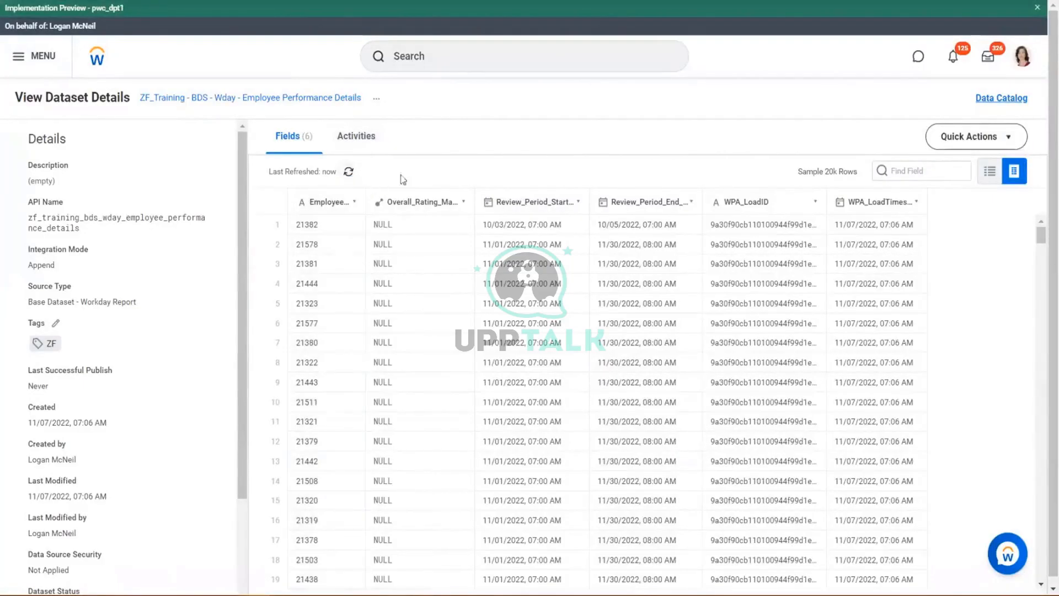
{"action": "left_click", "coordinate": [1001, 138]}
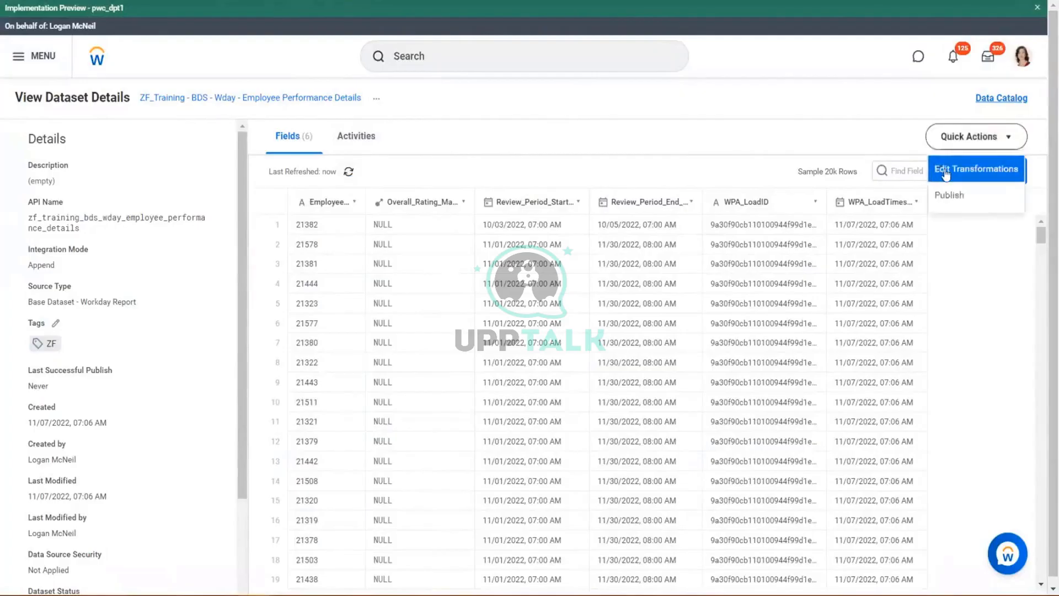
{"action": "left_click", "coordinate": [944, 169]}
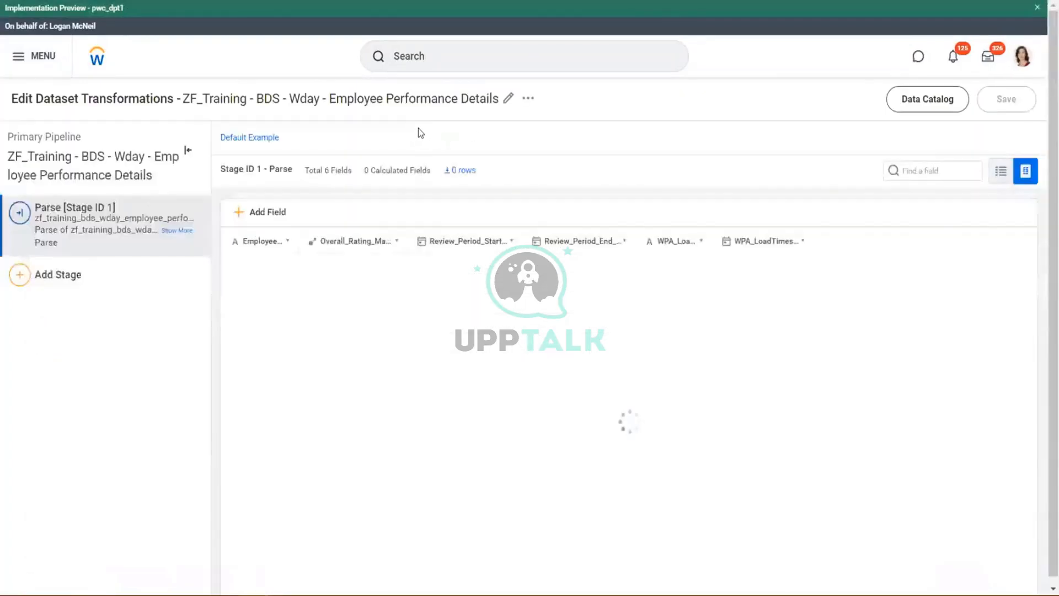
{"action": "left_click_drag", "start_coordinate": [486, 172], "coordinate": [444, 174]}
Return to the dataset's details and try to truncate the Employee Performance Details dataset, confirming the truncation
{"action": "left_click", "coordinate": [532, 98]}
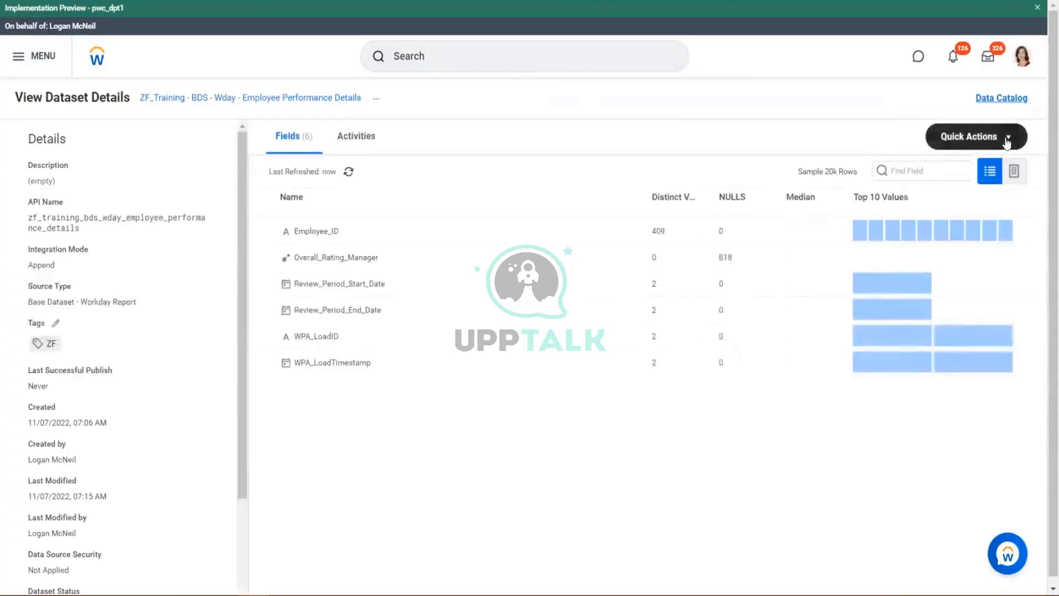
{"action": "left_click", "coordinate": [1007, 141]}
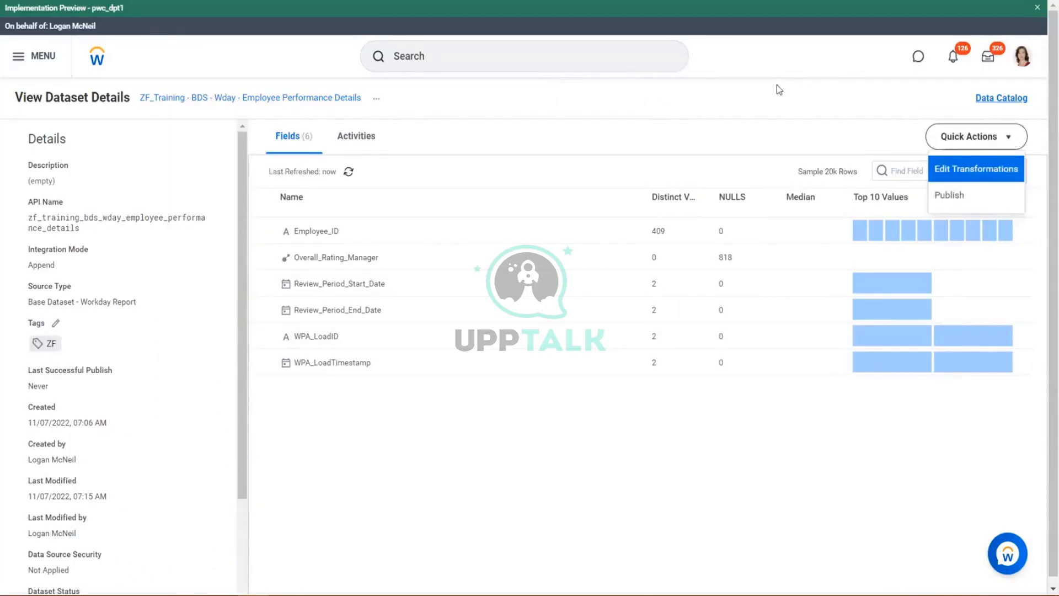
{"action": "left_click", "coordinate": [377, 98]}
{"action": "mouse_move", "coordinate": [421, 136]}
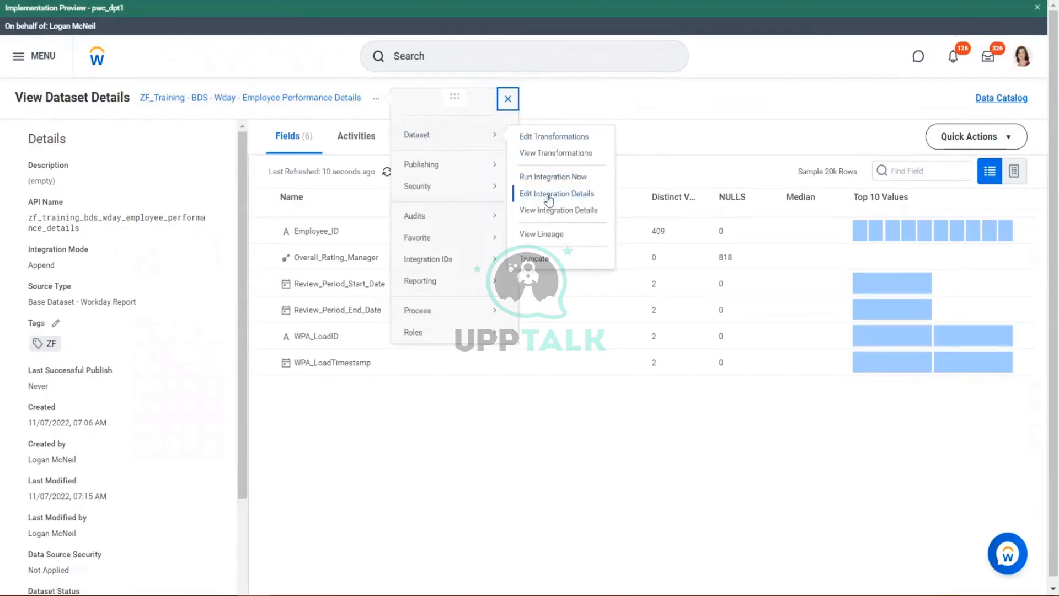
{"action": "left_click", "coordinate": [532, 263]}
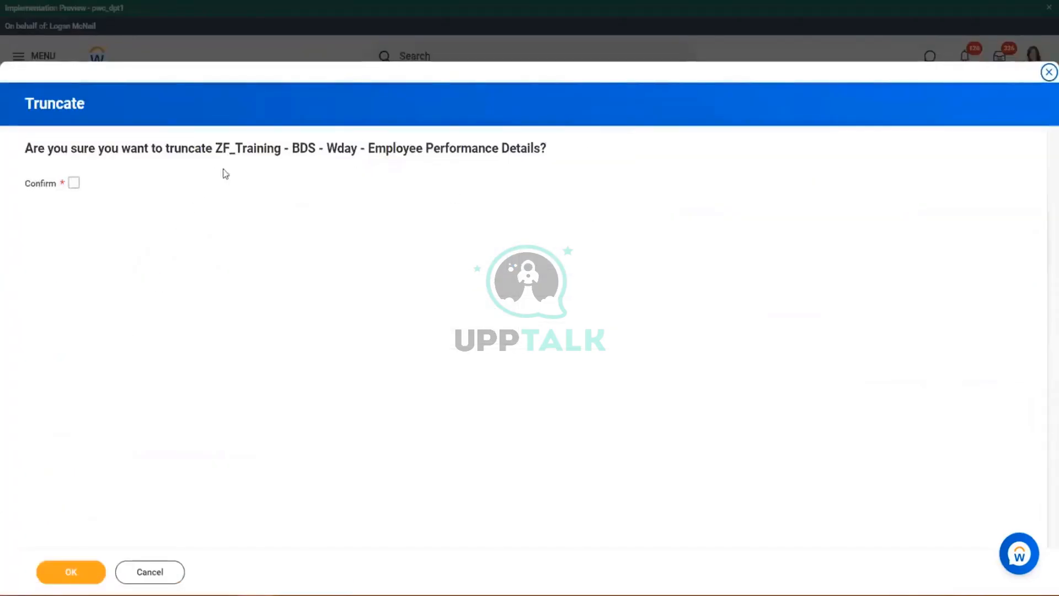
{"action": "left_click_drag", "start_coordinate": [314, 145], "coordinate": [536, 160]}
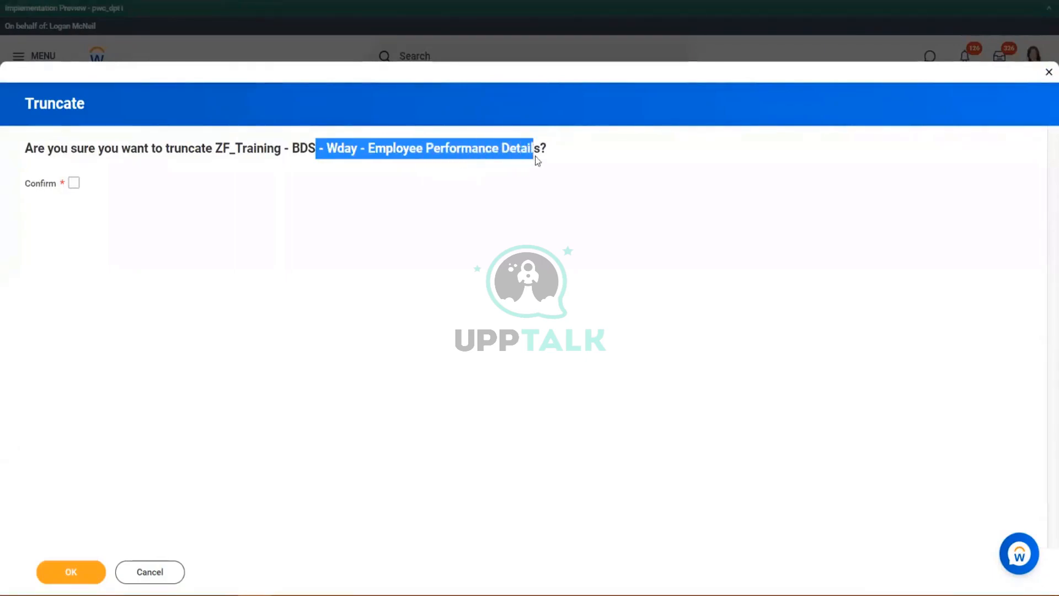
{"action": "left_click", "coordinate": [74, 183]}
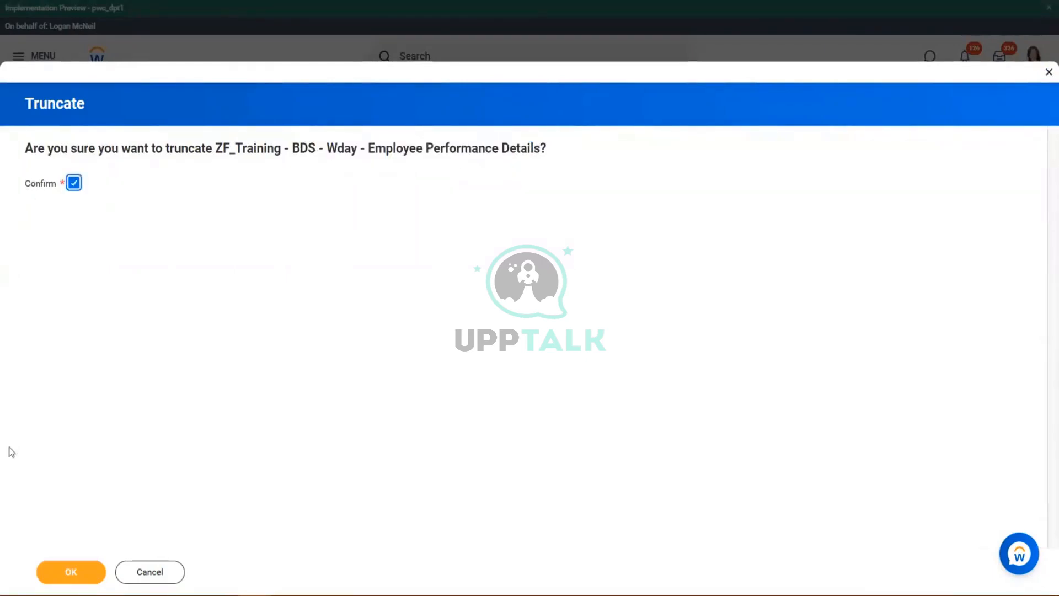
{"action": "left_click", "coordinate": [54, 574]}
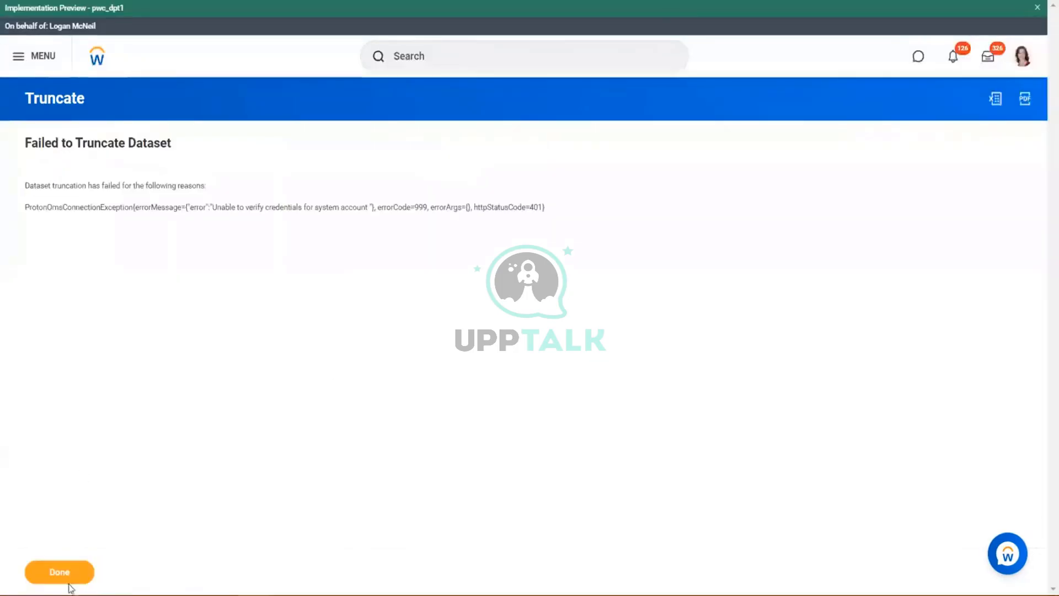
{"action": "left_click", "coordinate": [69, 582]}
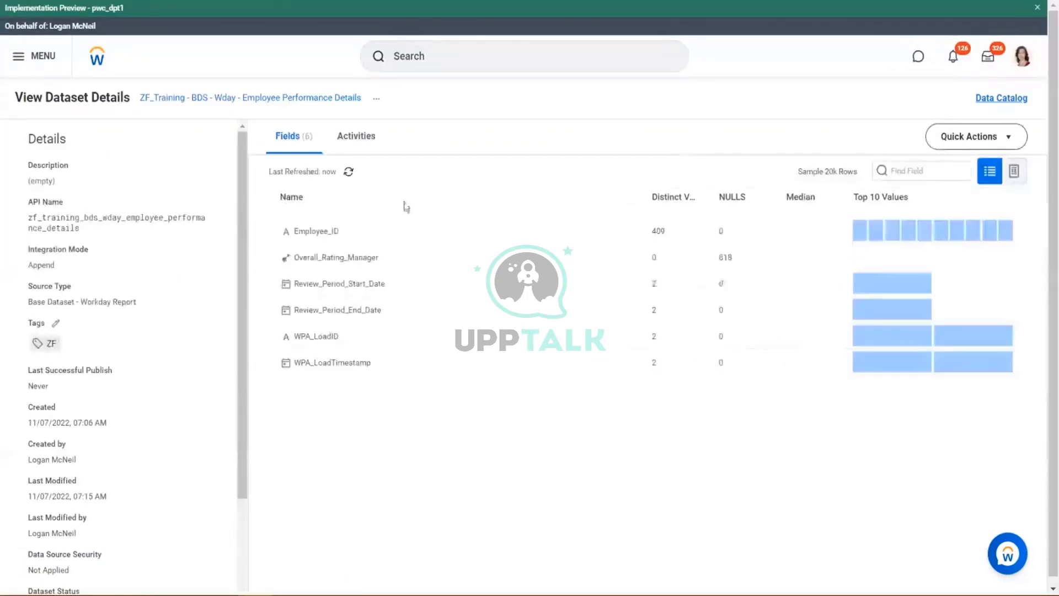
Refresh the dataset's sample rows and recheck the Parse stage's row count in its transformations after the truncation attempt
{"action": "left_click", "coordinate": [1014, 171]}
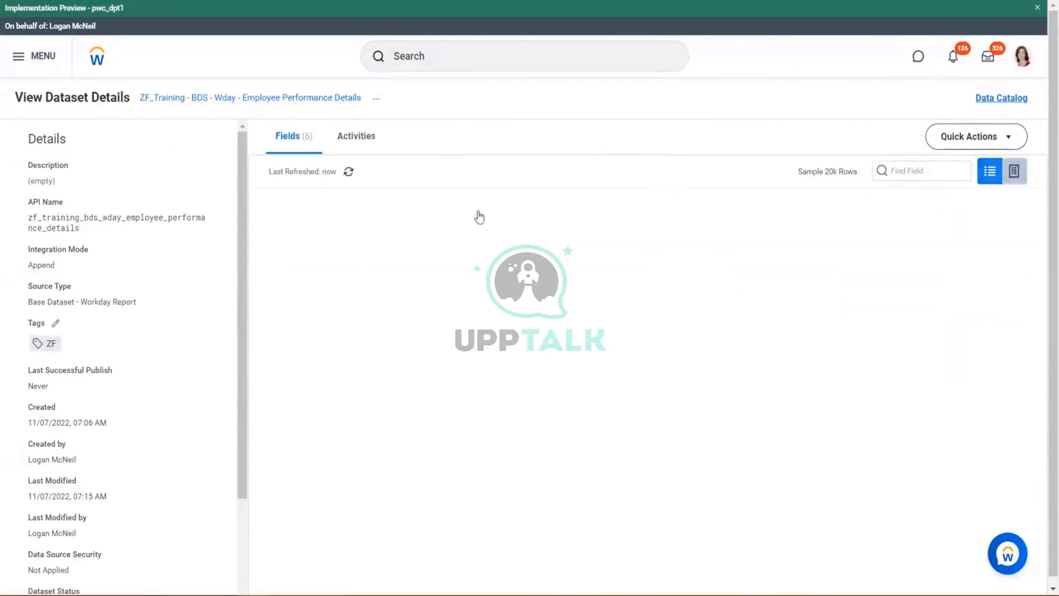
{"action": "left_click", "coordinate": [349, 171]}
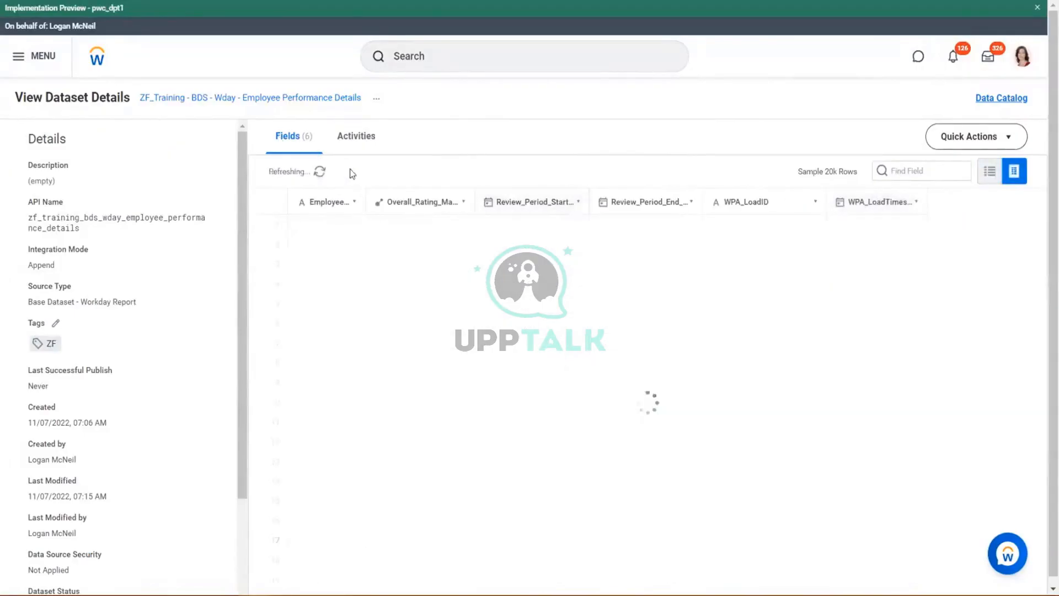
{"action": "left_click", "coordinate": [348, 172]}
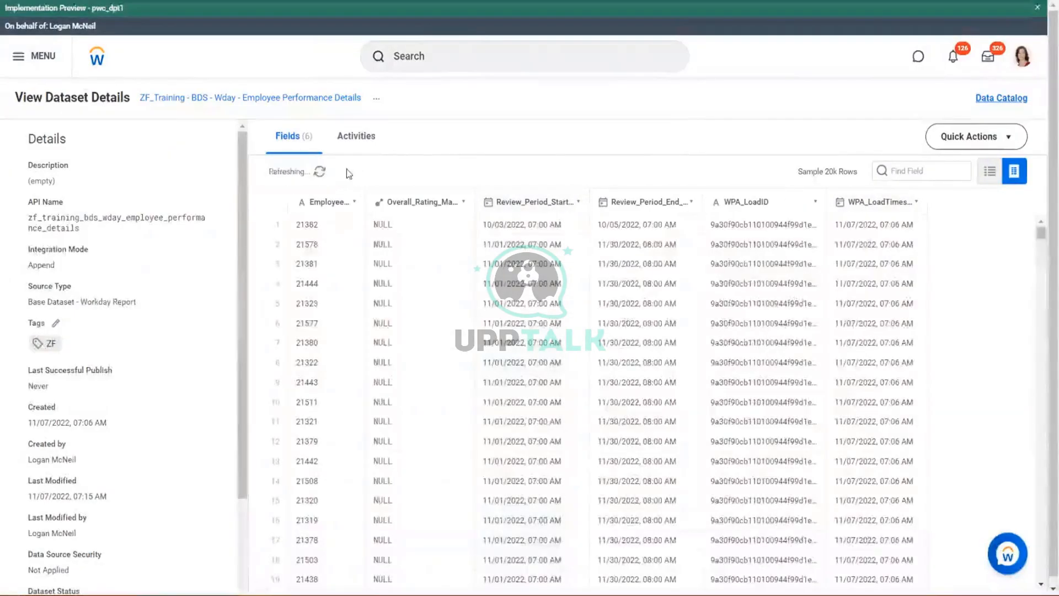
{"action": "left_click", "coordinate": [349, 171]}
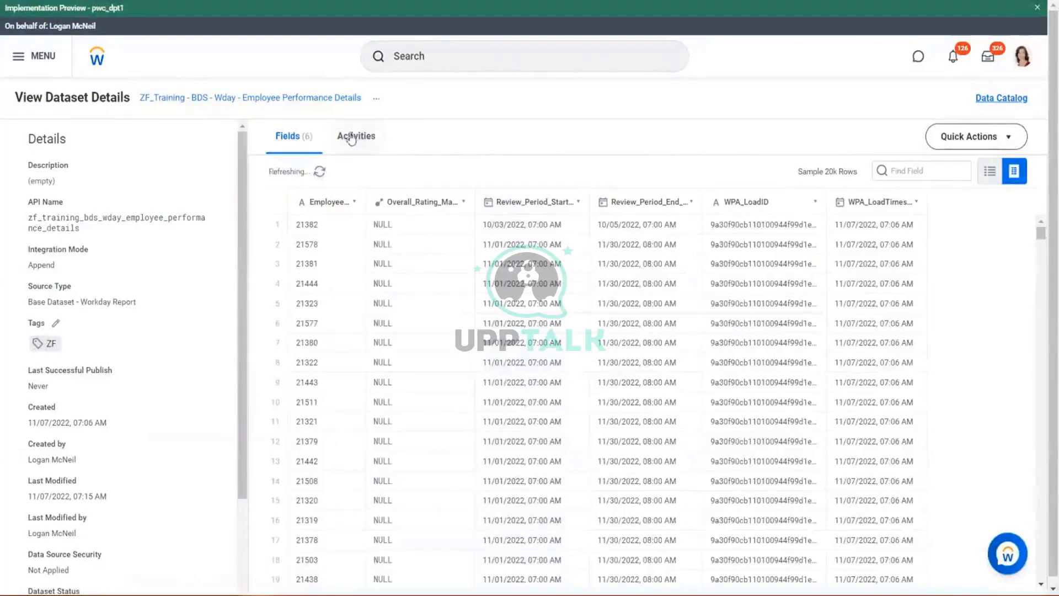
{"action": "left_click", "coordinate": [1009, 142]}
{"action": "left_click", "coordinate": [835, 169]}
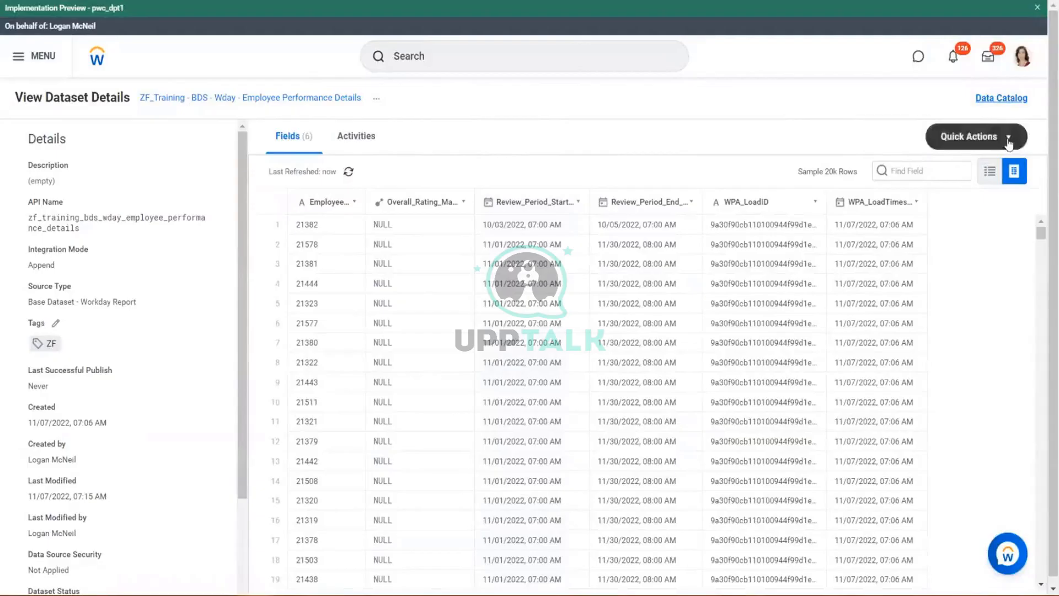
{"action": "left_click", "coordinate": [349, 172]}
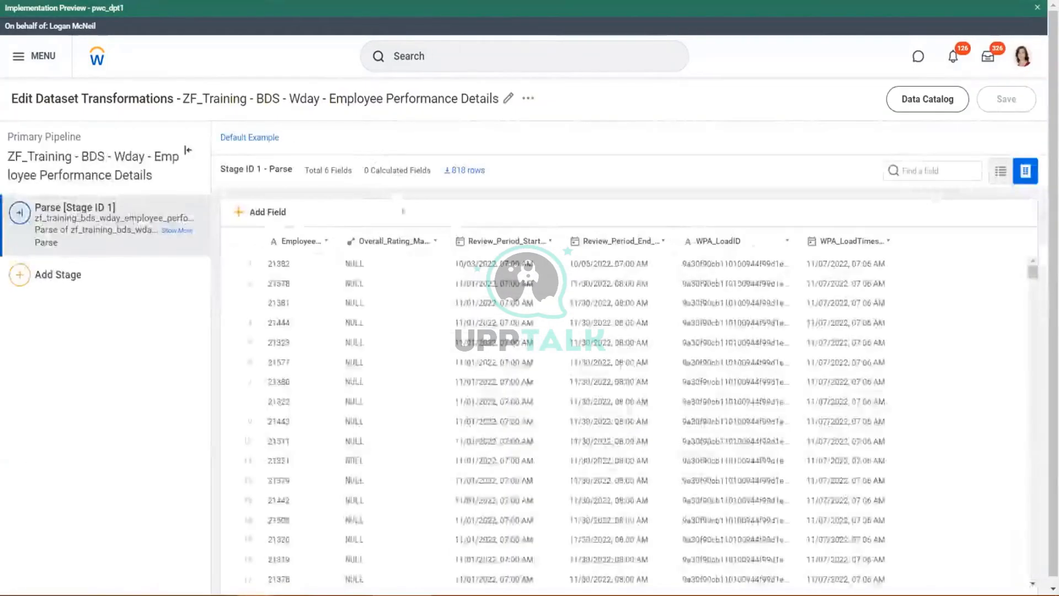
{"action": "left_click_drag", "start_coordinate": [508, 170], "coordinate": [448, 172]}
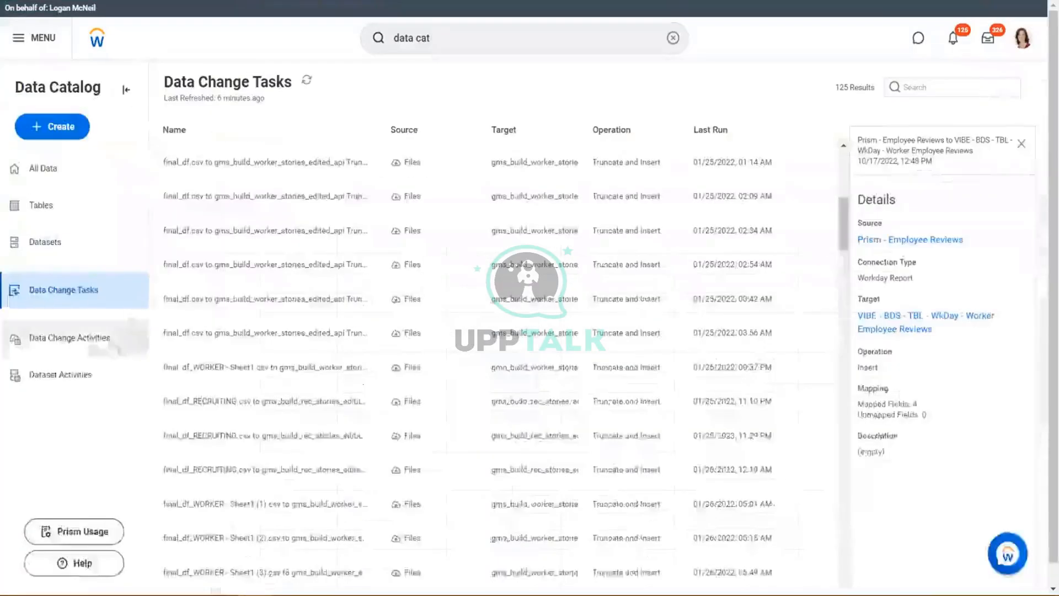
Refresh the Data Catalog's Data Change Activities list and check the refreshed dataset's own publishing activities
{"action": "left_click", "coordinate": [123, 339]}
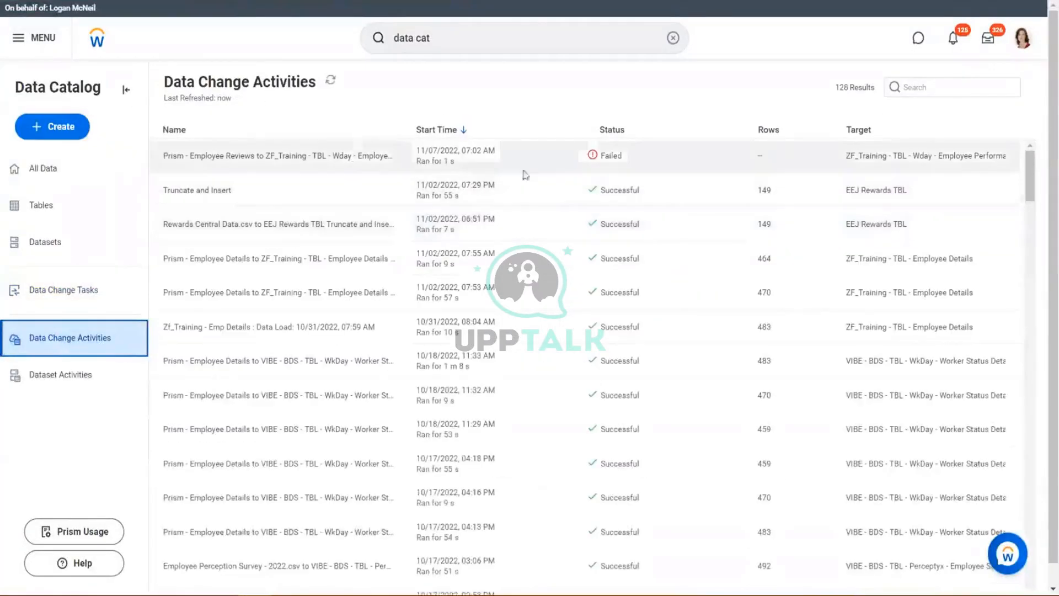
{"action": "left_click", "coordinate": [331, 82]}
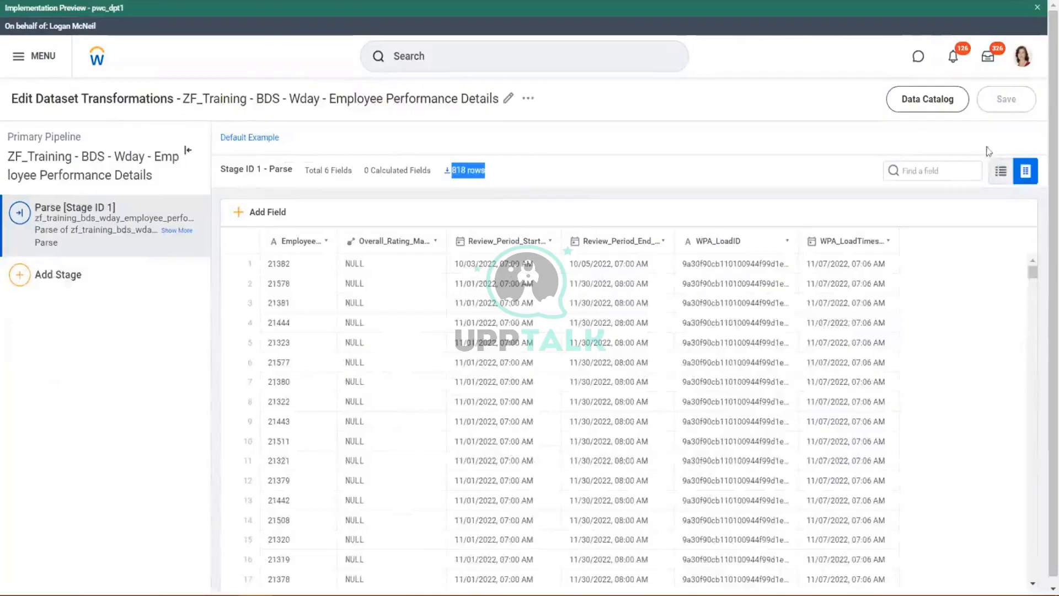
{"action": "left_click", "coordinate": [529, 98]}
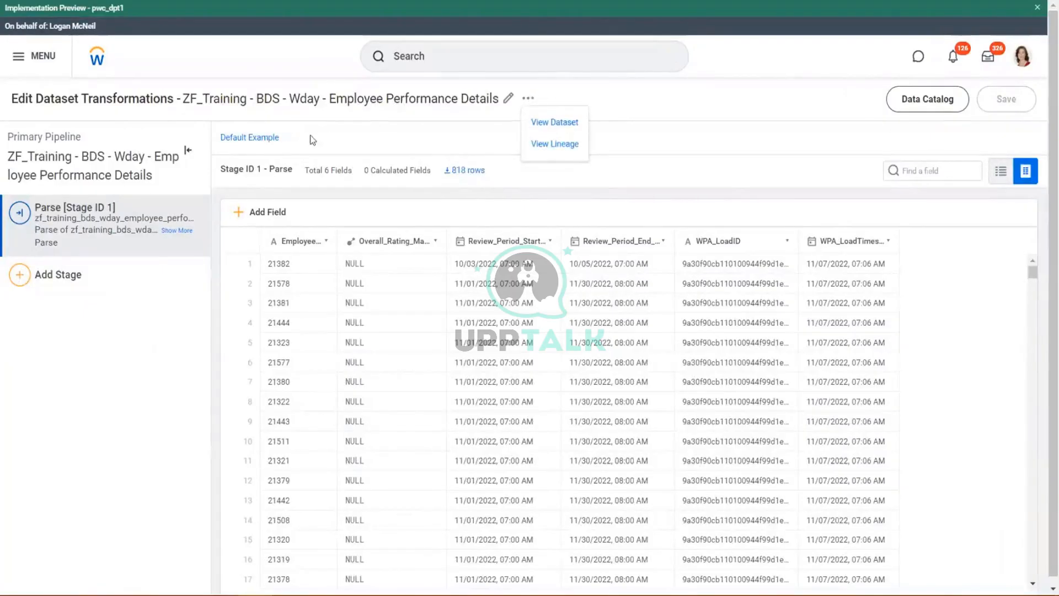
{"action": "left_click", "coordinate": [561, 124]}
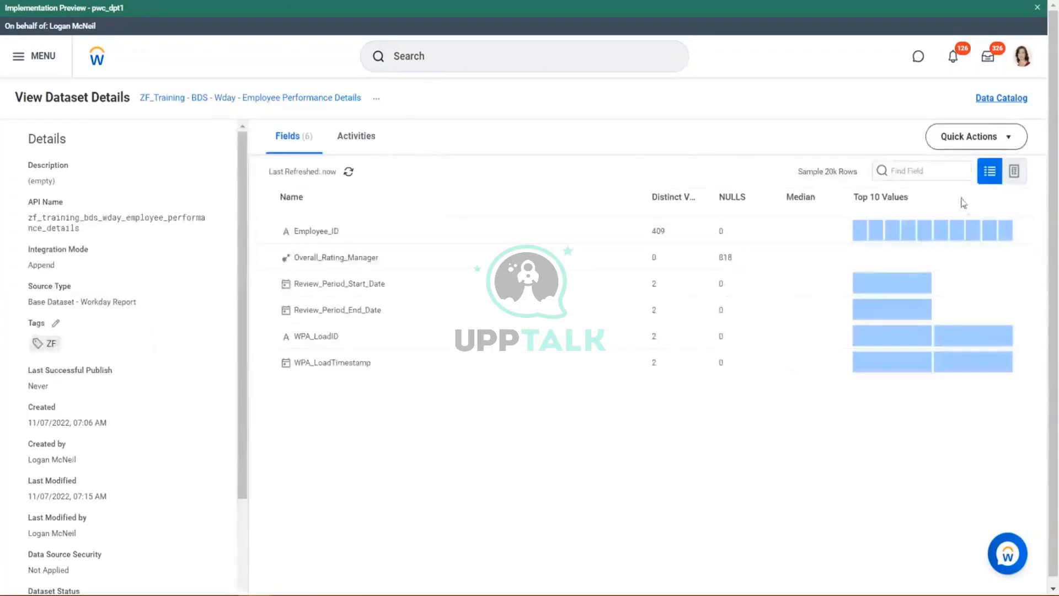
{"action": "left_click", "coordinate": [348, 173]}
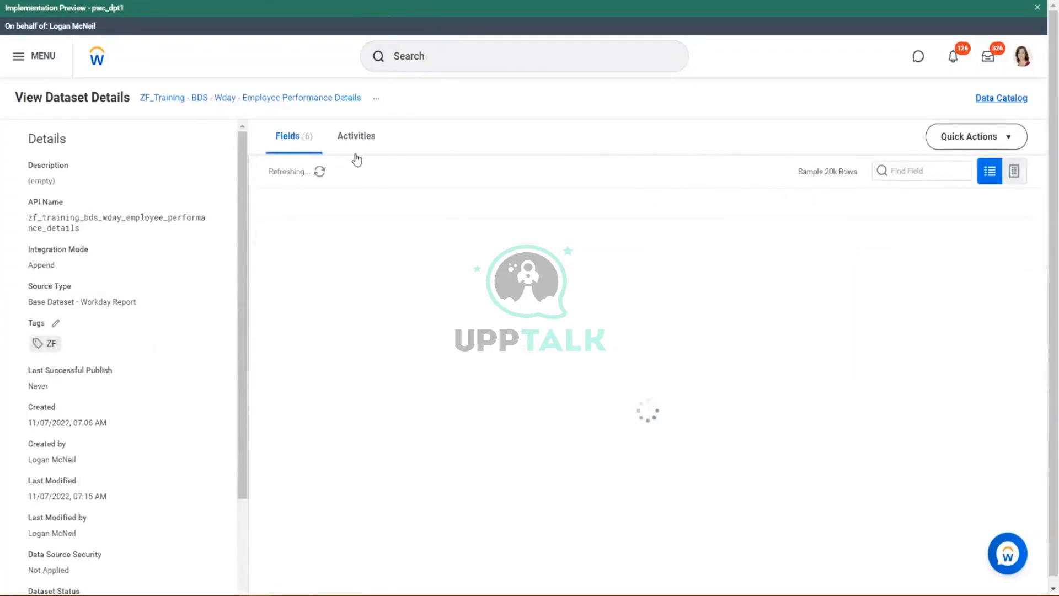
{"action": "left_click", "coordinate": [356, 136]}
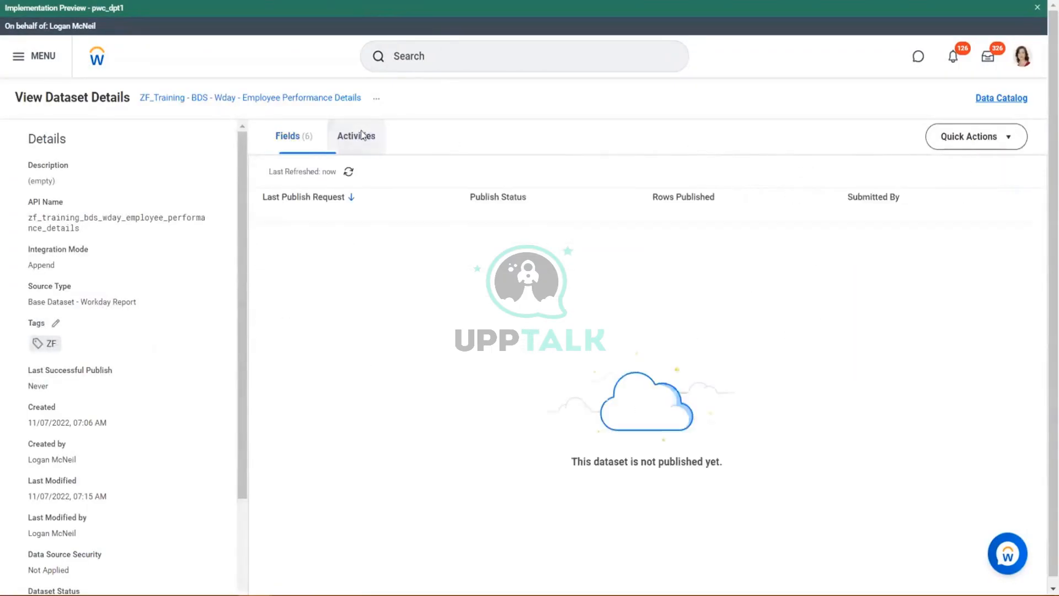
Examine the Employee Performance Details dataset's sample rows, including the WPA_LoadID and load timestamp columns, along with its details
{"action": "left_click", "coordinate": [295, 138]}
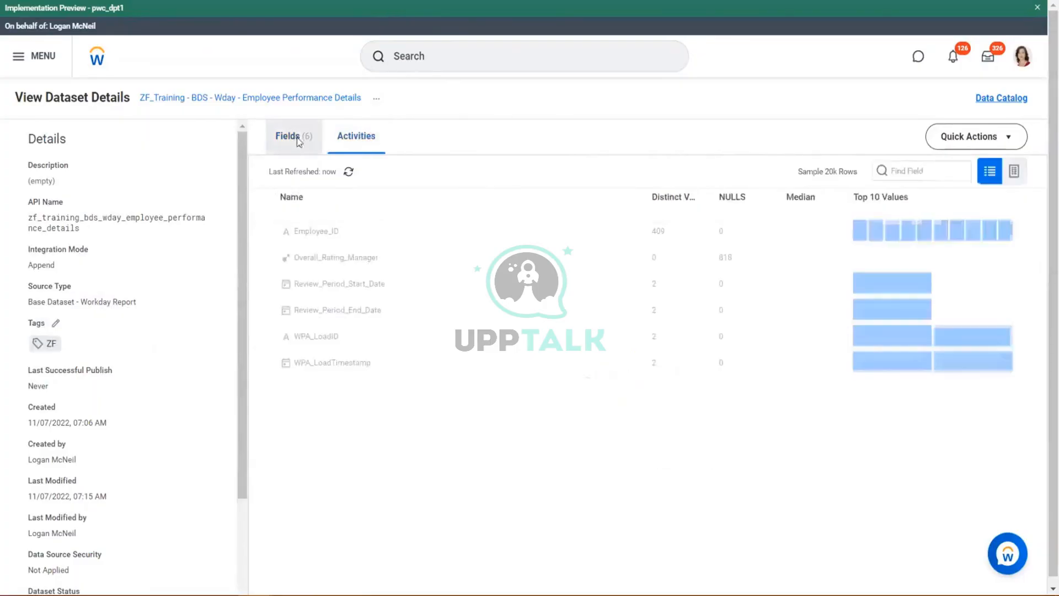
{"action": "left_click", "coordinate": [1014, 172]}
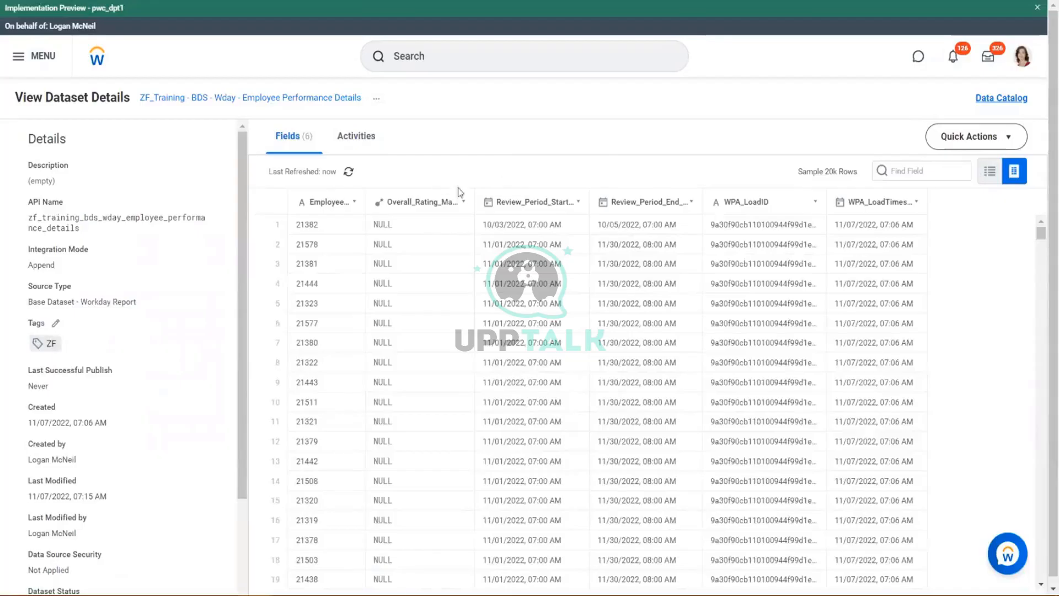
{"action": "scroll", "coordinate": [742, 361], "scroll_direction": "down", "scroll_amount": 5}
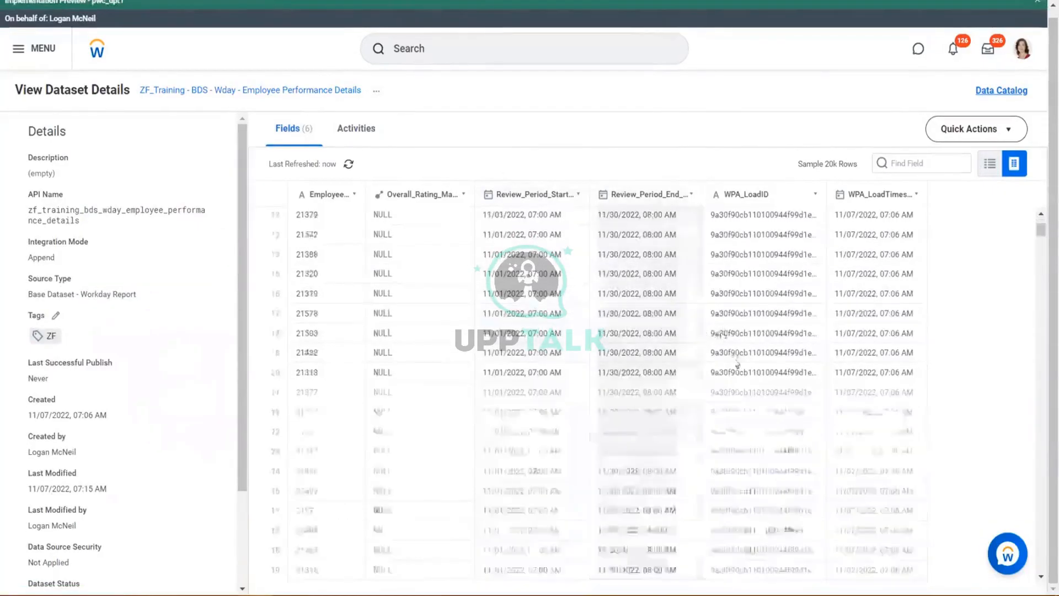
{"action": "scroll", "coordinate": [741, 360], "scroll_direction": "up", "scroll_amount": 2}
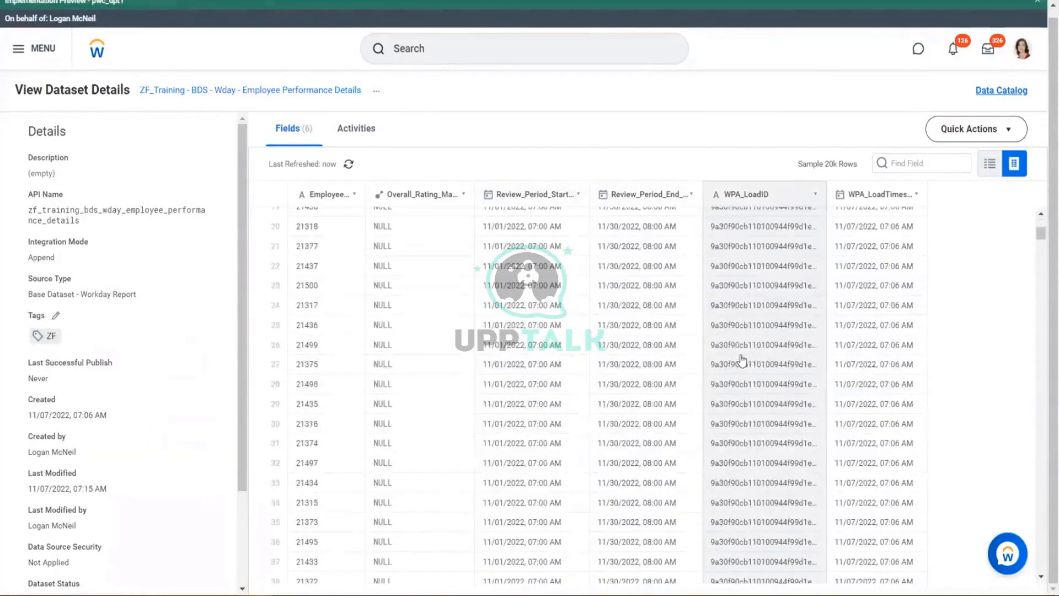
{"action": "scroll", "coordinate": [742, 360], "scroll_direction": "up", "scroll_amount": 4}
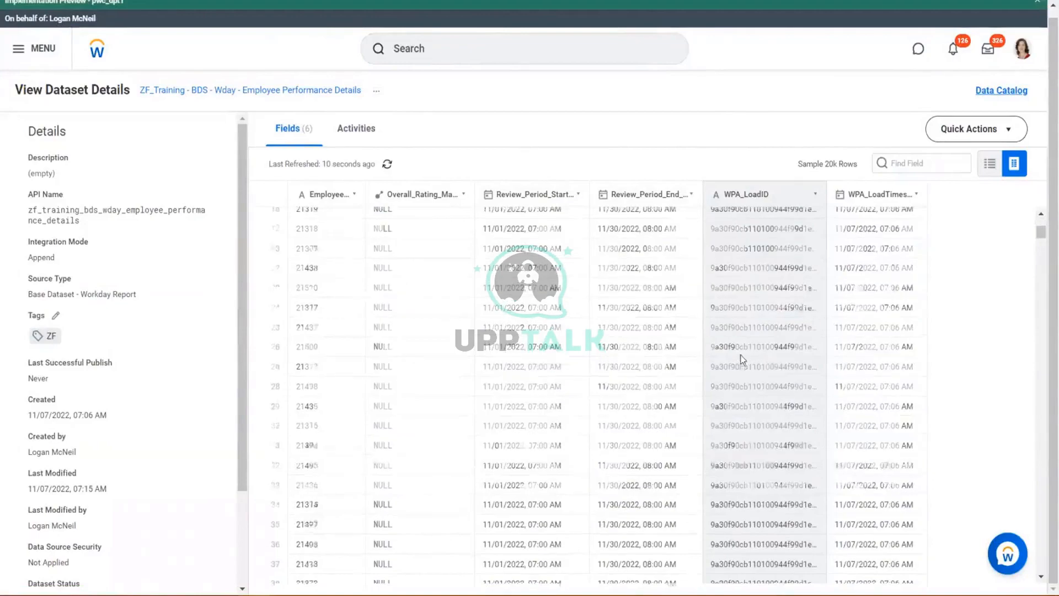
{"action": "scroll", "coordinate": [742, 360], "scroll_direction": "up", "scroll_amount": 1}
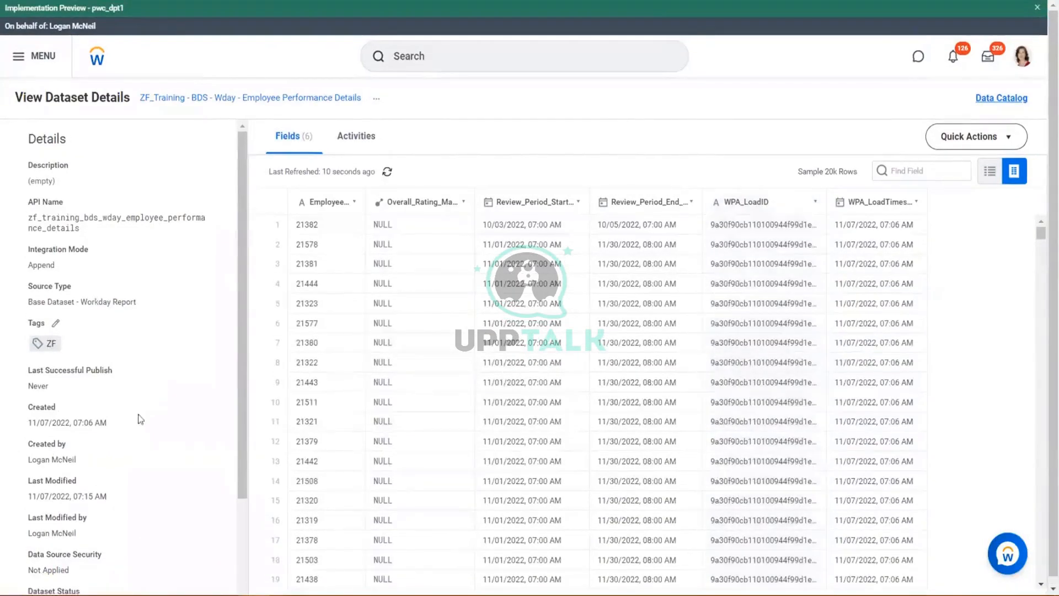
{"action": "scroll", "coordinate": [159, 417], "scroll_direction": "down", "scroll_amount": 2}
{"action": "scroll", "coordinate": [165, 411], "scroll_direction": "up", "scroll_amount": 2}
Try again to truncate the Employee Performance Details dataset, confirming the truncation
{"action": "left_click", "coordinate": [378, 101]}
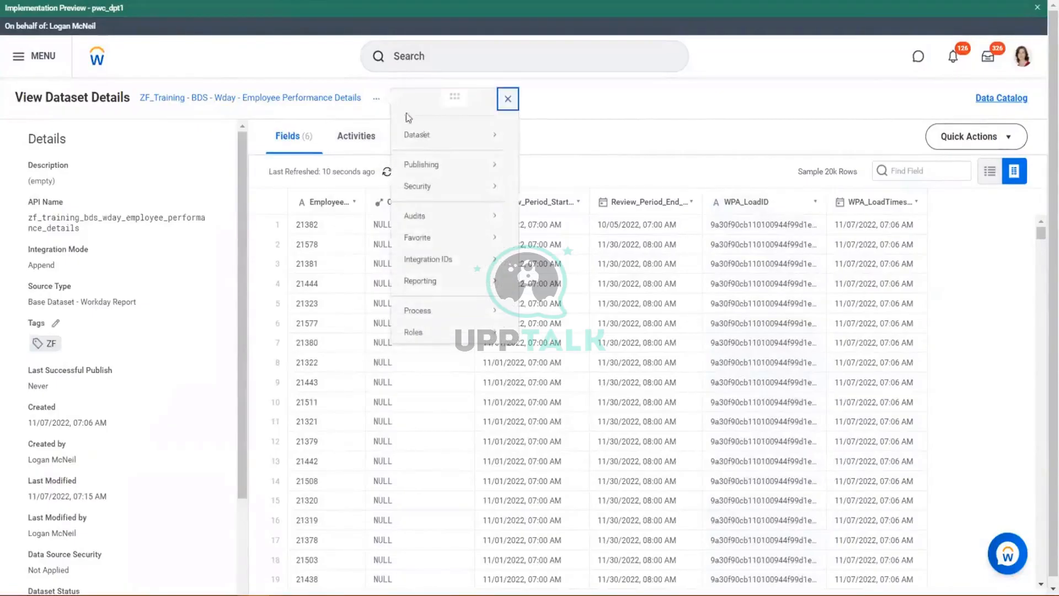
{"action": "mouse_move", "coordinate": [422, 136]}
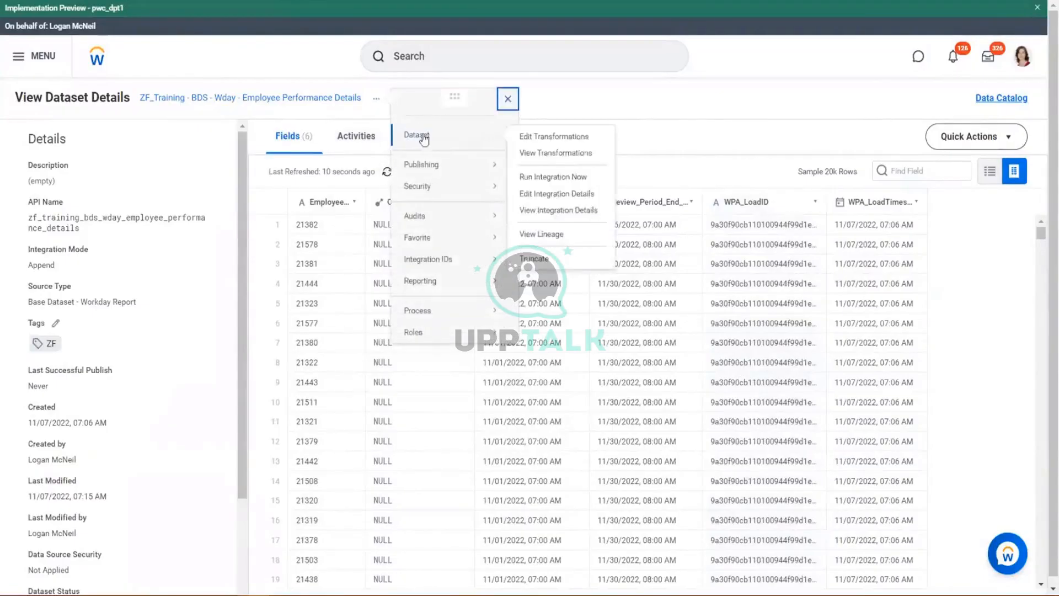
{"action": "left_click", "coordinate": [535, 261]}
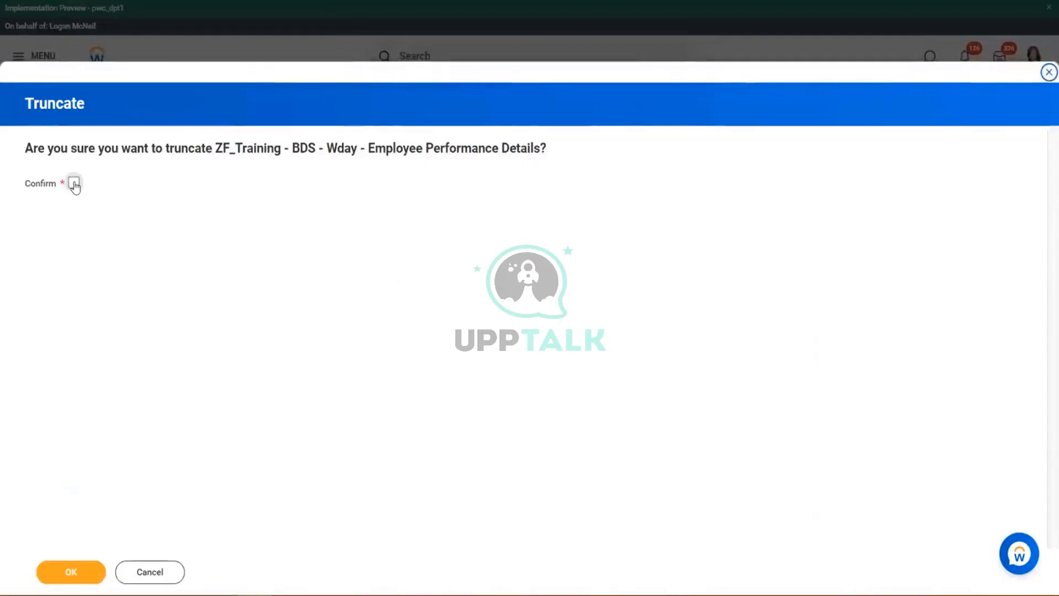
{"action": "left_click", "coordinate": [73, 184]}
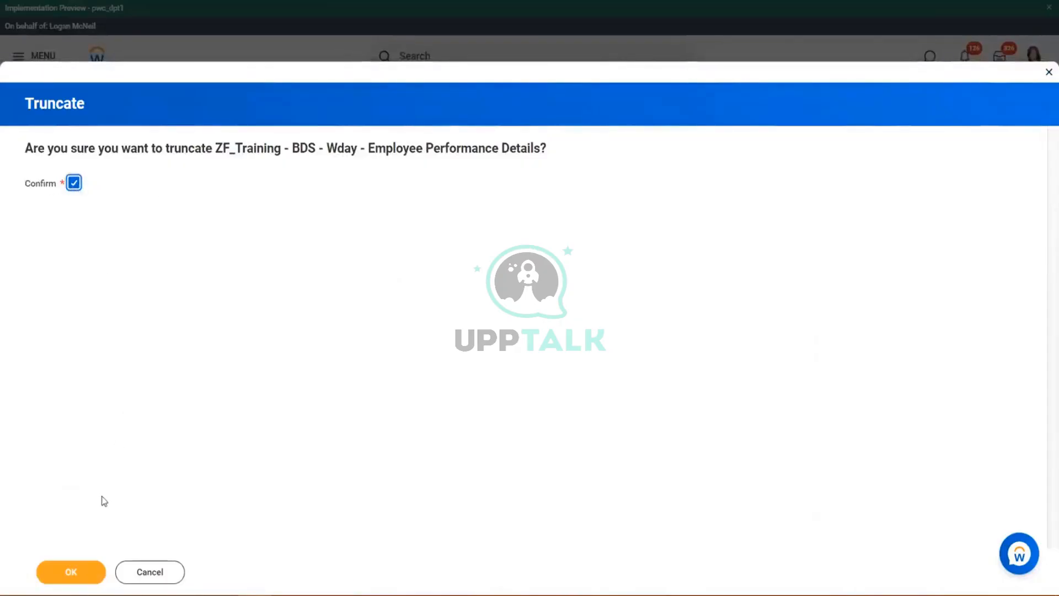
{"action": "left_click", "coordinate": [79, 568]}
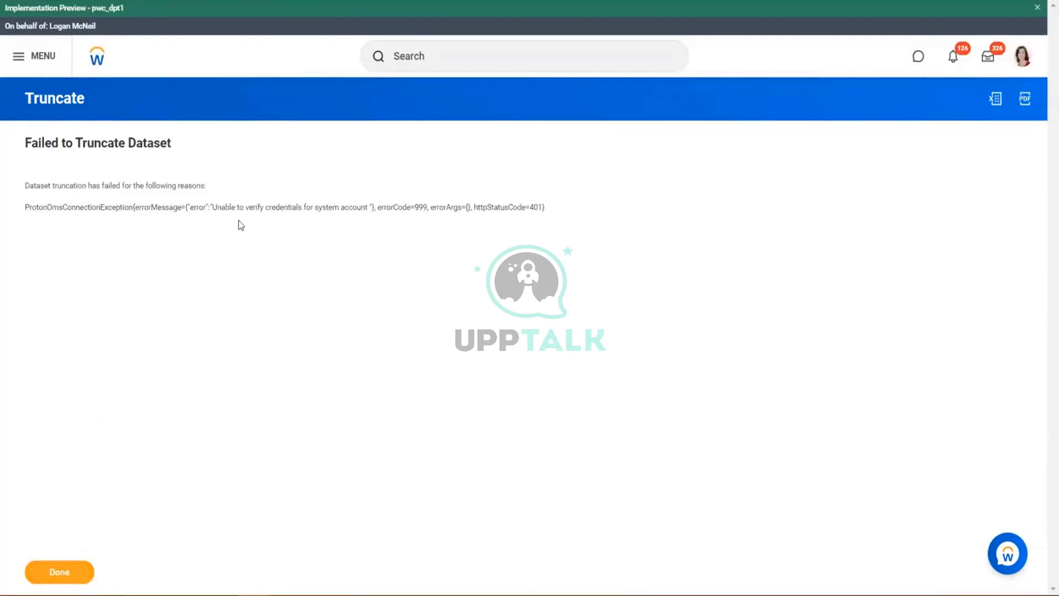
Examine the exception text and error codes given as the reason on the Truncate result page
{"action": "left_click_drag", "start_coordinate": [239, 209], "coordinate": [344, 208]}
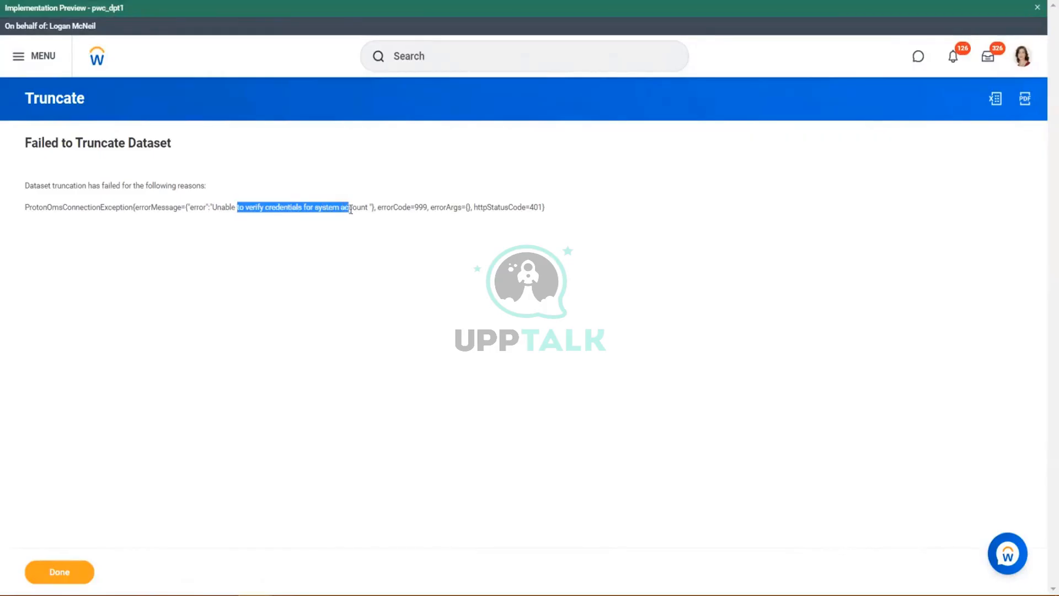
{"action": "left_click_drag", "start_coordinate": [392, 210], "coordinate": [530, 210]}
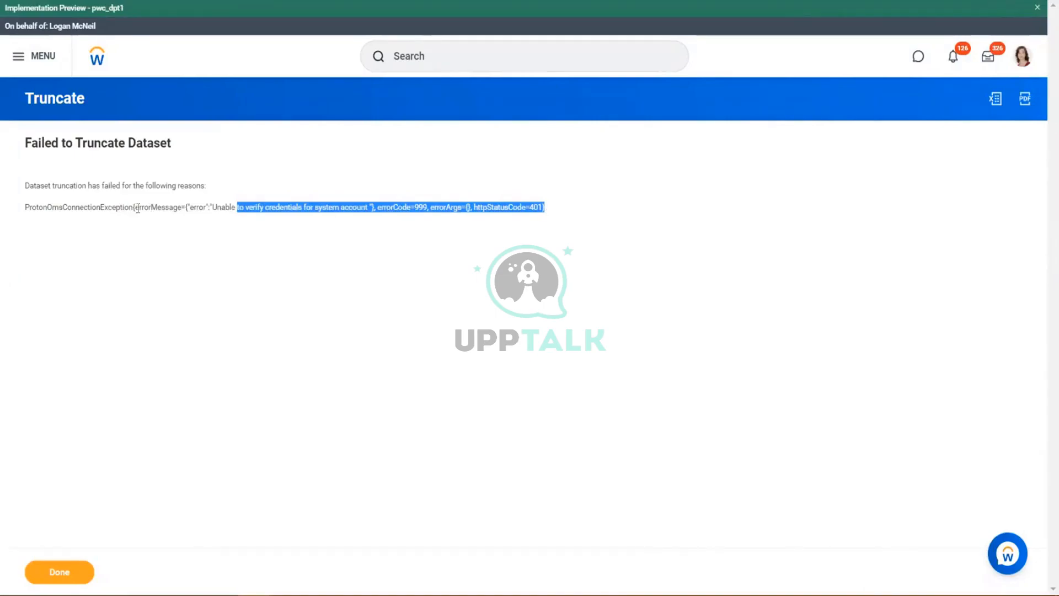
{"action": "left_click_drag", "start_coordinate": [53, 207], "coordinate": [365, 206]}
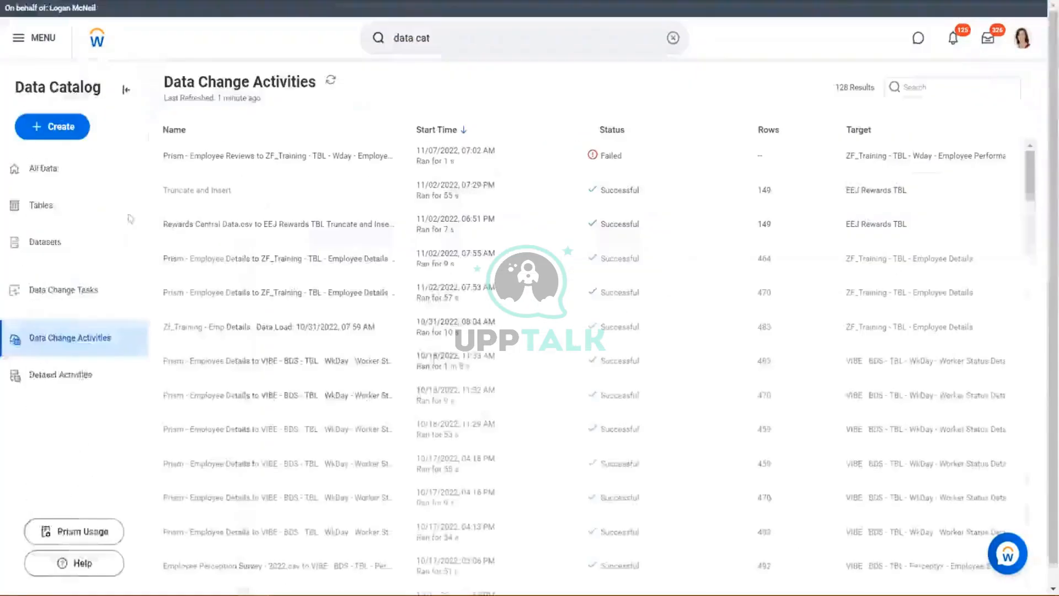
Start a new base dataset from a custom report in the Data Catalog, using the Prism - Employee Reviews report
{"action": "left_click", "coordinate": [38, 128]}
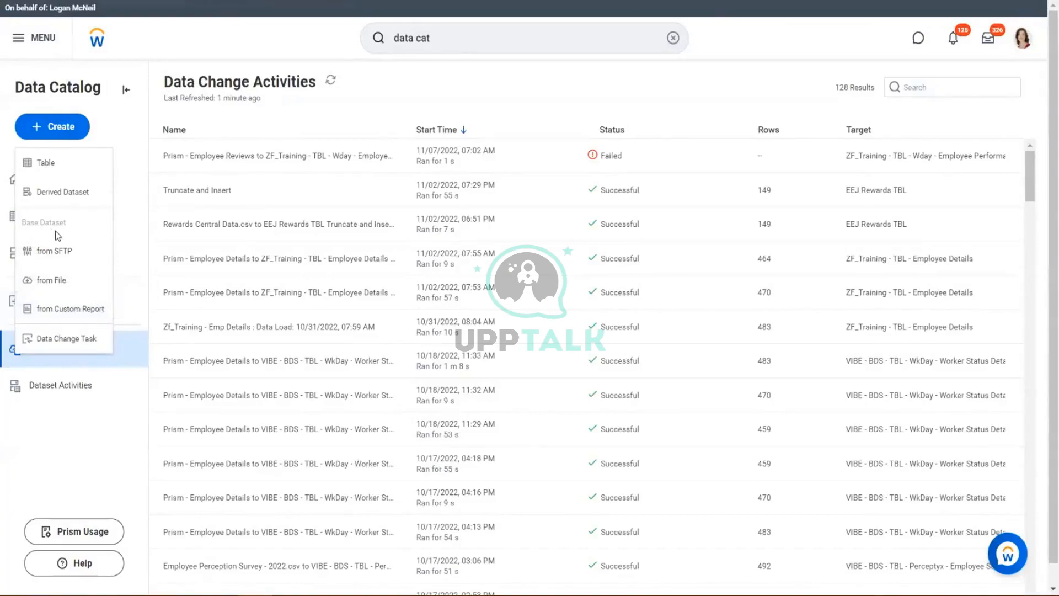
{"action": "left_click", "coordinate": [59, 308]}
{"action": "left_click", "coordinate": [175, 263]}
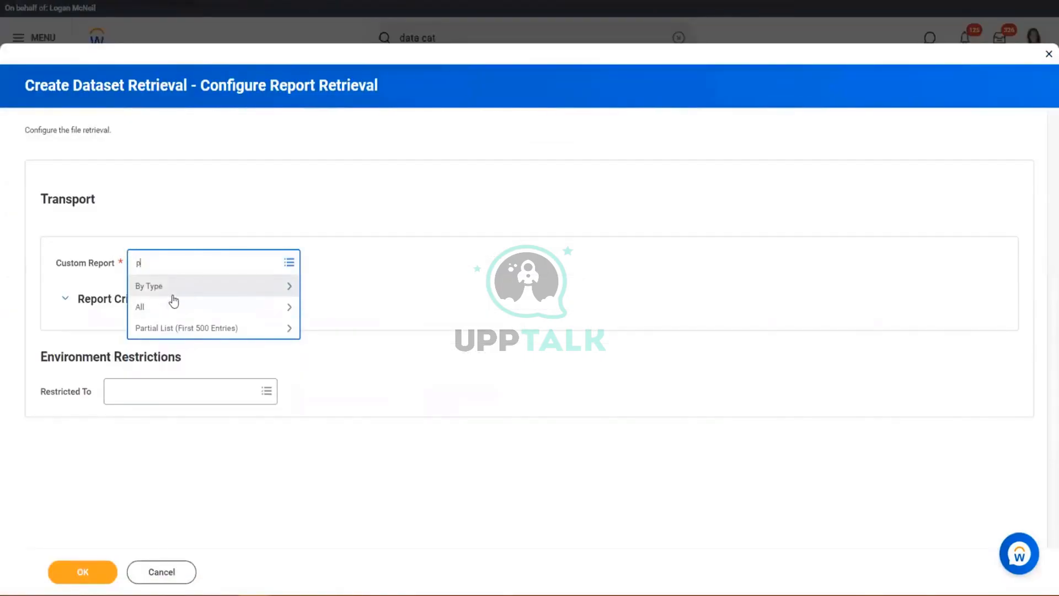
{"action": "type", "text": "prism"}
{"action": "key", "text": "Return"}
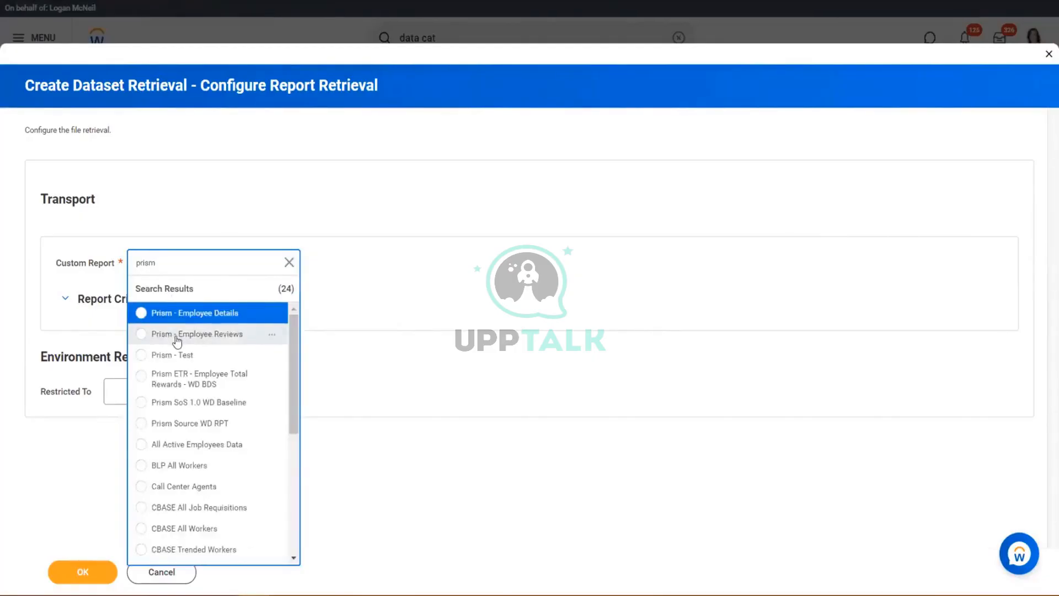
{"action": "left_click", "coordinate": [177, 335]}
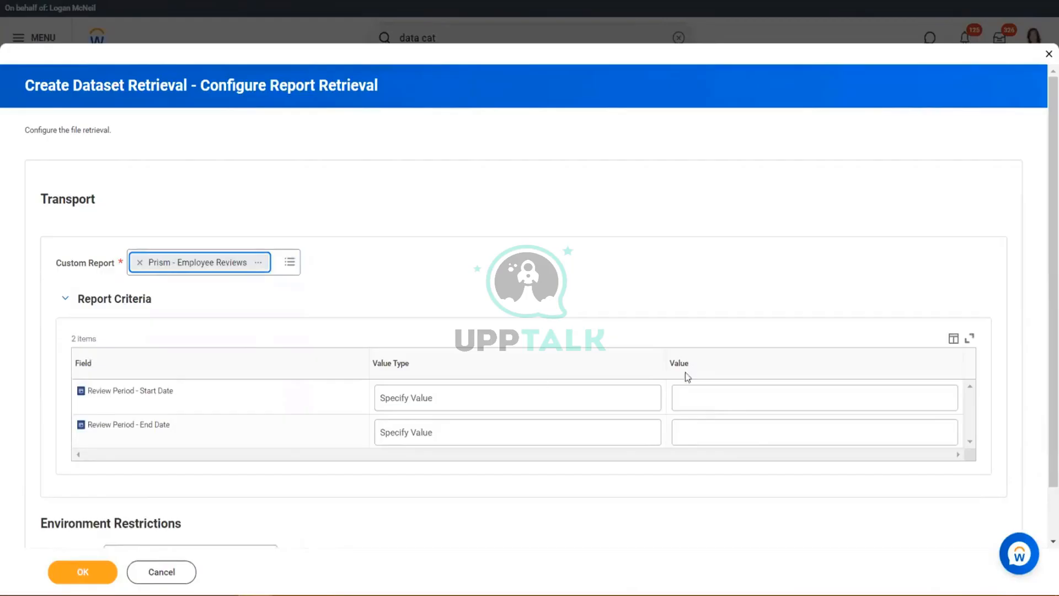
Set the Review Period start date to 01/01/2020 and end date to 12/31/2022, and accept the Run Now frequency
{"action": "left_click", "coordinate": [686, 407]}
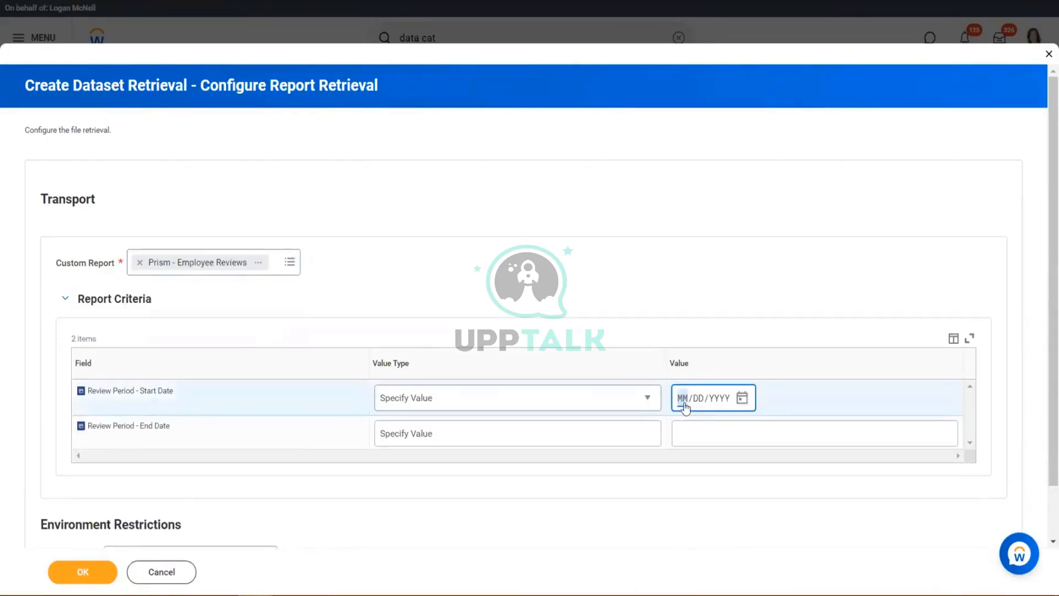
{"action": "type", "text": "01/01/2020"}
{"action": "key", "text": "Tab"}
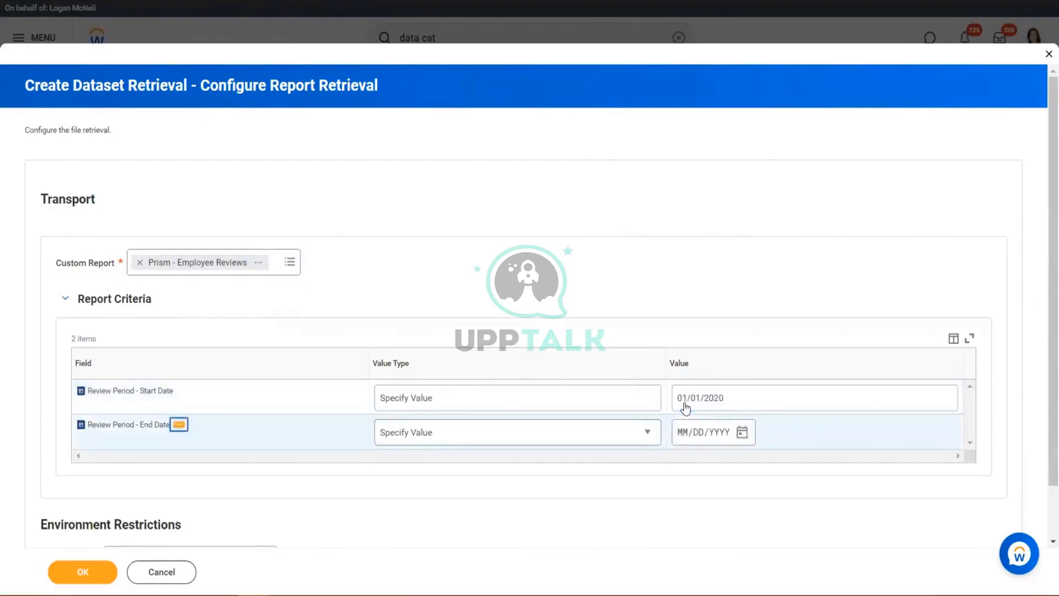
{"action": "left_click", "coordinate": [677, 432]}
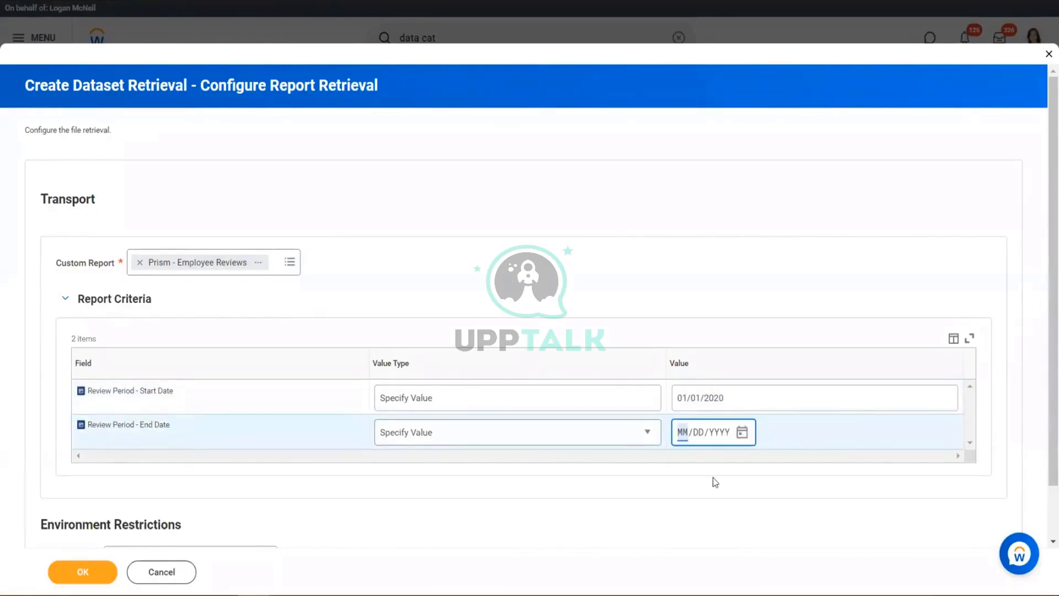
{"action": "type", "text": "12/31/20"}
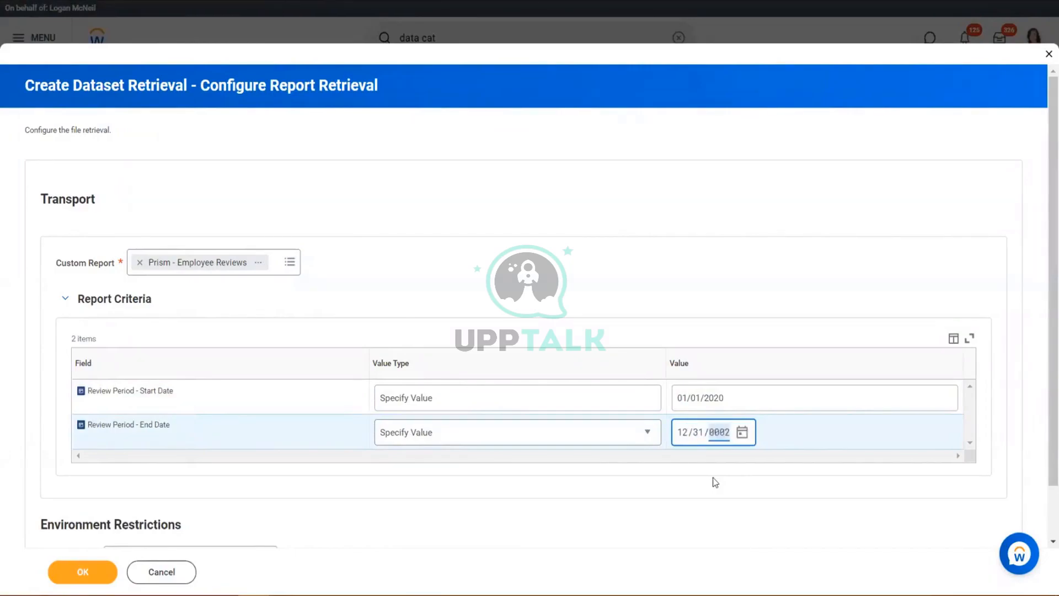
{"action": "type", "text": "2"}
{"action": "key", "text": "Tab"}
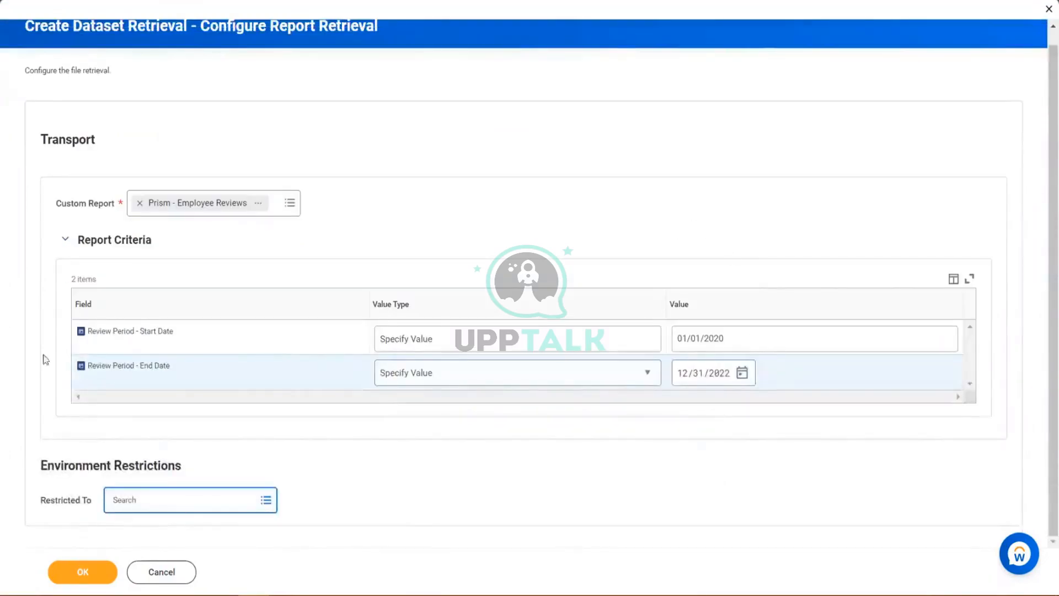
{"action": "left_click", "coordinate": [83, 573]}
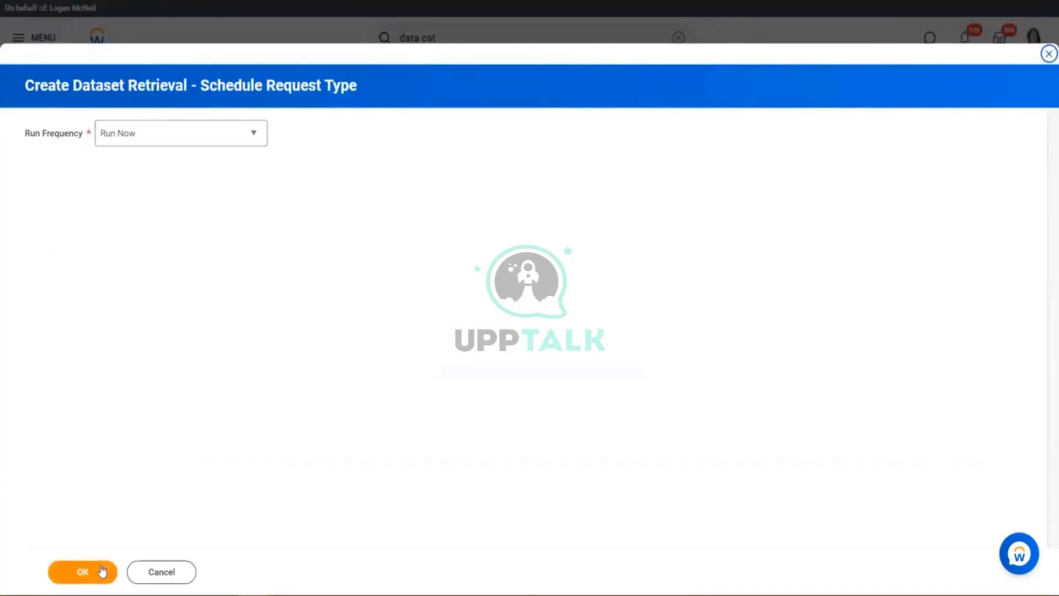
{"action": "left_click", "coordinate": [111, 571]}
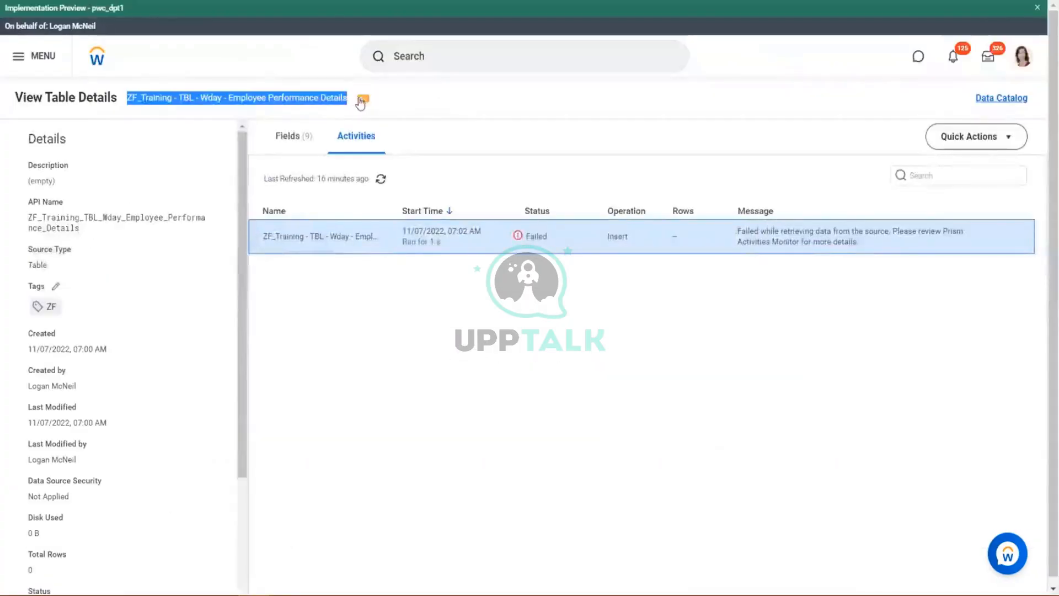
Copy the existing performance table's name and name the dataset "ZF_Training - TBL - Wday - Employee Performance Details - New"
{"action": "right_click", "coordinate": [363, 100]}
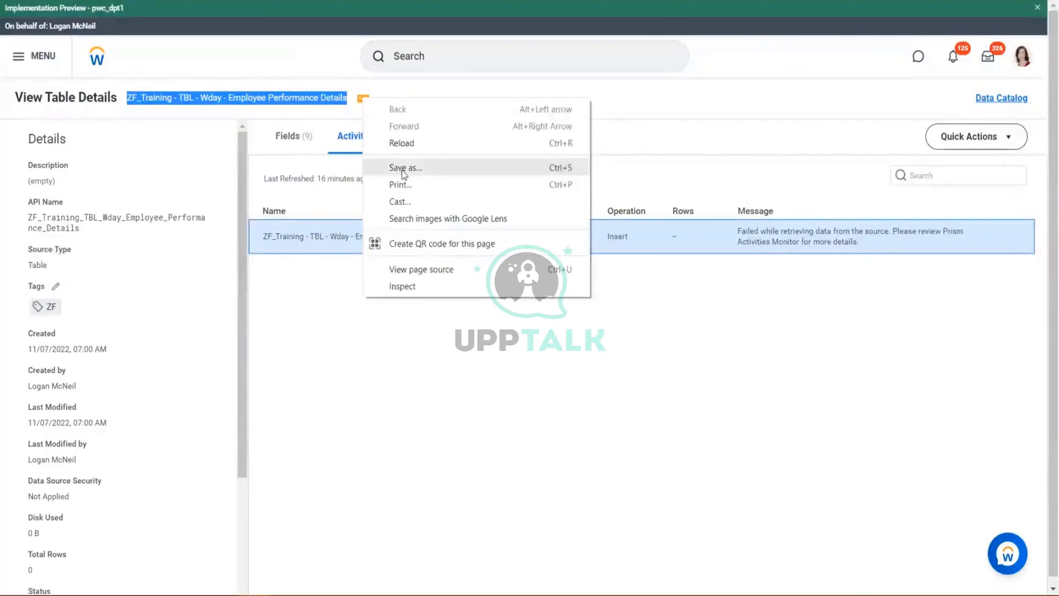
{"action": "left_click", "coordinate": [237, 111]}
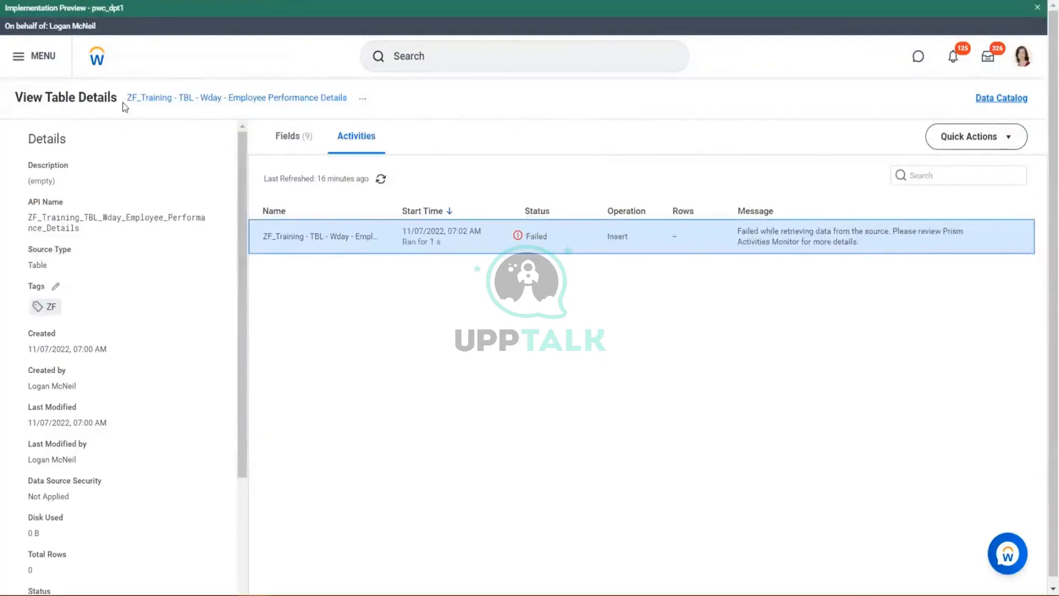
{"action": "left_click_drag", "start_coordinate": [122, 102], "coordinate": [351, 112]}
{"action": "key", "text": "ctrl+c"}
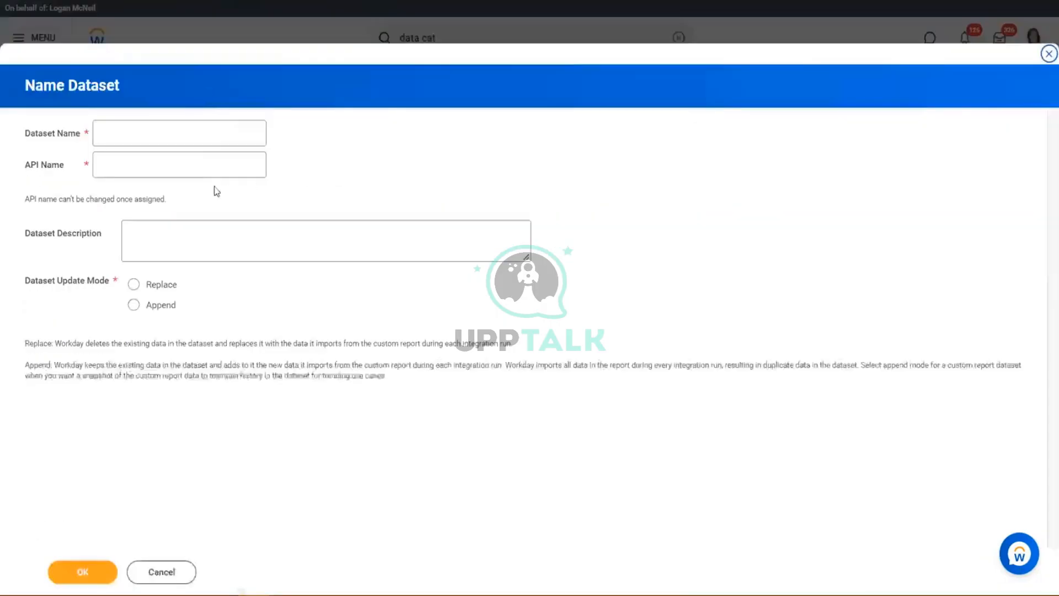
{"action": "left_click", "coordinate": [186, 138]}
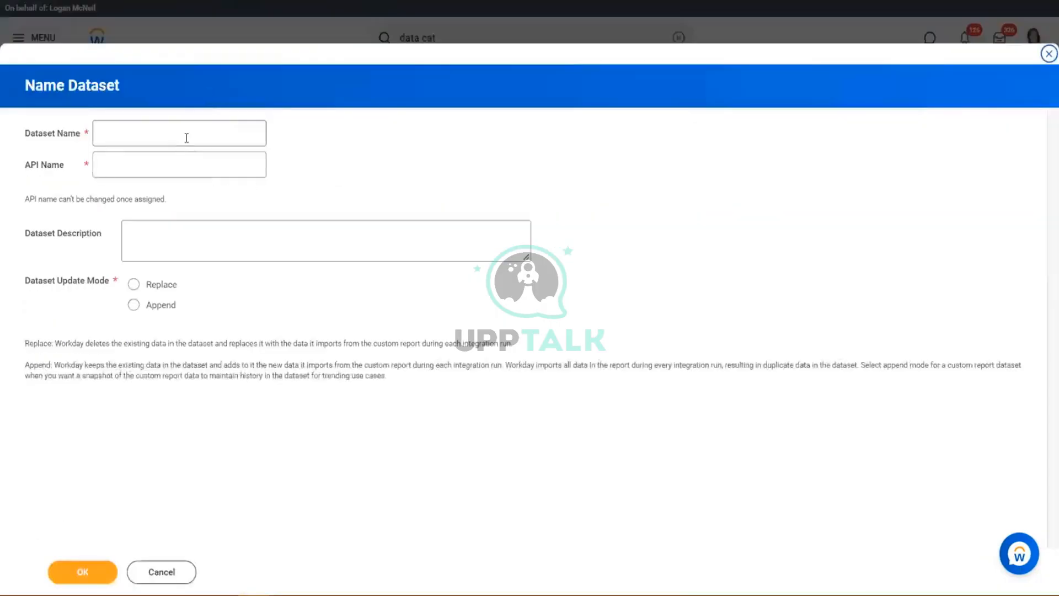
{"action": "key", "text": "ctrl+v"}
{"action": "type", "text": "-"}
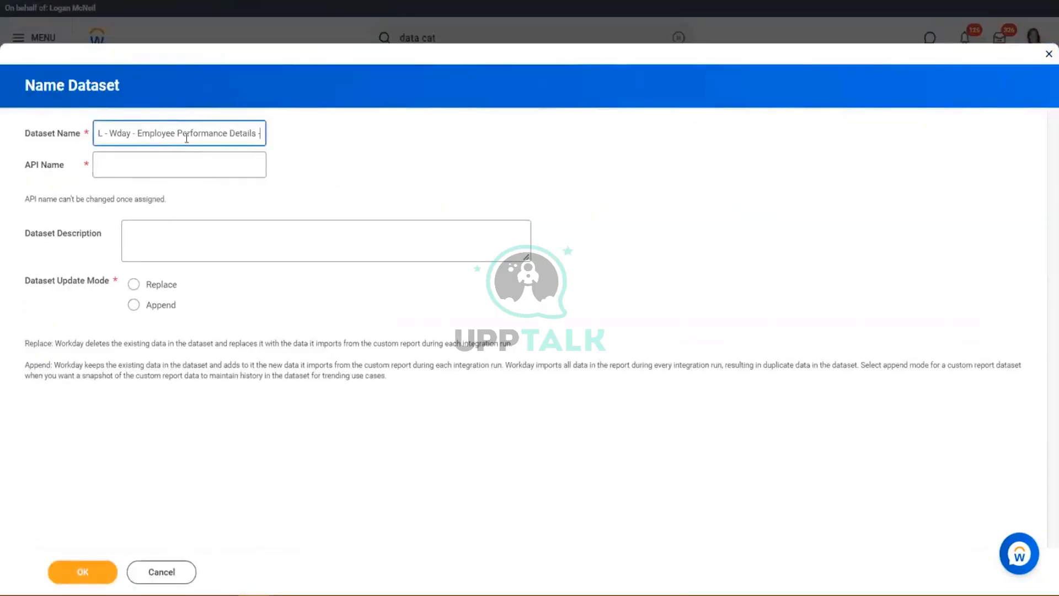
{"action": "type", "text": " New"}
{"action": "key", "text": "Tab"}
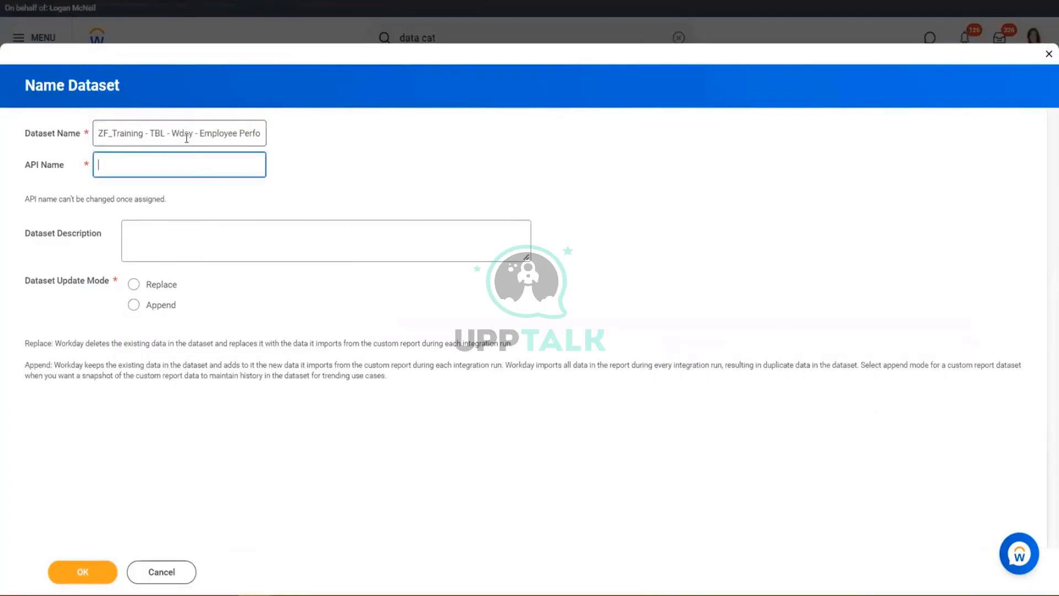
Finish creating the dataset with the Append update mode and return to the catalog's list of all data
{"action": "left_click", "coordinate": [153, 308]}
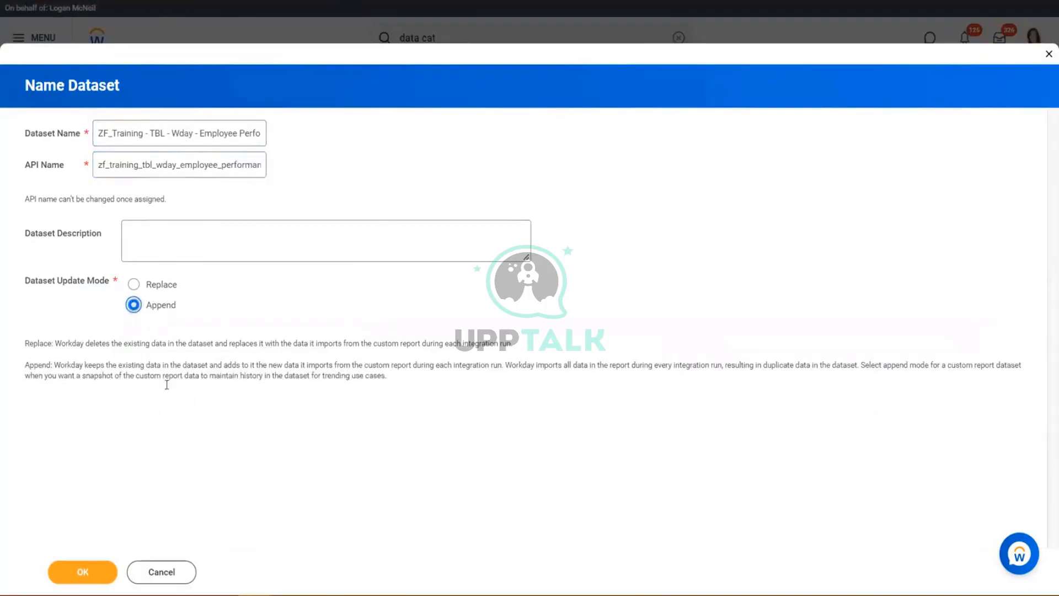
{"action": "left_click", "coordinate": [80, 571]}
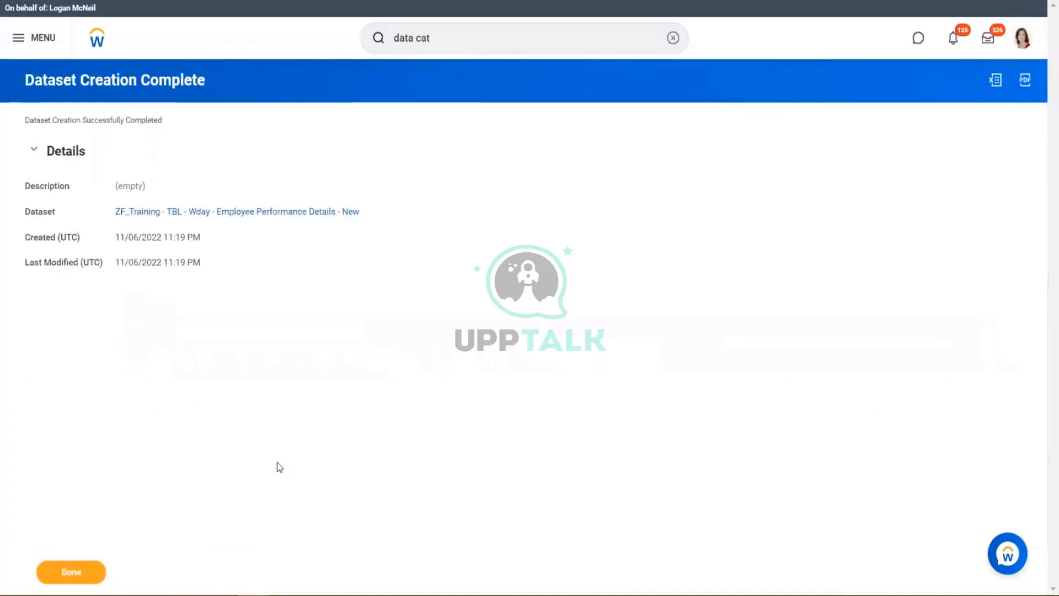
{"action": "left_click", "coordinate": [68, 573]}
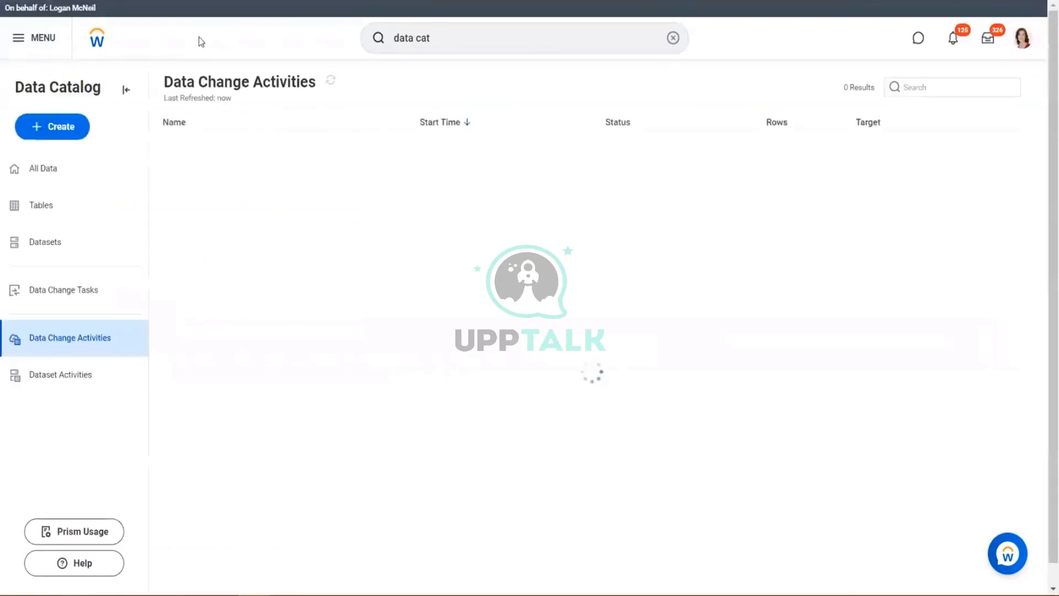
{"action": "left_click", "coordinate": [53, 167]}
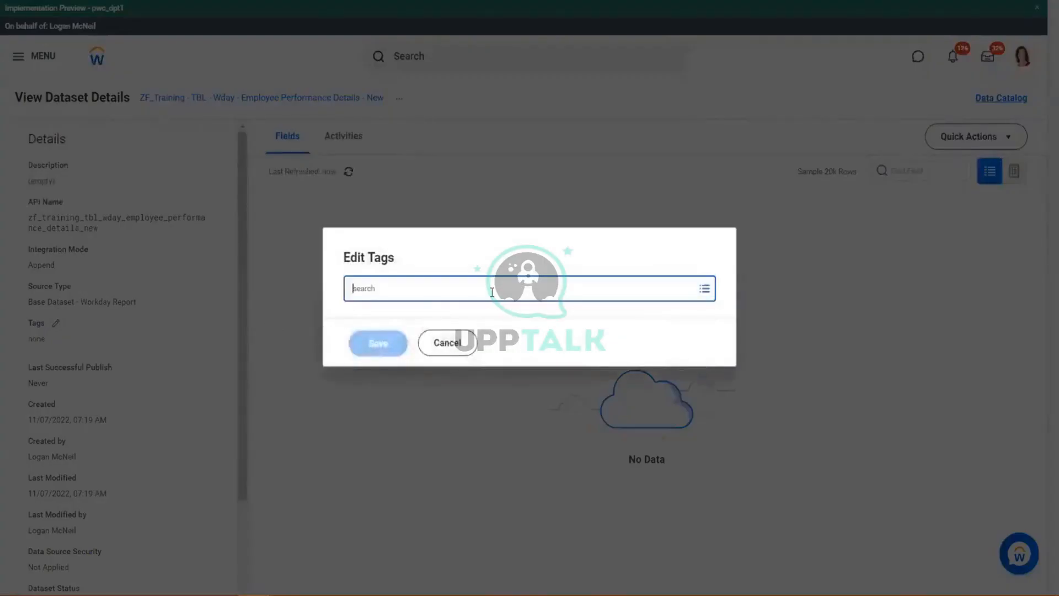
Tag the new employee performance dataset with ZF and save the tag
{"action": "left_click", "coordinate": [449, 289]}
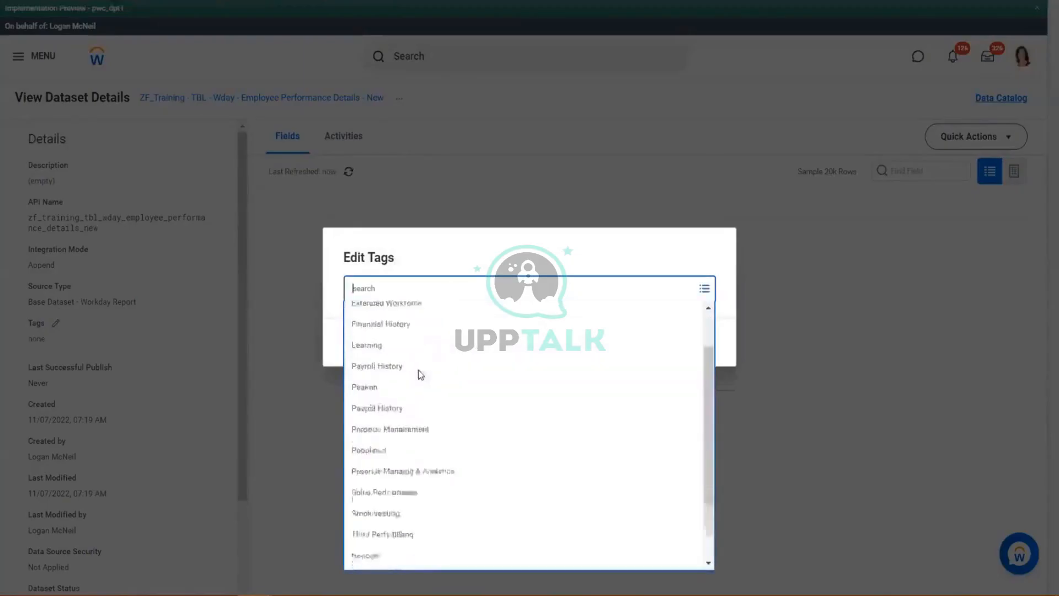
{"action": "scroll", "coordinate": [418, 373], "scroll_direction": "down", "scroll_amount": 5}
{"action": "left_click", "coordinate": [363, 545]}
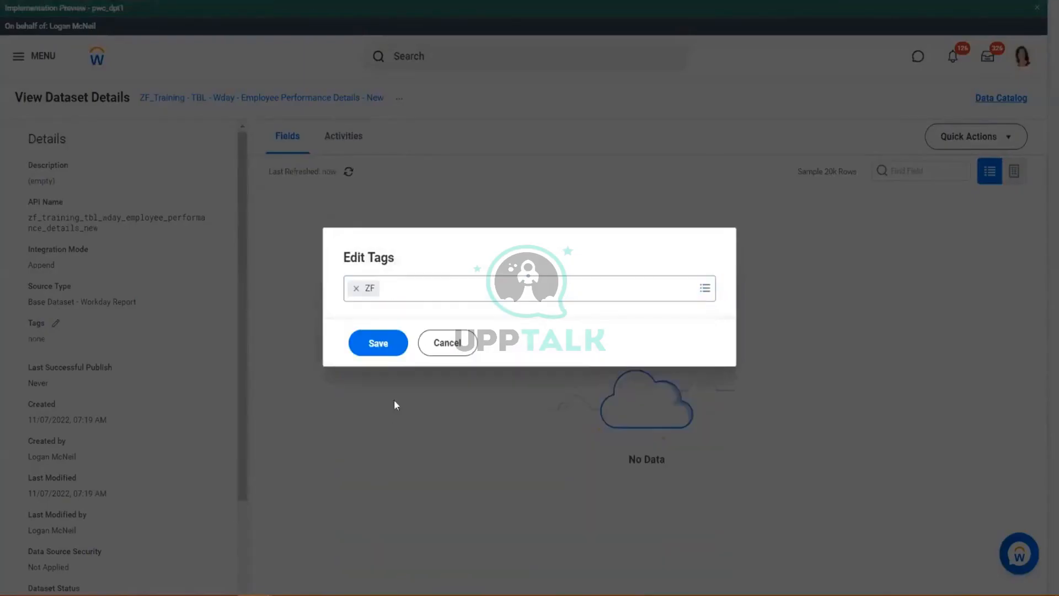
{"action": "left_click", "coordinate": [380, 342]}
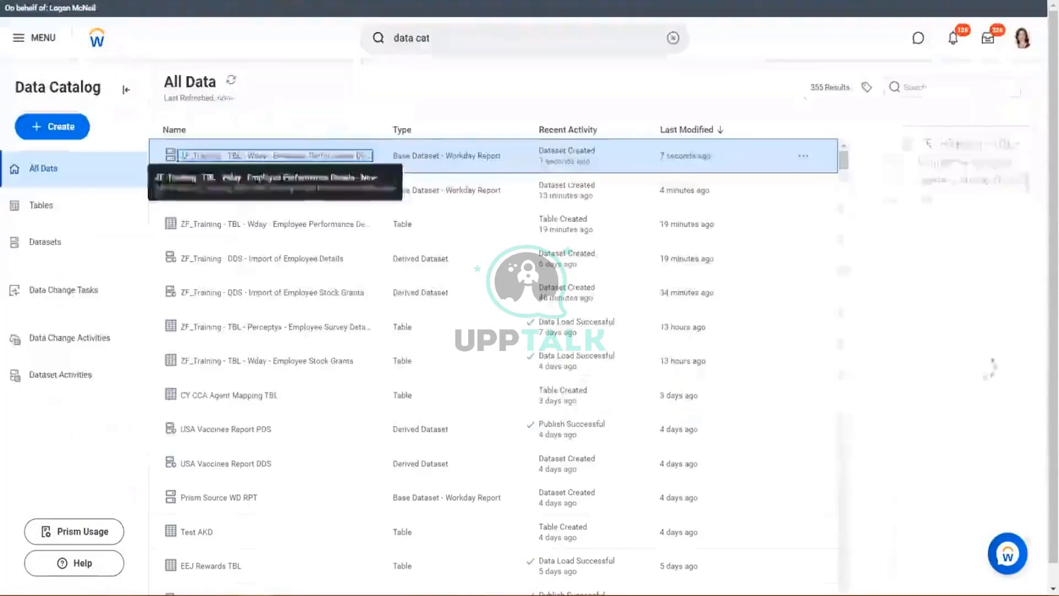
Filter the Data Catalog's list of all data by the ZF tag
{"action": "left_click", "coordinate": [230, 150]}
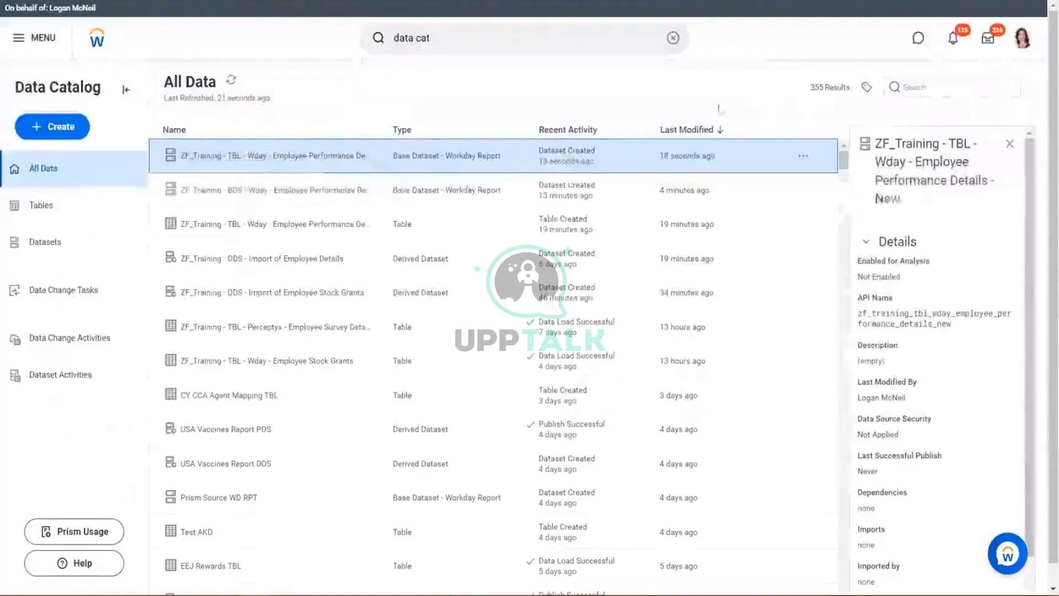
{"action": "left_click", "coordinate": [866, 87]}
{"action": "left_click", "coordinate": [737, 161]}
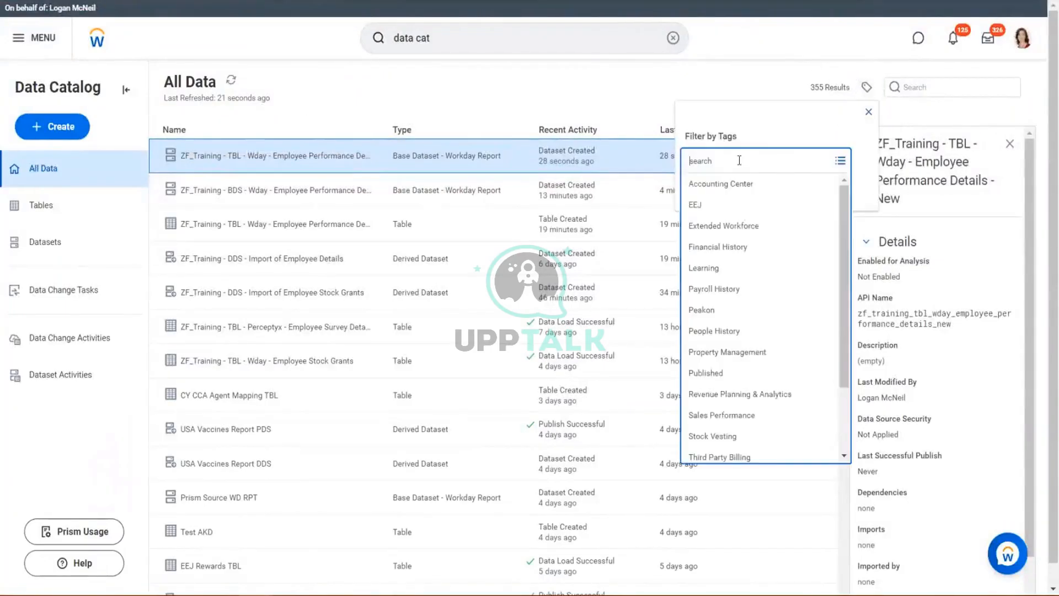
{"action": "scroll", "coordinate": [749, 300], "scroll_direction": "down", "scroll_amount": 5}
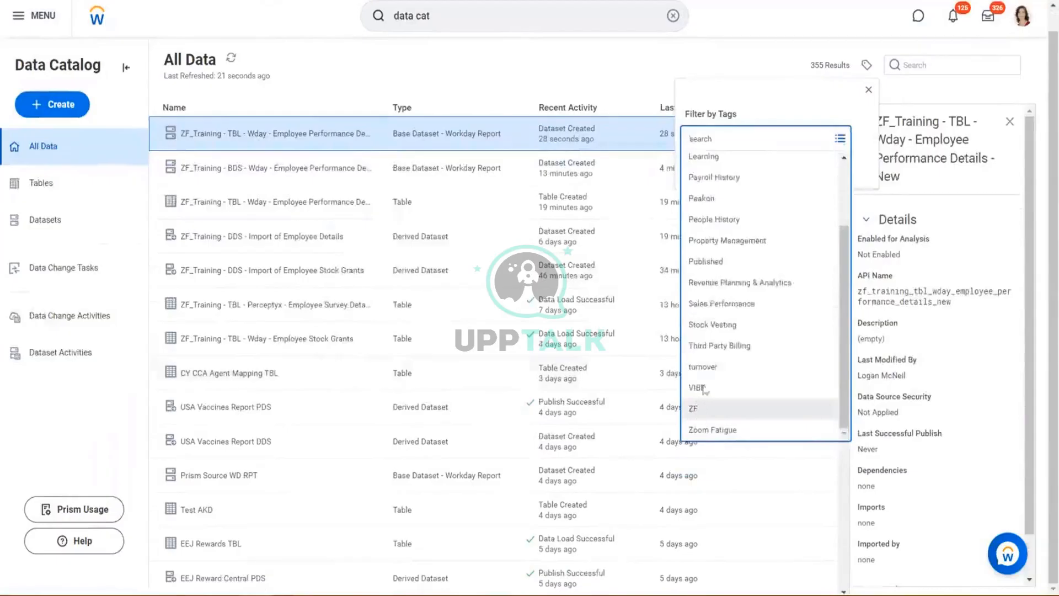
{"action": "left_click", "coordinate": [696, 408]}
{"action": "left_click", "coordinate": [716, 175]}
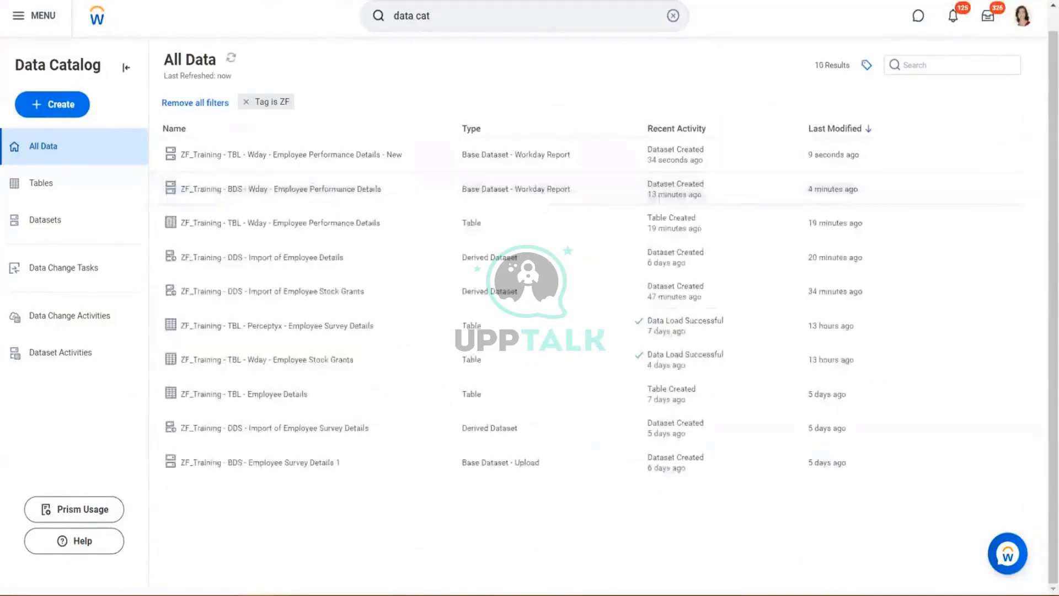
Open the details of "ZF_Training - TBL - Wday - Employee Performance Details - New" and view its sample rows as a data grid
{"action": "left_click", "coordinate": [364, 154]}
{"action": "left_click", "coordinate": [1013, 171]}
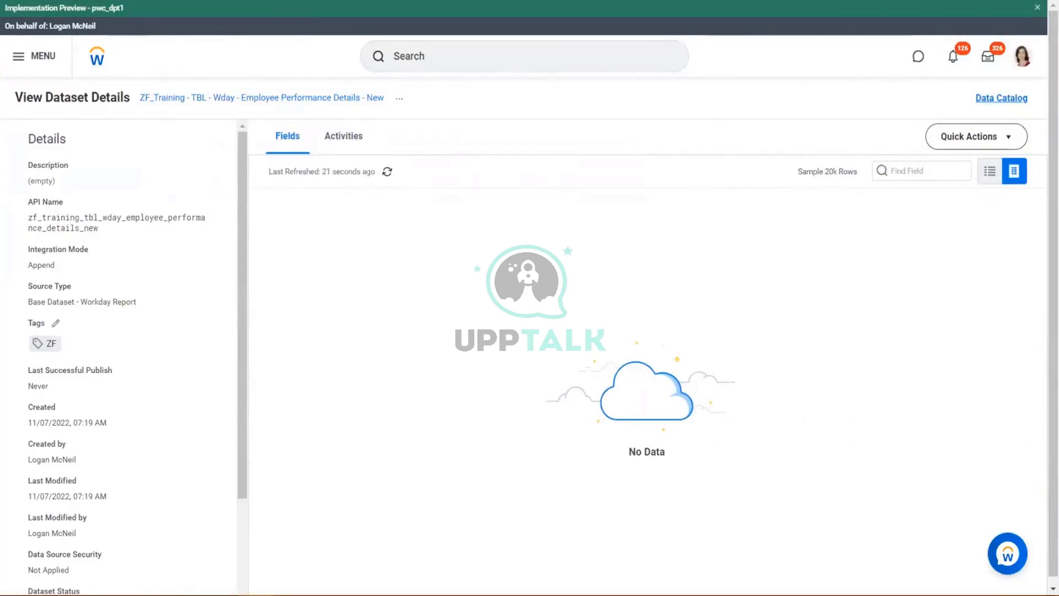
{"action": "key", "text": "ctrl+Tab"}
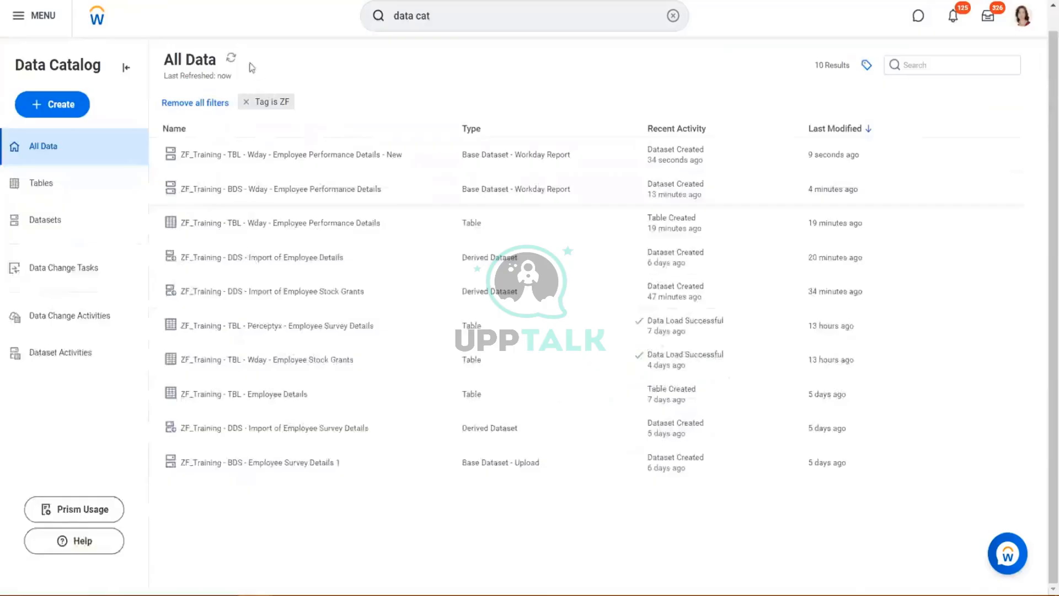
{"action": "left_click", "coordinate": [231, 58]}
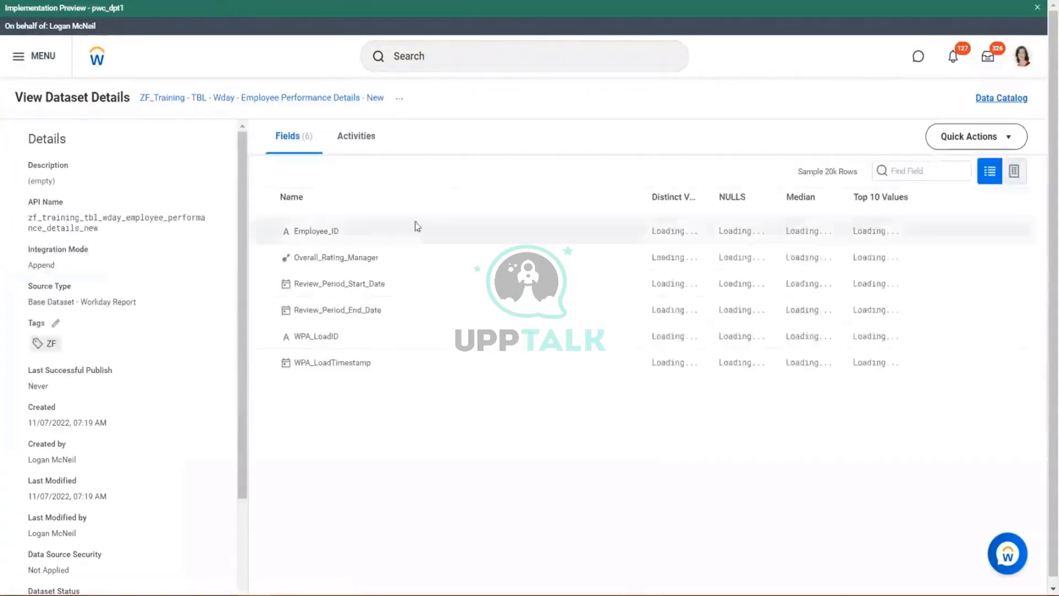
{"action": "left_click", "coordinate": [1014, 172]}
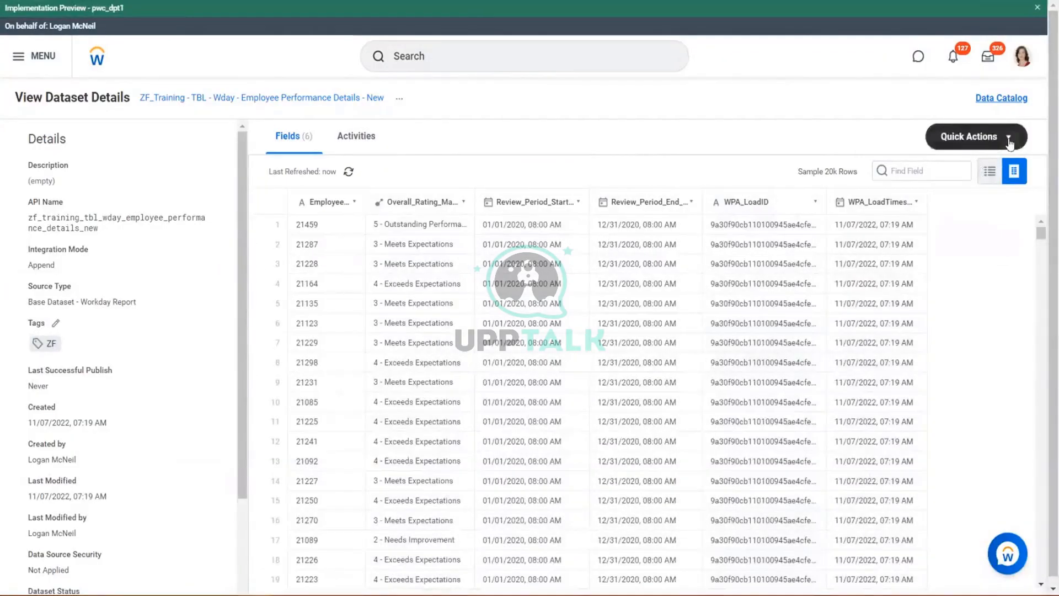
Open the new performance dataset's transformations for editing and check the row count of its Parse stage
{"action": "left_click", "coordinate": [993, 137]}
{"action": "left_click", "coordinate": [460, 169]}
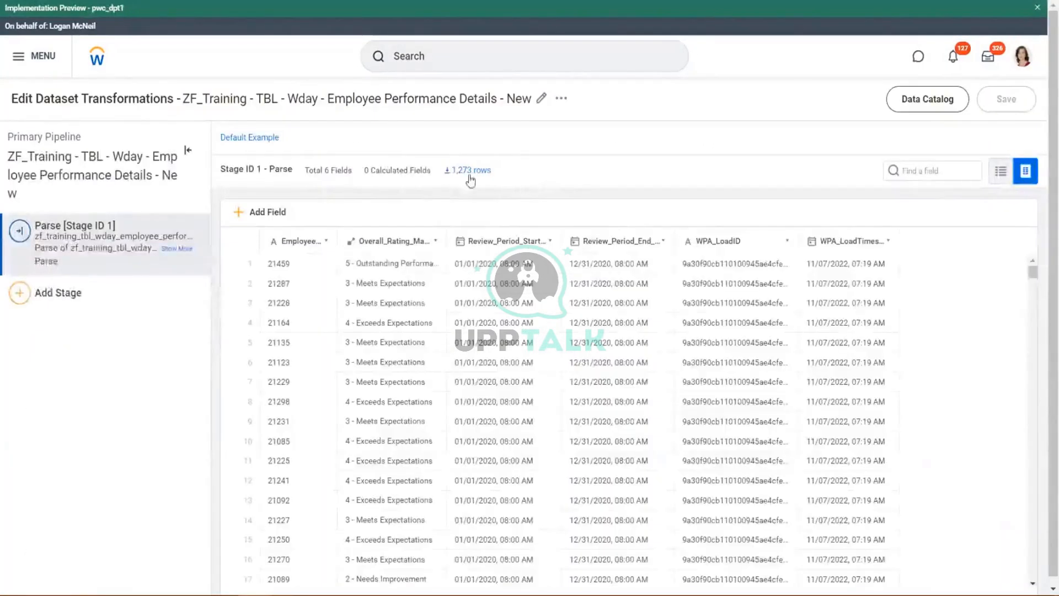
{"action": "triple_click", "coordinate": [470, 176]}
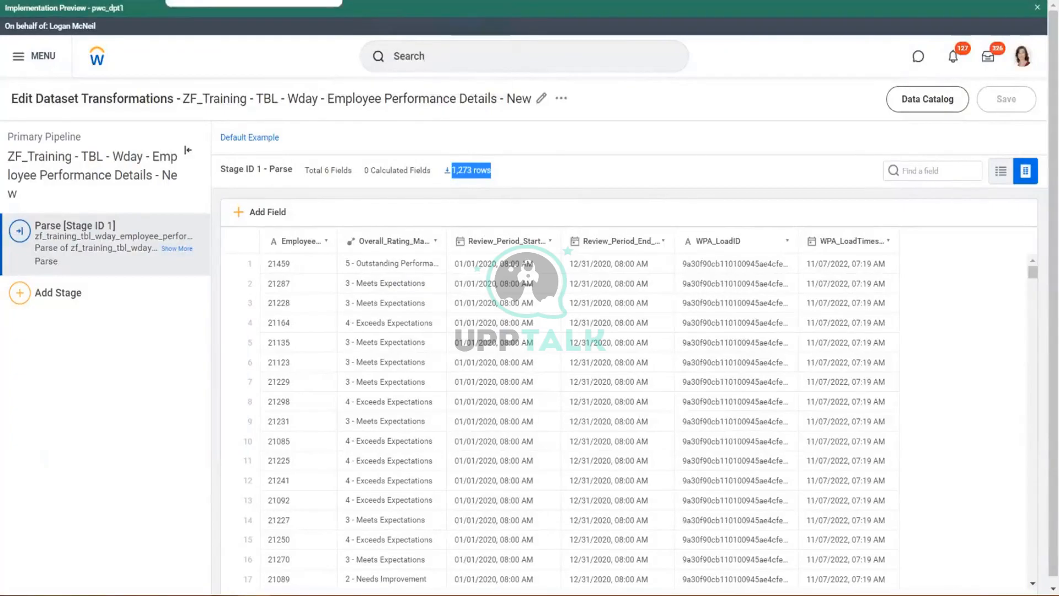
Add a Manage Fields stage that hides WPA_LoadTimestamp and WPA_LoadID, and save the dataset transformations
{"action": "left_click", "coordinate": [20, 293]}
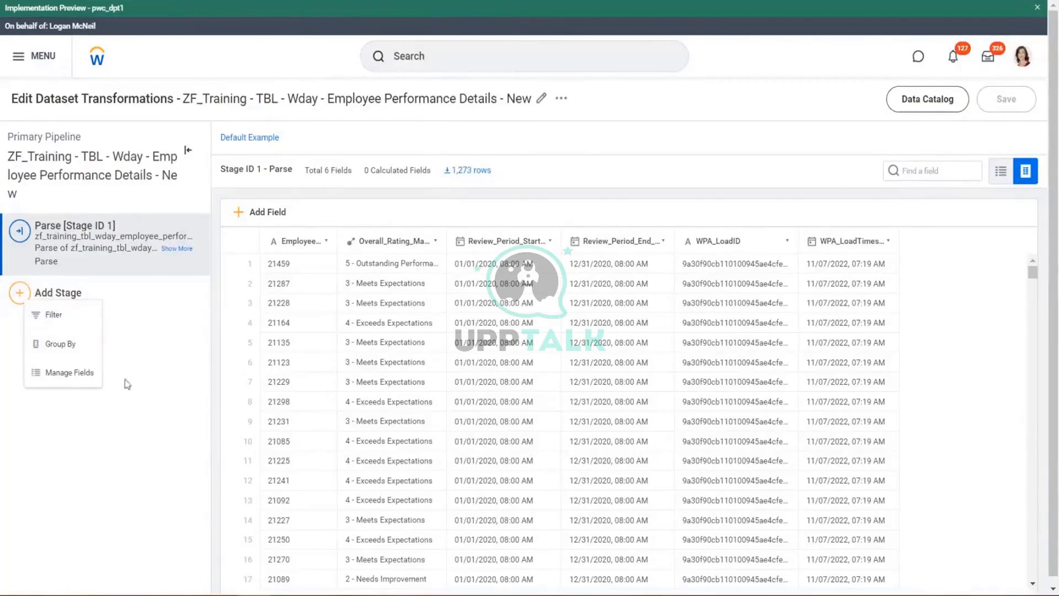
{"action": "left_click", "coordinate": [74, 372]}
{"action": "left_click", "coordinate": [29, 416]}
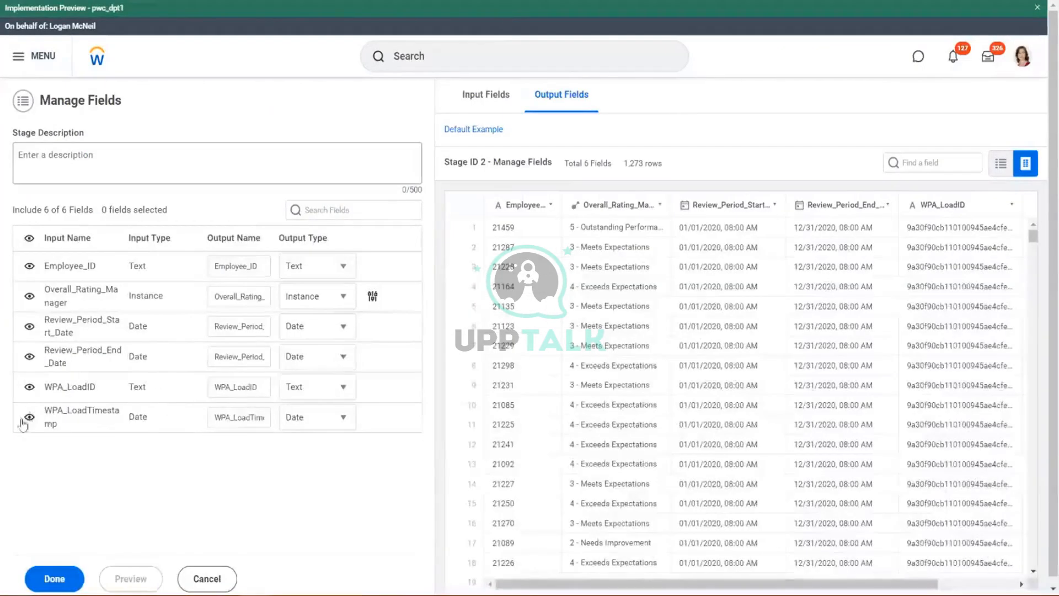
{"action": "left_click", "coordinate": [31, 390]}
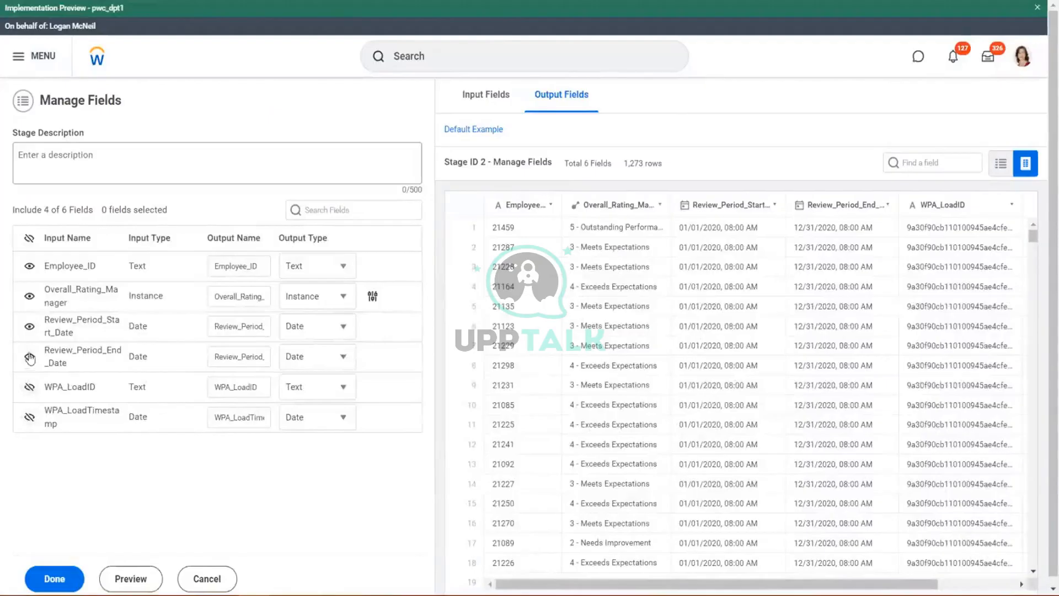
{"action": "left_click", "coordinate": [29, 357]}
{"action": "left_click", "coordinate": [29, 356]}
{"action": "left_click", "coordinate": [53, 580]}
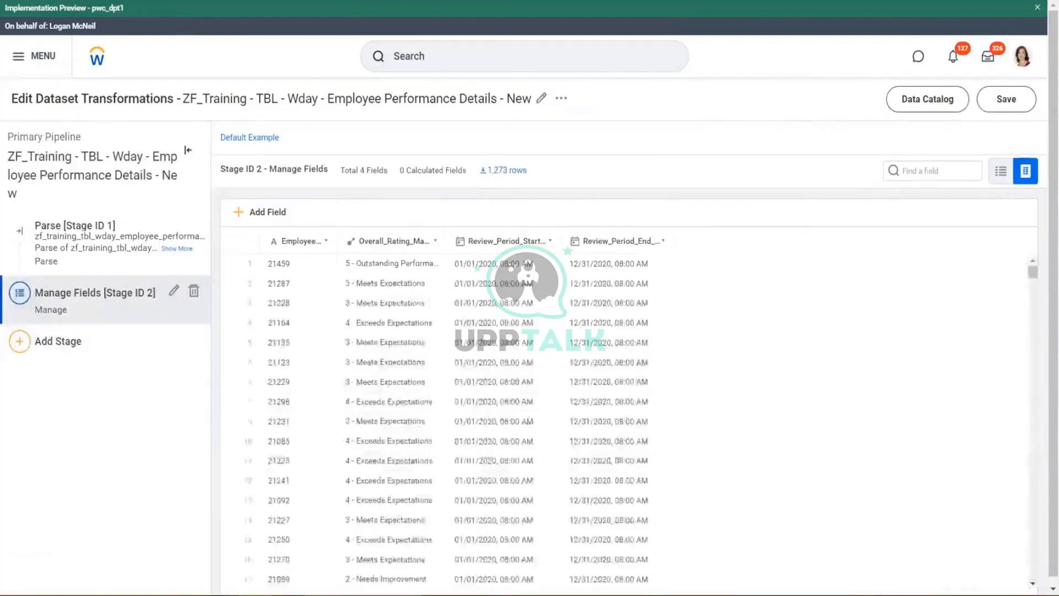
{"action": "left_click", "coordinate": [1006, 99]}
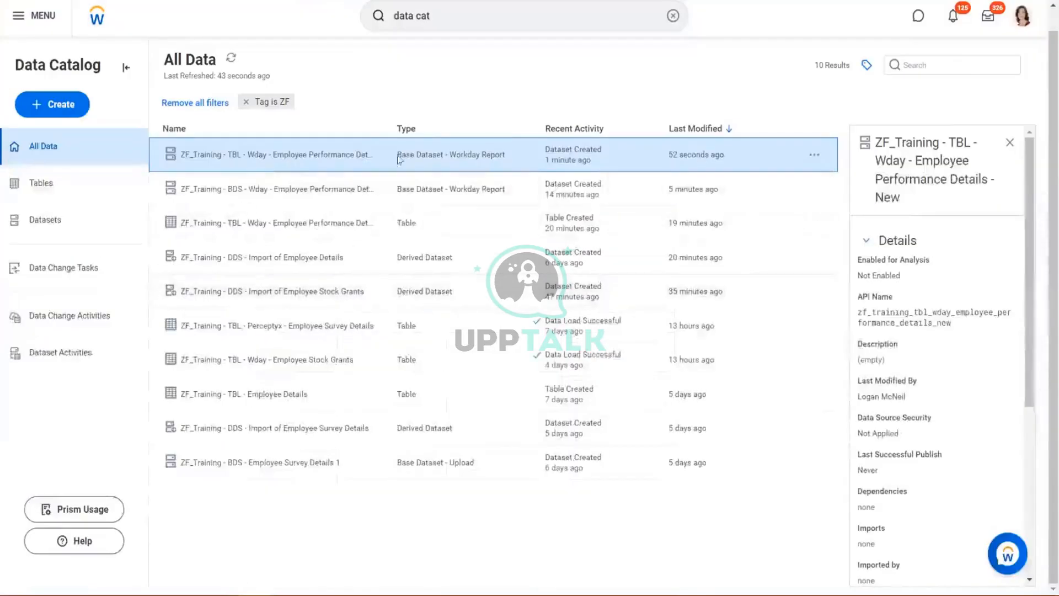
Open the derived dataset "ZF_Training - DDS - Import of Employee Details" from the catalog and review its fields
{"action": "left_click_drag", "start_coordinate": [382, 129], "coordinate": [460, 139]}
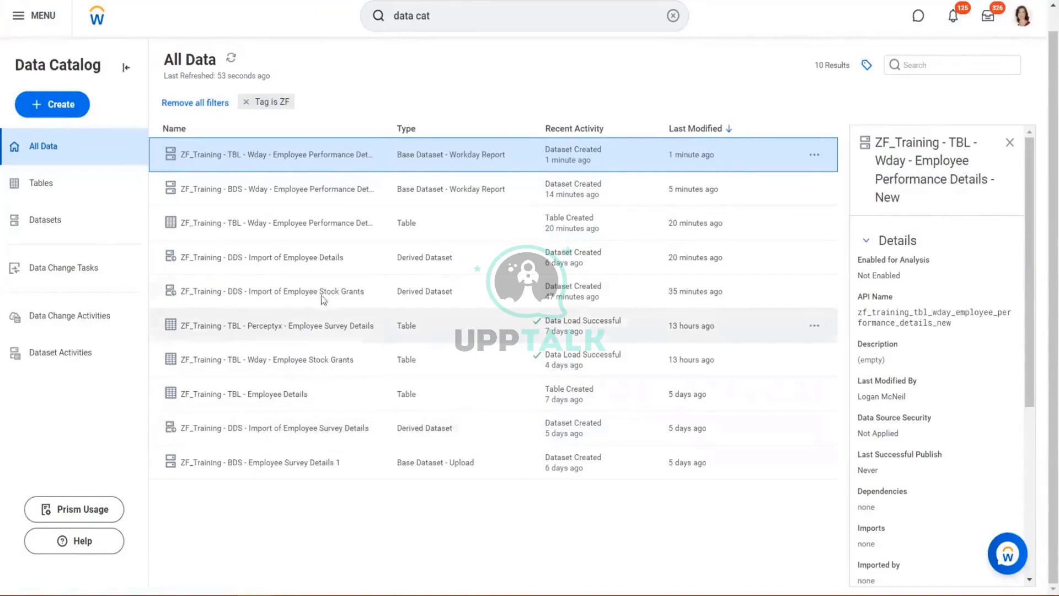
{"action": "left_click", "coordinate": [328, 263]}
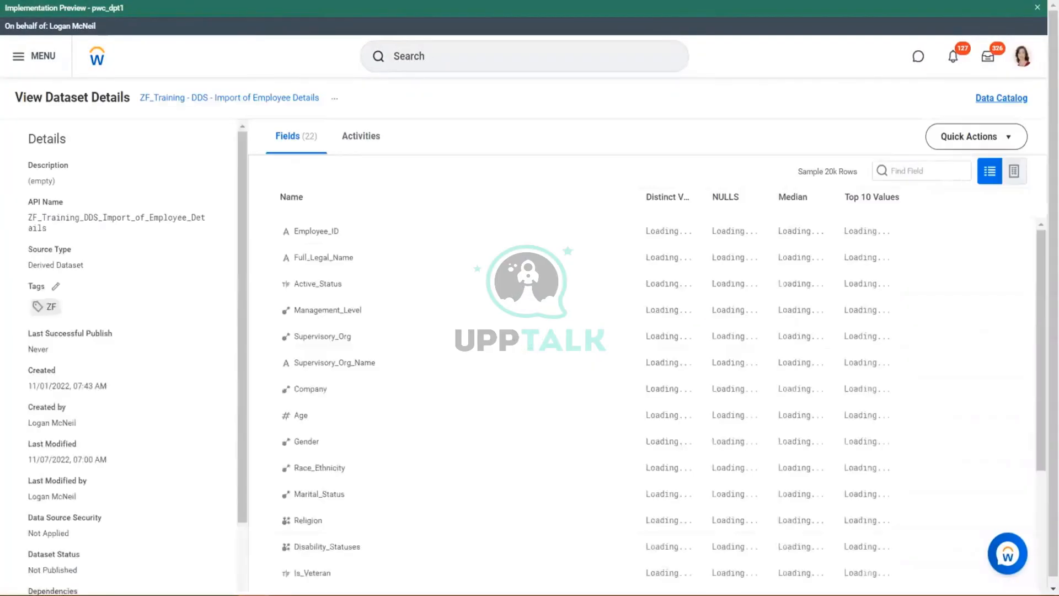
{"action": "scroll", "coordinate": [408, 282], "scroll_direction": "down", "scroll_amount": 1}
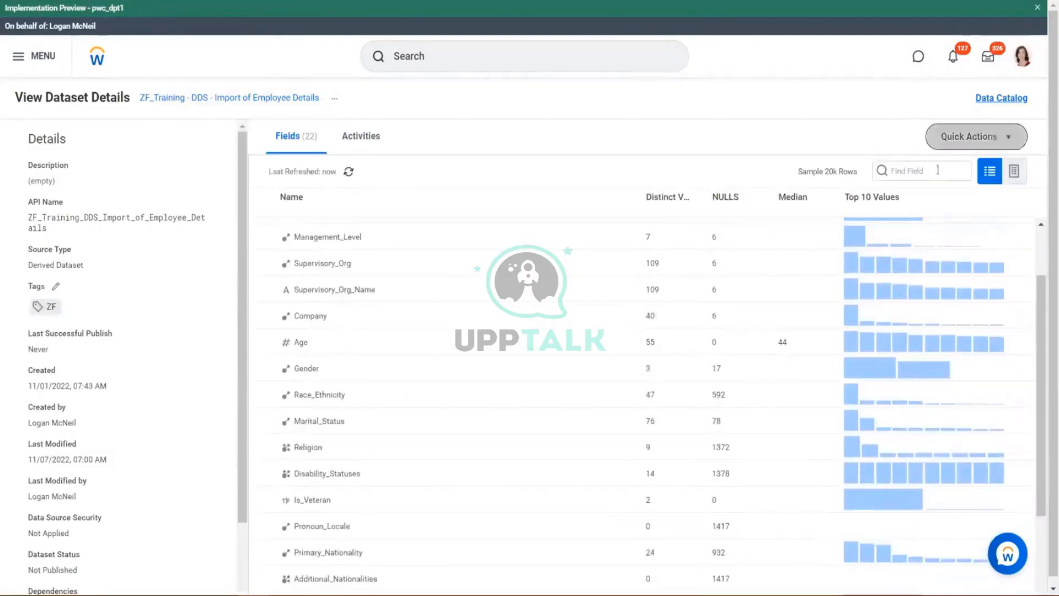
{"action": "scroll", "coordinate": [733, 314], "scroll_direction": "up", "scroll_amount": 1}
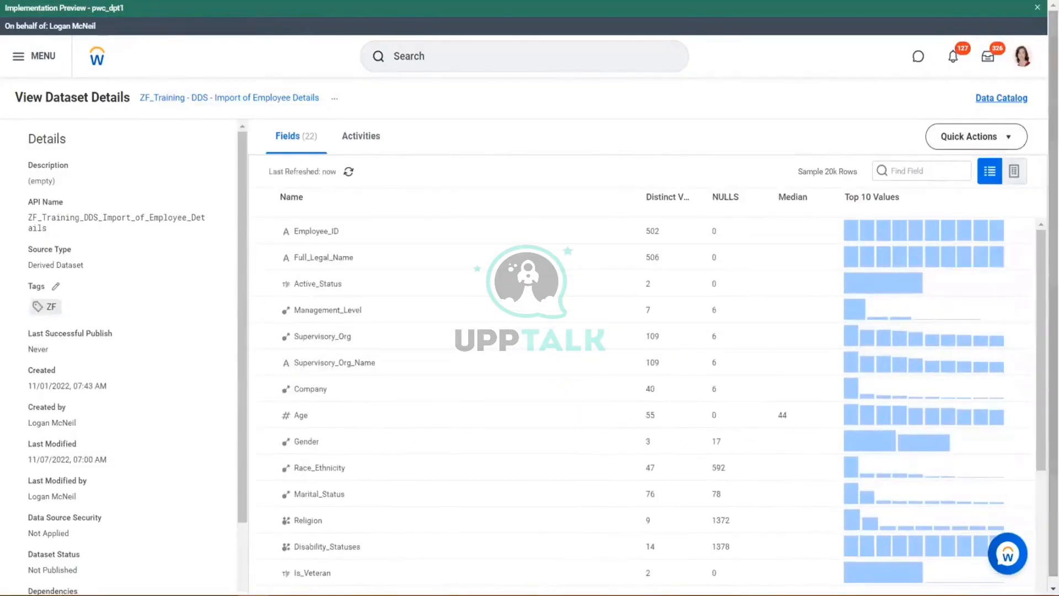
{"action": "key", "text": "ctrl+shift+Tab"}
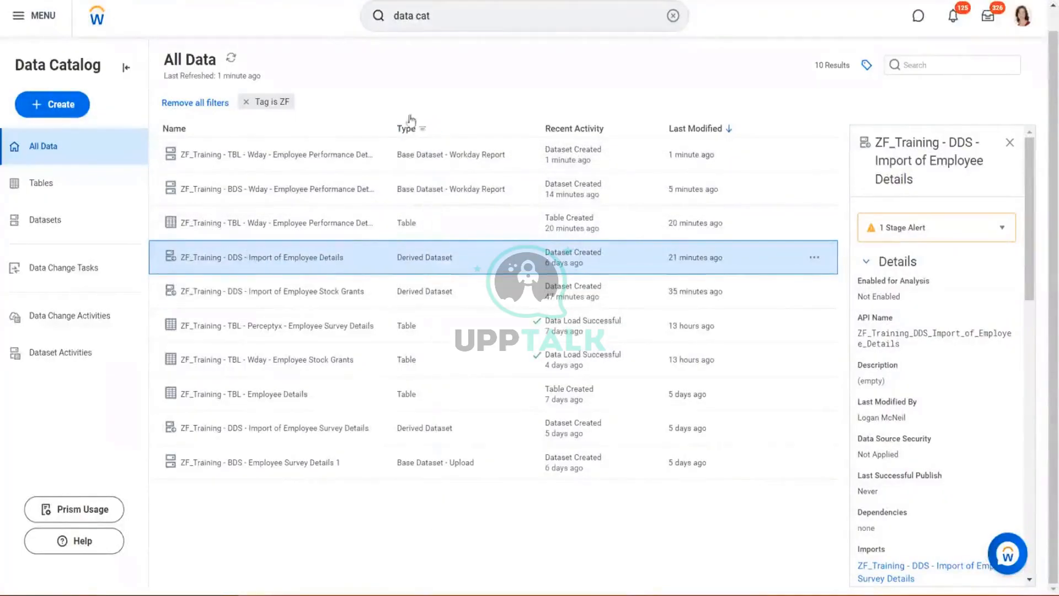
{"action": "key", "text": "ctrl+Tab"}
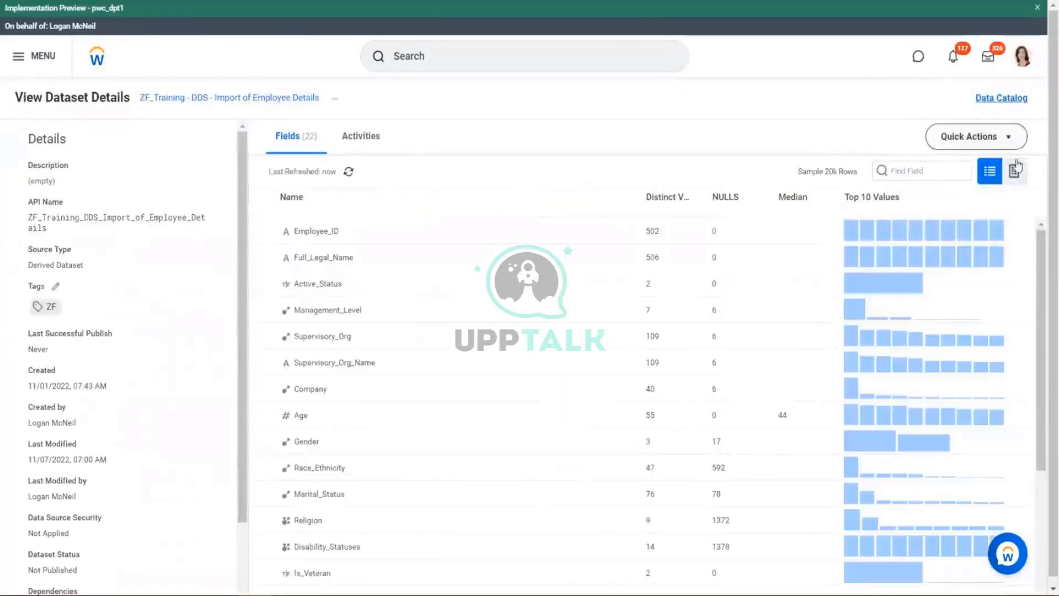
Open the Import of Employee Details dataset's transformations for editing and examine the last columns, including Effective_Date
{"action": "left_click", "coordinate": [1011, 142]}
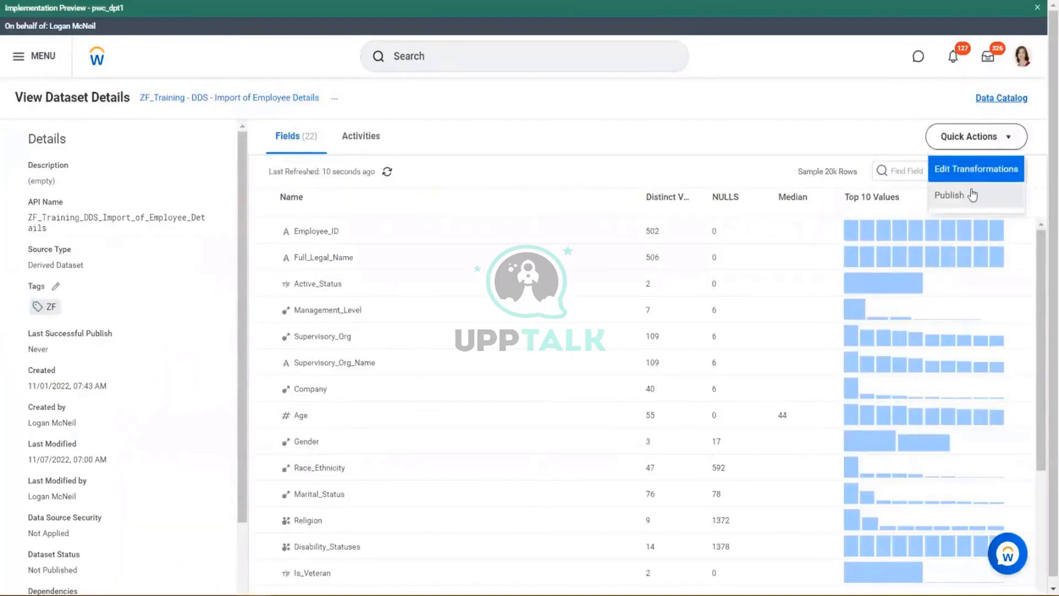
{"action": "left_click", "coordinate": [974, 175]}
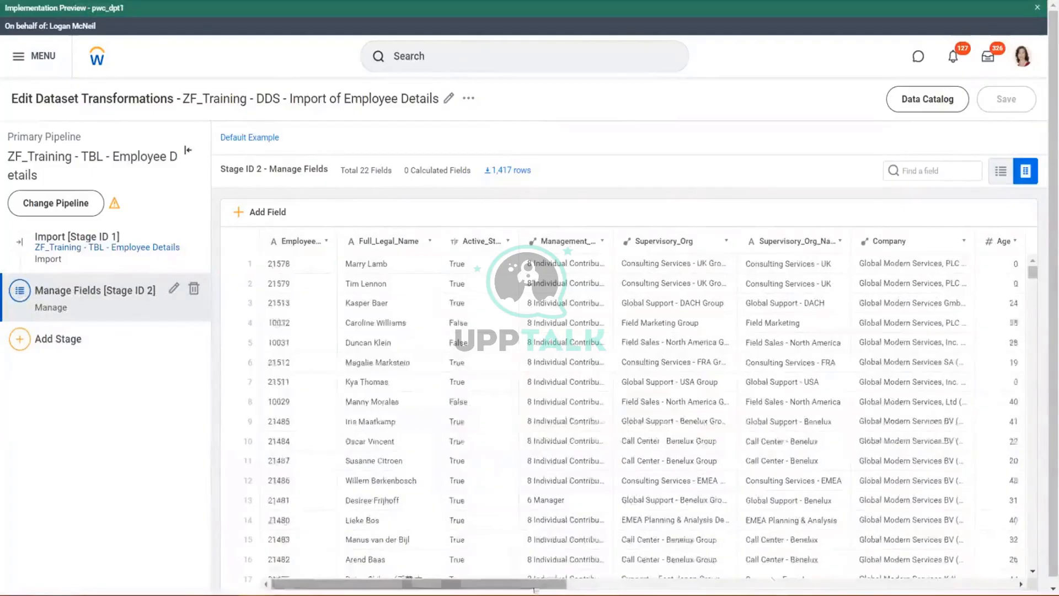
{"action": "left_click_drag", "start_coordinate": [517, 586], "coordinate": [993, 586]}
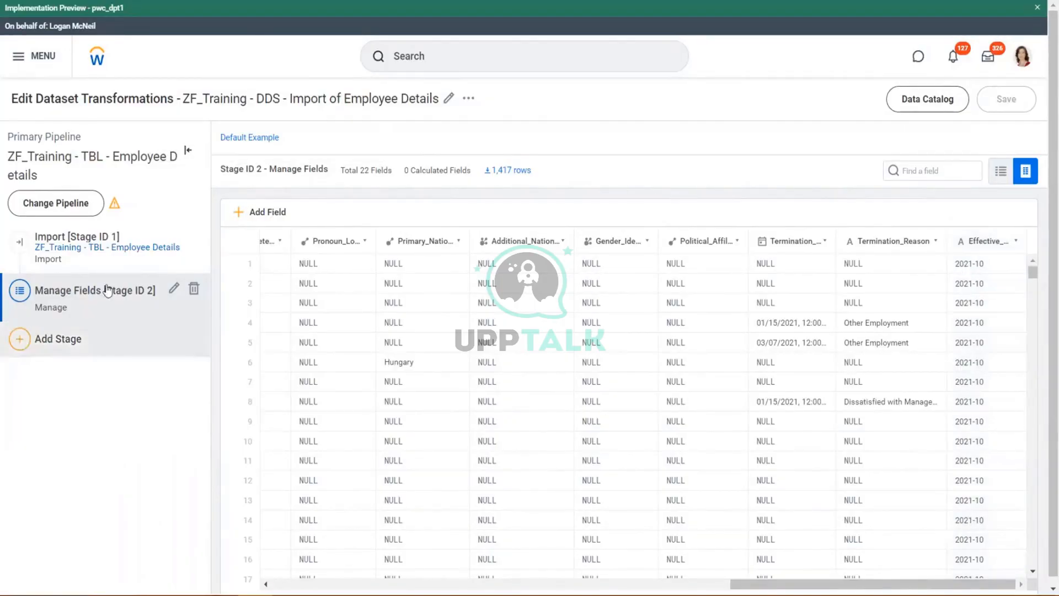
Add a calculated field named Year to the Manage Fields stage and open the functions library for it
{"action": "left_click", "coordinate": [241, 212]}
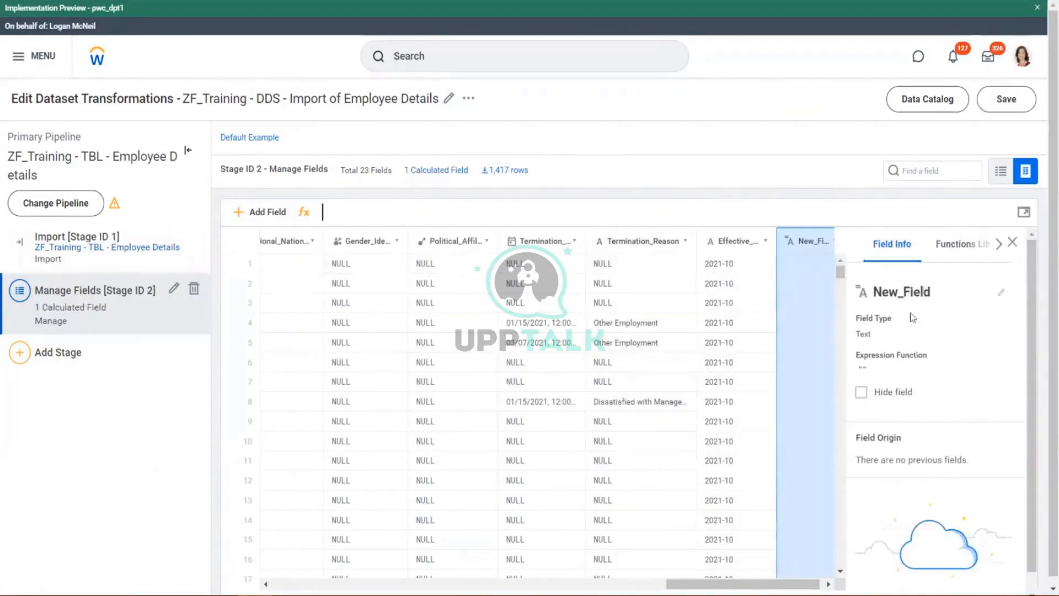
{"action": "left_click", "coordinate": [932, 293]}
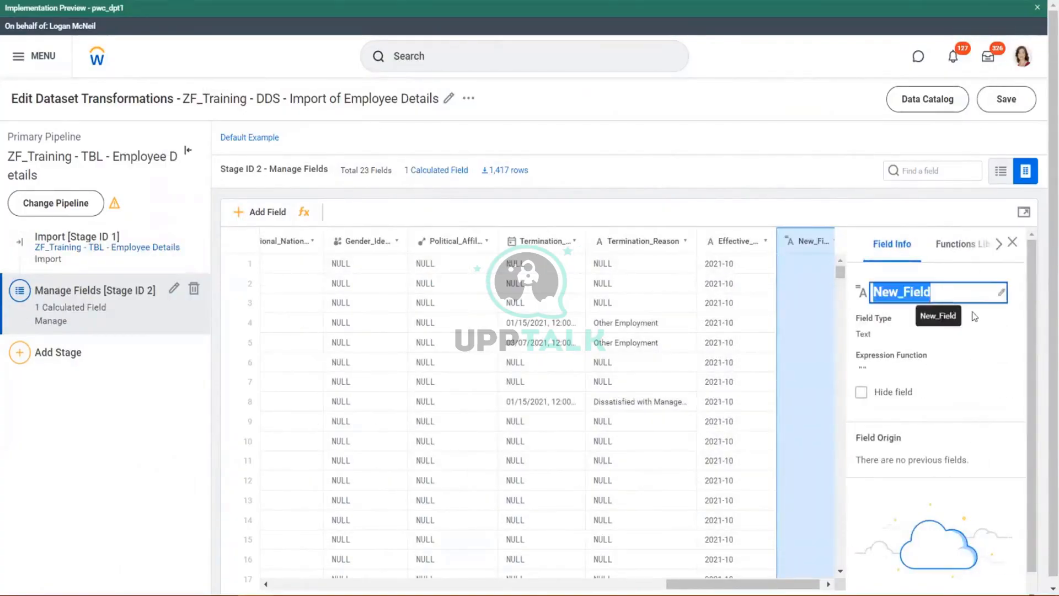
{"action": "type", "text": "Year"}
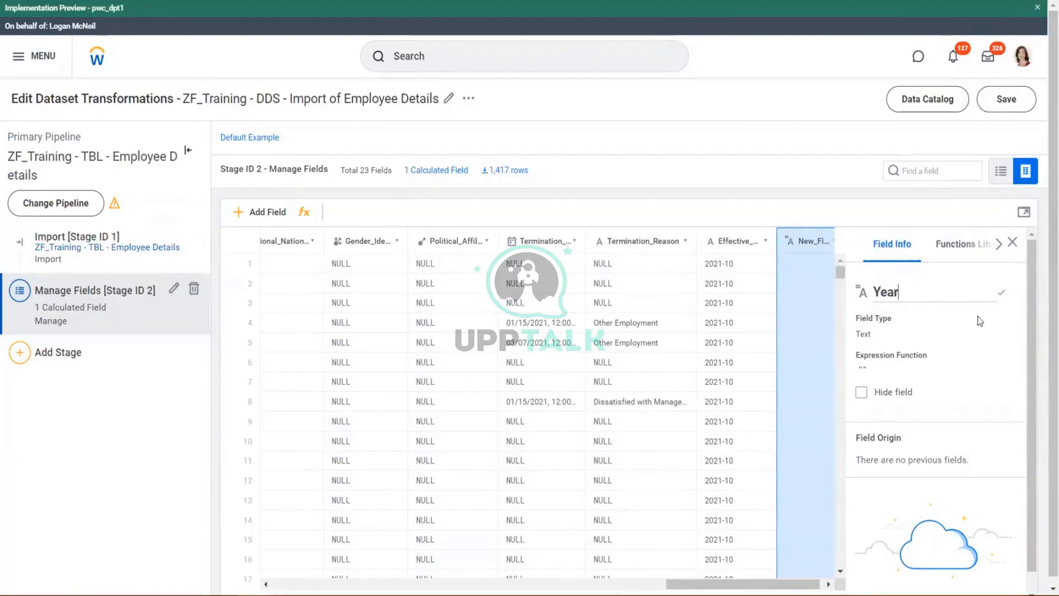
{"action": "left_click", "coordinate": [950, 248]}
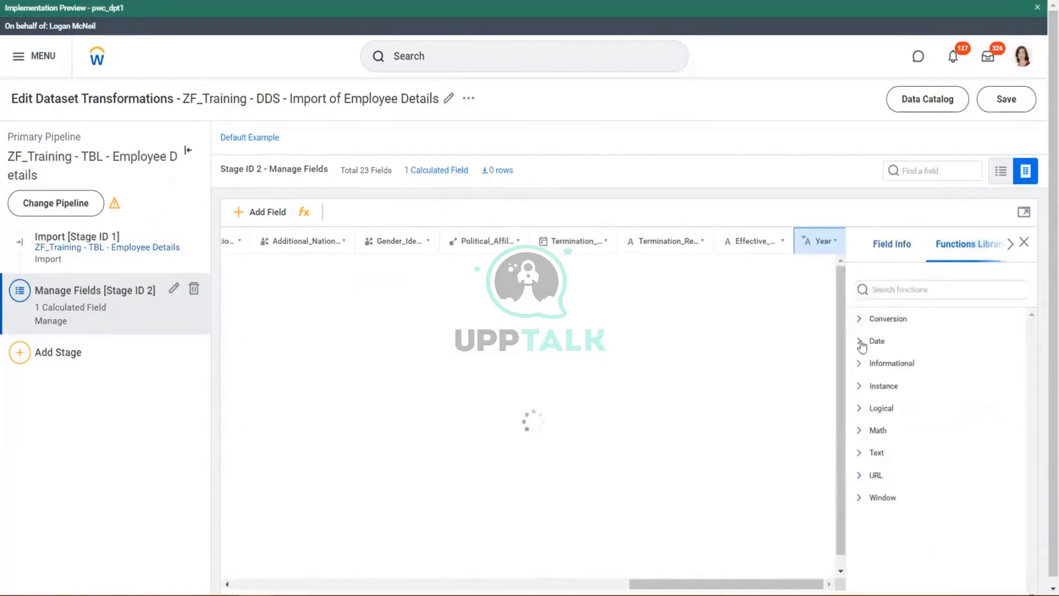
Check Effective_Date's field type and review the syntax and example of the SUBSTRING text function for the Year field
{"action": "left_click", "coordinate": [748, 281]}
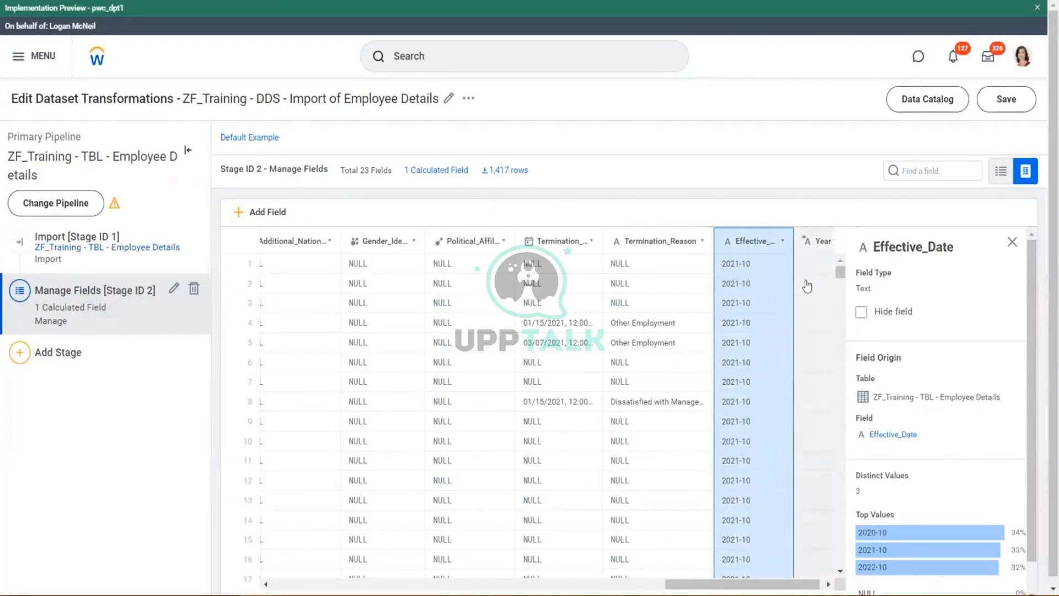
{"action": "left_click", "coordinate": [818, 293]}
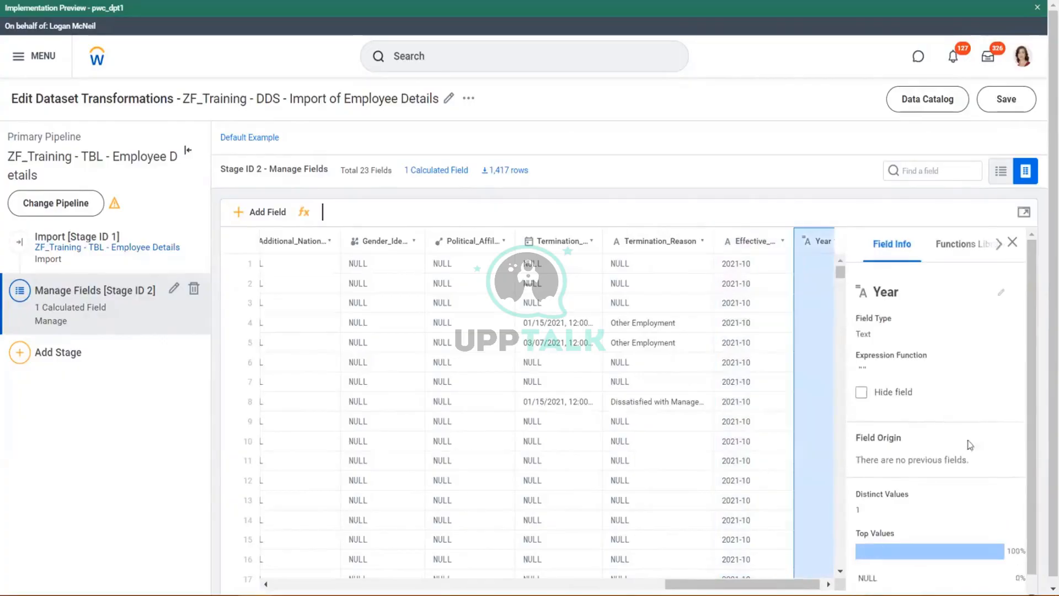
{"action": "left_click", "coordinate": [957, 249]}
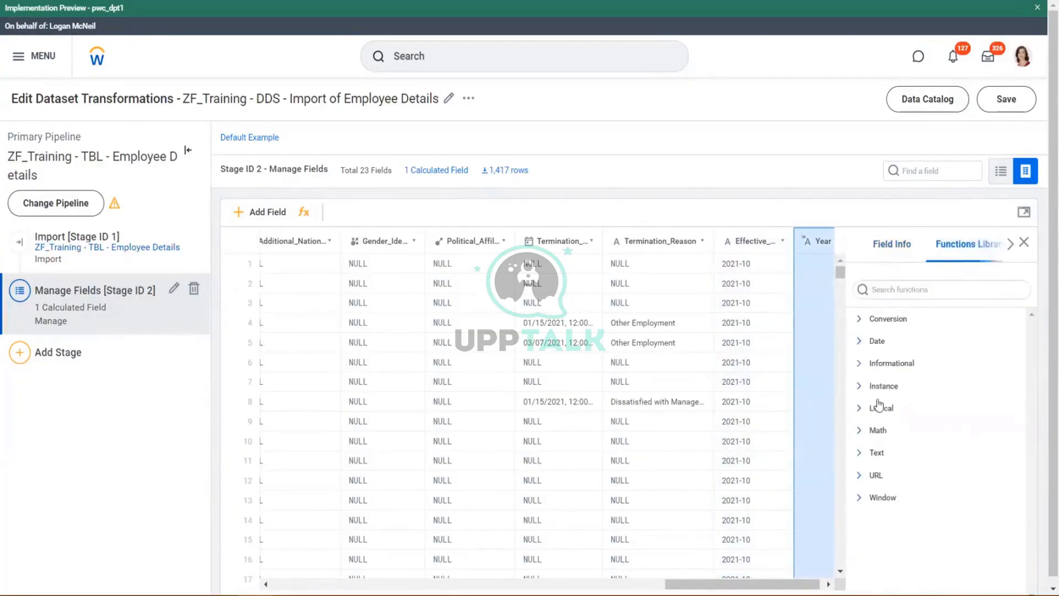
{"action": "left_click", "coordinate": [874, 452]}
{"action": "scroll", "coordinate": [976, 404], "scroll_direction": "down", "scroll_amount": 2}
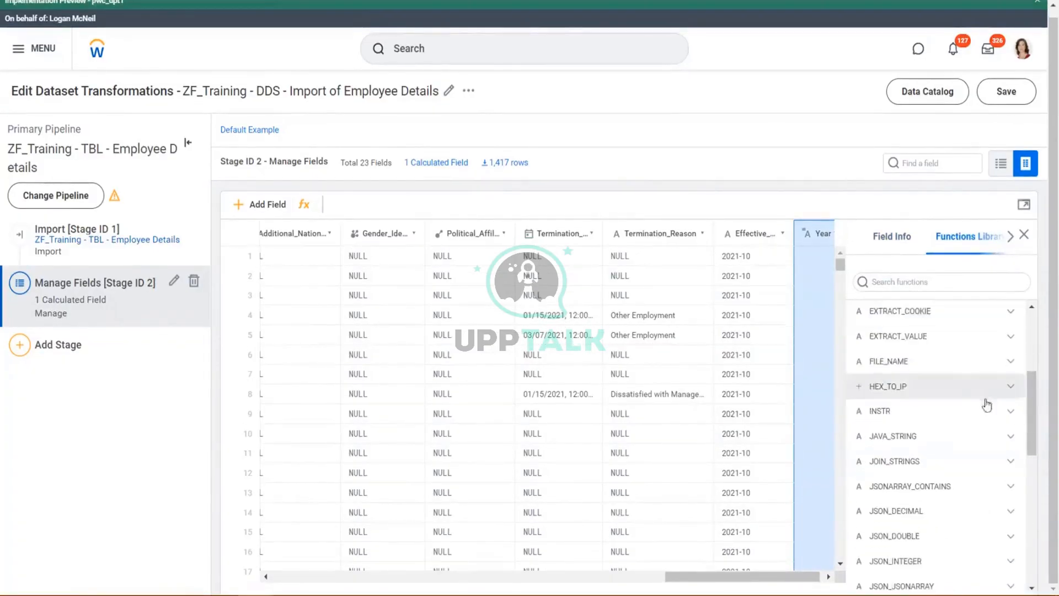
{"action": "scroll", "coordinate": [986, 406], "scroll_direction": "down", "scroll_amount": 4}
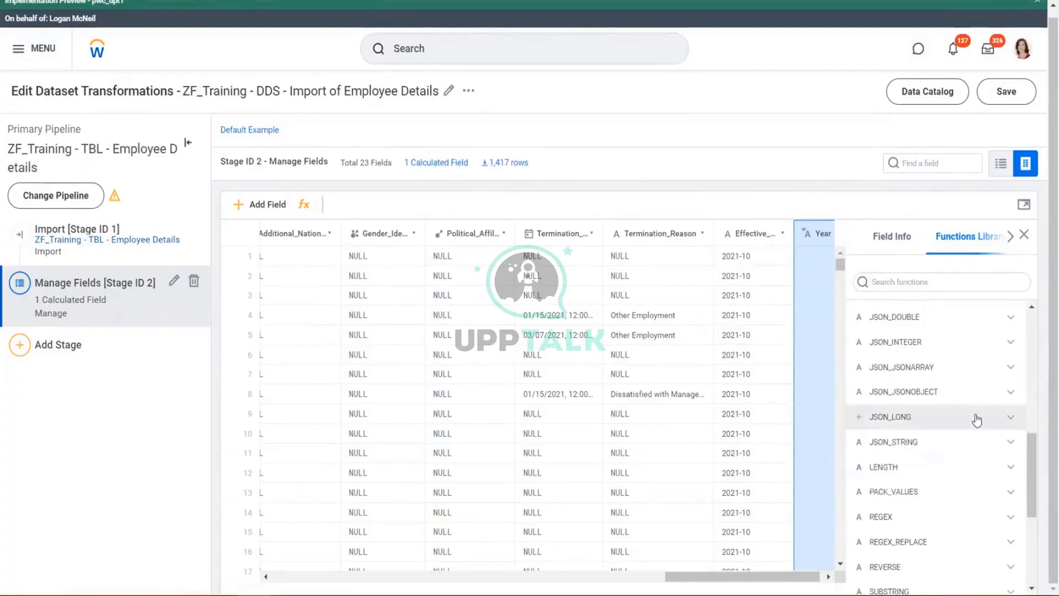
{"action": "scroll", "coordinate": [976, 419], "scroll_direction": "down", "scroll_amount": 4}
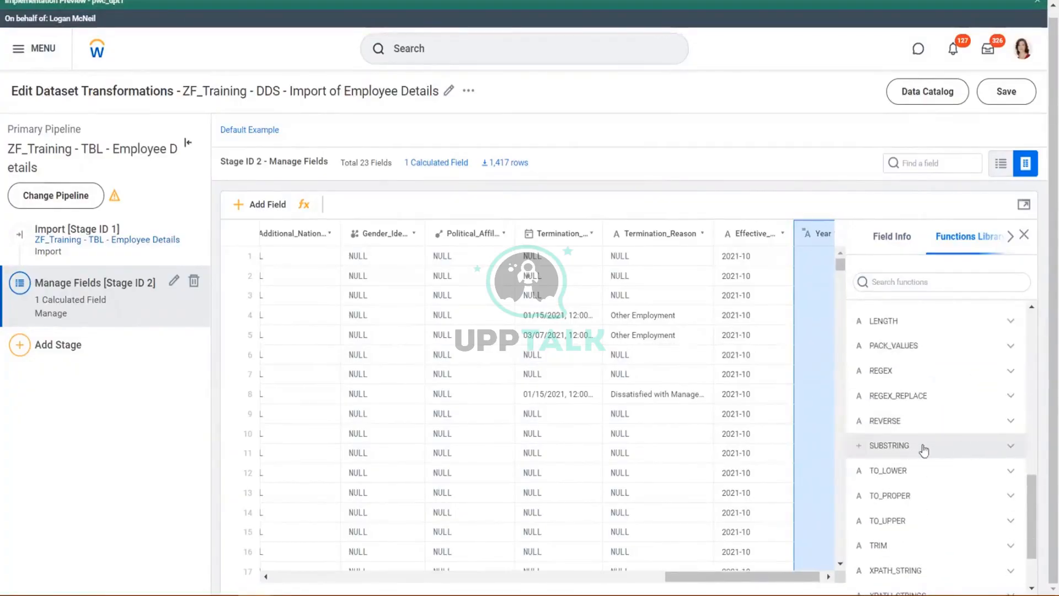
{"action": "left_click", "coordinate": [879, 446]}
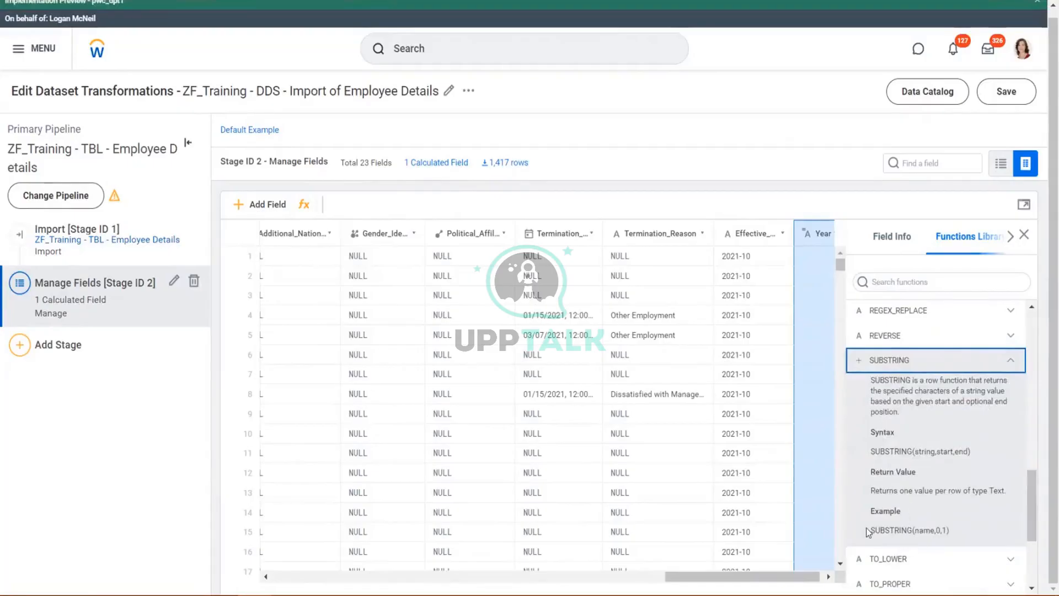
{"action": "left_click_drag", "start_coordinate": [866, 528], "coordinate": [952, 535]}
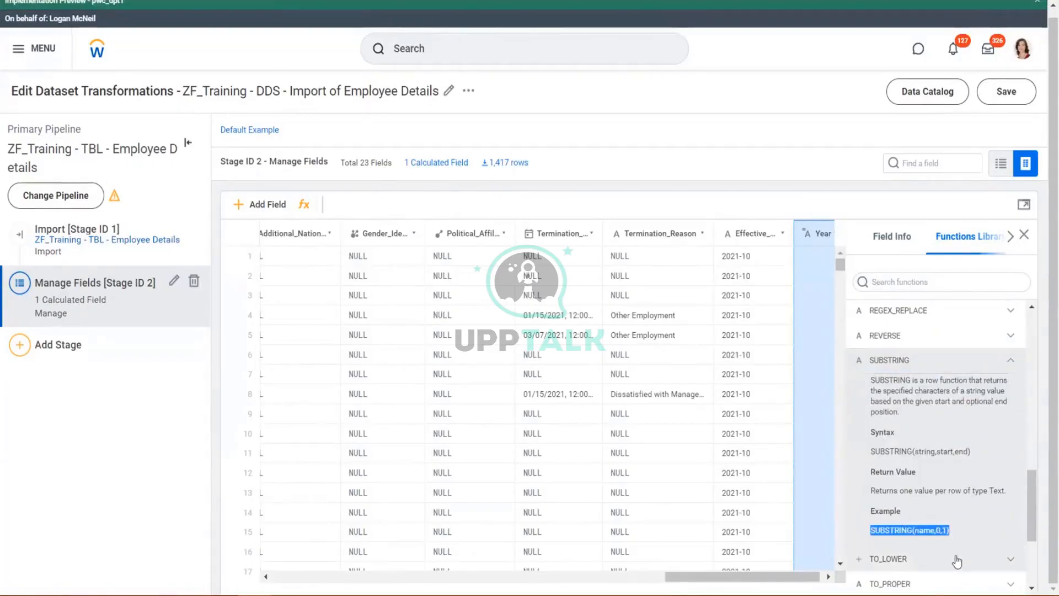
Define the Year field's expression as SUBSTRING([Effective_Date],0,4) and apply it
{"action": "left_click", "coordinate": [859, 365]}
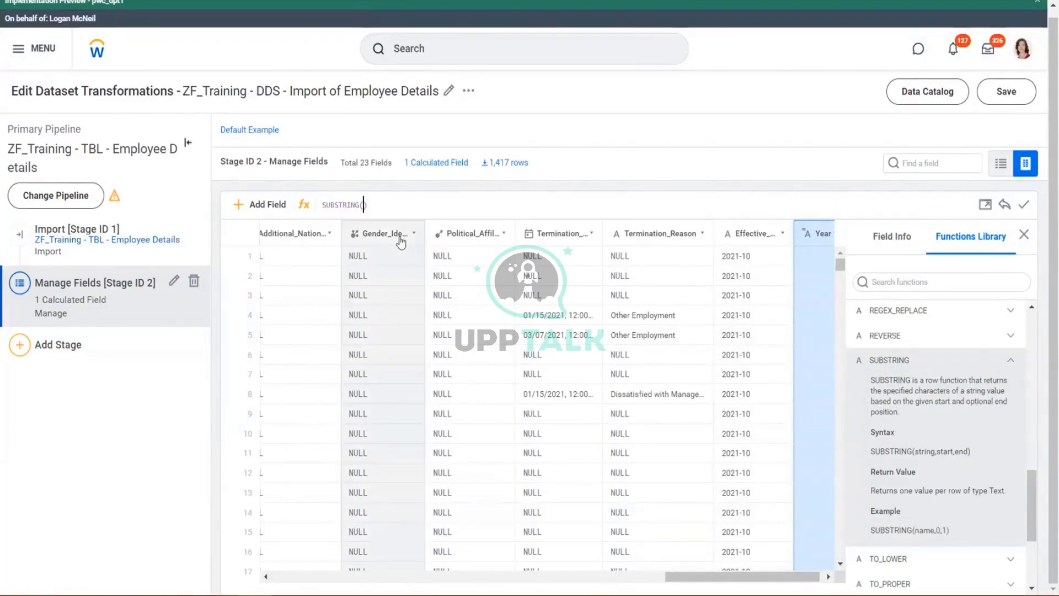
{"action": "type", "text": "["}
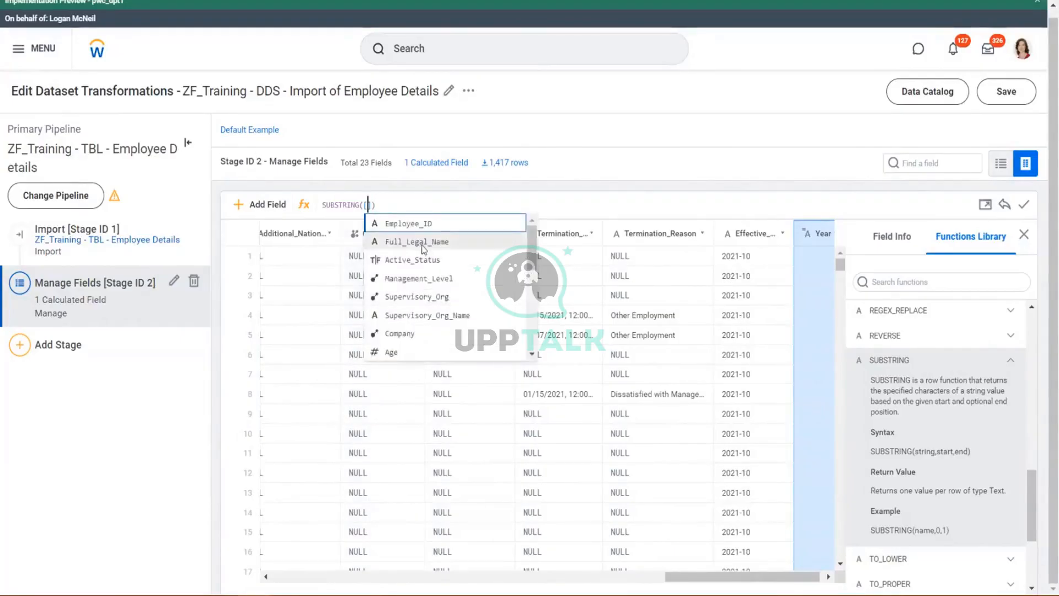
{"action": "scroll", "coordinate": [423, 249], "scroll_direction": "down", "scroll_amount": 4}
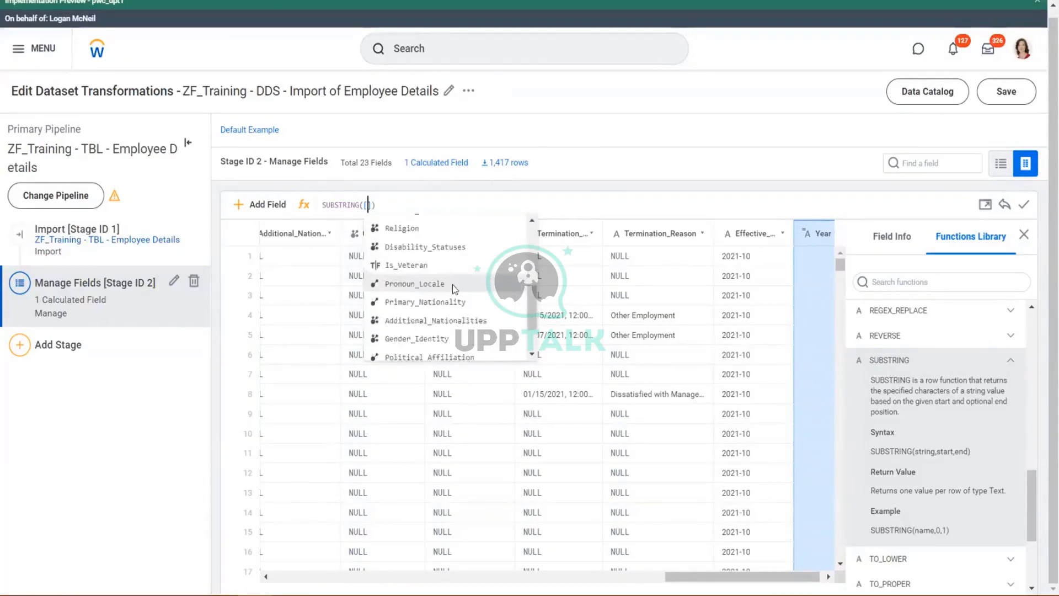
{"action": "scroll", "coordinate": [464, 293], "scroll_direction": "down", "scroll_amount": 1}
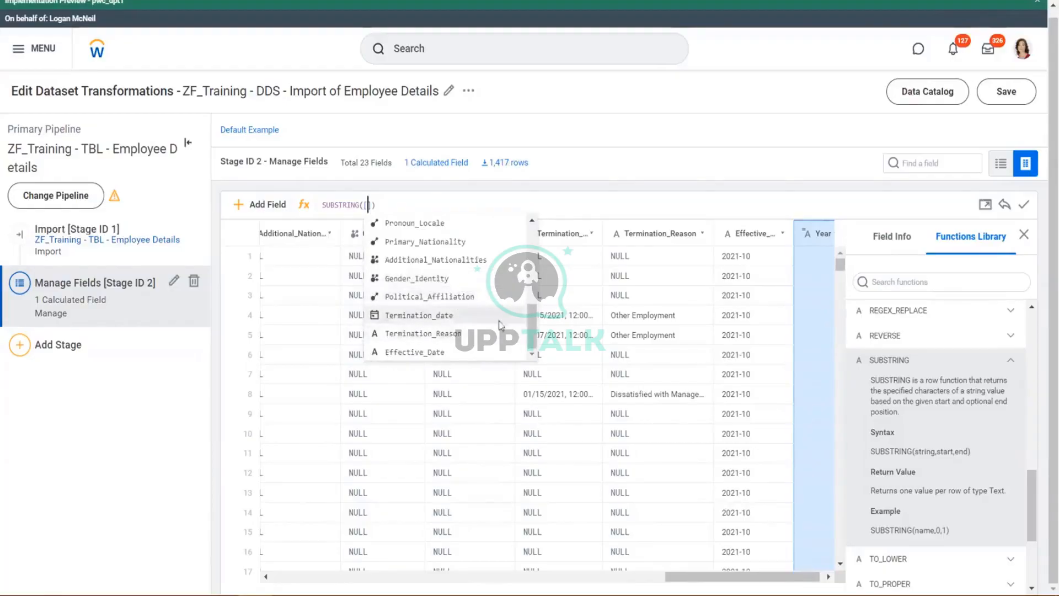
{"action": "left_click", "coordinate": [430, 353]}
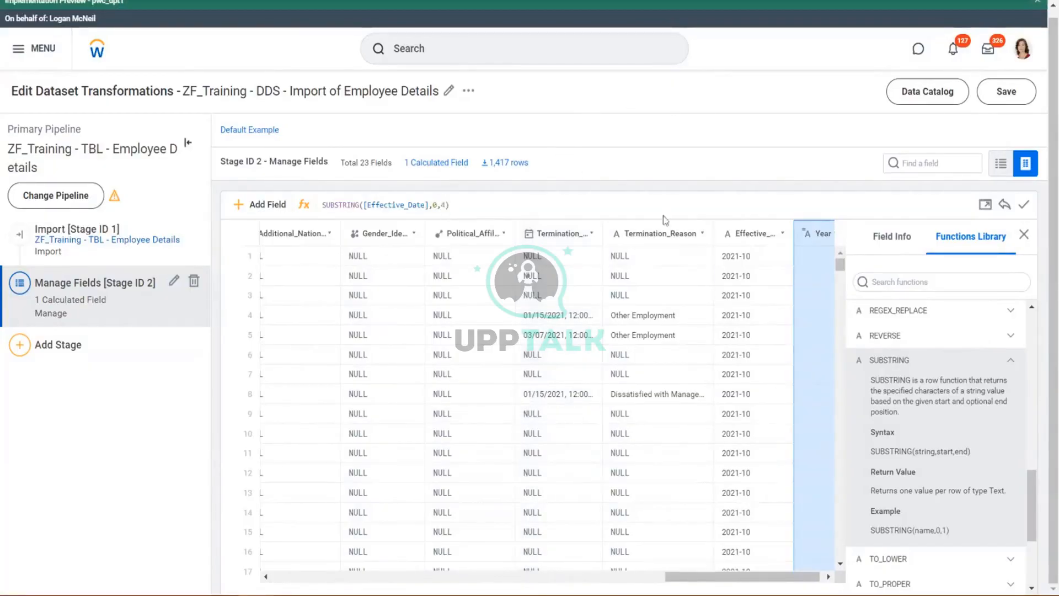
{"action": "left_click", "coordinate": [1024, 207]}
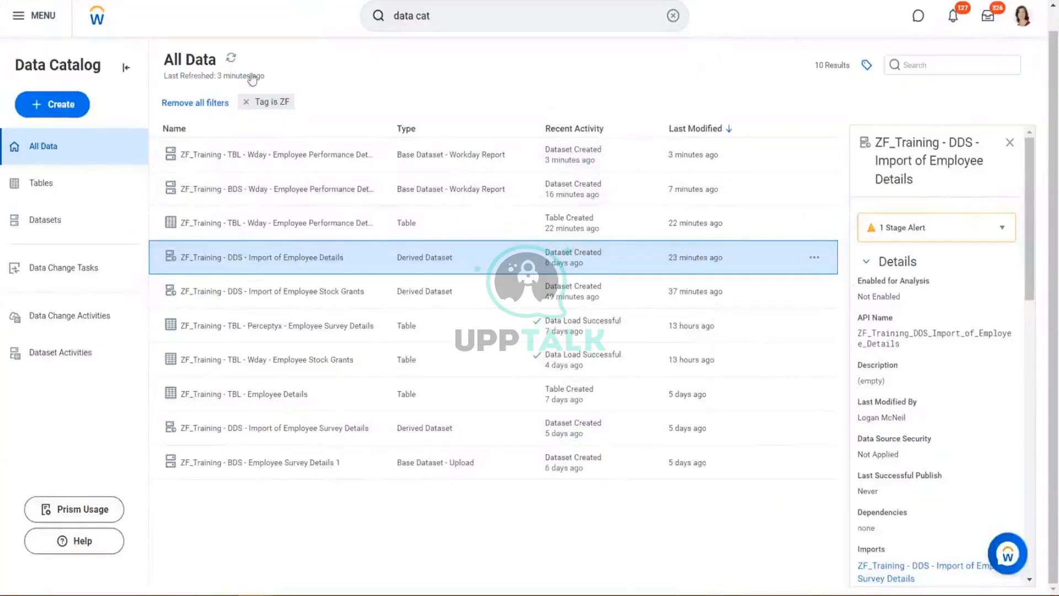
Open the dataset "ZF_Training - TBL - Wday - Employee Performance Details - New" from the catalog and start editing its transformations
{"action": "left_click", "coordinate": [309, 154]}
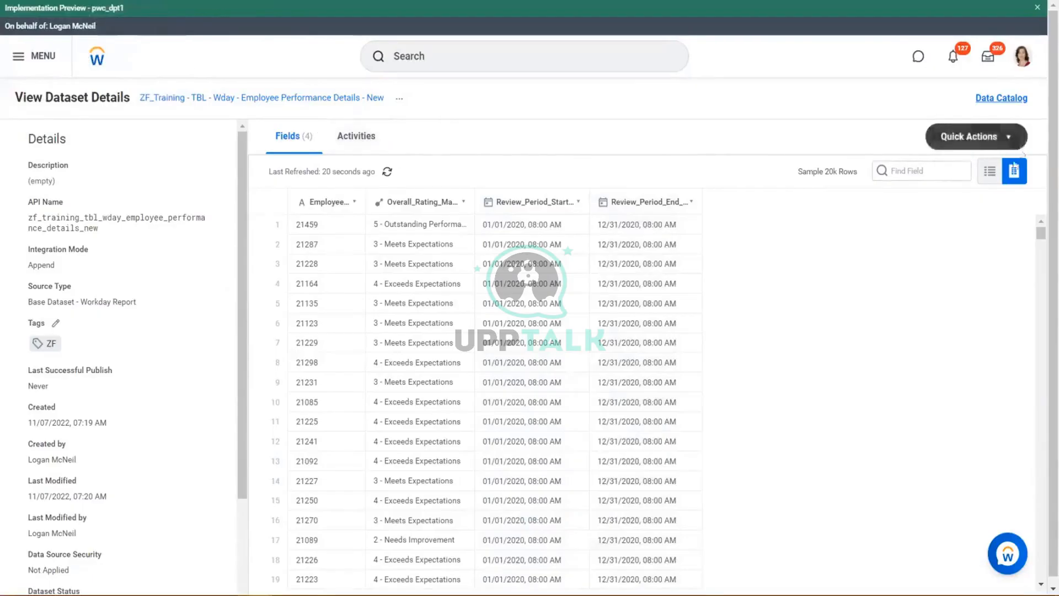
{"action": "left_click", "coordinate": [993, 137]}
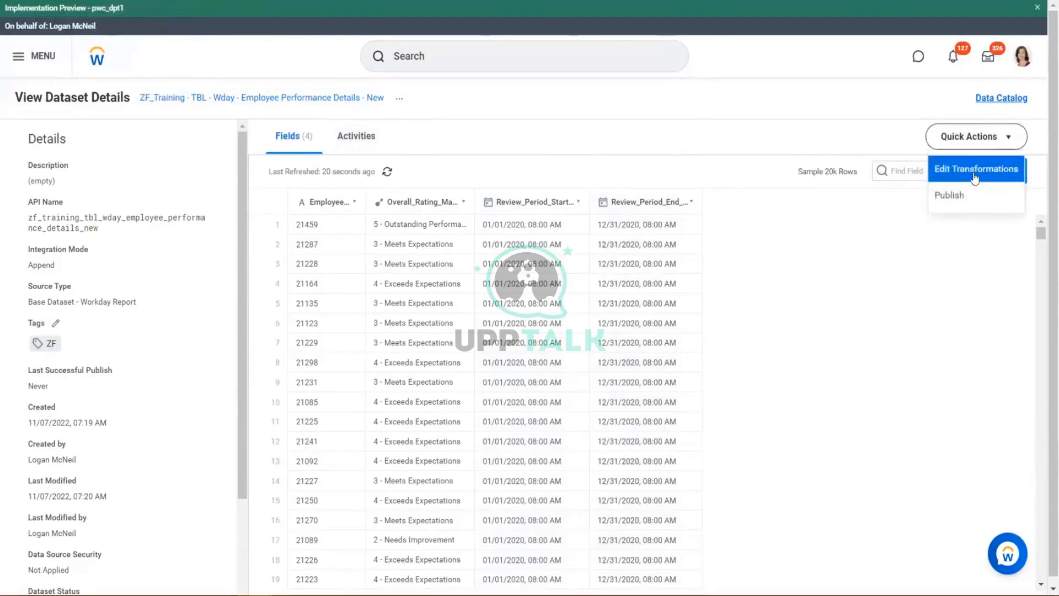
{"action": "left_click", "coordinate": [976, 174]}
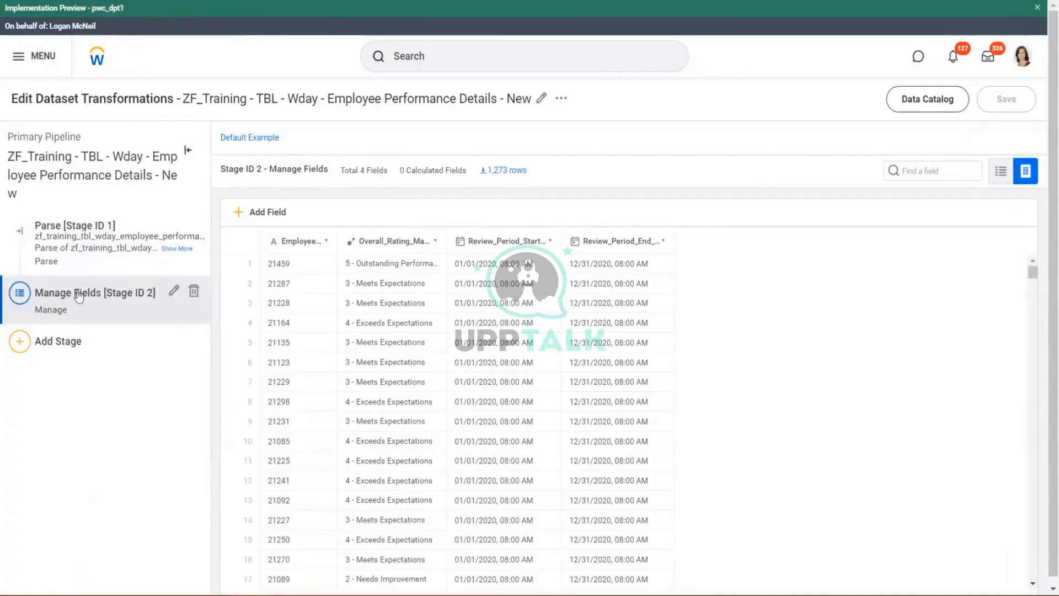
Add a calculated field named Year to the performance dataset's Manage Fields stage and open the functions library for it
{"action": "left_click", "coordinate": [238, 213]}
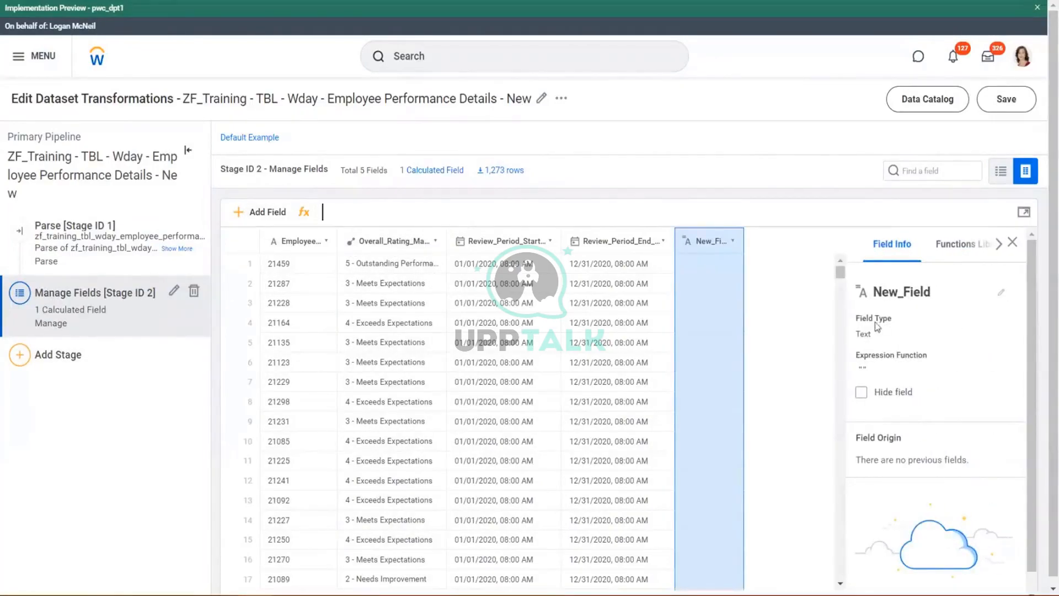
{"action": "left_click", "coordinate": [920, 291]}
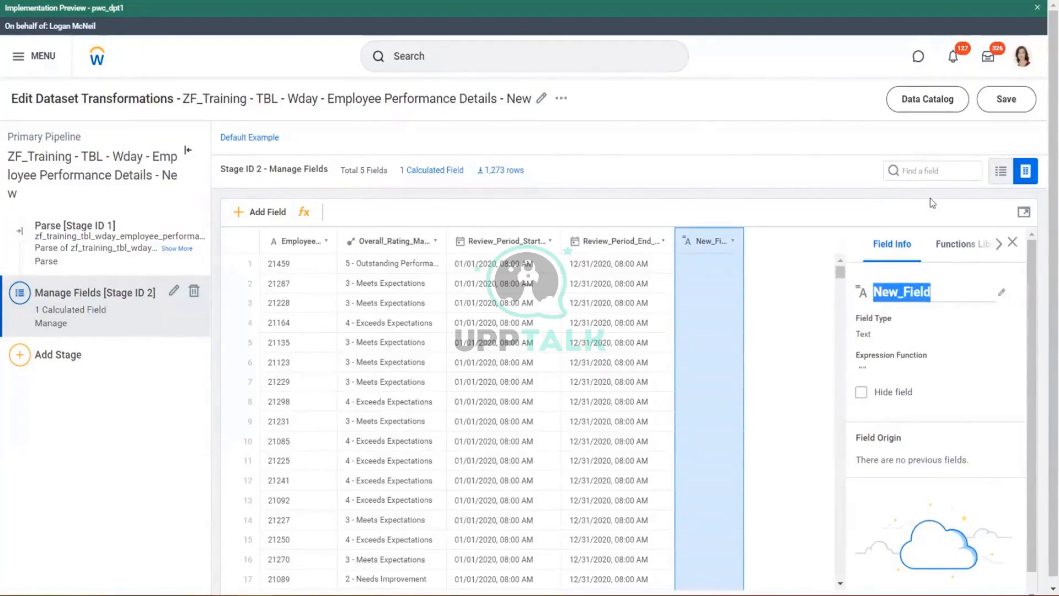
{"action": "type", "text": "Year"}
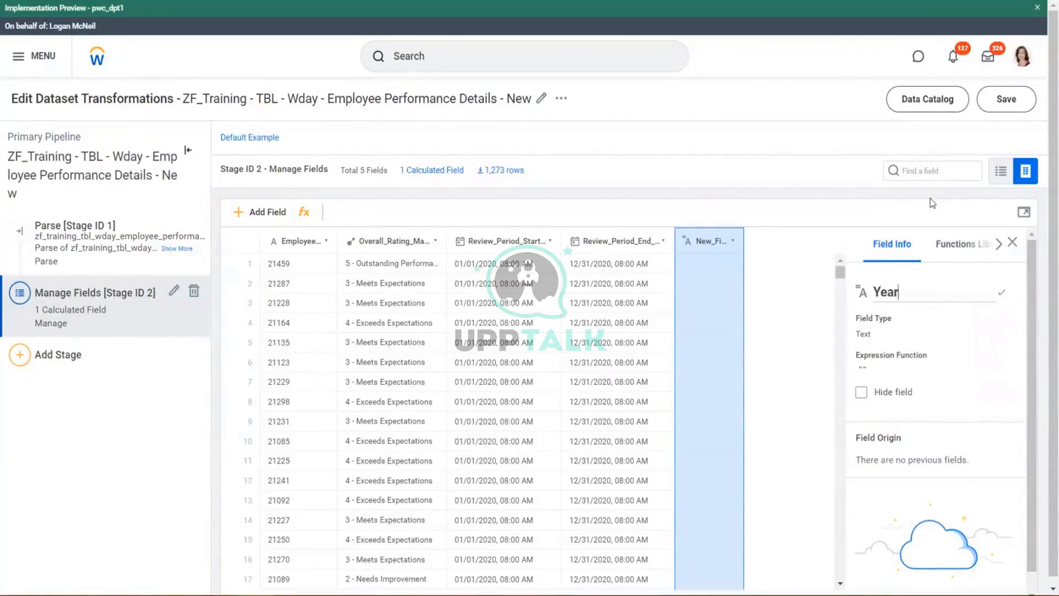
{"action": "left_click", "coordinate": [957, 243]}
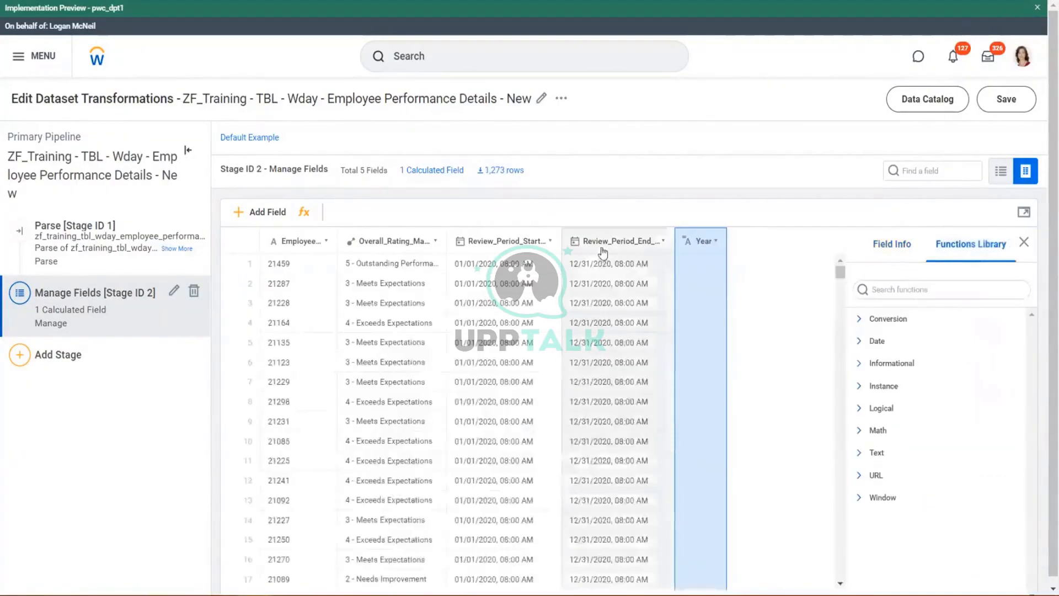
Check Review_Period_End_Date's field type and review the description and syntax of the EXTRACT date function for the Year field
{"action": "left_click", "coordinate": [615, 241]}
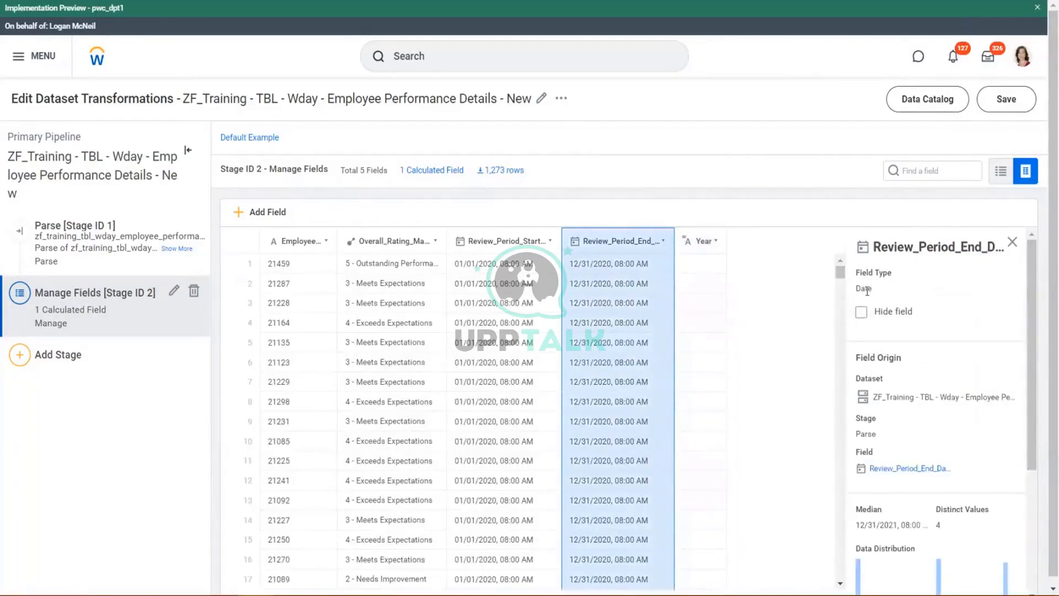
{"action": "left_click", "coordinate": [701, 243]}
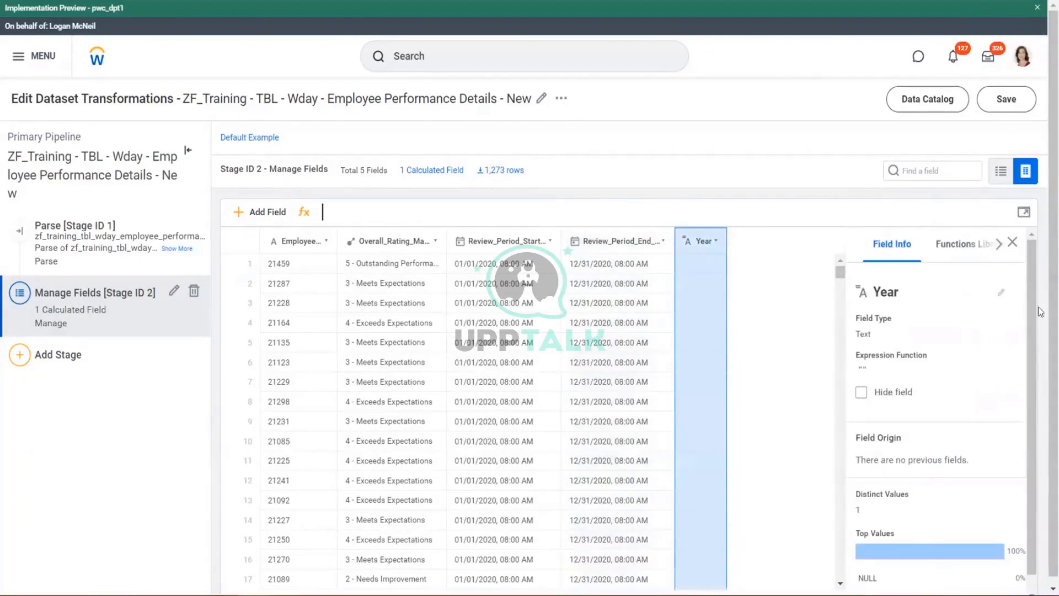
{"action": "left_click", "coordinate": [967, 243]}
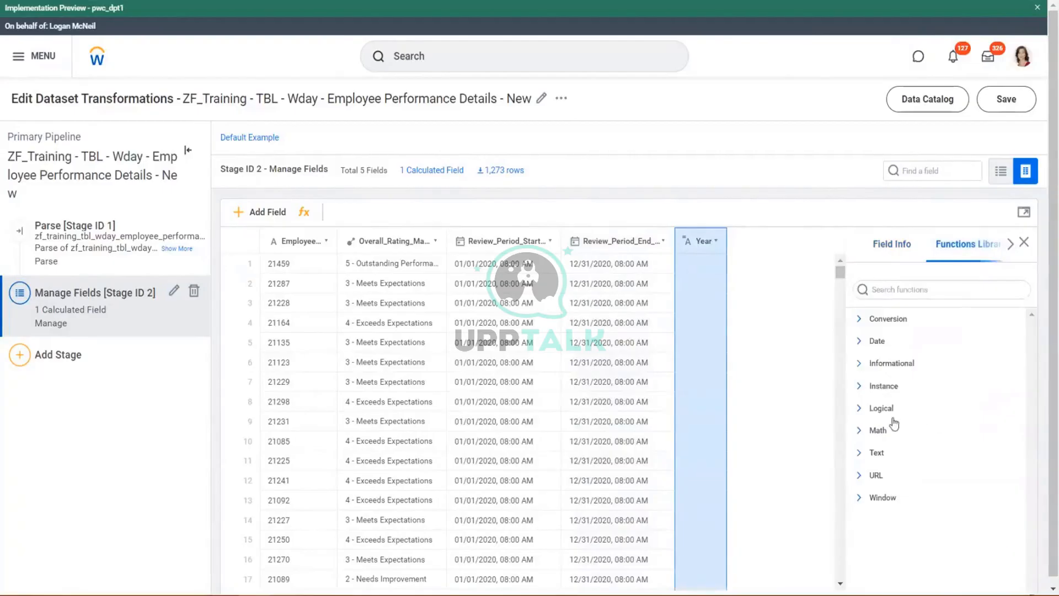
{"action": "scroll", "coordinate": [891, 420], "scroll_direction": "down", "scroll_amount": 1}
{"action": "left_click", "coordinate": [859, 335]}
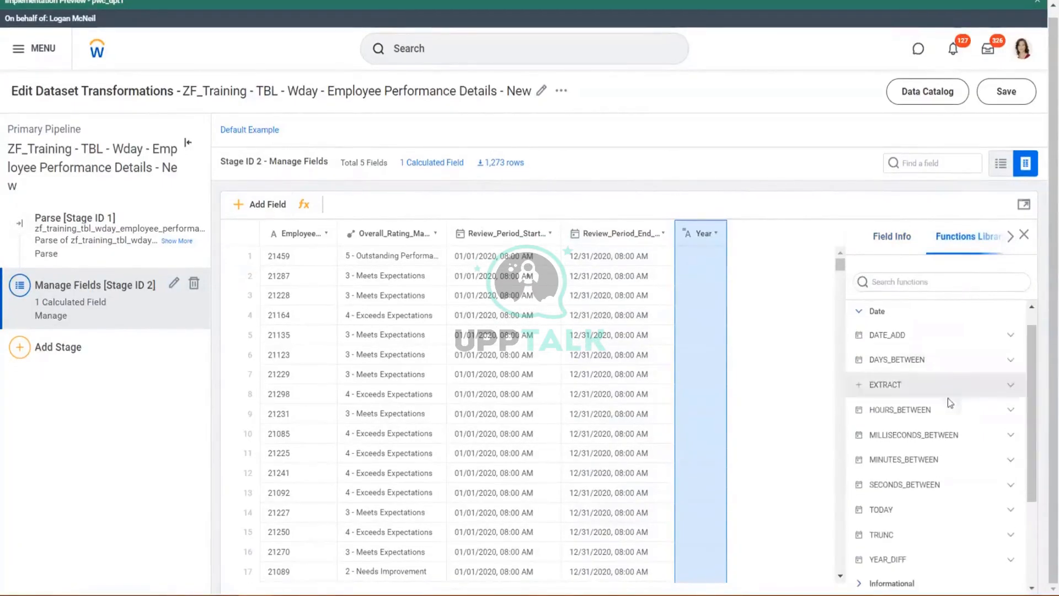
{"action": "left_click", "coordinate": [1010, 384]}
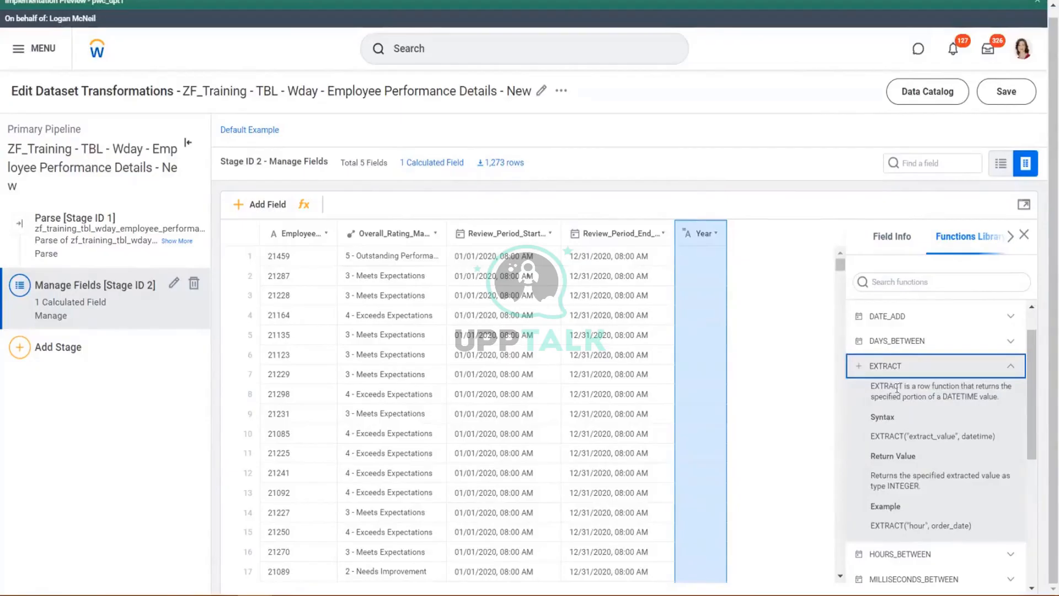
{"action": "left_click_drag", "start_coordinate": [897, 388], "coordinate": [972, 396]}
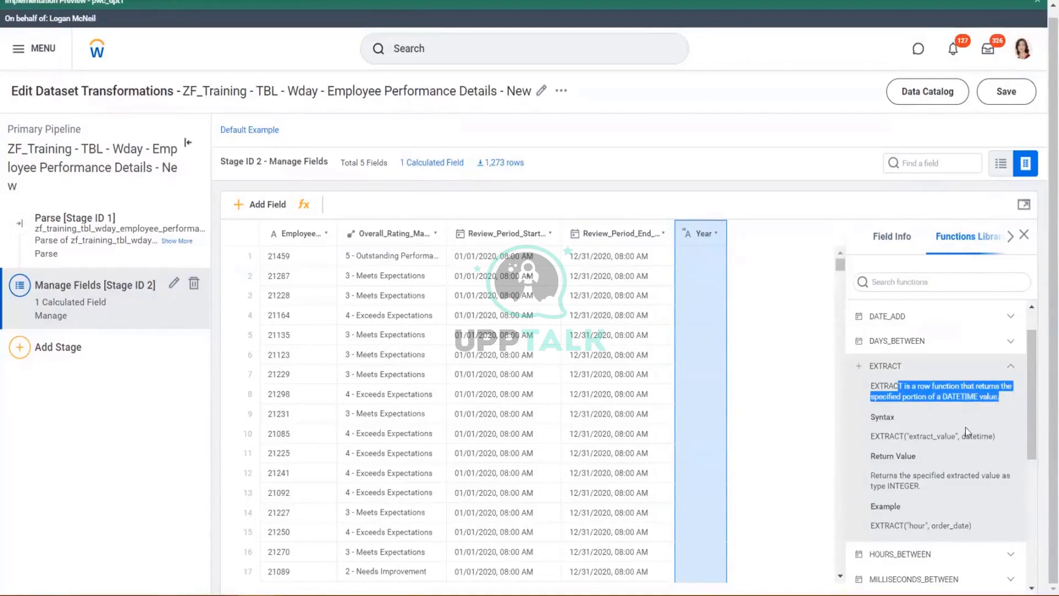
{"action": "scroll", "coordinate": [955, 439], "scroll_direction": "down", "scroll_amount": 2}
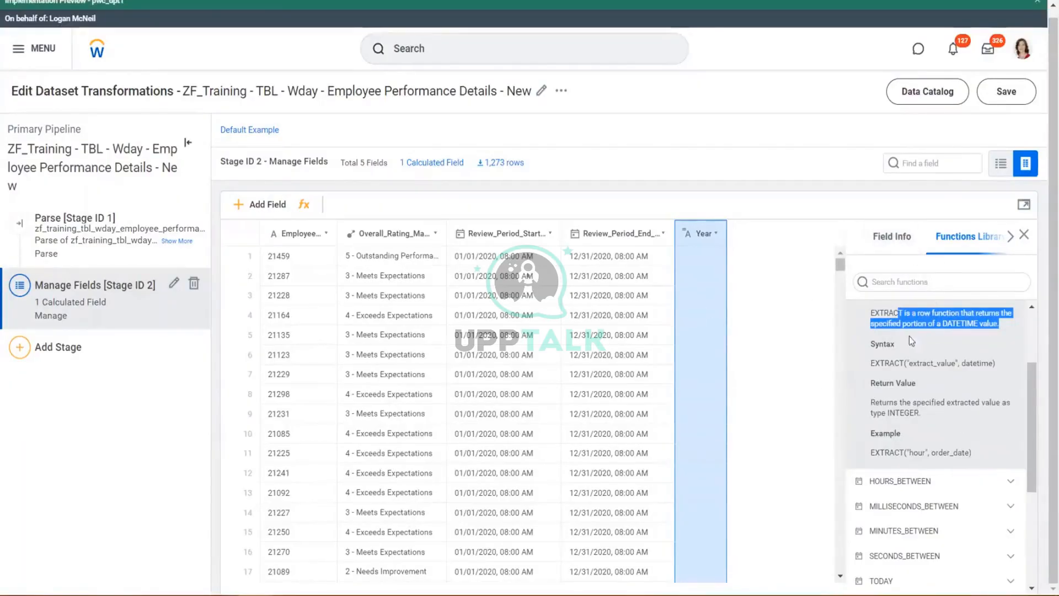
{"action": "scroll", "coordinate": [914, 381], "scroll_direction": "up", "scroll_amount": 1}
{"action": "scroll", "coordinate": [915, 380], "scroll_direction": "up", "scroll_amount": 1}
{"action": "left_click", "coordinate": [859, 368]}
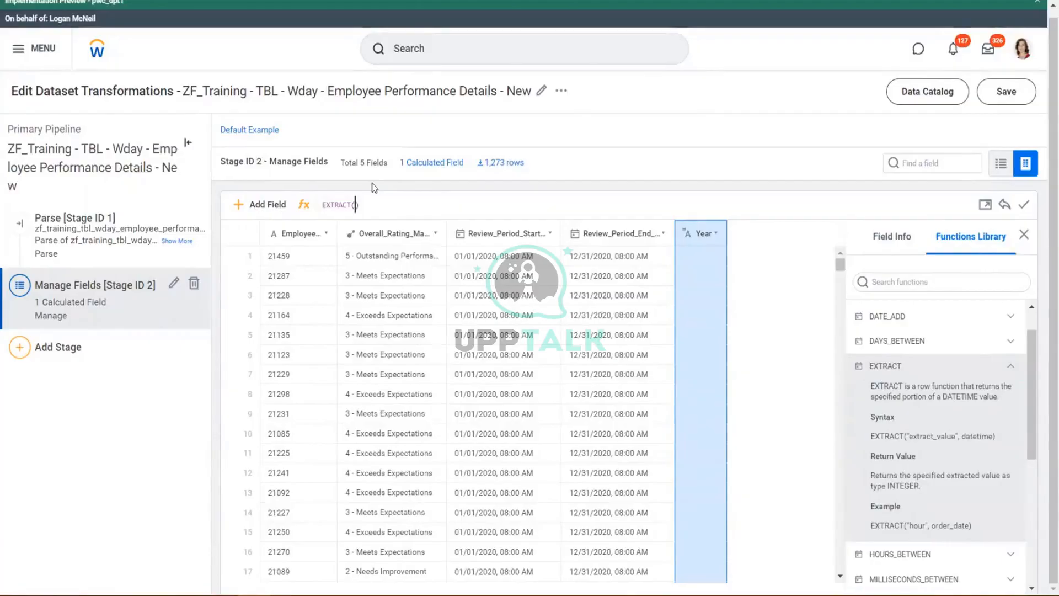
{"action": "type", "text": "\"year"}
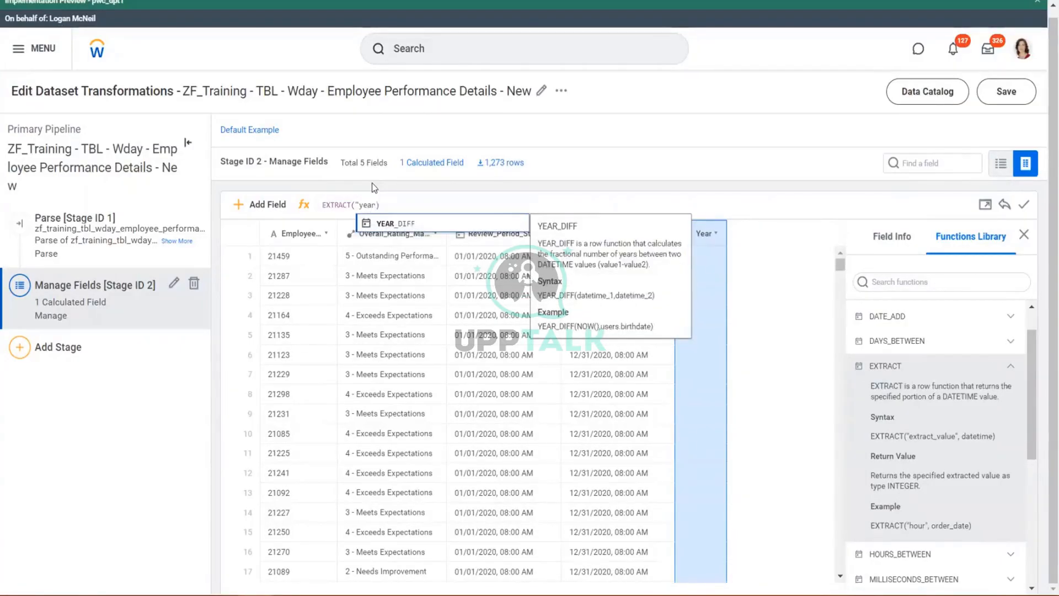
{"action": "type", "text": "\""}
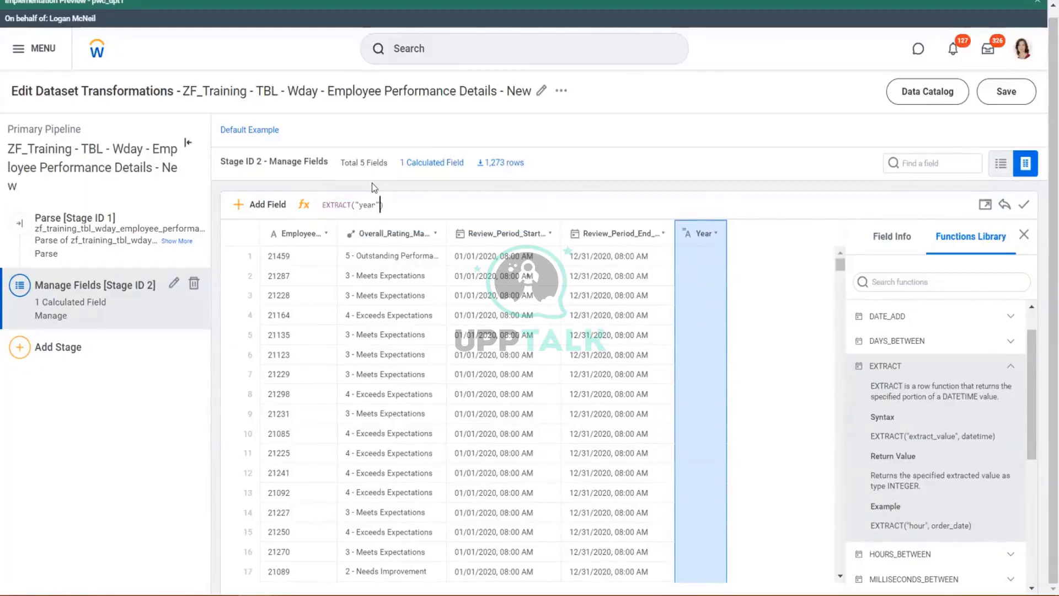
{"action": "type", "text": ",["}
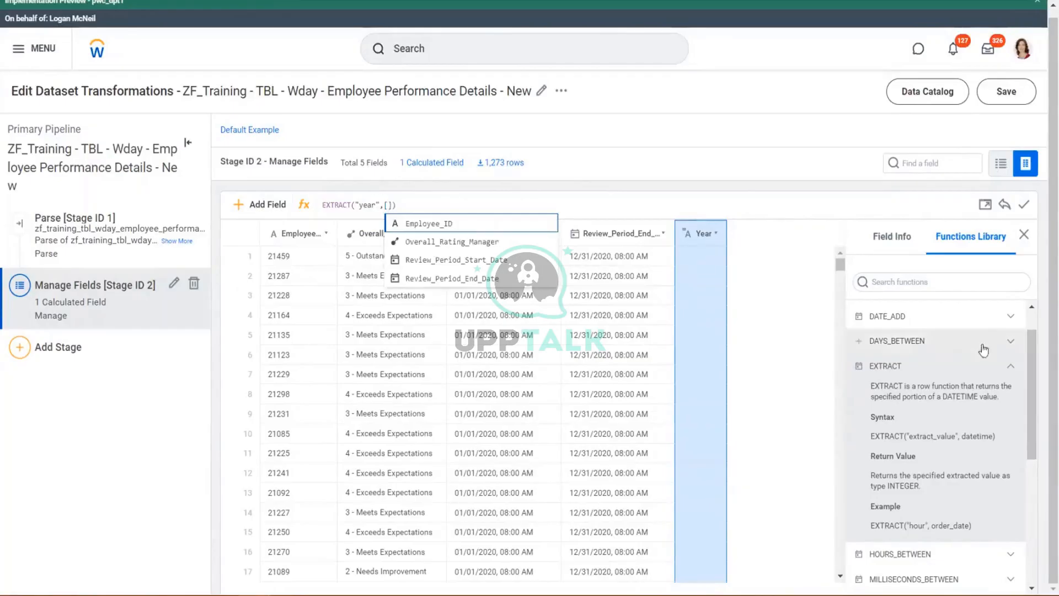
{"action": "left_click", "coordinate": [640, 270]}
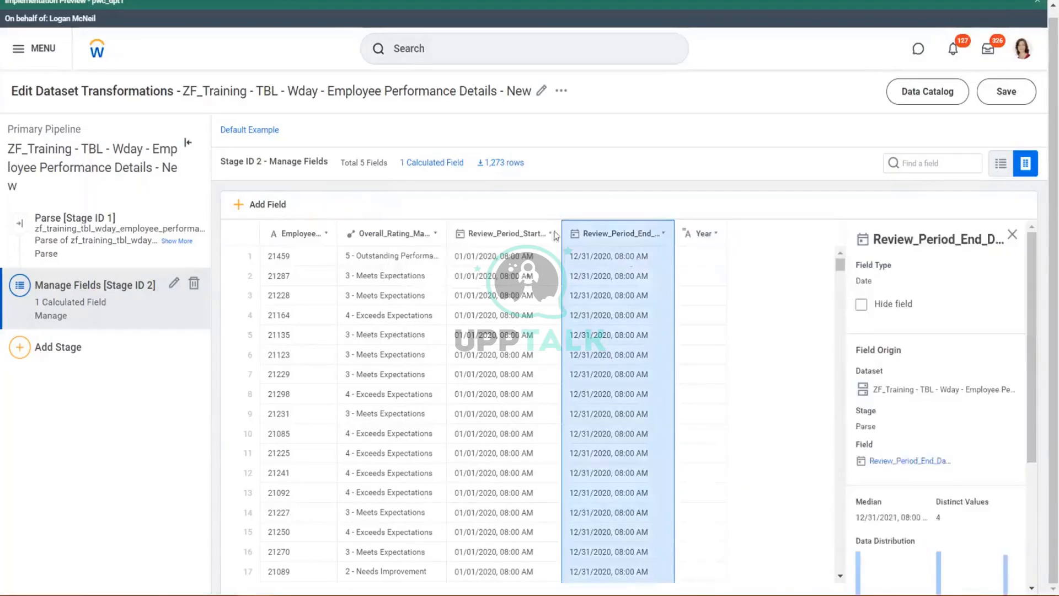
Insert the EXTRACT date function from the functions library into the Year field's expression
{"action": "left_click", "coordinate": [703, 263]}
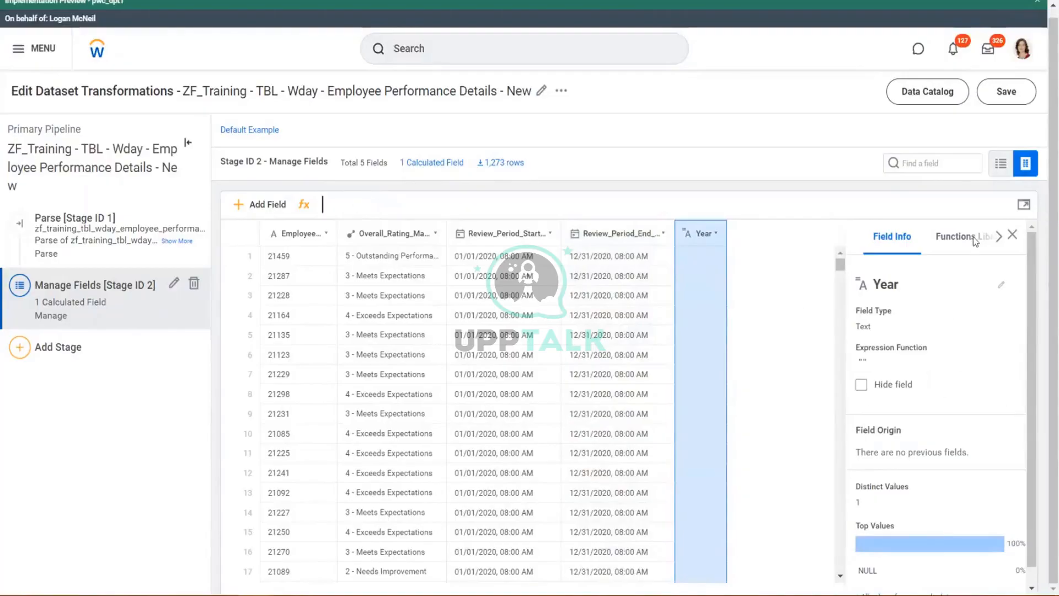
{"action": "left_click", "coordinate": [955, 236]}
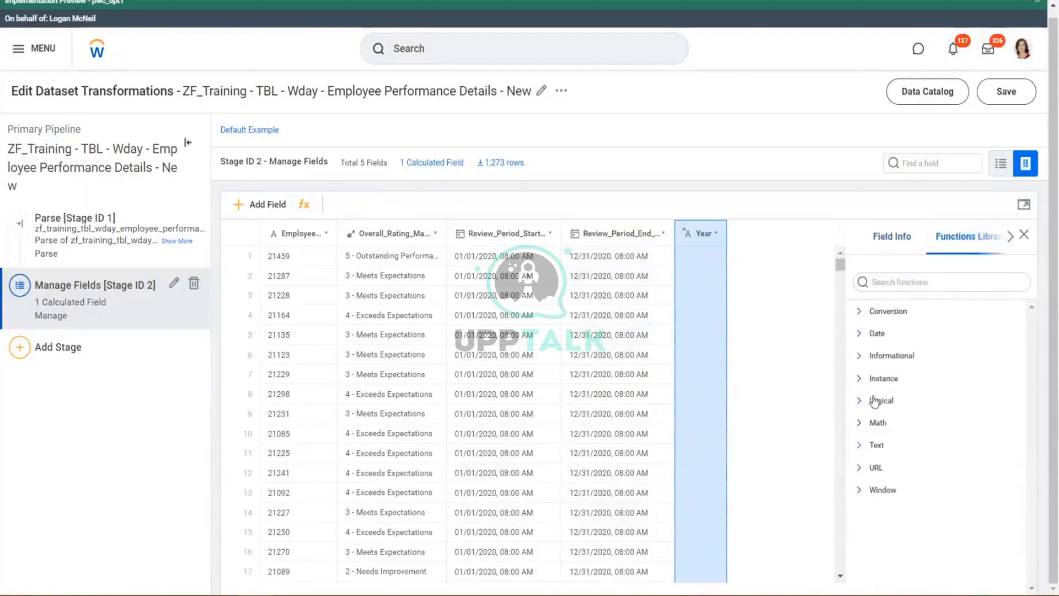
{"action": "left_click", "coordinate": [864, 333]}
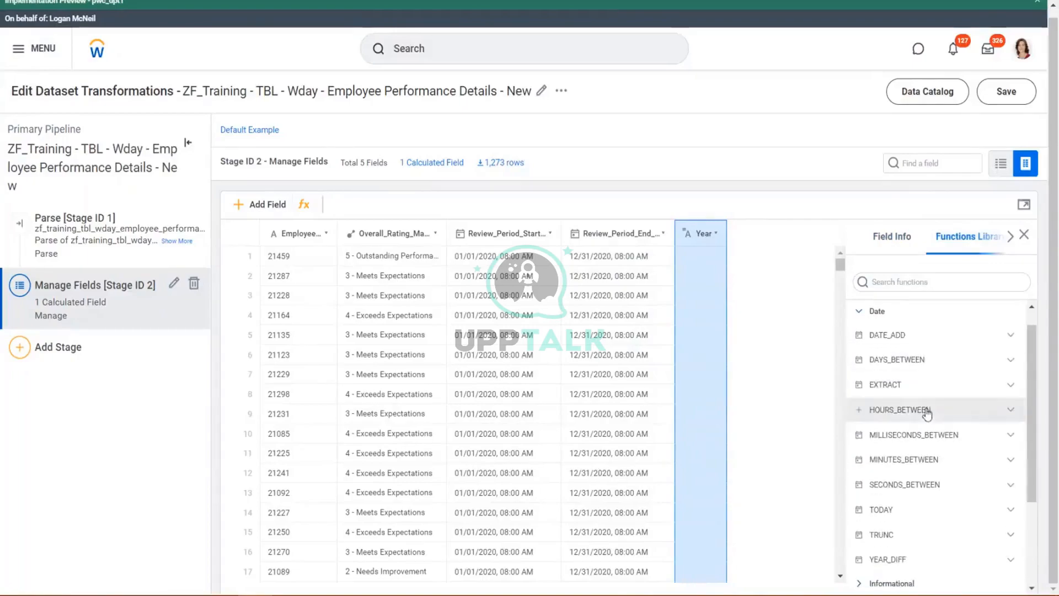
{"action": "left_click", "coordinate": [861, 386]}
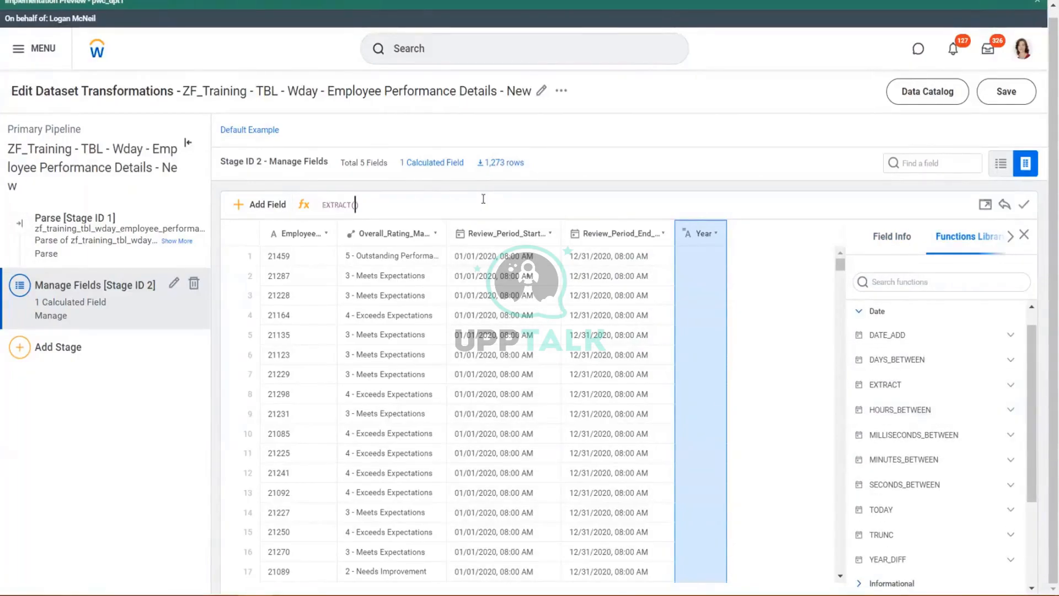
Fill in the Year expression as EXTRACT("year"/[Review_Period_End_Date]) and apply it
{"action": "type", "text": "\"year"}
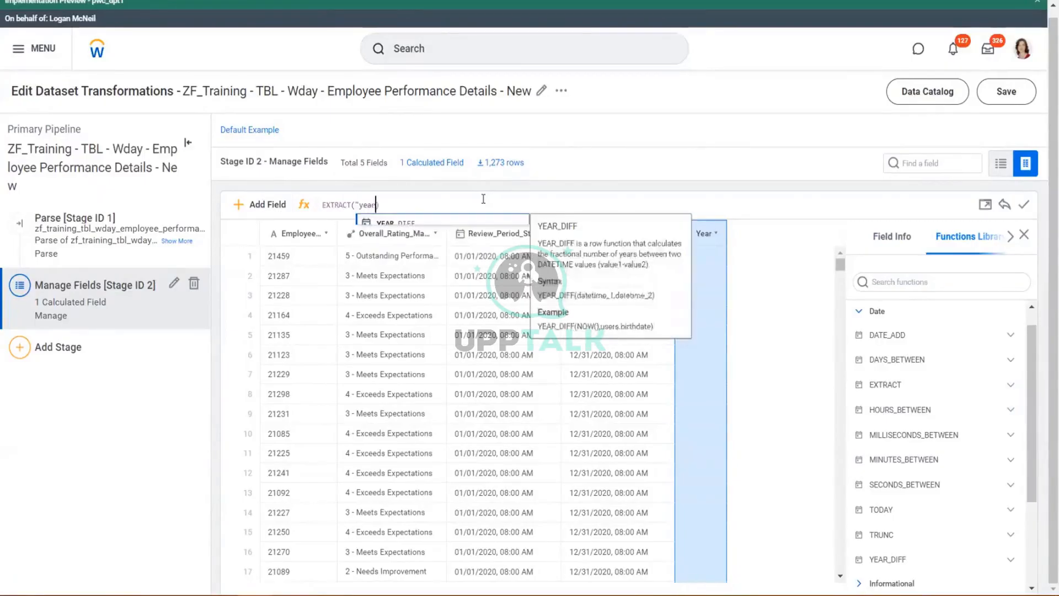
{"action": "type", "text": "\""}
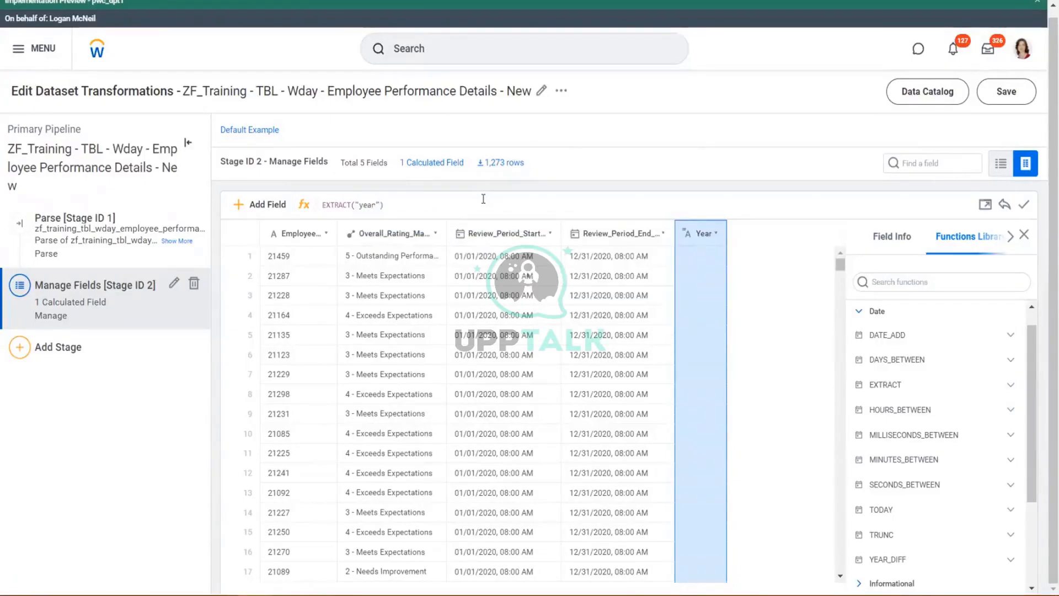
{"action": "type", "text": "/["}
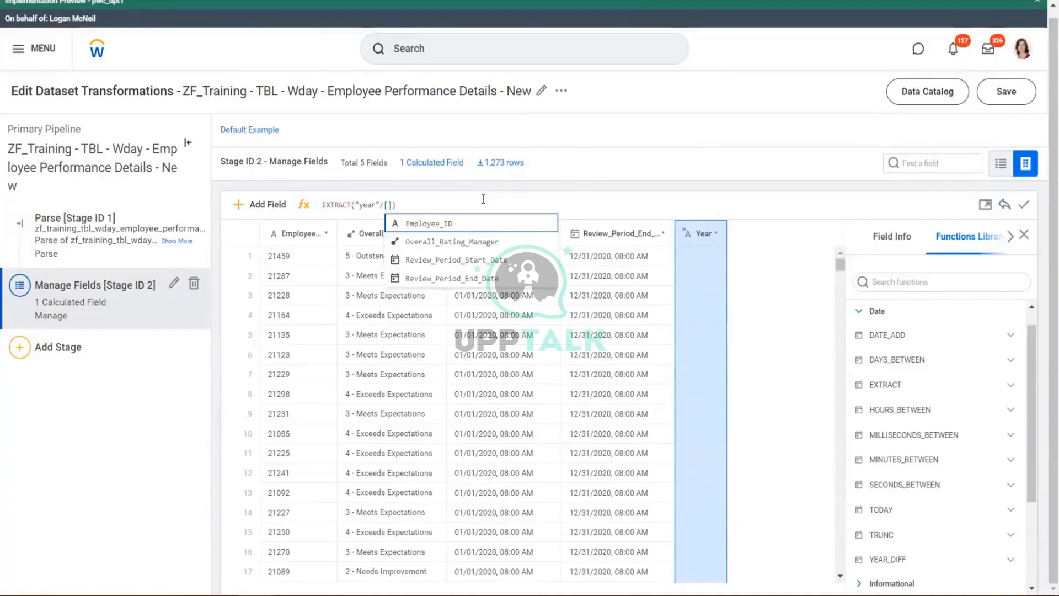
{"action": "key", "text": "Down"}
{"action": "key", "text": "Down"}
{"action": "key", "text": "Down"}
{"action": "key", "text": "Return"}
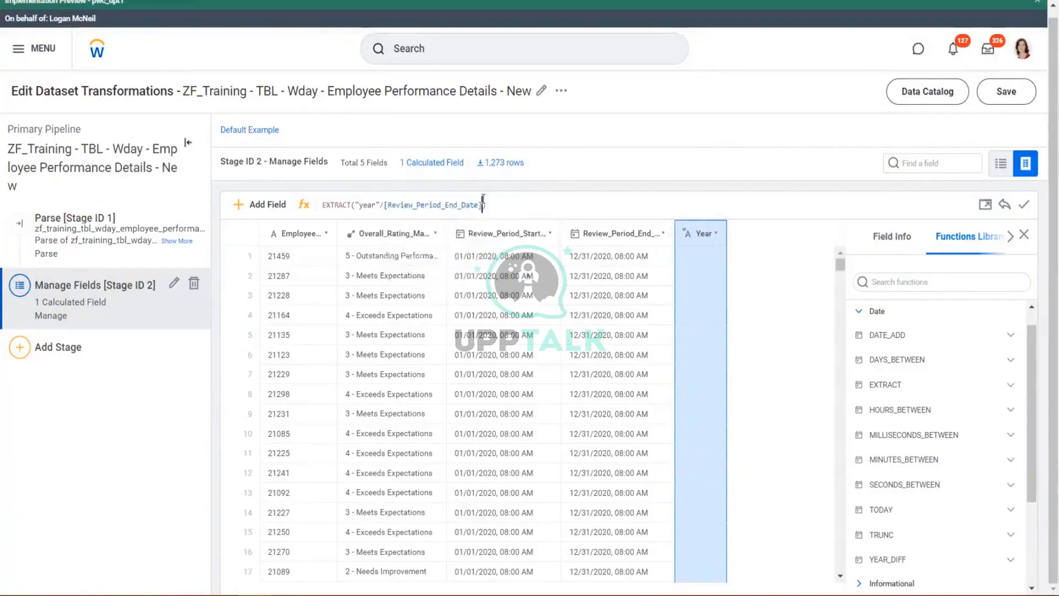
{"action": "left_click", "coordinate": [1021, 209]}
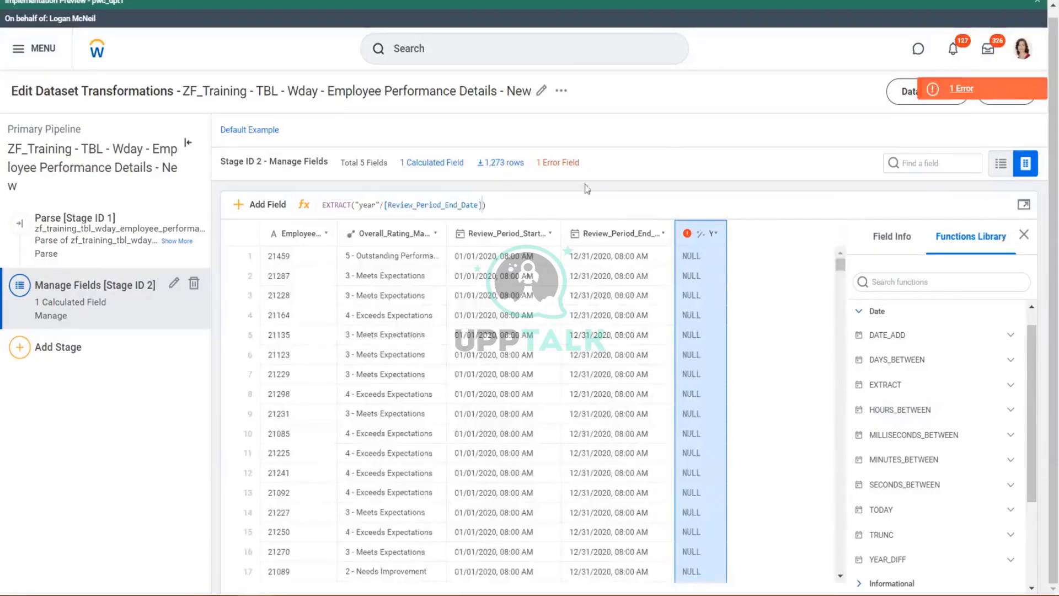
Replace the slash with a comma so Year's expression reads EXTRACT("year",[Review_Period_End_Date]), and apply it
{"action": "left_click", "coordinate": [385, 205]}
{"action": "key", "text": "BackSpace"}
{"action": "type", "text": ","}
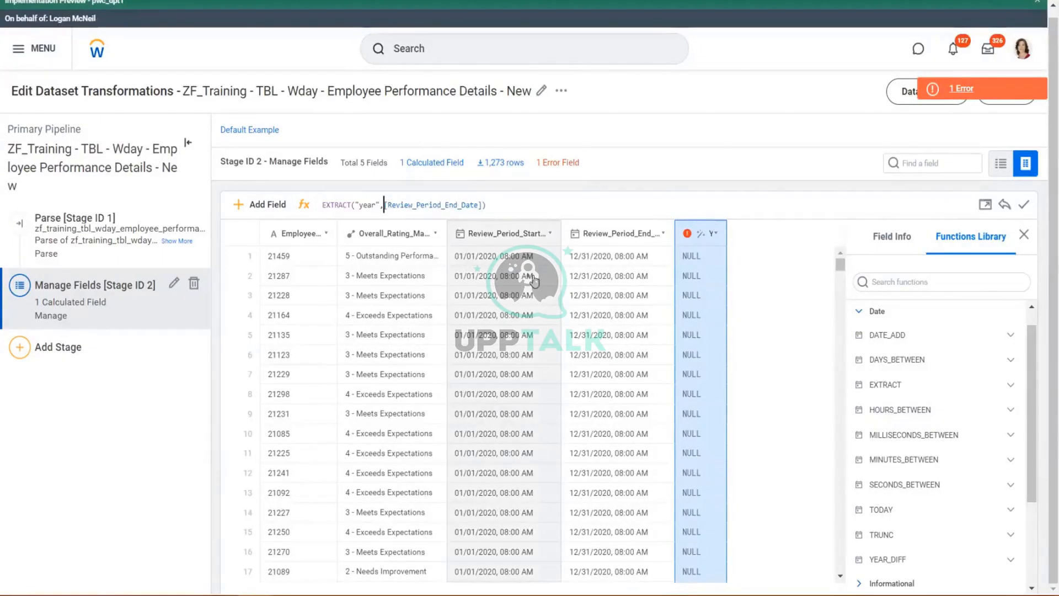
{"action": "left_click", "coordinate": [1024, 205]}
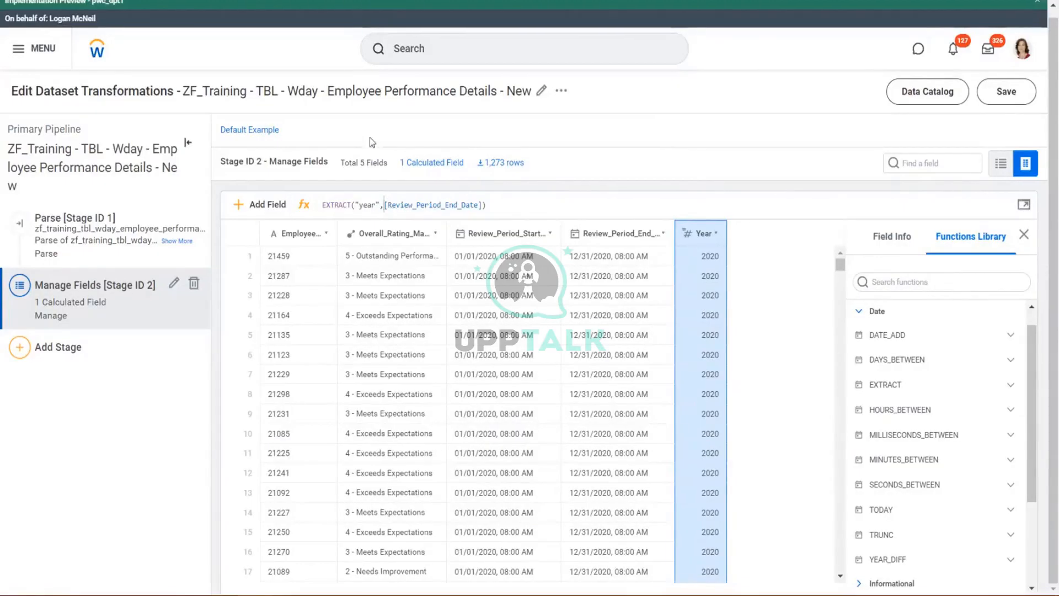
Try a slash instead of the comma in Year's expression, apply it and read the field's error
{"action": "left_click", "coordinate": [383, 207]}
{"action": "left_click", "coordinate": [1024, 205]}
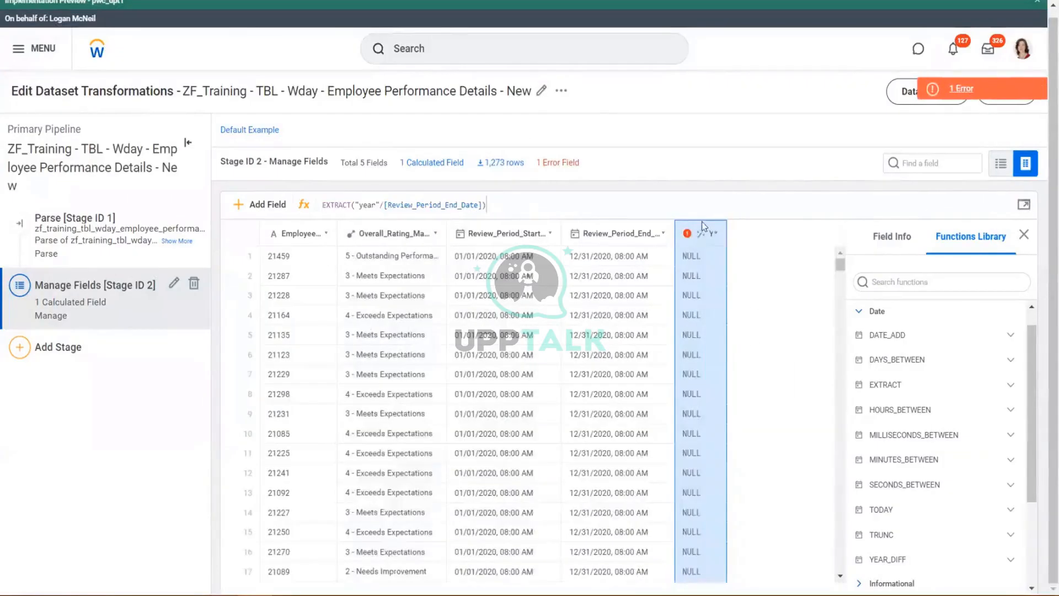
{"action": "mouse_move", "coordinate": [687, 237]}
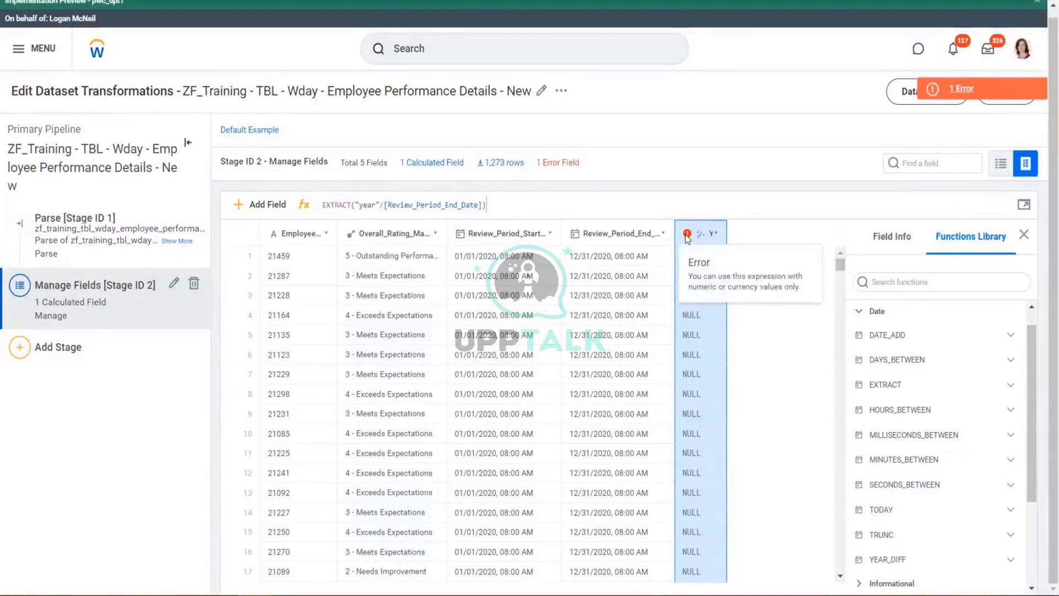
Change the separator in Year's expression back to a comma and apply EXTRACT("year",[Review_Period_End_Date])
{"action": "left_click", "coordinate": [383, 204]}
{"action": "key", "text": "BackSpace"}
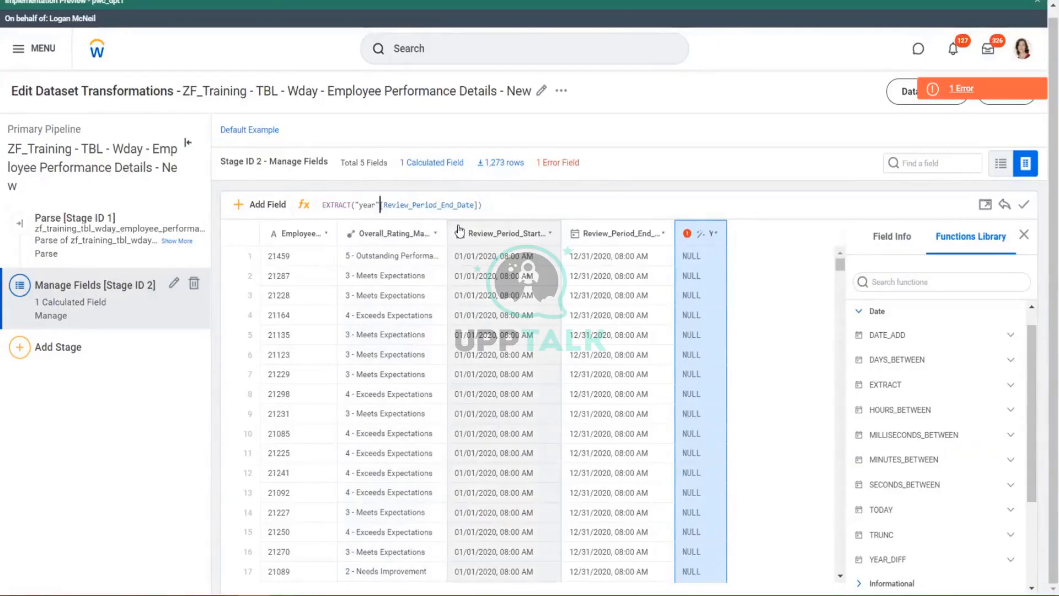
{"action": "type", "text": ","}
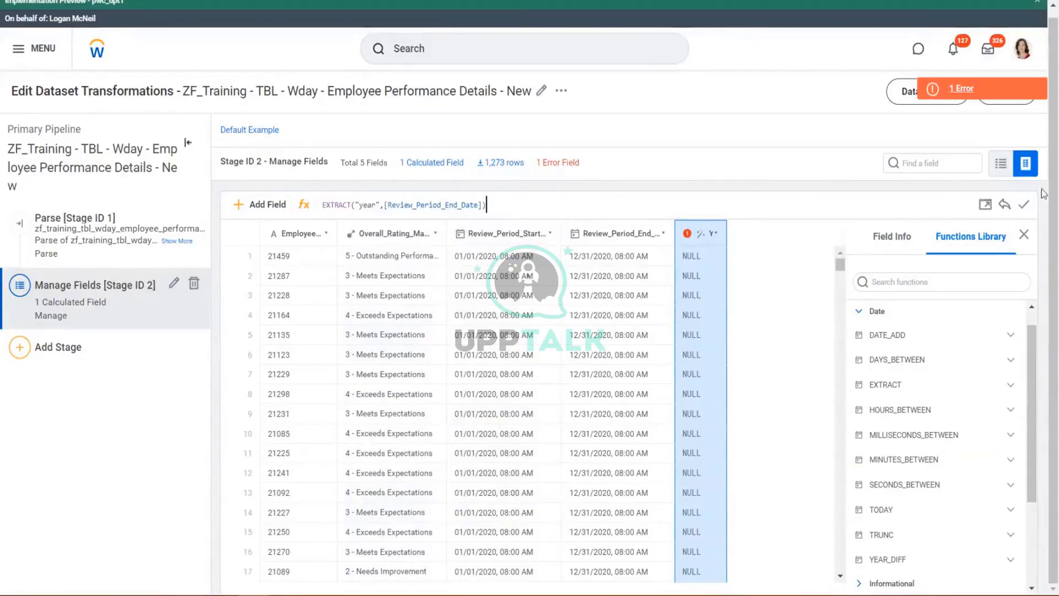
{"action": "left_click", "coordinate": [1023, 204]}
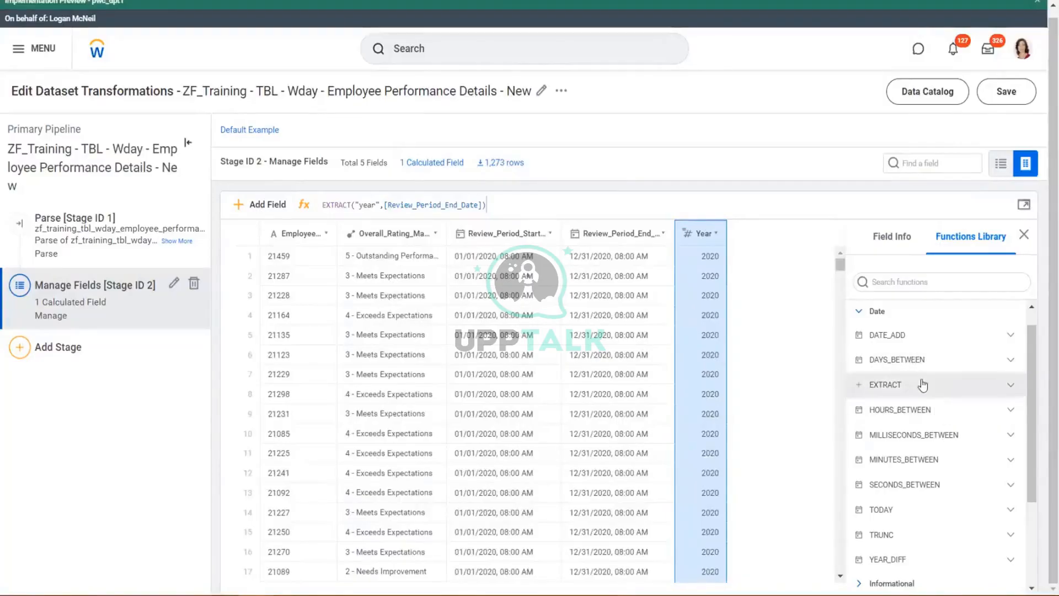
Widen the Year column and compare the Year field's type in the performance dataset and the employee details dataset
{"action": "scroll", "coordinate": [922, 385], "scroll_direction": "down", "scroll_amount": 1}
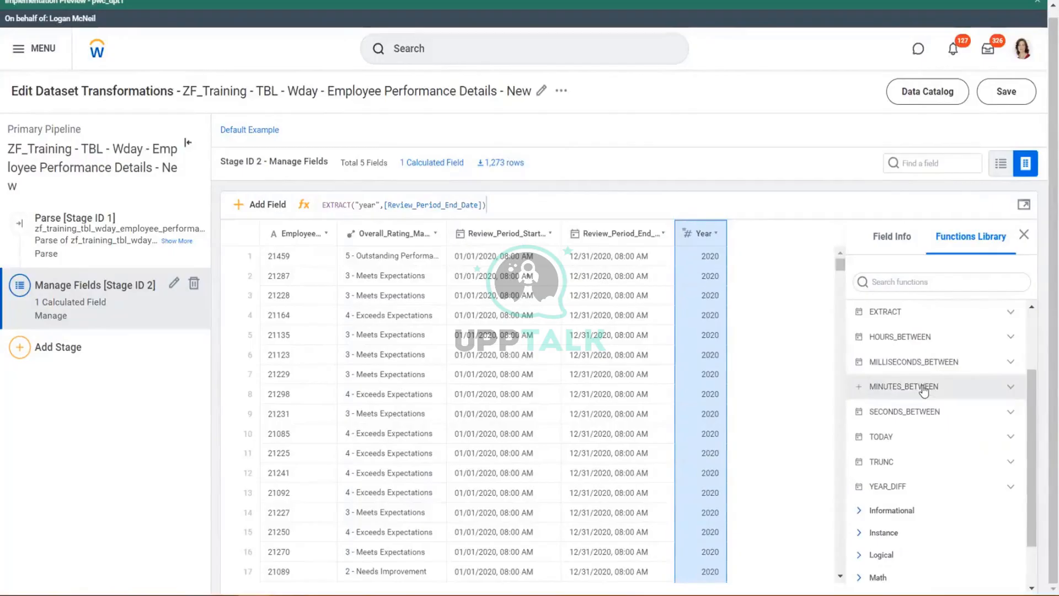
{"action": "scroll", "coordinate": [924, 389], "scroll_direction": "up", "scroll_amount": 3}
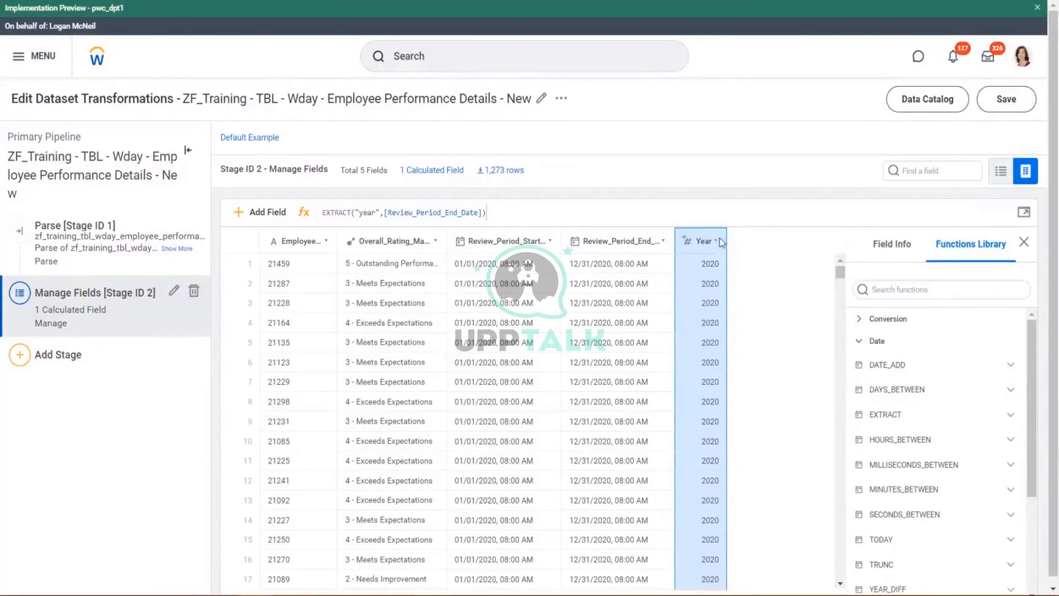
{"action": "left_click_drag", "start_coordinate": [735, 241], "coordinate": [747, 246]}
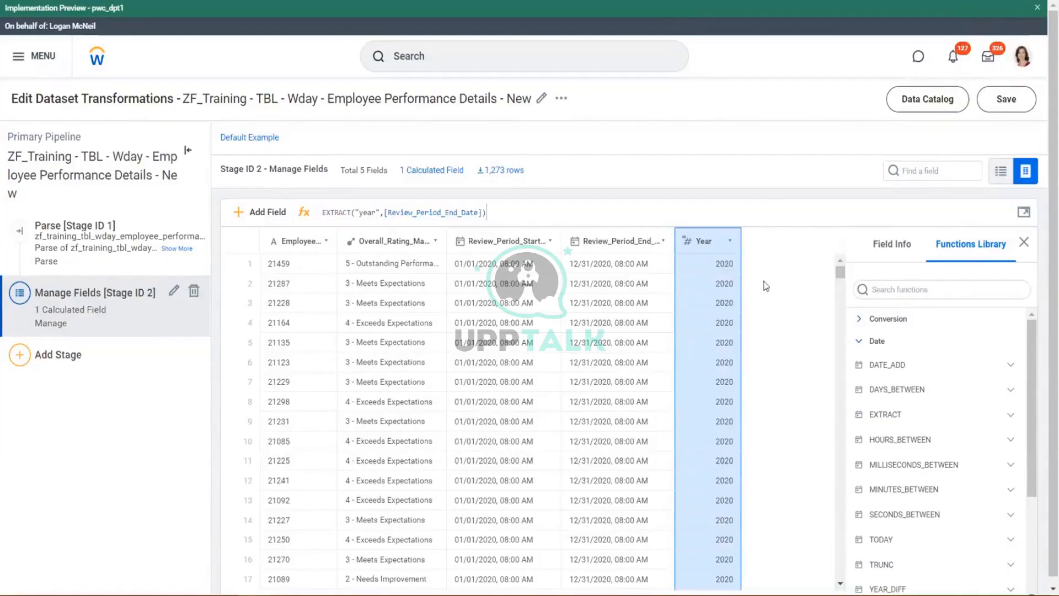
{"action": "left_click", "coordinate": [902, 252]}
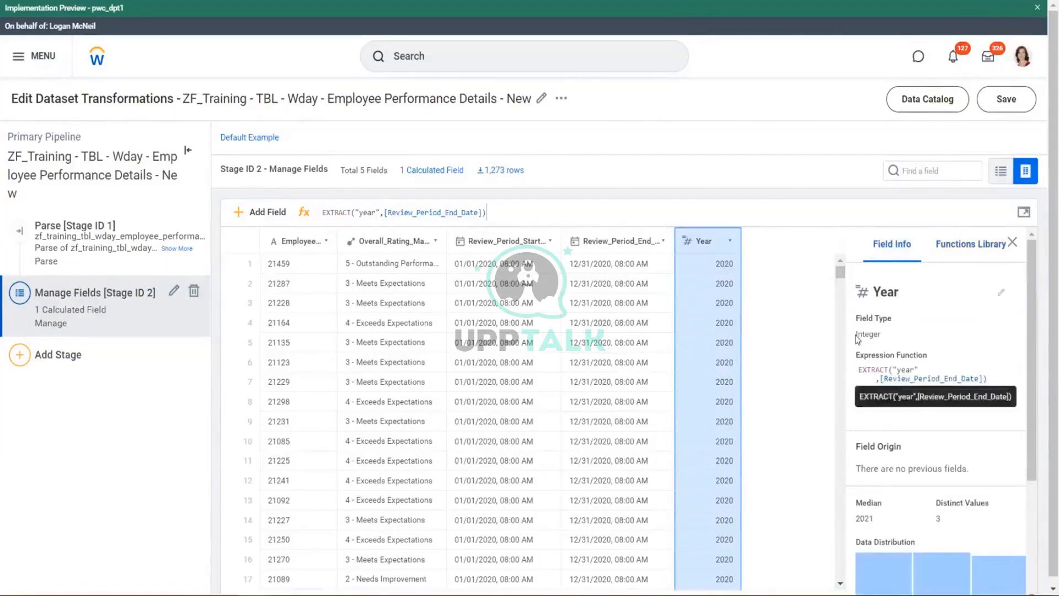
{"action": "left_click_drag", "start_coordinate": [856, 336], "coordinate": [878, 336]}
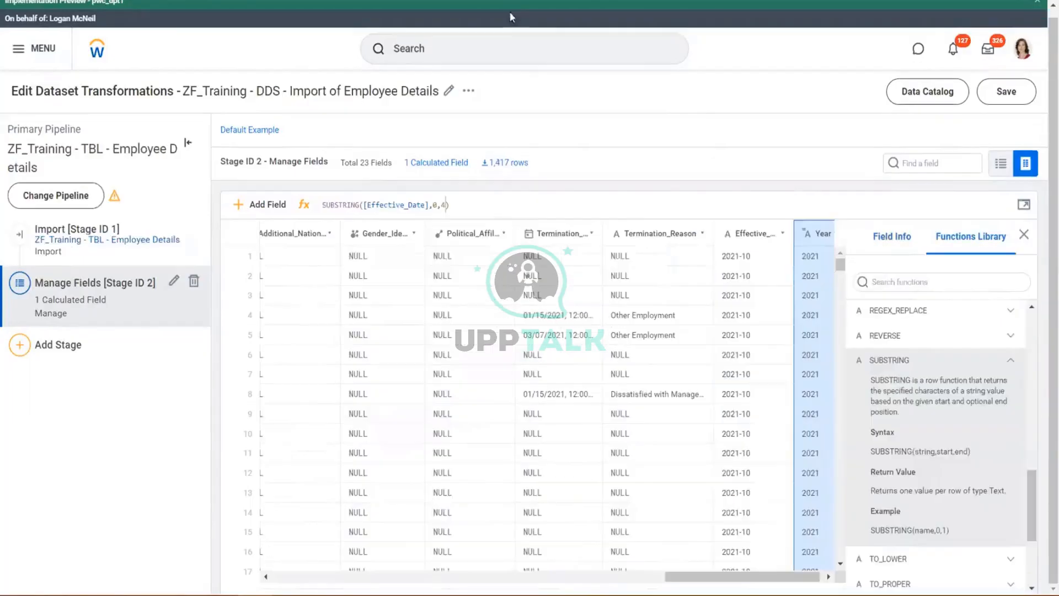
{"action": "left_click", "coordinate": [892, 236]}
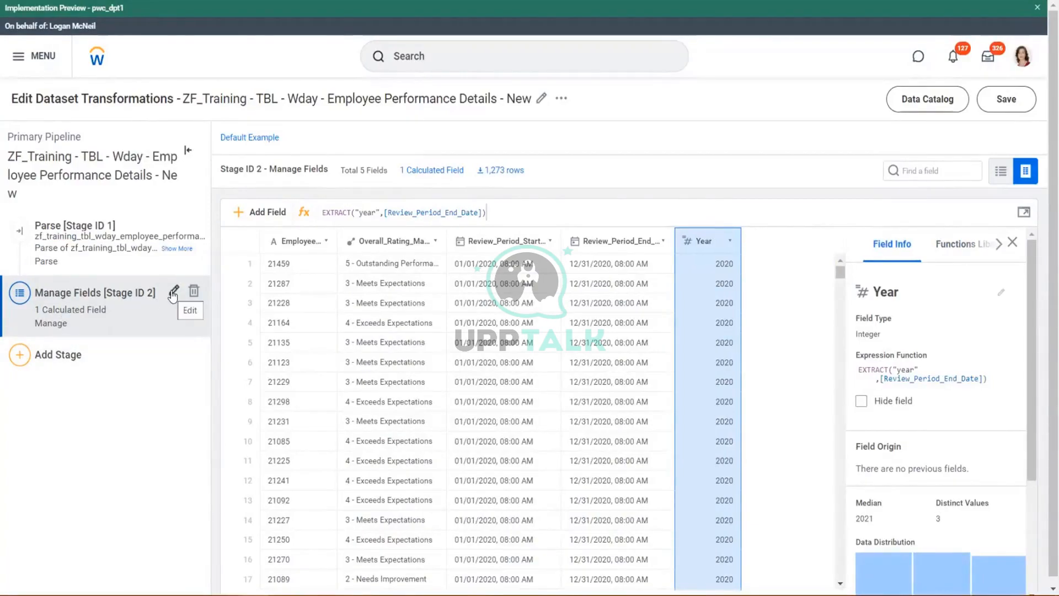
Review the input fields listed in the performance dataset's existing Manage Fields stage and leave it without changes
{"action": "left_click", "coordinate": [173, 293]}
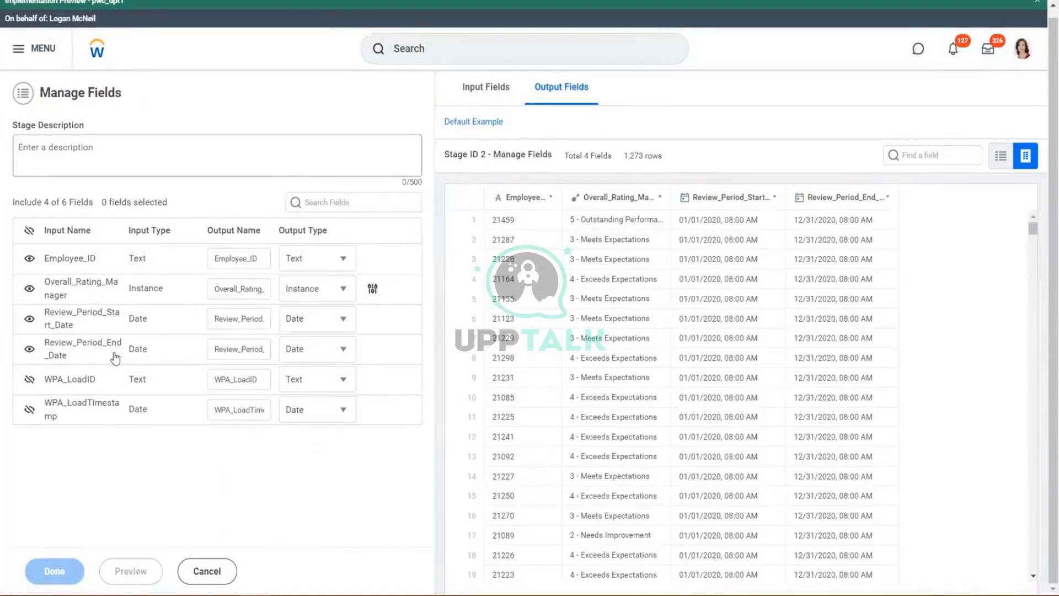
{"action": "left_click", "coordinate": [207, 571]}
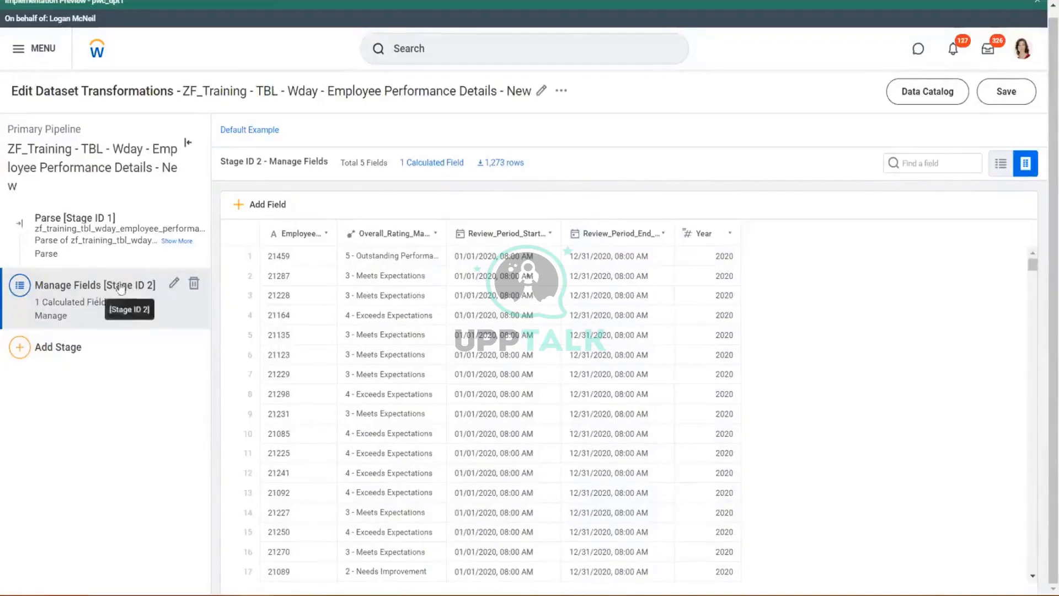
{"action": "left_click_drag", "start_coordinate": [35, 288], "coordinate": [101, 289]}
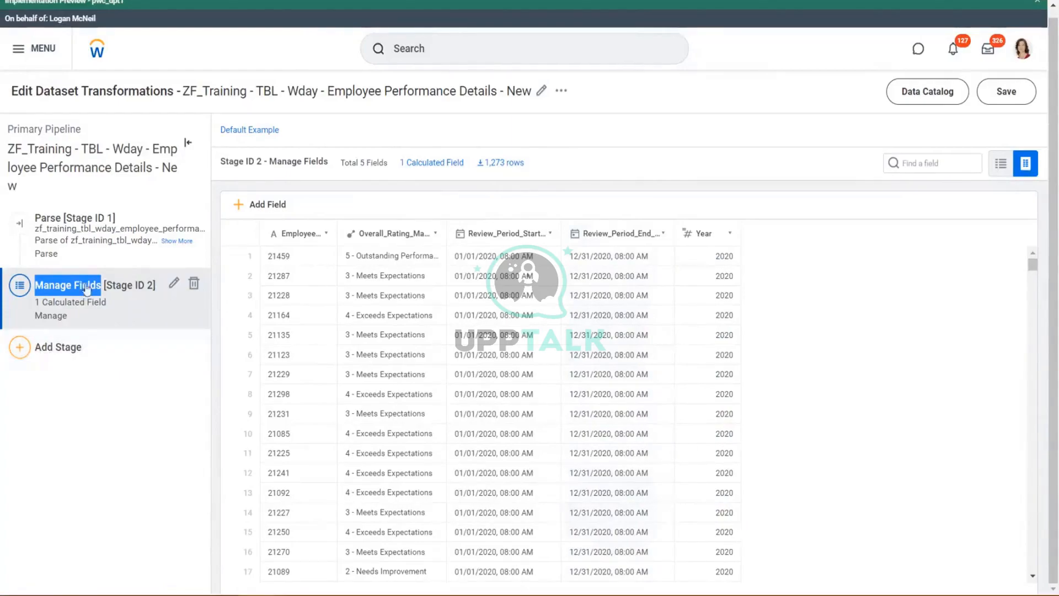
{"action": "left_click", "coordinate": [172, 284]}
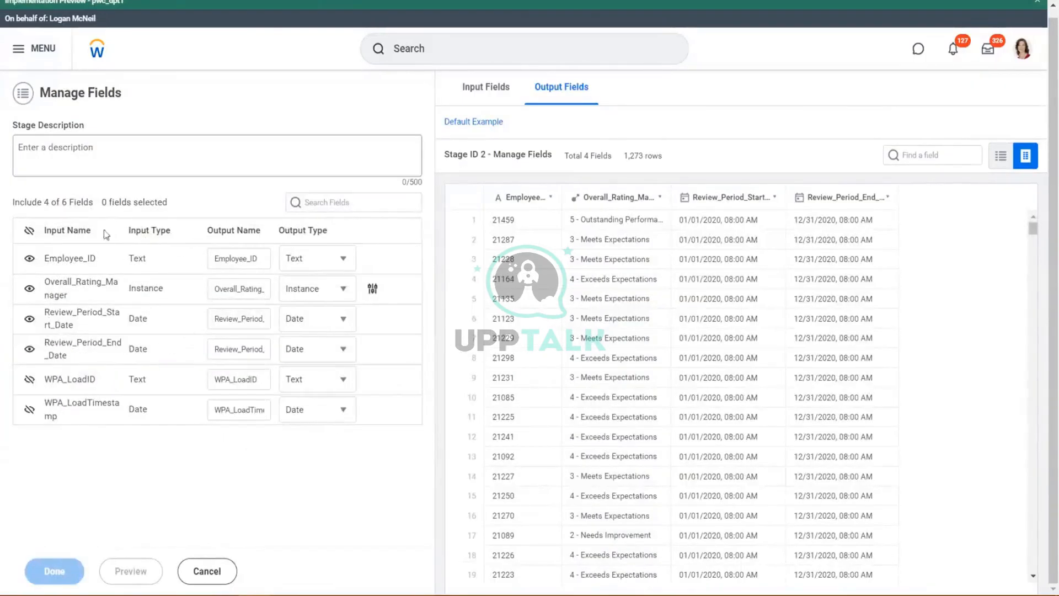
{"action": "left_click", "coordinate": [206, 571]}
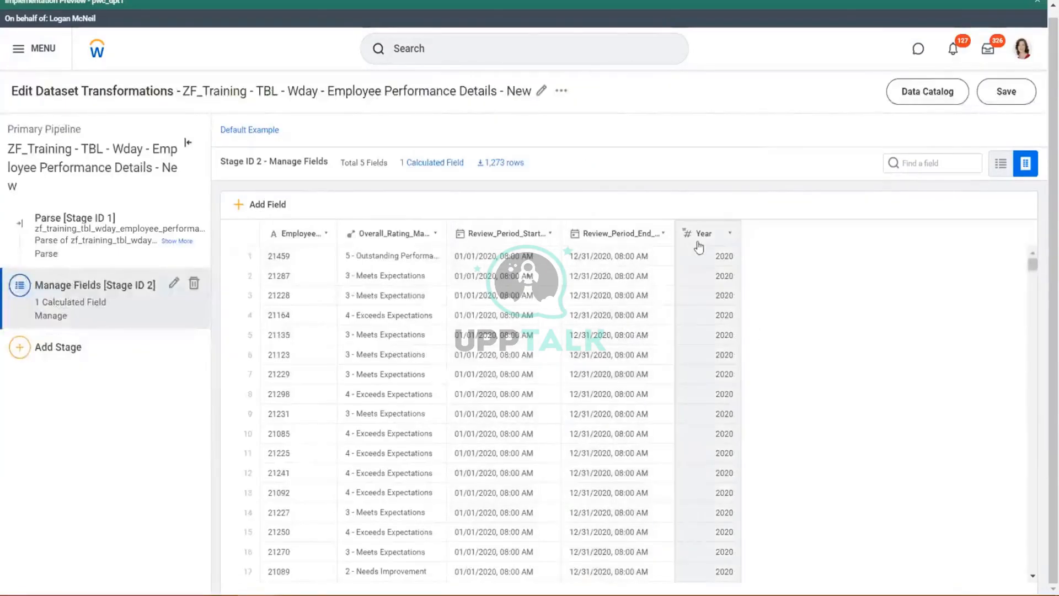
Add a second Manage Fields stage to the performance dataset and set the Year field's output type to Text
{"action": "left_click", "coordinate": [22, 350]}
{"action": "left_click", "coordinate": [51, 425]}
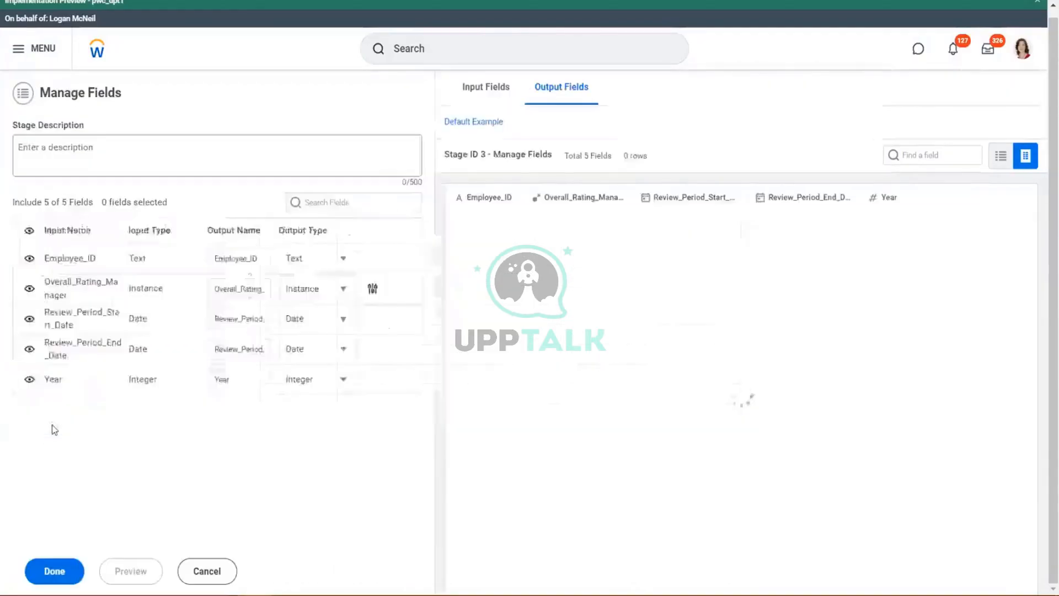
{"action": "left_click", "coordinate": [55, 382]}
{"action": "left_click", "coordinate": [344, 379]}
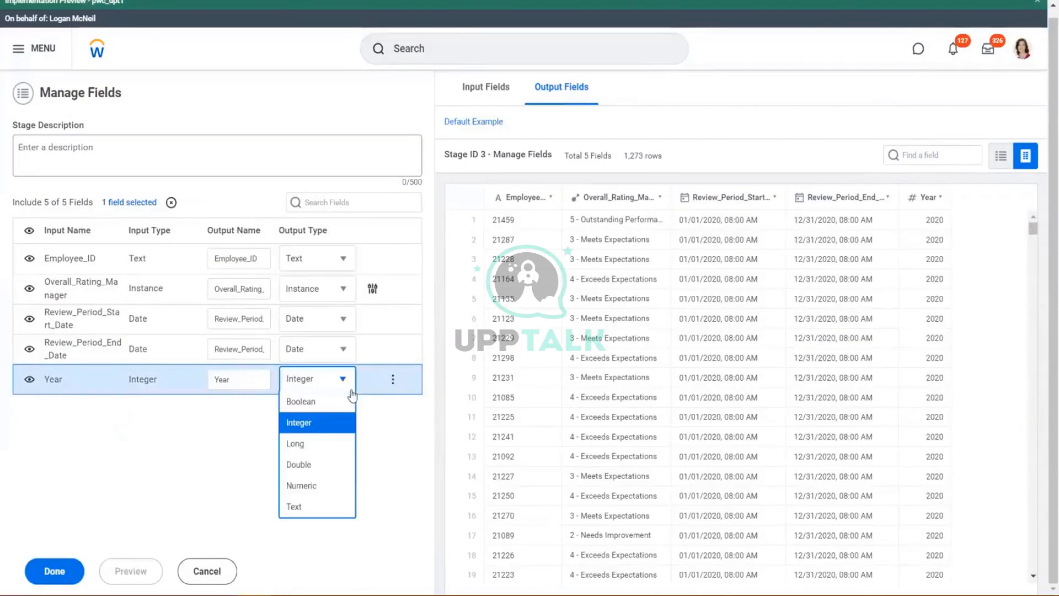
{"action": "left_click", "coordinate": [314, 506]}
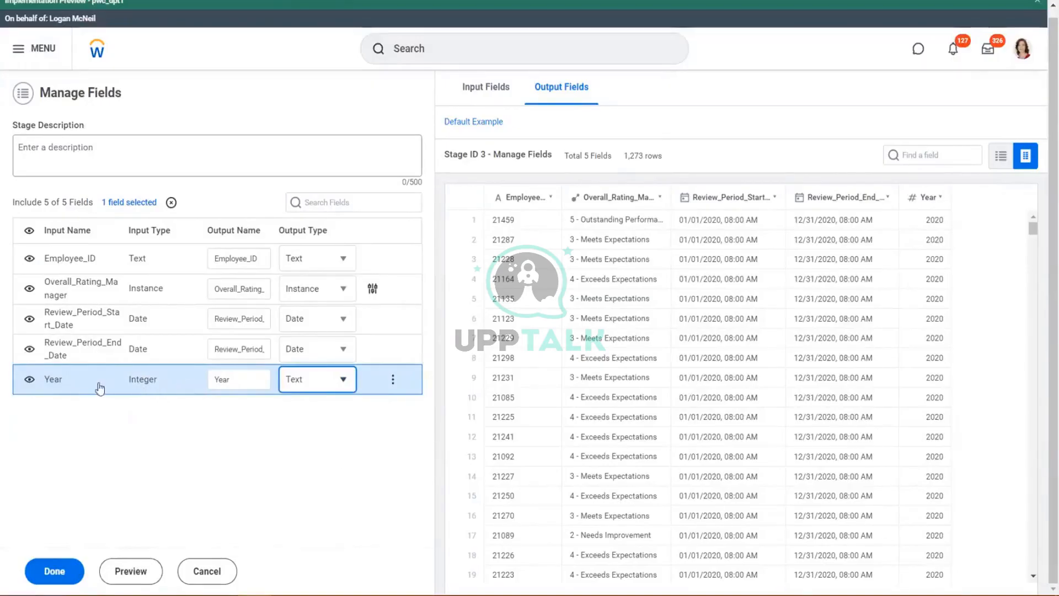
Examine the employee ID and Year columns in the ZF_Training - DDS - Import of Employee Details dataset against the performance dataset's matching fields
{"action": "left_click", "coordinate": [61, 259], "text": "ctrl"}
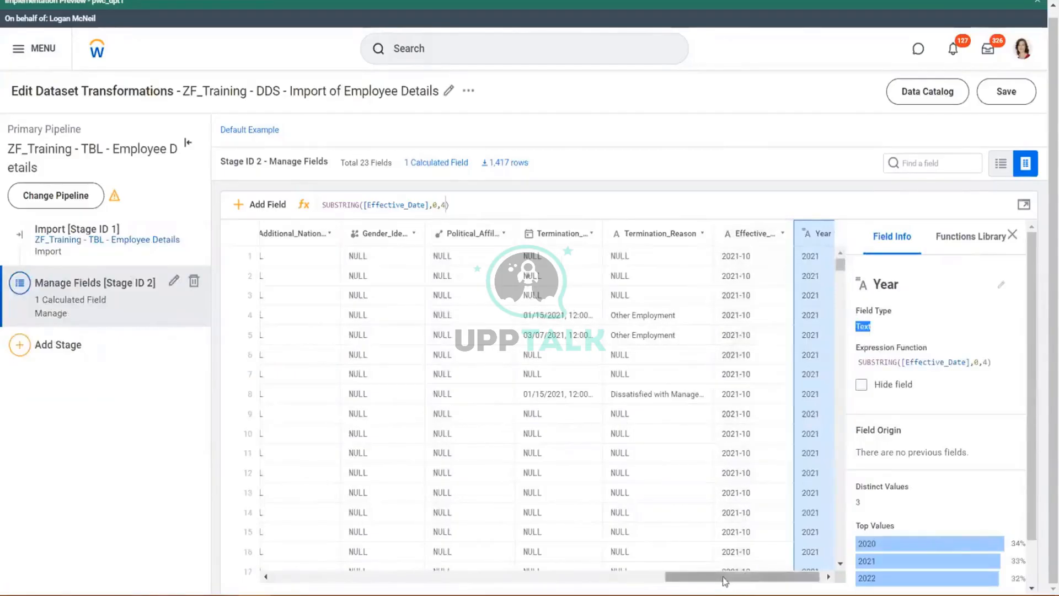
{"action": "left_click_drag", "start_coordinate": [732, 576], "coordinate": [339, 577]}
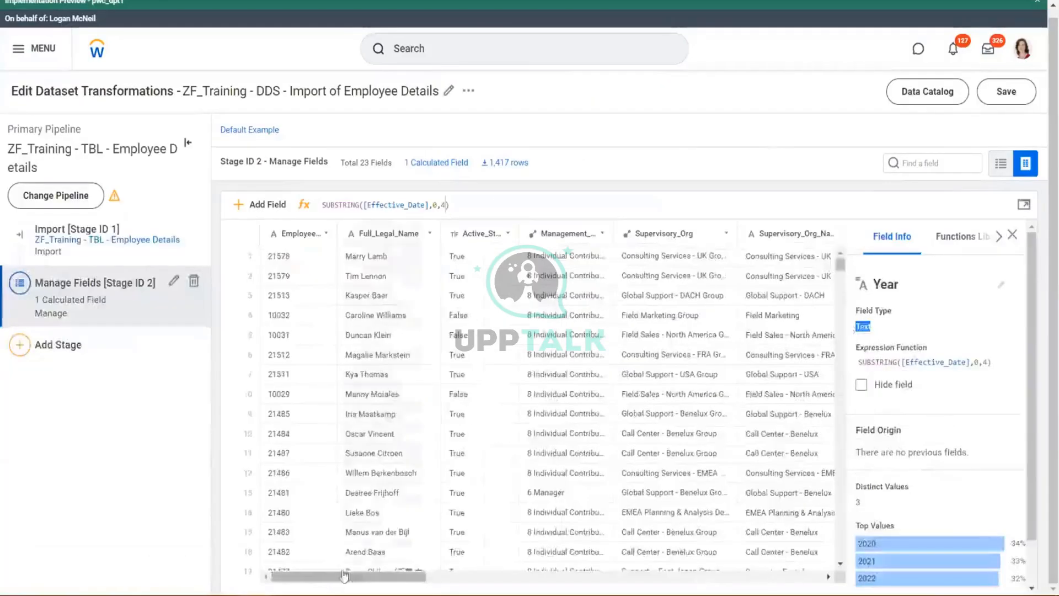
{"action": "scroll", "coordinate": [344, 569], "scroll_direction": "down", "scroll_amount": 15}
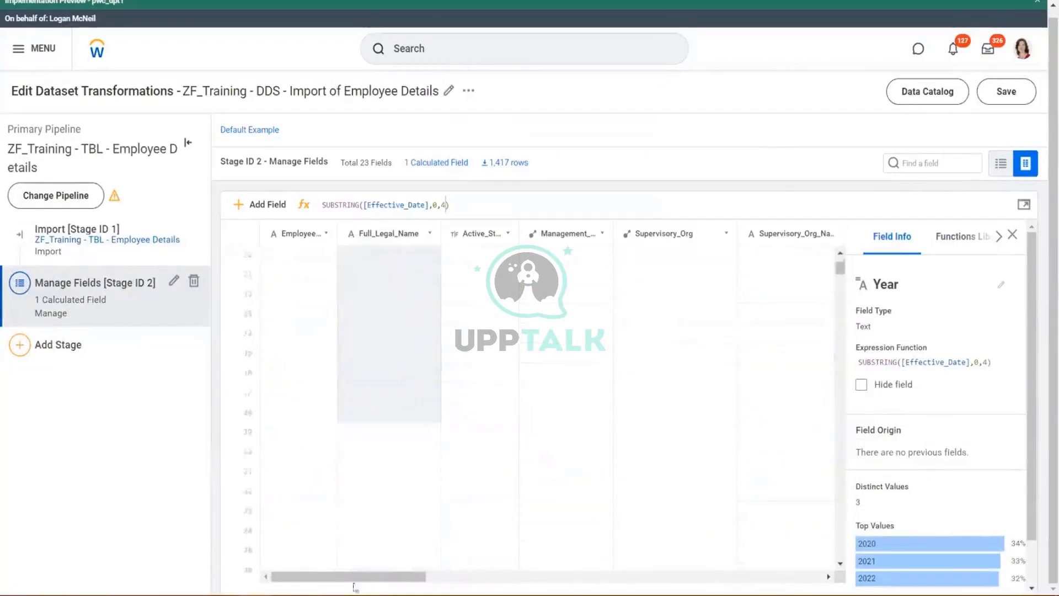
{"action": "scroll", "coordinate": [797, 268], "scroll_direction": "right", "scroll_amount": 20}
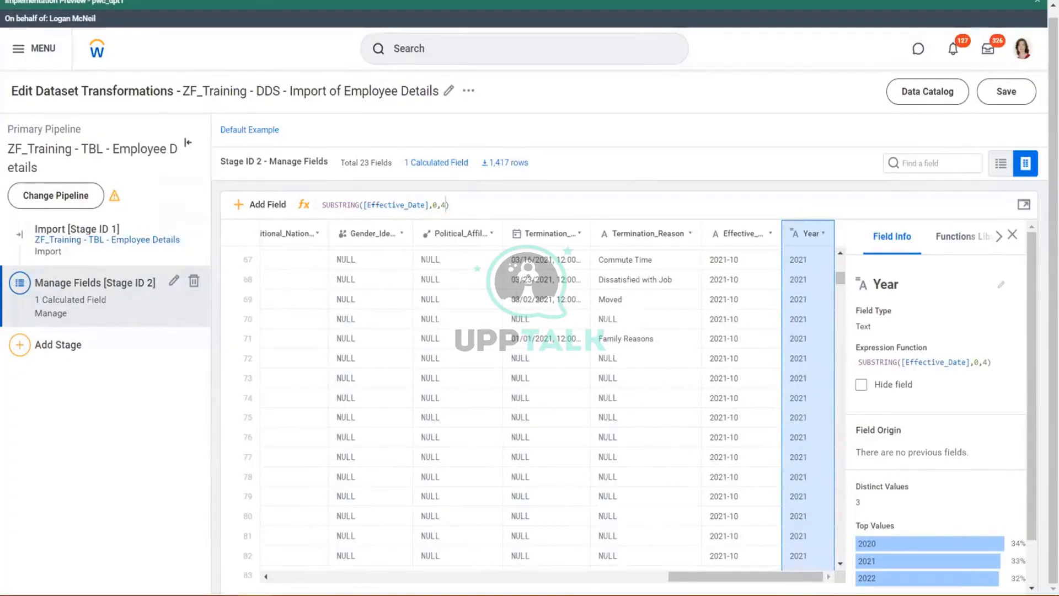
{"action": "left_click_drag", "start_coordinate": [756, 576], "coordinate": [359, 576]}
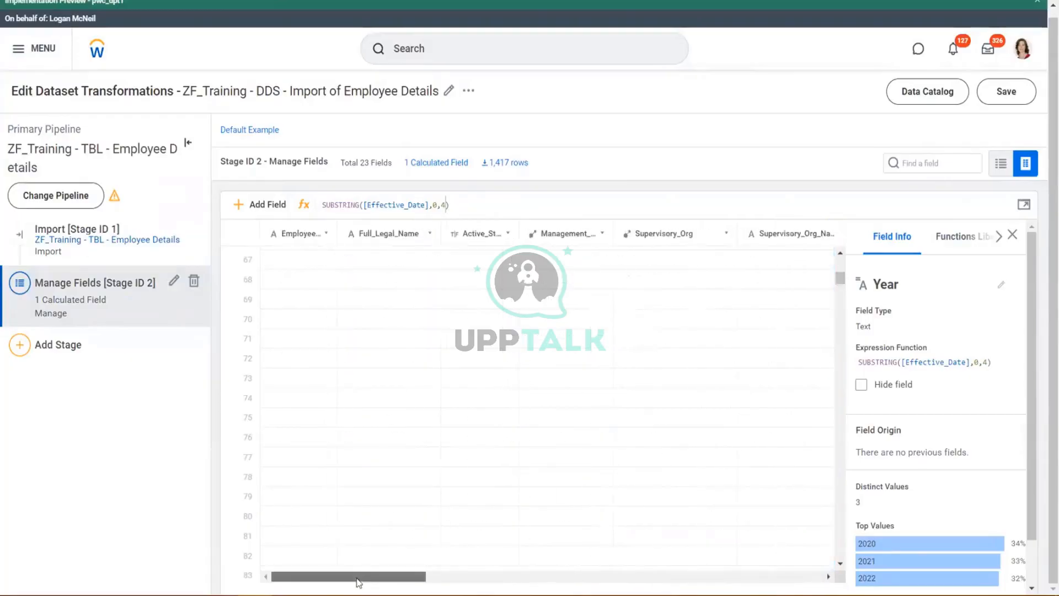
Switch to the Excel notes sheet 03.11 and enter Emp1 in C12 and Year in D12
{"action": "key", "text": "alt+Tab"}
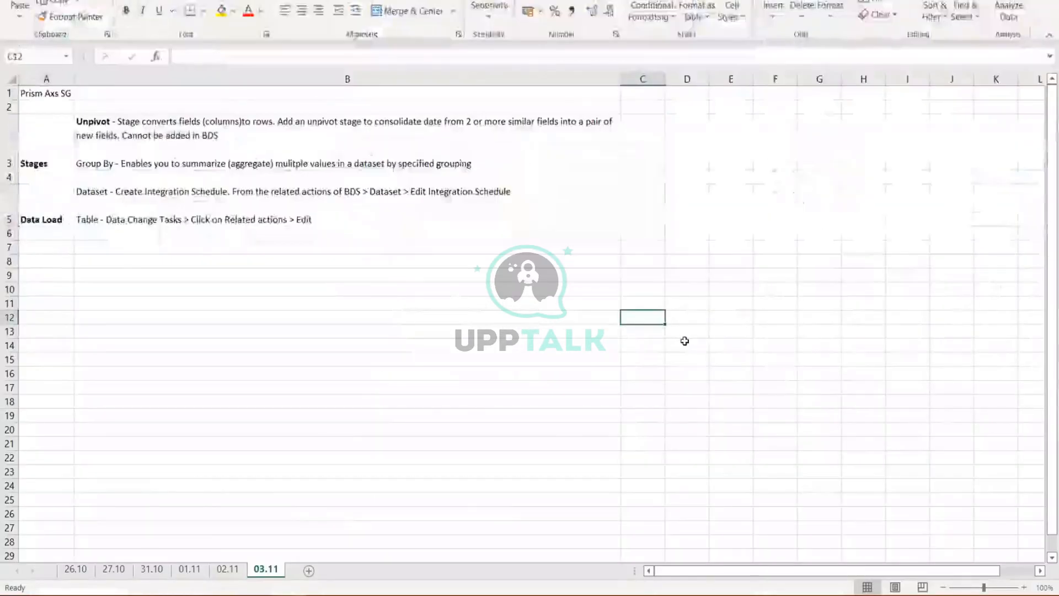
{"action": "type", "text": "Emp1"}
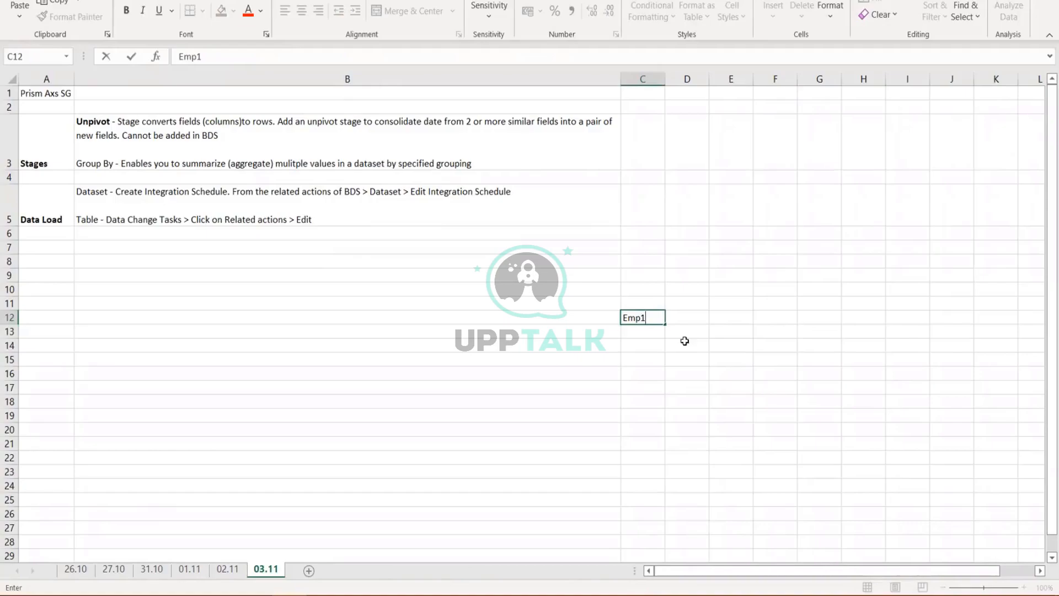
{"action": "key", "text": "Tab"}
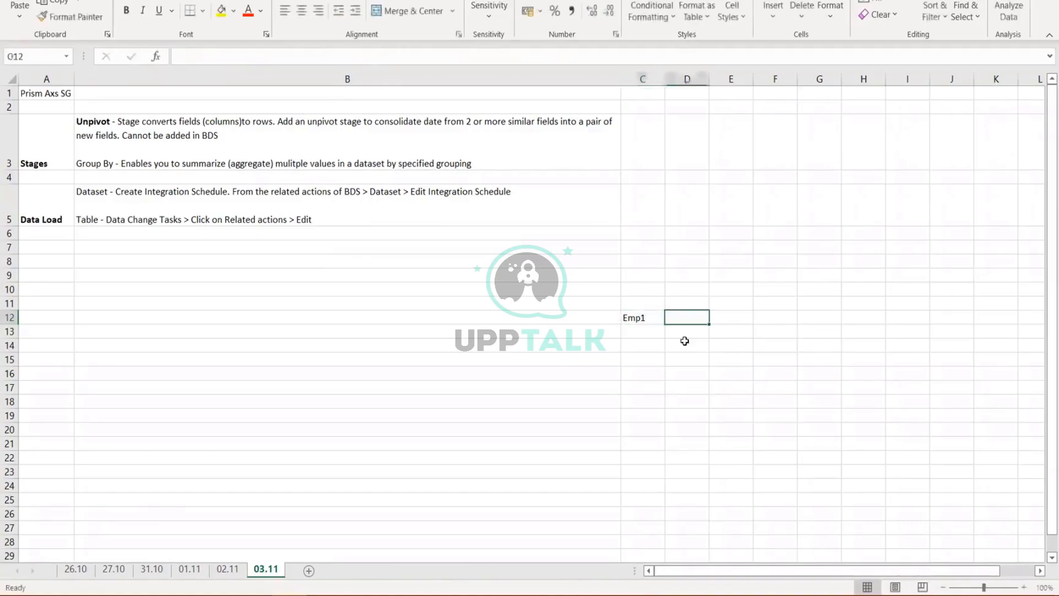
{"action": "type", "text": "Y"}
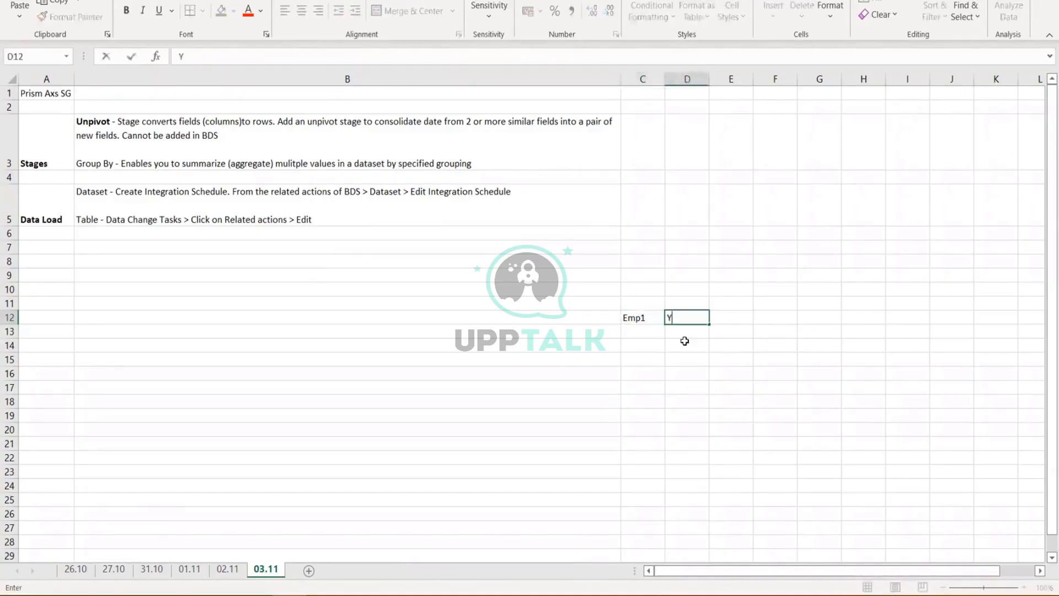
{"action": "type", "text": "ear"}
{"action": "key", "text": "Return"}
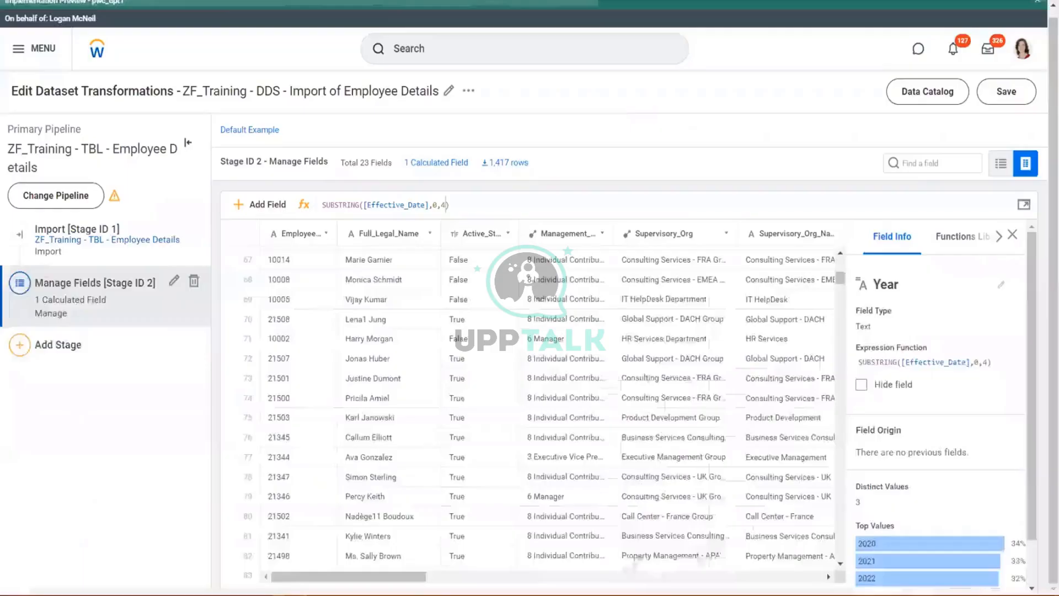
Check the employee details dataset's Year column, and in the Excel sheet enter Emp1 in H12 and 5 in I12
{"action": "left_click_drag", "start_coordinate": [386, 576], "coordinate": [783, 577]}
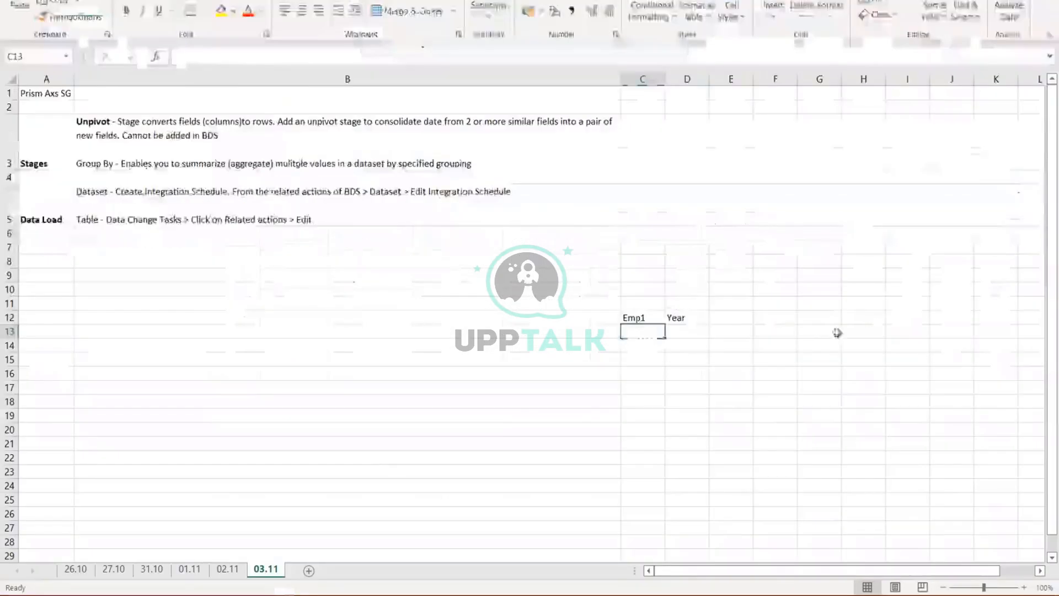
{"action": "left_click", "coordinate": [863, 304]}
{"action": "type", "text": "Emp"}
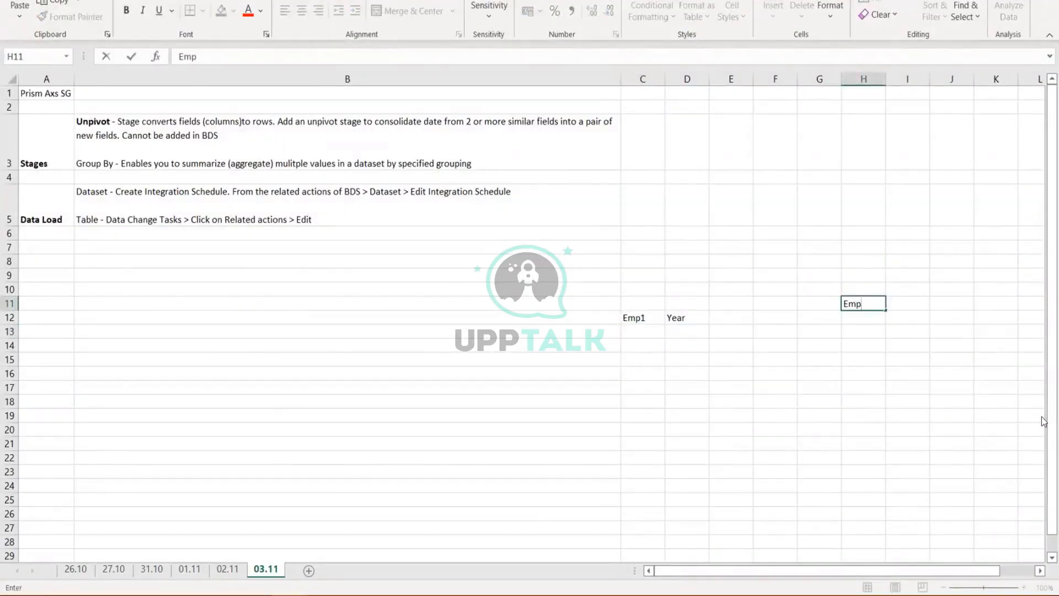
{"action": "key", "text": "Escape"}
{"action": "key", "text": "Down"}
{"action": "type", "text": "Em"}
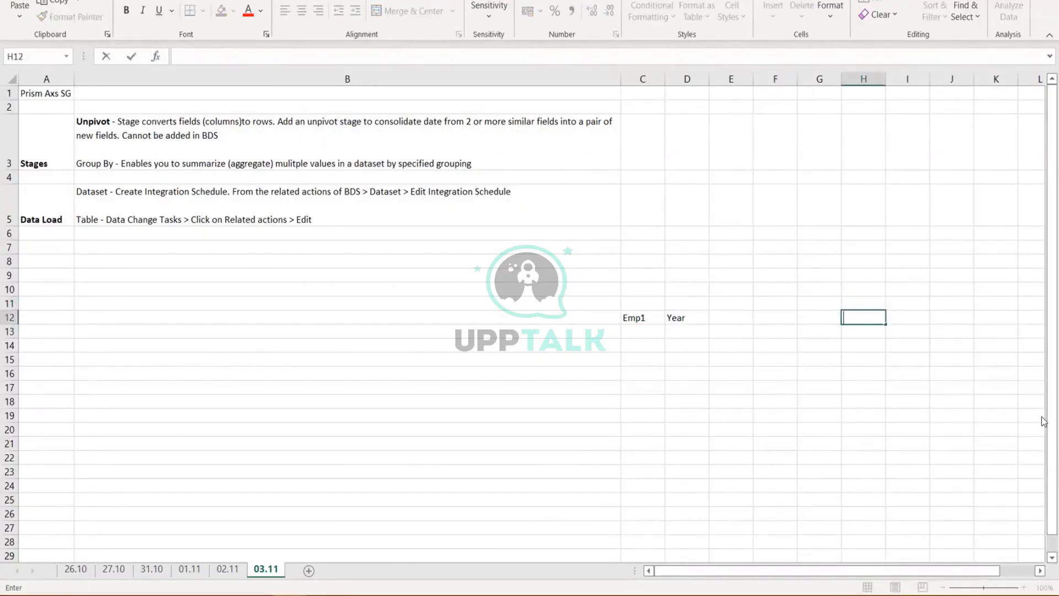
{"action": "key", "text": "BackSpace"}
{"action": "type", "text": "Emp1"}
{"action": "key", "text": "Tab"}
{"action": "key", "text": "alt+Tab"}
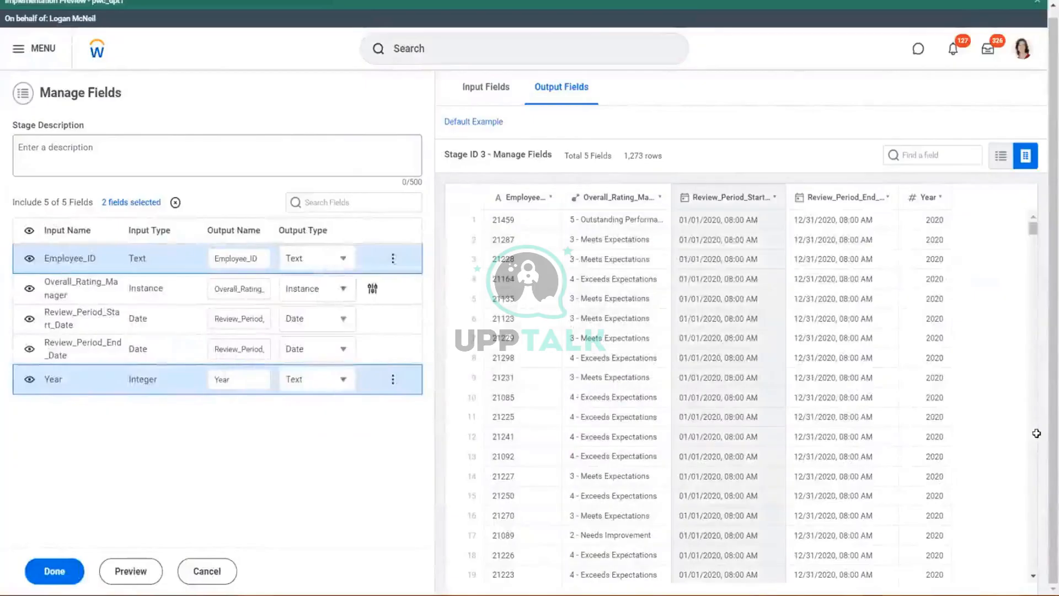
{"action": "key", "text": "alt+Tab"}
{"action": "type", "text": "5"}
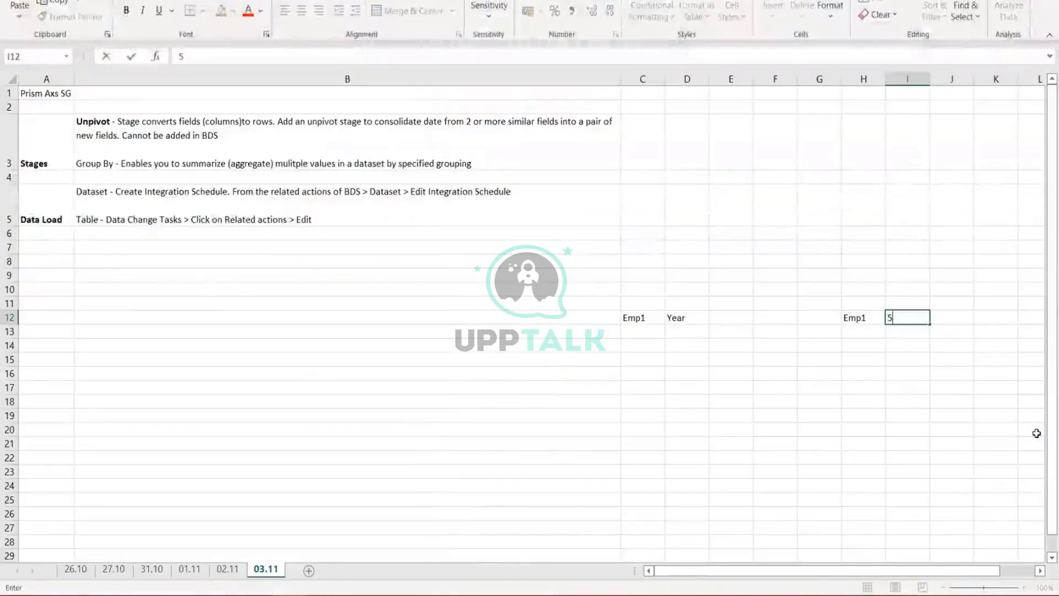
{"action": "key", "text": "Tab"}
Add the headings Start in J11 and End in K11 above the second sample record, and compare the two samples
{"action": "key", "text": "Up"}
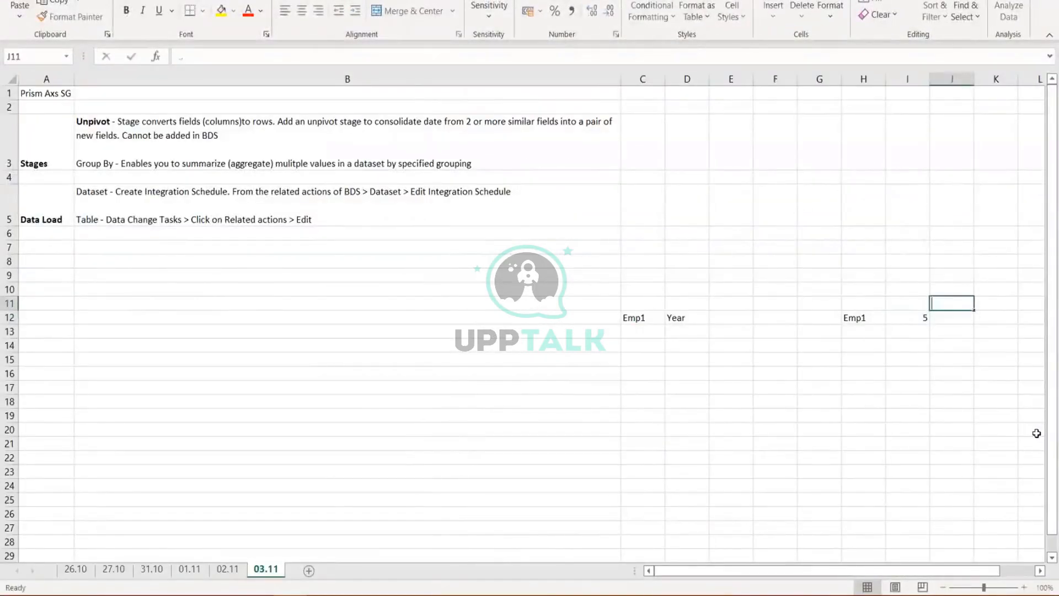
{"action": "type", "text": "Start"}
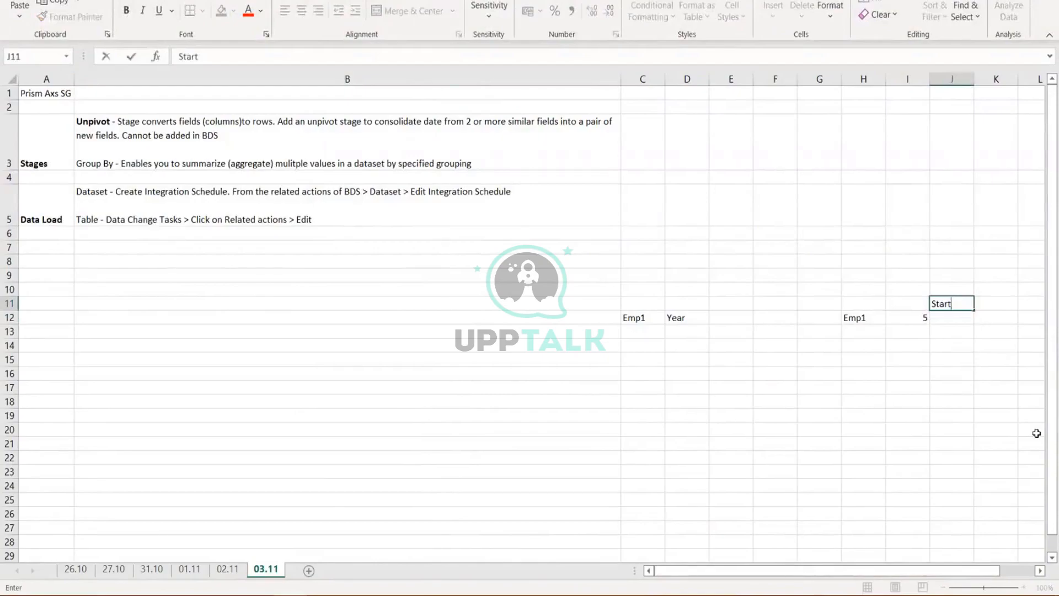
{"action": "key", "text": "Tab"}
{"action": "type", "text": "E"}
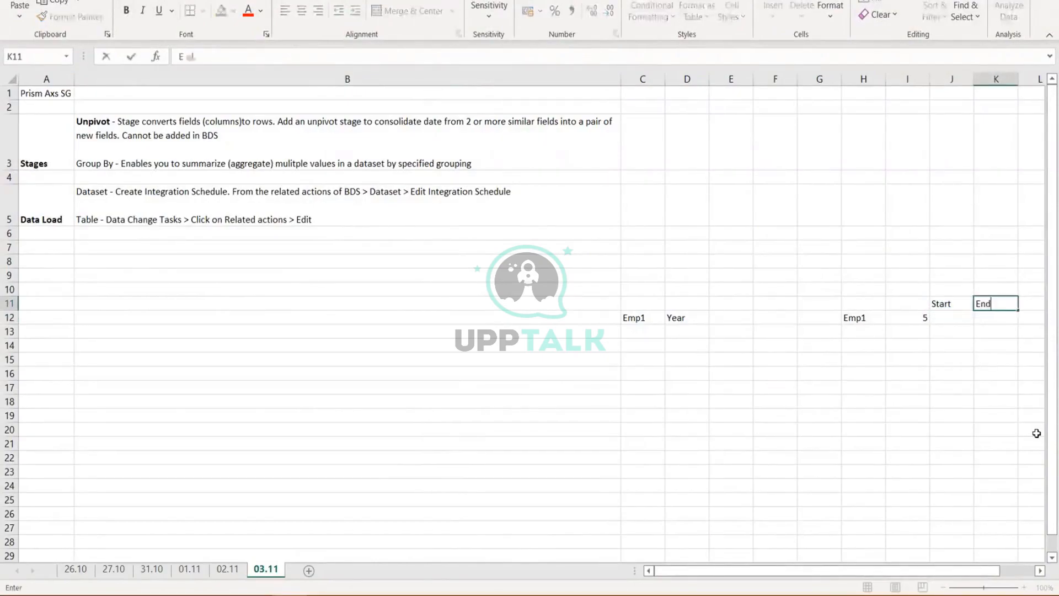
{"action": "key", "text": "Return"}
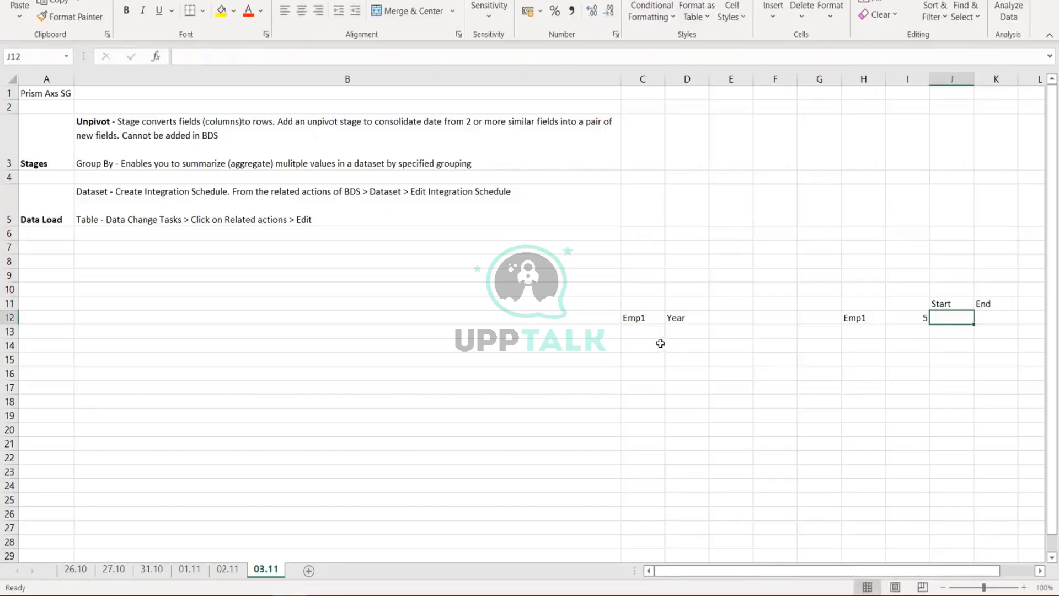
{"action": "left_click_drag", "start_coordinate": [691, 429], "coordinate": [991, 430]}
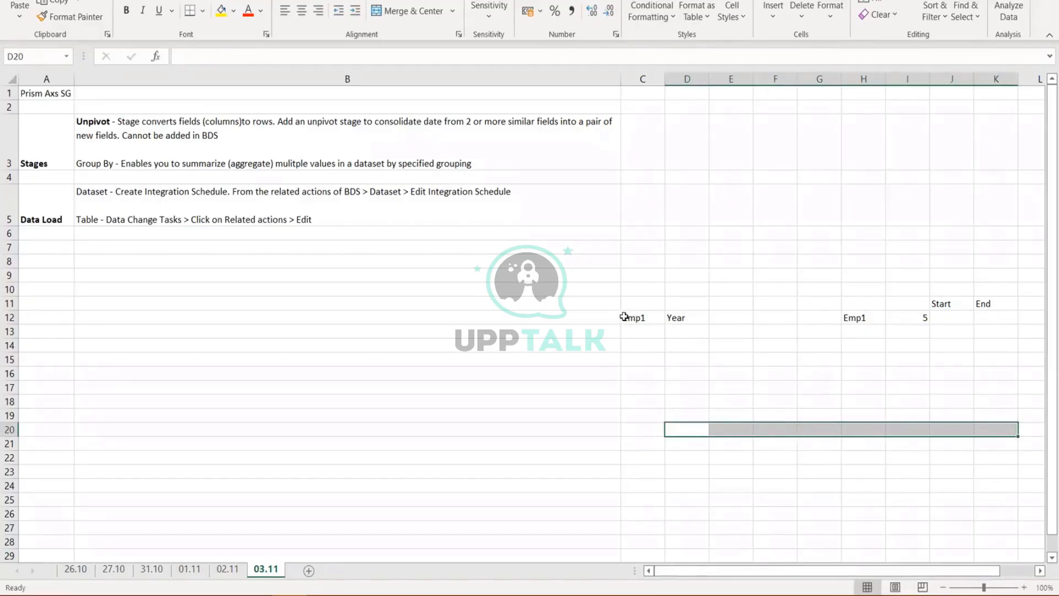
{"action": "left_click_drag", "start_coordinate": [624, 317], "coordinate": [988, 329]}
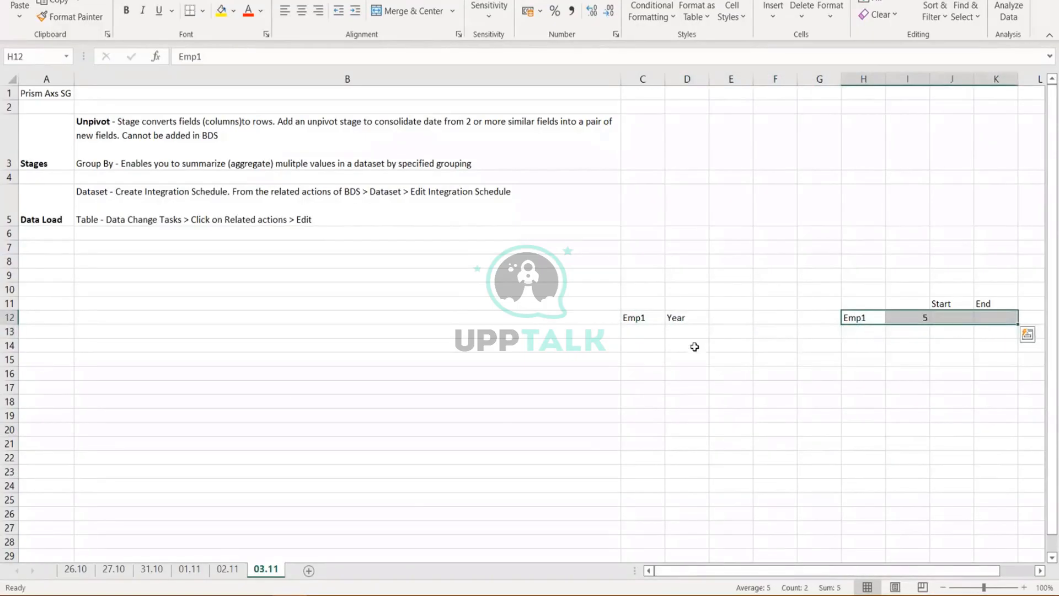
Enter 1 in each of cells C13, C14 and C15 as the sample employee's rows under Emp1
{"action": "left_click", "coordinate": [634, 332]}
{"action": "type", "text": "1"}
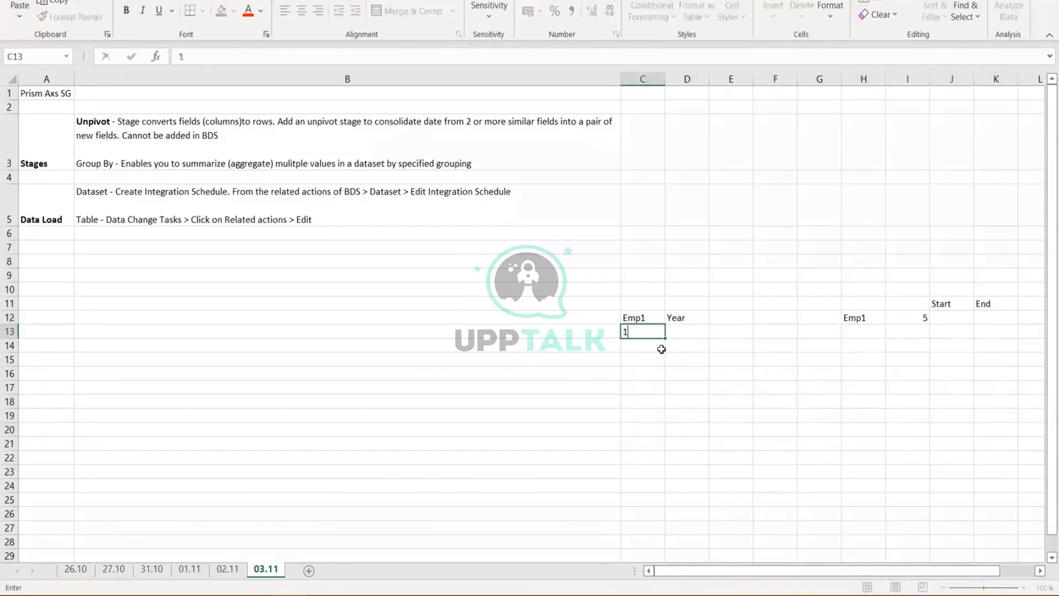
{"action": "key", "text": "Tab"}
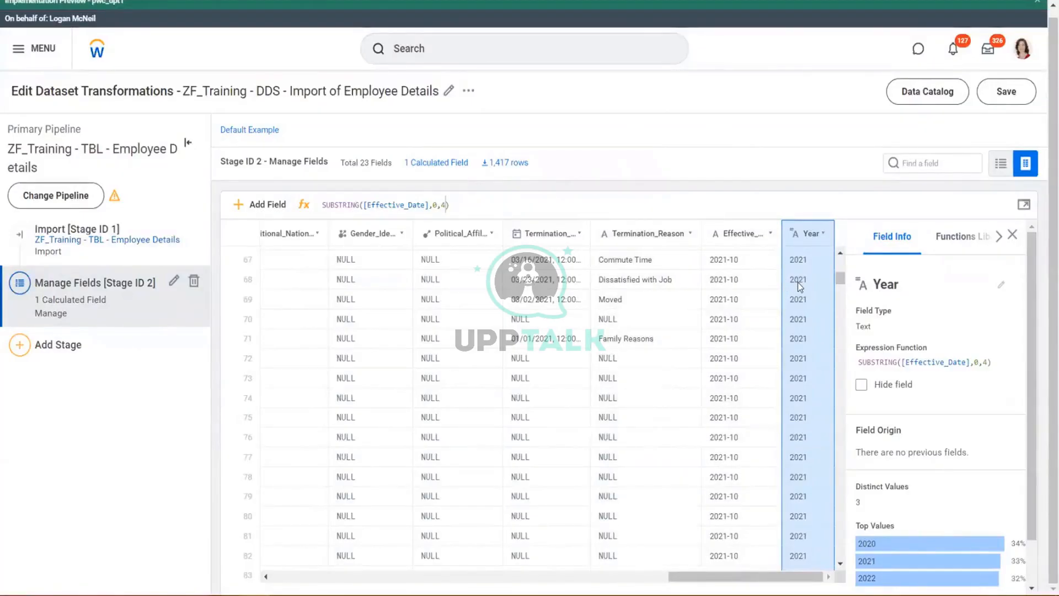
{"action": "key", "text": "alt+Tab"}
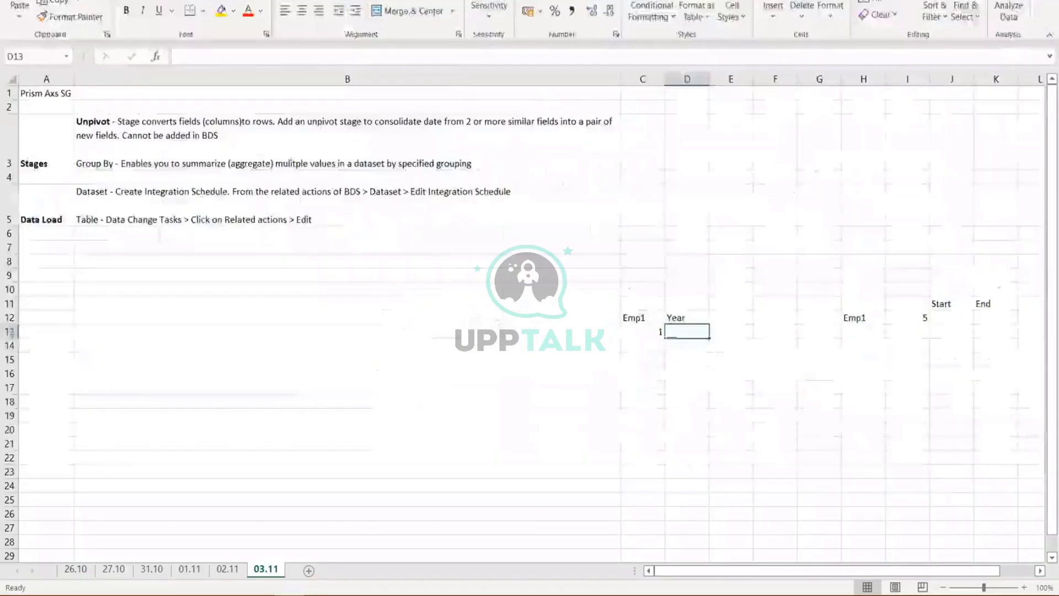
{"action": "left_click", "coordinate": [655, 340]}
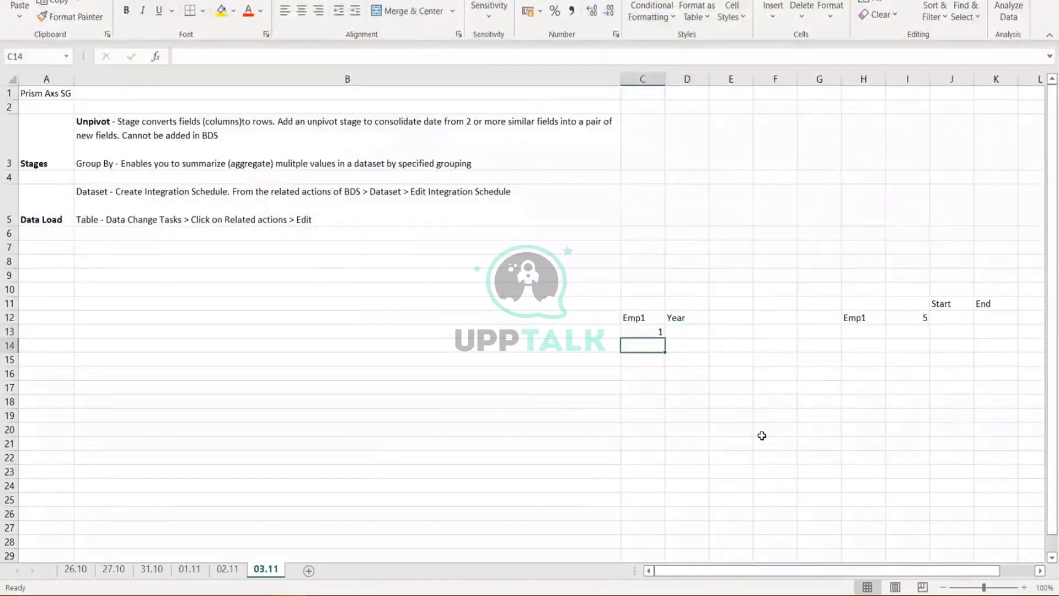
{"action": "type", "text": "1"}
{"action": "key", "text": "Return"}
{"action": "type", "text": "1"}
{"action": "key", "text": "Return"}
Fill the Year column of the first sample with 2020, 2021 and 2022 in D13 to D15
{"action": "key", "text": "Up"}
{"action": "key", "text": "Up"}
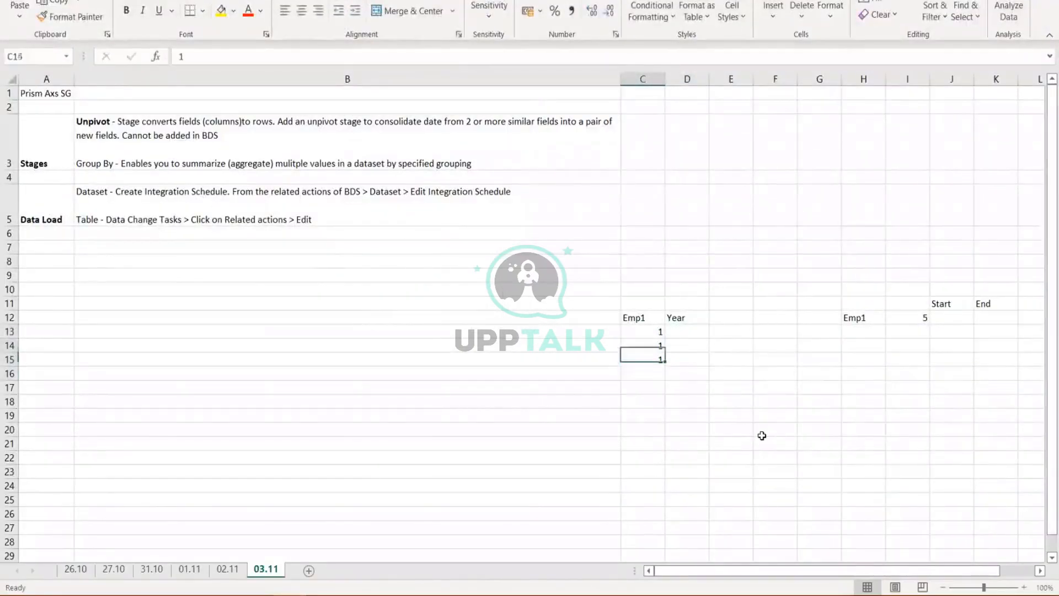
{"action": "key", "text": "Up"}
{"action": "key", "text": "Up"}
{"action": "key", "text": "Right"}
{"action": "type", "text": "2020"}
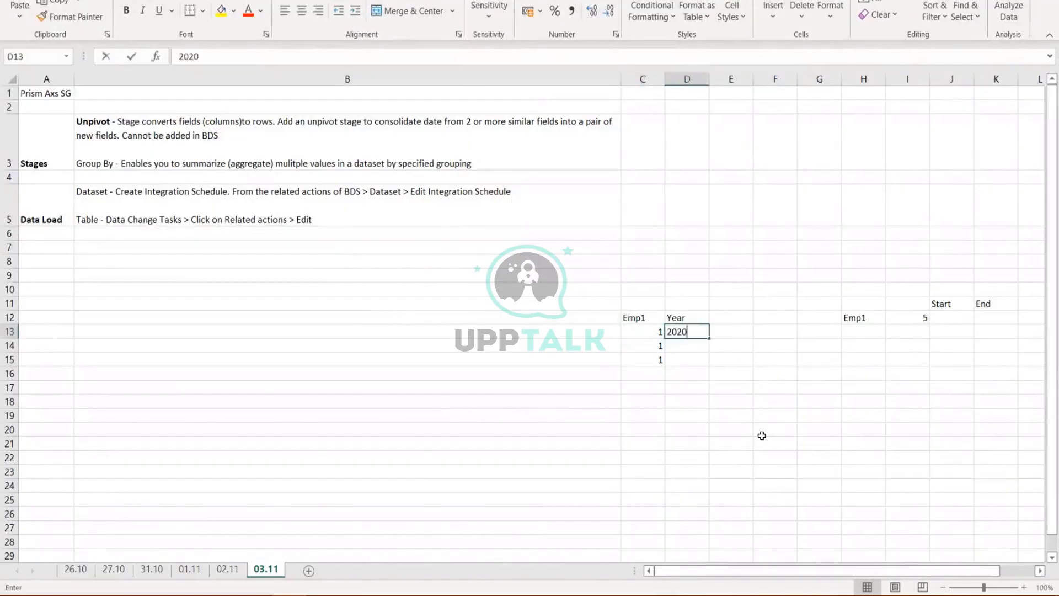
{"action": "key", "text": "Return"}
{"action": "type", "text": "2021"}
{"action": "key", "text": "Return"}
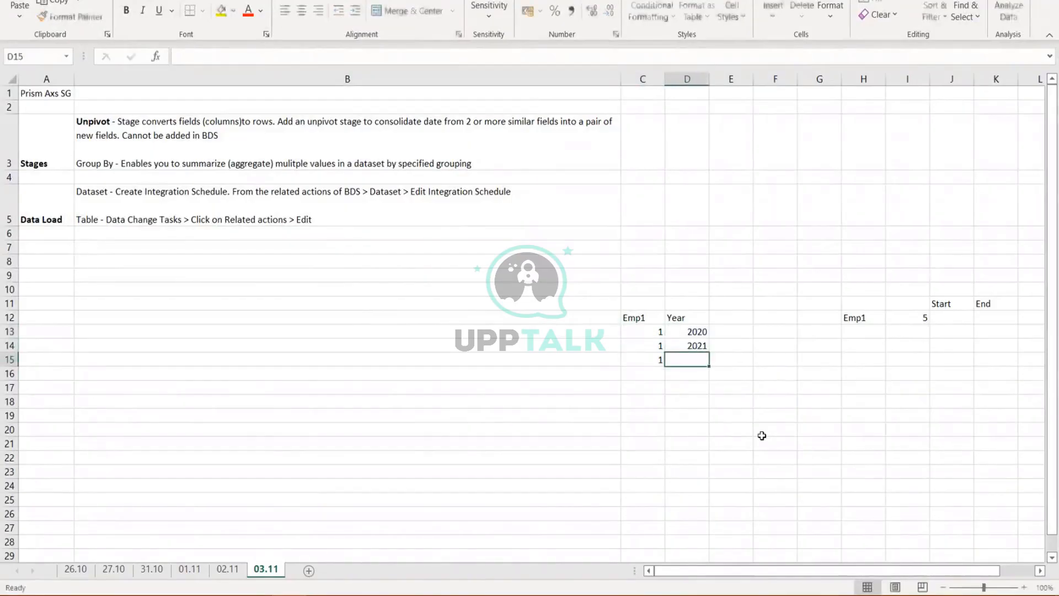
{"action": "type", "text": "2022"}
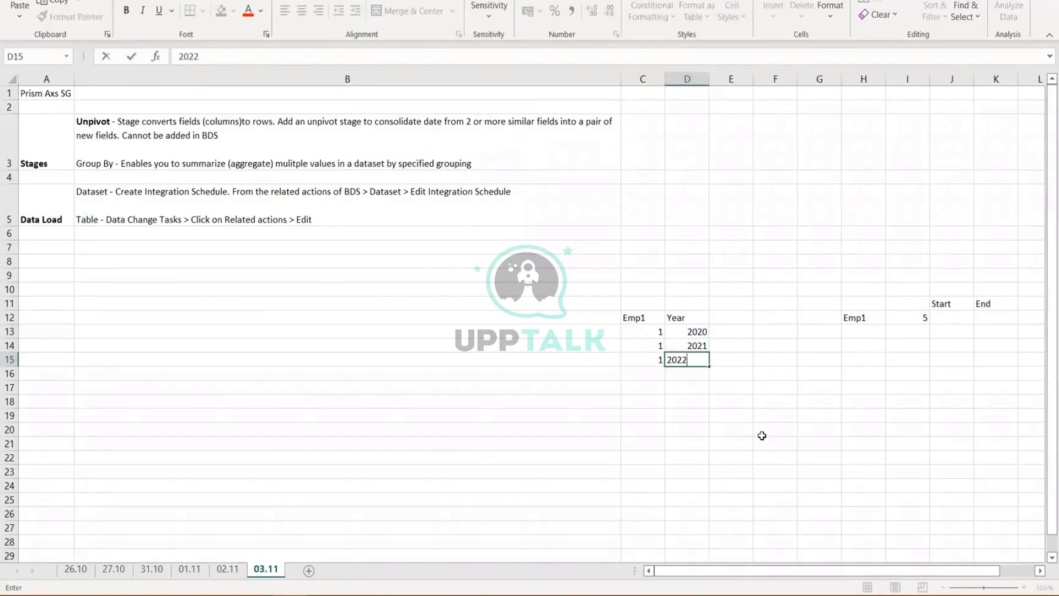
{"action": "key", "text": "Tab"}
Enter 2020 under End in K12 and compare the employee and year values of row 13 with the second sample
{"action": "left_click_drag", "start_coordinate": [647, 331], "coordinate": [697, 333]}
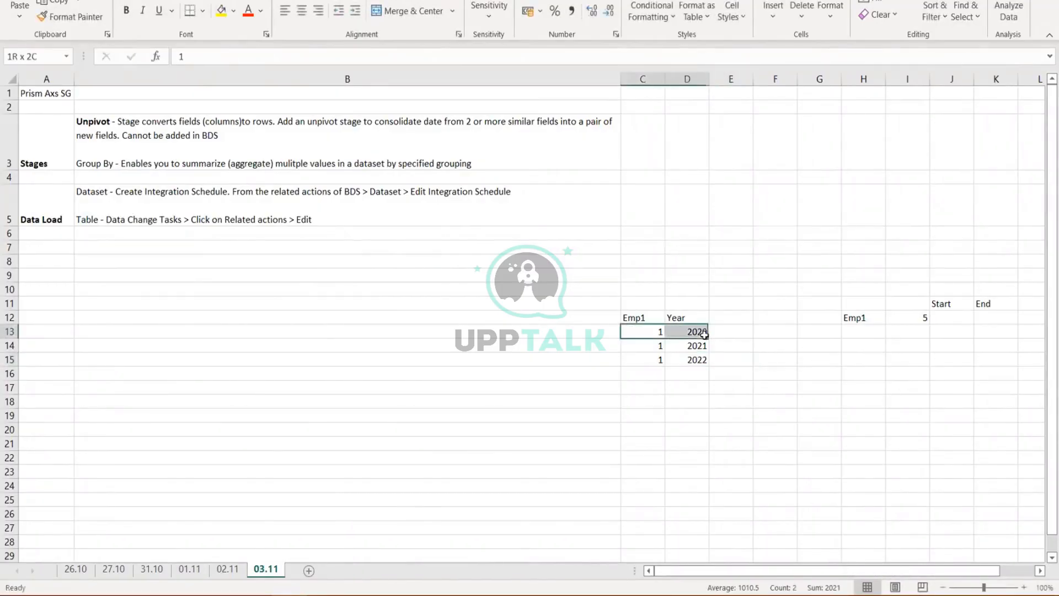
{"action": "left_click_drag", "start_coordinate": [864, 316], "coordinate": [981, 321]}
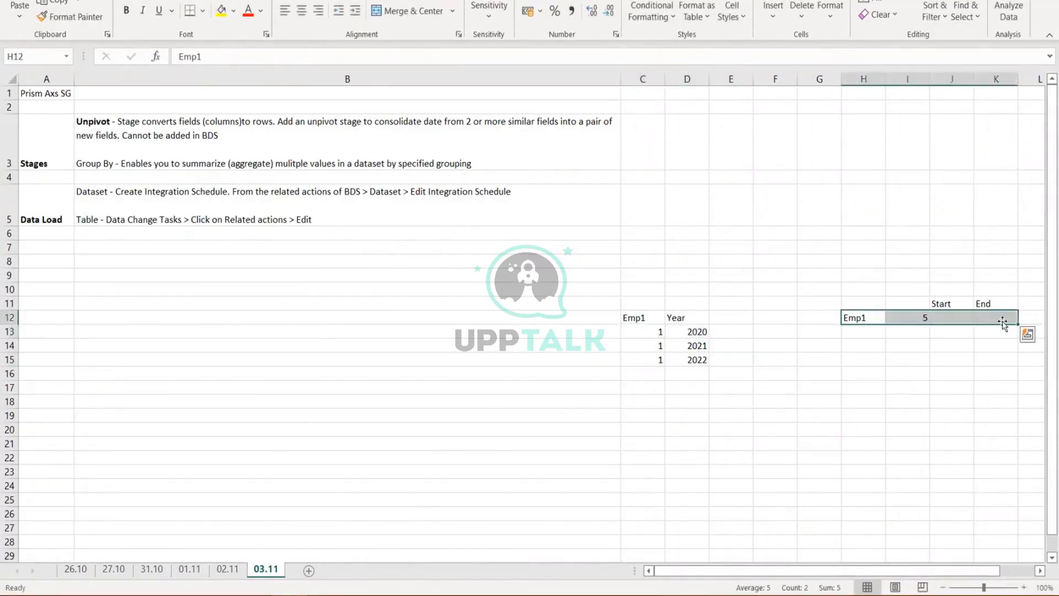
{"action": "left_click", "coordinate": [1001, 318]}
{"action": "type", "text": "2020"}
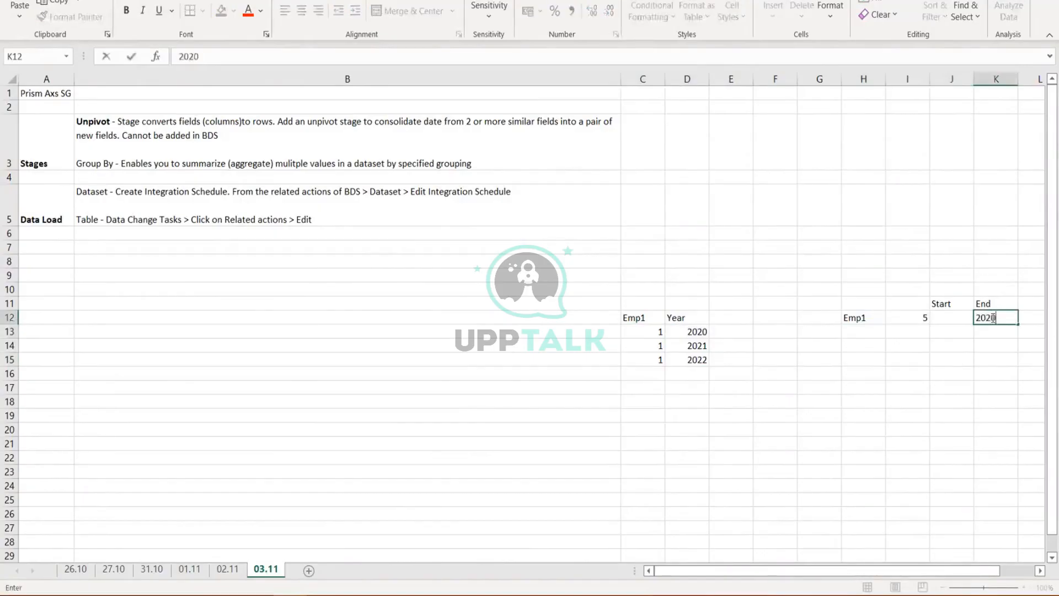
{"action": "key", "text": "Return"}
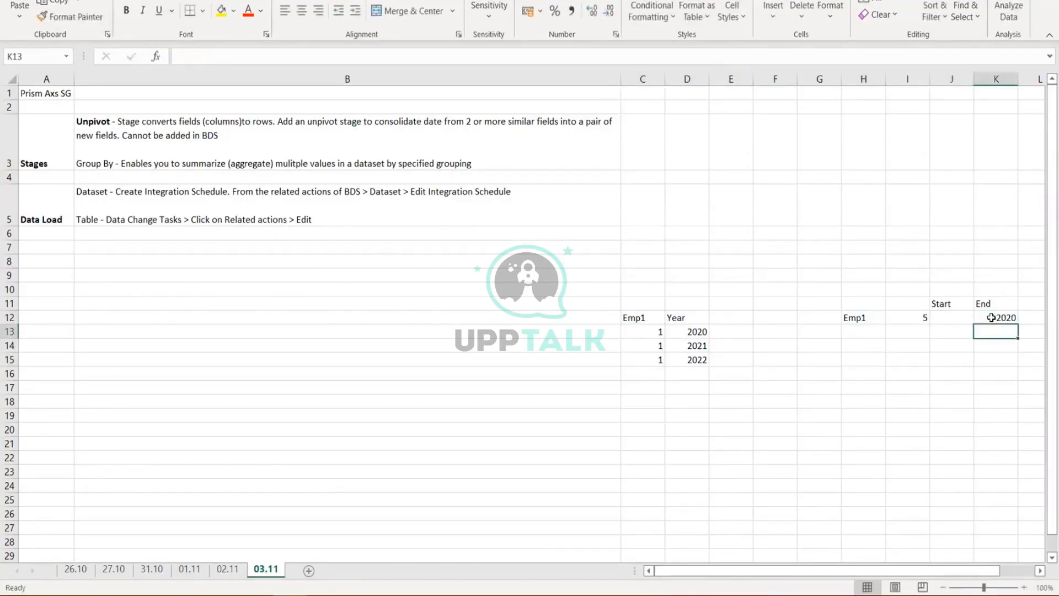
{"action": "left_click", "coordinate": [655, 333]}
{"action": "left_click", "coordinate": [859, 320]}
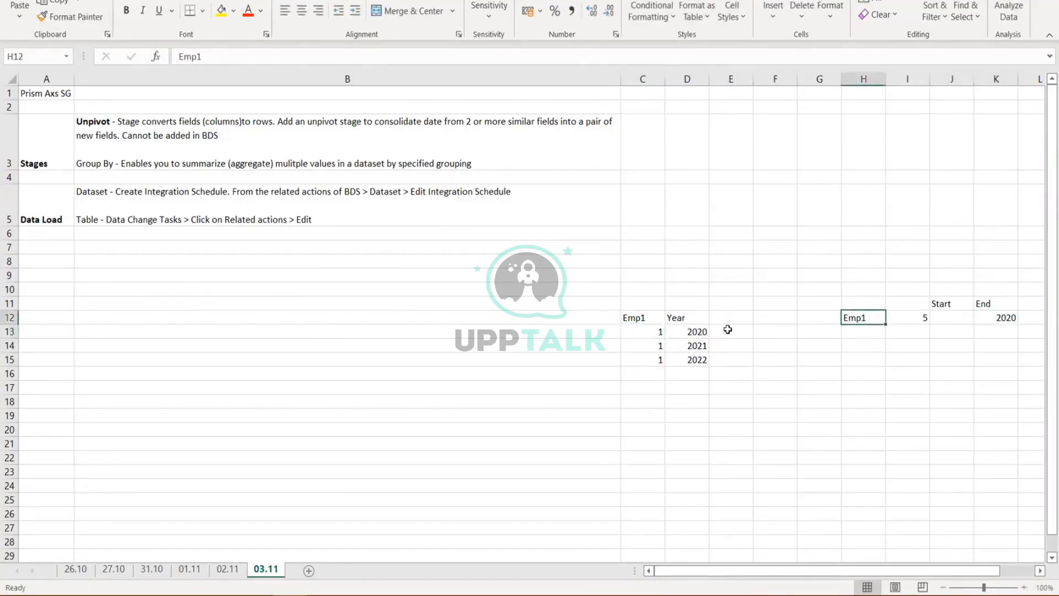
{"action": "left_click", "coordinate": [697, 333]}
{"action": "left_click", "coordinate": [1008, 318]}
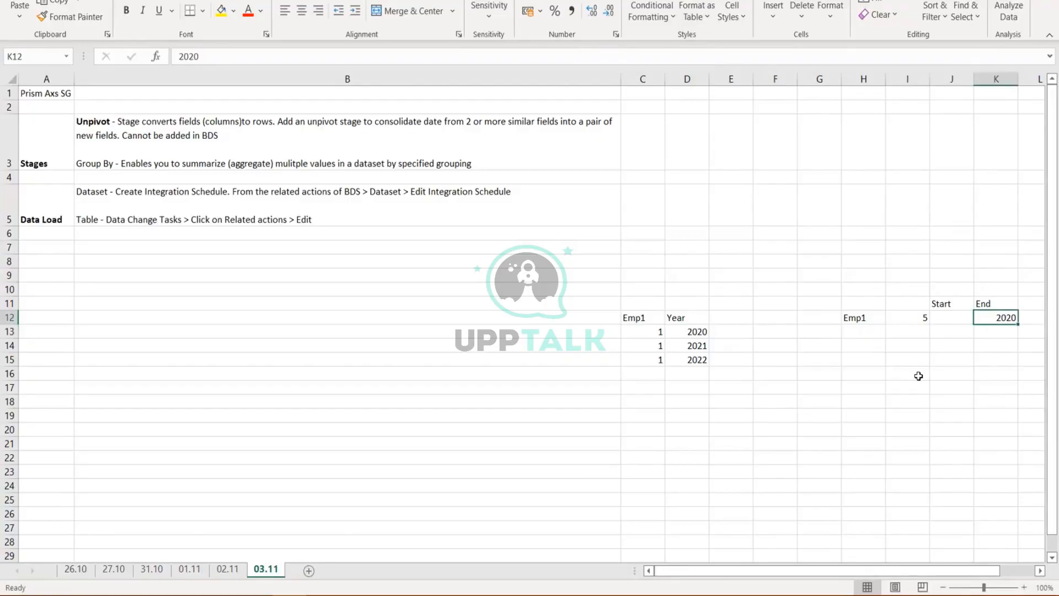
Return to Workday, preview the performance dataset's Stage ID 3 output and complete the Manage Fields stage with Year as Text
{"action": "key", "text": "alt+Tab"}
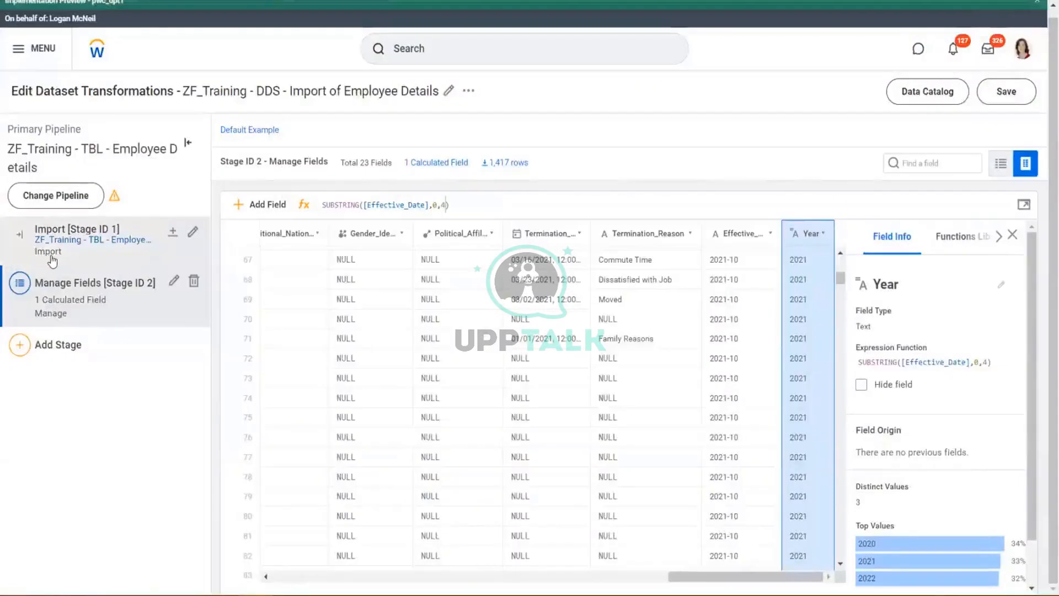
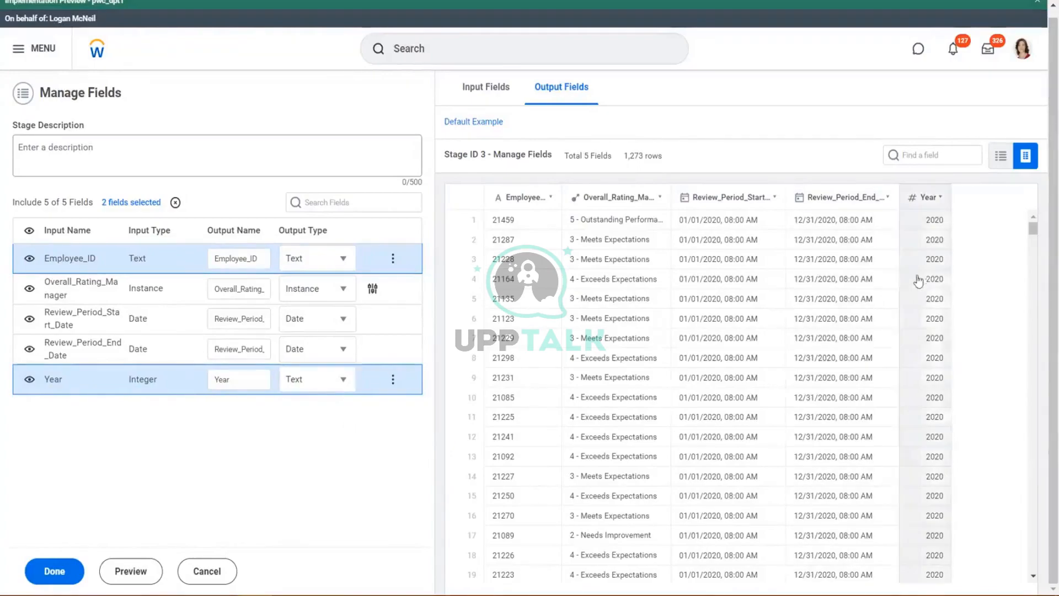
{"action": "left_click", "coordinate": [927, 276]}
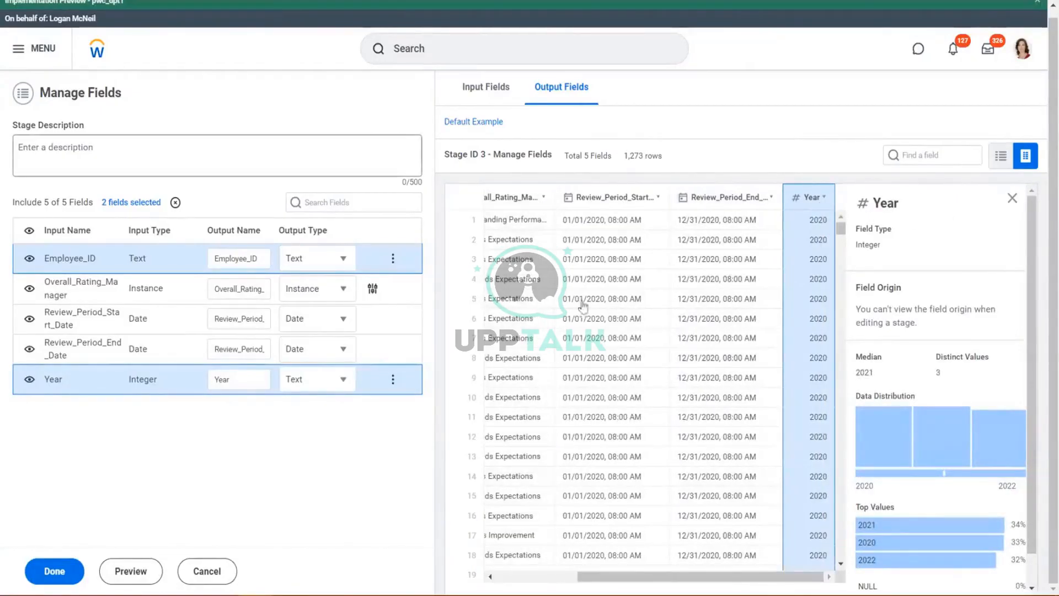
{"action": "left_click", "coordinate": [131, 571]}
{"action": "left_click", "coordinate": [51, 571]}
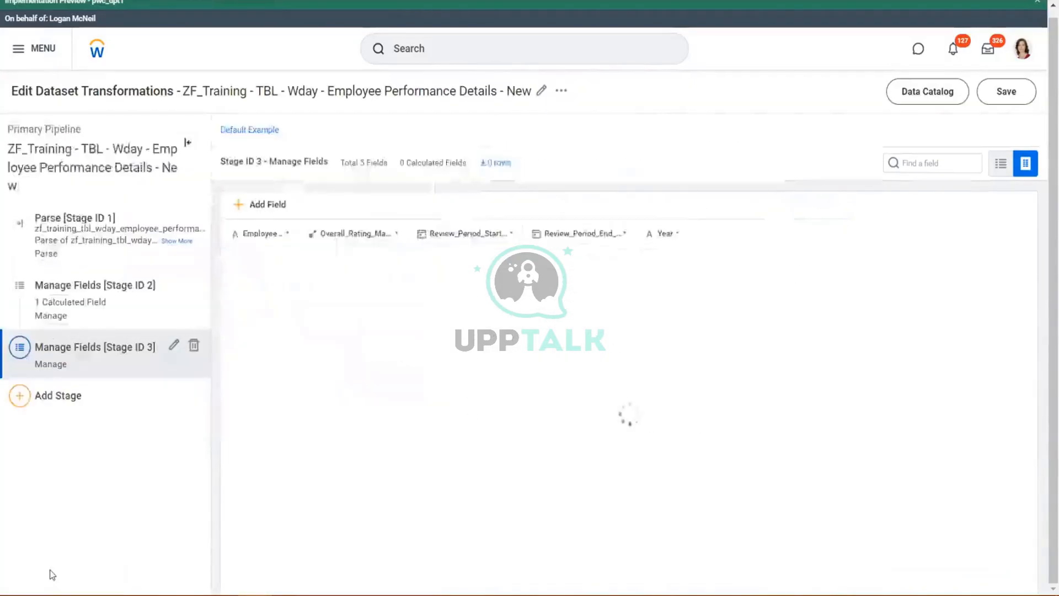
Add another calculated field to the performance dataset's Manage Fields Stage ID 2 and show the available expression functions
{"action": "left_click", "coordinate": [75, 296]}
{"action": "left_click", "coordinate": [247, 206]}
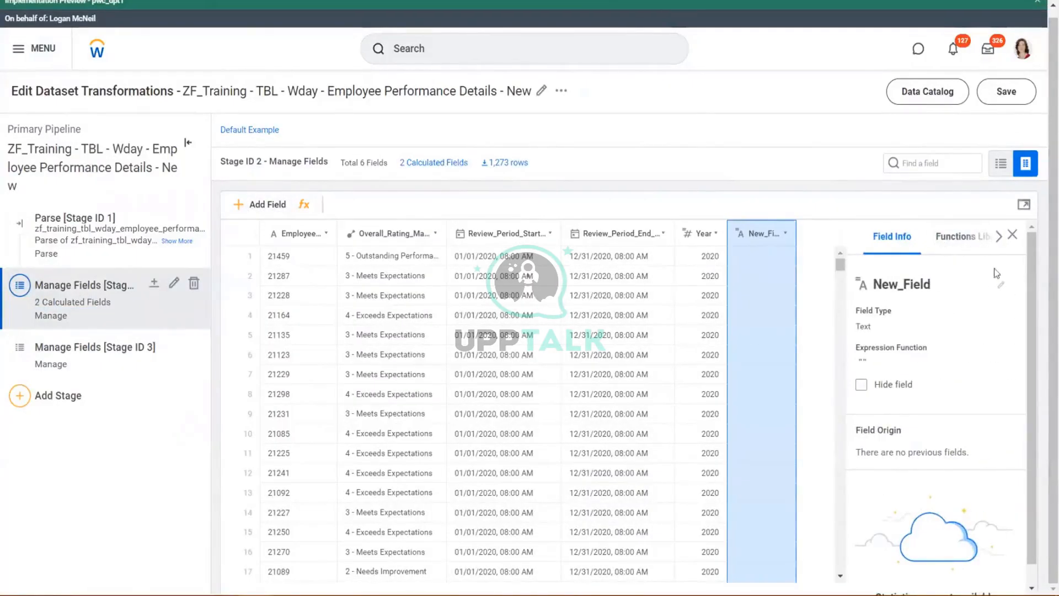
{"action": "left_click", "coordinate": [974, 245]}
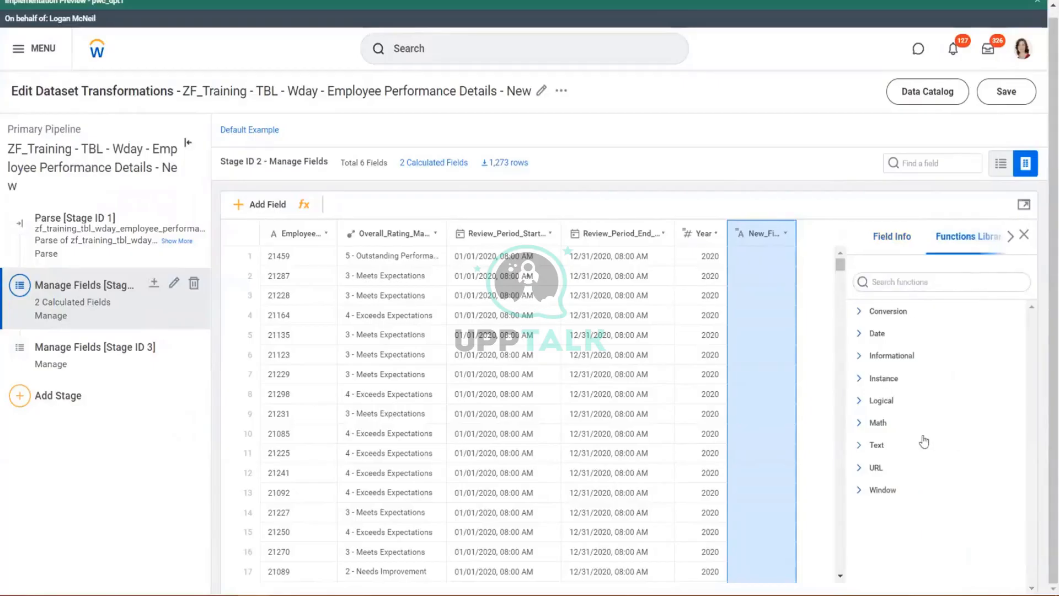
Look up the CAST function in the functions library and read its description, syntax and example
{"action": "left_click", "coordinate": [905, 282]}
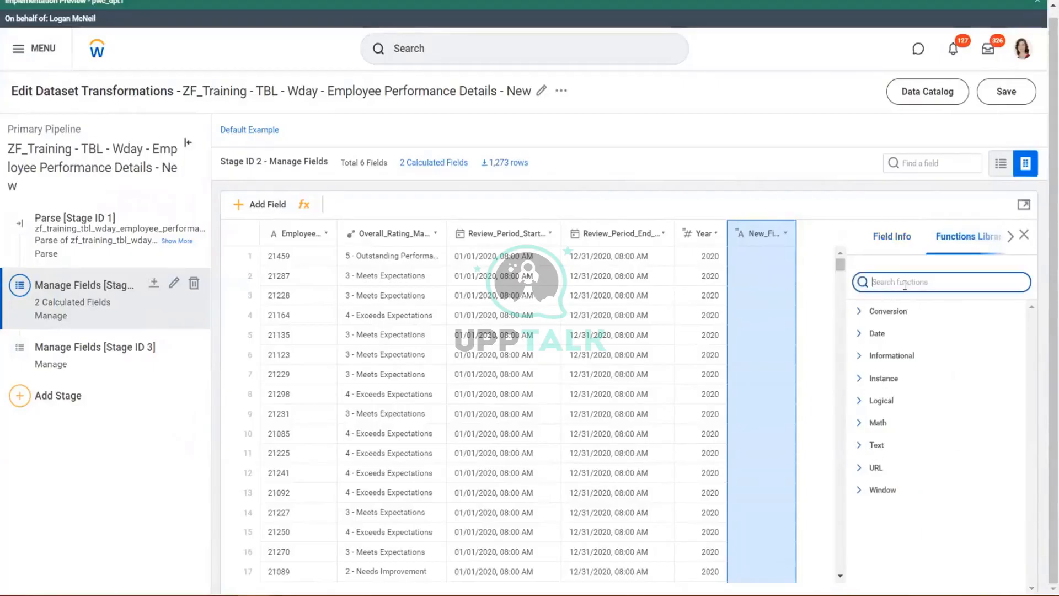
{"action": "type", "text": "cast"}
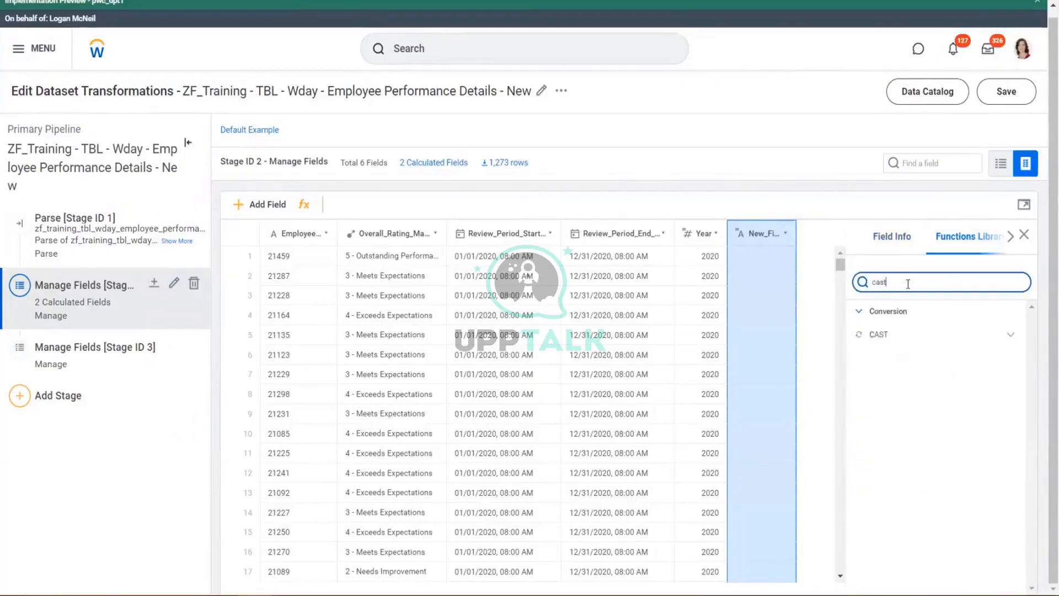
{"action": "left_click", "coordinate": [1011, 336]}
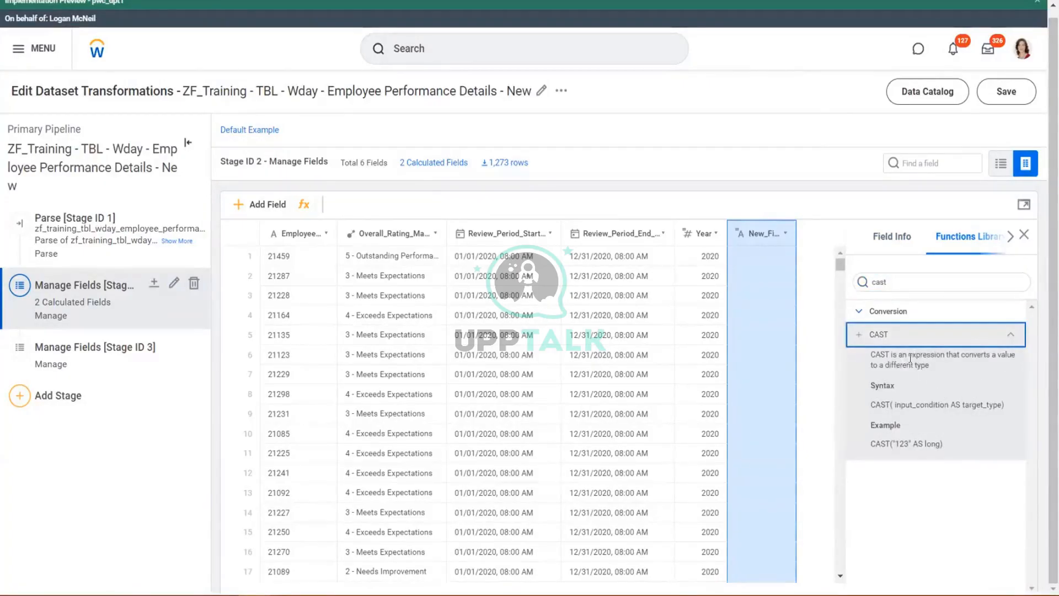
{"action": "left_click_drag", "start_coordinate": [987, 354], "coordinate": [989, 367]}
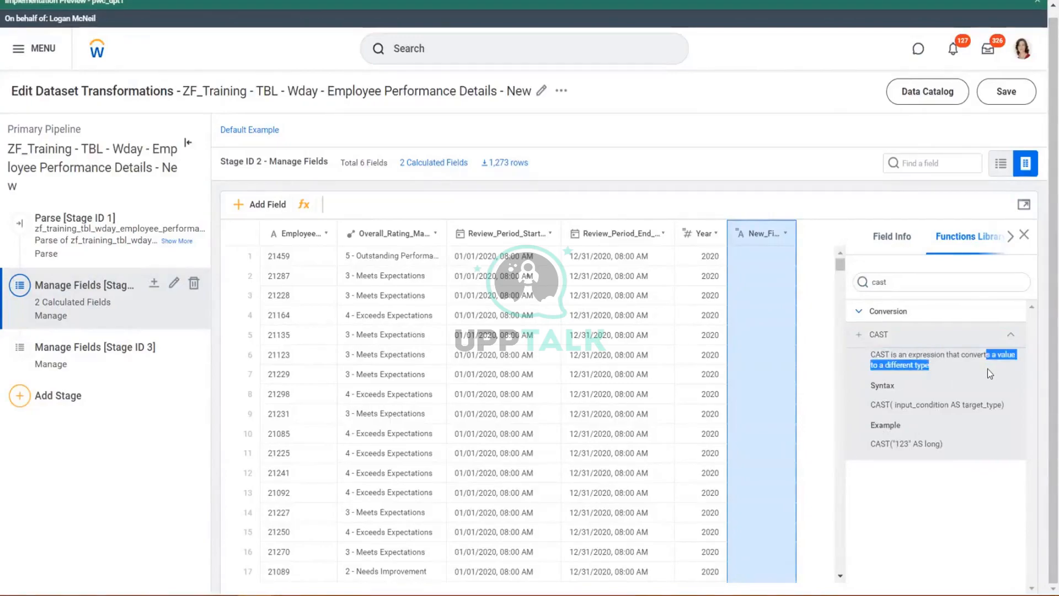
{"action": "left_click_drag", "start_coordinate": [894, 443], "coordinate": [931, 444]}
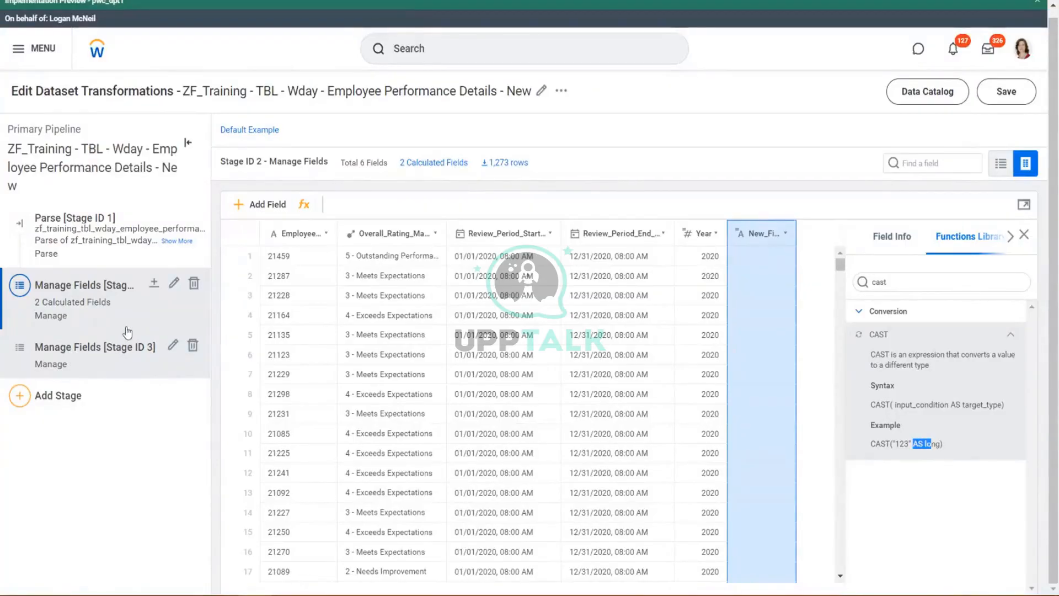
{"action": "left_click_drag", "start_coordinate": [875, 444], "coordinate": [888, 446]}
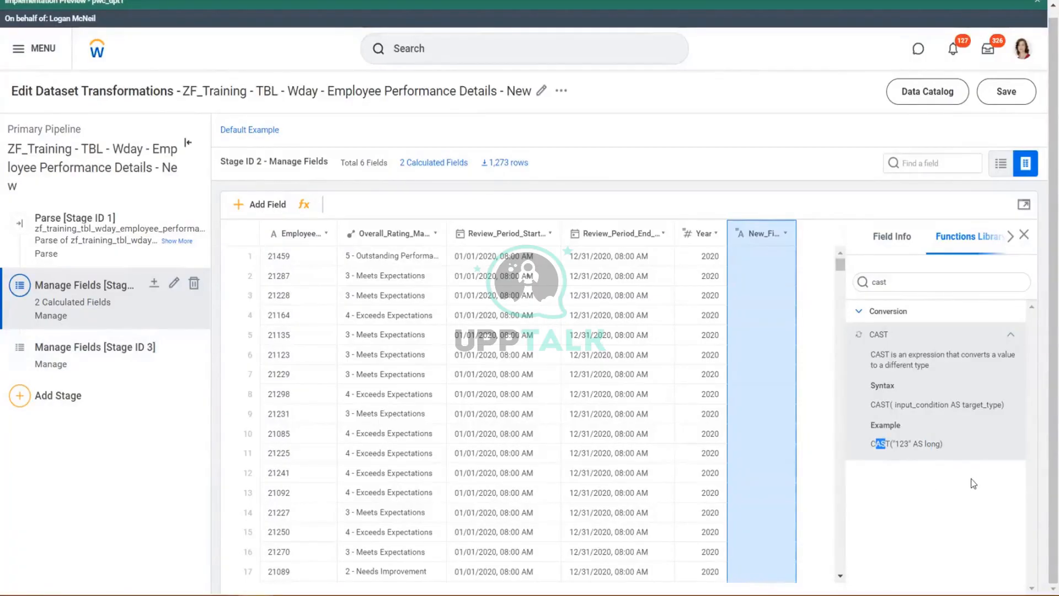
Save the Employee Performance Details dataset from Stage ID 3 and check that stage's field settings without changing them
{"action": "left_click", "coordinate": [97, 352]}
{"action": "left_click", "coordinate": [1005, 92]}
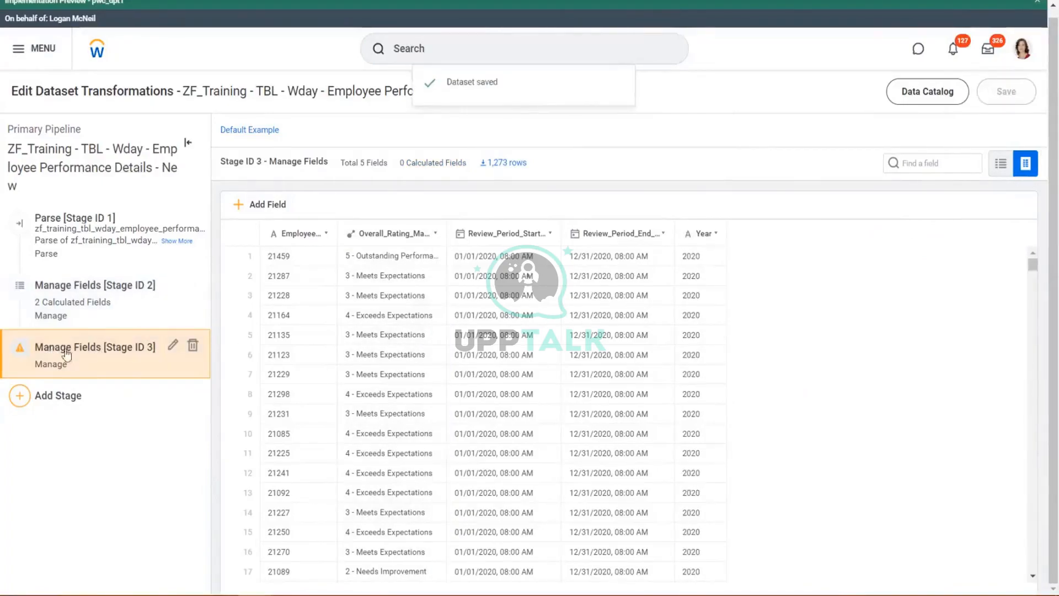
{"action": "left_click", "coordinate": [173, 346]}
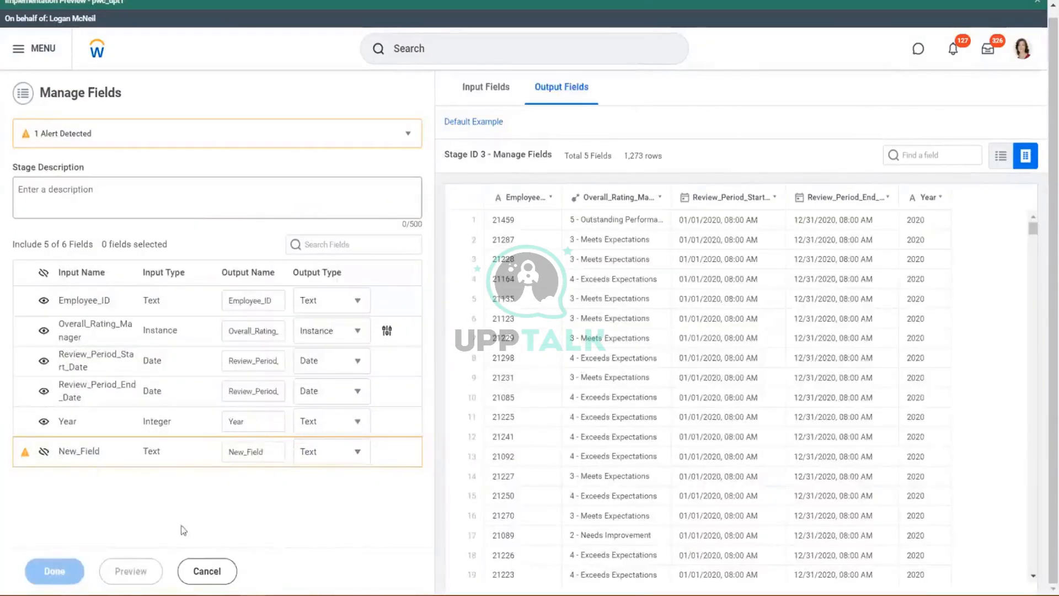
{"action": "left_click", "coordinate": [220, 571]}
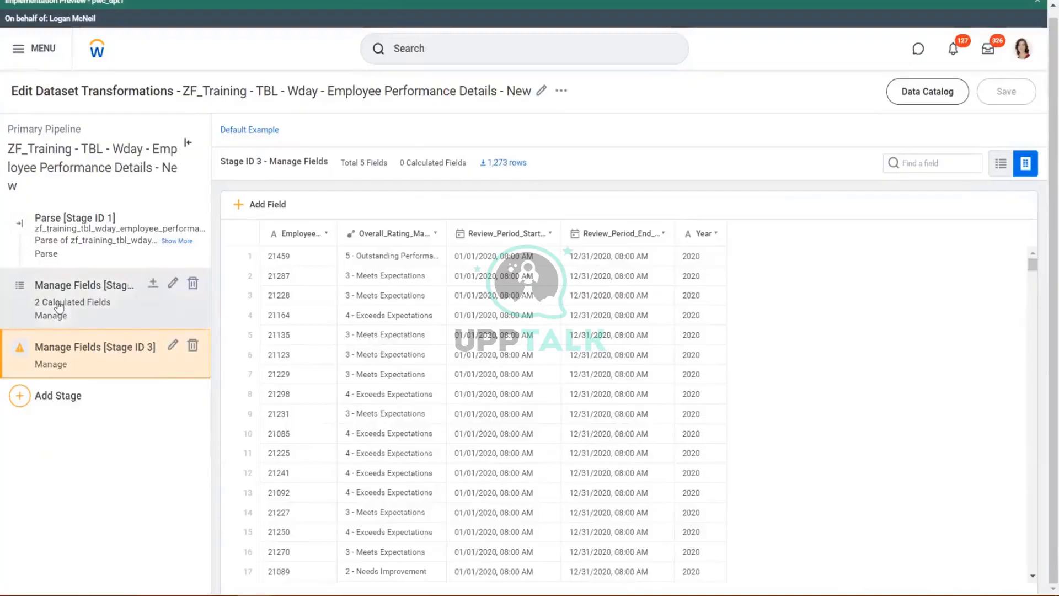
Compare the fields of Stage ID 2 and Stage ID 3, and check how New_Field is set in Stage ID 3's field settings
{"action": "left_click", "coordinate": [97, 301]}
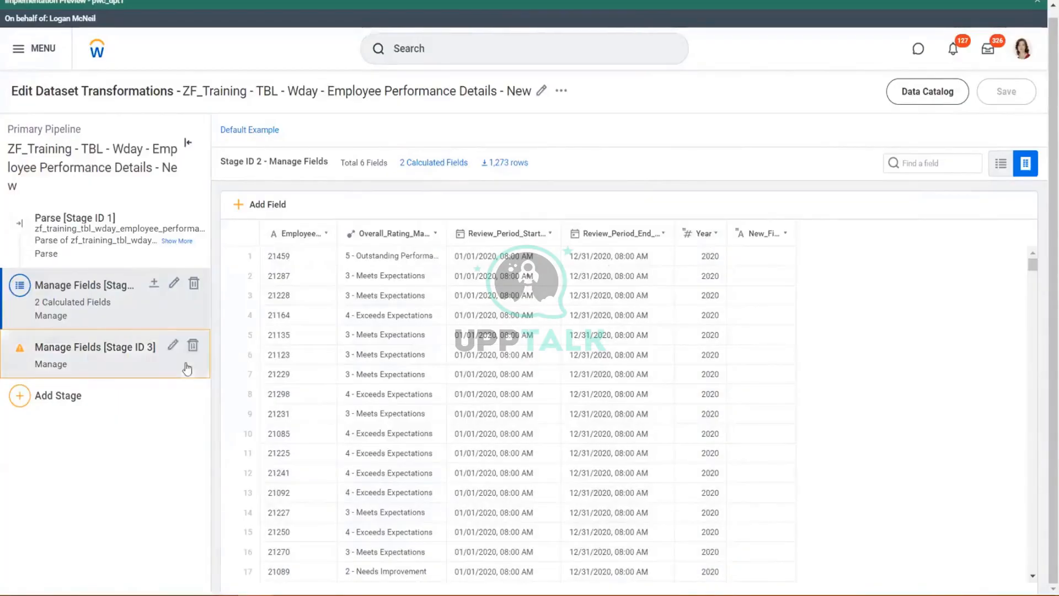
{"action": "left_click", "coordinate": [100, 373]}
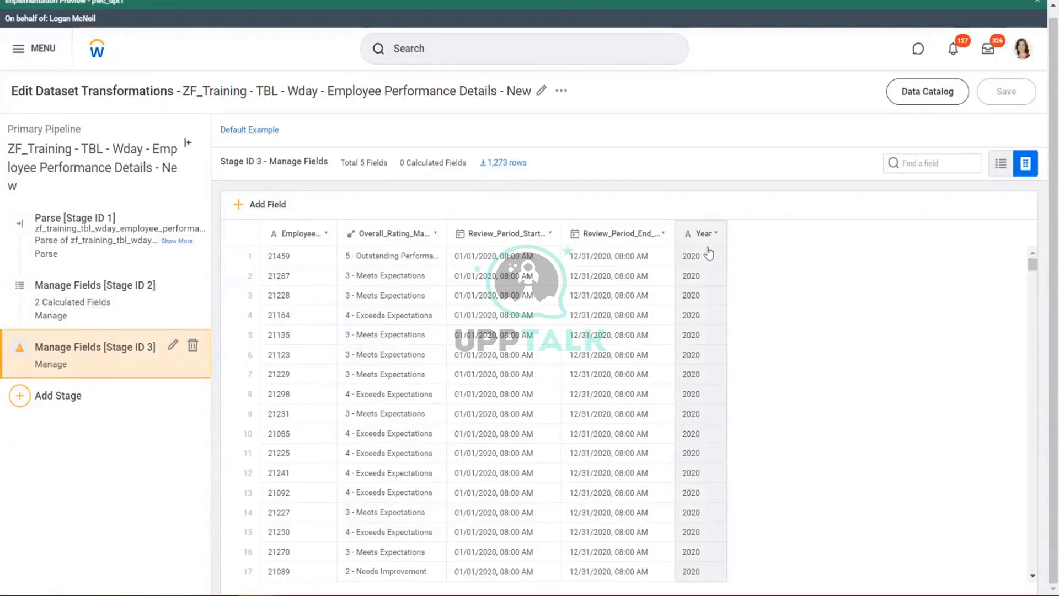
{"action": "left_click", "coordinate": [49, 303]}
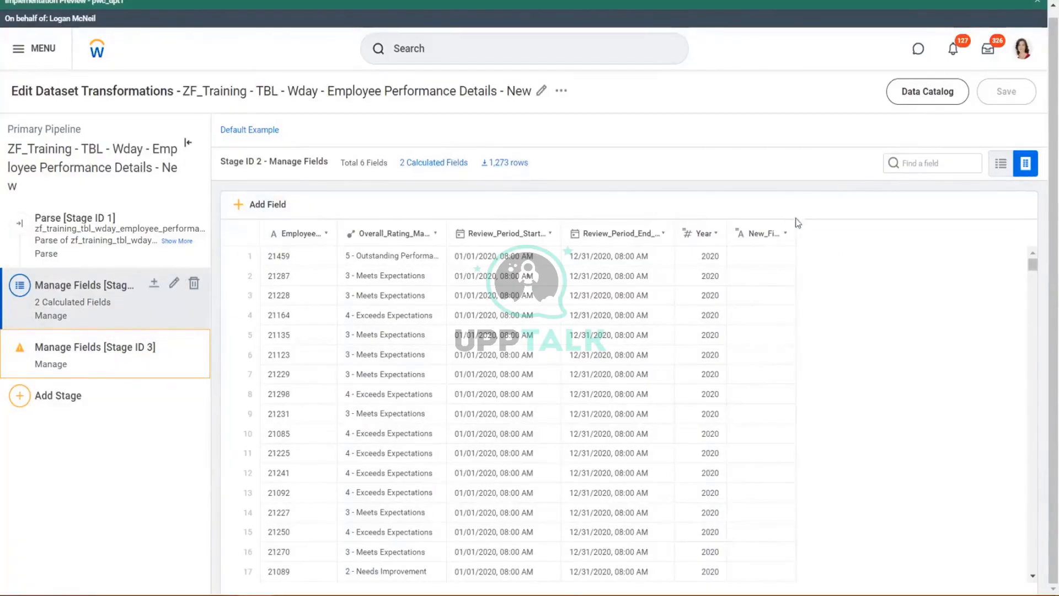
{"action": "left_click", "coordinate": [762, 233]}
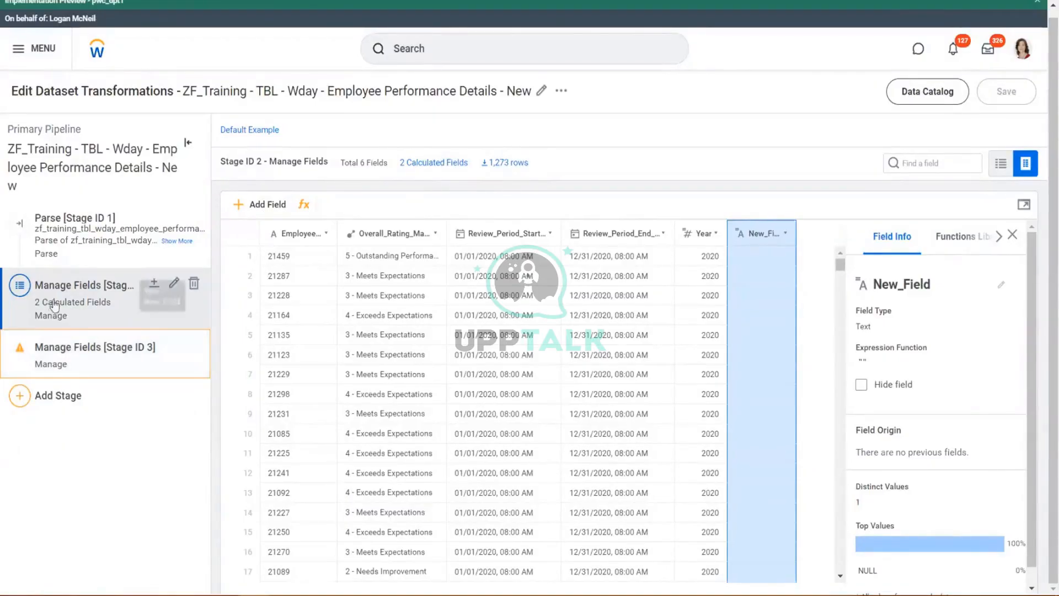
{"action": "left_click", "coordinate": [40, 353]}
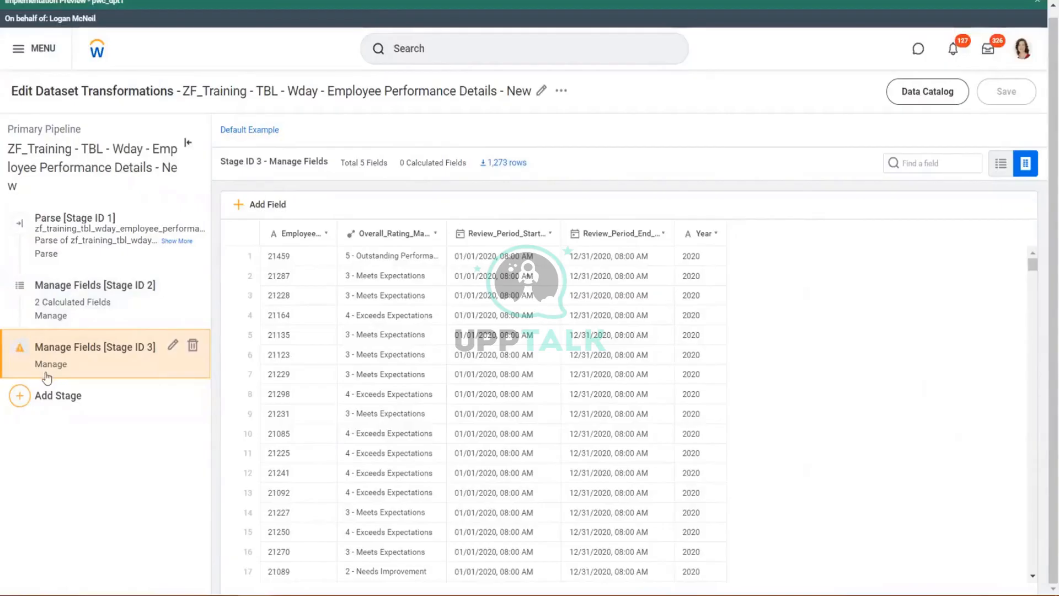
{"action": "left_click", "coordinate": [173, 346]}
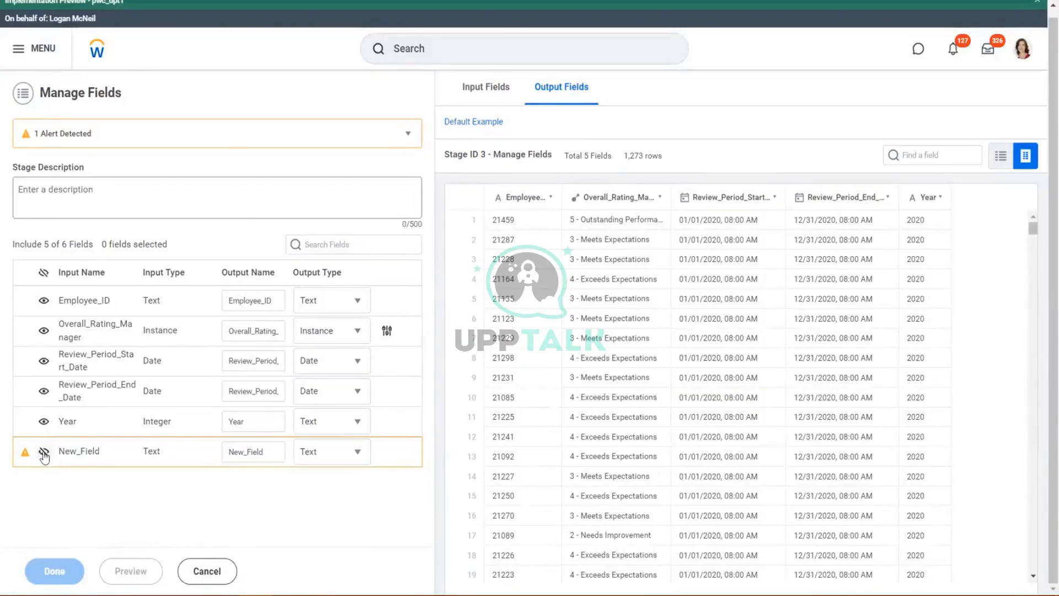
{"action": "left_click", "coordinate": [217, 572]}
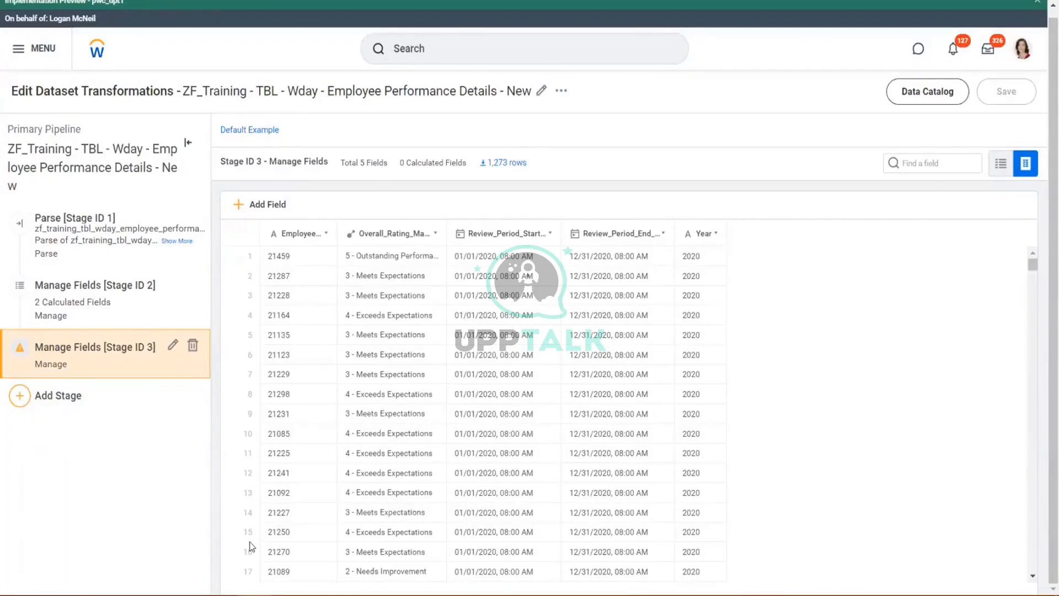
Delete the empty New_Field column from the Stage ID 2 Manage Fields stage and save the dataset
{"action": "left_click", "coordinate": [76, 305]}
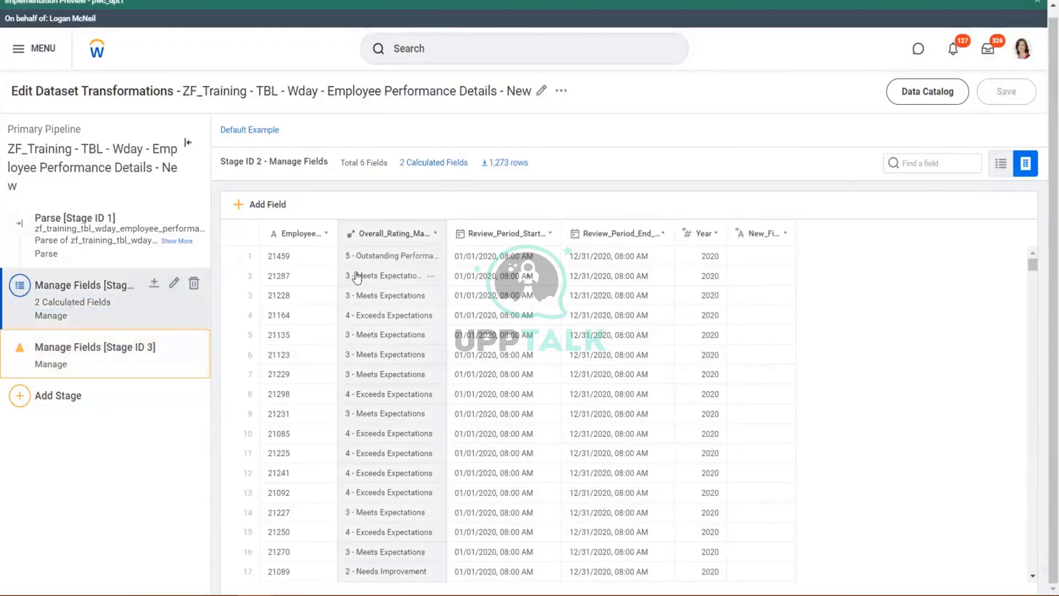
{"action": "left_click", "coordinate": [746, 279]}
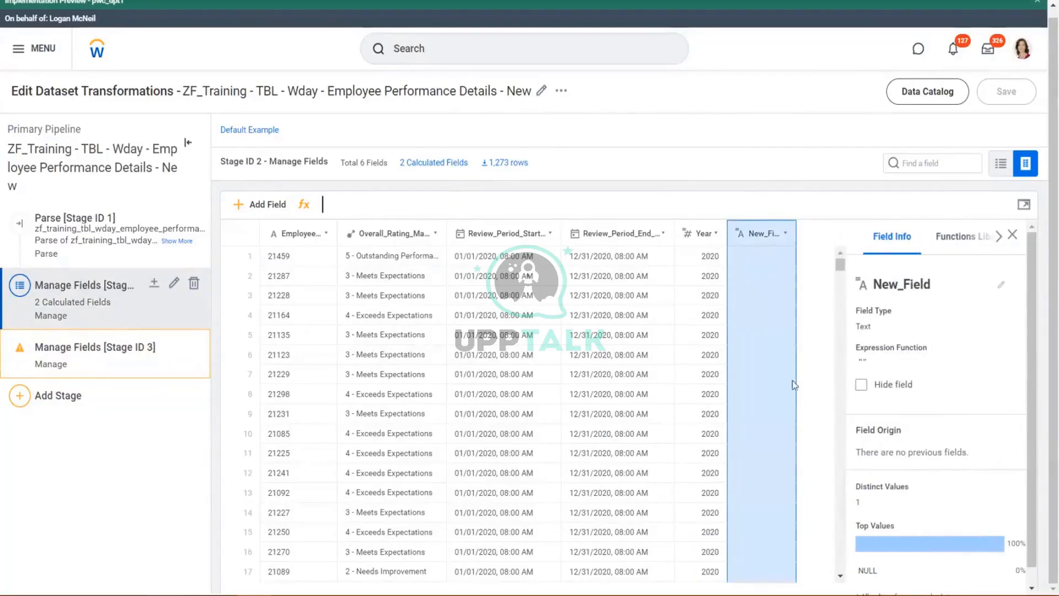
{"action": "scroll", "coordinate": [780, 458], "scroll_direction": "down", "scroll_amount": 5}
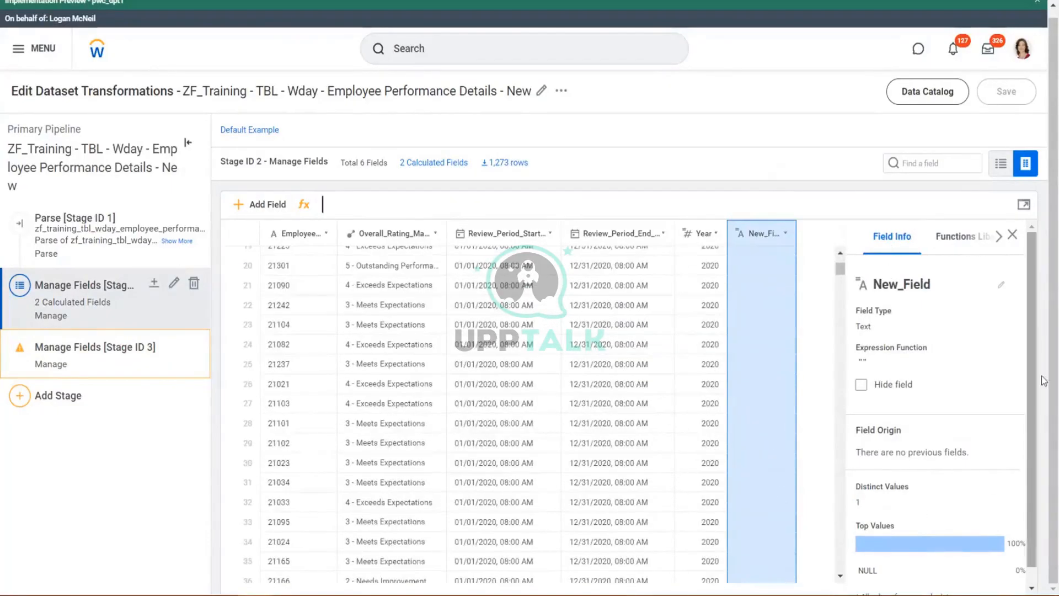
{"action": "left_click", "coordinate": [786, 236]}
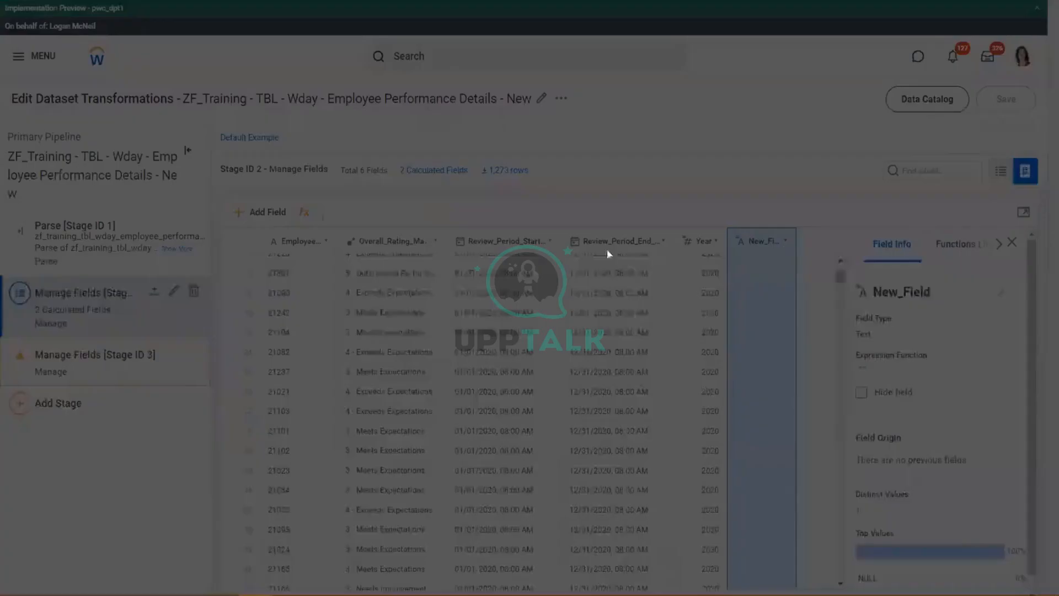
{"action": "left_click", "coordinate": [425, 338]}
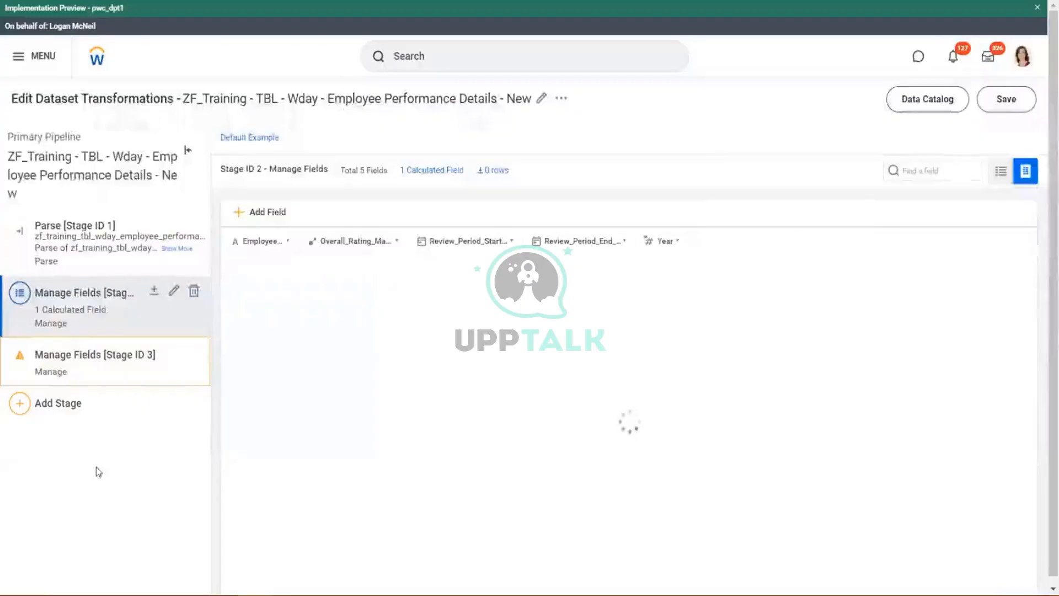
{"action": "left_click", "coordinate": [89, 354]}
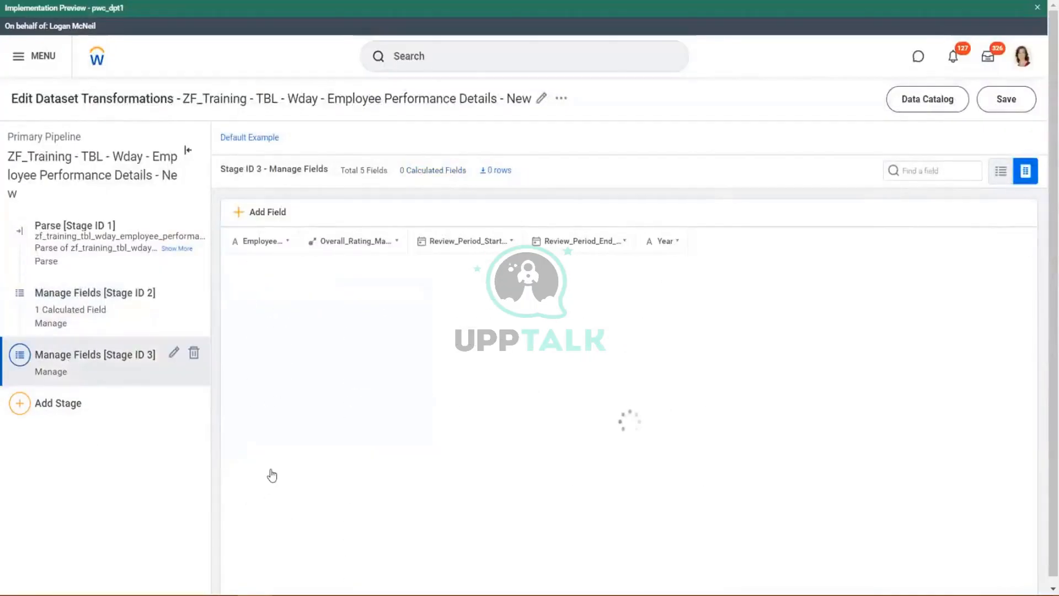
{"action": "left_click", "coordinate": [1029, 106]}
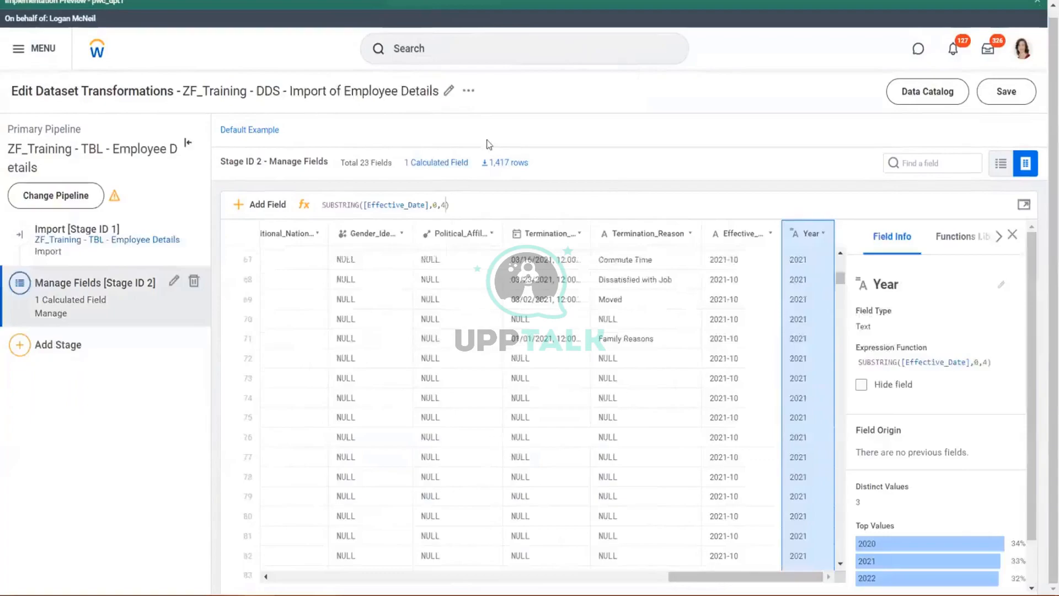
Examine the Import of Employee Details dataset's primary pipeline, its Stage ID 2 field settings and the Year field's expression
{"action": "left_click_drag", "start_coordinate": [303, 104], "coordinate": [372, 110]}
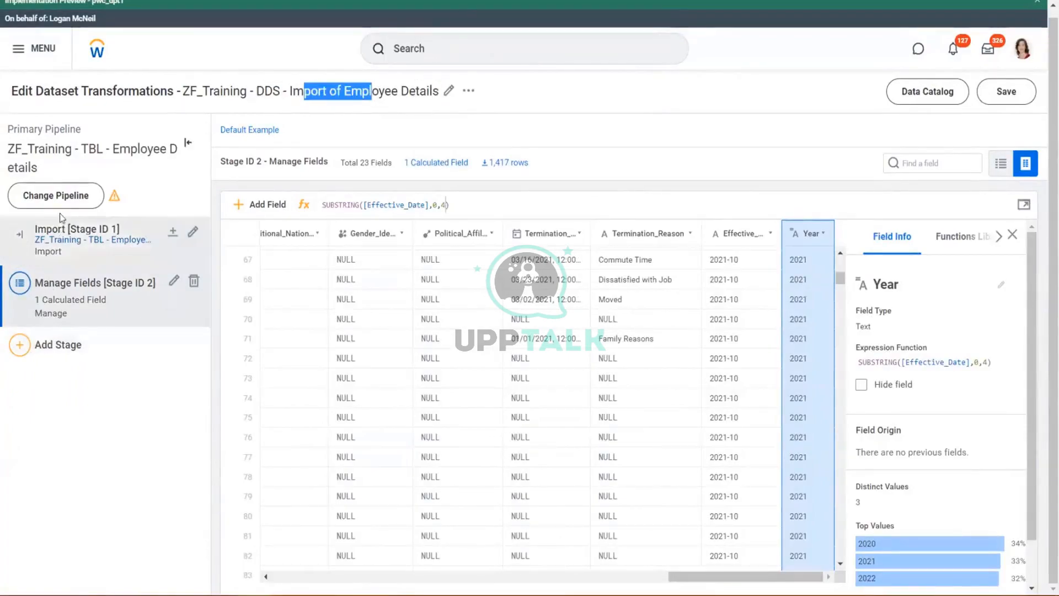
{"action": "left_click_drag", "start_coordinate": [67, 146], "coordinate": [150, 153]}
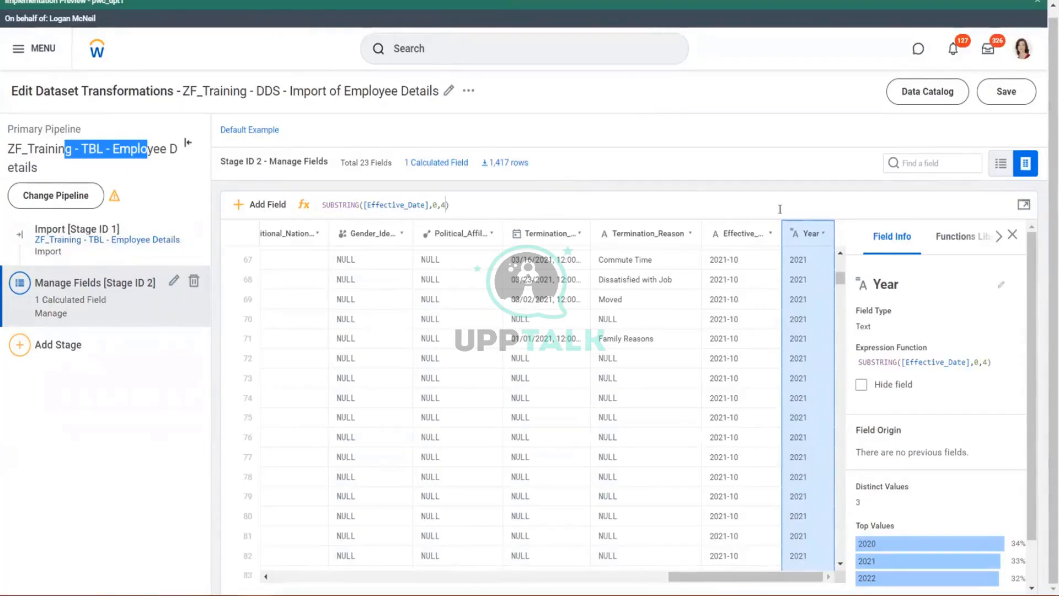
{"action": "left_click", "coordinate": [174, 281]}
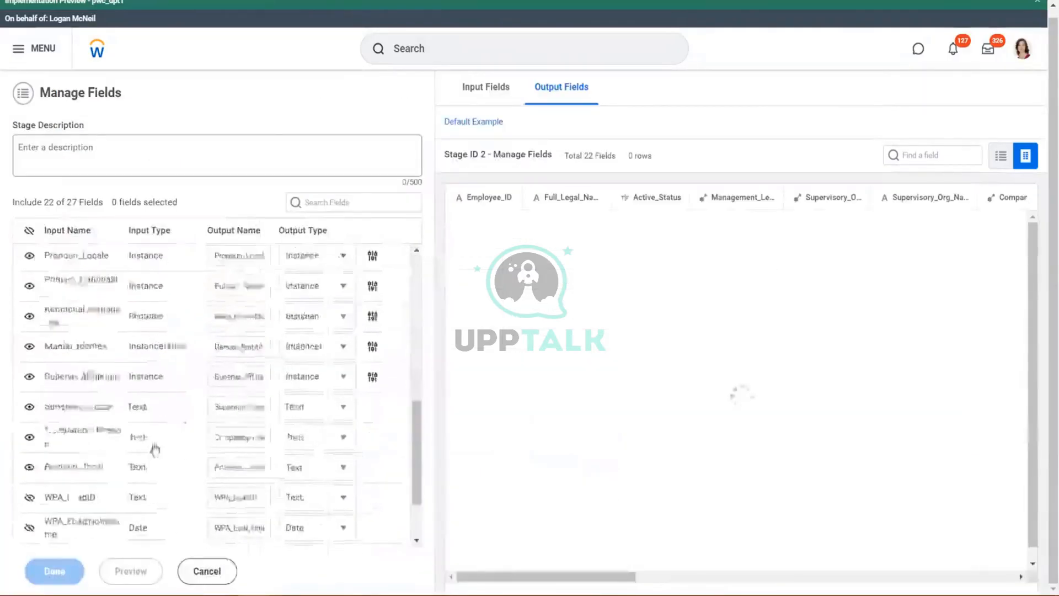
{"action": "scroll", "coordinate": [155, 449], "scroll_direction": "down", "scroll_amount": 2}
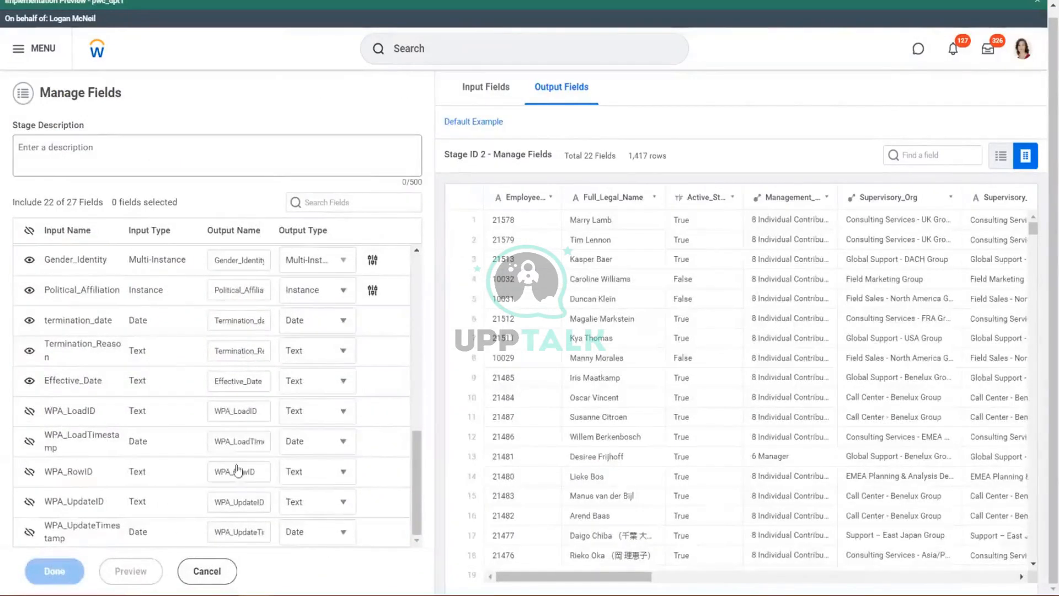
{"action": "left_click", "coordinate": [205, 571]}
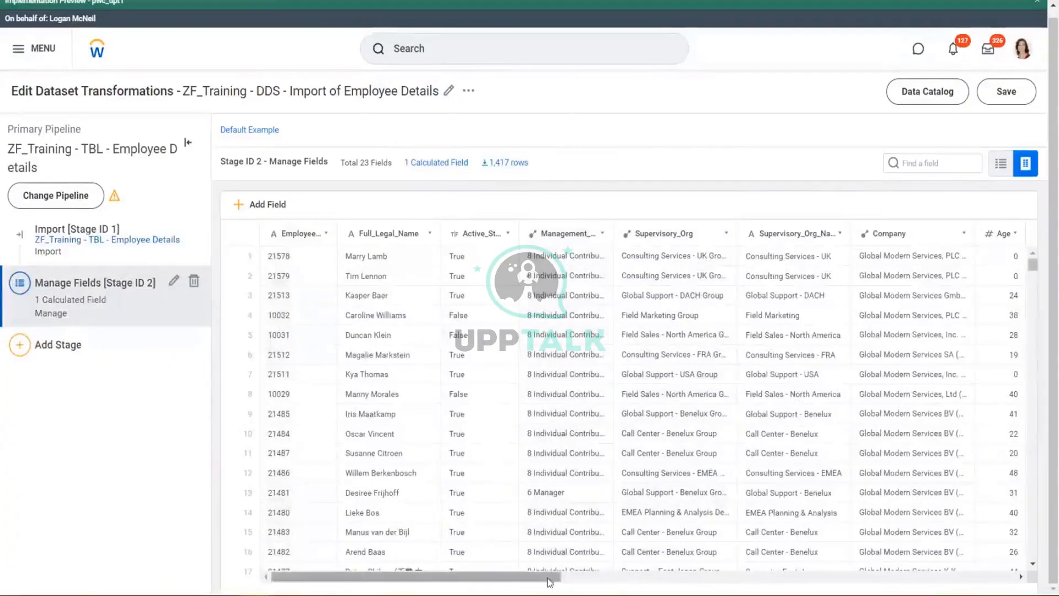
{"action": "left_click_drag", "start_coordinate": [550, 582], "coordinate": [1015, 579]}
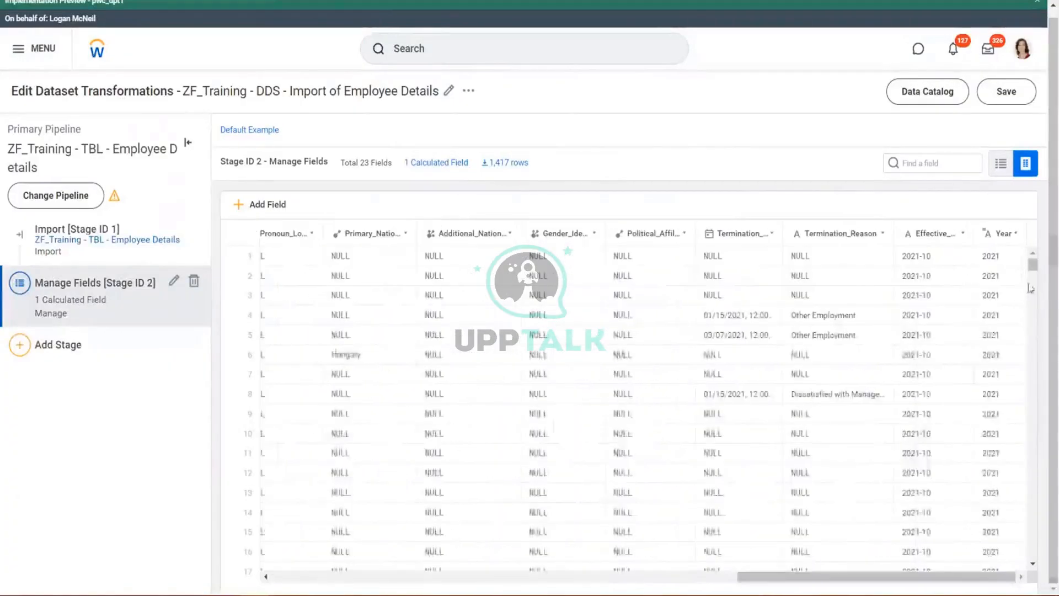
{"action": "left_click", "coordinate": [996, 257]}
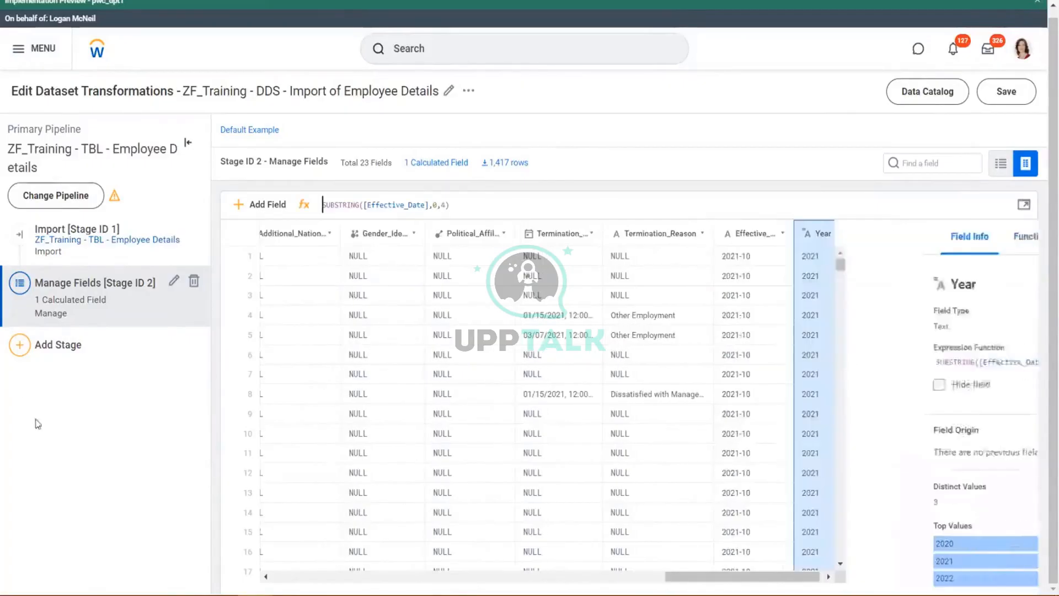
Check which pipelines a Join stage offers, leave it without adding the stage, and read the primary pipeline's warning
{"action": "left_click", "coordinate": [19, 347]}
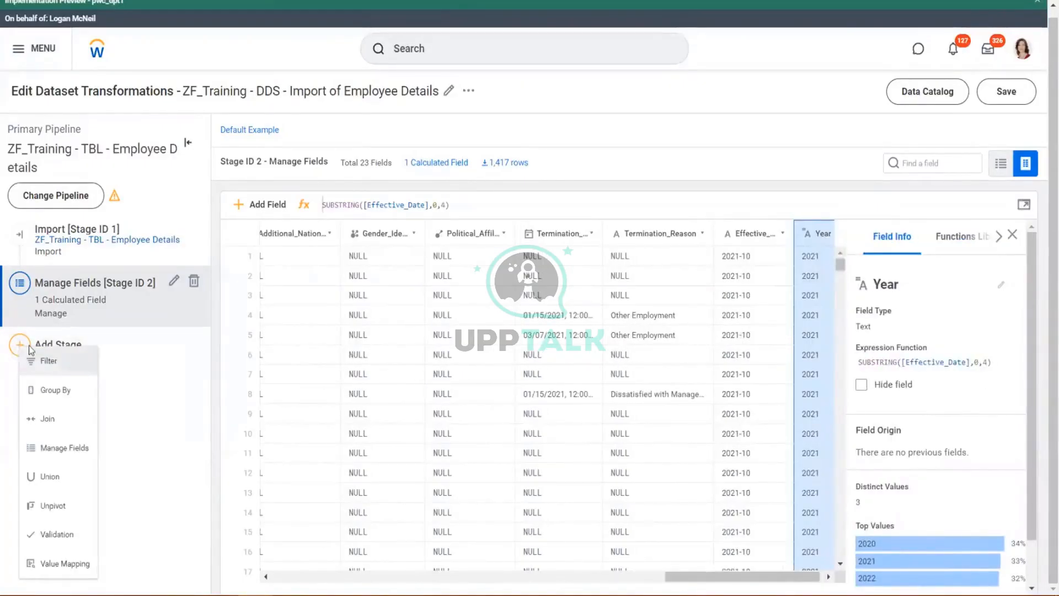
{"action": "left_click", "coordinate": [44, 420]}
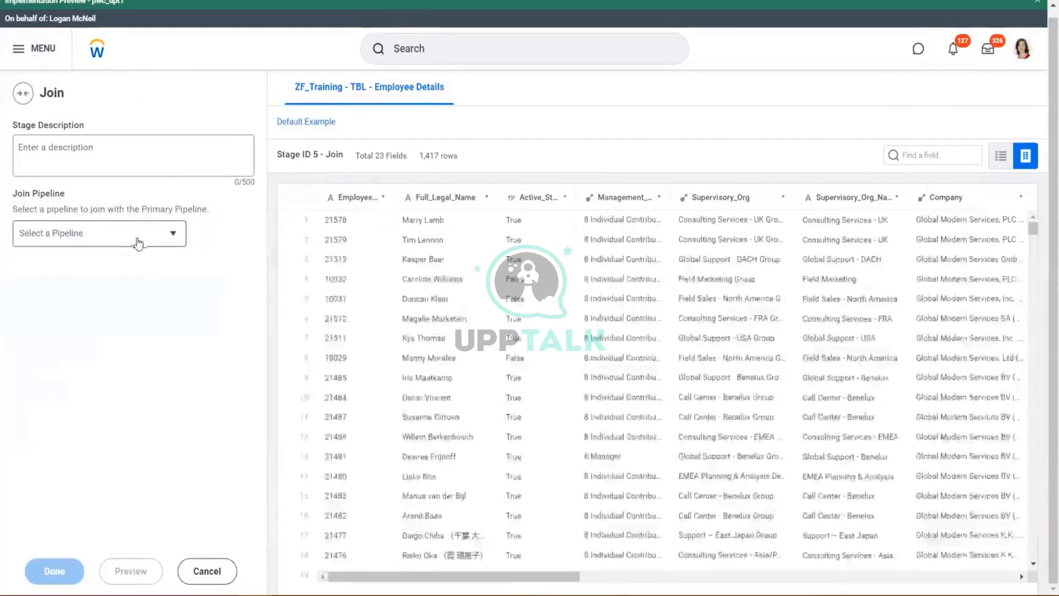
{"action": "left_click", "coordinate": [137, 239]}
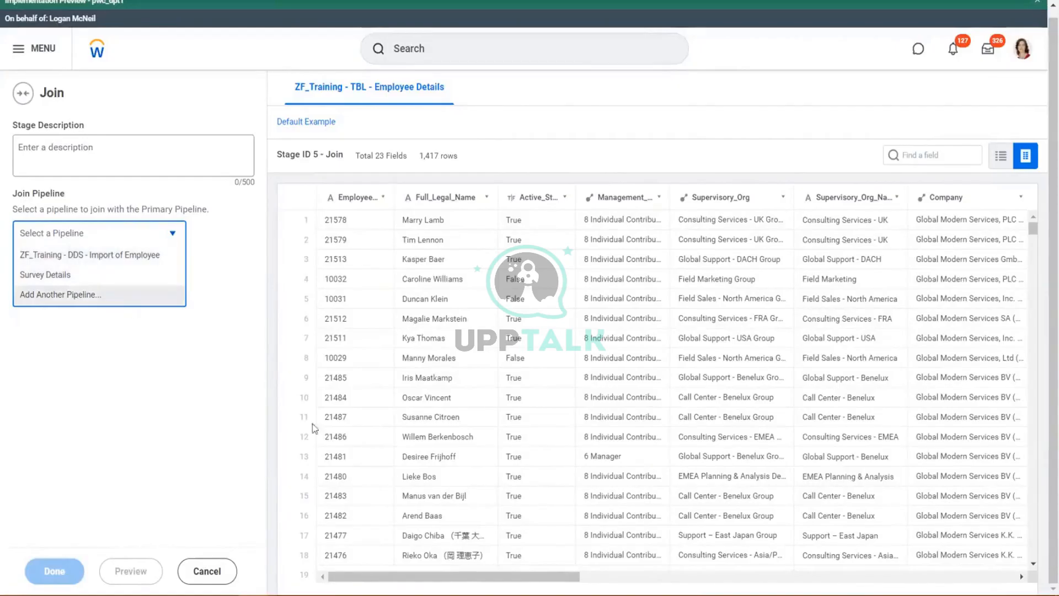
{"action": "left_click", "coordinate": [227, 574]}
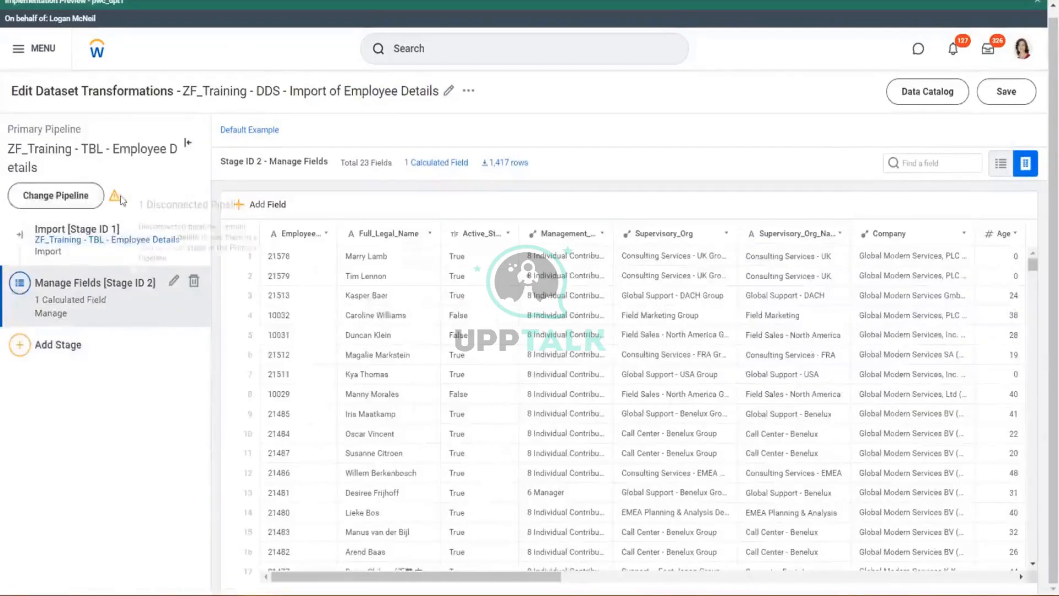
{"action": "mouse_move", "coordinate": [116, 199]}
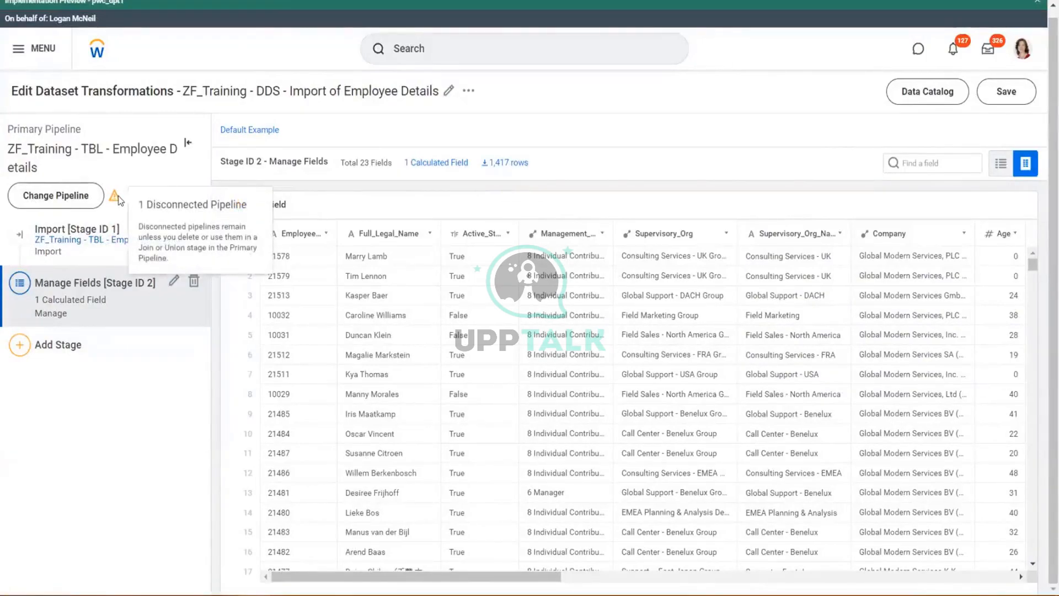
Review the dataset's primary and additional pipelines and return to the ZF_Training - TBL - Employee Details pipeline
{"action": "left_click", "coordinate": [48, 200]}
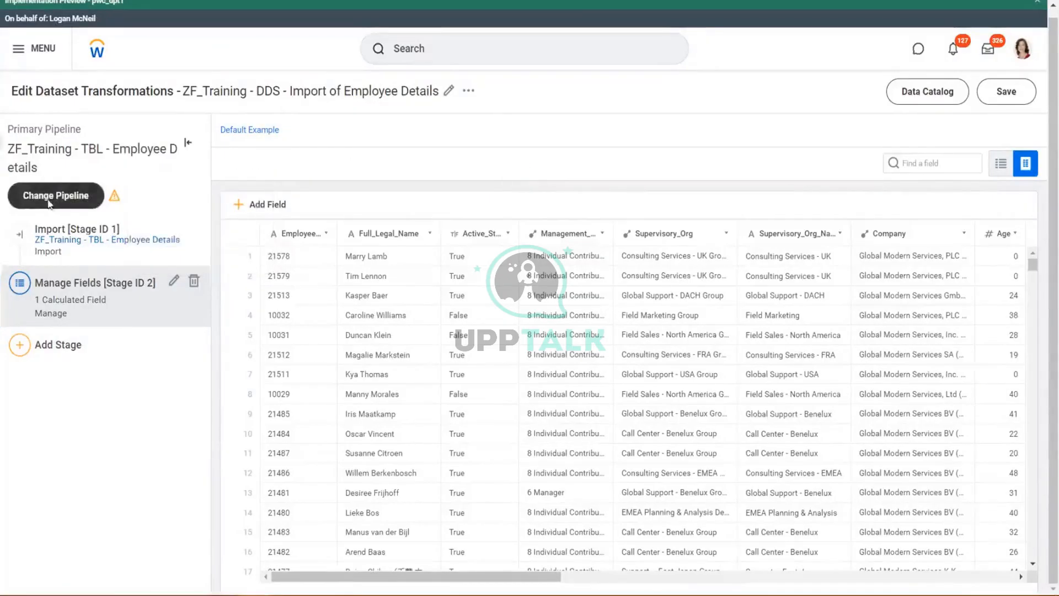
{"action": "mouse_move", "coordinate": [196, 200]}
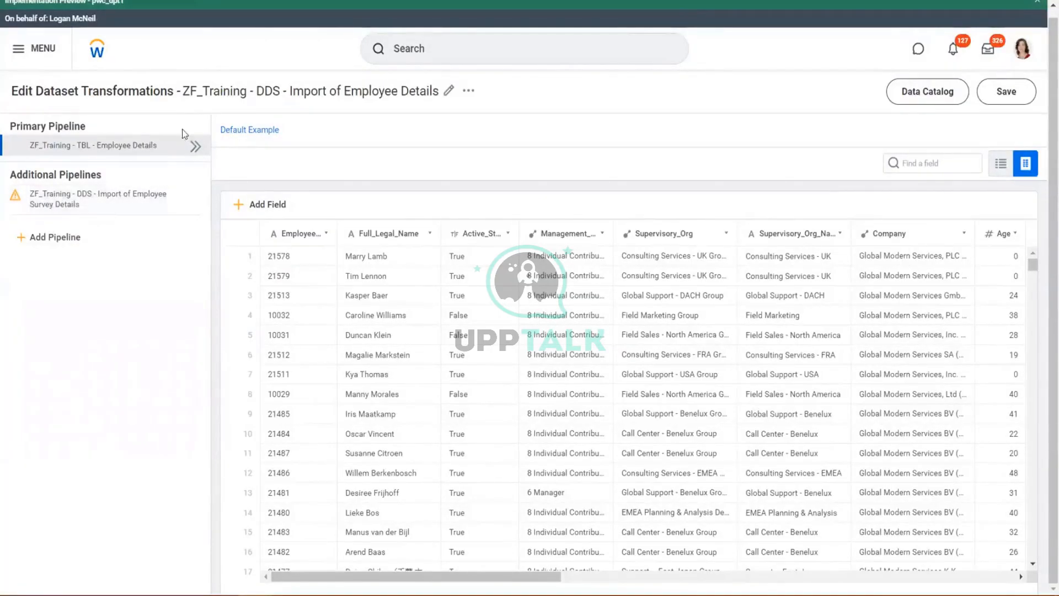
{"action": "left_click", "coordinate": [196, 146]}
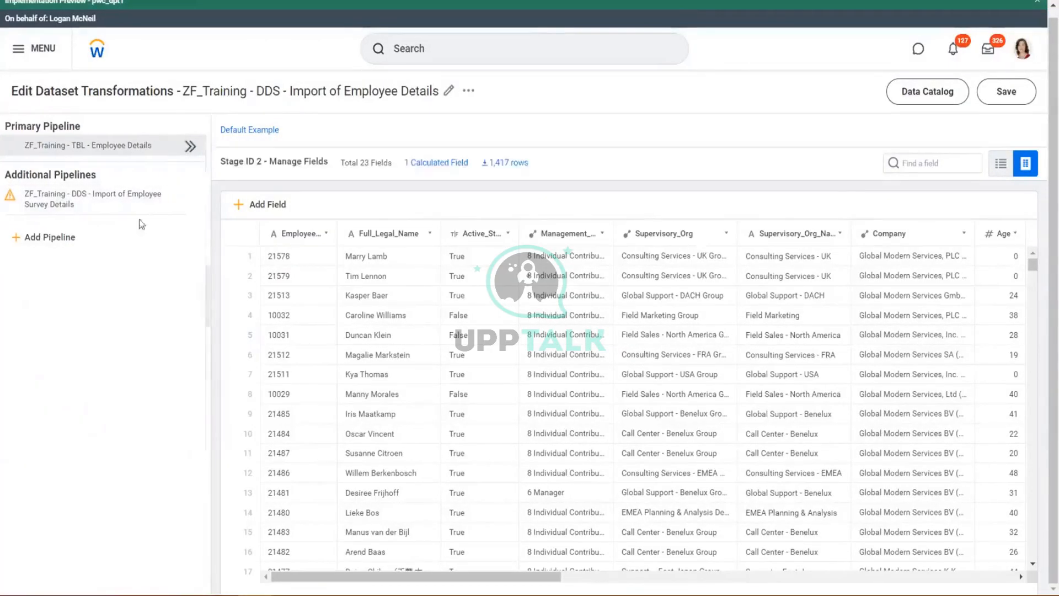
Start a Join stage and add ZF_Training - TBL - Wday - Employee Performance Details - New as its join pipeline
{"action": "left_click", "coordinate": [21, 353]}
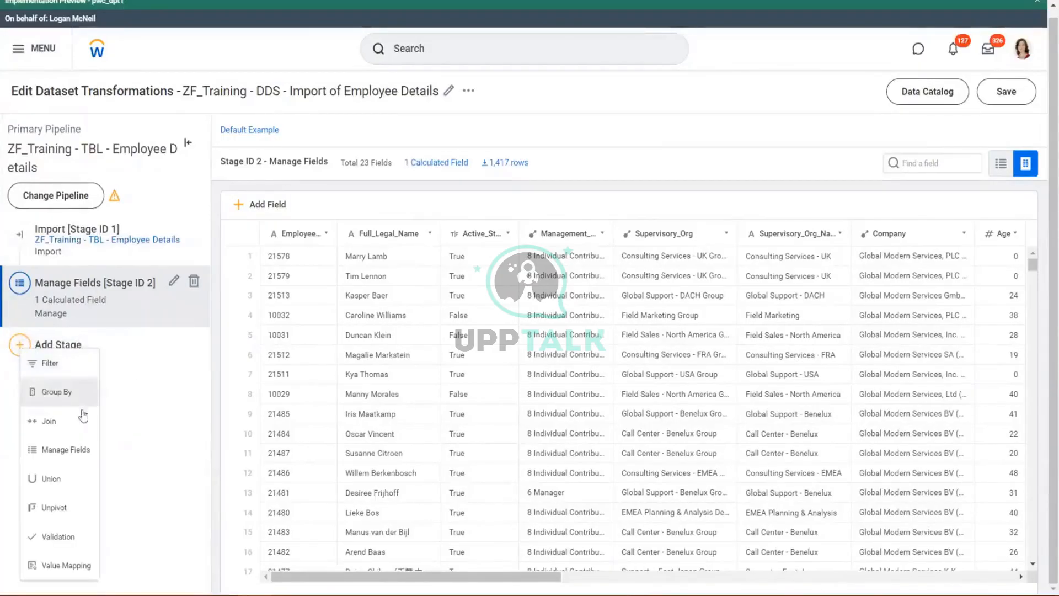
{"action": "left_click", "coordinate": [48, 421]}
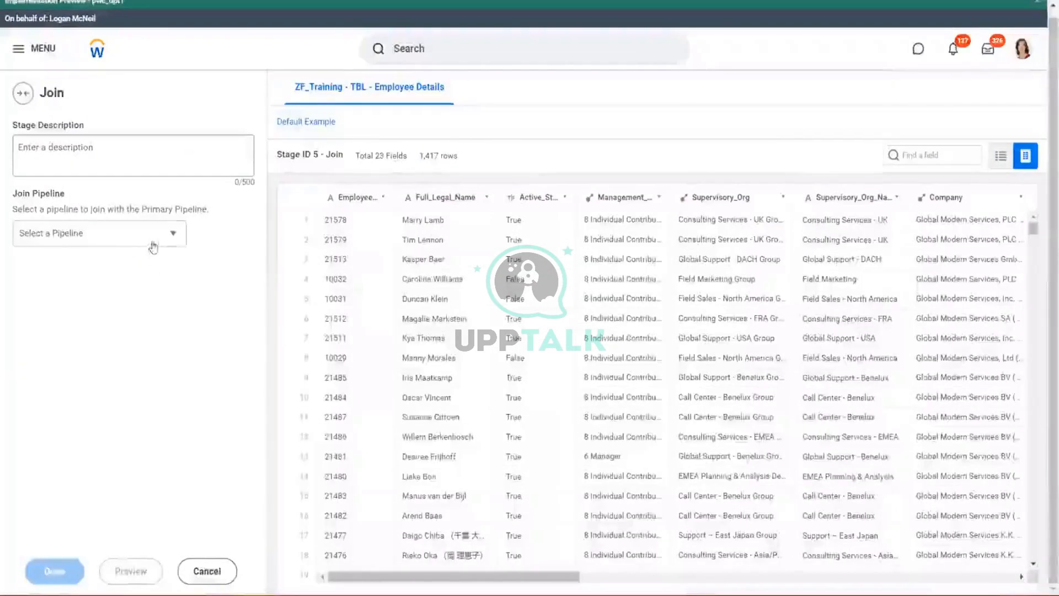
{"action": "left_click", "coordinate": [99, 232]}
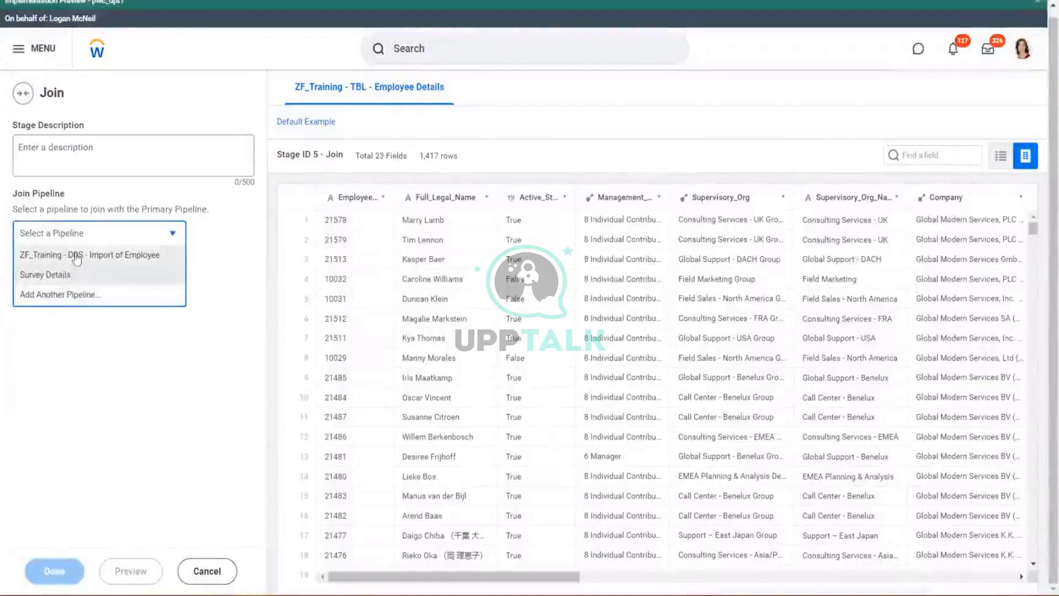
{"action": "left_click", "coordinate": [68, 298]}
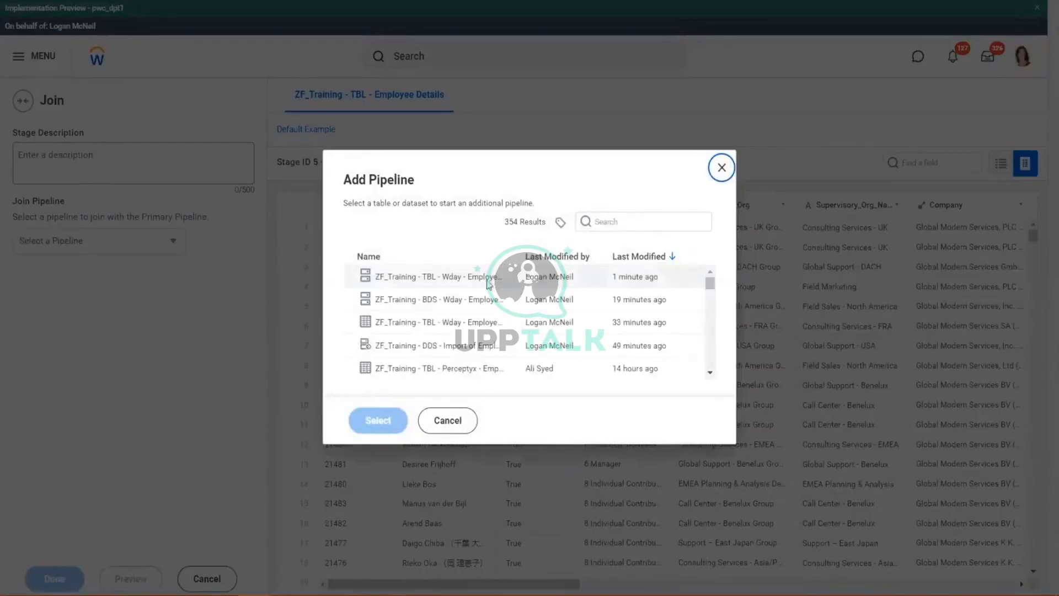
{"action": "left_click", "coordinate": [480, 280]}
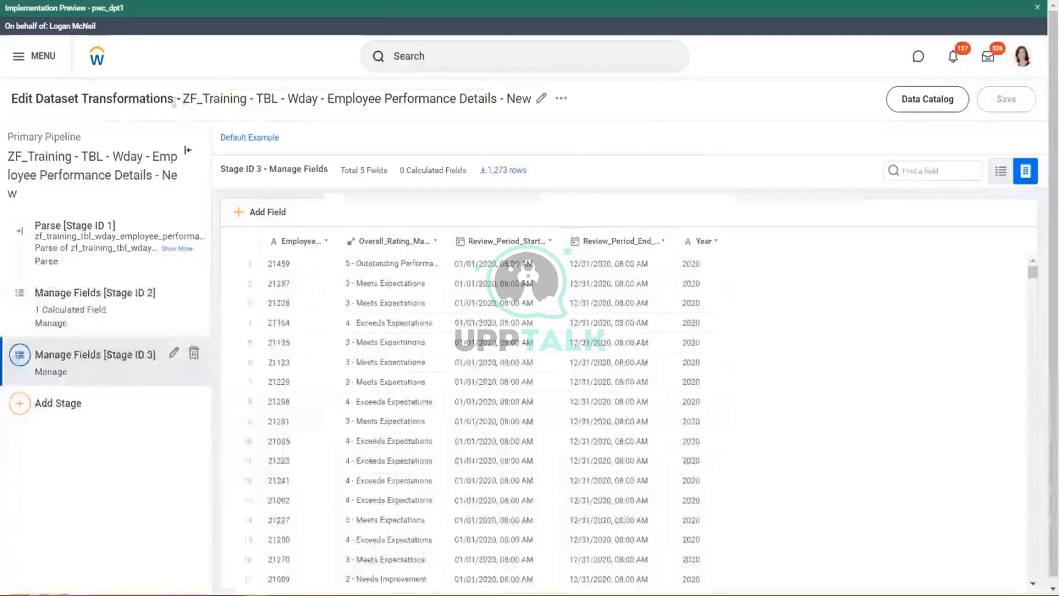
{"action": "left_click_drag", "start_coordinate": [182, 101], "coordinate": [511, 122]}
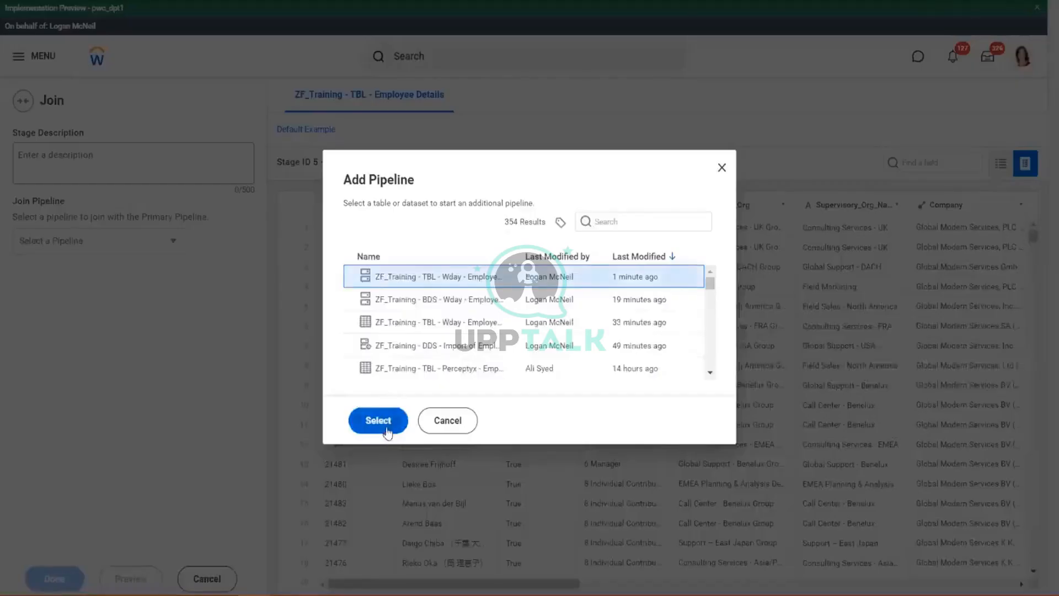
{"action": "left_click", "coordinate": [386, 431]}
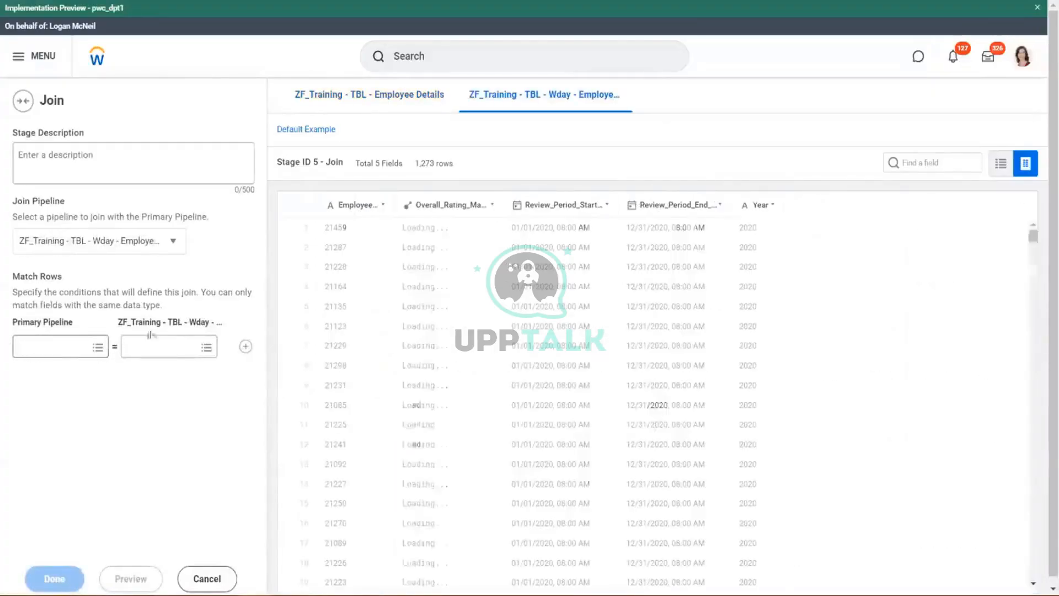
Match the join's rows on Employee_ID in the primary pipeline and Employee_ID in the performance pipeline
{"action": "left_click", "coordinate": [97, 346]}
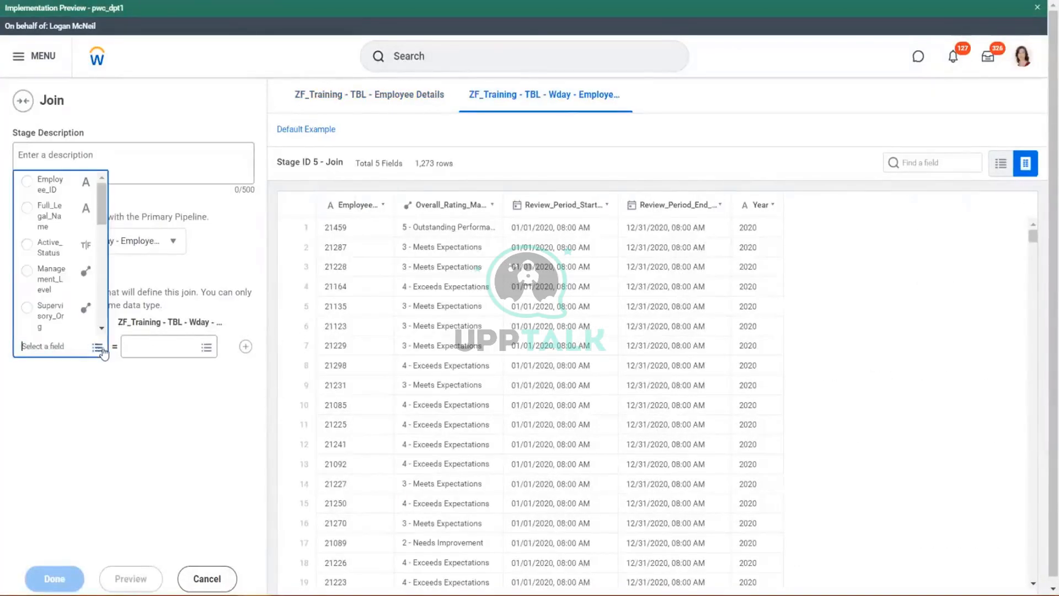
{"action": "left_click", "coordinate": [53, 188]}
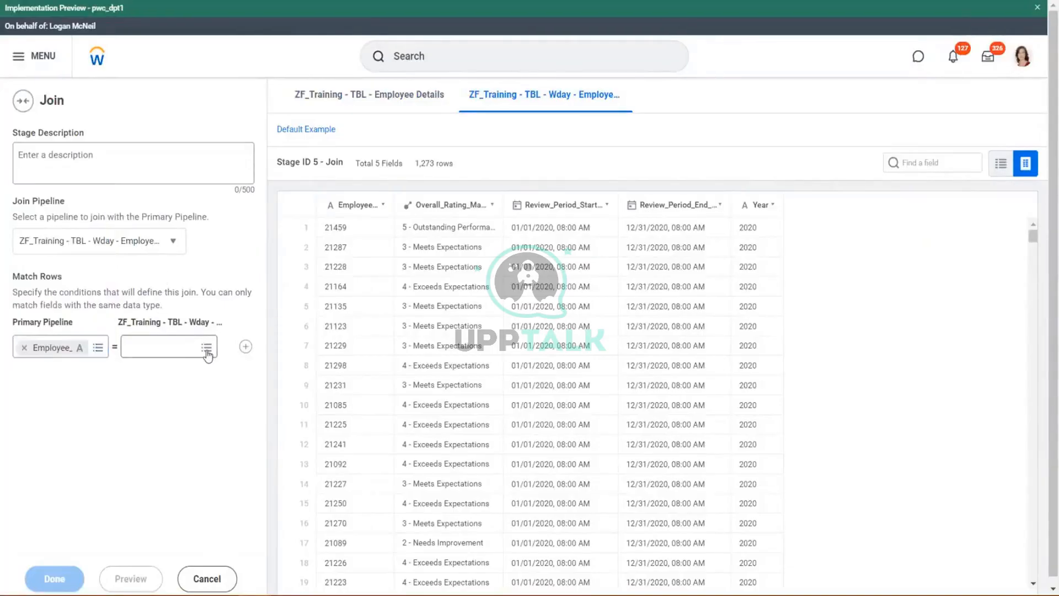
{"action": "left_click", "coordinate": [206, 350]}
{"action": "left_click", "coordinate": [173, 301]}
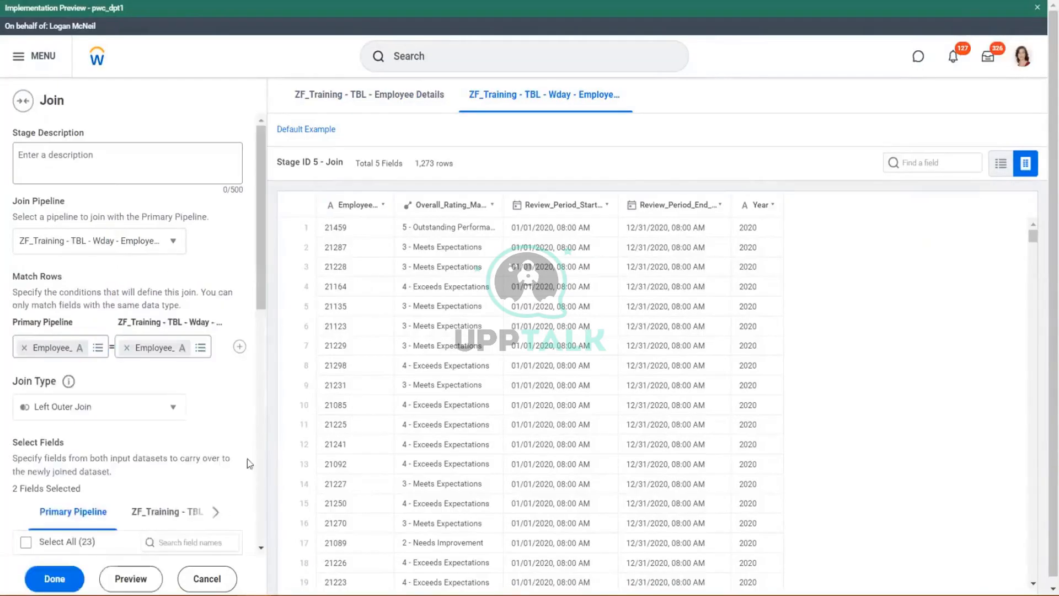
Add a second match condition to the join that pairs Year in the primary pipeline with Year in the performance pipeline
{"action": "left_click", "coordinate": [239, 346]}
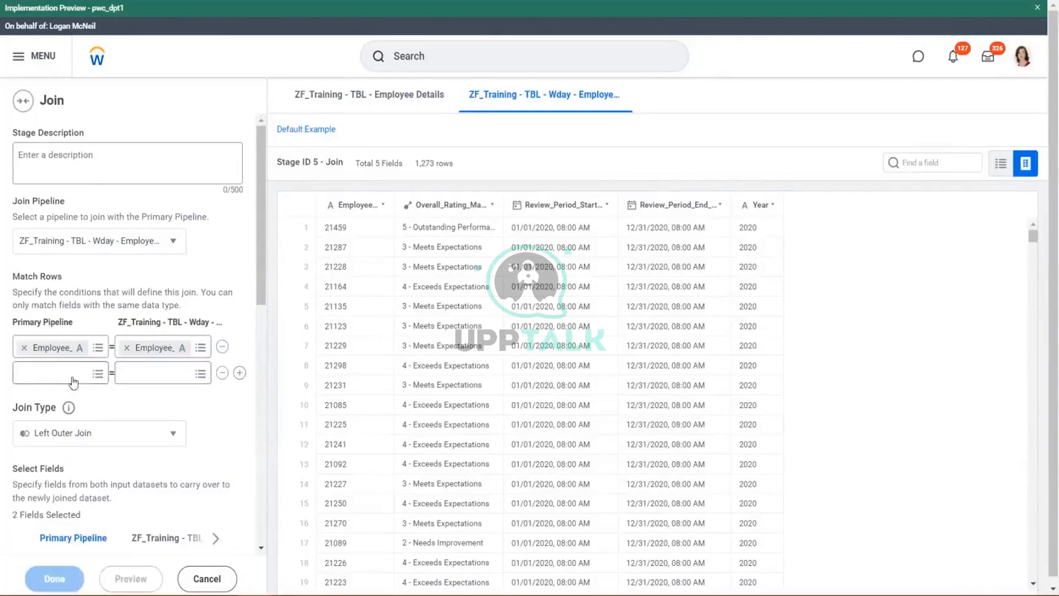
{"action": "left_click", "coordinate": [95, 373]}
{"action": "scroll", "coordinate": [49, 296], "scroll_direction": "down", "scroll_amount": 5}
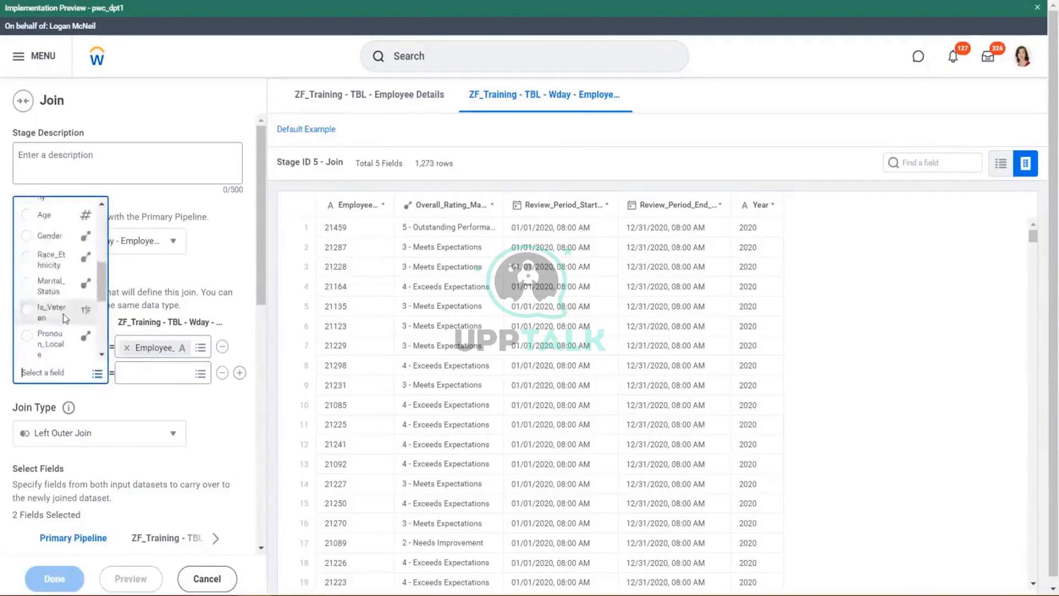
{"action": "left_click", "coordinate": [41, 351]}
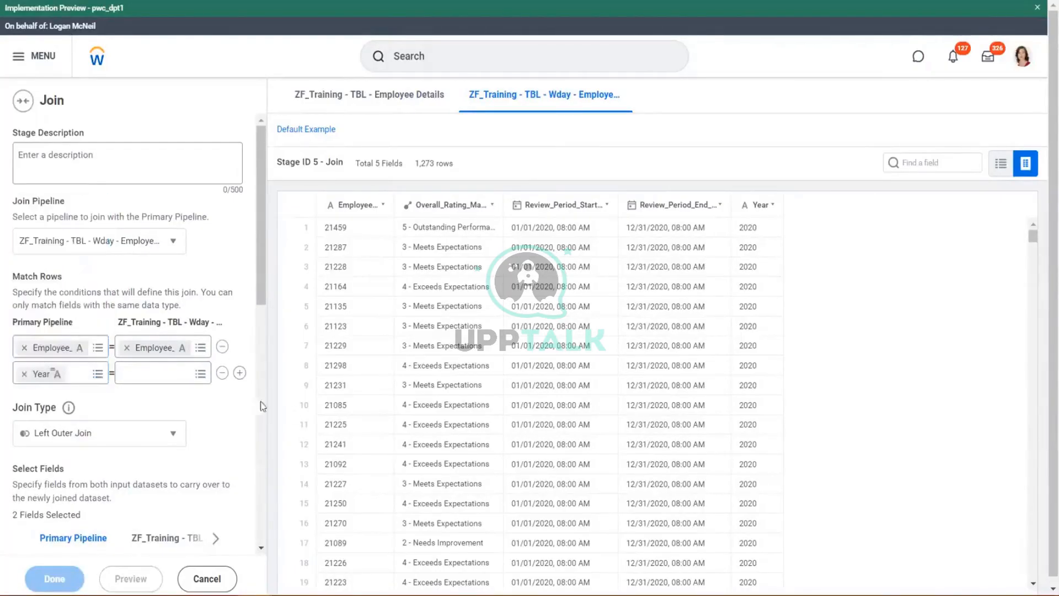
{"action": "left_click", "coordinate": [199, 375]}
{"action": "left_click", "coordinate": [147, 351]}
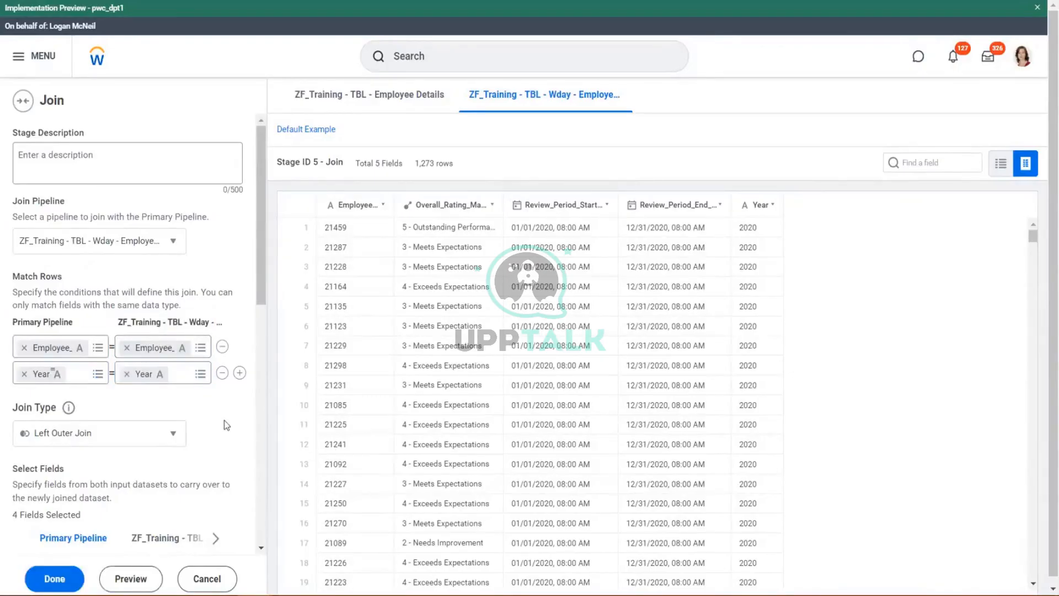
Carry all 23 primary pipeline fields over to the joined dataset
{"action": "scroll", "coordinate": [228, 427], "scroll_direction": "down", "scroll_amount": 5}
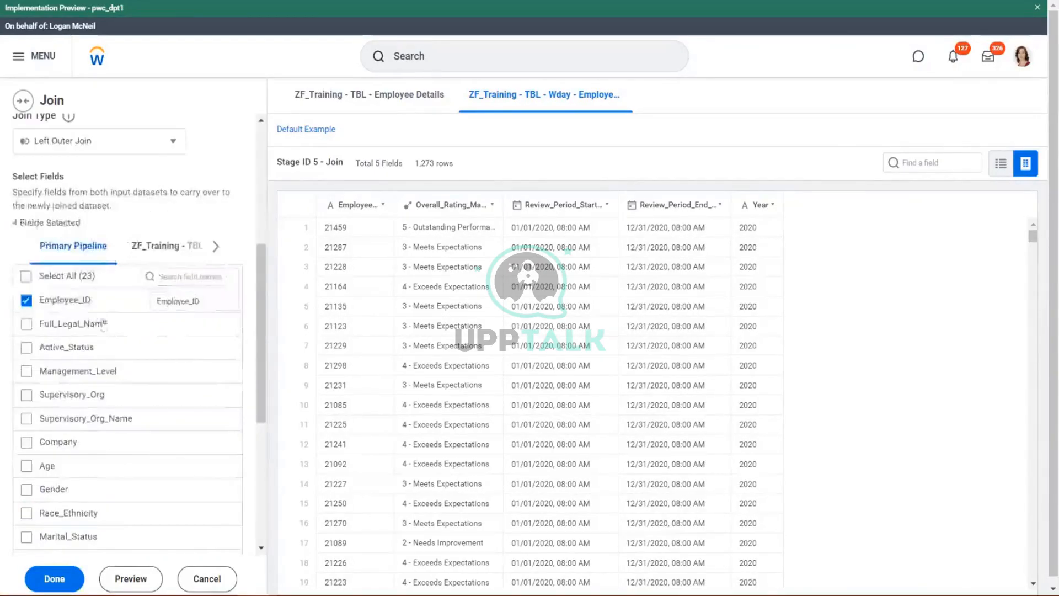
{"action": "left_click", "coordinate": [26, 280]}
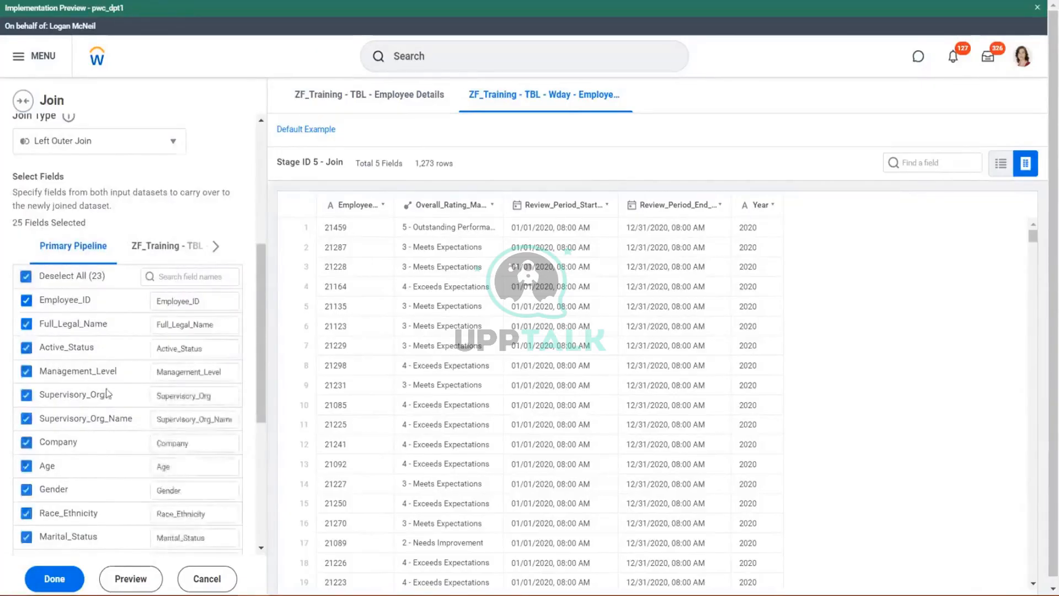
{"action": "scroll", "coordinate": [114, 378], "scroll_direction": "down", "scroll_amount": 5}
{"action": "scroll", "coordinate": [116, 380], "scroll_direction": "up", "scroll_amount": 5}
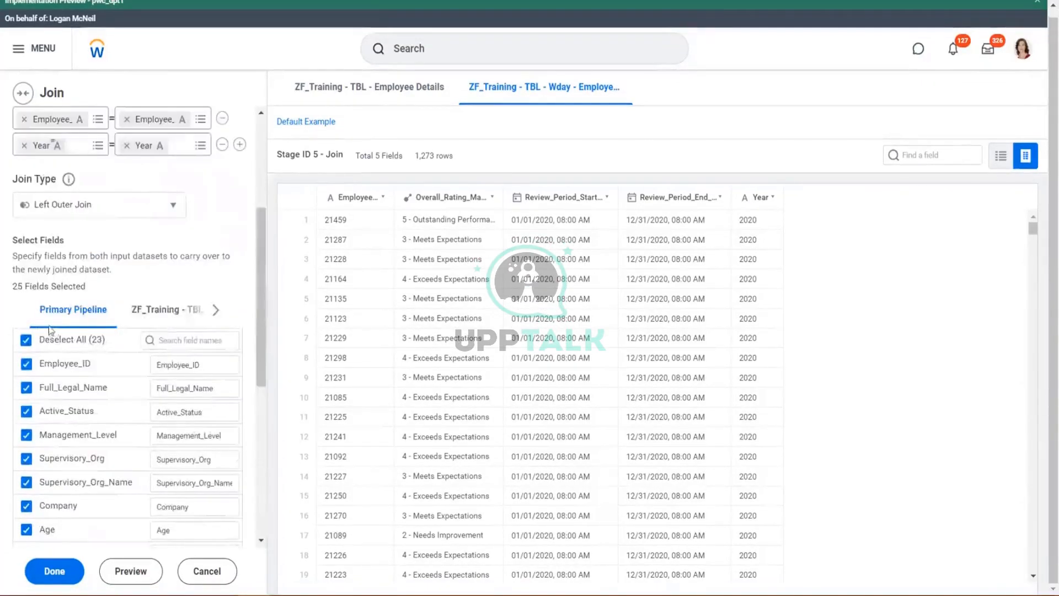
Carry over Overall_Rating_Manager, Review_Period_Start_Date and Review_Period_End_Date from the performance pipeline, leaving out its Employee_ID and Year
{"action": "left_click", "coordinate": [173, 319]}
{"action": "scroll", "coordinate": [193, 314], "scroll_direction": "down", "scroll_amount": 1}
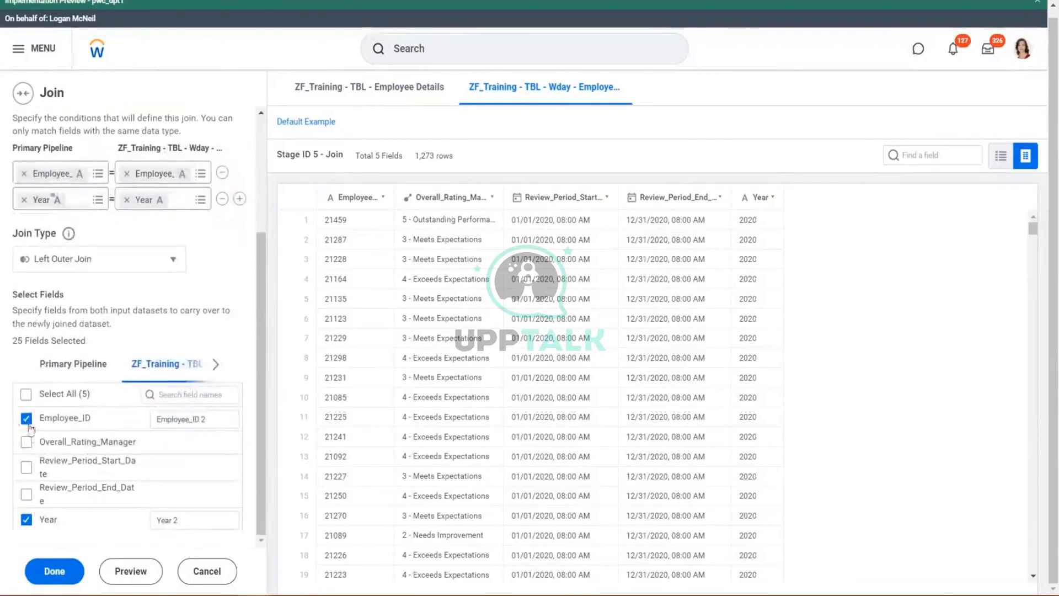
{"action": "left_click", "coordinate": [26, 393]}
{"action": "left_click", "coordinate": [26, 419]}
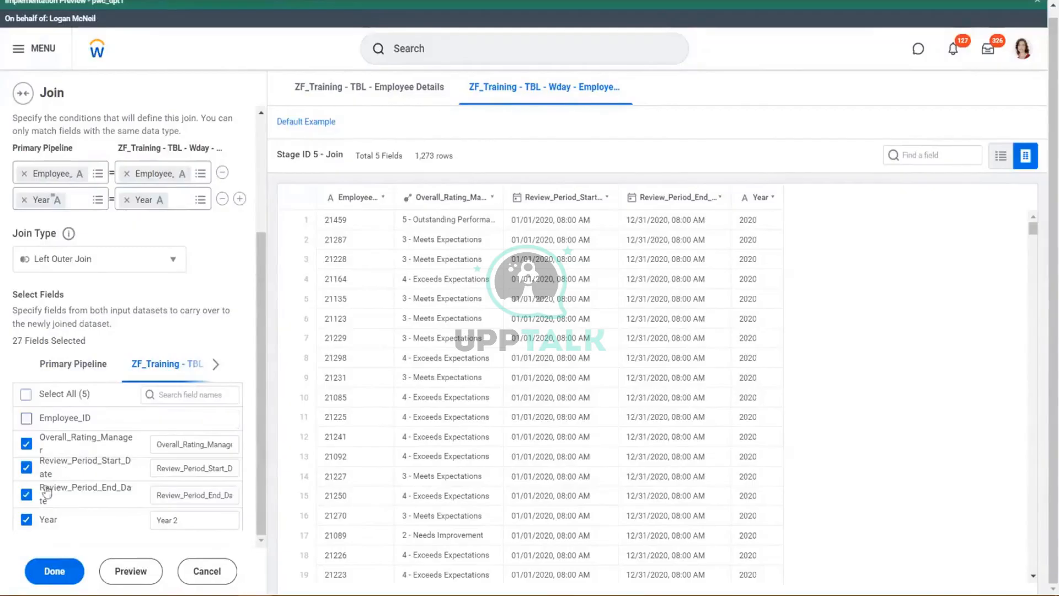
{"action": "left_click", "coordinate": [26, 520]}
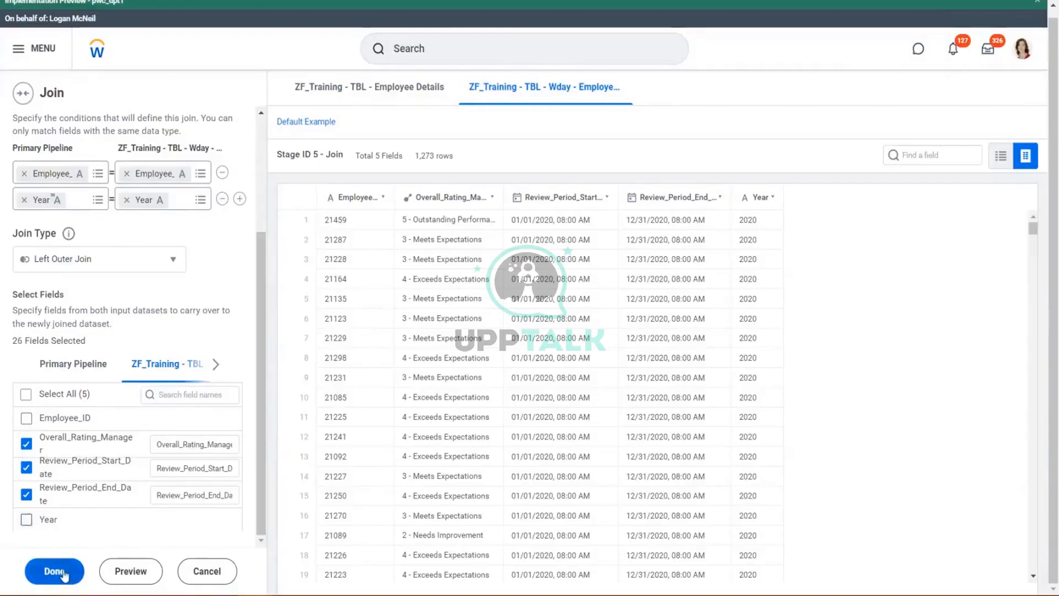
Preview the join result and examine its row count, Year, Overall_Rating_Manager and review period values across the rows
{"action": "left_click", "coordinate": [139, 570]}
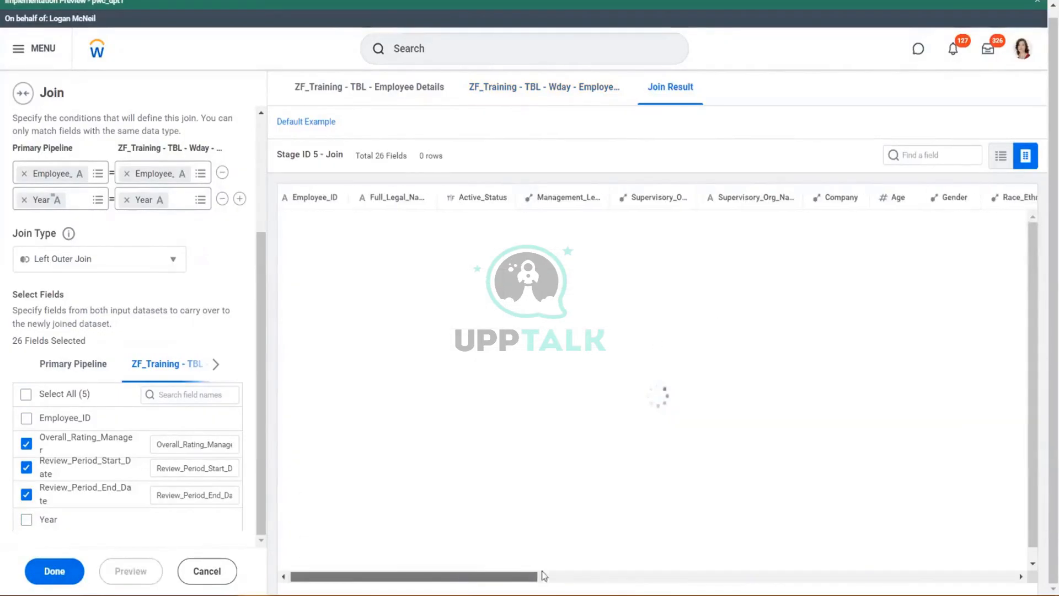
{"action": "left_click_drag", "start_coordinate": [532, 576], "coordinate": [1001, 575]}
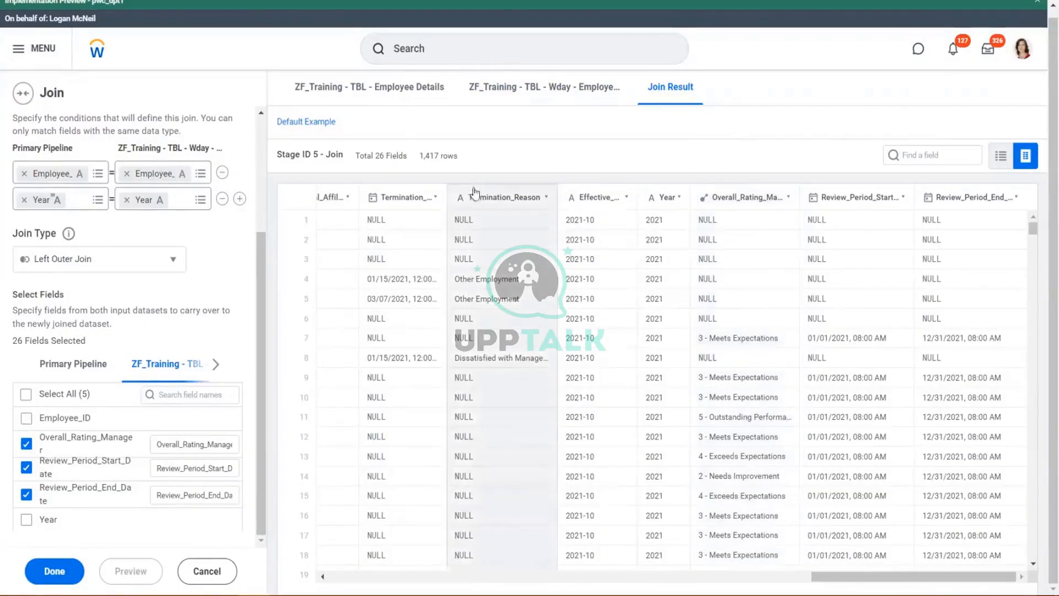
{"action": "left_click_drag", "start_coordinate": [422, 156], "coordinate": [462, 166]}
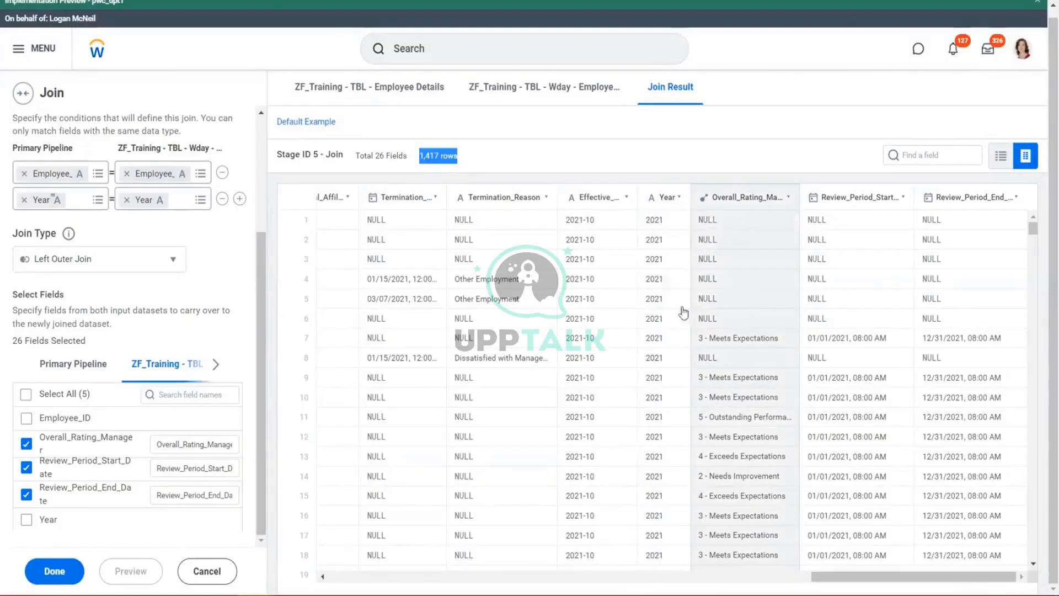
{"action": "left_click_drag", "start_coordinate": [808, 340], "coordinate": [845, 342]}
{"action": "left_click", "coordinate": [879, 341]}
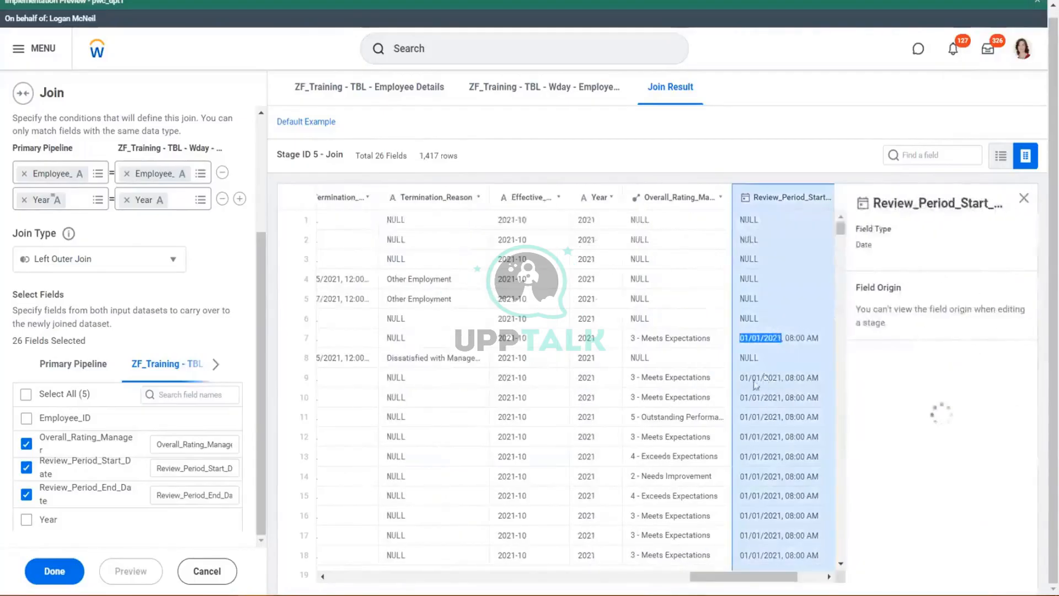
{"action": "scroll", "coordinate": [662, 411], "scroll_direction": "down", "scroll_amount": 5}
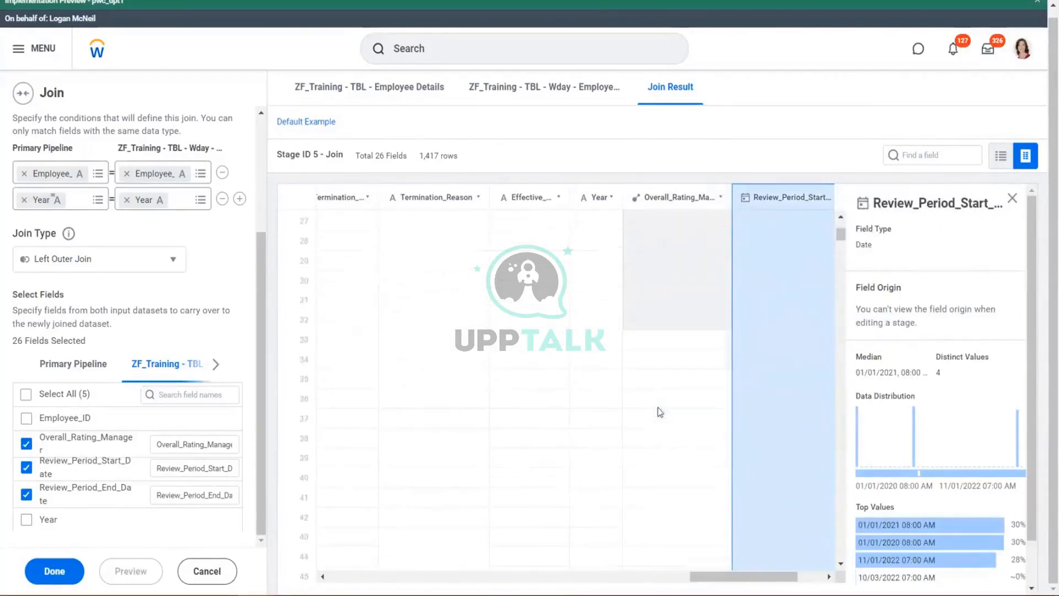
{"action": "scroll", "coordinate": [600, 355], "scroll_direction": "down", "scroll_amount": 5}
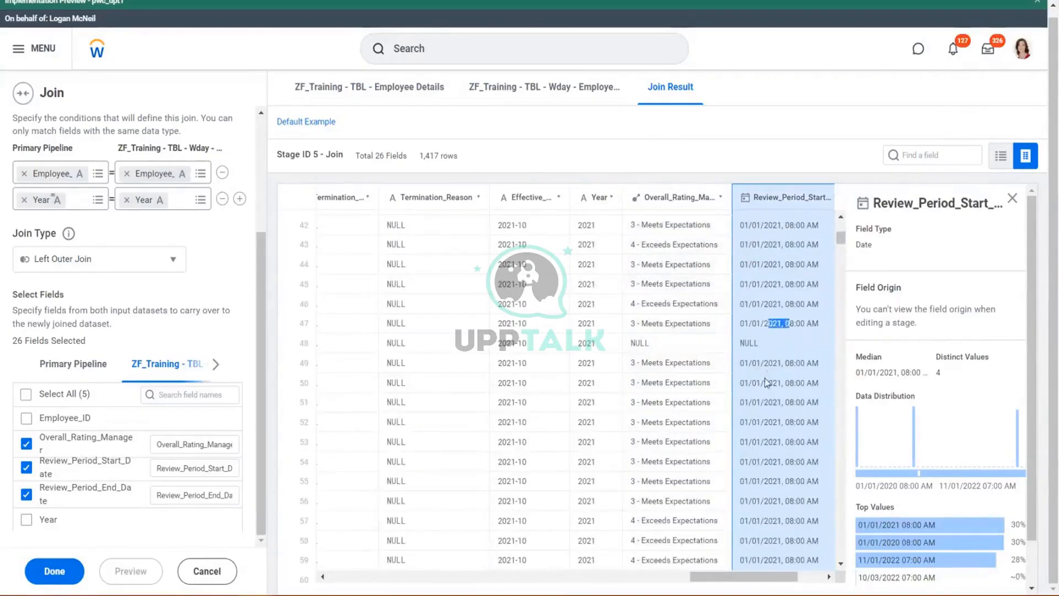
{"action": "scroll", "coordinate": [772, 369], "scroll_direction": "down", "scroll_amount": 5}
{"action": "scroll", "coordinate": [778, 364], "scroll_direction": "down", "scroll_amount": 6}
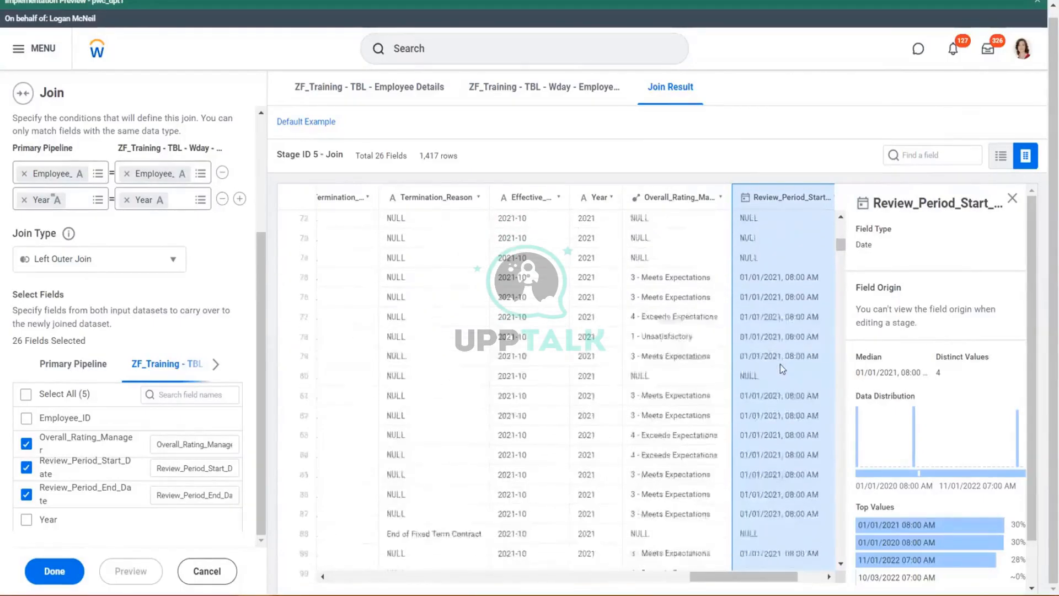
{"action": "scroll", "coordinate": [779, 369], "scroll_direction": "down", "scroll_amount": 8}
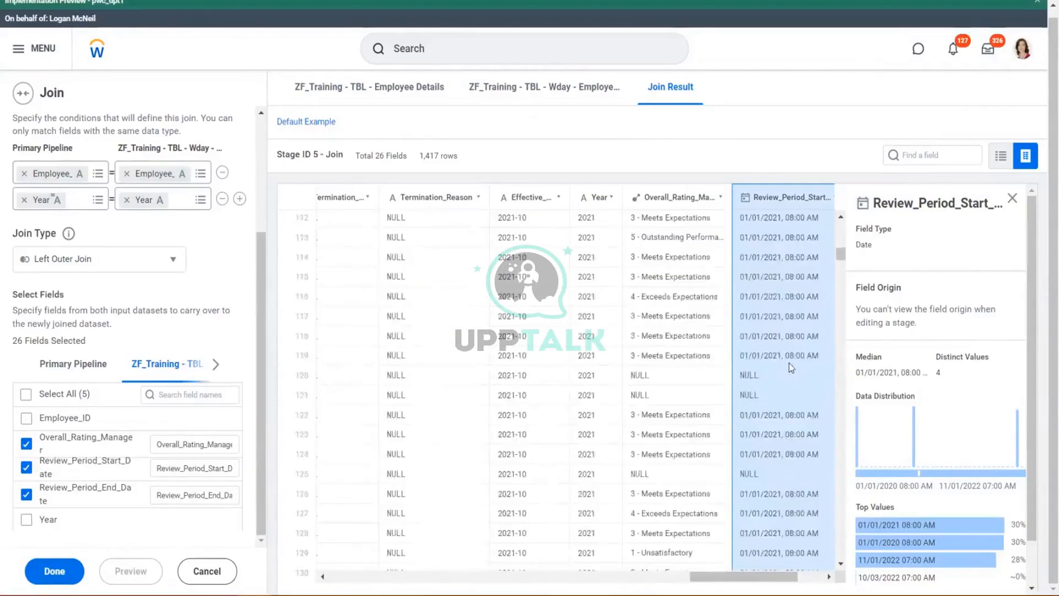
{"action": "scroll", "coordinate": [790, 359], "scroll_direction": "down", "scroll_amount": 10}
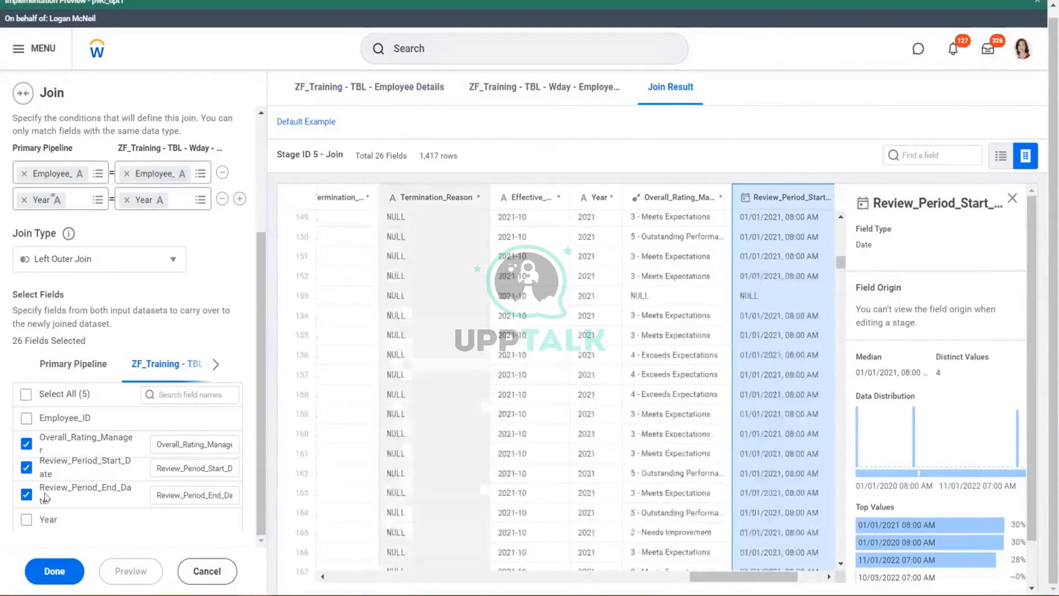
Finish the Join stage and check the columns of the joined dataset
{"action": "left_click", "coordinate": [54, 568]}
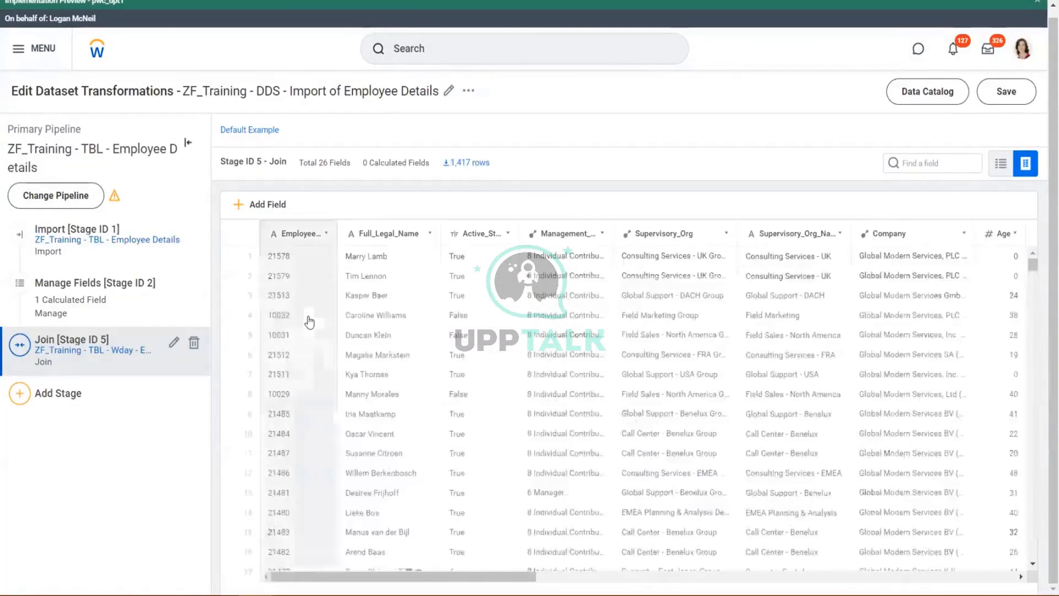
{"action": "left_click_drag", "start_coordinate": [496, 578], "coordinate": [1000, 578]}
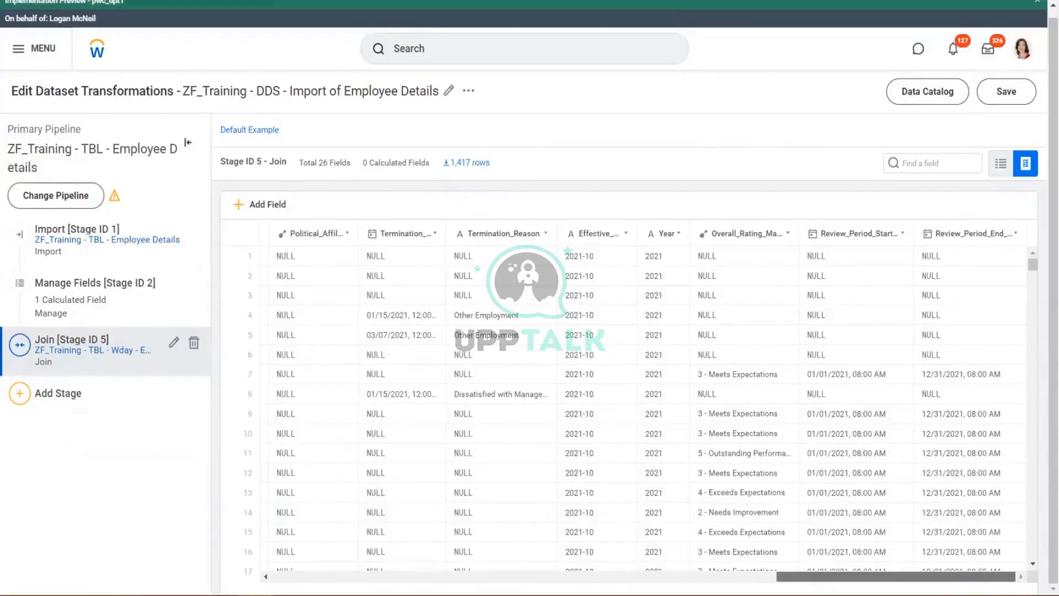
{"action": "left_click_drag", "start_coordinate": [1000, 578], "coordinate": [221, 593]}
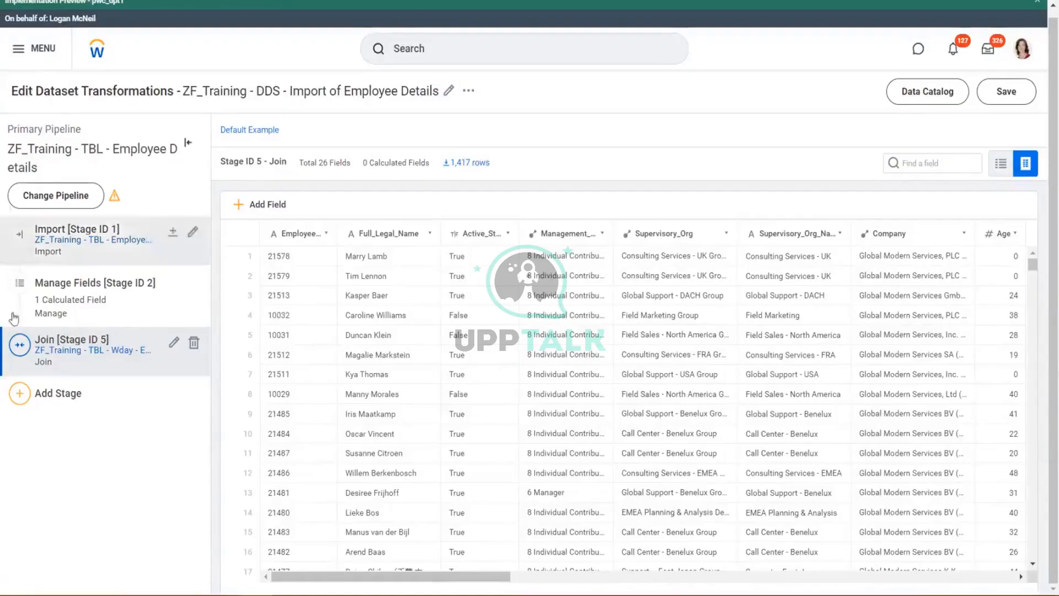
Add a Join stage with the ZF_Training - DDS - Import of Employee Survey Details pipeline, matching Employee_ID to its Employee_ID
{"action": "left_click", "coordinate": [26, 401]}
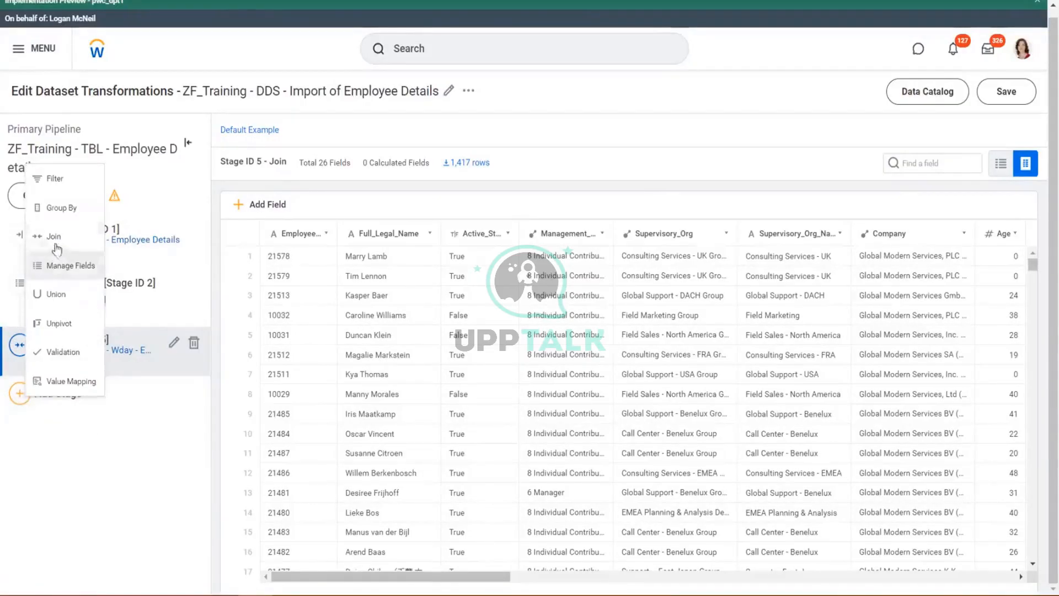
{"action": "left_click", "coordinate": [48, 238]}
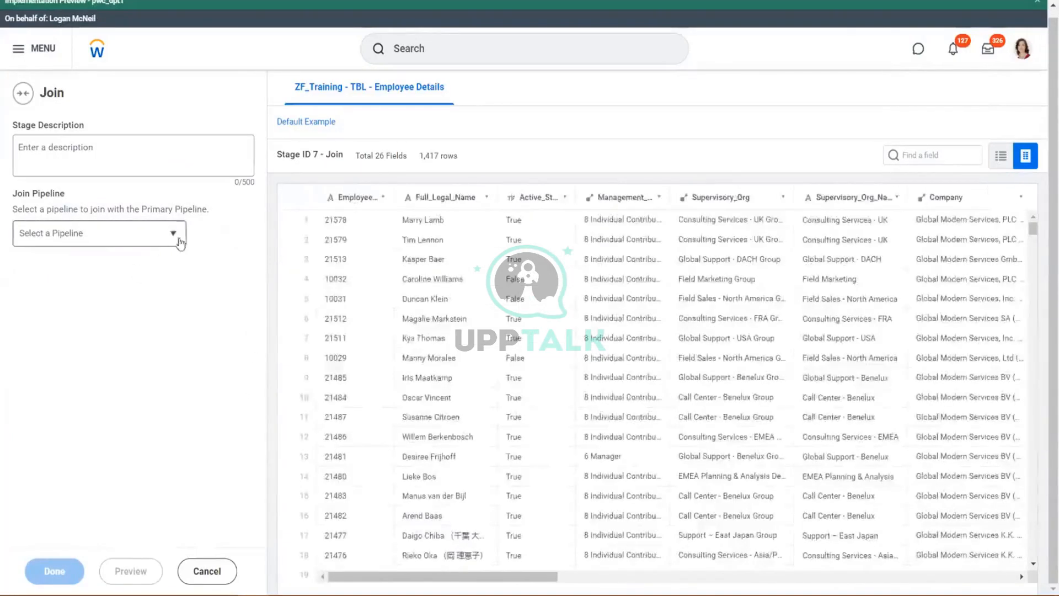
{"action": "left_click", "coordinate": [181, 242]}
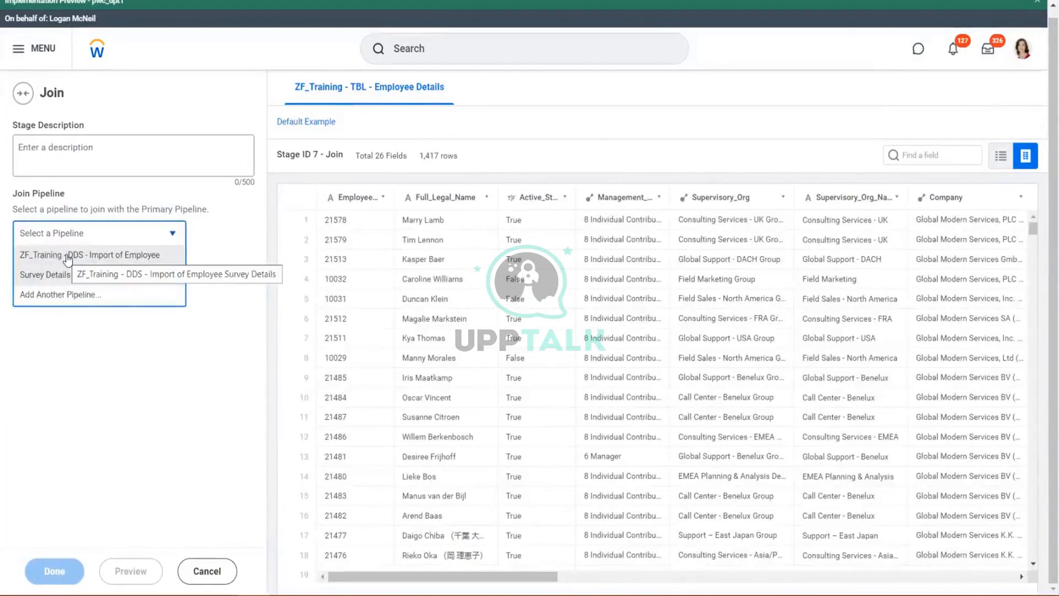
{"action": "left_click", "coordinate": [68, 258]}
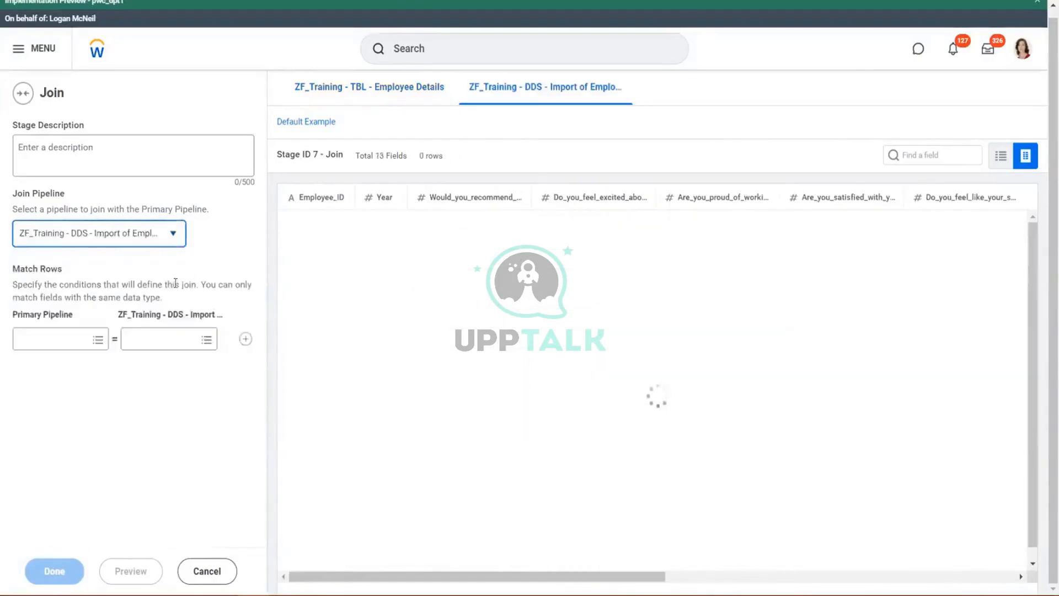
{"action": "left_click", "coordinate": [94, 338]}
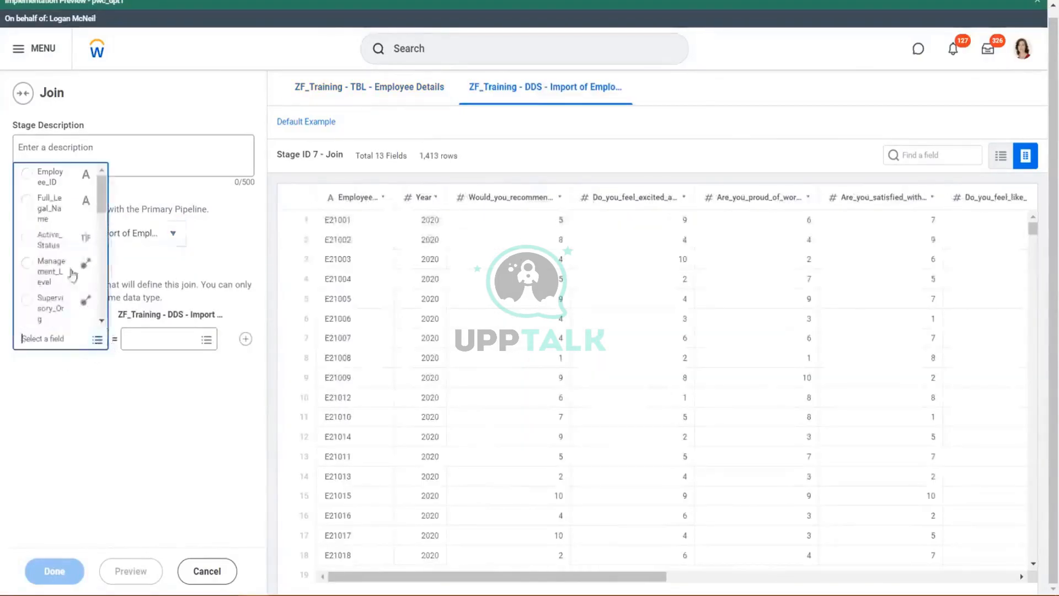
{"action": "left_click", "coordinate": [51, 177]}
{"action": "left_click", "coordinate": [205, 340]}
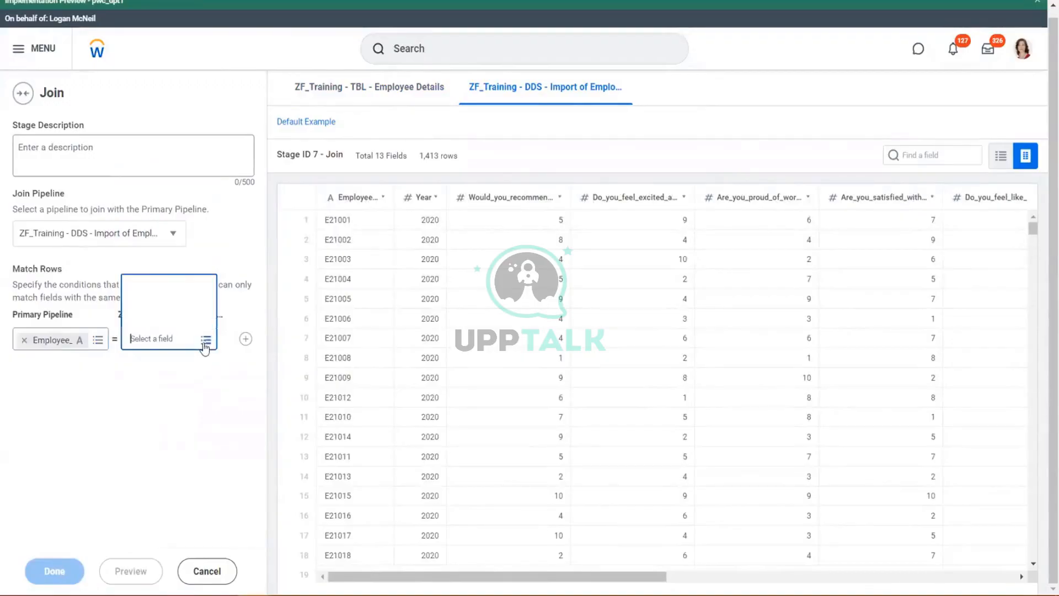
{"action": "left_click", "coordinate": [166, 288]}
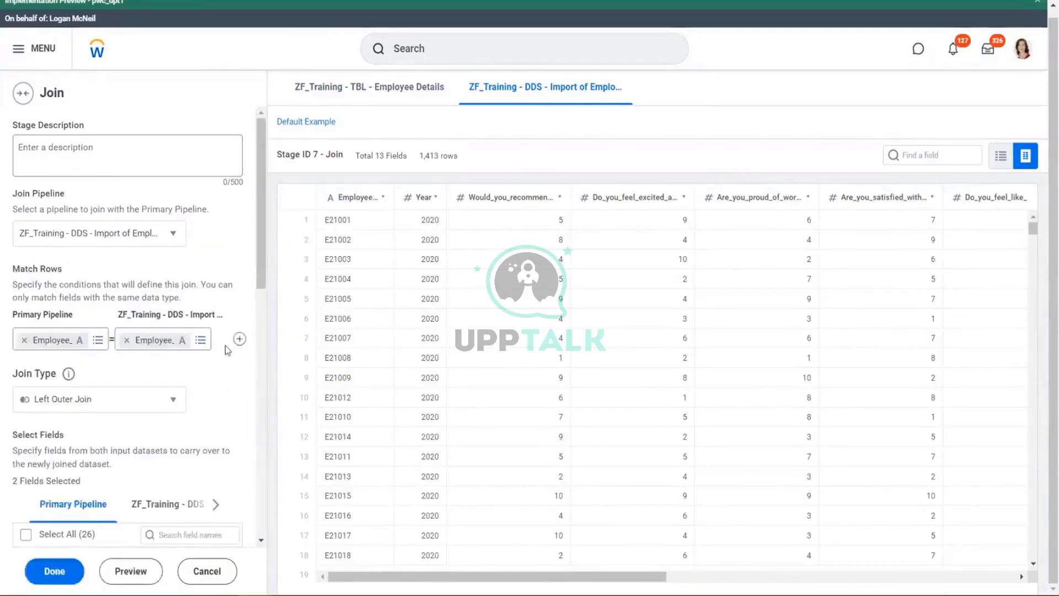
Try to add a second match condition pairing the primary pipeline's Year with the survey pipeline's Year
{"action": "left_click", "coordinate": [239, 339]}
{"action": "left_click", "coordinate": [97, 365]}
{"action": "scroll", "coordinate": [55, 280], "scroll_direction": "down", "scroll_amount": 5}
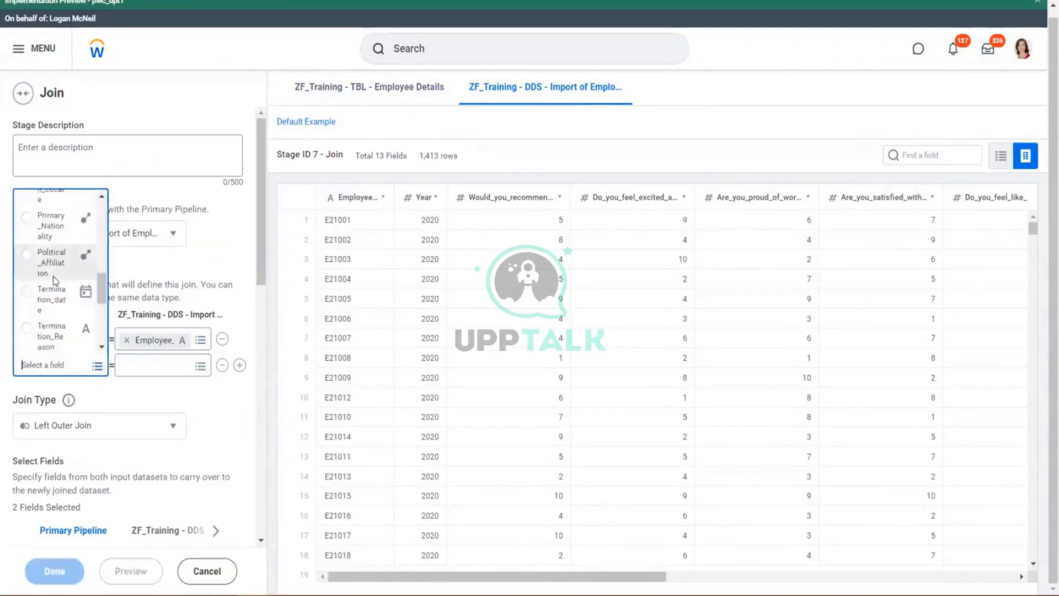
{"action": "scroll", "coordinate": [55, 280], "scroll_direction": "down", "scroll_amount": 3}
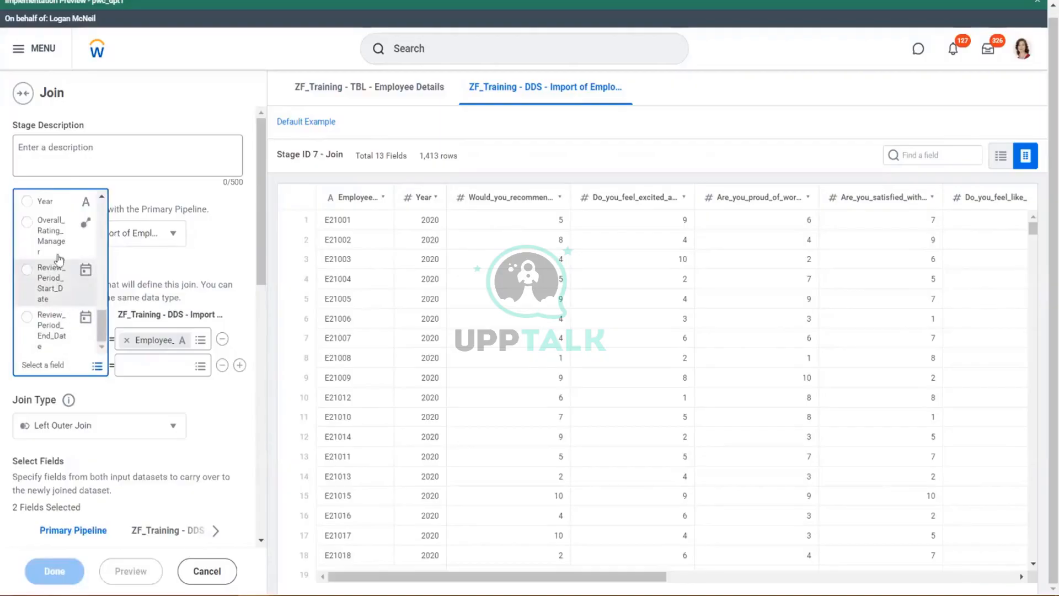
{"action": "left_click", "coordinate": [44, 206]}
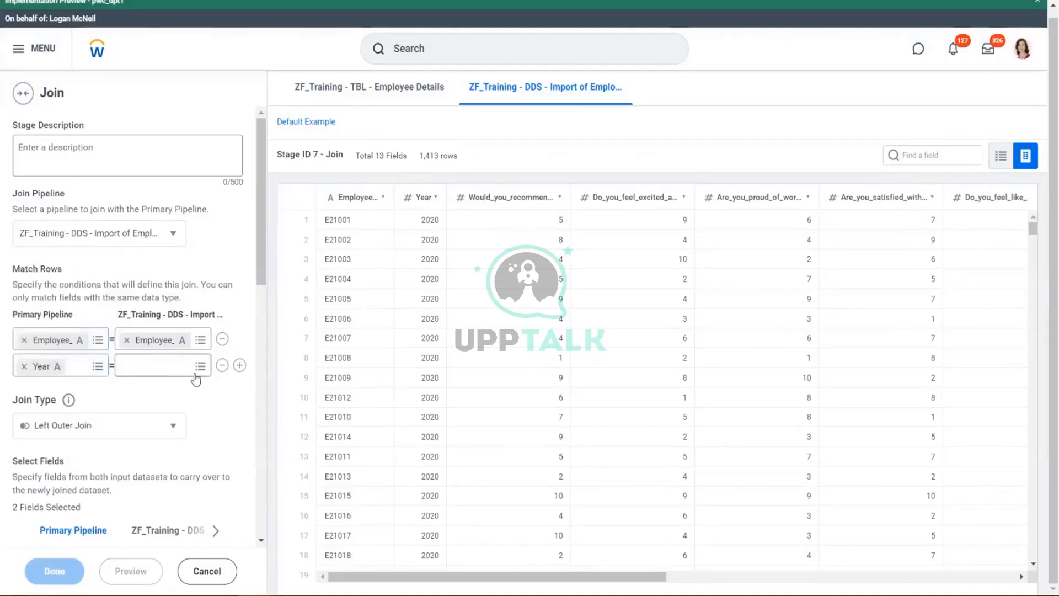
{"action": "left_click", "coordinate": [200, 365]}
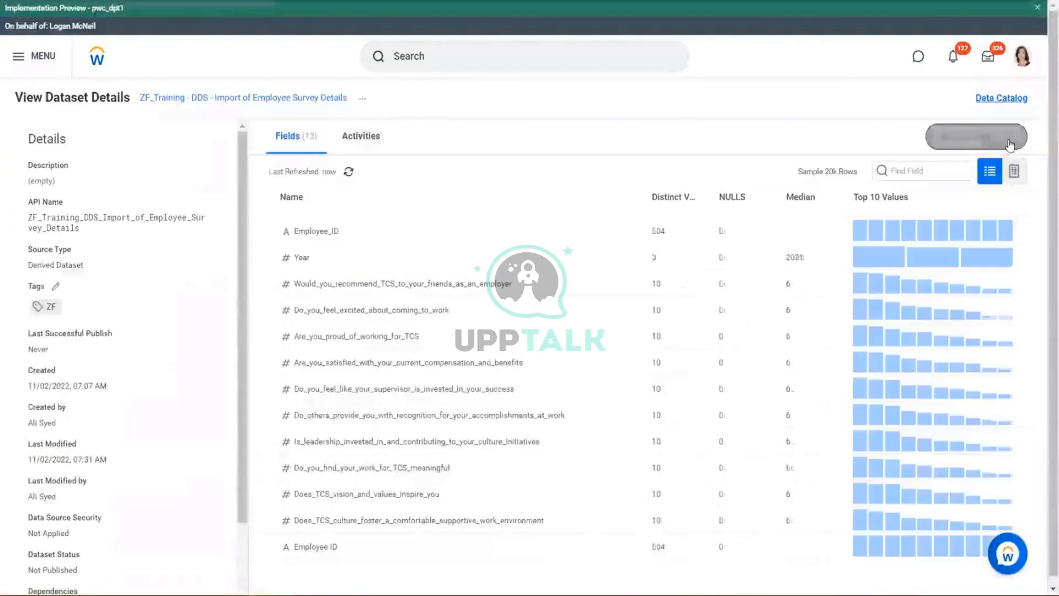
Edit the Employee Survey Details dataset's transformations and set the output type of Year to Text in its Manage Fields stage
{"action": "left_click", "coordinate": [987, 137]}
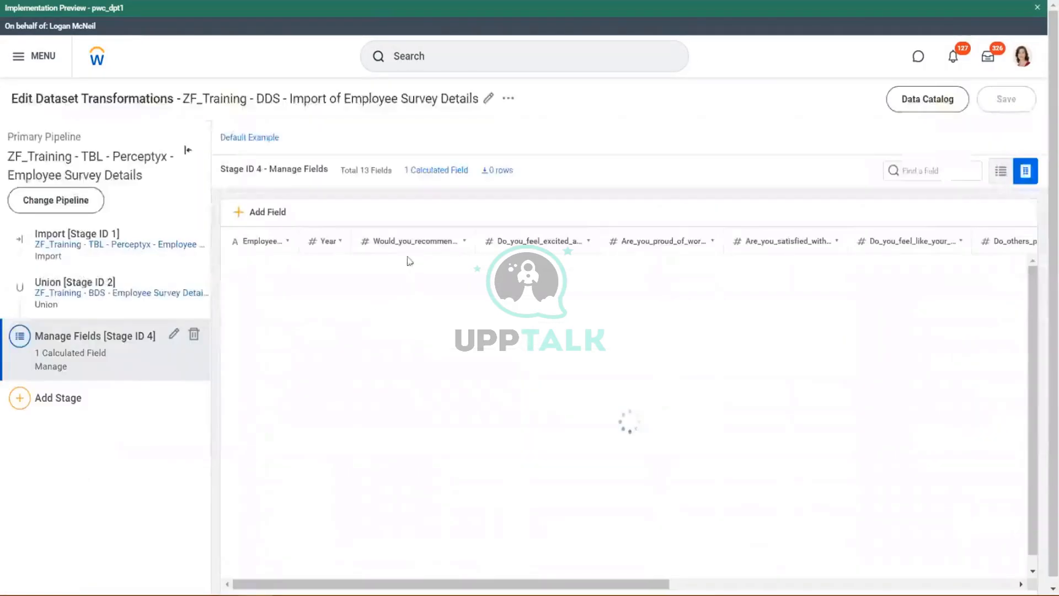
{"action": "left_click", "coordinate": [364, 298]}
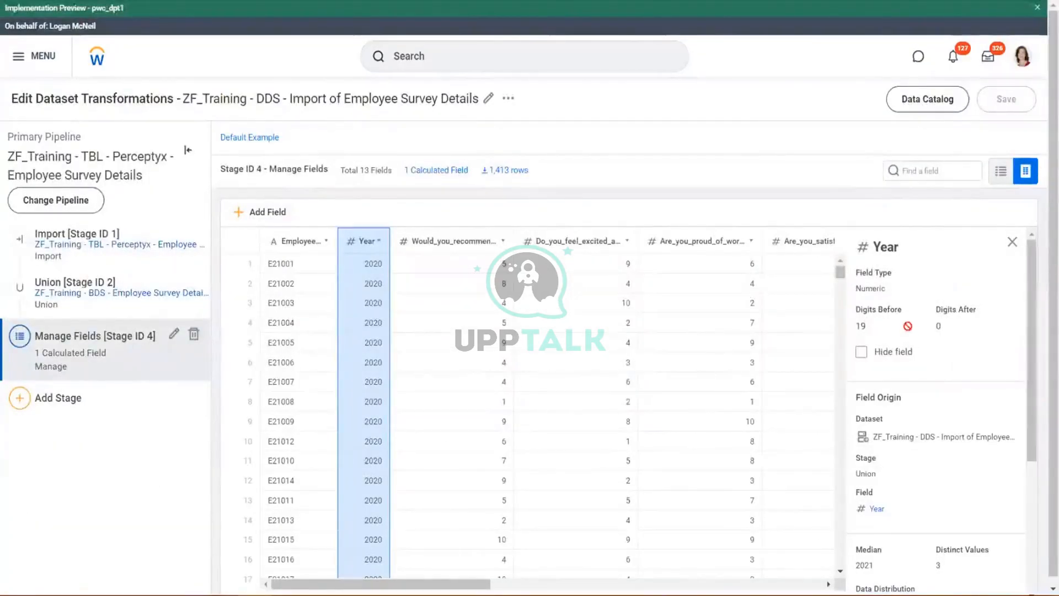
{"action": "left_click", "coordinate": [173, 333]}
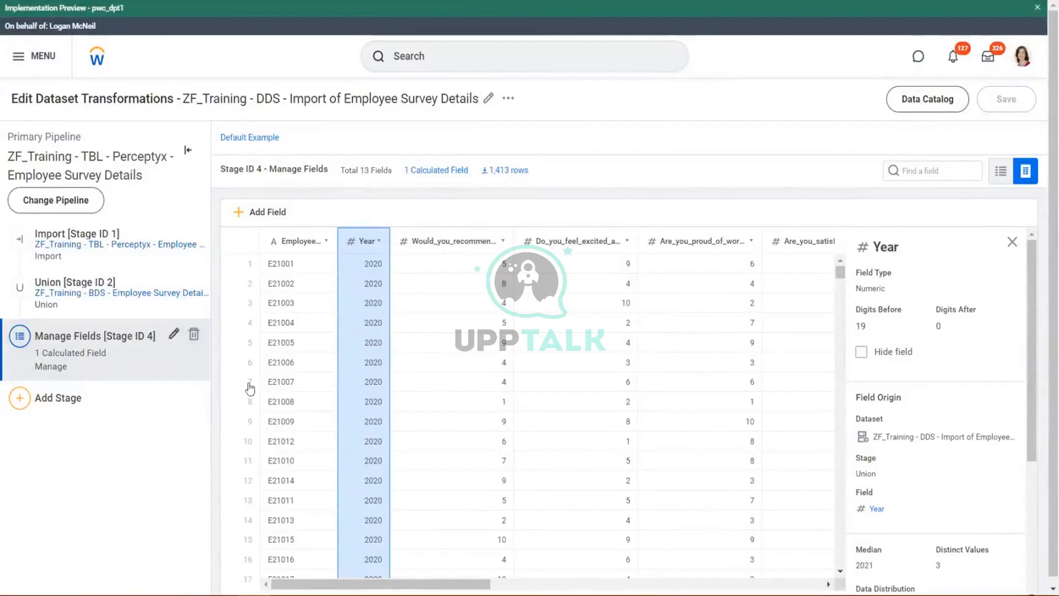
{"action": "left_click", "coordinate": [338, 296]}
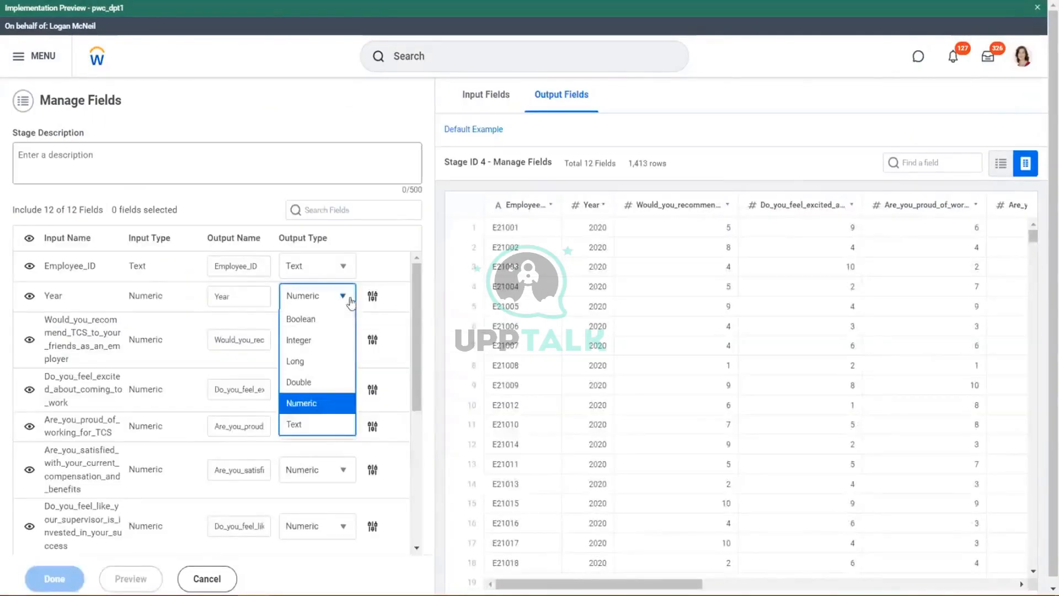
{"action": "left_click", "coordinate": [295, 426]}
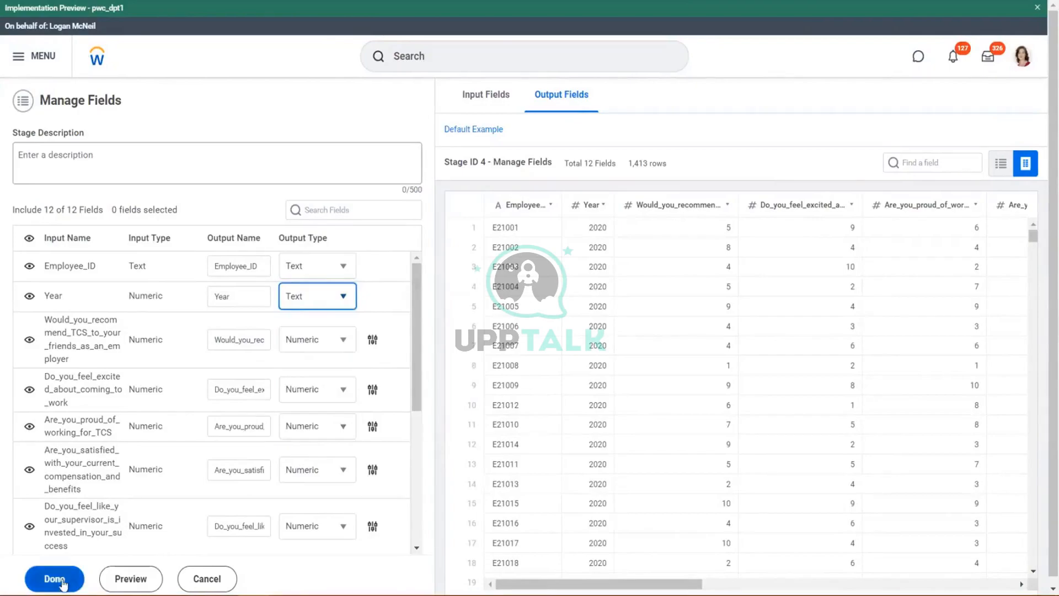
Preview and finish the Manage Fields stage, and save the survey dataset's transformations
{"action": "left_click", "coordinate": [113, 579]}
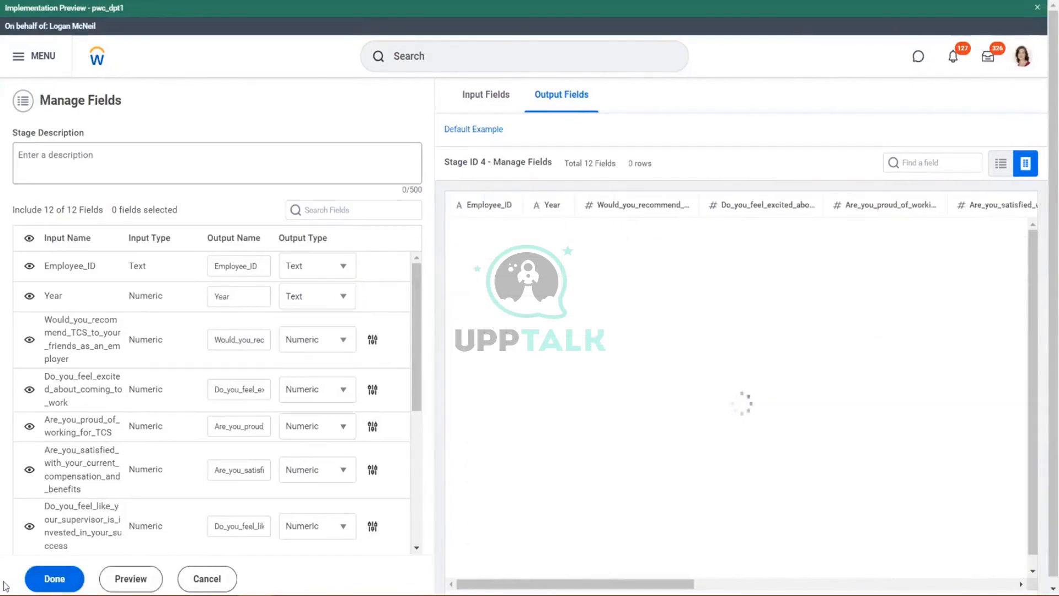
{"action": "left_click", "coordinate": [44, 579]}
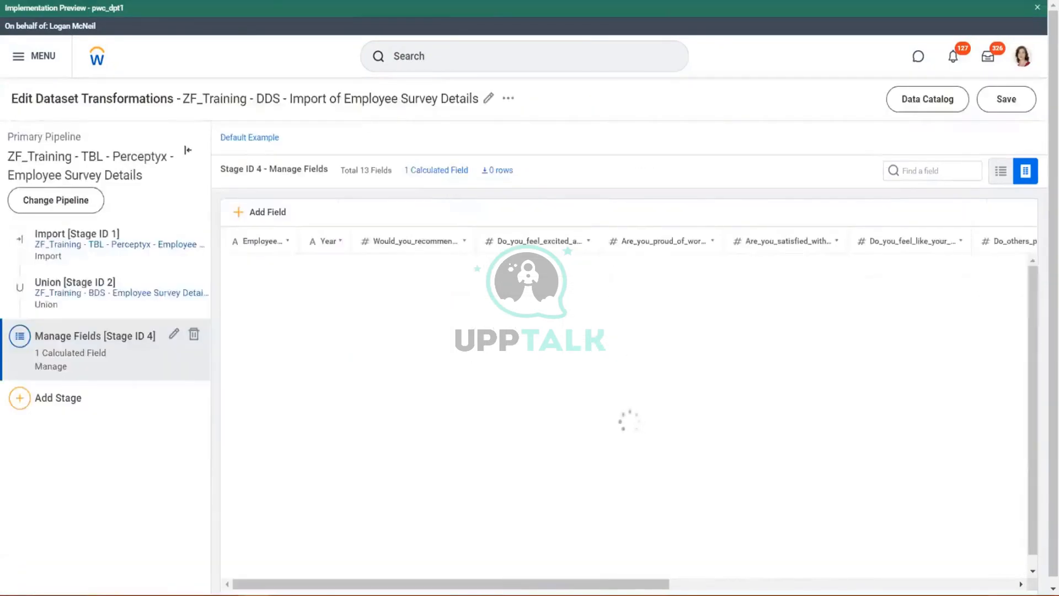
{"action": "left_click", "coordinate": [1005, 99]}
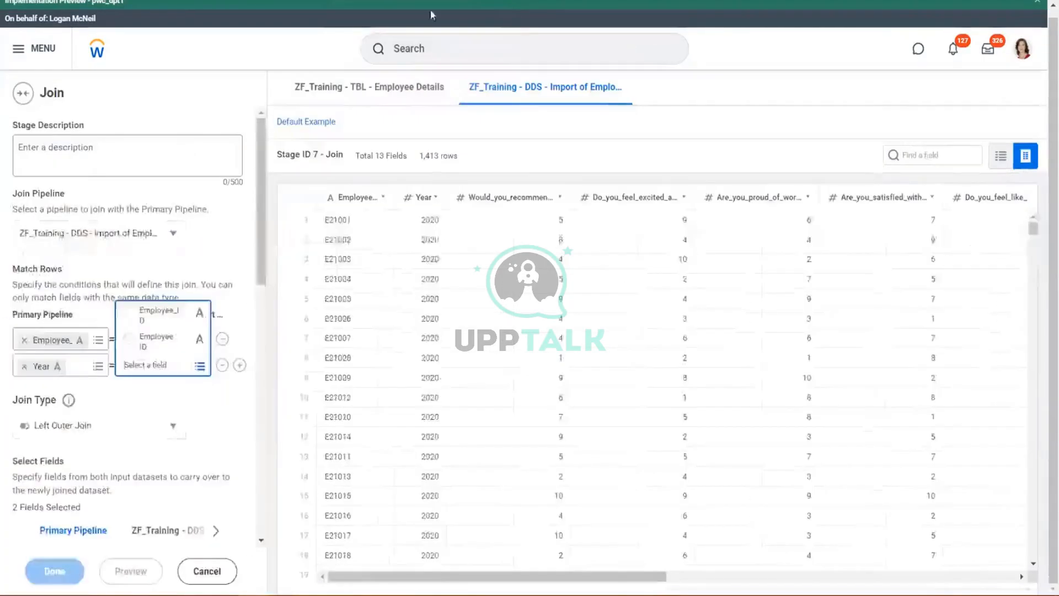
Discard the open Join stage on Employee Details and restart it with the Employee Survey Details pipeline, matching on Employee_ID
{"action": "left_click", "coordinate": [207, 571]}
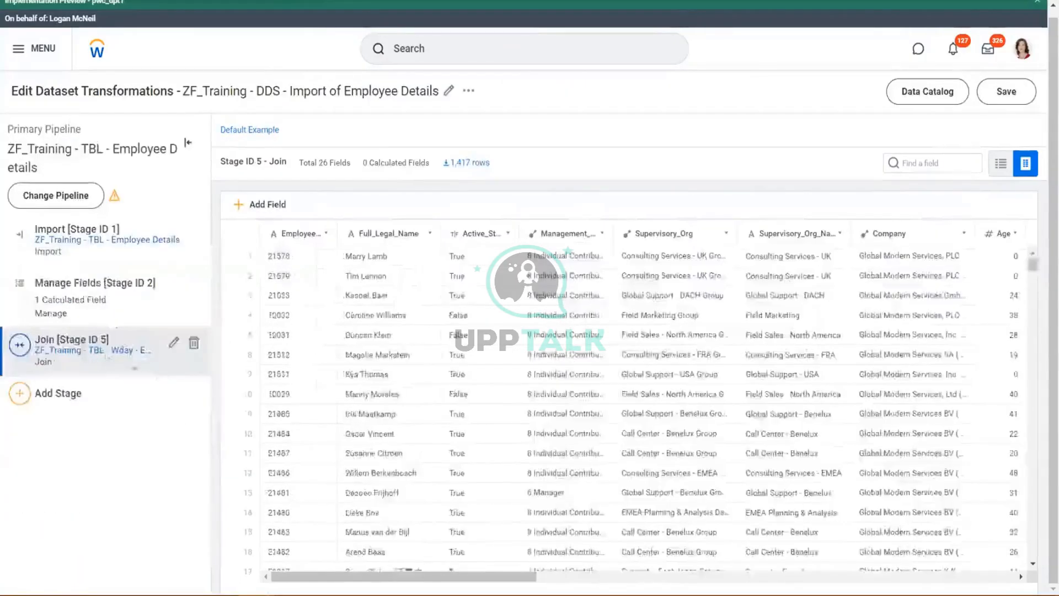
{"action": "left_click", "coordinate": [19, 393]}
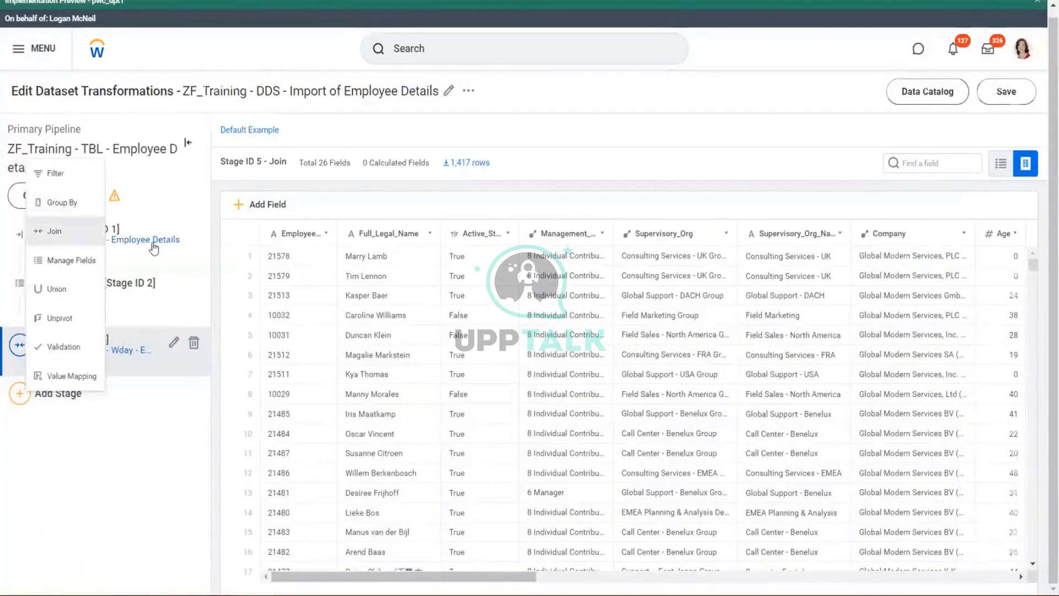
{"action": "left_click", "coordinate": [65, 232]}
{"action": "left_click", "coordinate": [128, 233]}
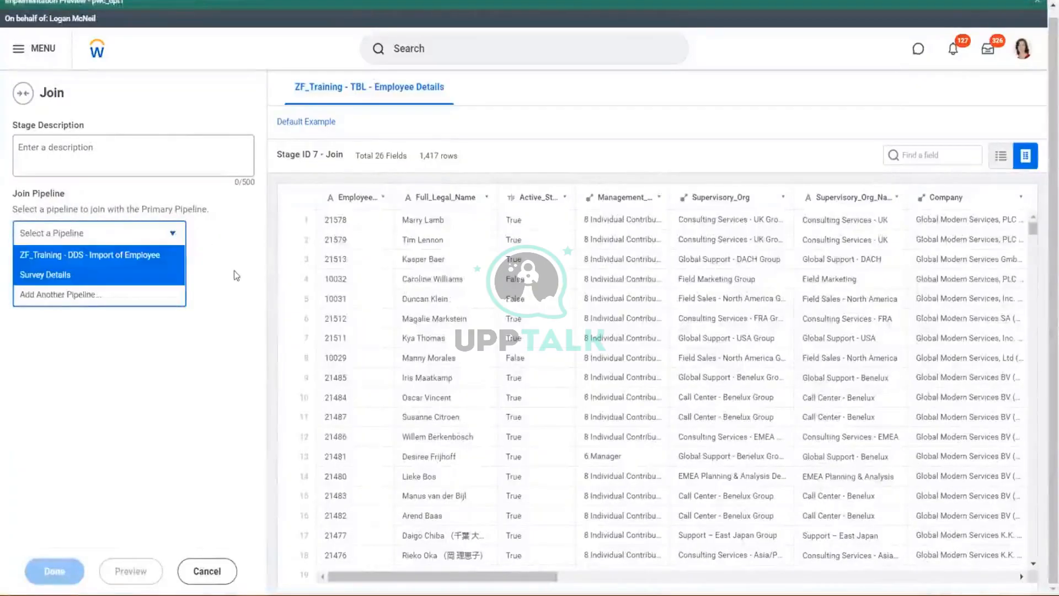
{"action": "left_click", "coordinate": [89, 259]}
{"action": "left_click", "coordinate": [98, 339]}
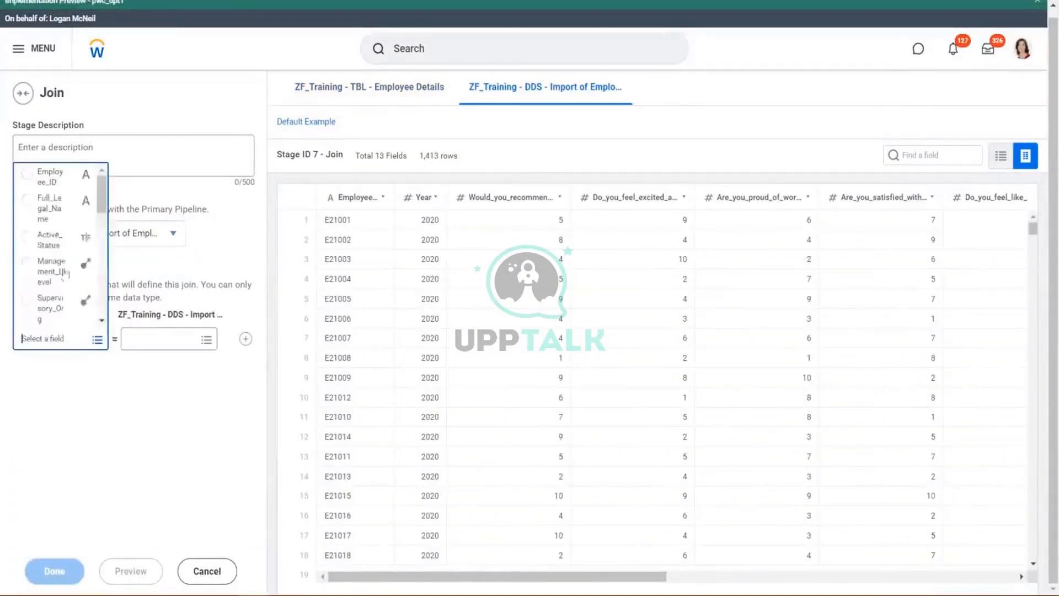
{"action": "left_click", "coordinate": [49, 175]}
{"action": "left_click", "coordinate": [217, 348]}
{"action": "left_click", "coordinate": [173, 289]}
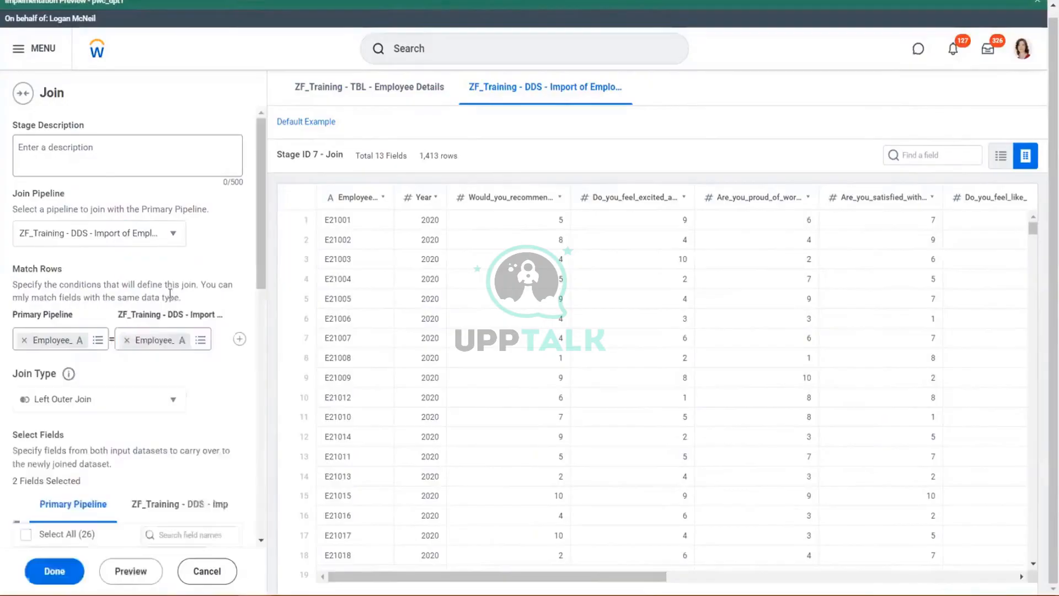
Check the calculated Employee ID column in the survey dataset and switch the join's survey match field to Employee ID
{"action": "double_click", "coordinate": [201, 314]}
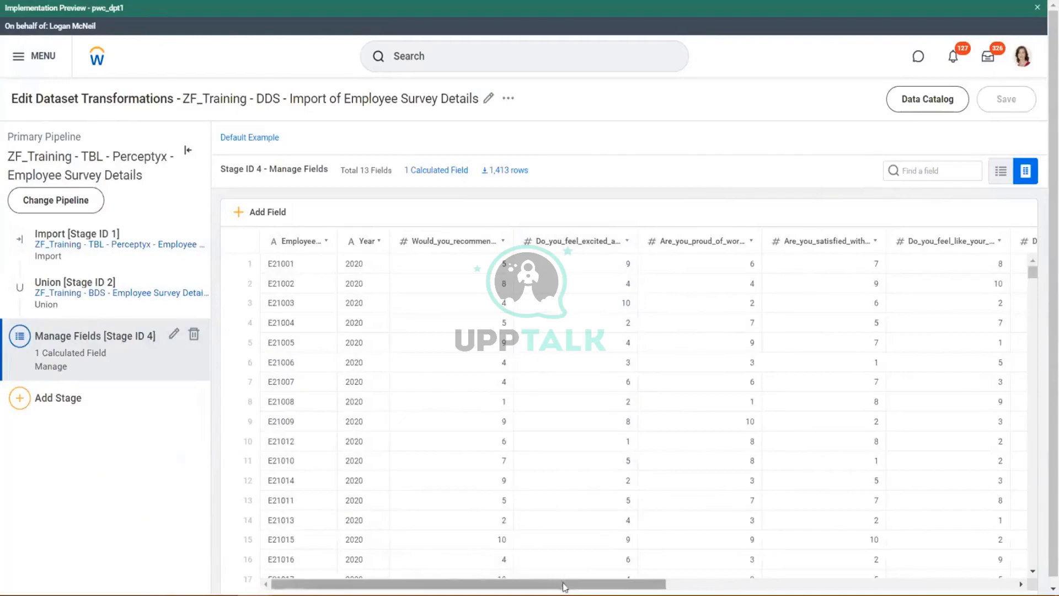
{"action": "left_click_drag", "start_coordinate": [568, 583], "coordinate": [919, 584]}
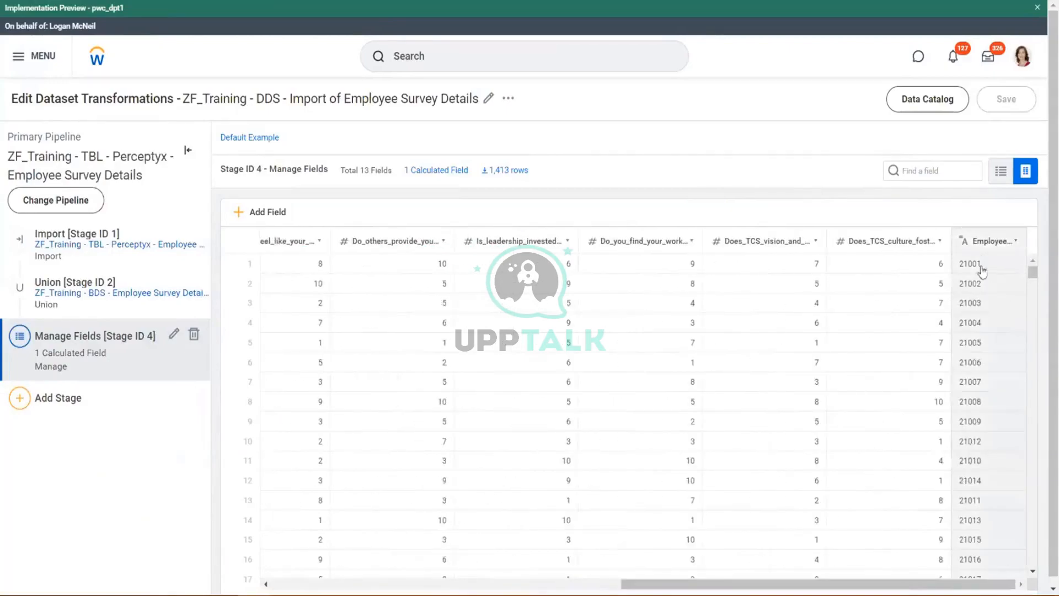
{"action": "left_click", "coordinate": [971, 241]}
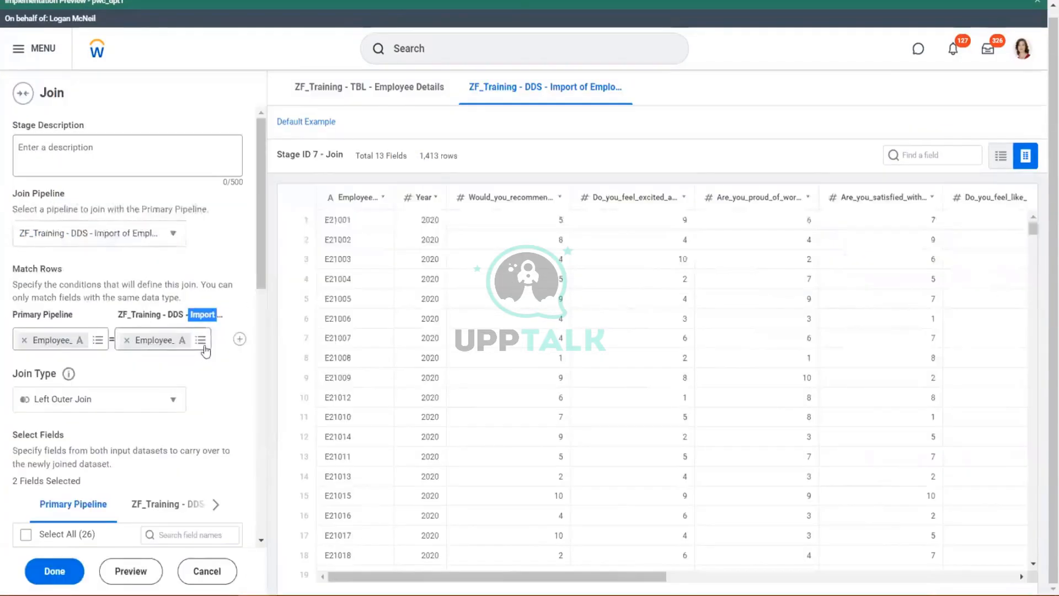
{"action": "left_click", "coordinate": [178, 338]}
{"action": "left_click", "coordinate": [157, 315]}
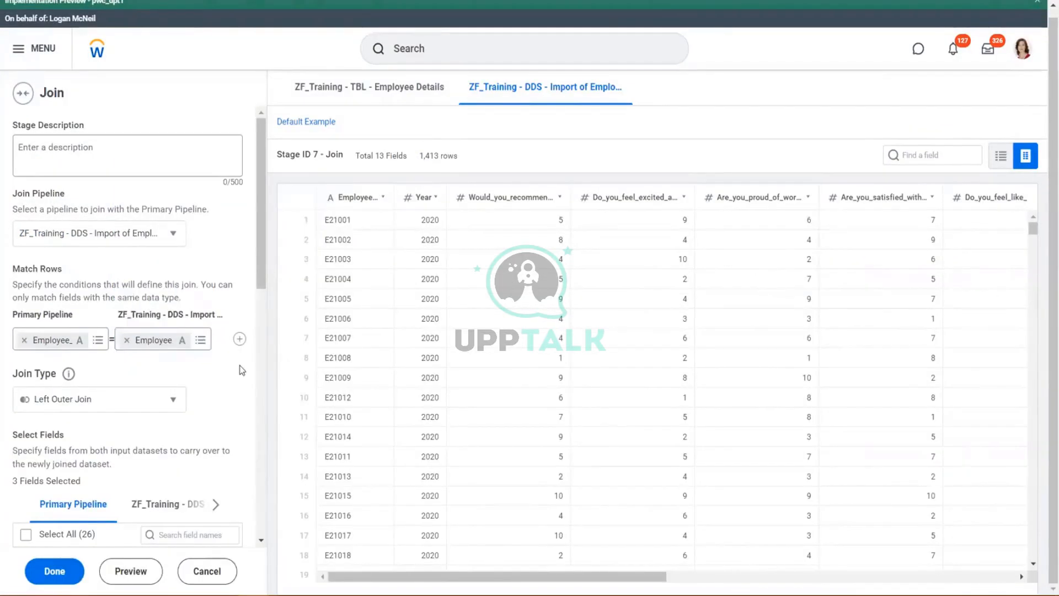
Try to add a second match condition on Year for the survey join, and cancel the Join stage
{"action": "left_click", "coordinate": [239, 338]}
{"action": "left_click", "coordinate": [95, 366]}
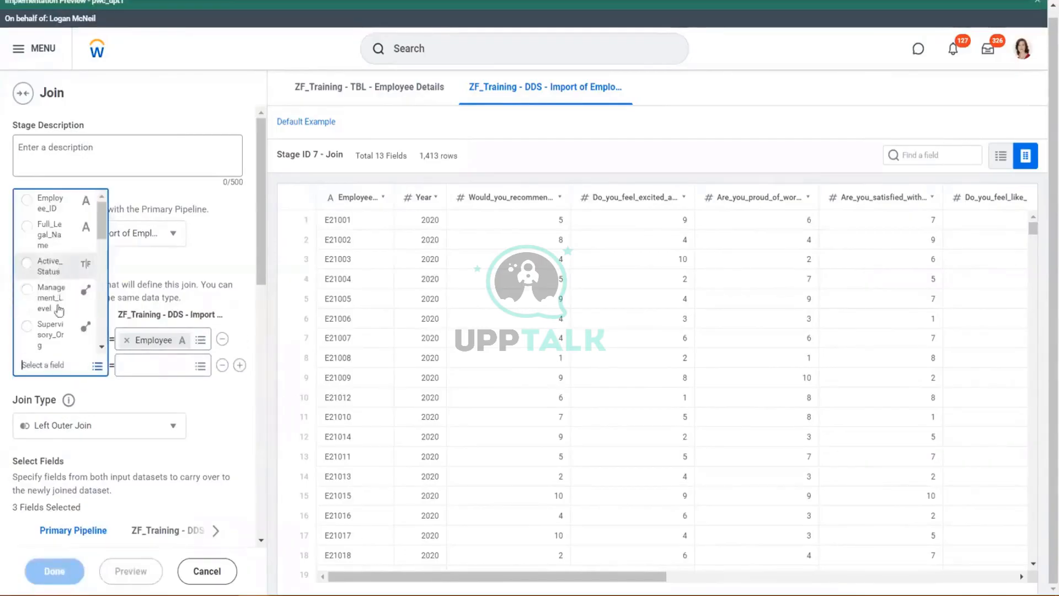
{"action": "scroll", "coordinate": [74, 324], "scroll_direction": "down", "scroll_amount": 3}
{"action": "scroll", "coordinate": [74, 324], "scroll_direction": "down", "scroll_amount": 2}
{"action": "scroll", "coordinate": [53, 232], "scroll_direction": "up", "scroll_amount": 2}
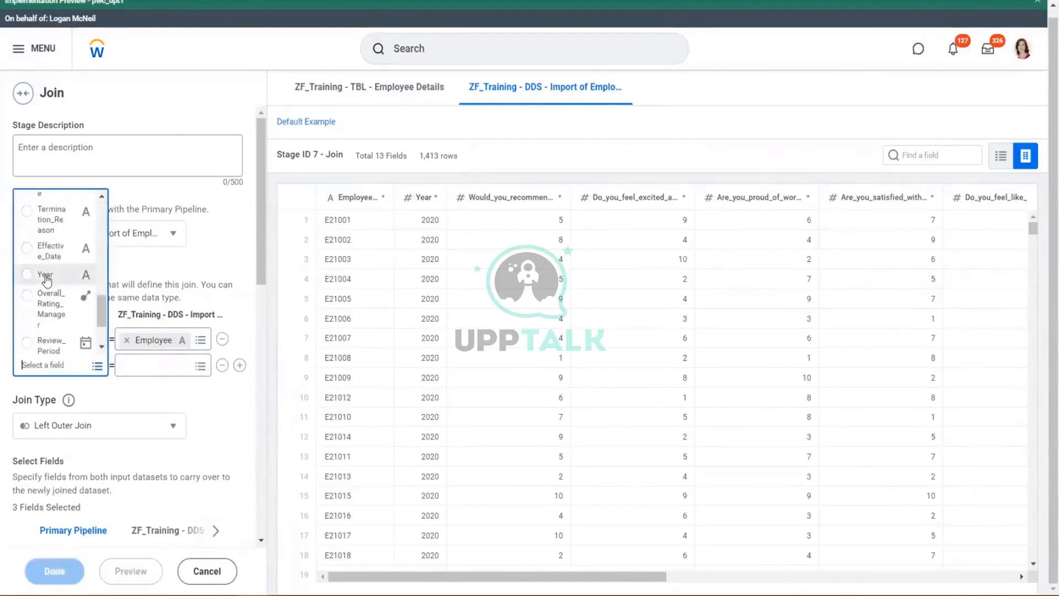
{"action": "left_click", "coordinate": [44, 274]}
{"action": "left_click", "coordinate": [193, 366]}
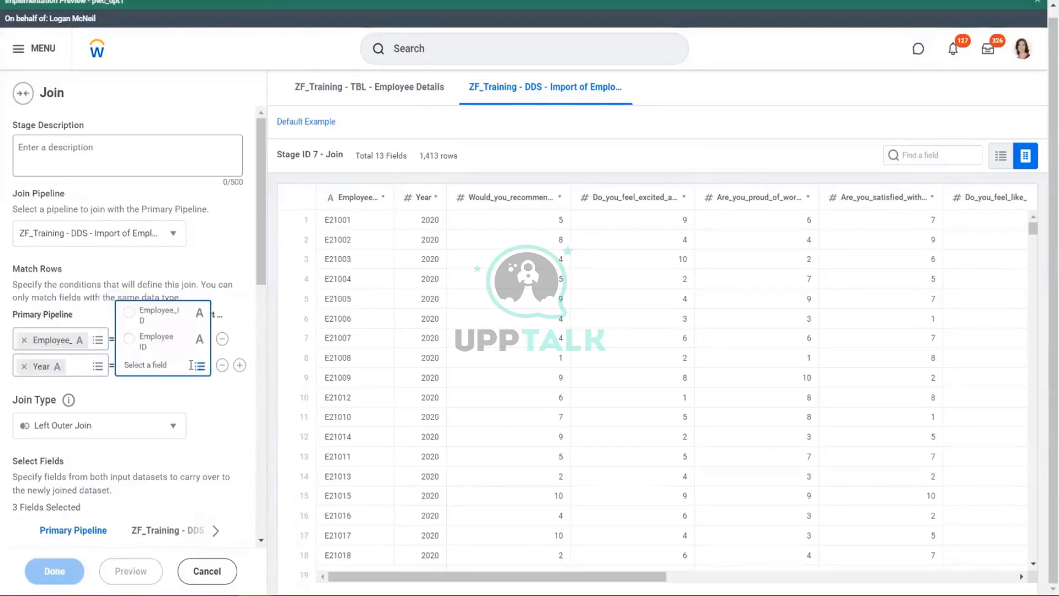
{"action": "left_click", "coordinate": [207, 571]}
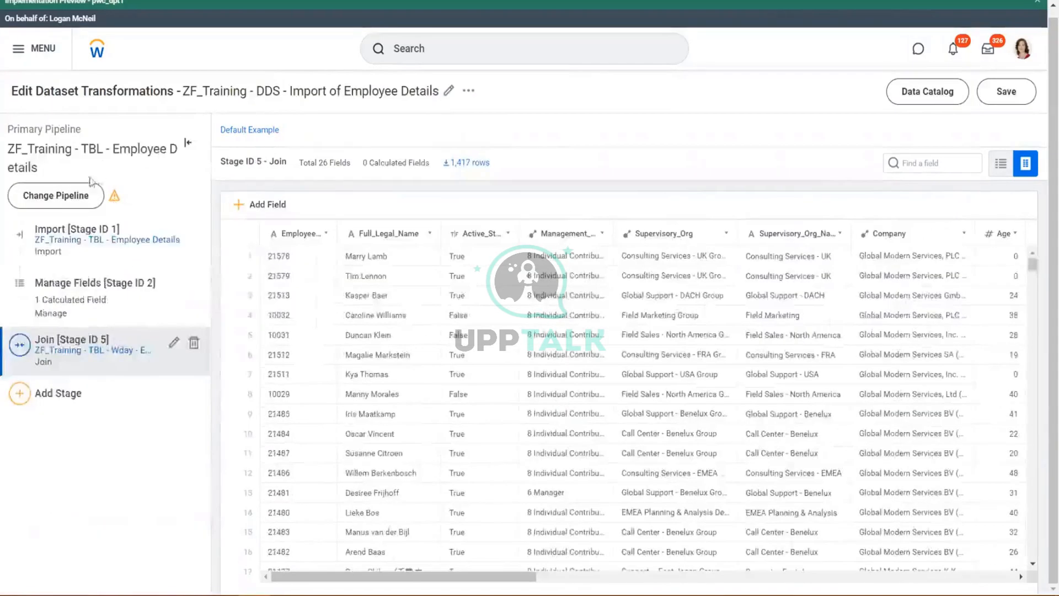
Delete the ZF_Training - DDS - Import of Employee Survey Details pipeline from the additional pipelines and return to the primary pipeline's stages
{"action": "left_click", "coordinate": [60, 198]}
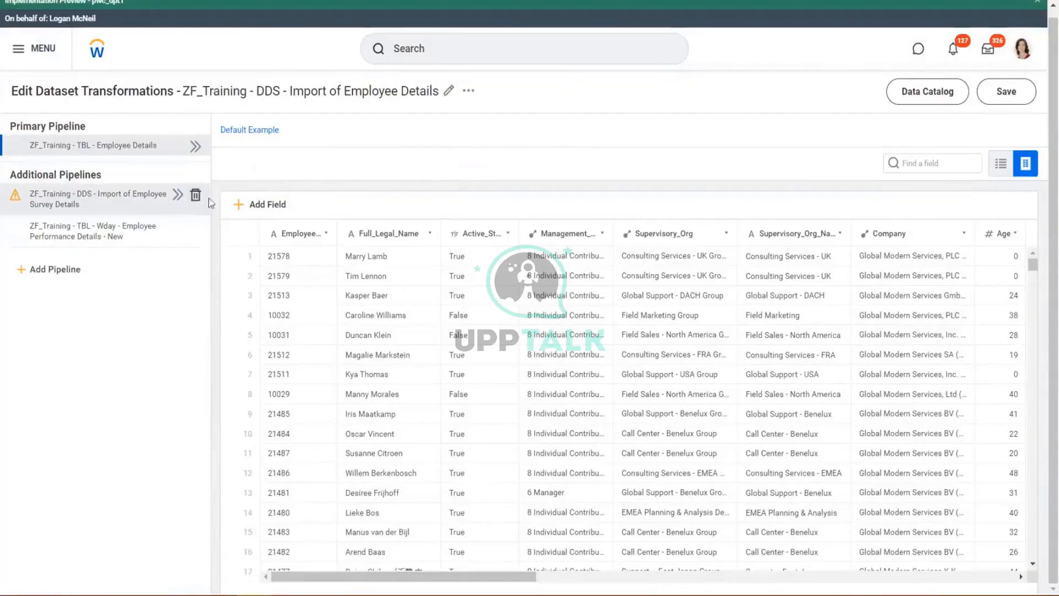
{"action": "left_click", "coordinate": [195, 195]}
{"action": "left_click", "coordinate": [520, 336]}
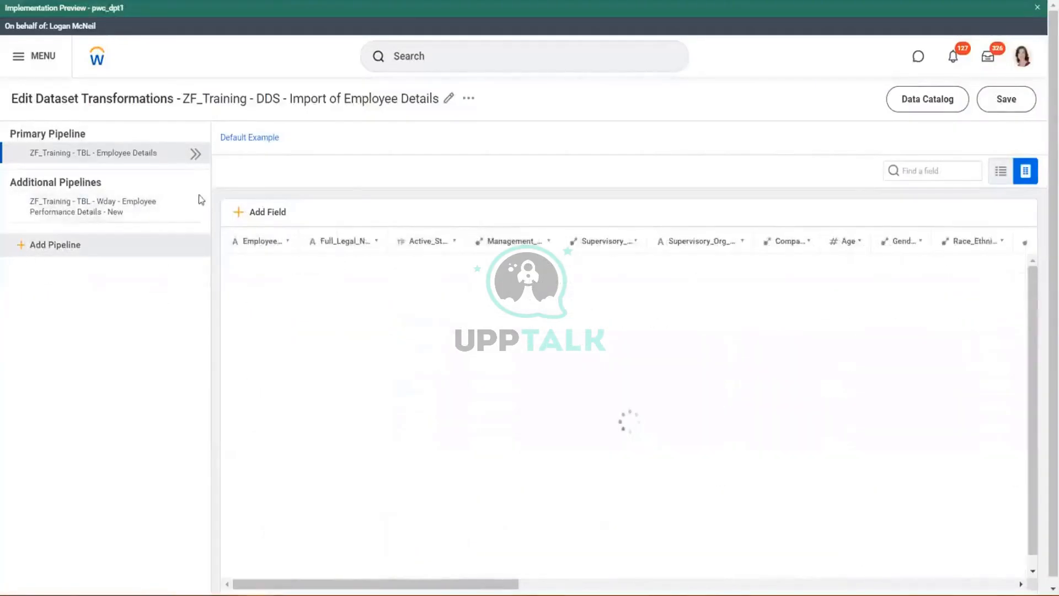
{"action": "left_click", "coordinate": [196, 154]}
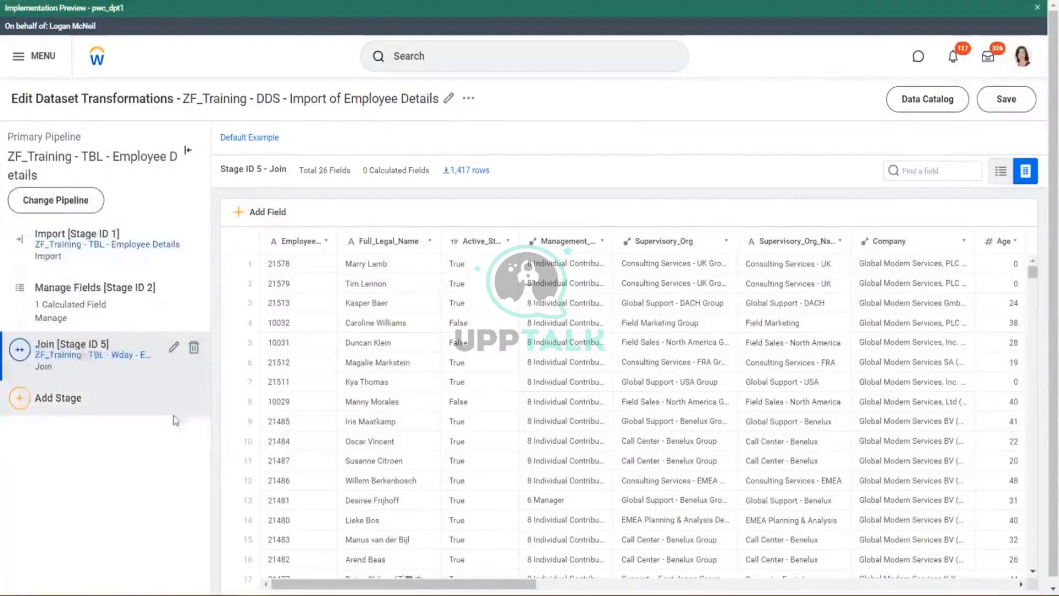
Add a Join stage to the primary pipeline and bring in ZF_Training - DDS - Import of Employee Survey Details as the pipeline to join
{"action": "left_click", "coordinate": [21, 400]}
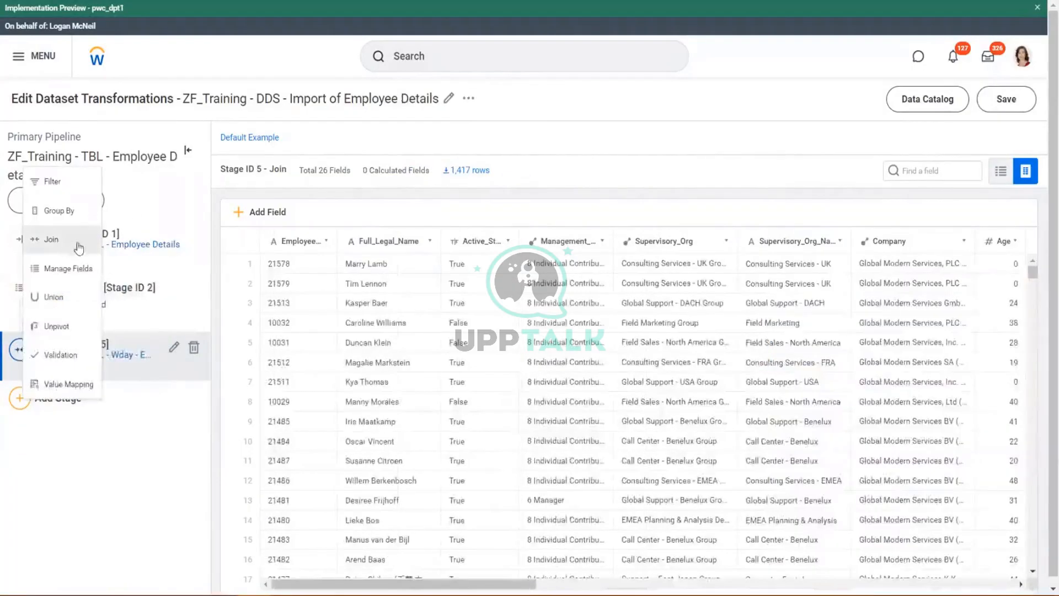
{"action": "left_click", "coordinate": [79, 246]}
{"action": "left_click", "coordinate": [184, 248]}
{"action": "left_click", "coordinate": [88, 263]}
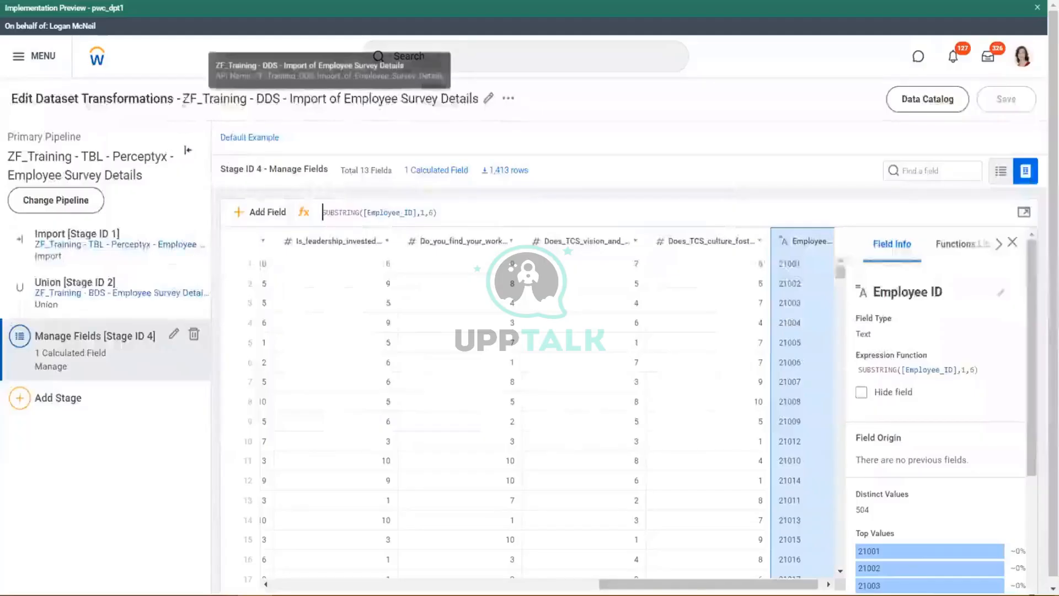
{"action": "left_click_drag", "start_coordinate": [183, 99], "coordinate": [481, 109]}
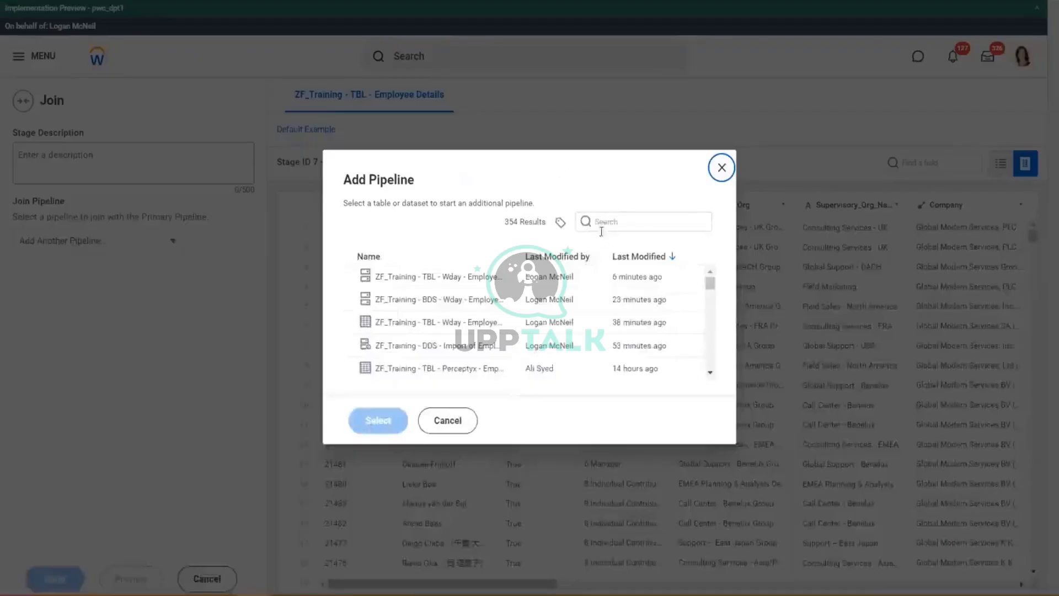
{"action": "left_click", "coordinate": [601, 227]}
{"action": "type", "text": "Import of Employee Survey Details"}
{"action": "left_click", "coordinate": [483, 281]}
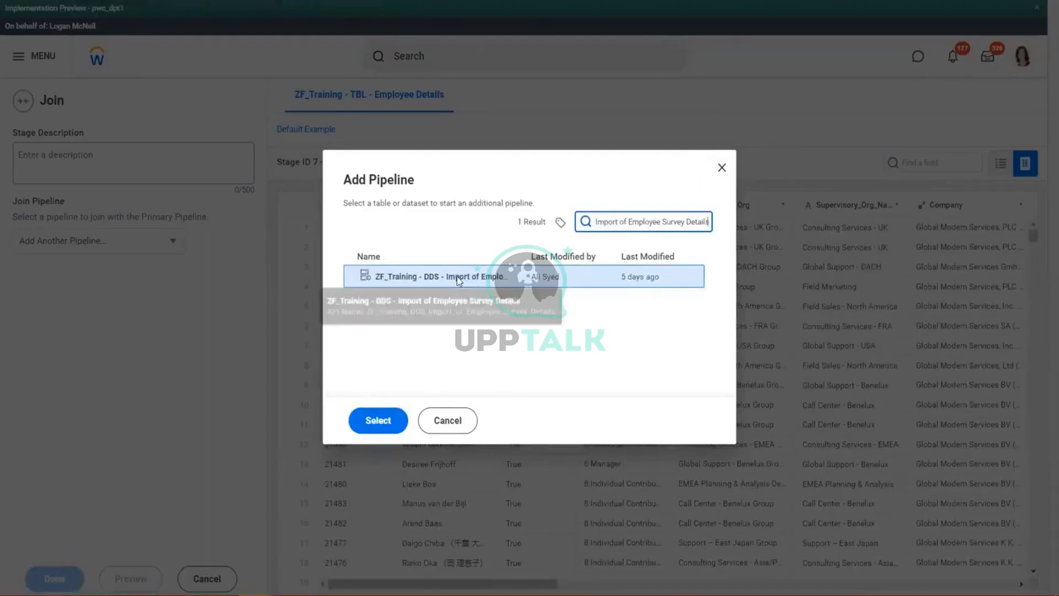
{"action": "left_click", "coordinate": [377, 420]}
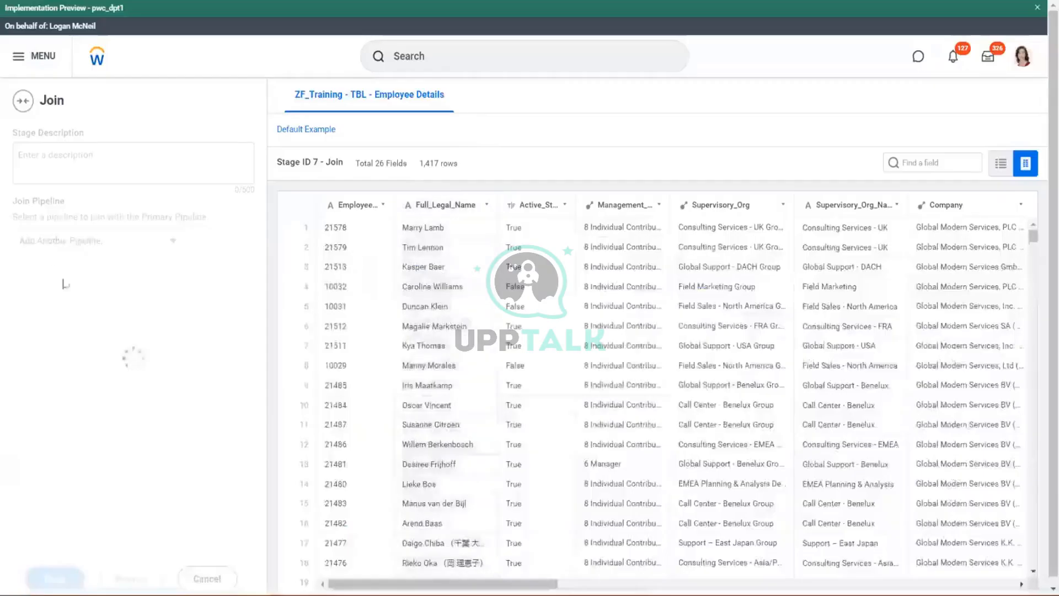
Match the primary pipeline's Employee_ID field with the survey pipeline's calculated Employee ID field
{"action": "left_click", "coordinate": [96, 347]}
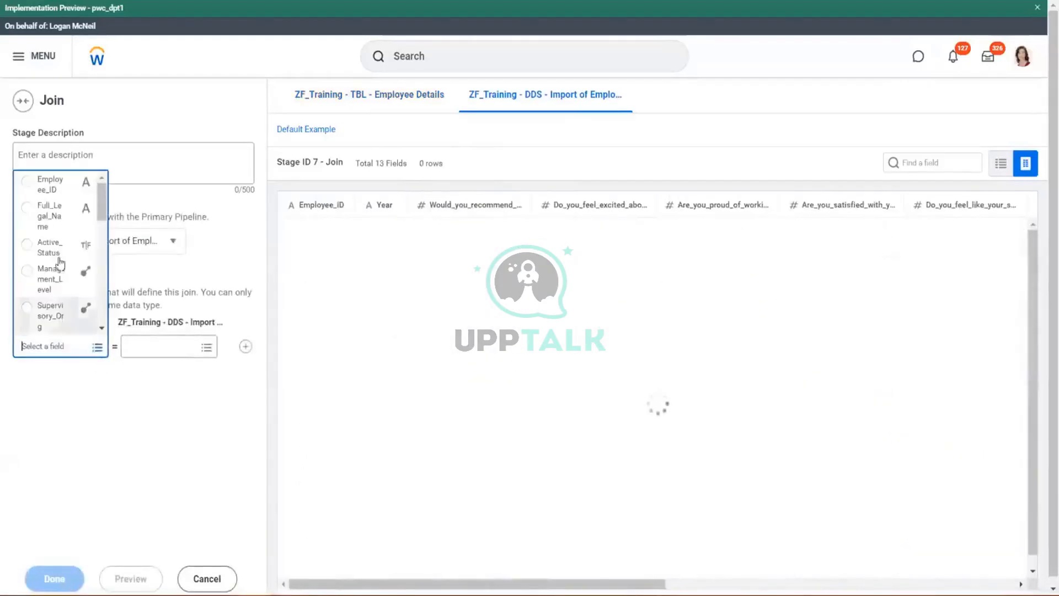
{"action": "left_click", "coordinate": [49, 184]}
{"action": "left_click", "coordinate": [206, 346]}
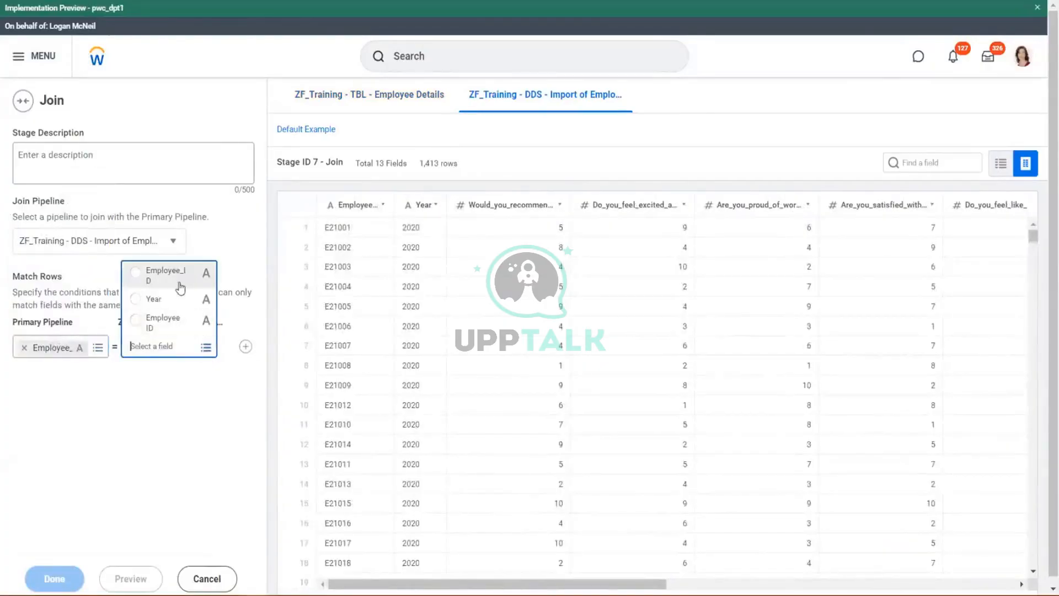
{"action": "left_click", "coordinate": [160, 331]}
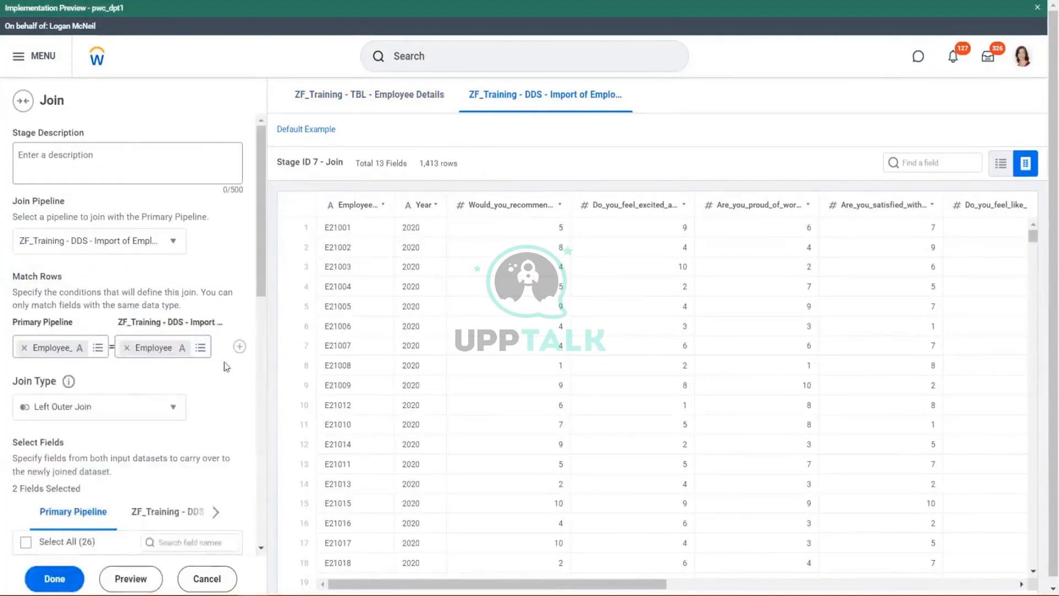
Add a second match condition that pairs Year in the primary pipeline with Year in the survey pipeline
{"action": "left_click", "coordinate": [240, 347]}
{"action": "left_click", "coordinate": [97, 380]}
{"action": "scroll", "coordinate": [74, 312], "scroll_direction": "down", "scroll_amount": 5}
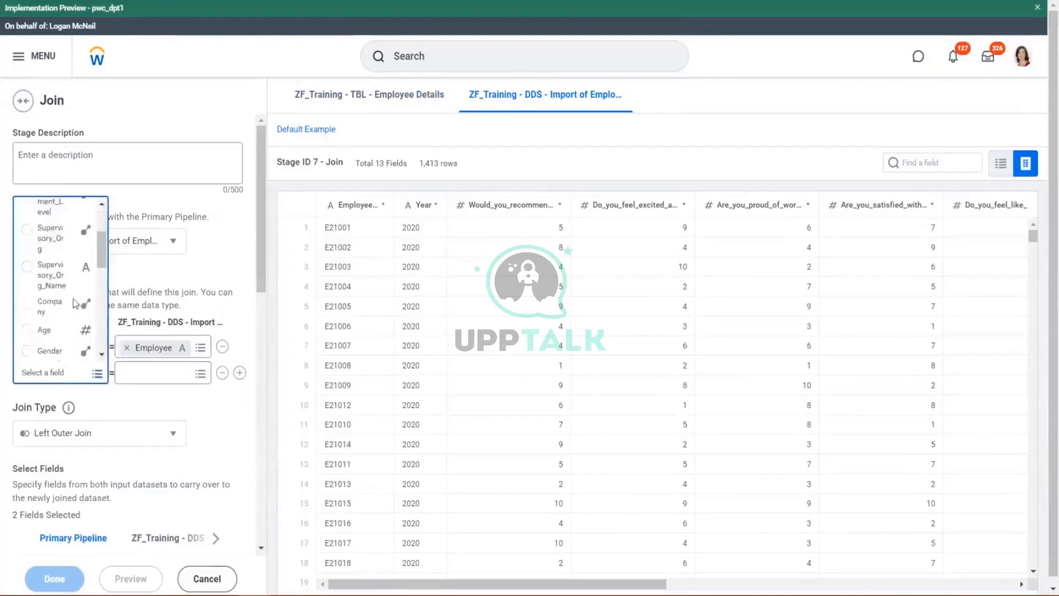
{"action": "left_click", "coordinate": [73, 311]}
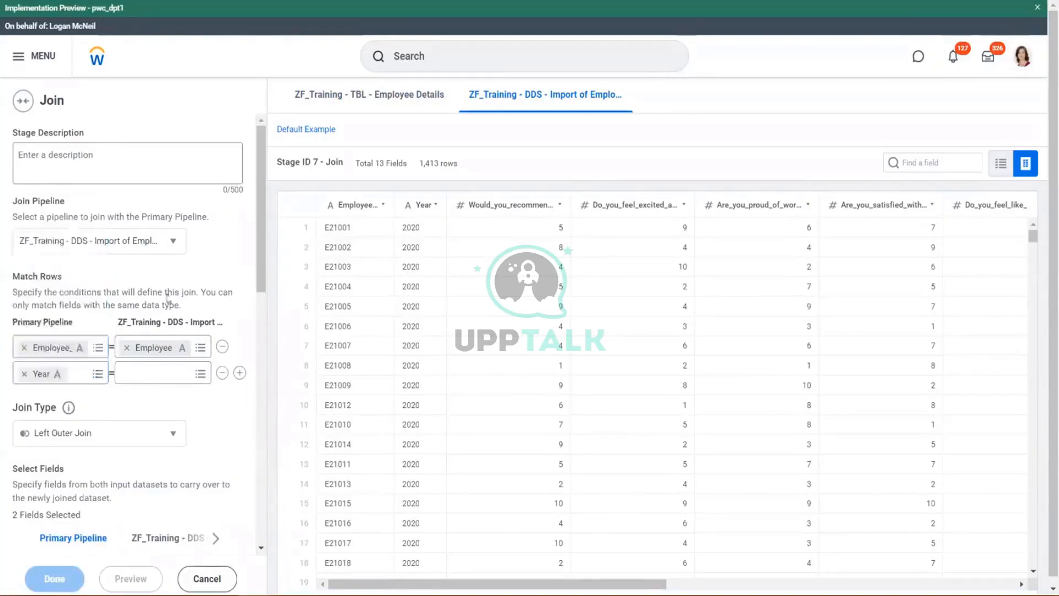
{"action": "left_click", "coordinate": [200, 373]}
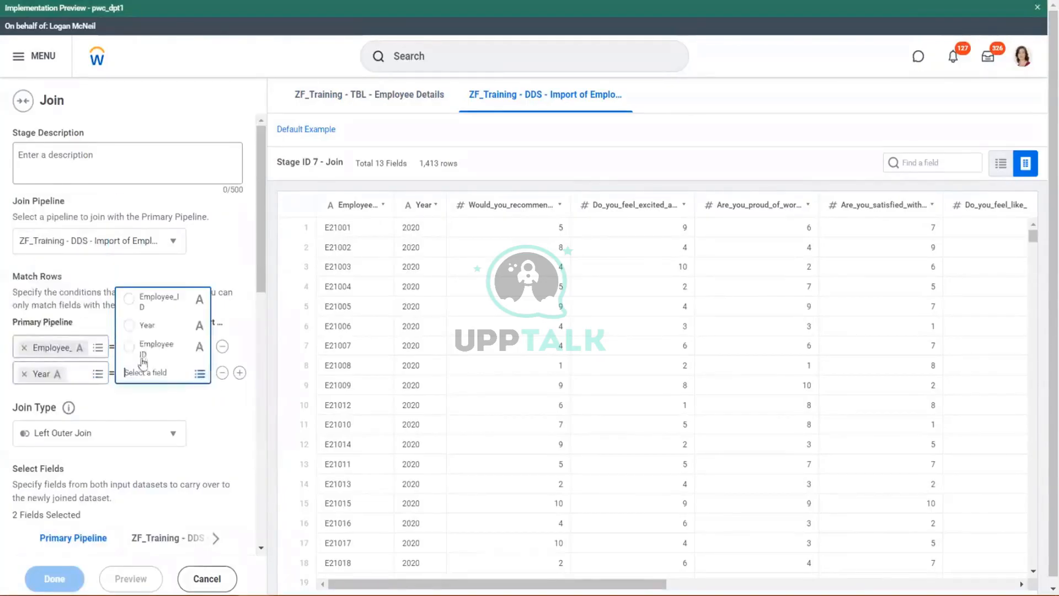
{"action": "left_click", "coordinate": [146, 326]}
Carry over all 26 primary pipeline fields into the joined dataset and review the selected field list
{"action": "scroll", "coordinate": [230, 425], "scroll_direction": "down", "scroll_amount": 5}
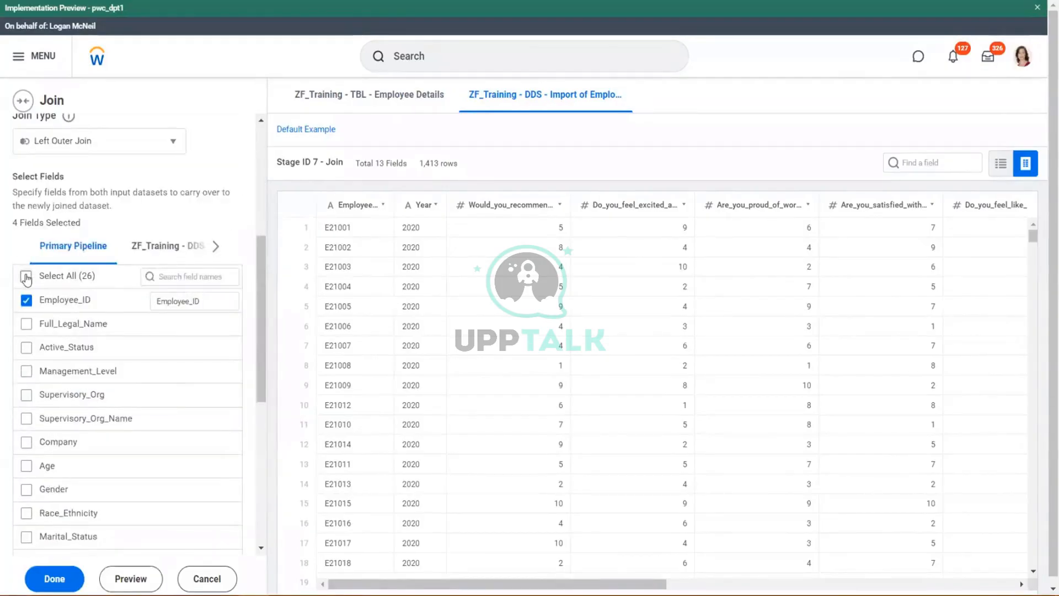
{"action": "left_click", "coordinate": [26, 276]}
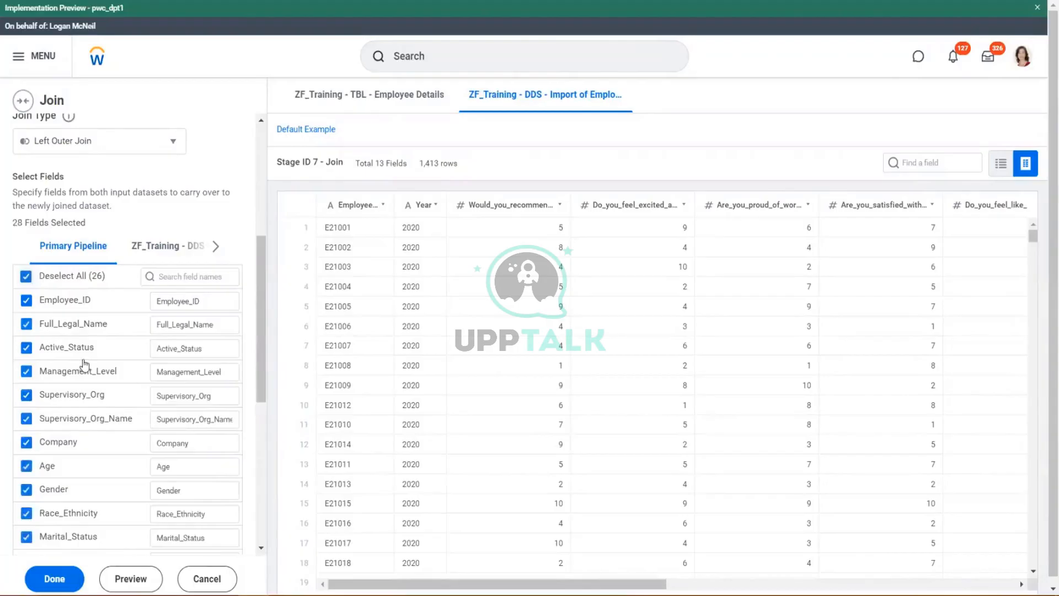
{"action": "scroll", "coordinate": [86, 364], "scroll_direction": "down", "scroll_amount": 7}
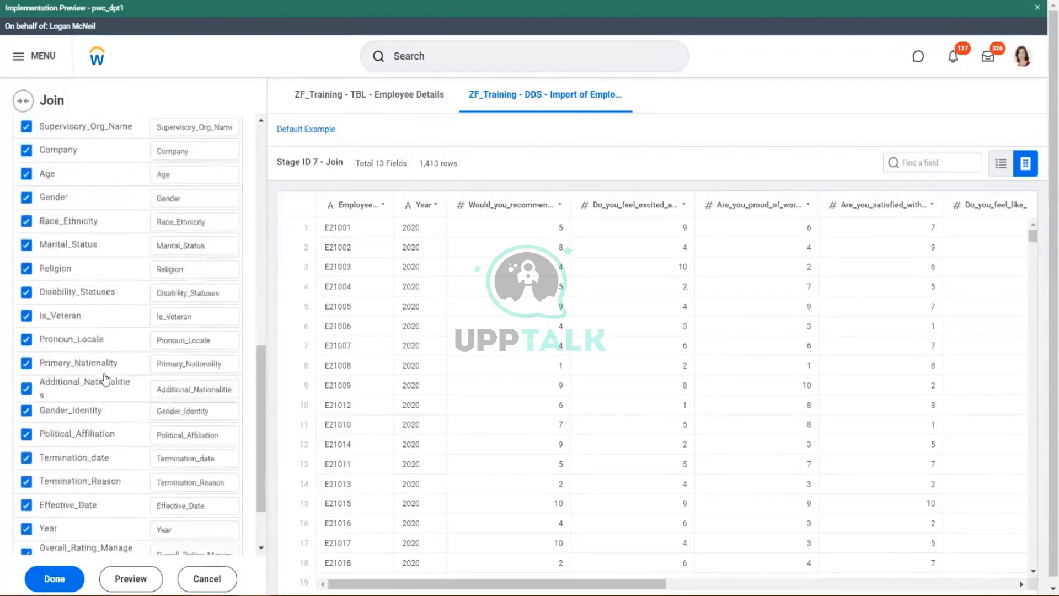
{"action": "scroll", "coordinate": [119, 380], "scroll_direction": "up", "scroll_amount": 8}
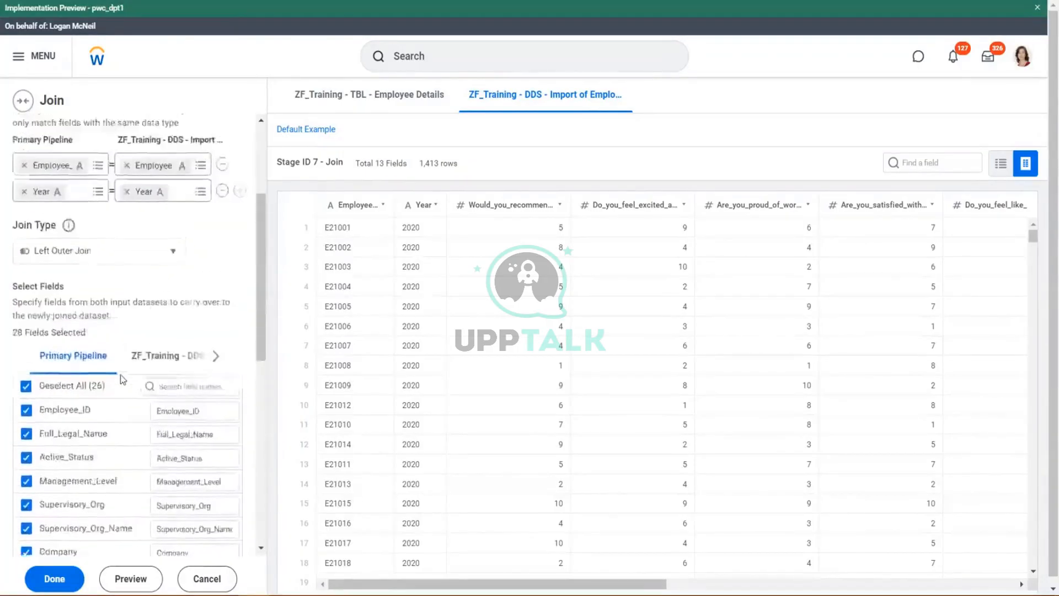
{"action": "scroll", "coordinate": [132, 378], "scroll_direction": "down", "scroll_amount": 5}
{"action": "scroll", "coordinate": [138, 382], "scroll_direction": "down", "scroll_amount": 3}
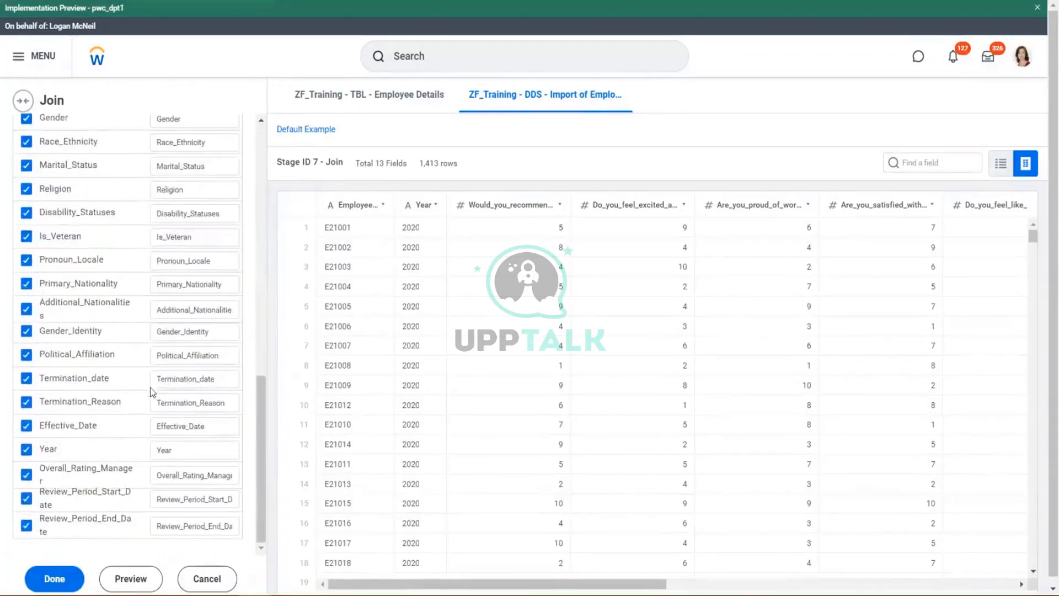
{"action": "scroll", "coordinate": [121, 396], "scroll_direction": "down", "scroll_amount": 1}
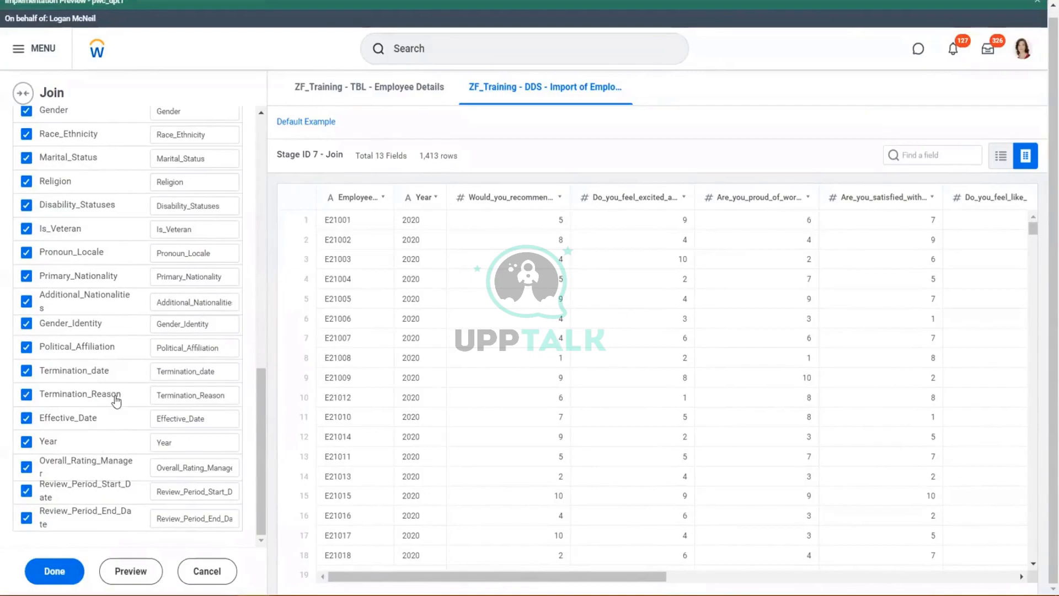
{"action": "scroll", "coordinate": [106, 364], "scroll_direction": "up", "scroll_amount": 5}
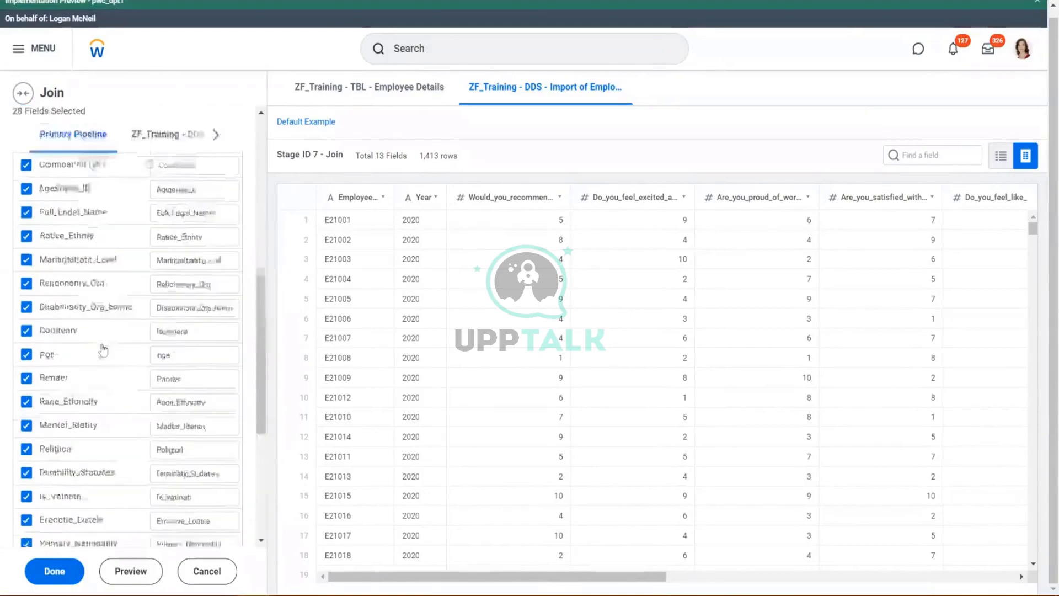
{"action": "scroll", "coordinate": [103, 349], "scroll_direction": "up", "scroll_amount": 6}
{"action": "scroll", "coordinate": [189, 428], "scroll_direction": "down", "scroll_amount": 4}
Carry over all survey pipeline fields except Employee_ID, Year and the calculated Employee ID
{"action": "left_click", "coordinate": [168, 308]}
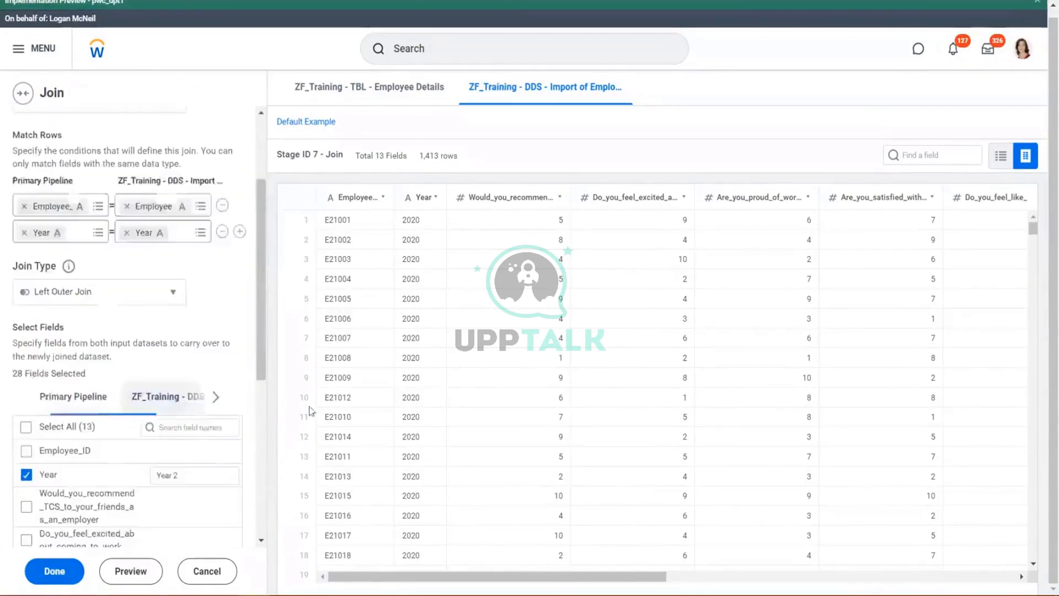
{"action": "scroll", "coordinate": [105, 403], "scroll_direction": "down", "scroll_amount": 5}
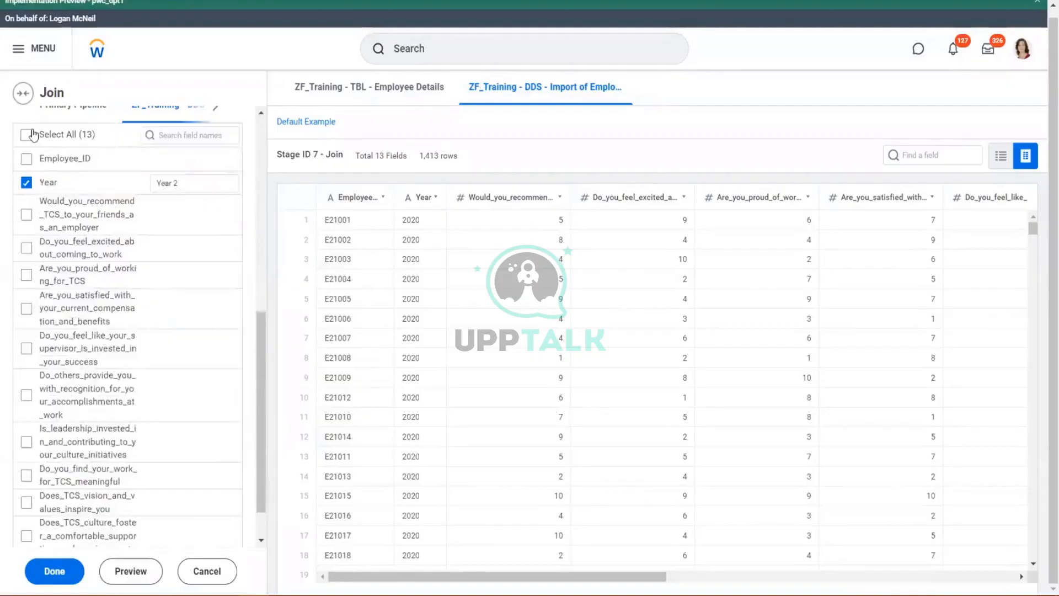
{"action": "left_click", "coordinate": [33, 134]}
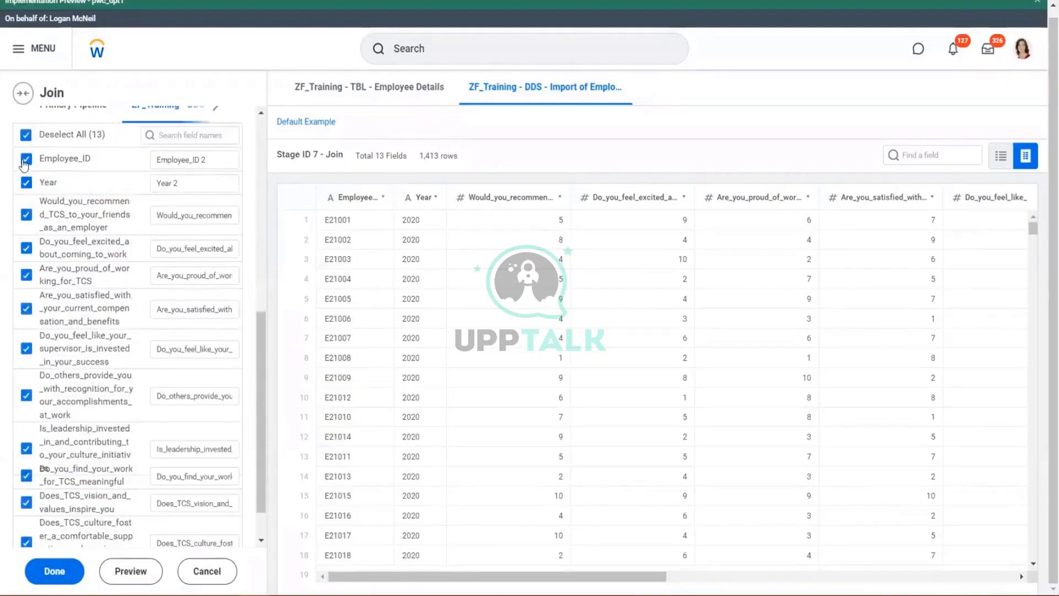
{"action": "left_click", "coordinate": [23, 160]}
{"action": "left_click", "coordinate": [26, 183]}
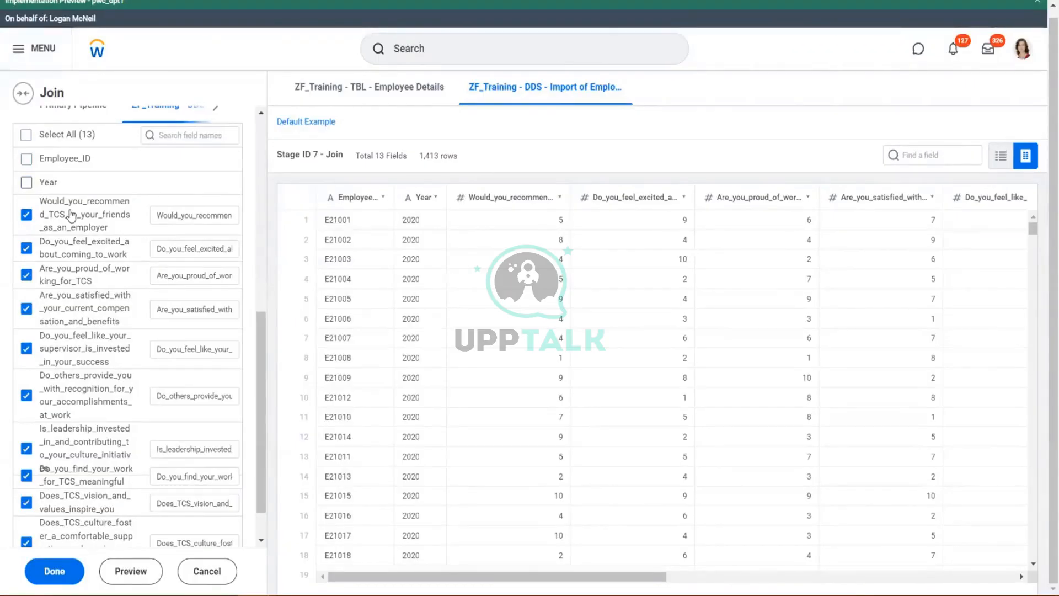
{"action": "scroll", "coordinate": [55, 408], "scroll_direction": "down", "scroll_amount": 1}
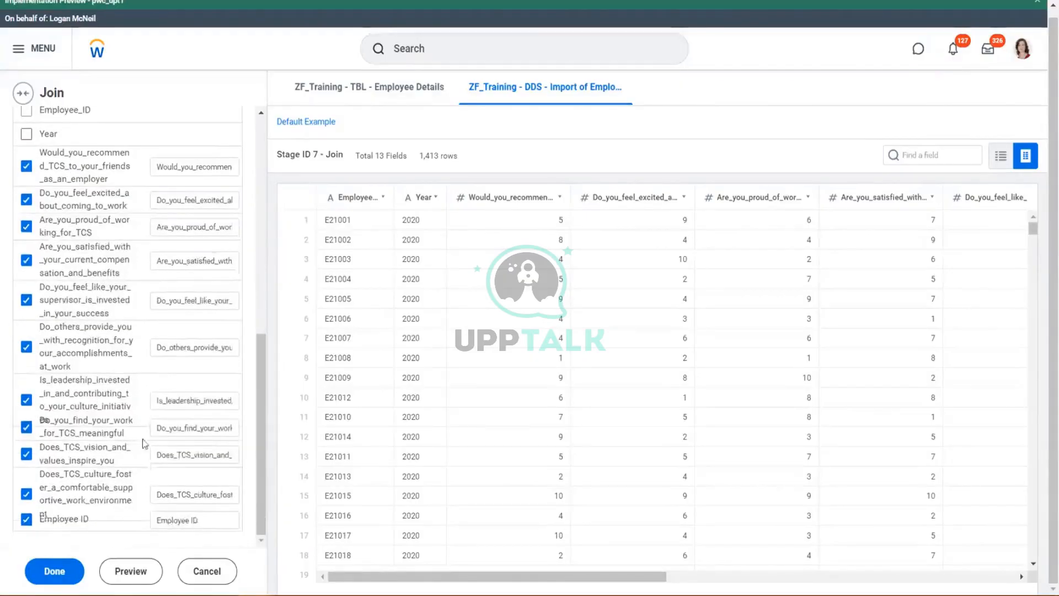
{"action": "left_click", "coordinate": [28, 526]}
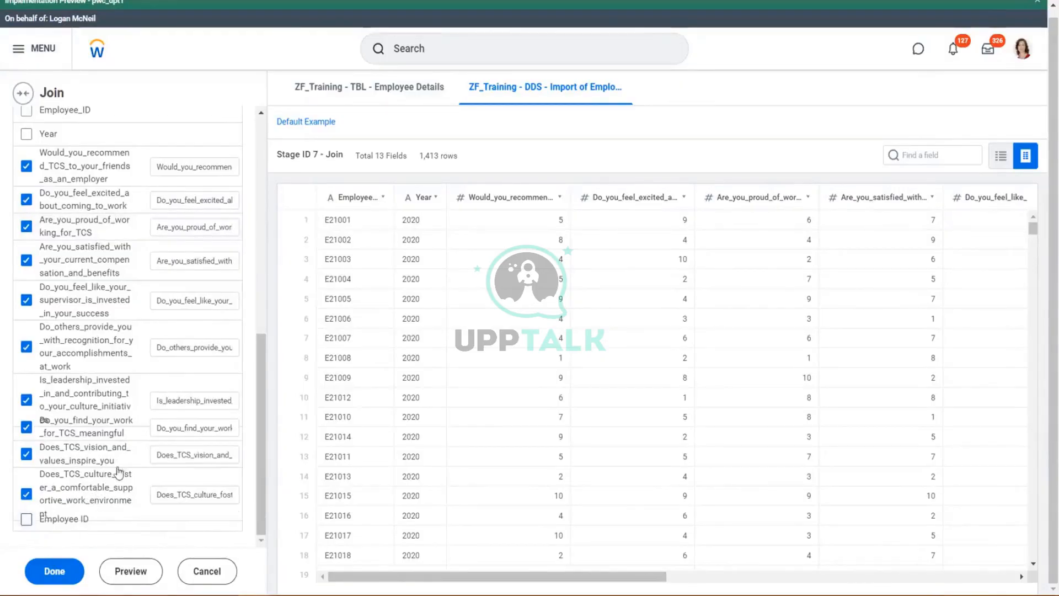
{"action": "scroll", "coordinate": [142, 330], "scroll_direction": "up", "scroll_amount": 6}
{"action": "scroll", "coordinate": [138, 441], "scroll_direction": "down", "scroll_amount": 10}
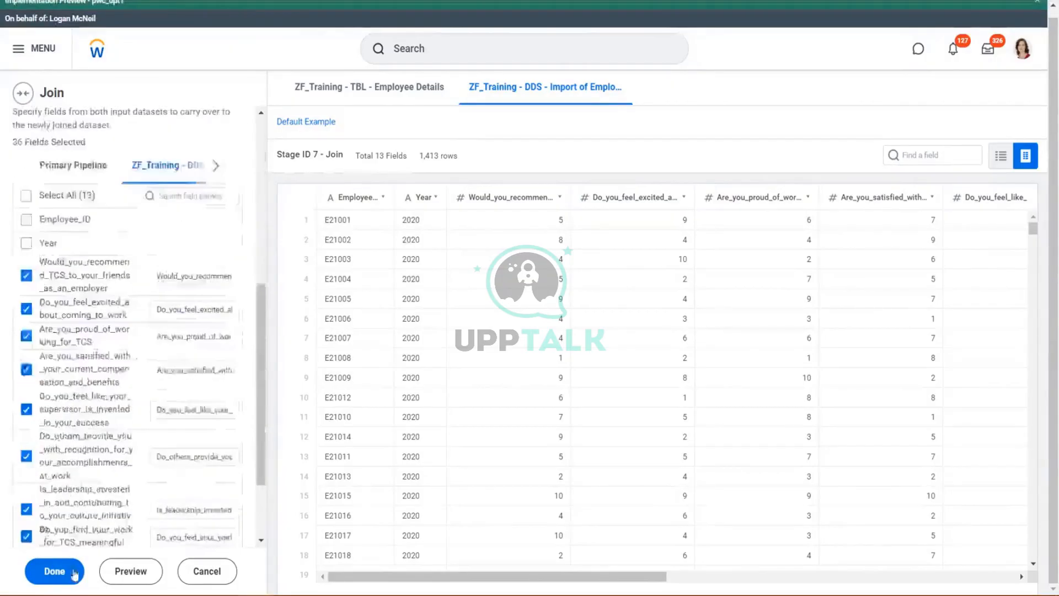
Preview the survey join result, complete the Join stage and save the dataset transformations
{"action": "left_click", "coordinate": [111, 574]}
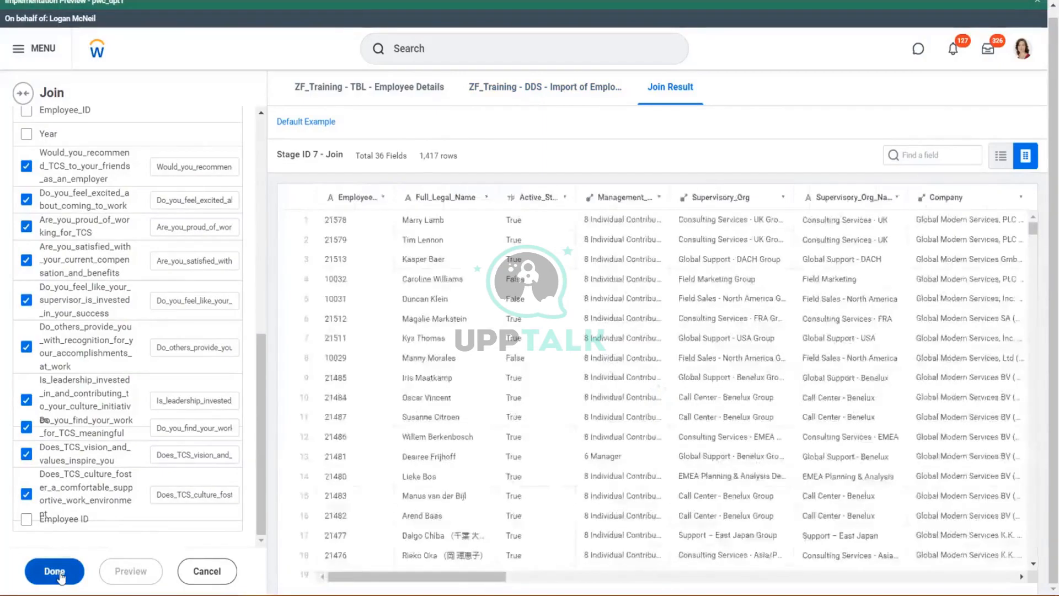
{"action": "left_click", "coordinate": [57, 574]}
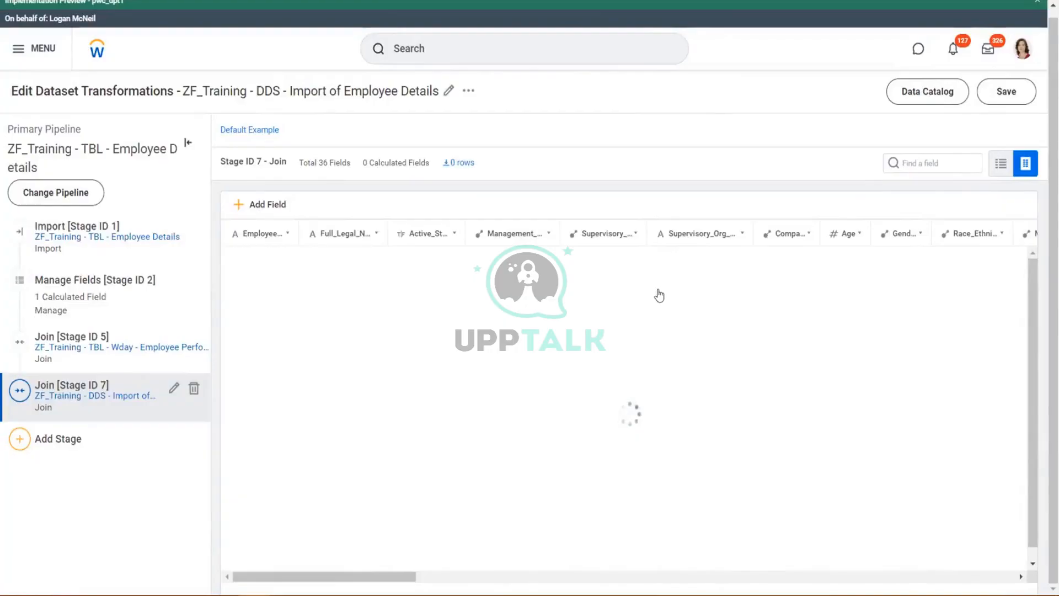
{"action": "left_click", "coordinate": [1005, 91]}
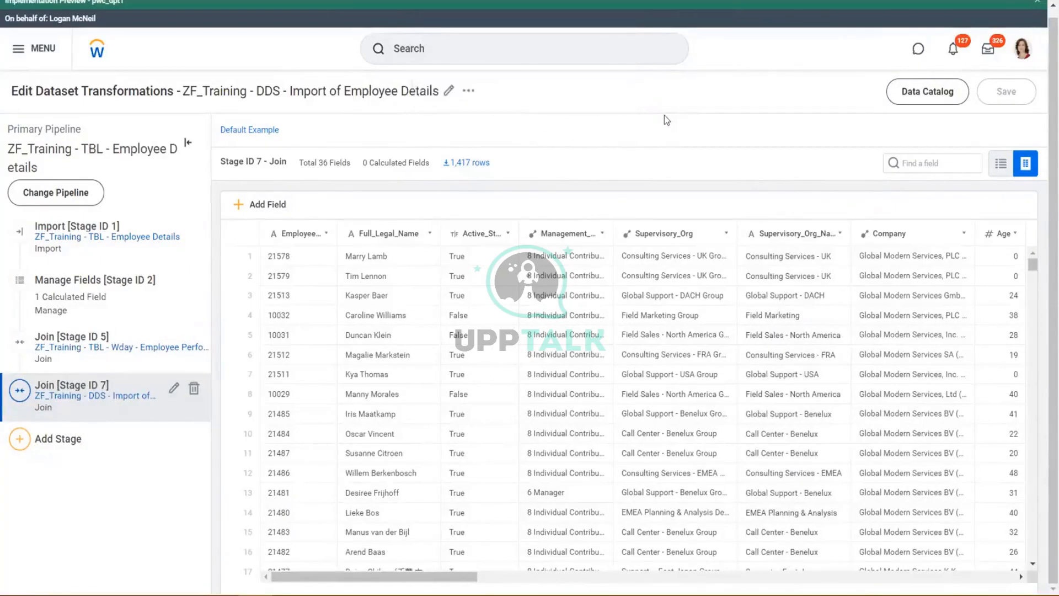
View the lineage of the ZF_Training - DDS - Import of Employee Details dataset and dismiss the implementation preview banner
{"action": "left_click", "coordinate": [468, 90]}
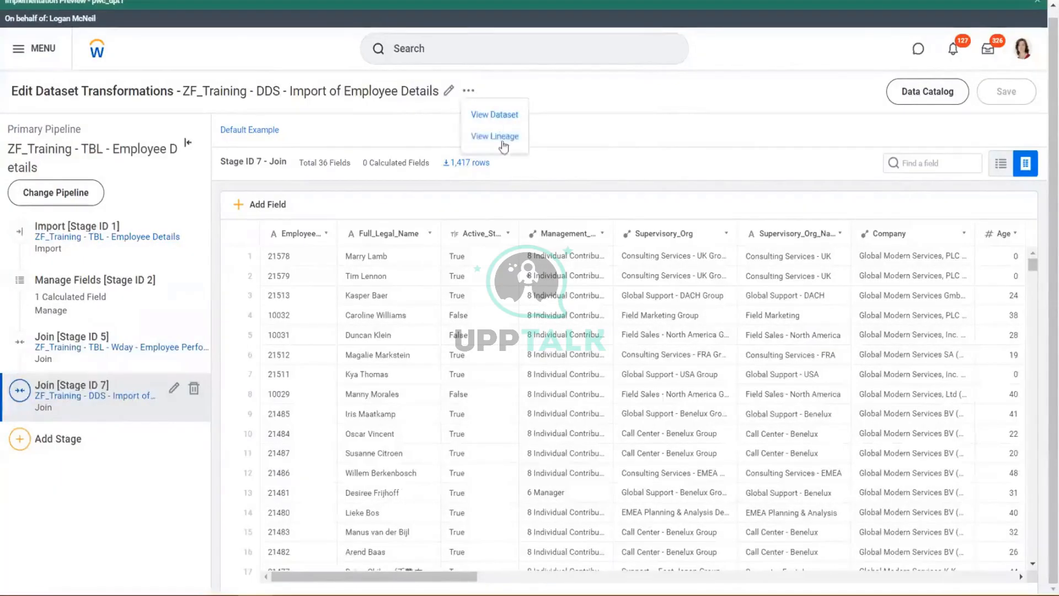
{"action": "left_click", "coordinate": [502, 139]}
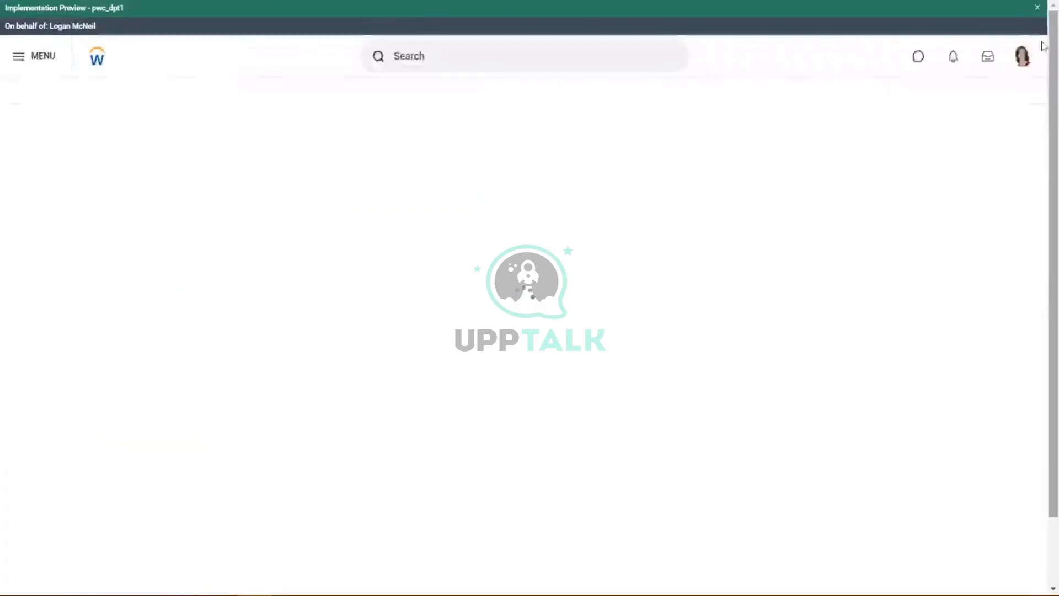
{"action": "left_click", "coordinate": [1036, 7]}
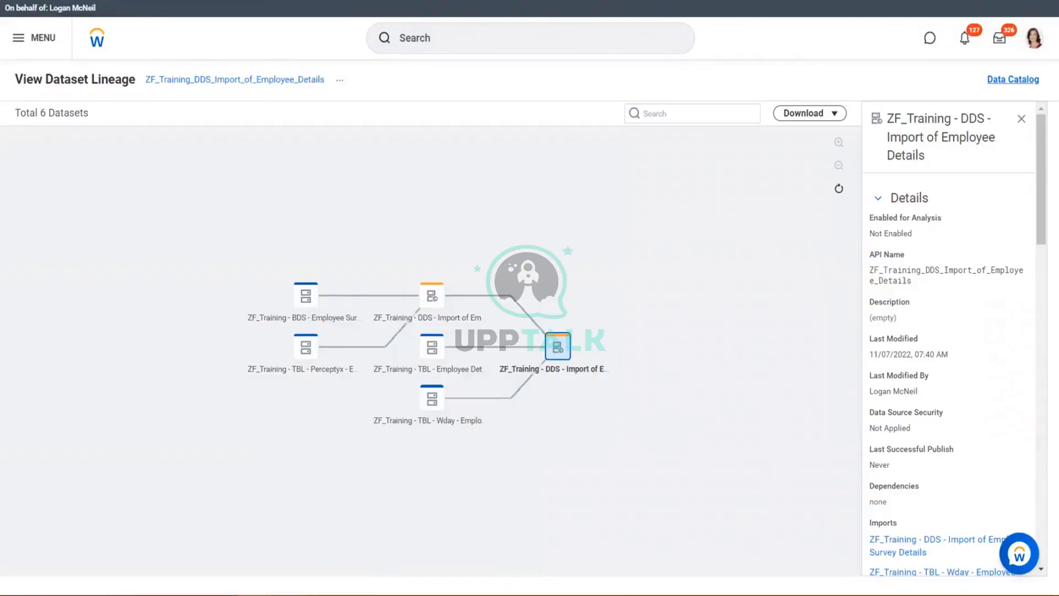
Switch to the training notes workbook in Excel and show the 02.11 sheet
{"action": "key", "text": "alt+Tab"}
{"action": "left_click", "coordinate": [241, 340]}
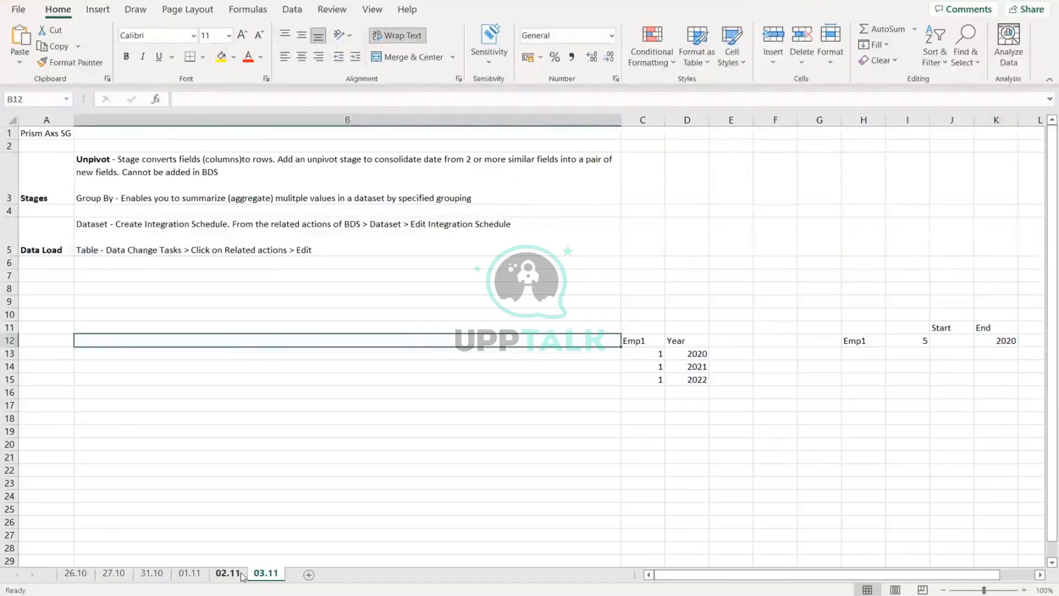
{"action": "left_click", "coordinate": [241, 574]}
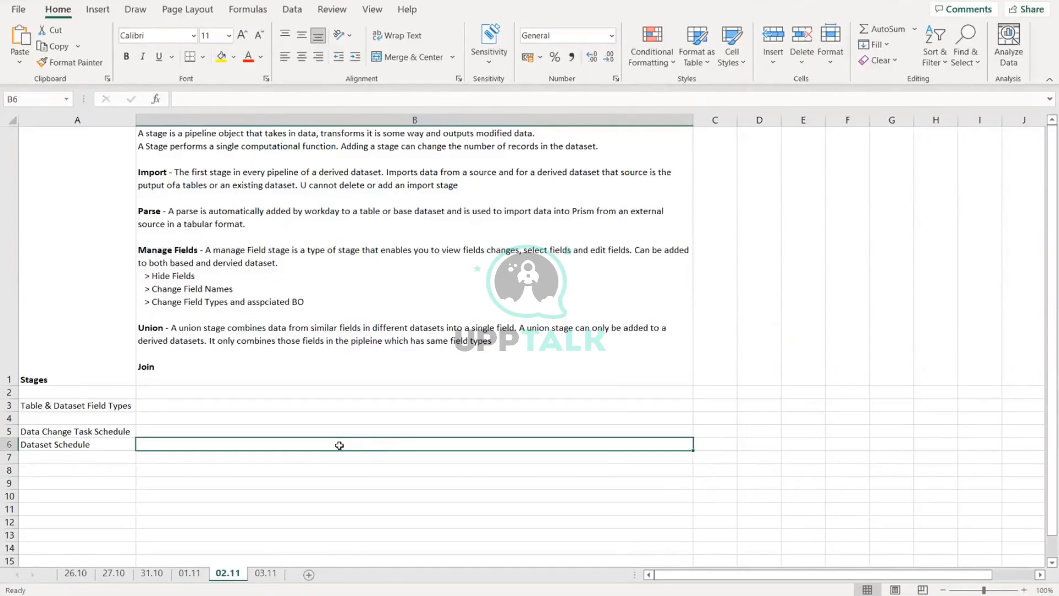
Try striking through the Data Change Task Schedule and Dataset Schedule entries in A5:A6, and undo the formatting
{"action": "left_click", "coordinate": [77, 431]}
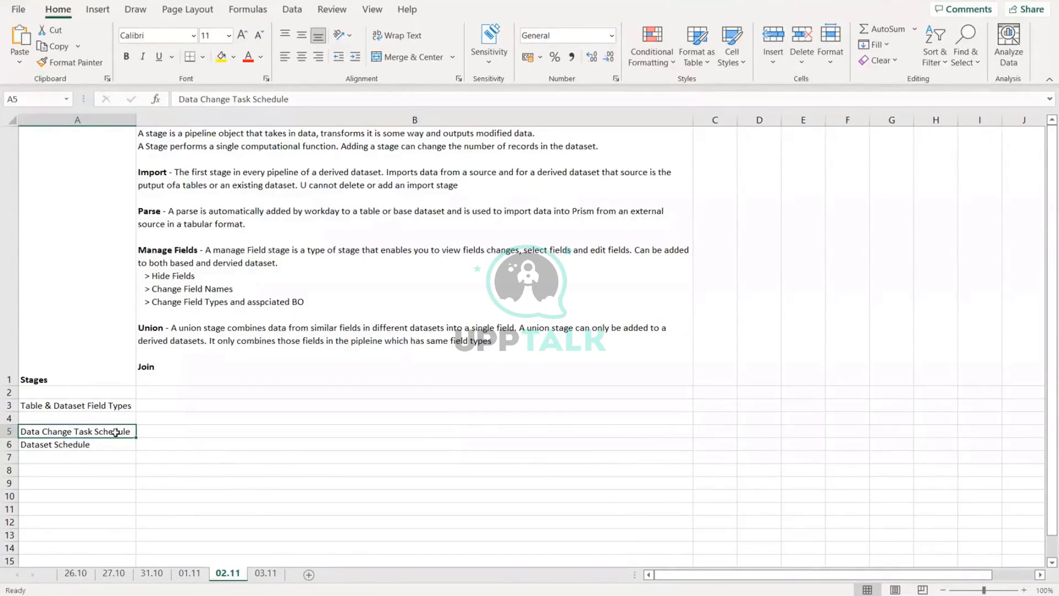
{"action": "left_click_drag", "start_coordinate": [117, 432], "coordinate": [92, 444]}
{"action": "key", "text": "ctrl+5"}
{"action": "key", "text": "ctrl+z"}
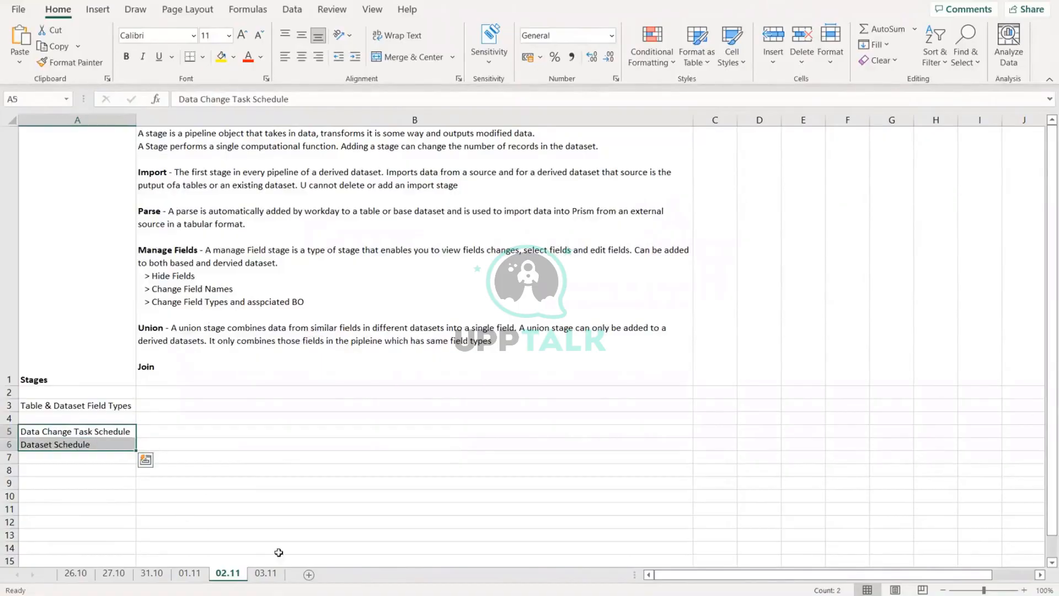
Check the Data Load entry on the 03.11 sheet and cut the Data Change Task Schedule text out of A5 on 02.11
{"action": "left_click", "coordinate": [261, 573]}
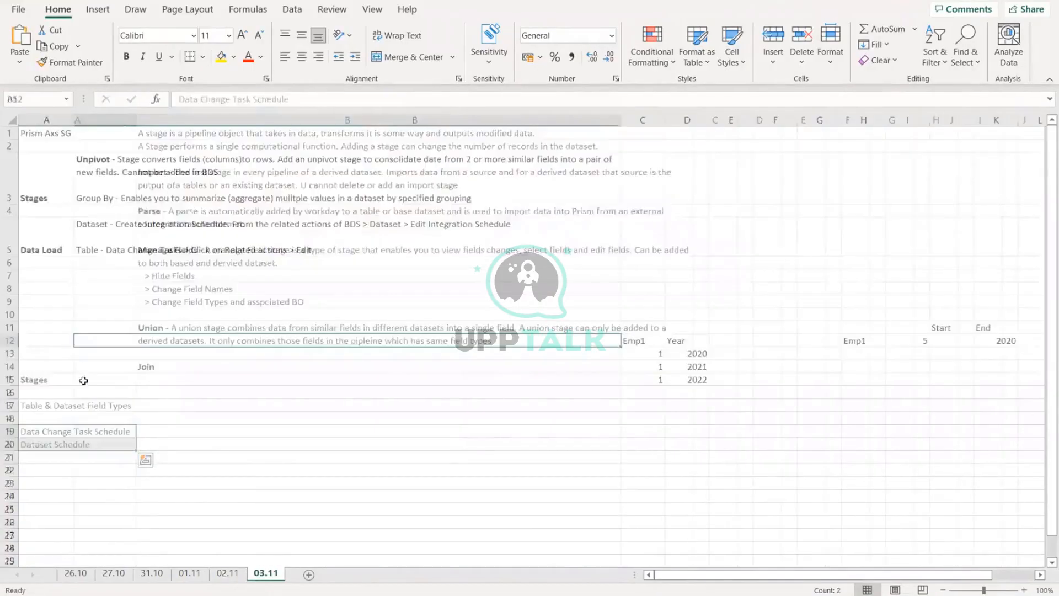
{"action": "left_click", "coordinate": [52, 236]}
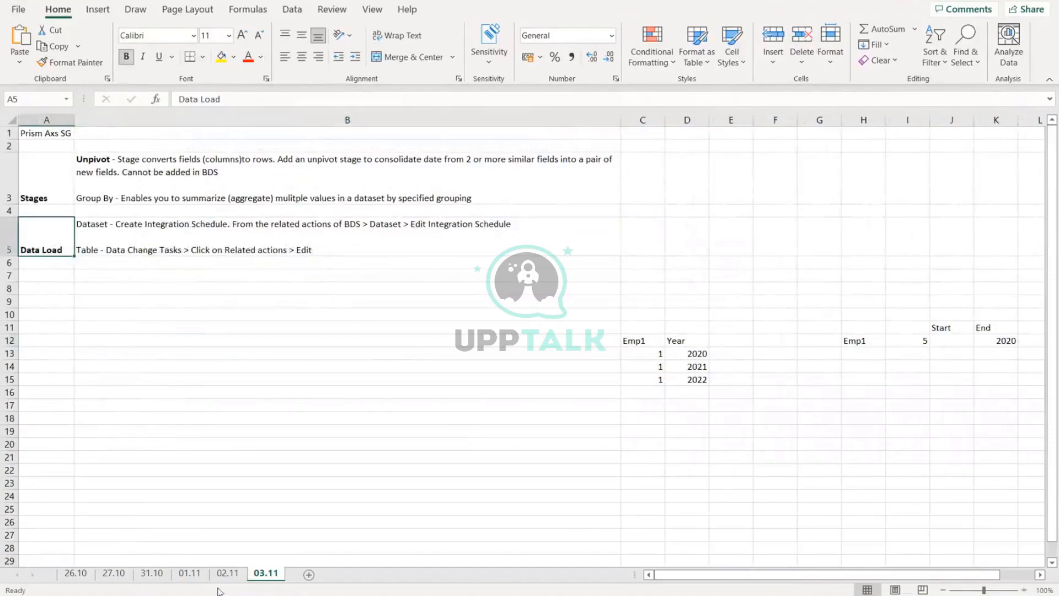
{"action": "left_click", "coordinate": [227, 574]}
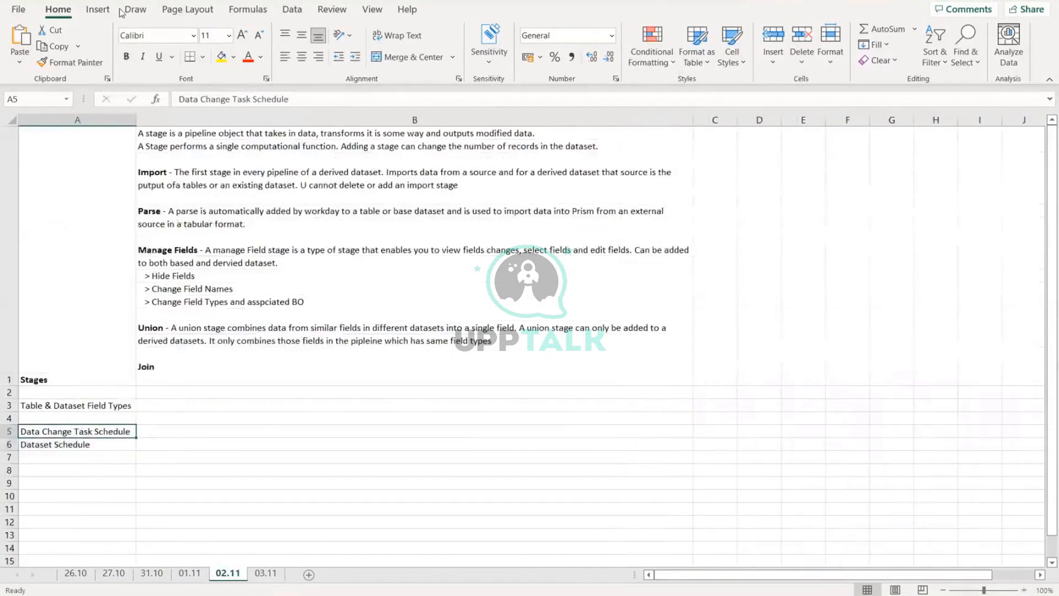
{"action": "left_click_drag", "start_coordinate": [292, 99], "coordinate": [175, 94]}
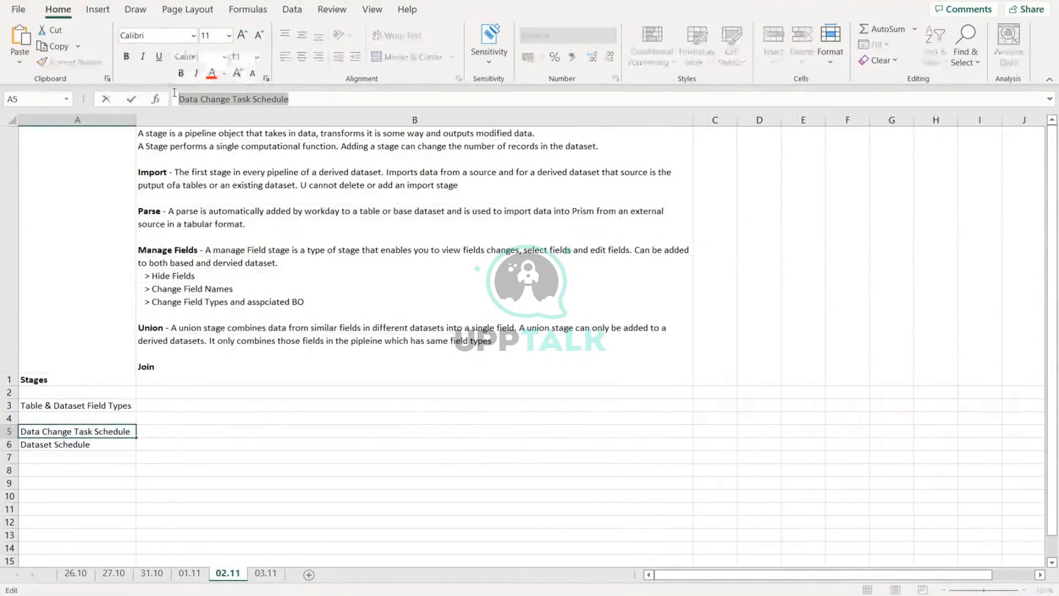
{"action": "key", "text": "ctrl+x"}
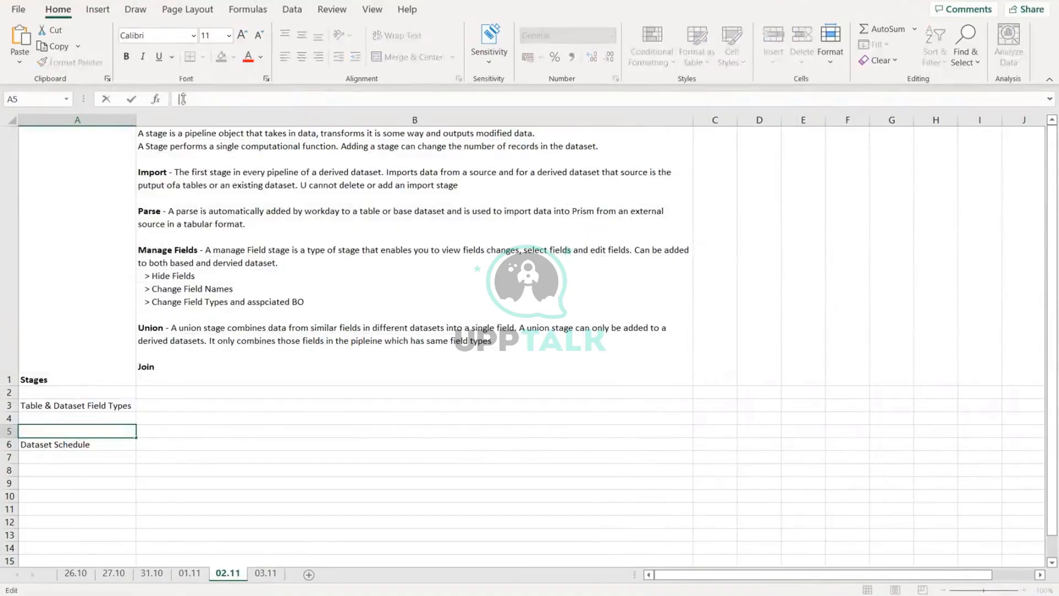
Insert "(Data Change Task Schedule)" after the word Table in the Data Load notes in B5 of the 03.11 sheet
{"action": "left_click", "coordinate": [267, 575]}
{"action": "left_click", "coordinate": [99, 250]}
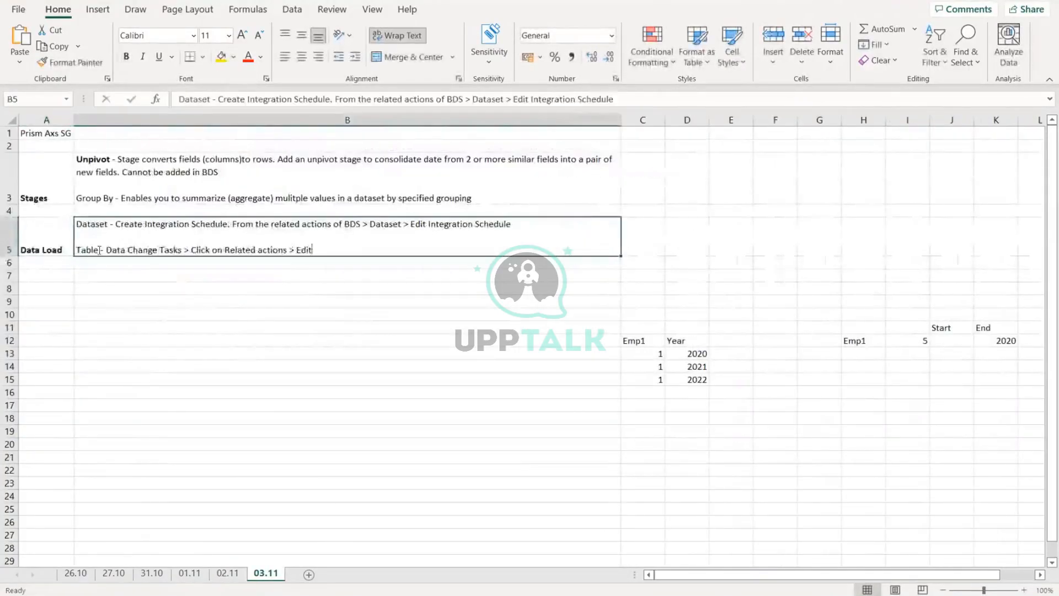
{"action": "double_click", "coordinate": [99, 250]}
{"action": "type", "text": "("}
{"action": "key", "text": "ctrl+v"}
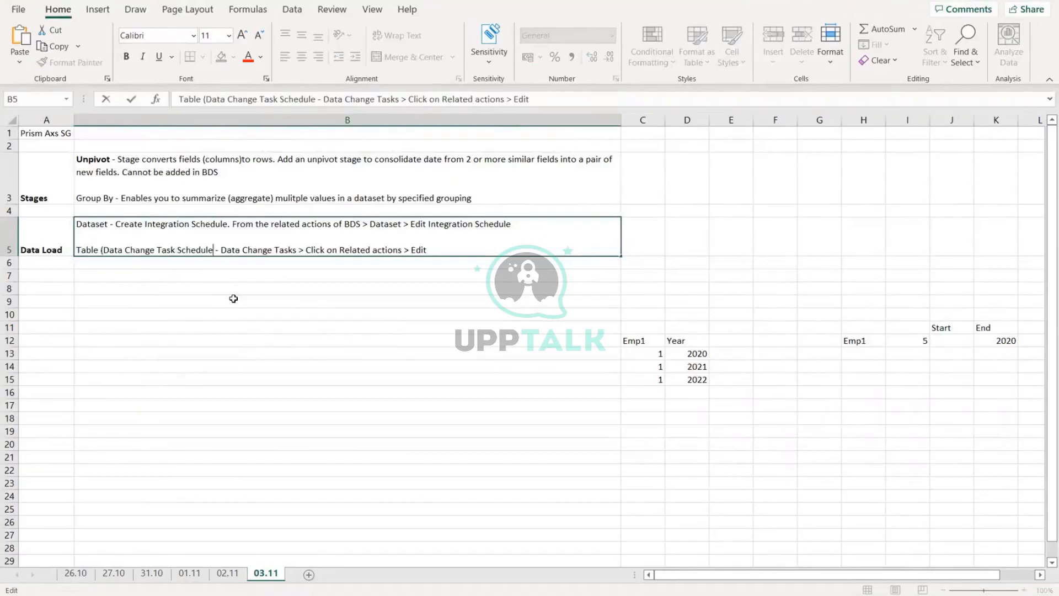
{"action": "type", "text": ")"}
{"action": "key", "text": "Return"}
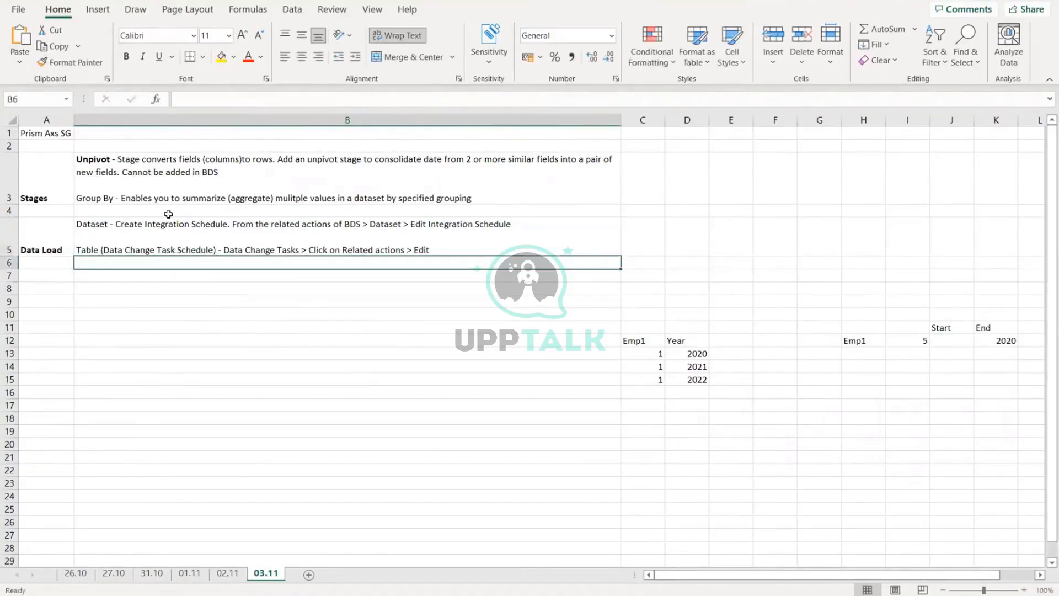
Reword the start of the Dataset line in B5 to "Dataset (Create Integration Schedule) - From the related actions"
{"action": "double_click", "coordinate": [114, 224]}
{"action": "key", "text": "BackSpace"}
{"action": "key", "text": "BackSpace"}
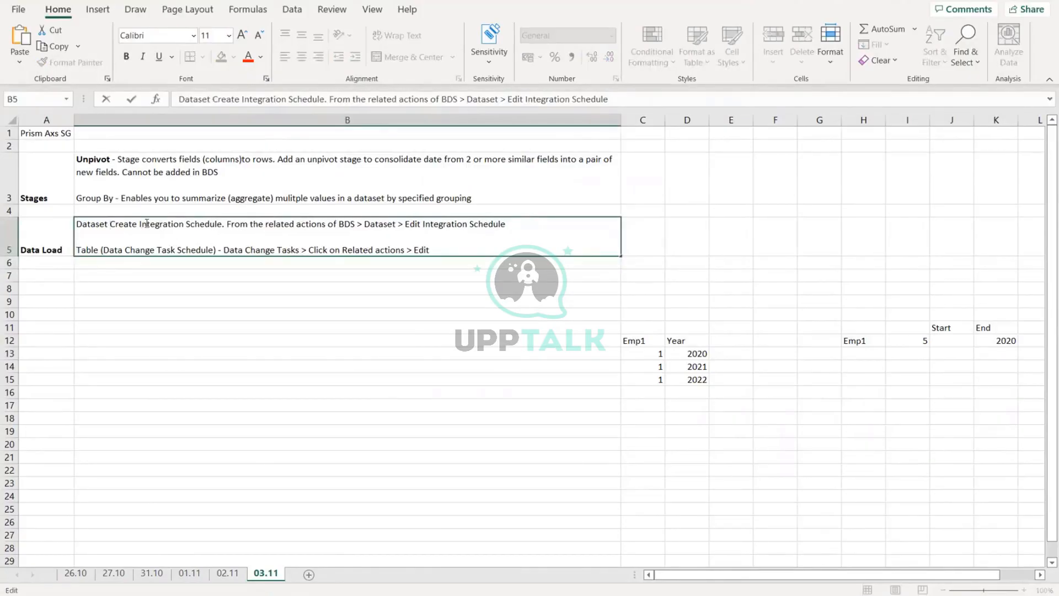
{"action": "type", "text": "("}
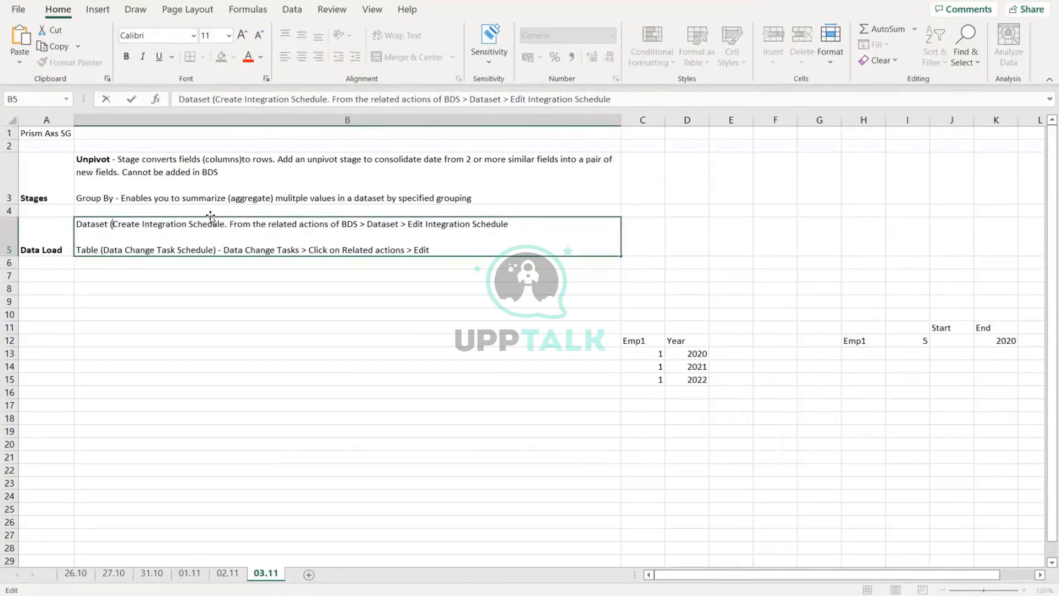
{"action": "left_click", "coordinate": [225, 225]}
{"action": "type", "text": ")"}
{"action": "key", "text": "Delete"}
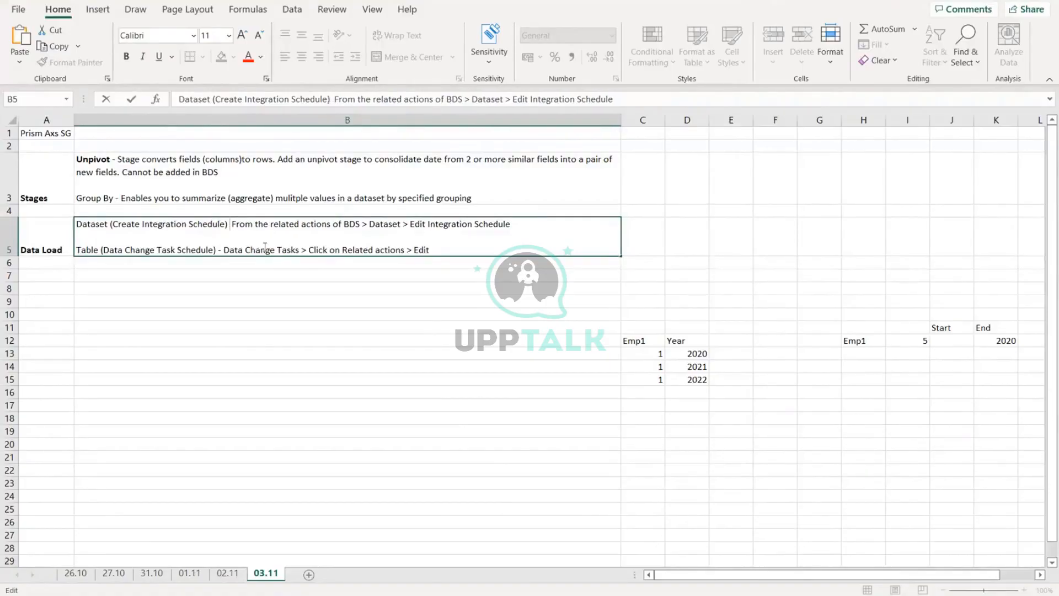
{"action": "type", "text": "-"}
{"action": "key", "text": "Return"}
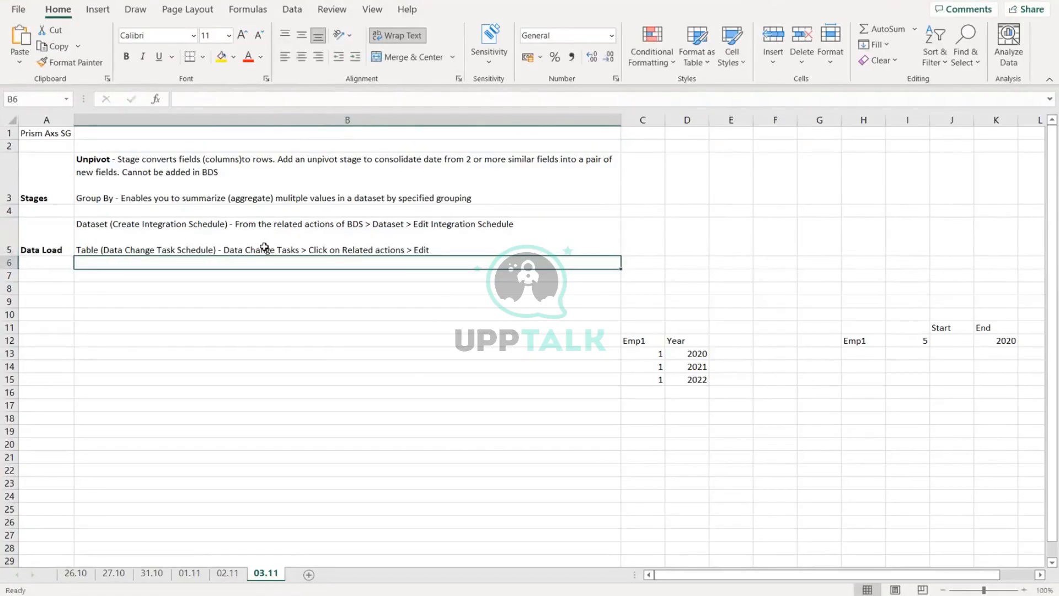
Delete the Dataset Schedule entry from A6 on the 02.11 sheet
{"action": "left_click", "coordinate": [231, 573]}
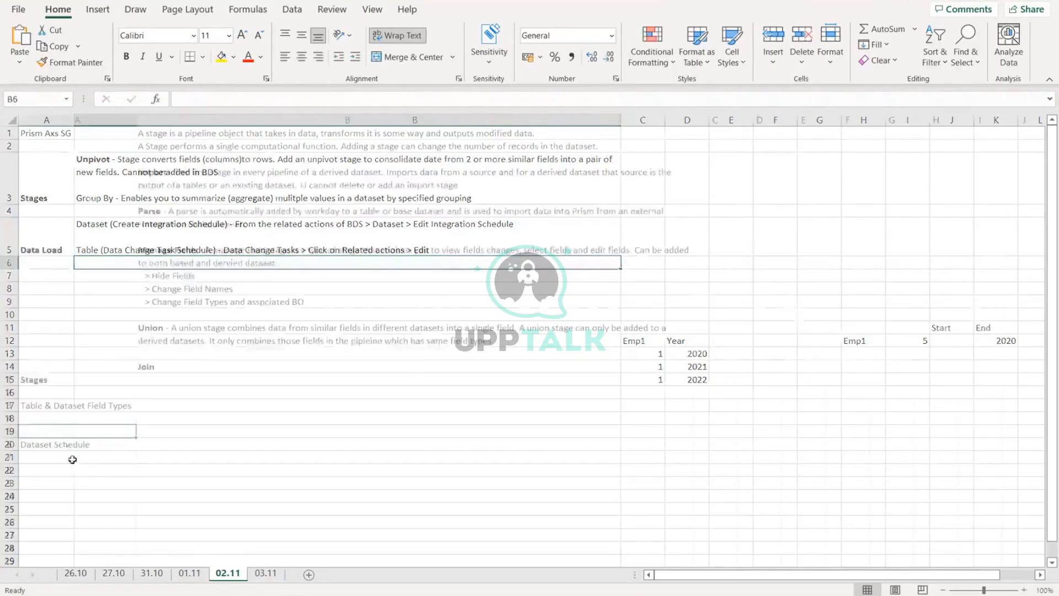
{"action": "key", "text": "Down"}
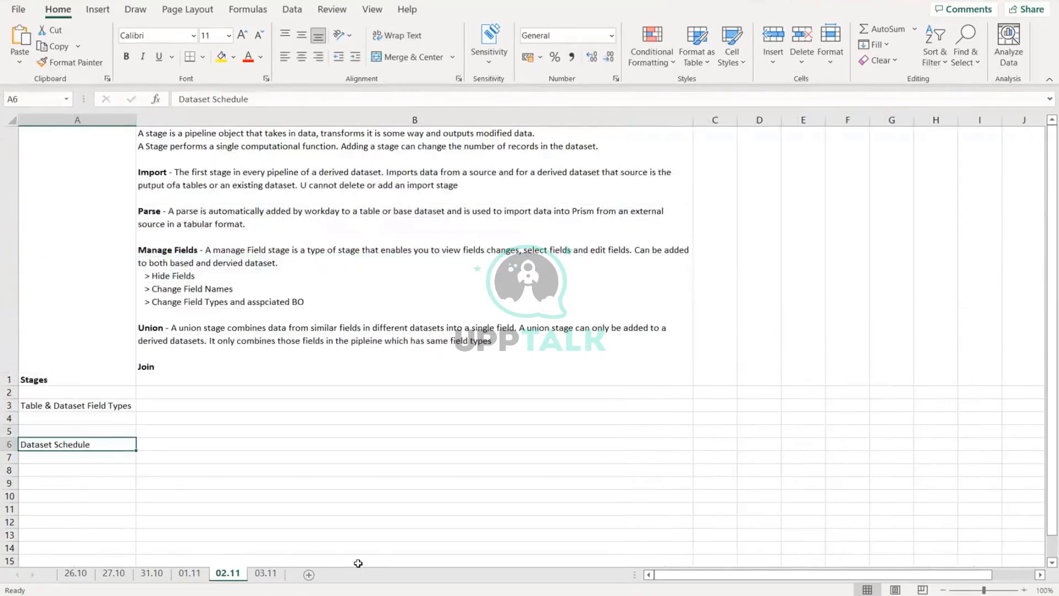
{"action": "key", "text": "Delete"}
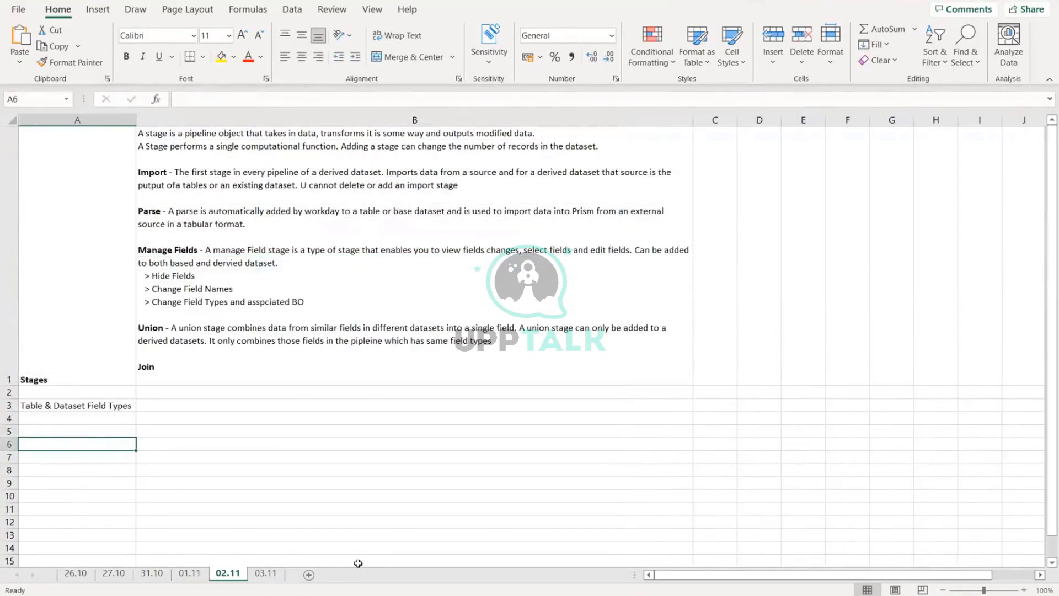
Copy Table & Dataset Field Types from A3 on 02.11 to A7 on the 03.11 sheet and autofit column A
{"action": "left_click", "coordinate": [71, 406]}
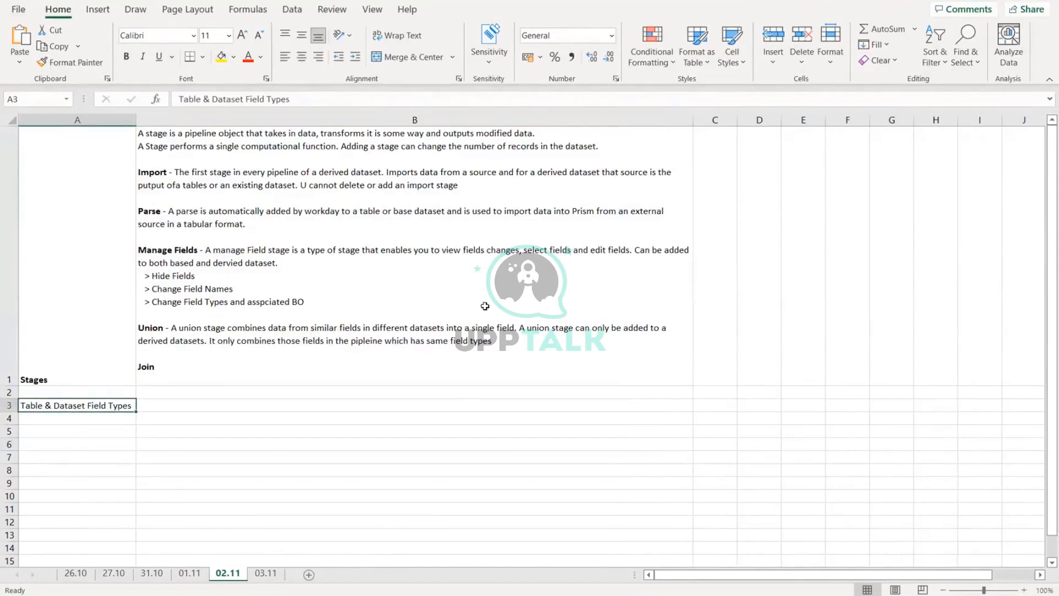
{"action": "key", "text": "ctrl+c"}
{"action": "left_click", "coordinate": [266, 573]}
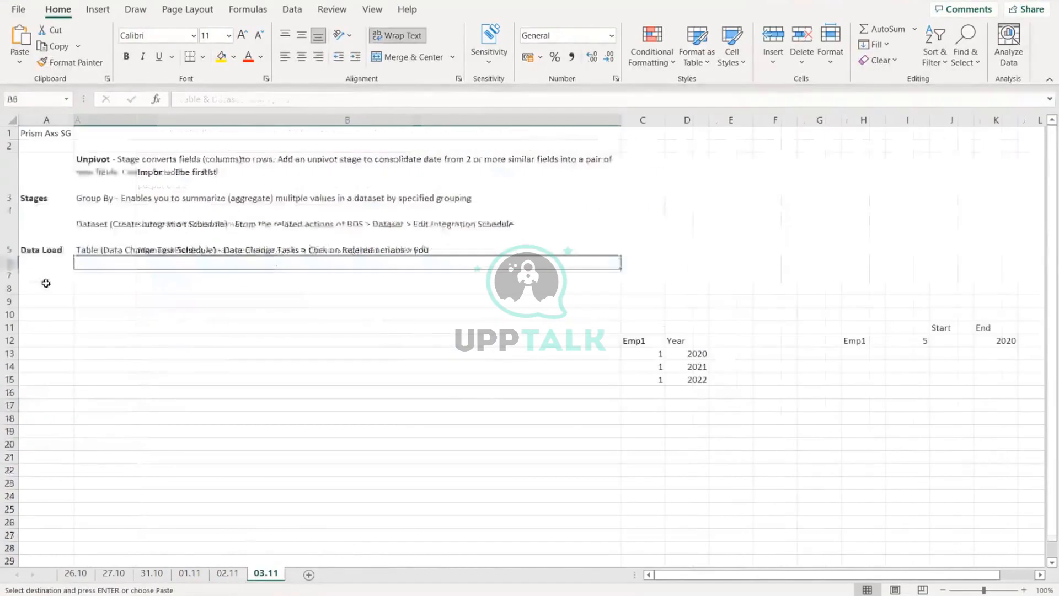
{"action": "left_click", "coordinate": [51, 279]}
{"action": "key", "text": "Return"}
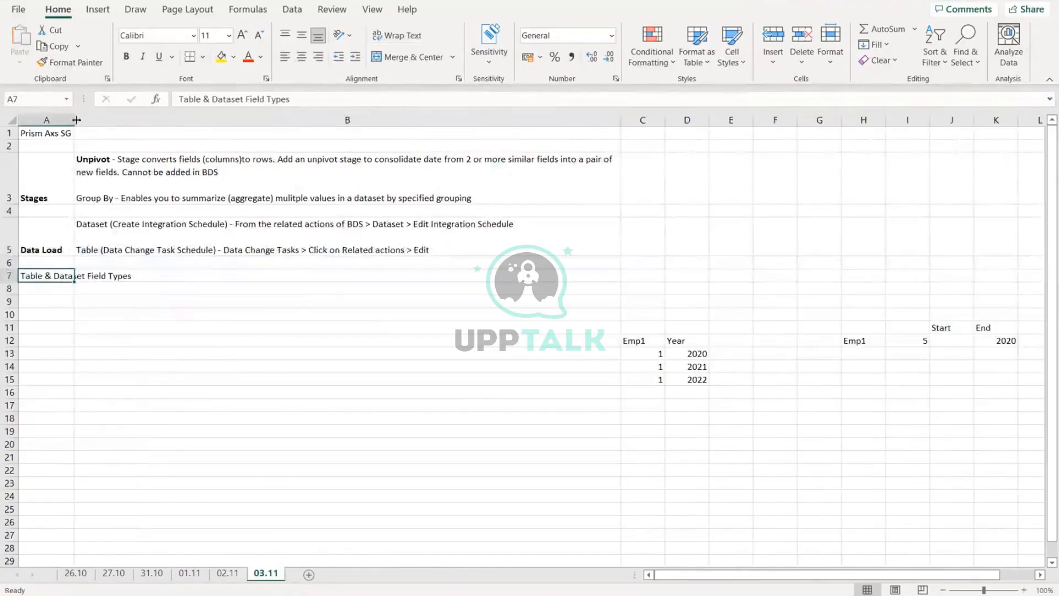
{"action": "double_click", "coordinate": [77, 120]}
{"action": "left_click", "coordinate": [299, 313]}
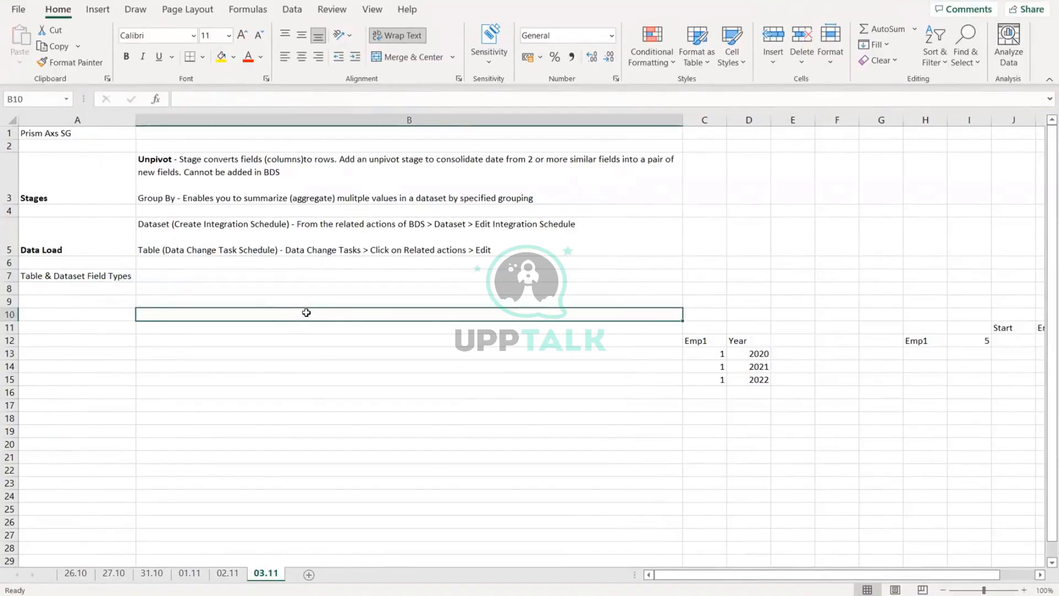
Clear the employee and year sample data in C12:K21 and return to column A
{"action": "left_click_drag", "start_coordinate": [700, 336], "coordinate": [930, 456]}
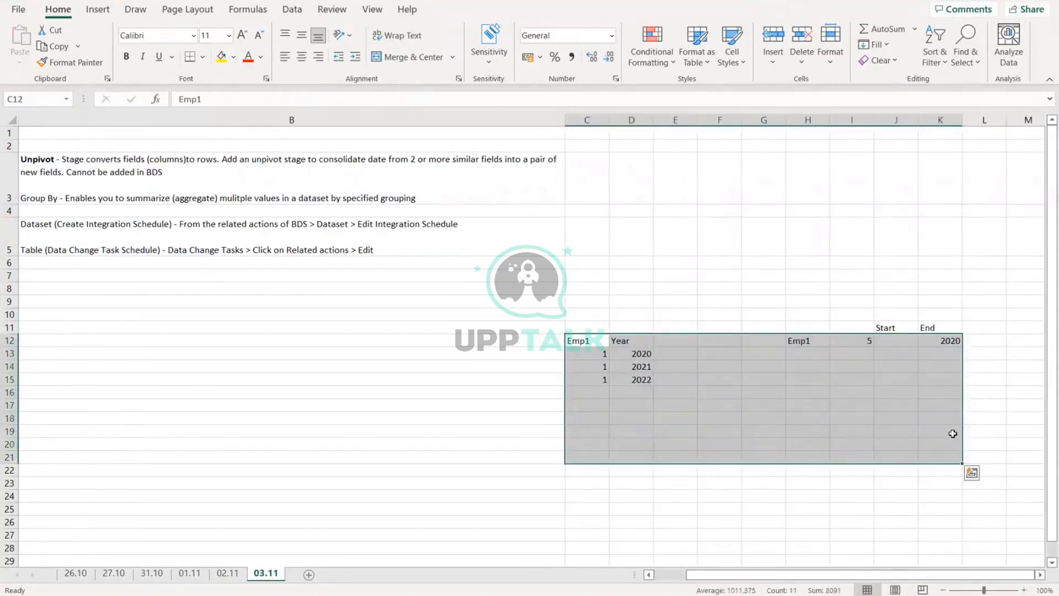
{"action": "key", "text": "Delete"}
{"action": "key", "text": "Home"}
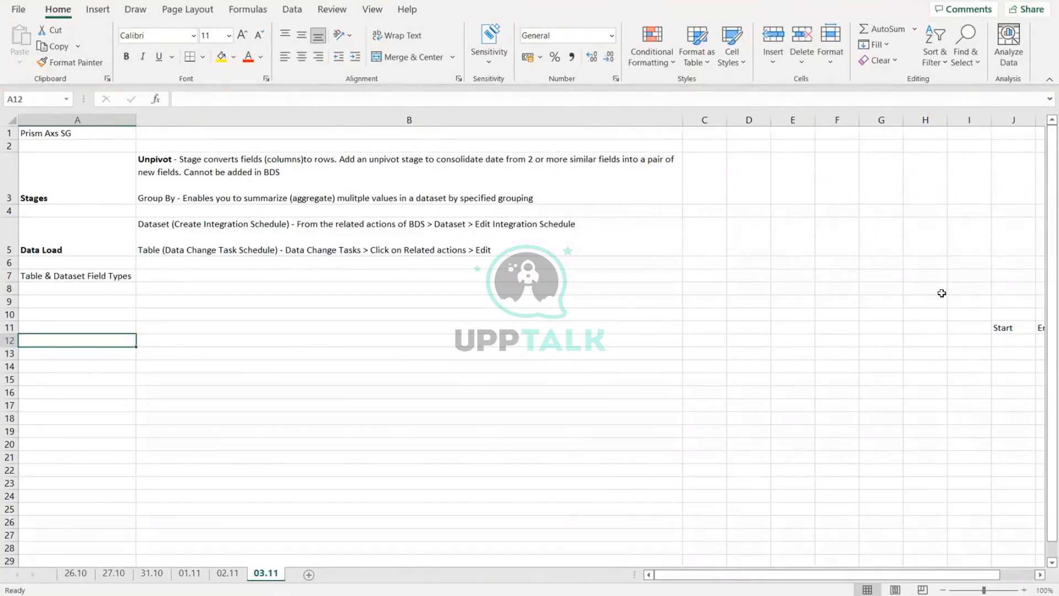
Enter "The Field Type determines:" in B7, followed on a new line by "1. What kind of values the field can hold"
{"action": "left_click", "coordinate": [177, 275]}
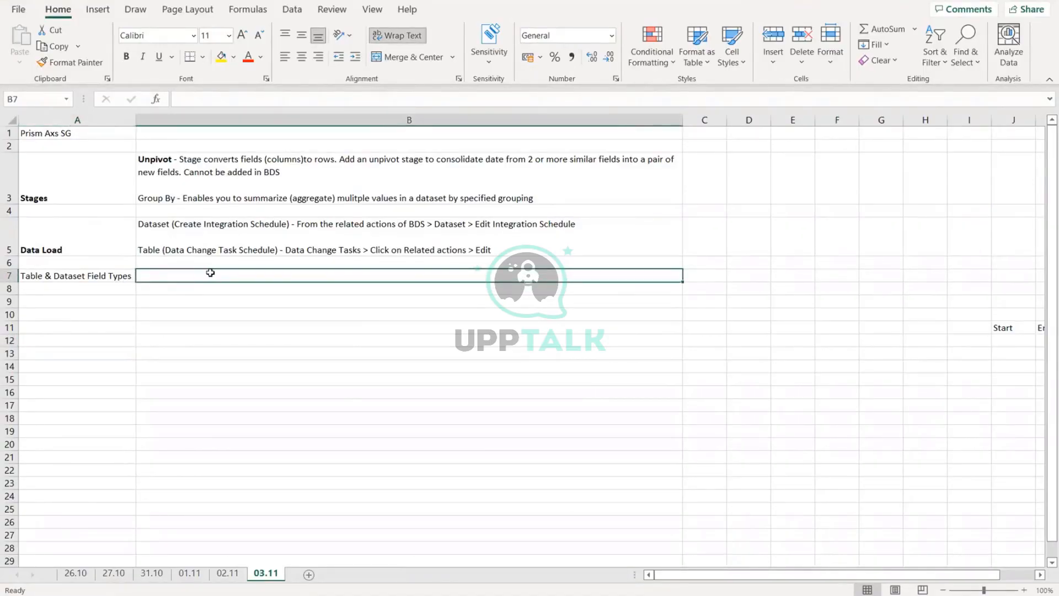
{"action": "type", "text": "The Field "}
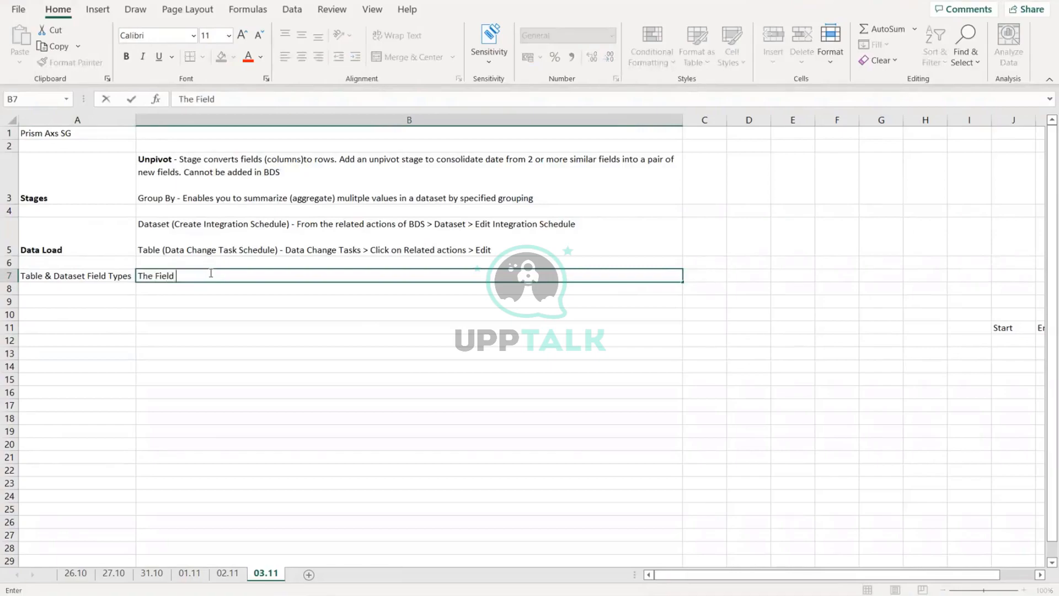
{"action": "type", "text": "Type determines"}
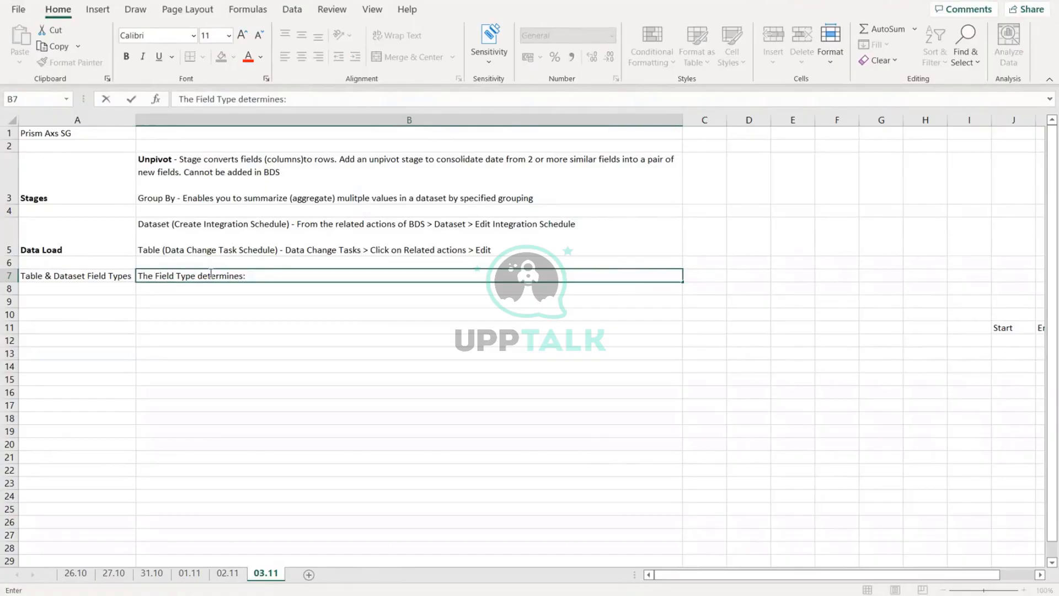
{"action": "type", "text": ":"}
{"action": "key", "text": "alt+Return"}
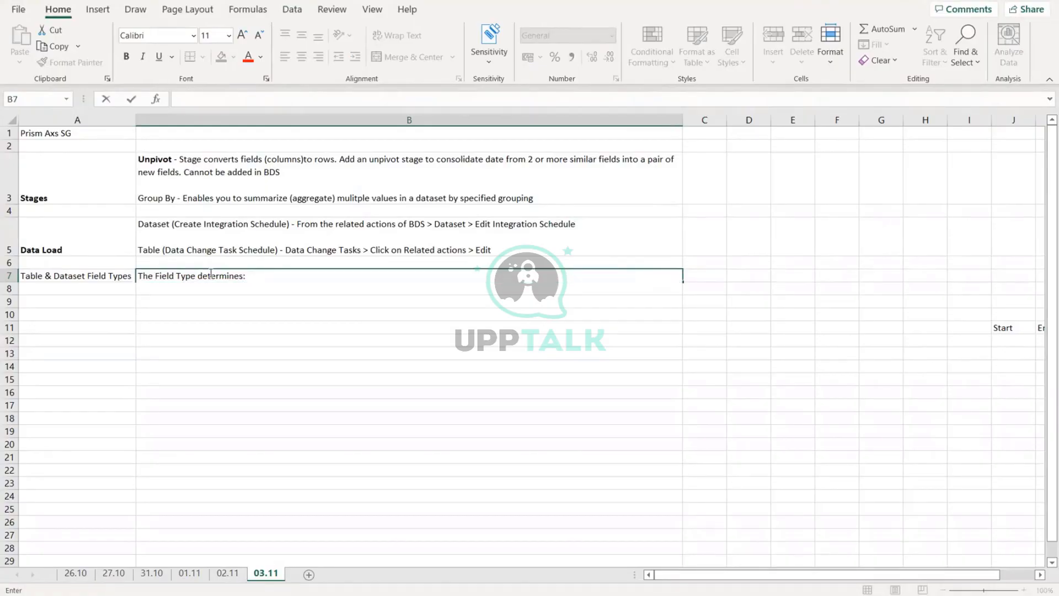
{"action": "type", "text": "1."}
{"action": "type", "text": "What kind o"}
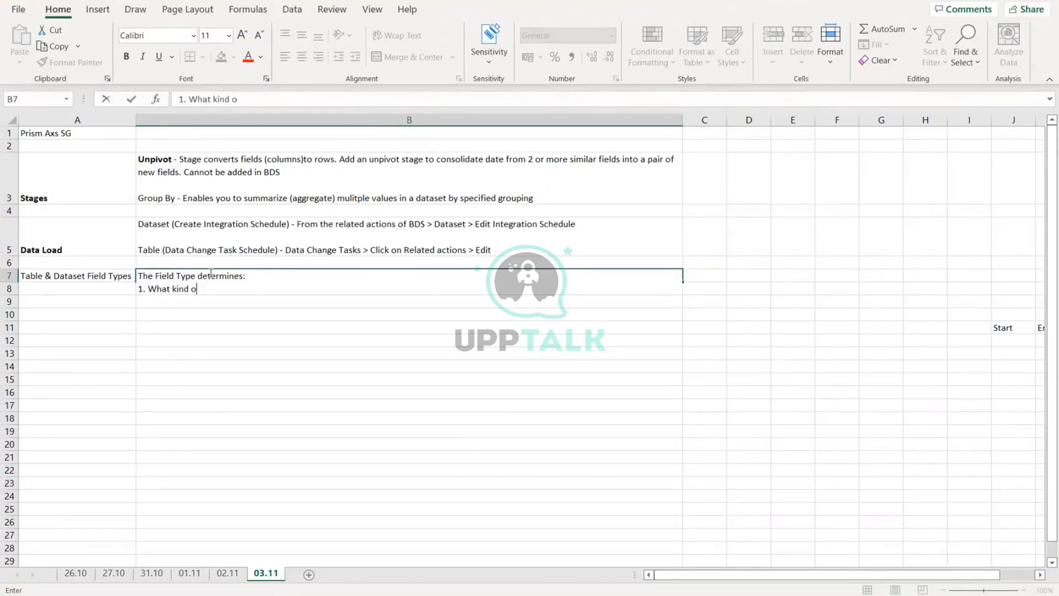
{"action": "type", "text": "f values the field c"}
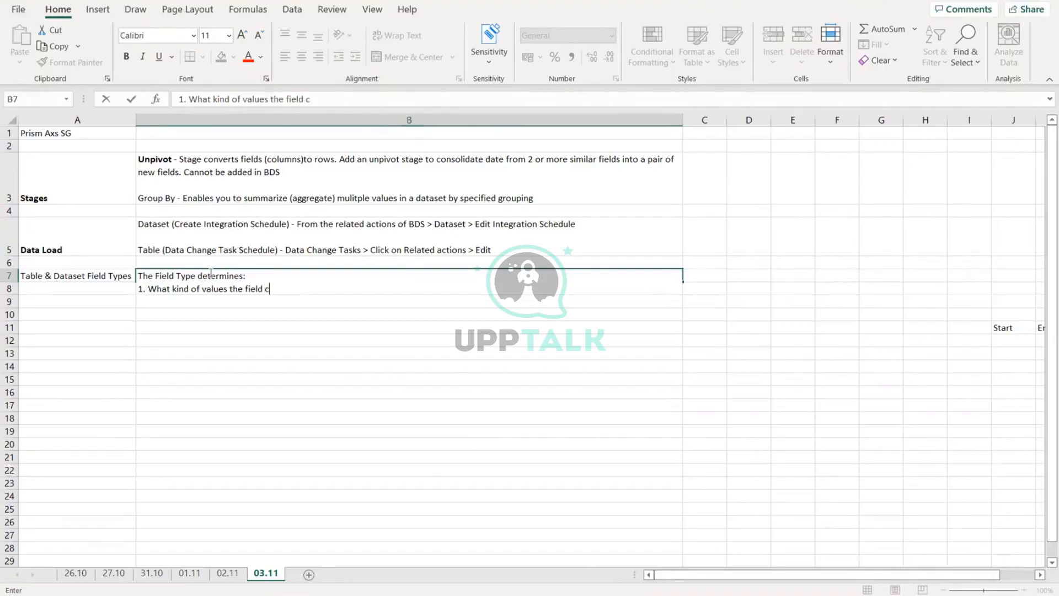
{"action": "type", "text": "an hold"}
{"action": "key", "text": "alt+Return"}
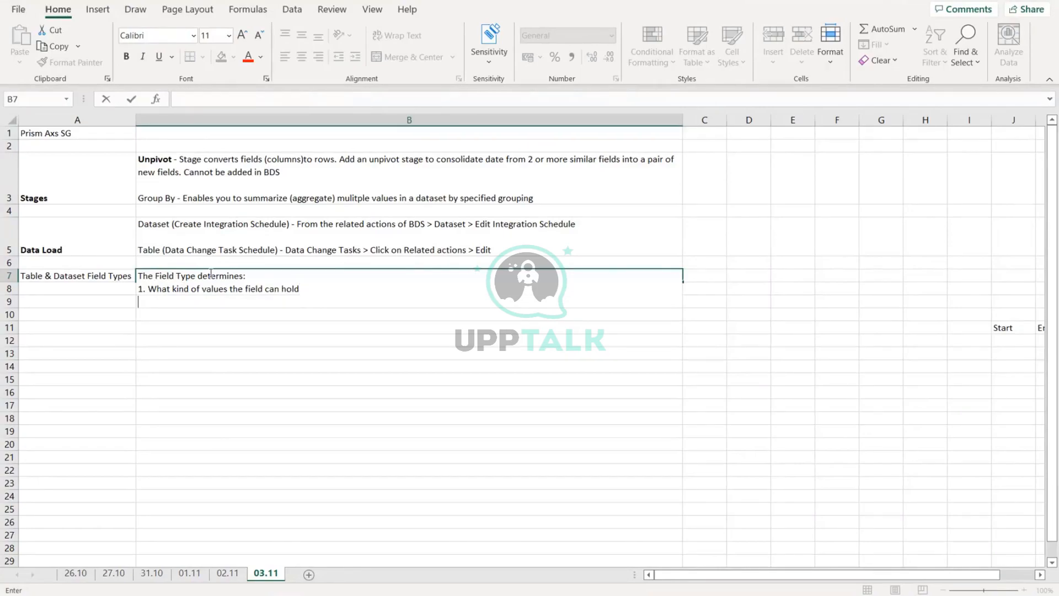
Add the line "2. What functions can use the field as an argument" in B7 and commit the entry
{"action": "type", "text": "2."}
{"action": "type", "text": "Wha"}
{"action": "key", "text": "BackSpace"}
{"action": "key", "text": "BackSpace"}
{"action": "type", "text": "hat function"}
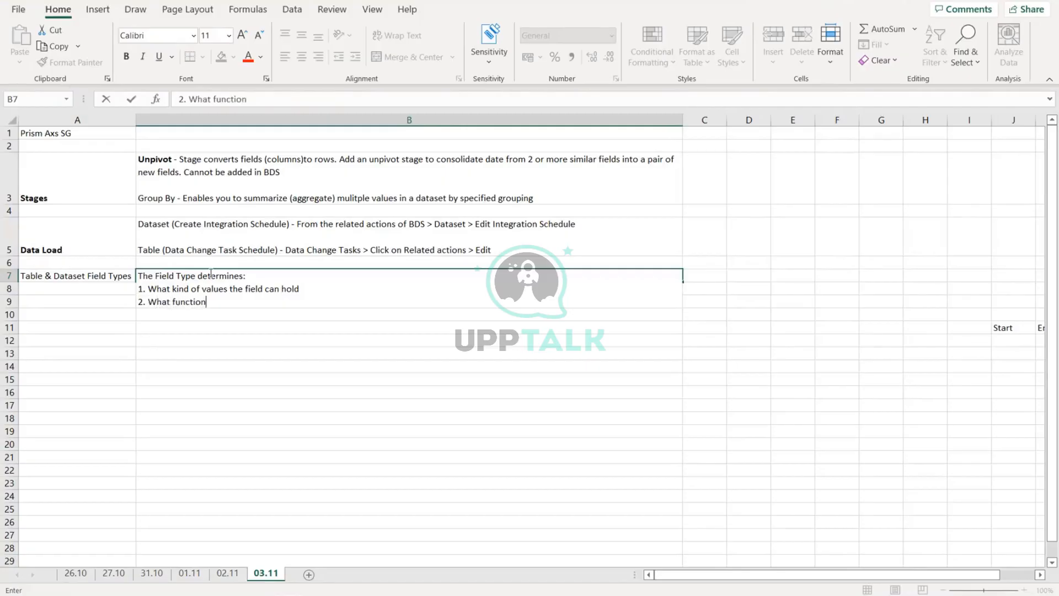
{"action": "type", "text": "s can use the fiel"}
{"action": "type", "text": "d a"}
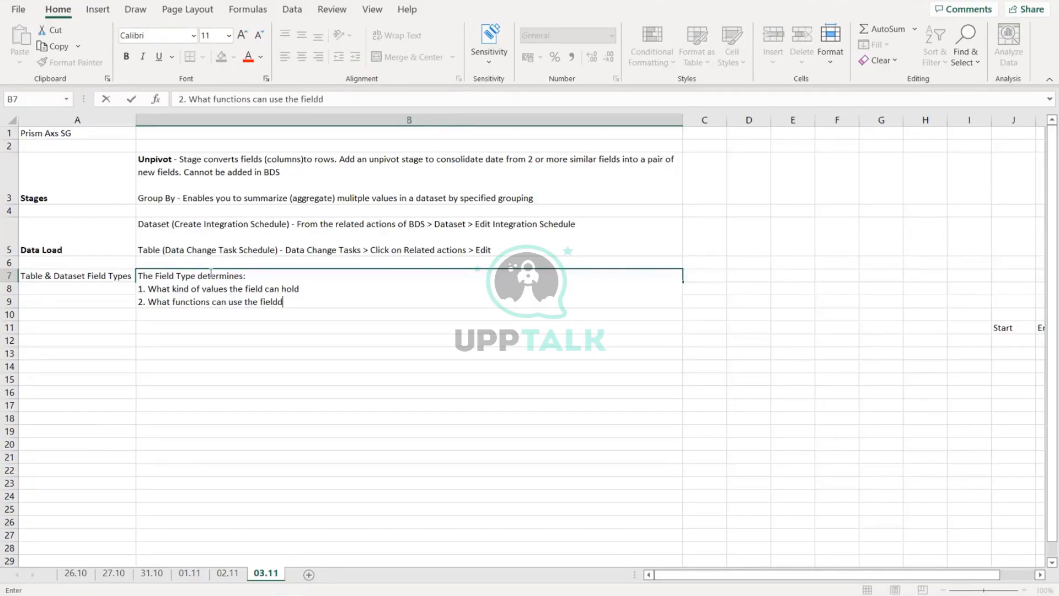
{"action": "key", "text": "BackSpace"}
{"action": "key", "text": "BackSpace"}
{"action": "type", "text": "as an argument"}
{"action": "key", "text": "Return"}
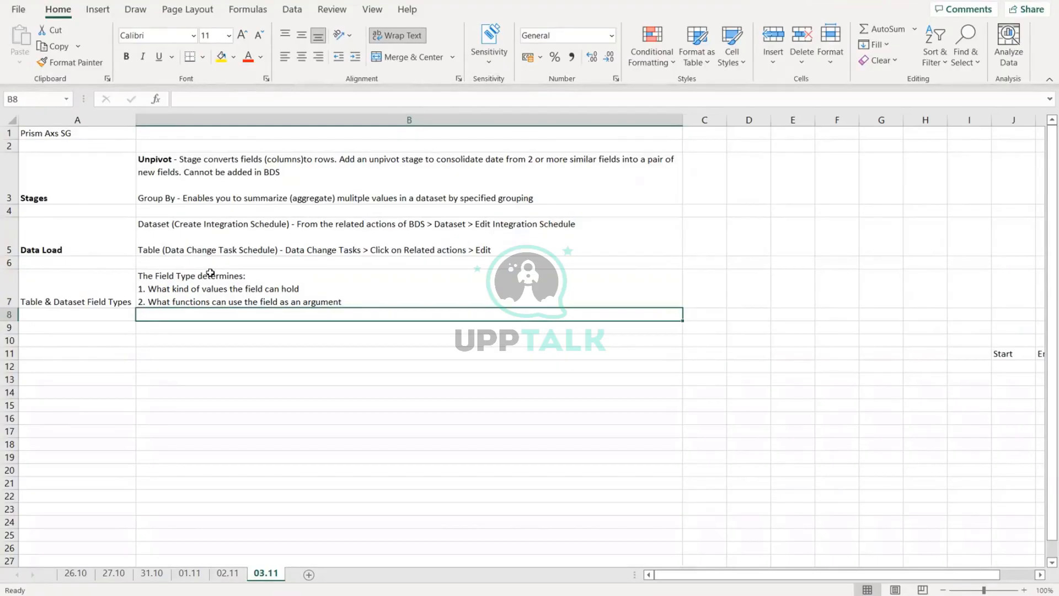
Highlight the wording of each numbered point in B7 for review and leave the cell
{"action": "double_click", "coordinate": [221, 301]}
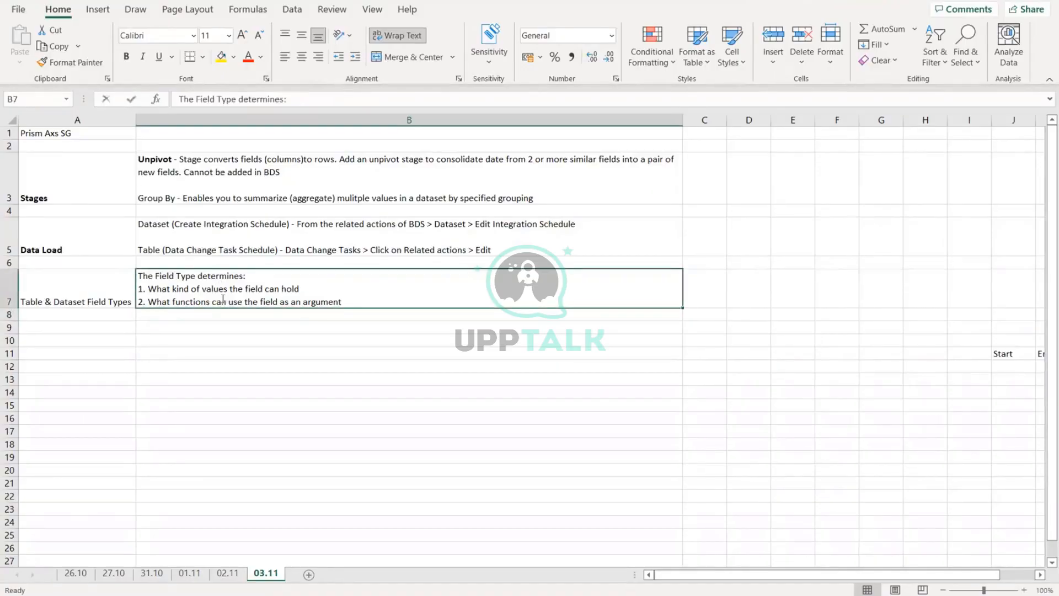
{"action": "left_click_drag", "start_coordinate": [299, 289], "coordinate": [220, 291]}
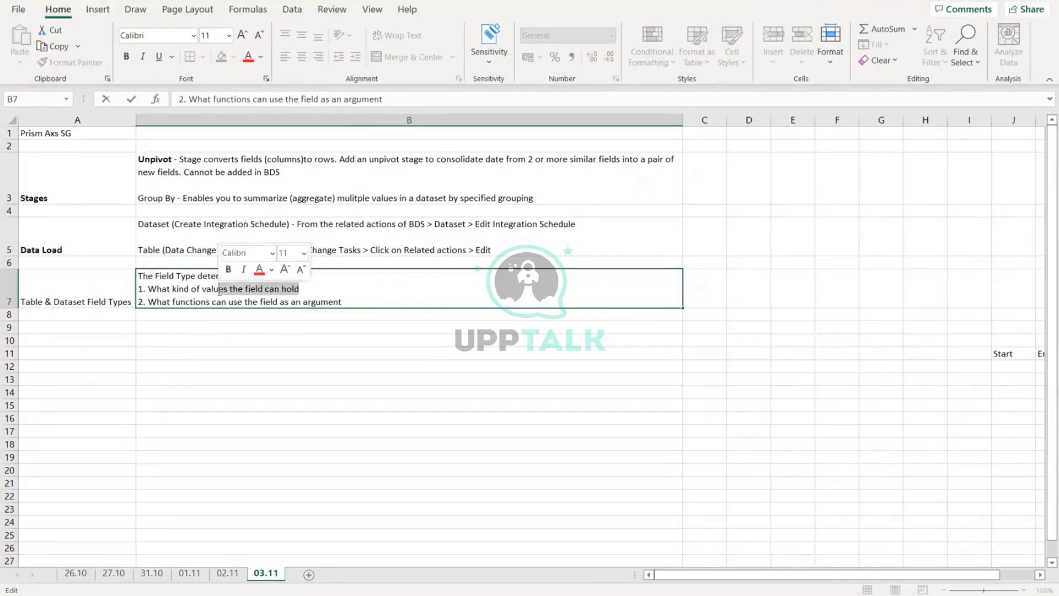
{"action": "left_click_drag", "start_coordinate": [342, 302], "coordinate": [246, 303]}
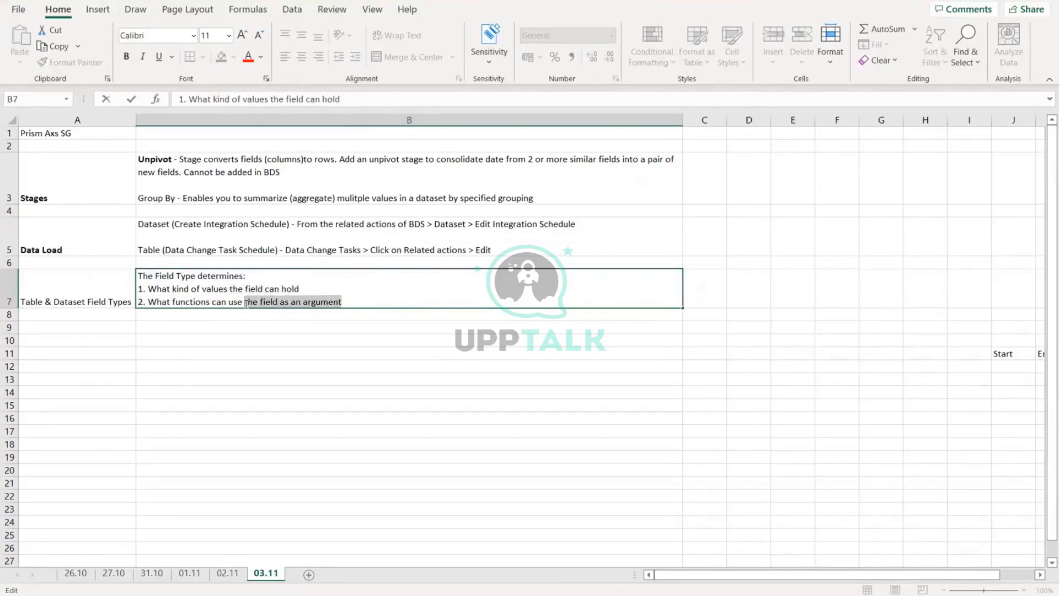
{"action": "left_click", "coordinate": [251, 339]}
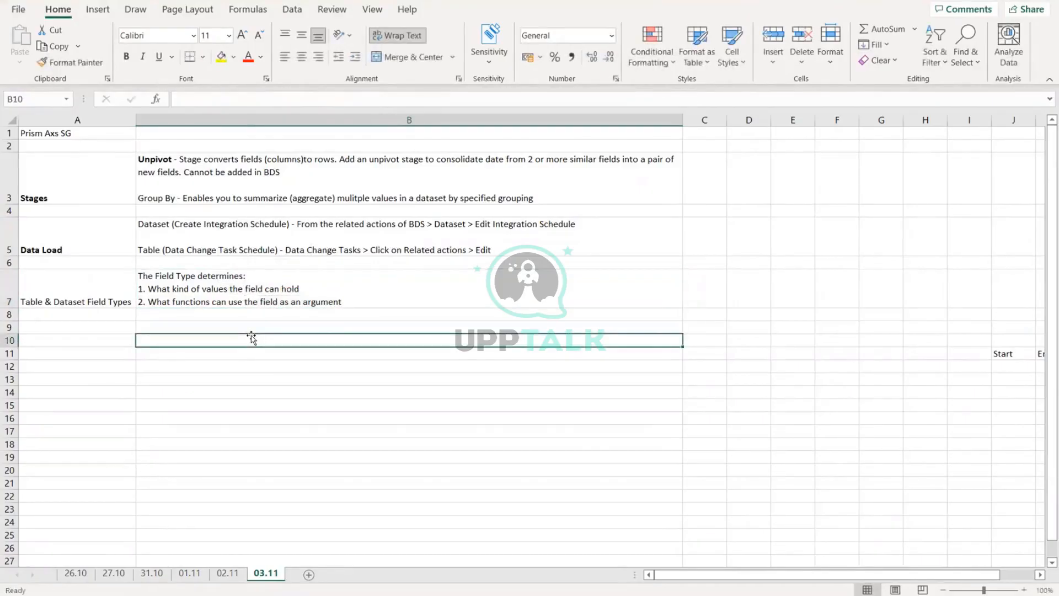
Enter "Table - When table is created manually, you define the field type of each field." in B9
{"action": "left_click", "coordinate": [141, 326]}
{"action": "type", "text": "Table -"}
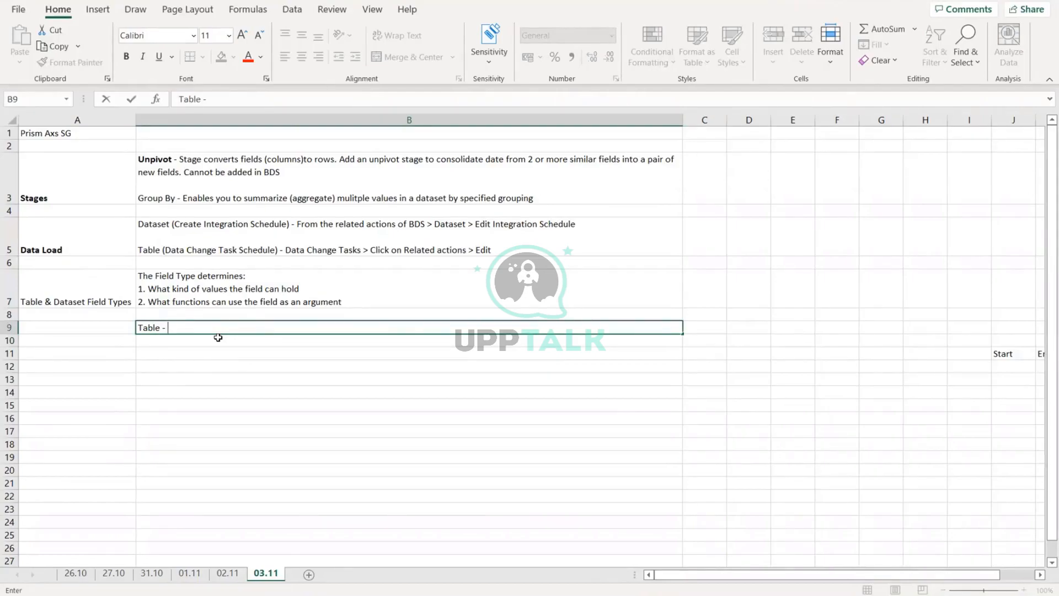
{"action": "type", "text": "When table is created manually,"}
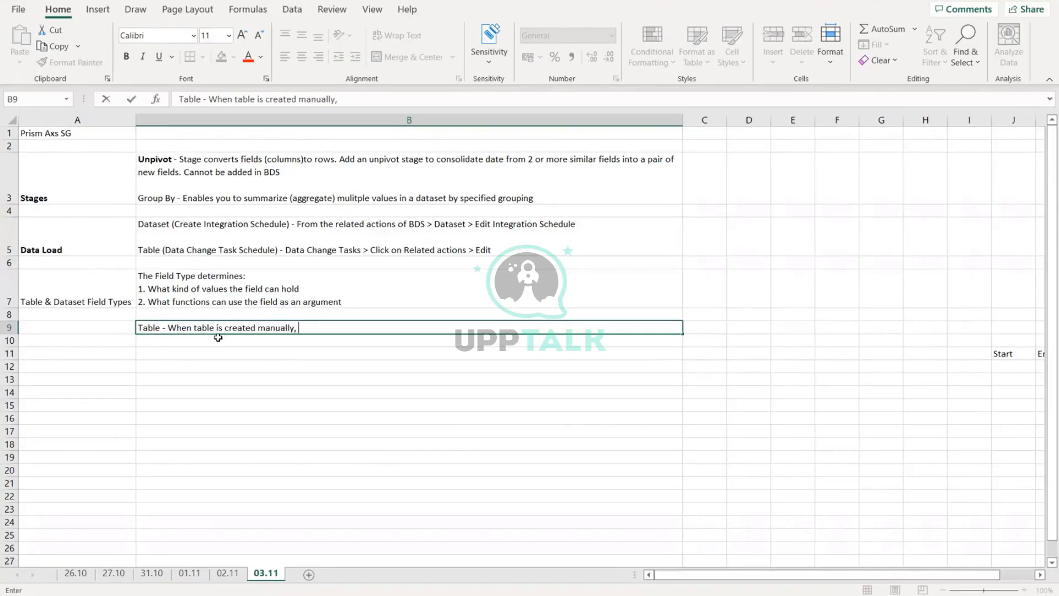
{"action": "type", "text": " you define the "}
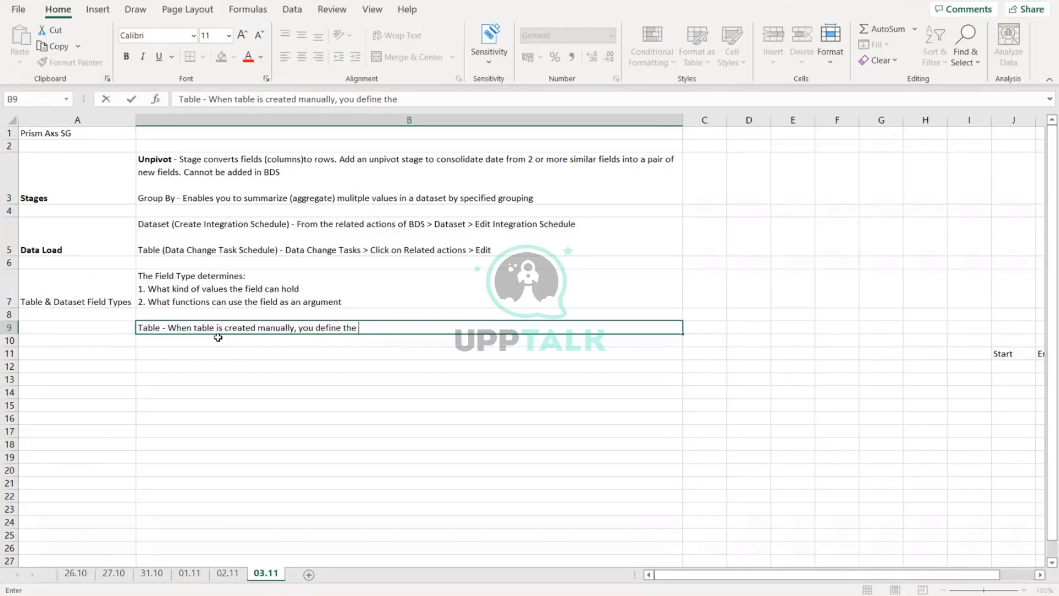
{"action": "type", "text": "field type of each "}
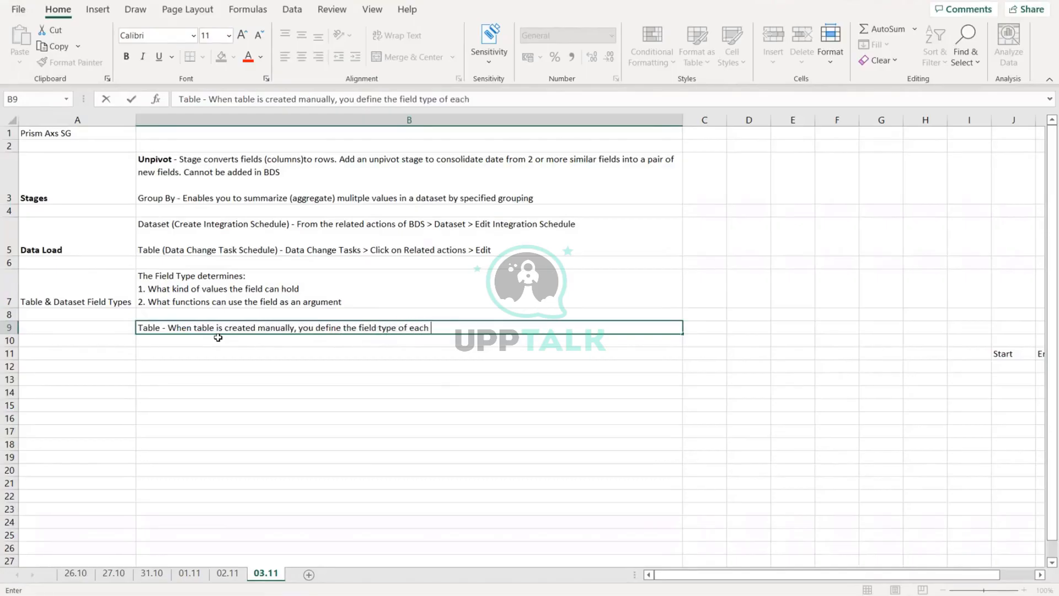
{"action": "type", "text": "field."}
{"action": "key", "text": "Return"}
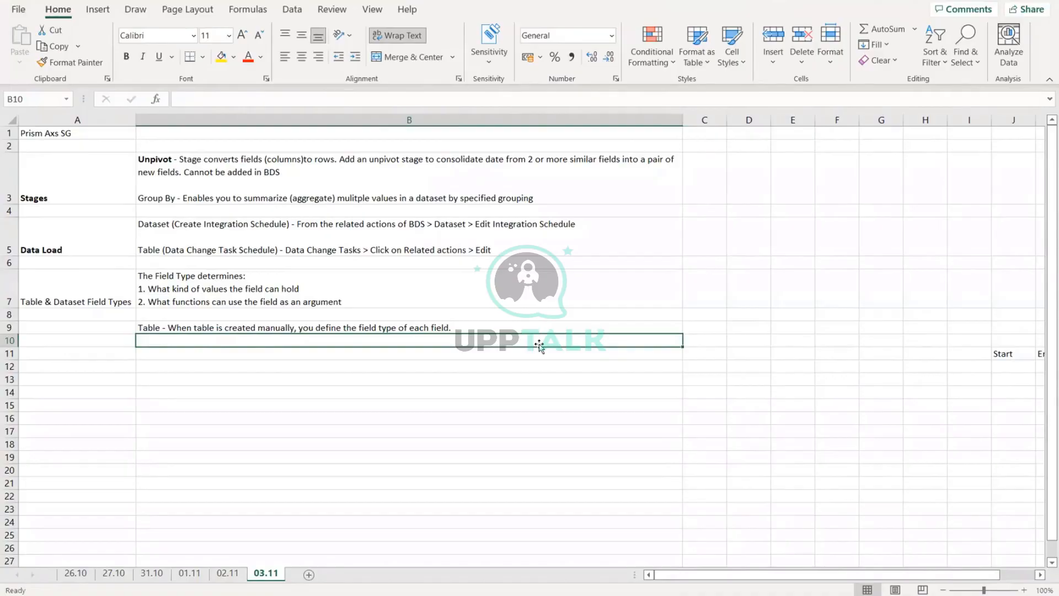
{"action": "left_click", "coordinate": [825, 369]}
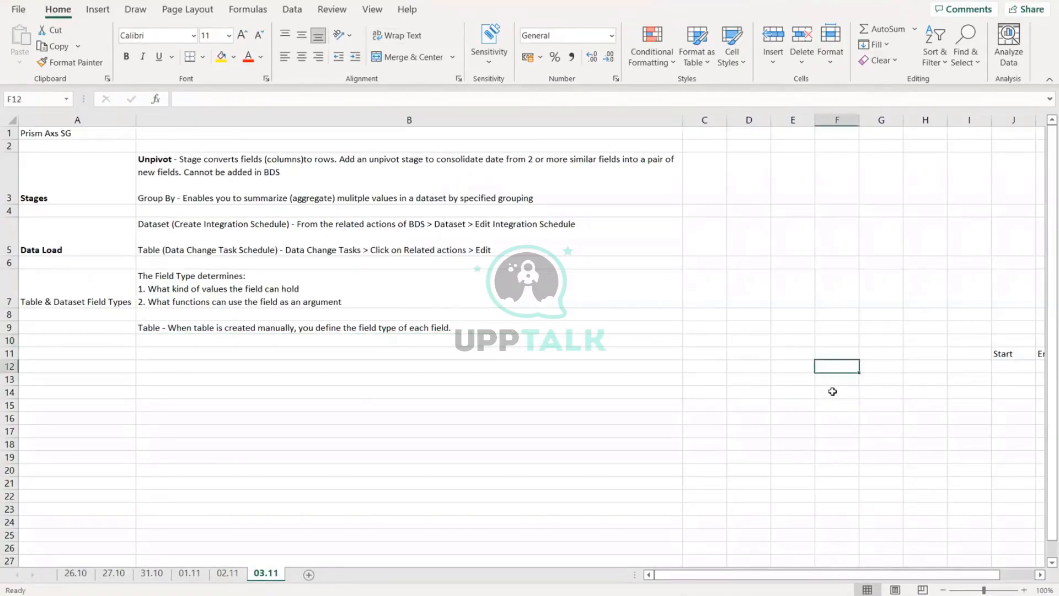
{"action": "left_click", "coordinate": [833, 391]}
{"action": "left_click", "coordinate": [929, 390]}
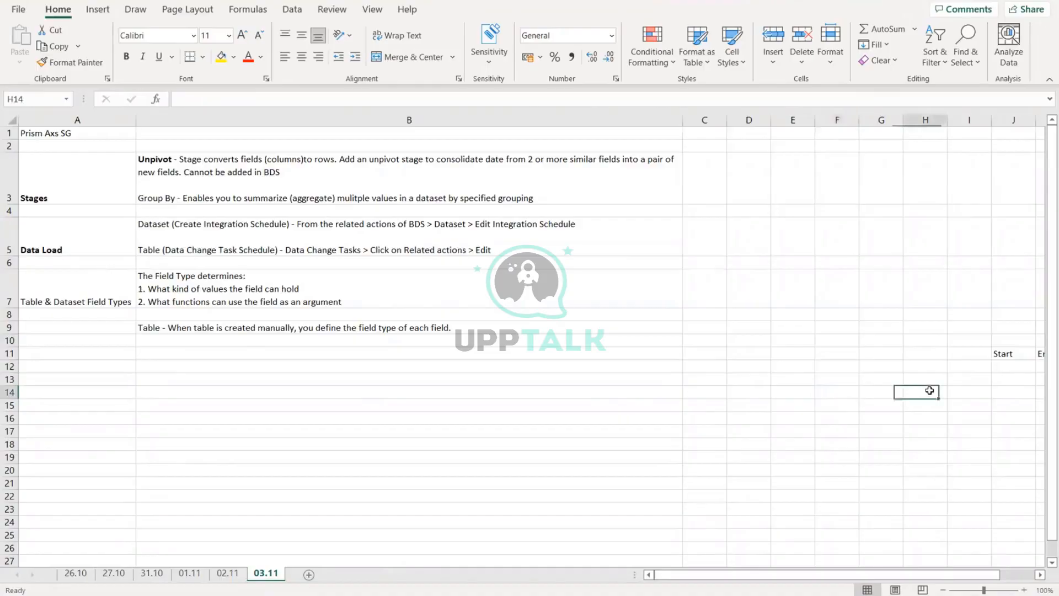
{"action": "left_click", "coordinate": [833, 406]}
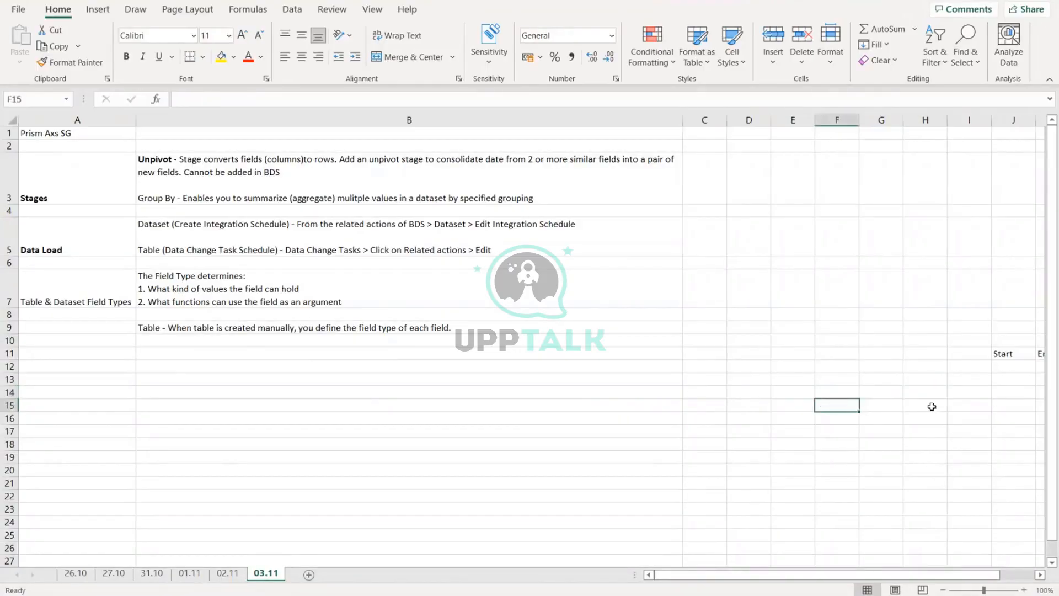
{"action": "left_click", "coordinate": [931, 405]}
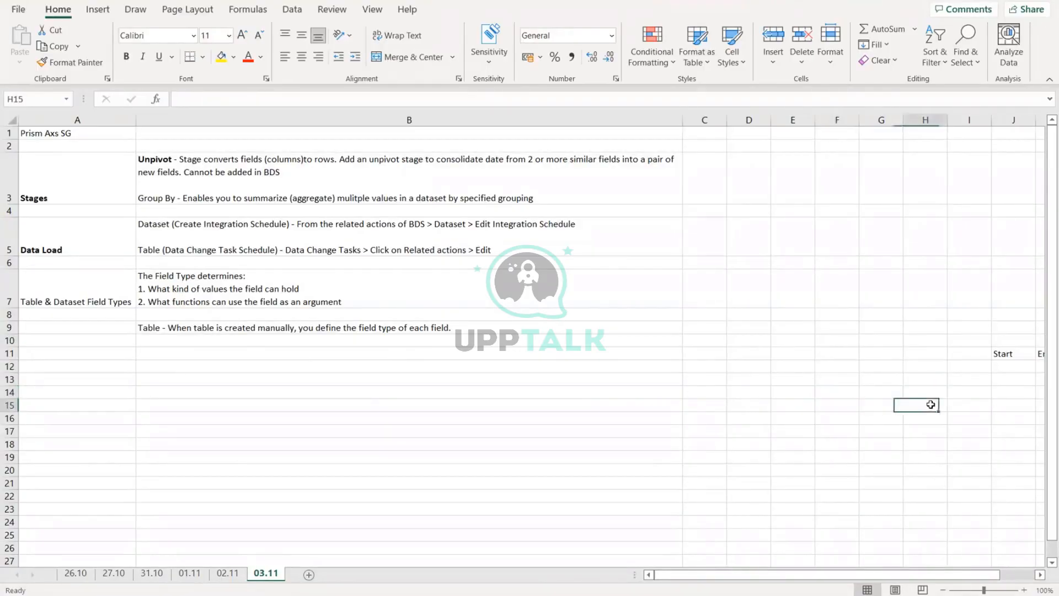
{"action": "left_click", "coordinate": [973, 404]}
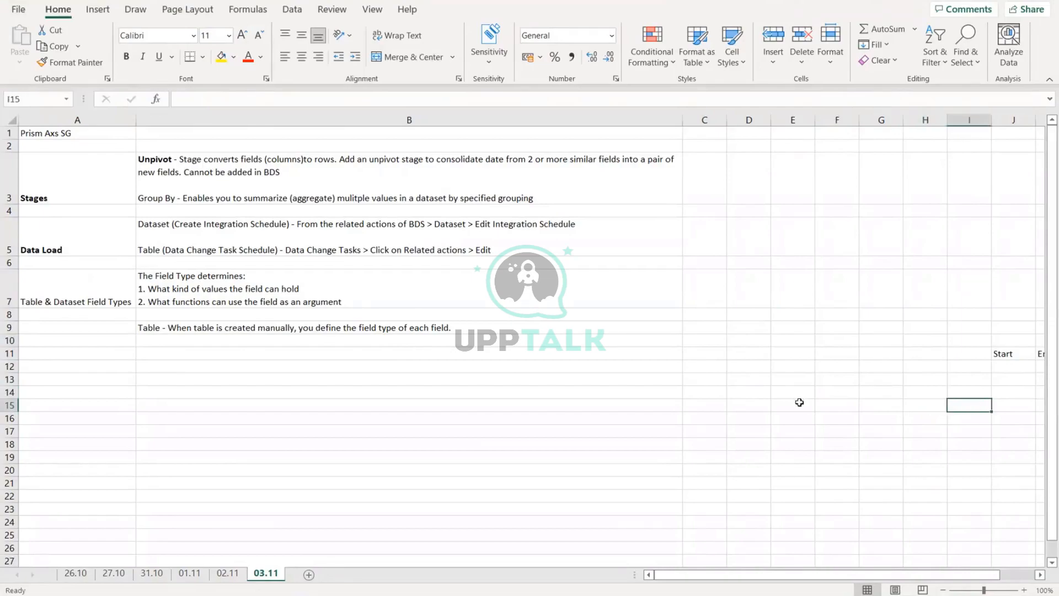
Highlight "field type" in the B9 note and append "When you load data into a table" at its end
{"action": "double_click", "coordinate": [245, 326]}
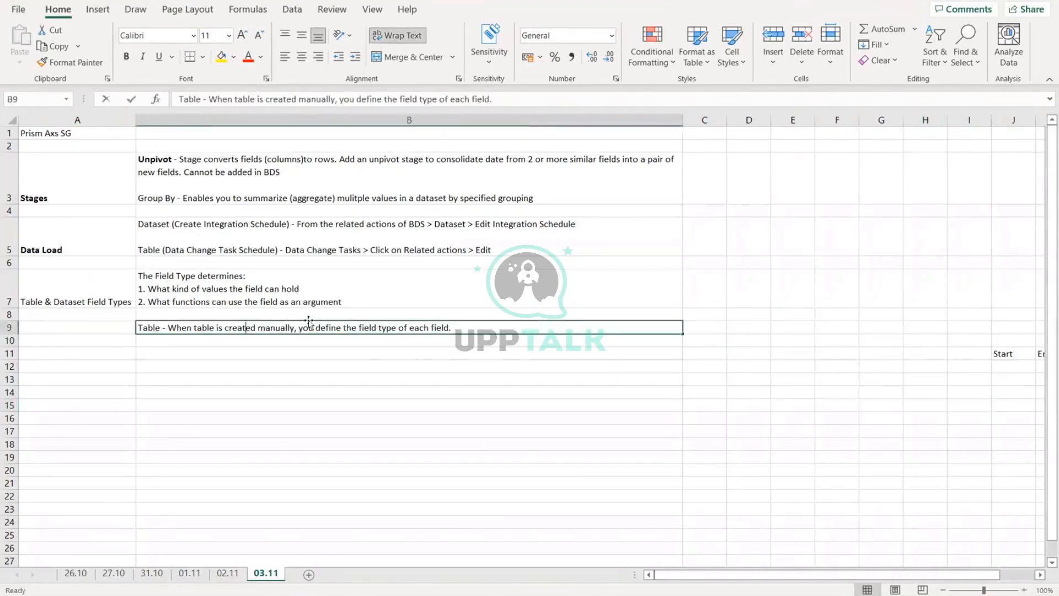
{"action": "left_click_drag", "start_coordinate": [358, 328], "coordinate": [397, 328]}
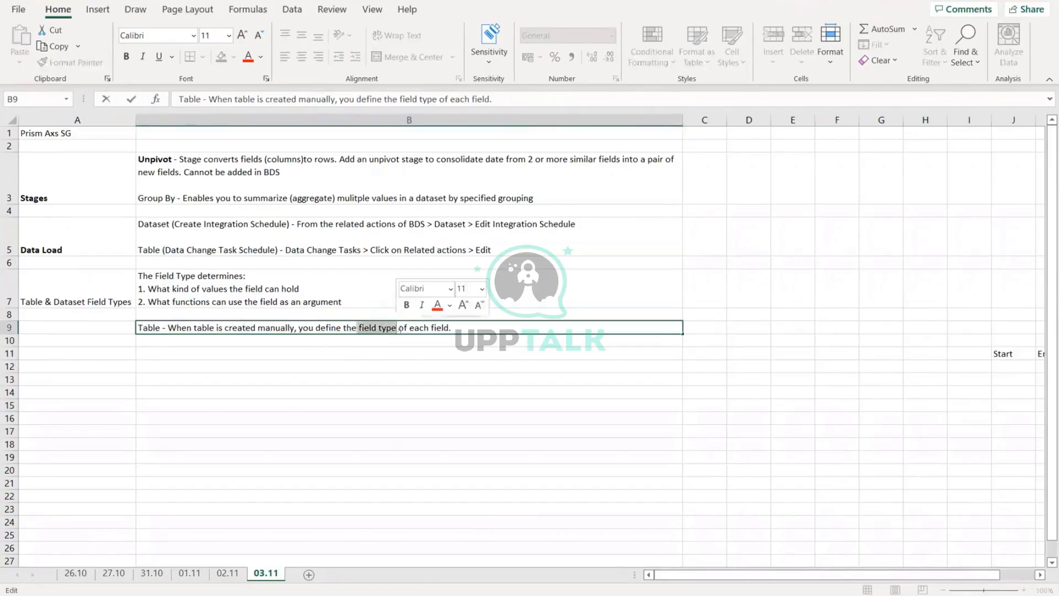
{"action": "left_click", "coordinate": [457, 330]}
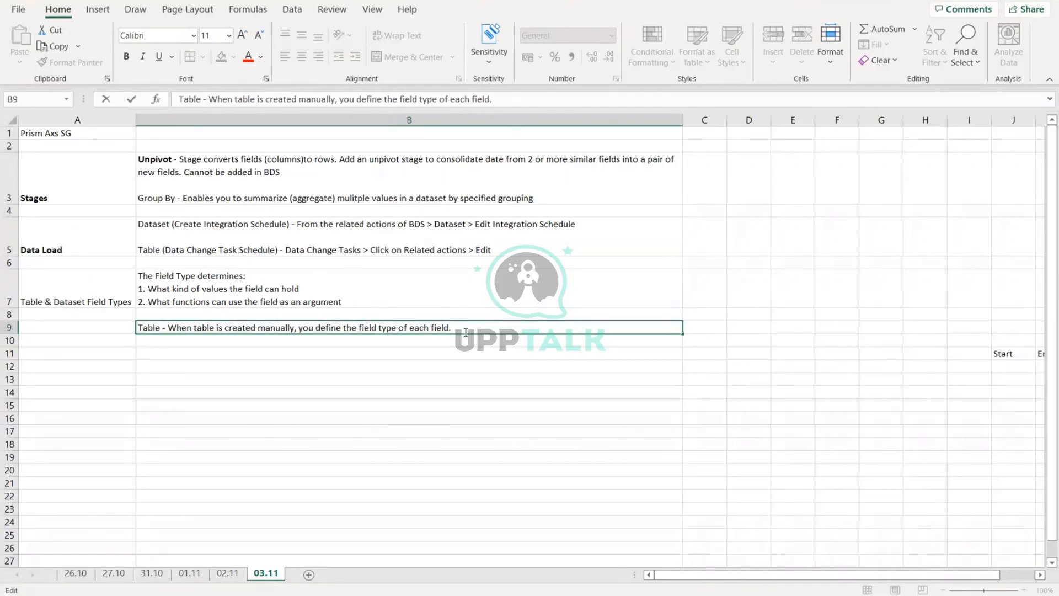
{"action": "type", "text": "When you load"}
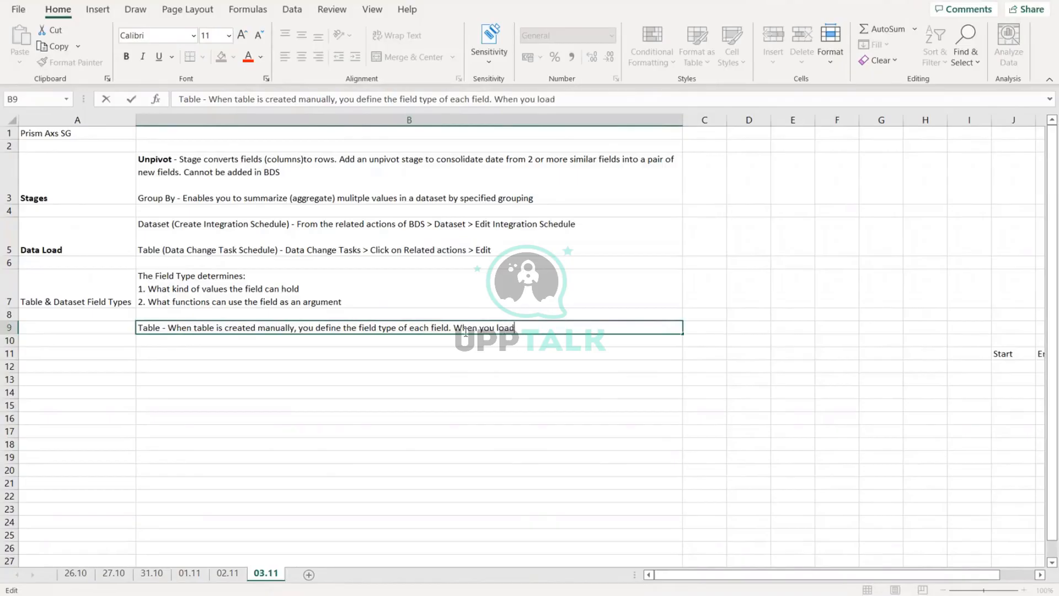
{"action": "type", "text": " data into a table"}
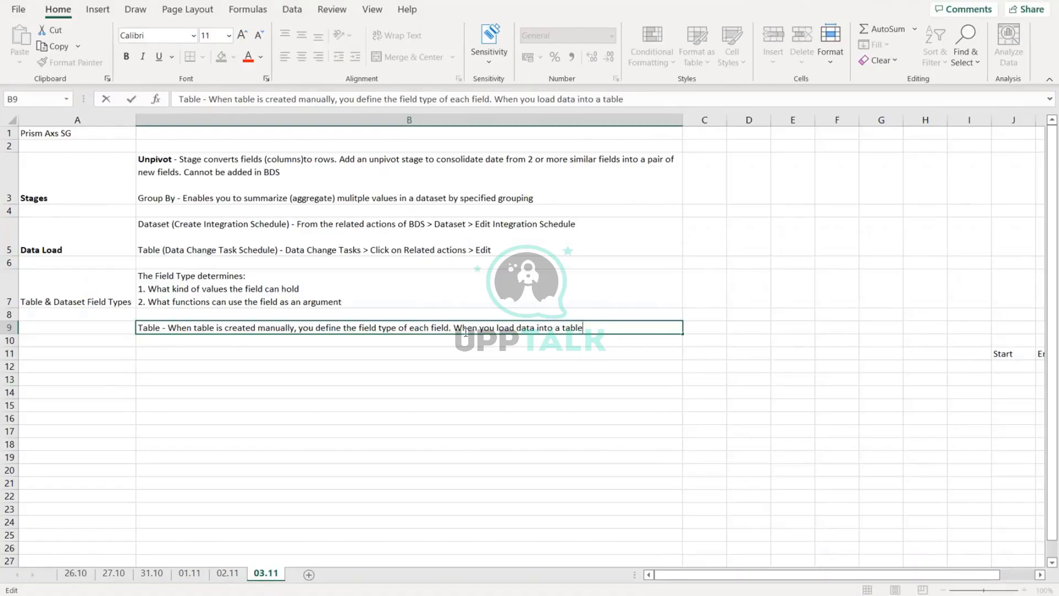
Replace "a table" at the end of the B9 note with "this table from a delimited fiel, workday"
{"action": "key", "text": "BackSpace"}
{"action": "key", "text": "BackSpace"}
{"action": "key", "text": "BackSpace"}
{"action": "key", "text": "BackSpace"}
{"action": "key", "text": "BackSpace"}
{"action": "key", "text": "BackSpace"}
{"action": "key", "text": "BackSpace"}
{"action": "type", "text": "this table from a d"}
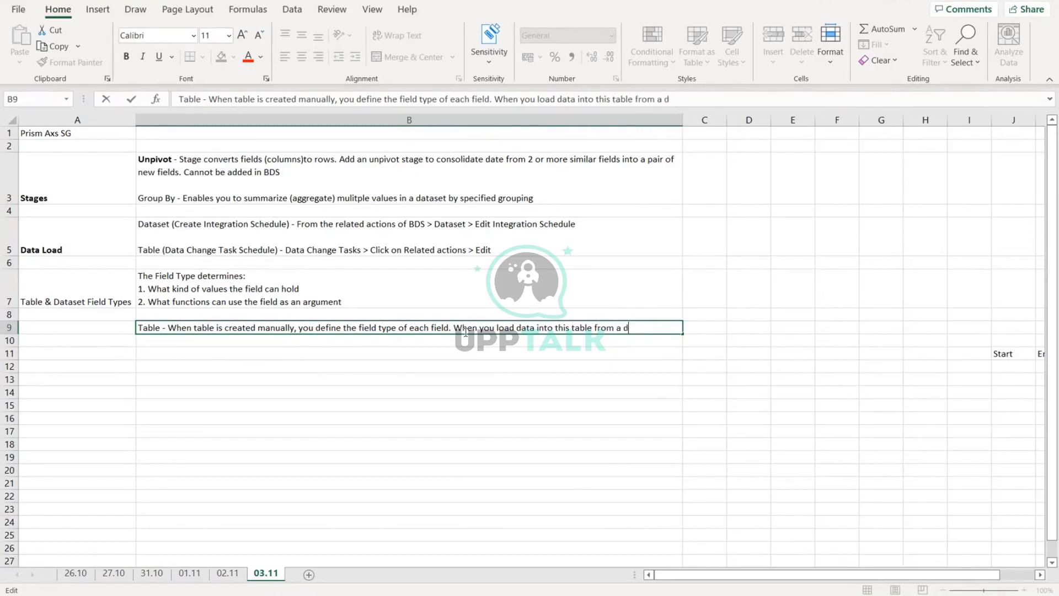
{"action": "type", "text": "elimited fiel, wo"}
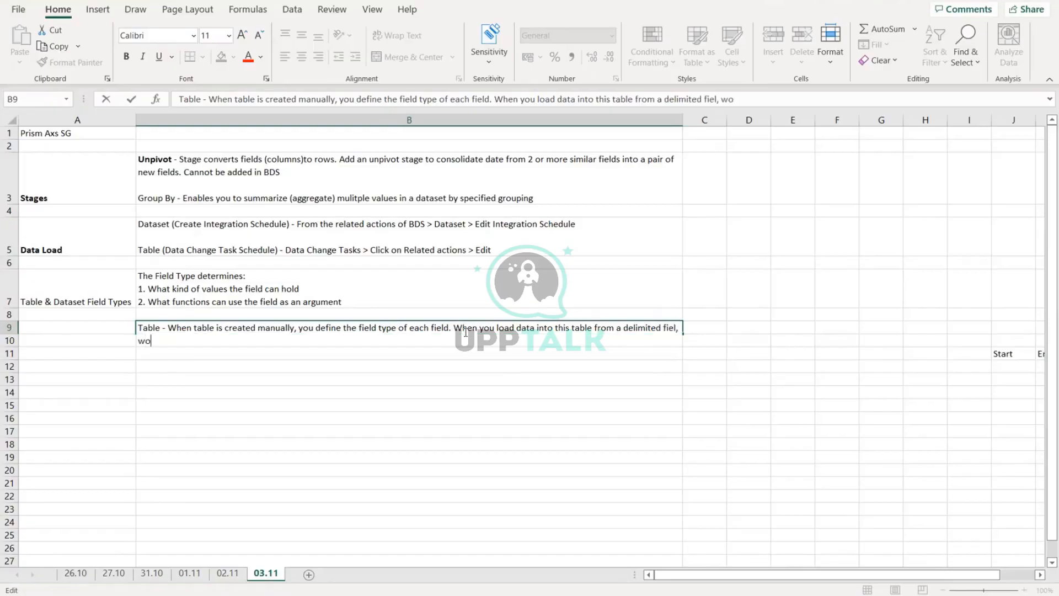
{"action": "type", "text": "rkday"}
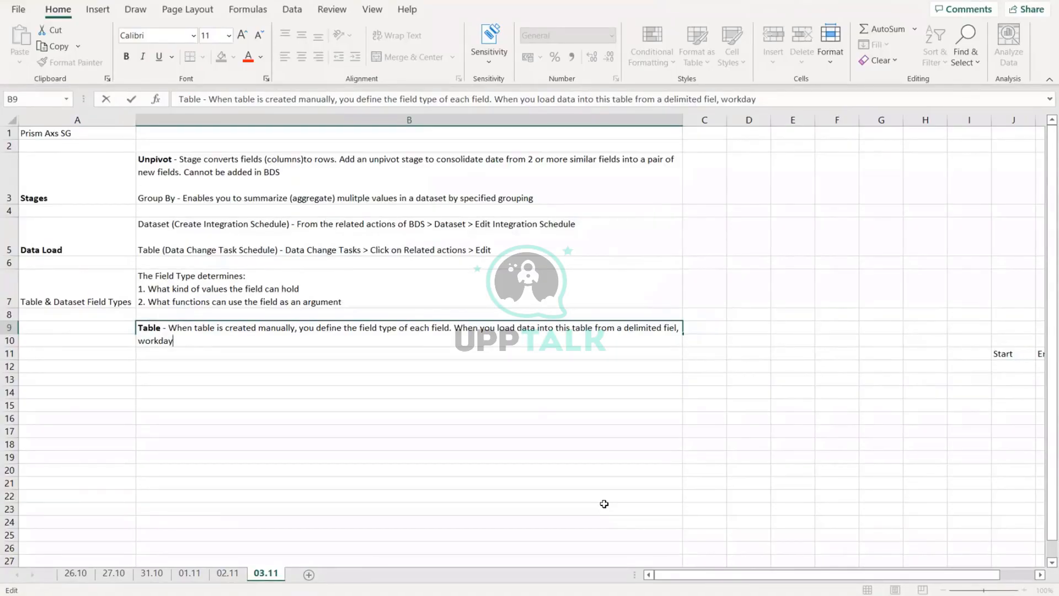
Continue the B9 note with "validates data against the" and commit the entry
{"action": "type", "text": "validates data"}
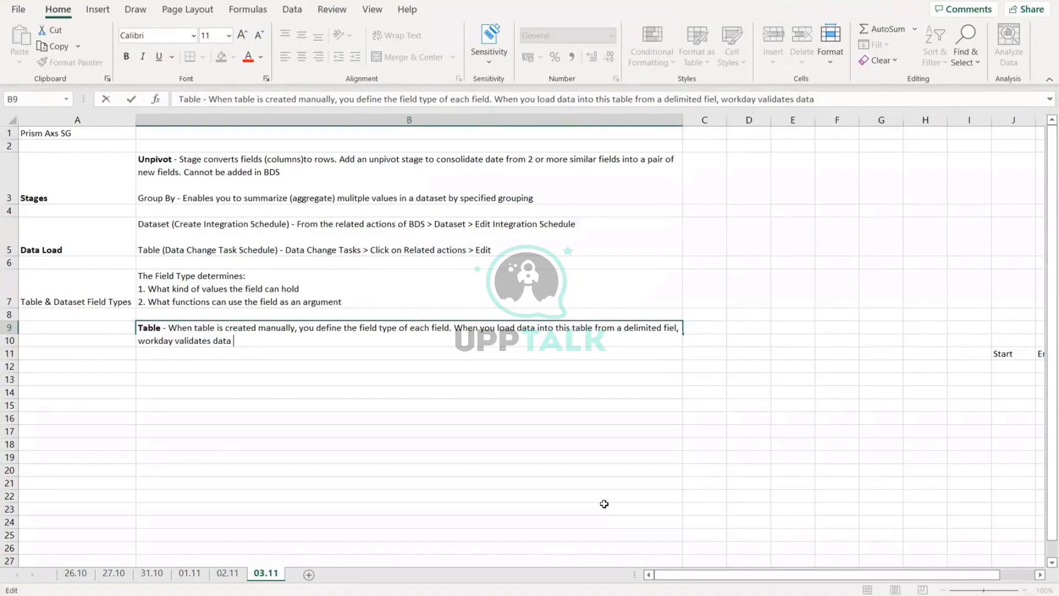
{"action": "type", "text": "against the"}
{"action": "left_click", "coordinate": [795, 327]}
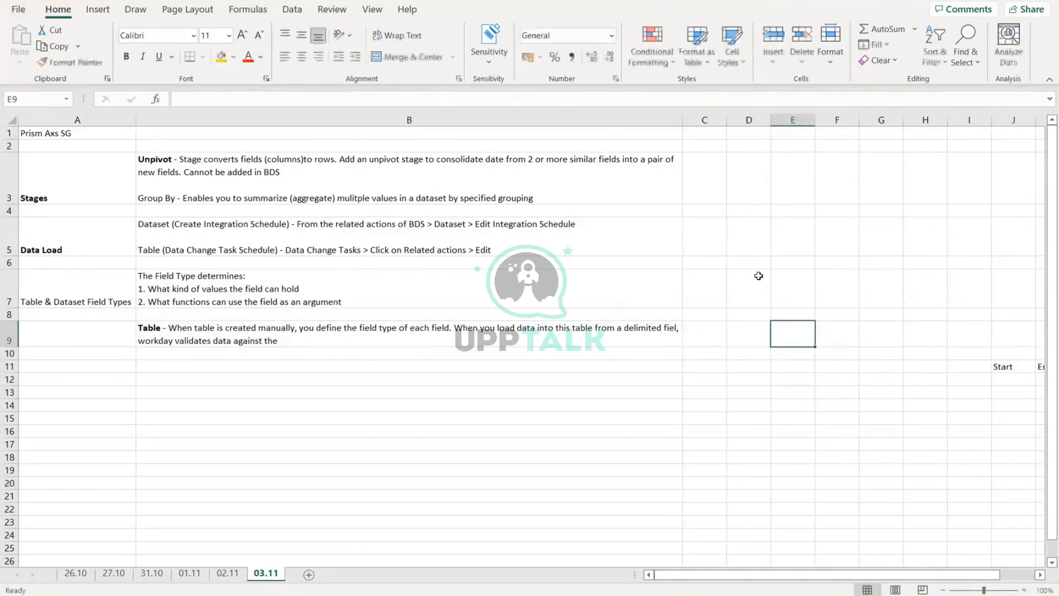
Enter the labels "Row 1" in E10 and "Row2" in F10
{"action": "key", "text": "Down"}
{"action": "type", "text": "Row 1"}
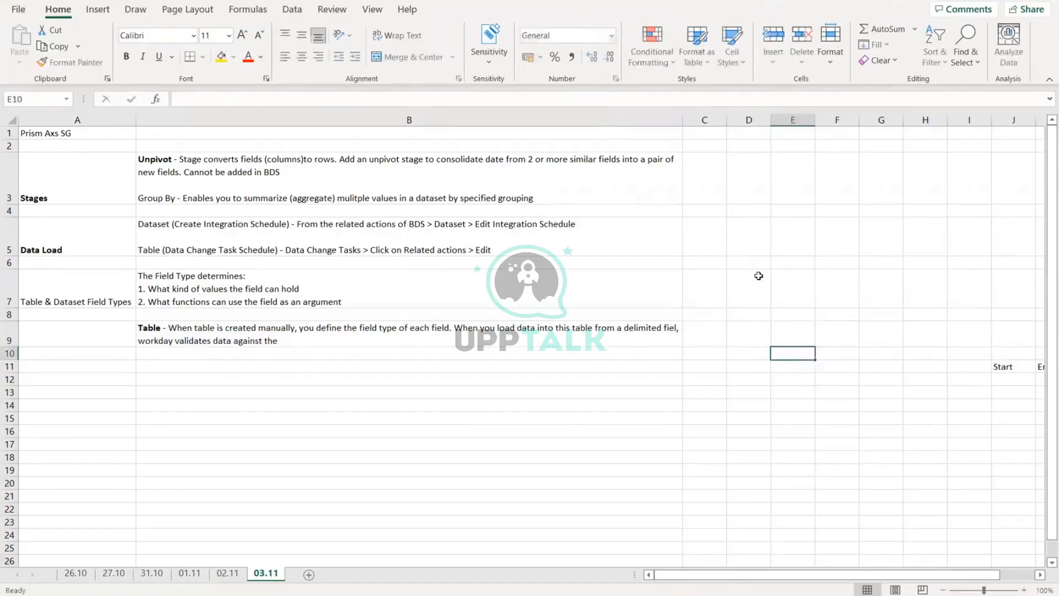
{"action": "key", "text": "Tab"}
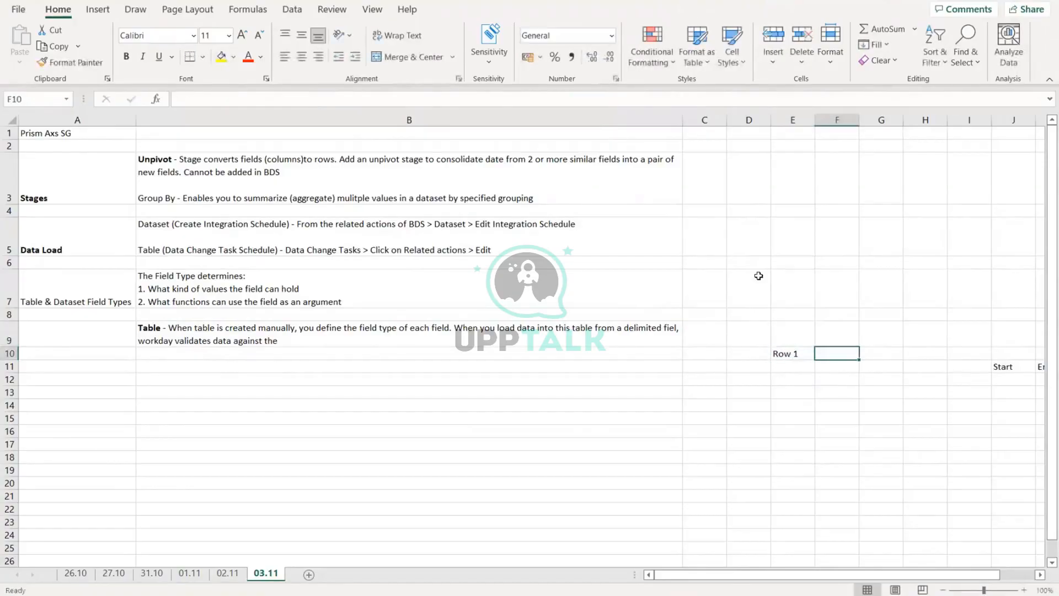
{"action": "type", "text": "Row2"}
{"action": "key", "text": "Return"}
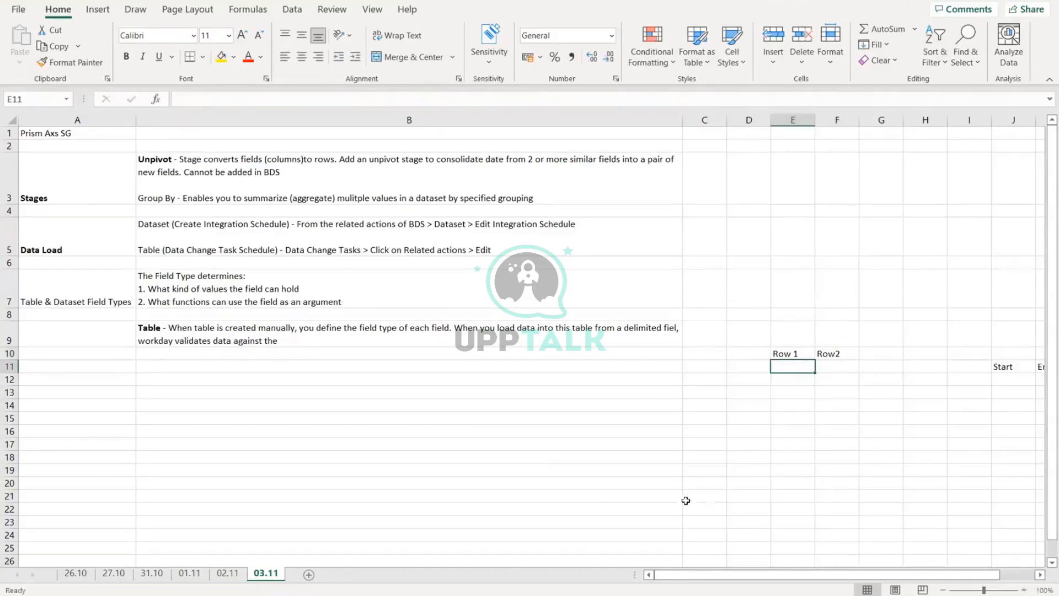
{"action": "left_click", "coordinate": [502, 443]}
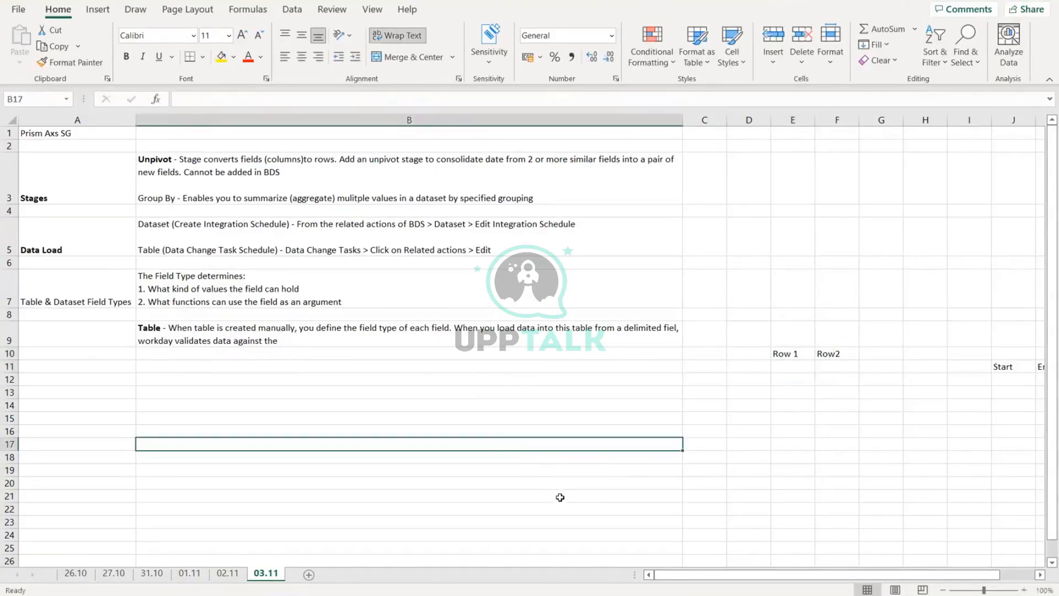
Relabel the sample headers as "Col1" in E10 and "Col2" in F10
{"action": "left_click", "coordinate": [782, 353]}
{"action": "type", "text": "ol1"}
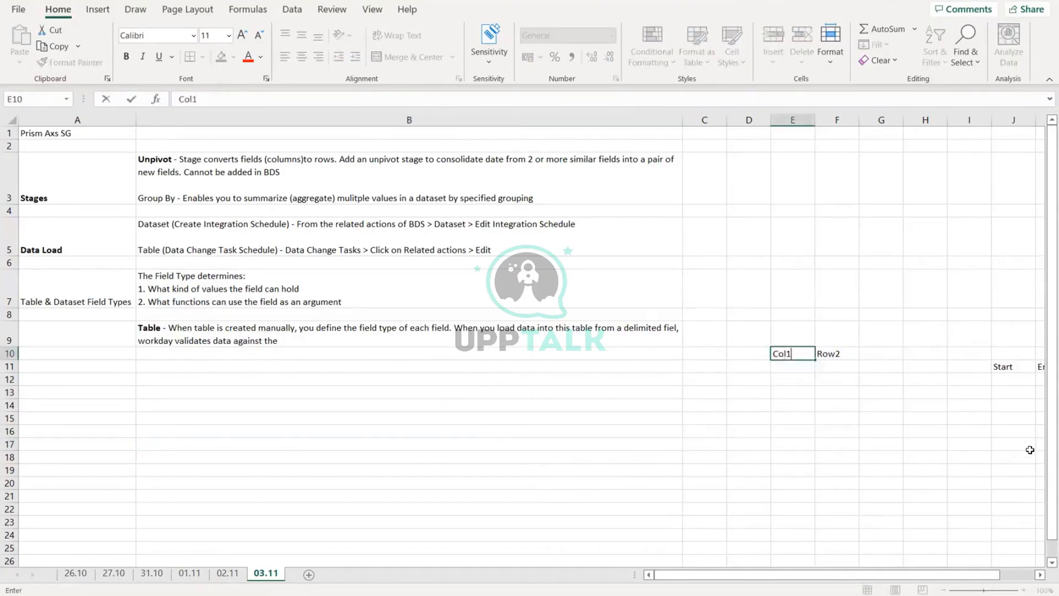
{"action": "key", "text": "Tab"}
{"action": "type", "text": "Col2"}
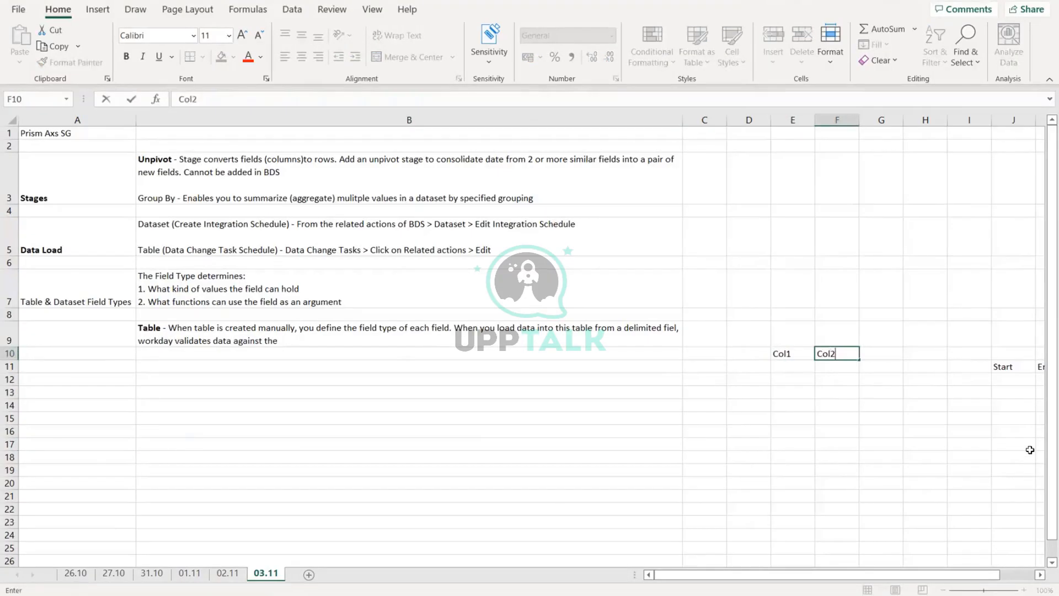
{"action": "key", "text": "Return"}
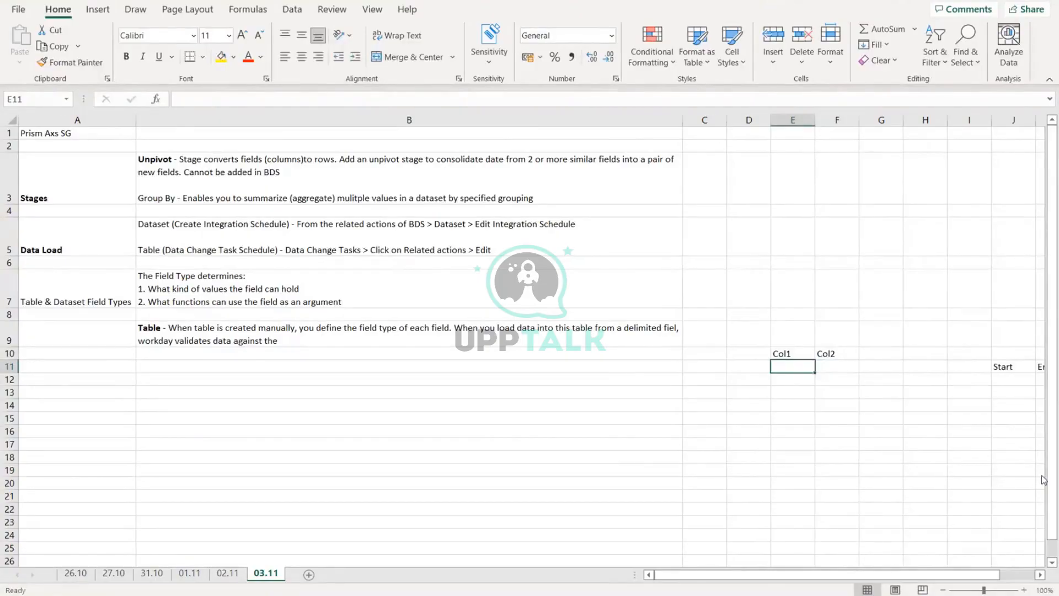
{"action": "left_click_drag", "start_coordinate": [753, 366], "coordinate": [836, 364]}
{"action": "left_click", "coordinate": [782, 367]}
{"action": "left_click_drag", "start_coordinate": [754, 366], "coordinate": [844, 365]}
{"action": "left_click", "coordinate": [780, 365]}
{"action": "left_click_drag", "start_coordinate": [786, 354], "coordinate": [786, 361]}
Add the field type "Text" after "Col1" in E10
{"action": "double_click", "coordinate": [794, 353]}
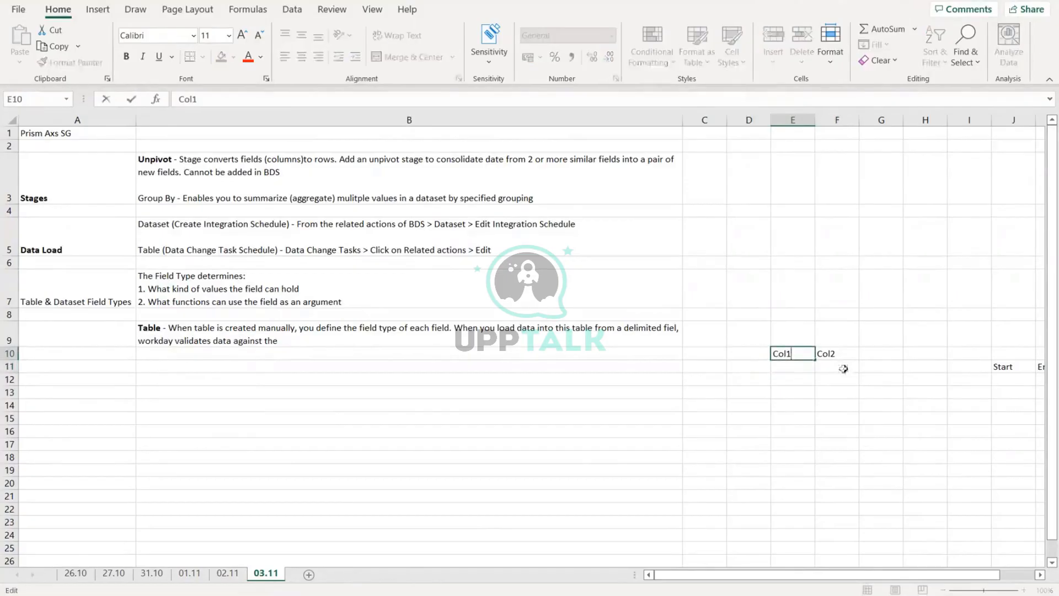
{"action": "type", "text": "Text"}
{"action": "key", "text": "Return"}
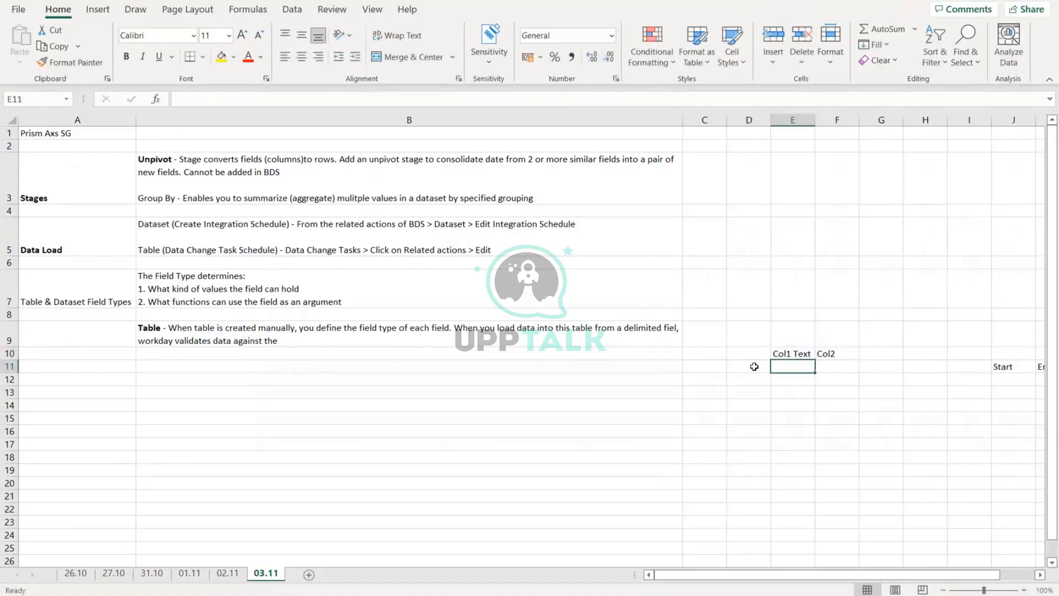
Enter the label "Row" in D11, beside the sample columns
{"action": "left_click", "coordinate": [732, 365]}
{"action": "type", "text": "Row"}
{"action": "key", "text": "Tab"}
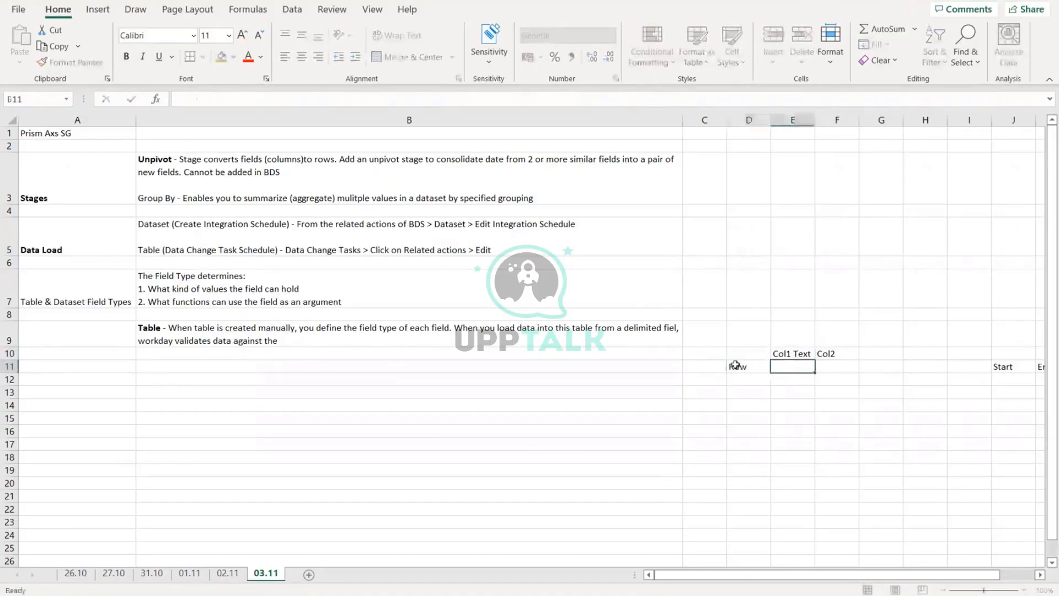
Change the field type in the E10 header so that it reads "Col1 Num"
{"action": "key", "text": "Up"}
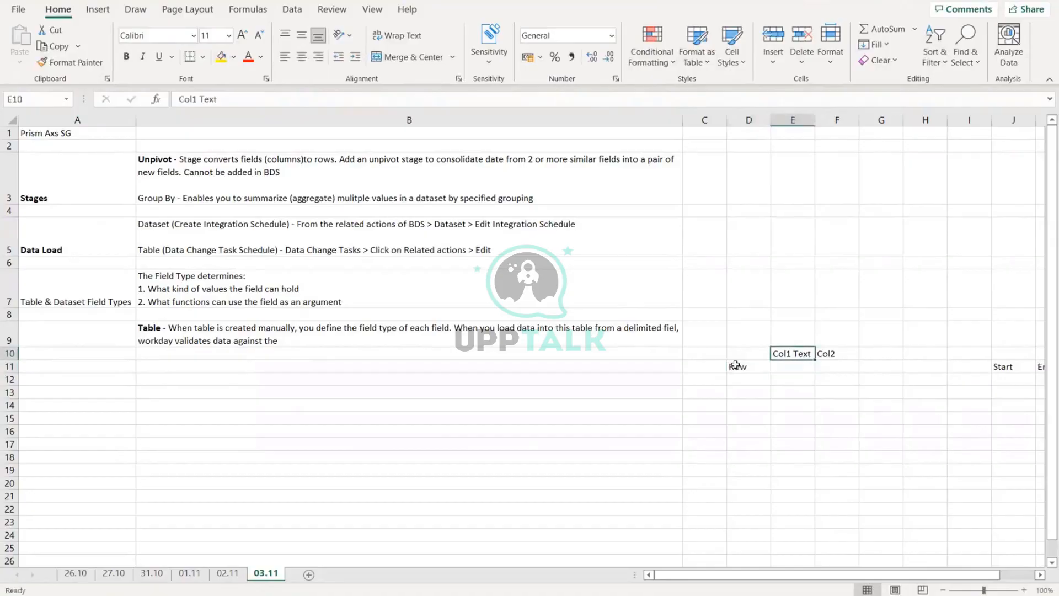
{"action": "double_click", "coordinate": [794, 353]}
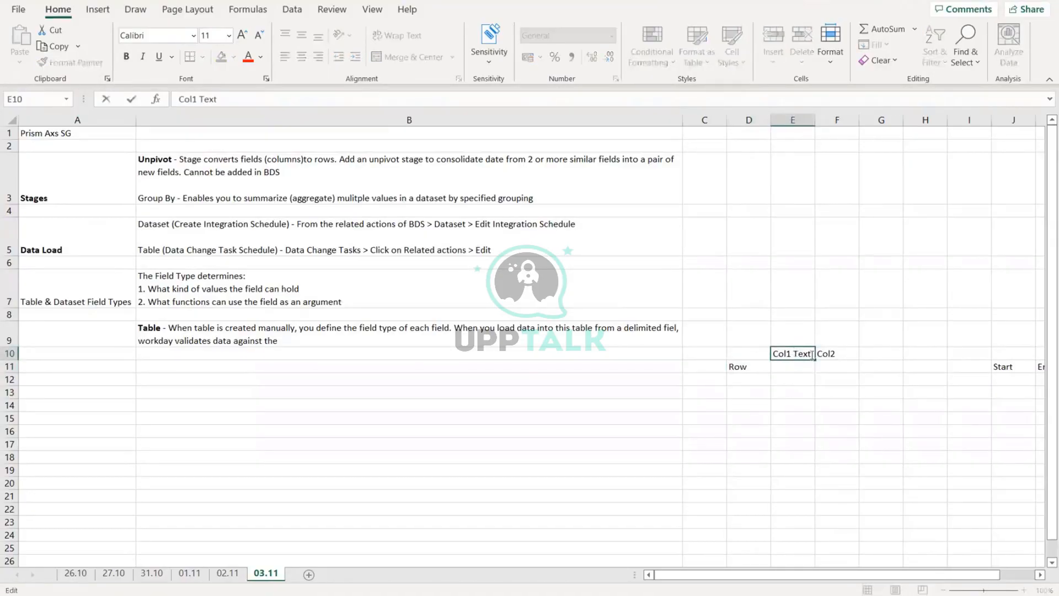
{"action": "double_click", "coordinate": [799, 353]}
{"action": "type", "text": "Num"}
{"action": "key", "text": "Return"}
{"action": "key", "text": "Left"}
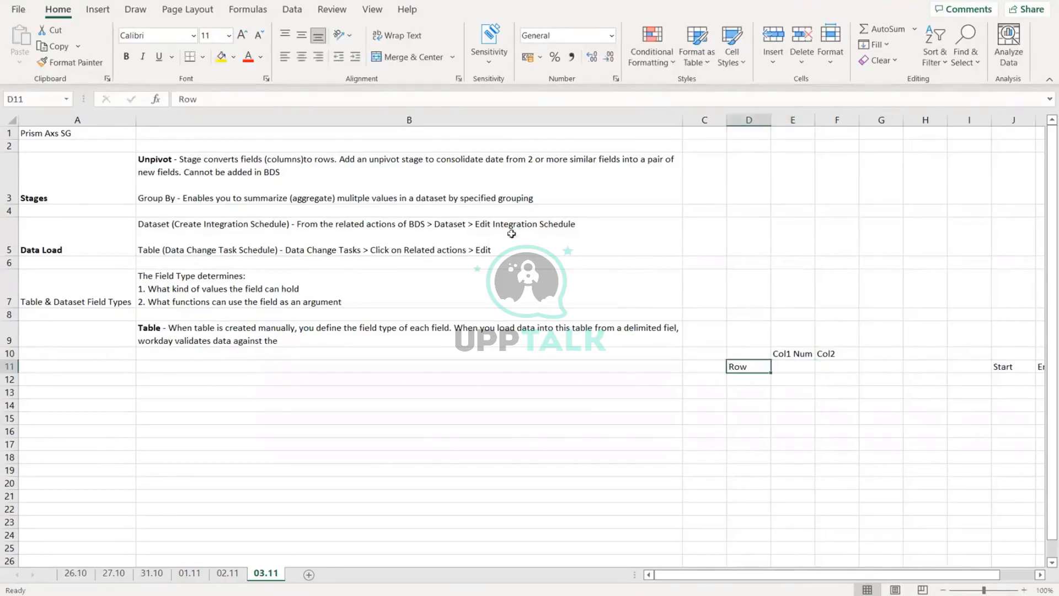
Complete the D11 row label as "Row 1" and enter the sample value "abc" in E11 under the Col1 Num header
{"action": "double_click", "coordinate": [757, 366]}
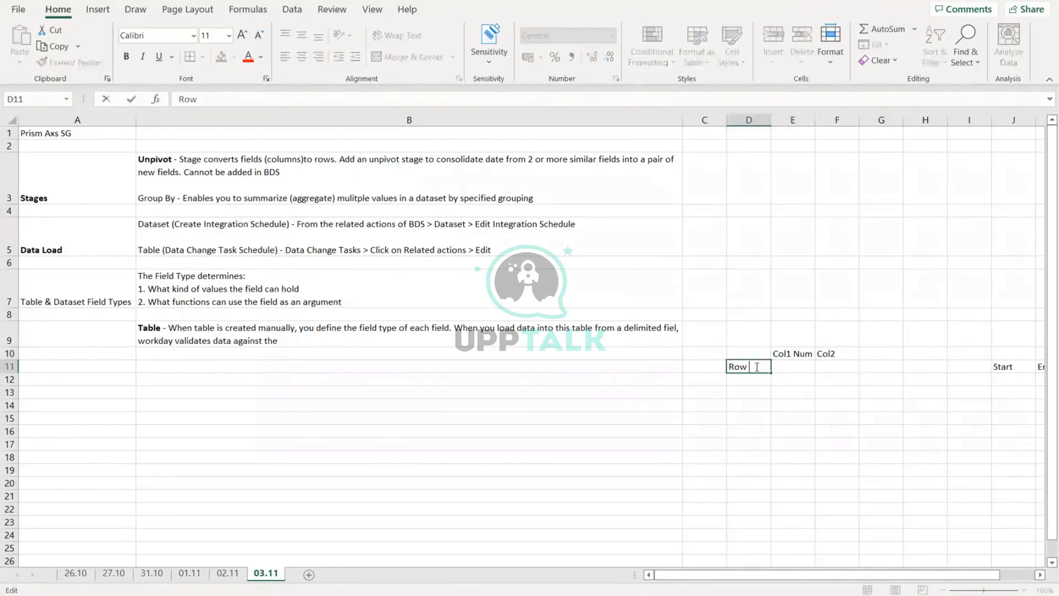
{"action": "type", "text": "1"}
{"action": "key", "text": "Tab"}
{"action": "type", "text": "abc"}
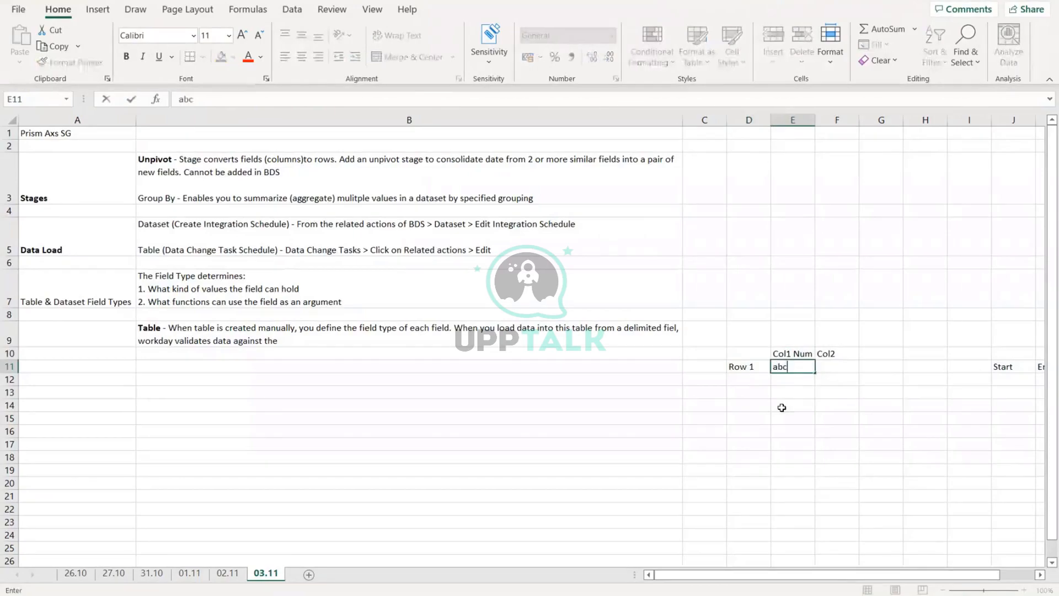
{"action": "key", "text": "Return"}
{"action": "left_click", "coordinate": [789, 364]}
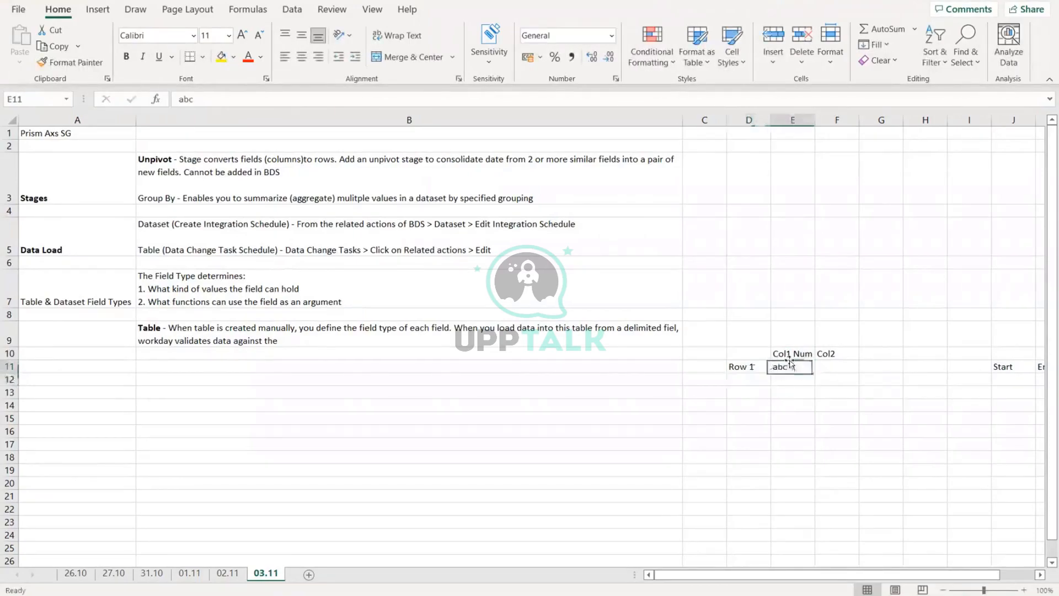
{"action": "double_click", "coordinate": [797, 367]}
{"action": "left_click_drag", "start_coordinate": [798, 367], "coordinate": [767, 369]}
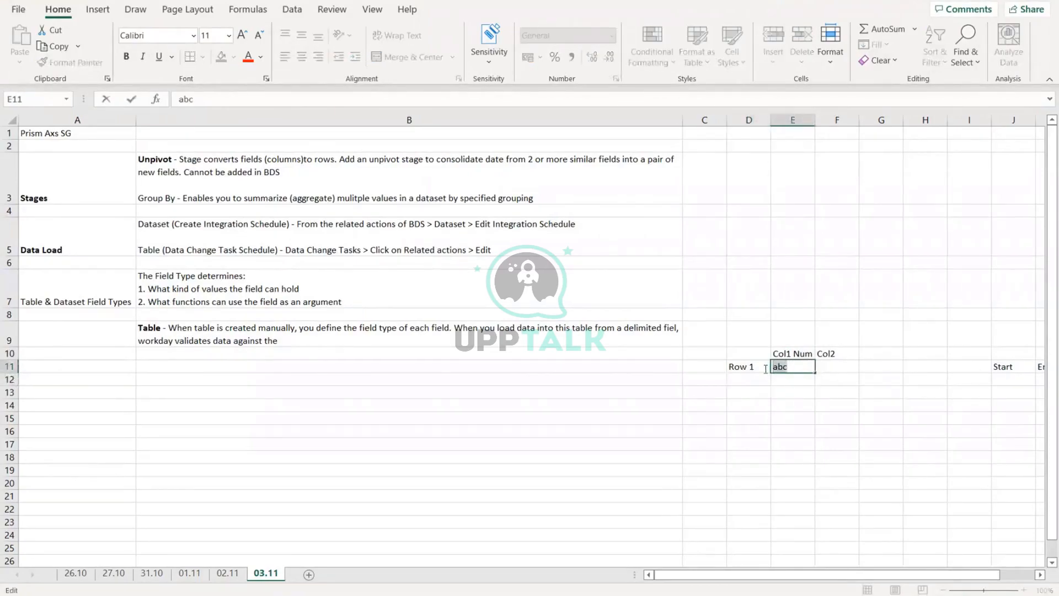
{"action": "left_click", "coordinate": [733, 322]}
{"action": "left_click_drag", "start_coordinate": [794, 355], "coordinate": [838, 356]}
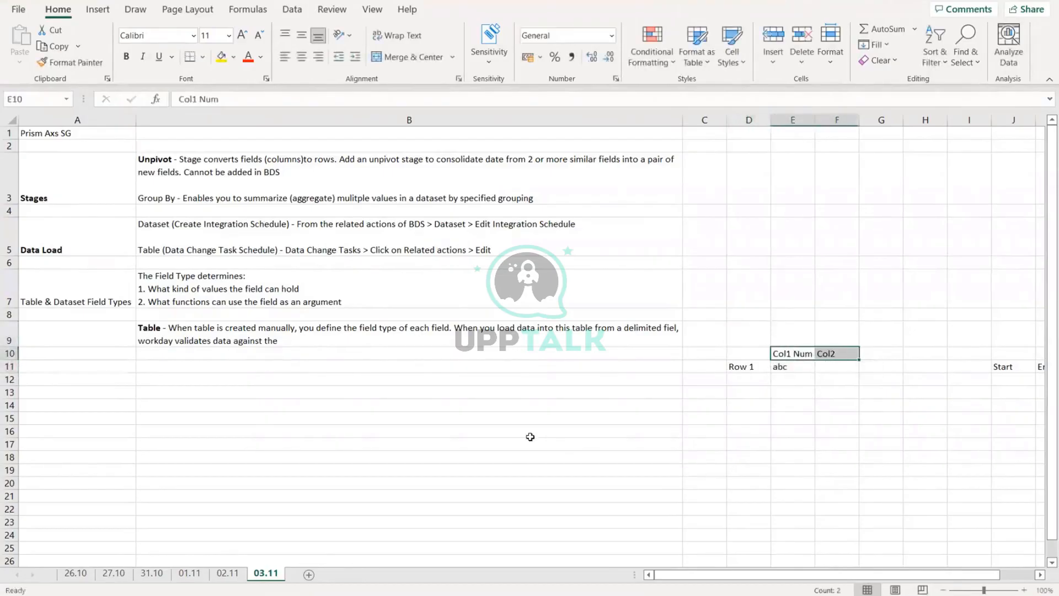
Complete the Table note in B9 by adding "defined schema." after "workday validates data against the"
{"action": "double_click", "coordinate": [284, 335]}
{"action": "type", "text": "d"}
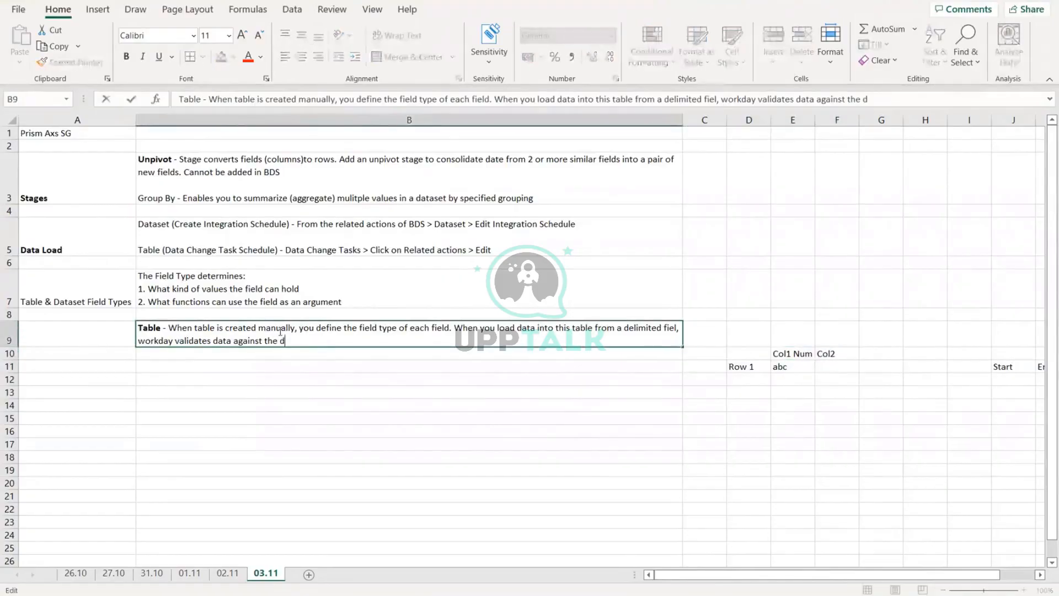
{"action": "type", "text": "efined schema"}
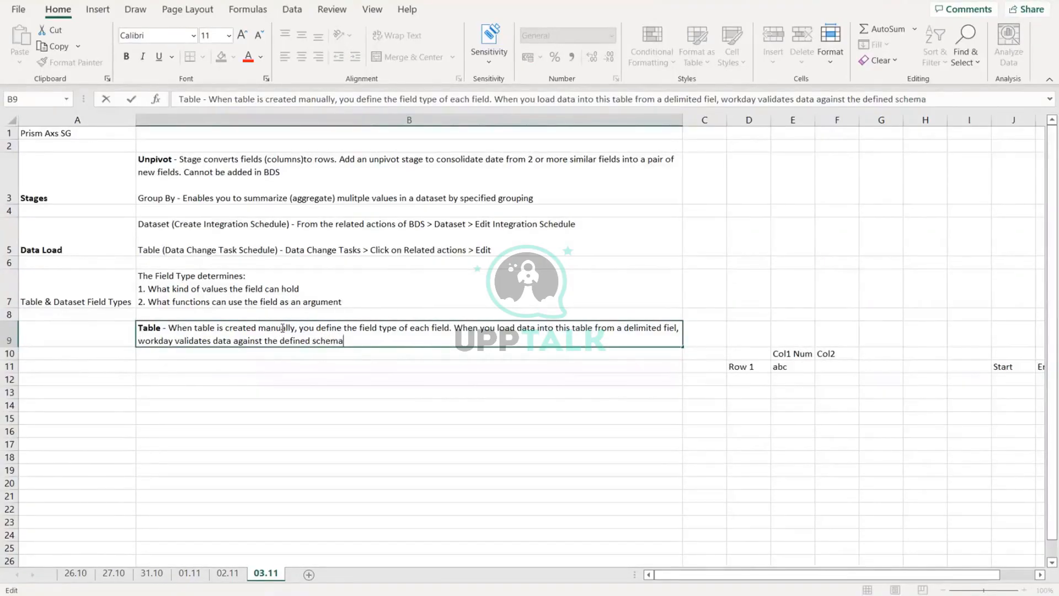
{"action": "type", "text": "."}
{"action": "left_click", "coordinate": [791, 353]}
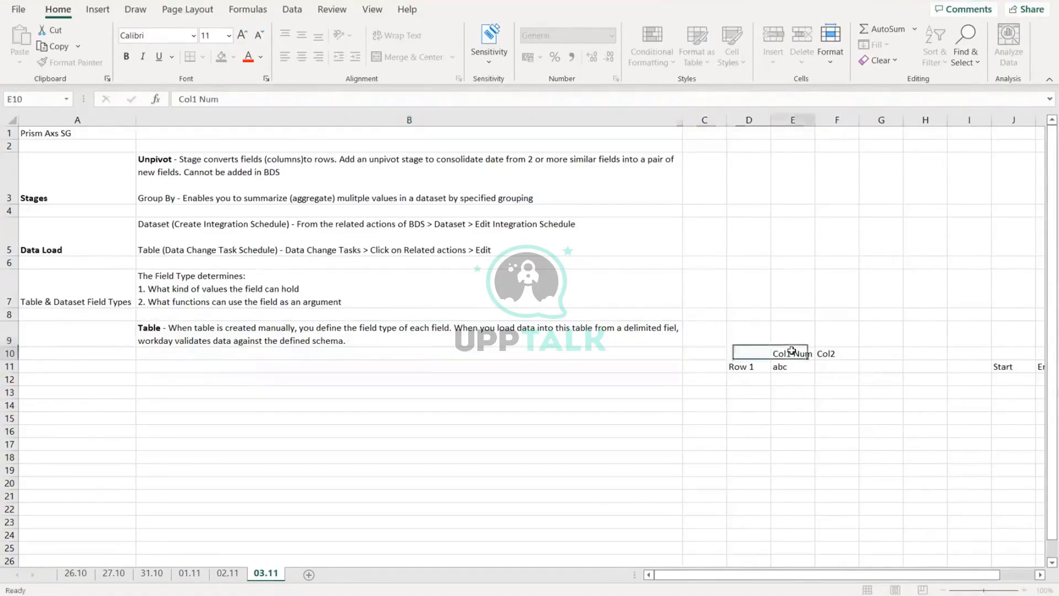
{"action": "double_click", "coordinate": [792, 353]}
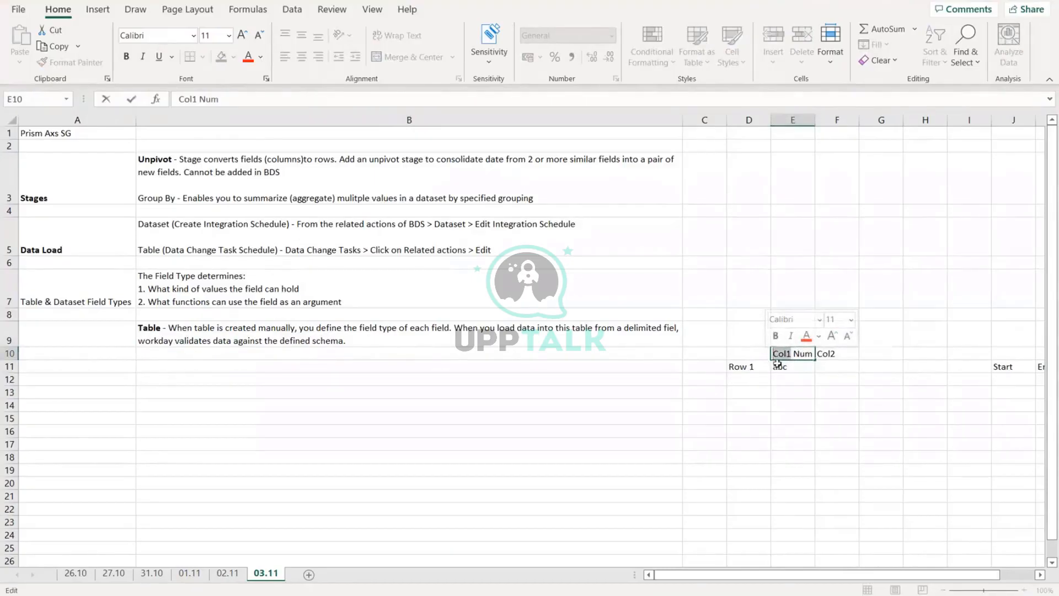
{"action": "left_click", "coordinate": [791, 367]}
{"action": "double_click", "coordinate": [792, 366]}
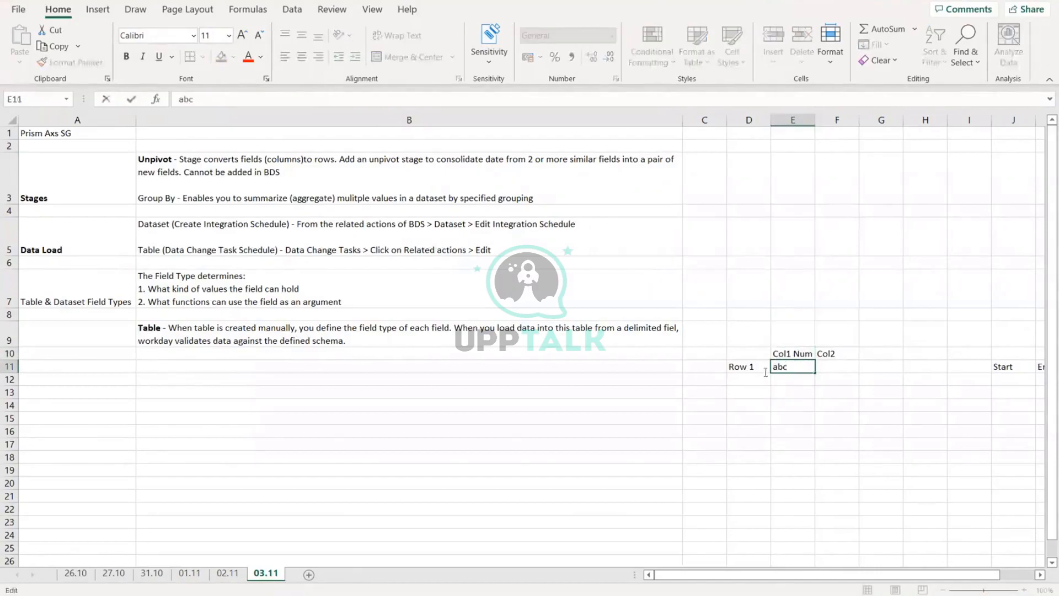
{"action": "left_click_drag", "start_coordinate": [791, 367], "coordinate": [759, 373]}
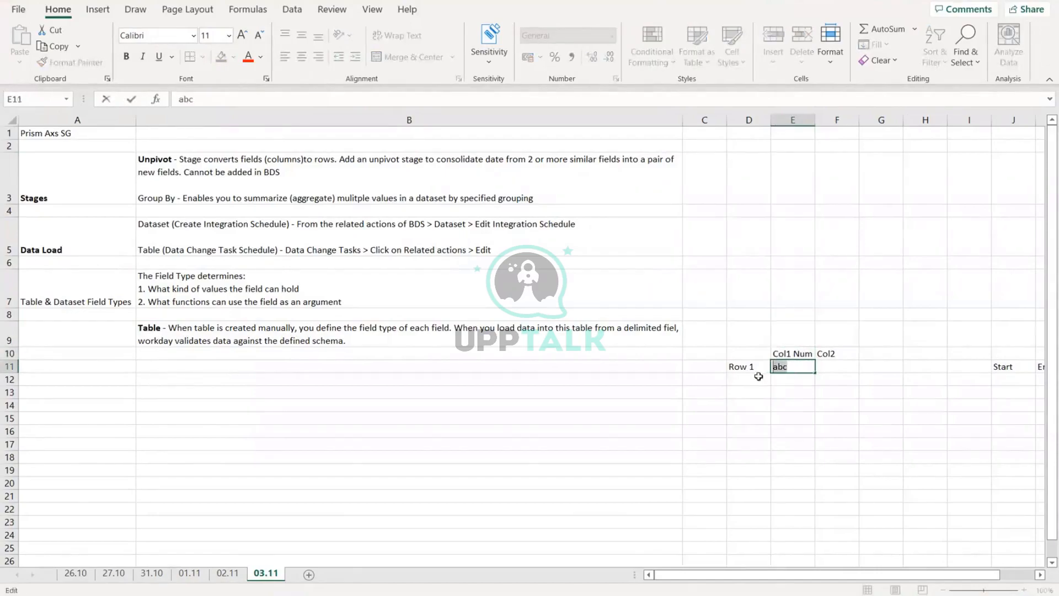
{"action": "left_click", "coordinate": [362, 344]}
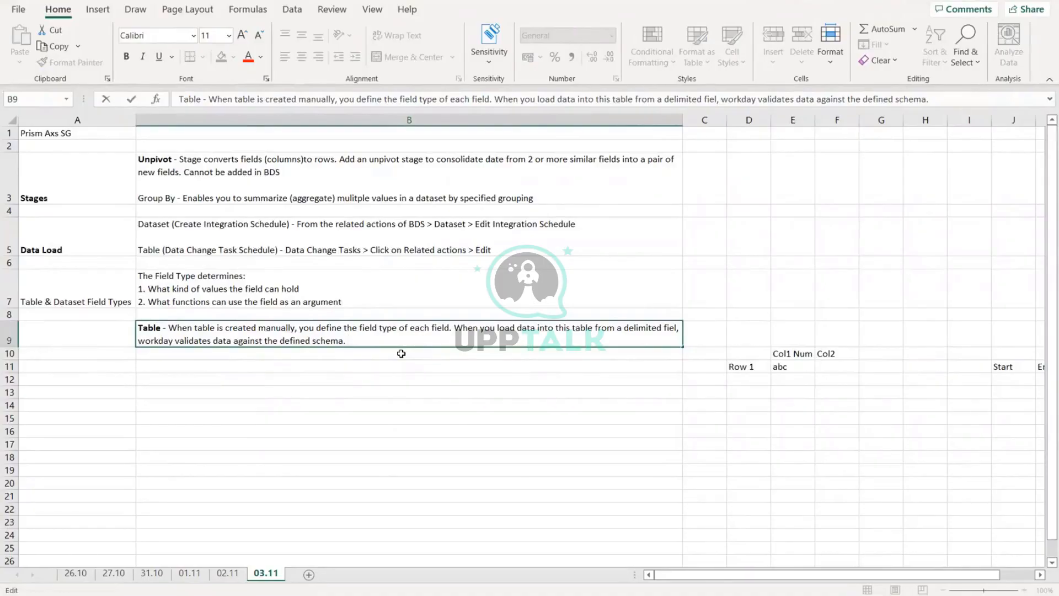
{"action": "left_click", "coordinate": [790, 366]}
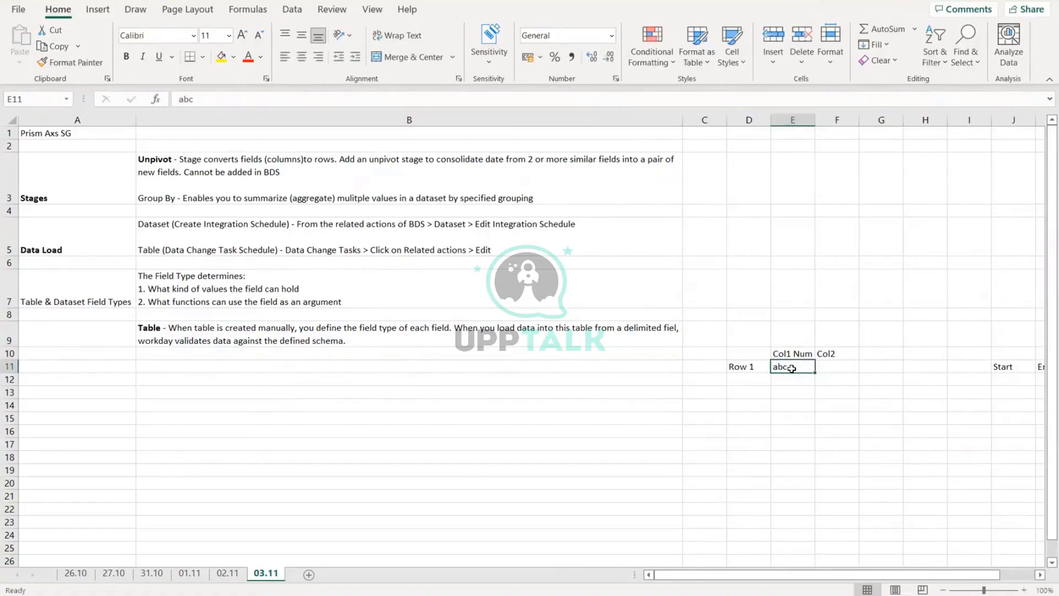
Enter another sample column header, "col100", in I10 on the same row as Col1 Num and Col2
{"action": "left_click", "coordinate": [975, 352]}
{"action": "type", "text": "cl"}
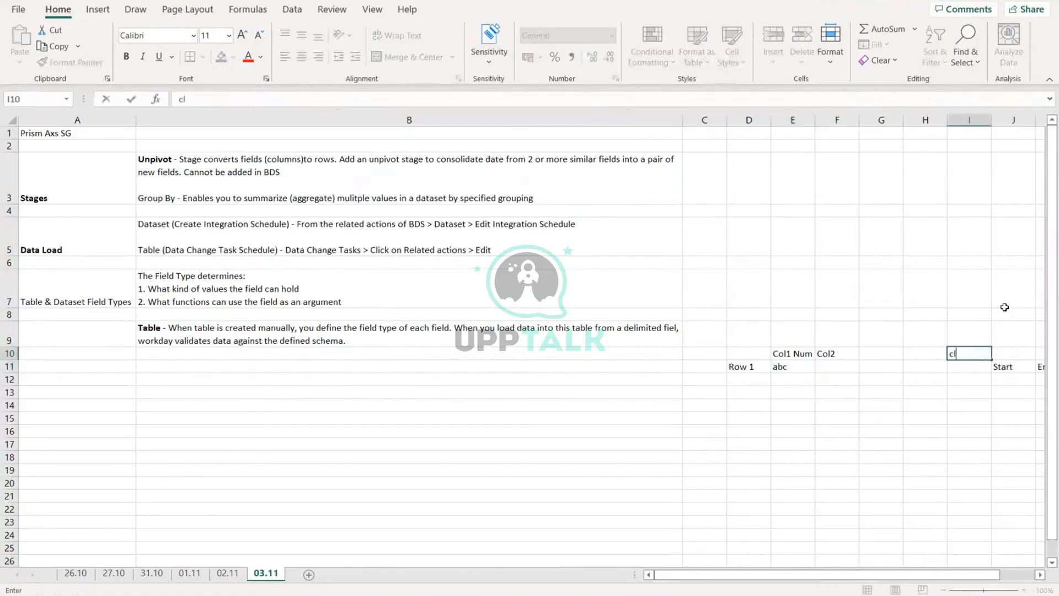
{"action": "key", "text": "BackSpace"}
{"action": "type", "text": "ol100"}
{"action": "key", "text": "Return"}
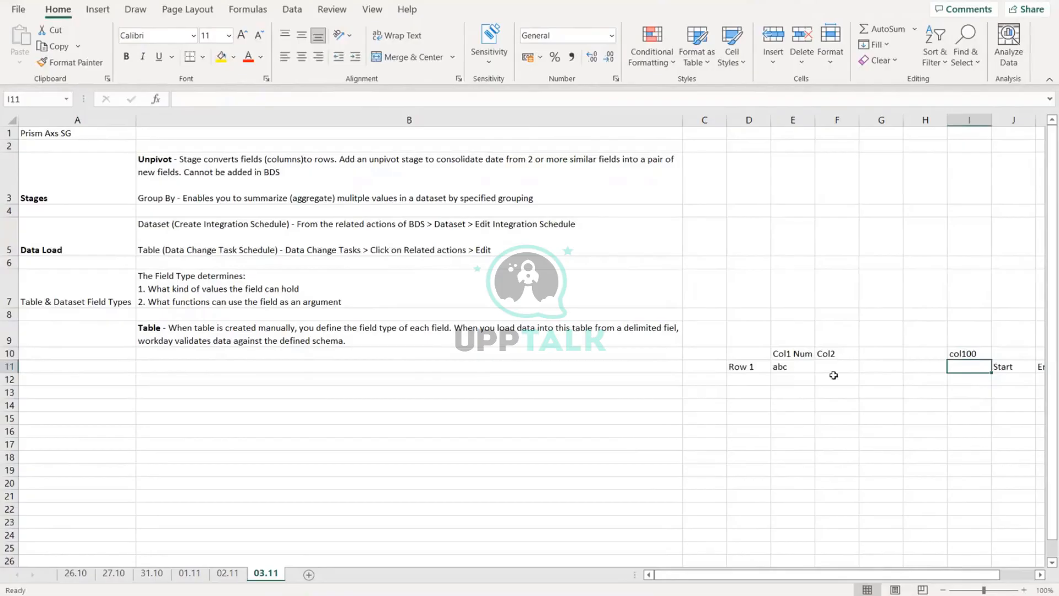
{"action": "left_click_drag", "start_coordinate": [787, 356], "coordinate": [976, 356]}
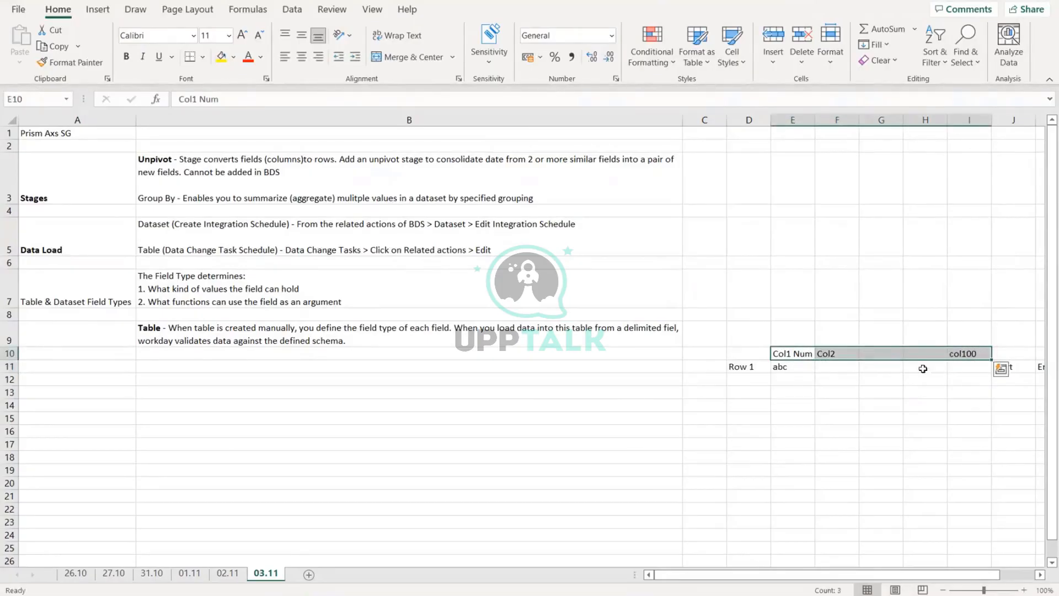
{"action": "left_click_drag", "start_coordinate": [824, 366], "coordinate": [984, 368]}
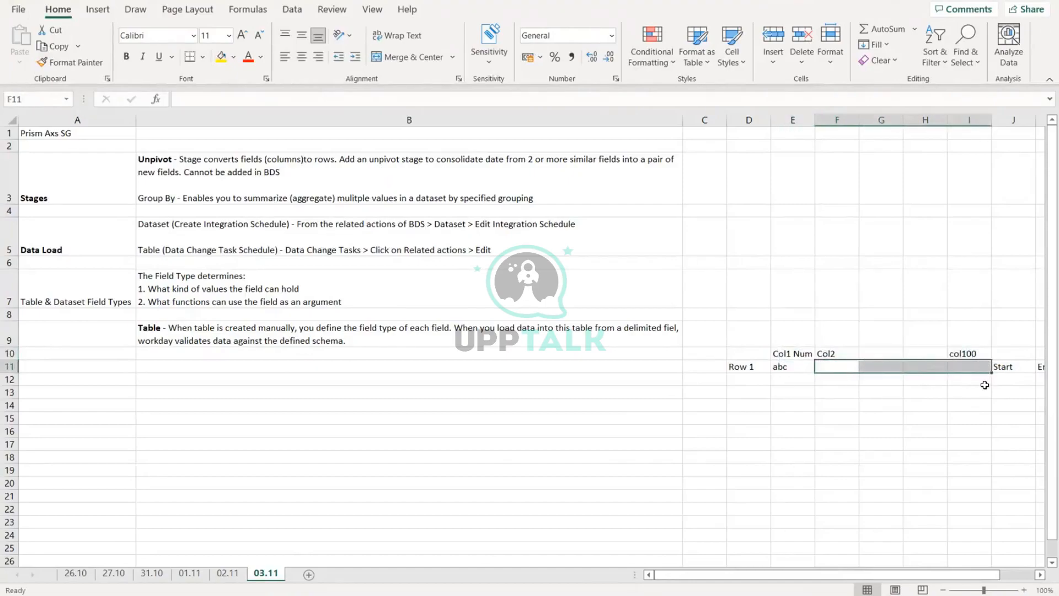
{"action": "left_click", "coordinate": [800, 368]}
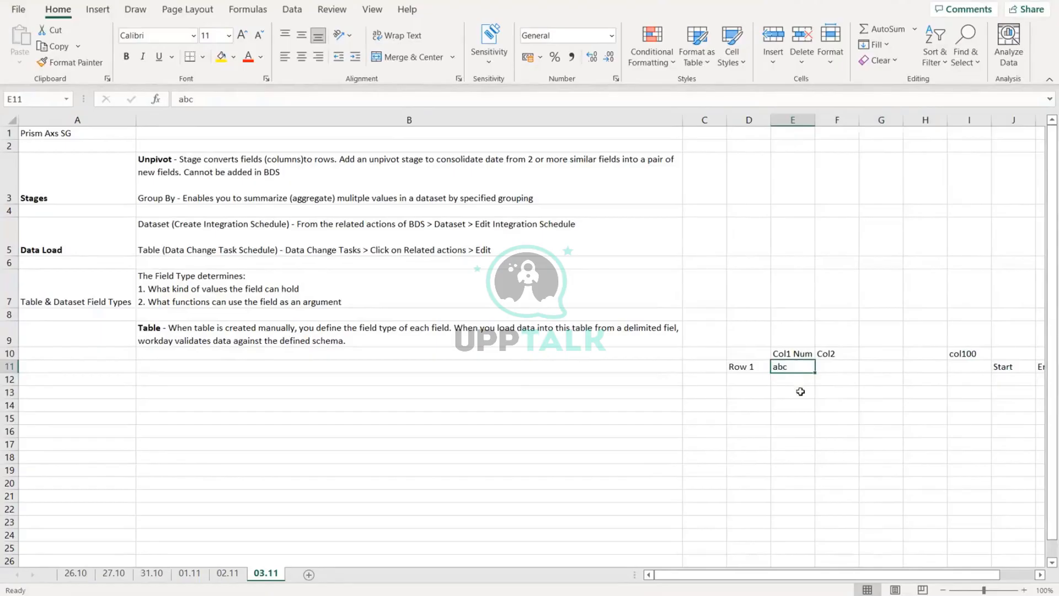
Extend the Table note in B9 with "If the value for a field doesn't match the field type or other field parmaters (Date format)"
{"action": "double_click", "coordinate": [366, 335]}
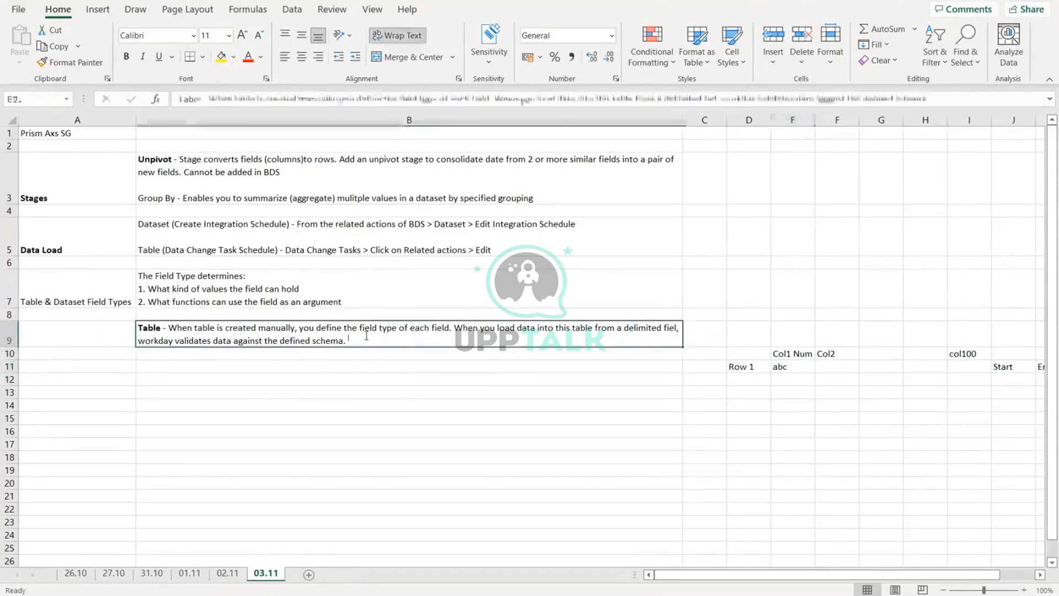
{"action": "type", "text": "uf"}
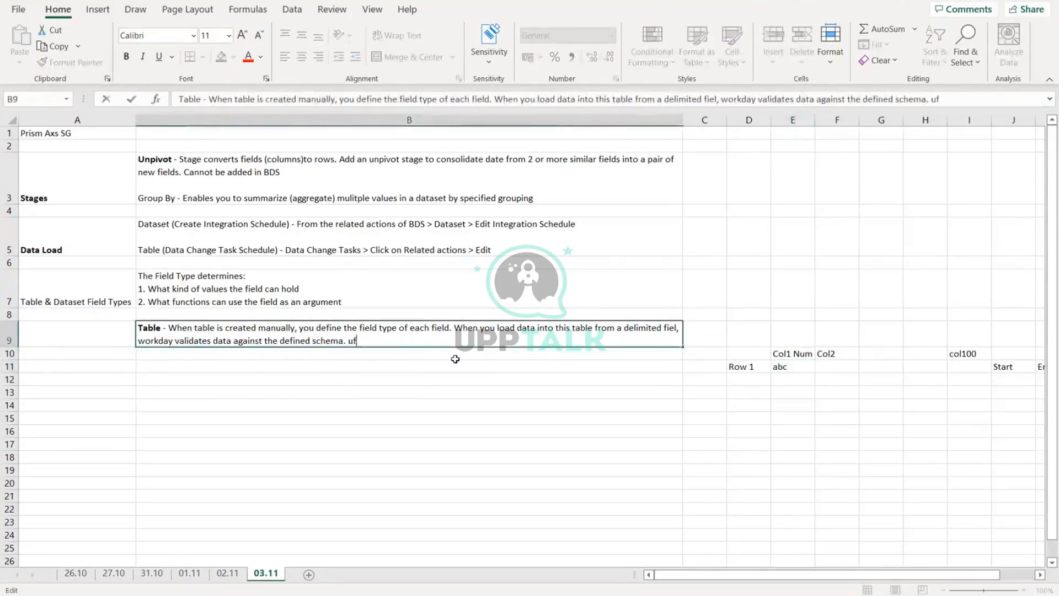
{"action": "type", "text": " t"}
{"action": "key", "text": "BackSpace"}
{"action": "key", "text": "BackSpace"}
{"action": "type", "text": "If the value for a "}
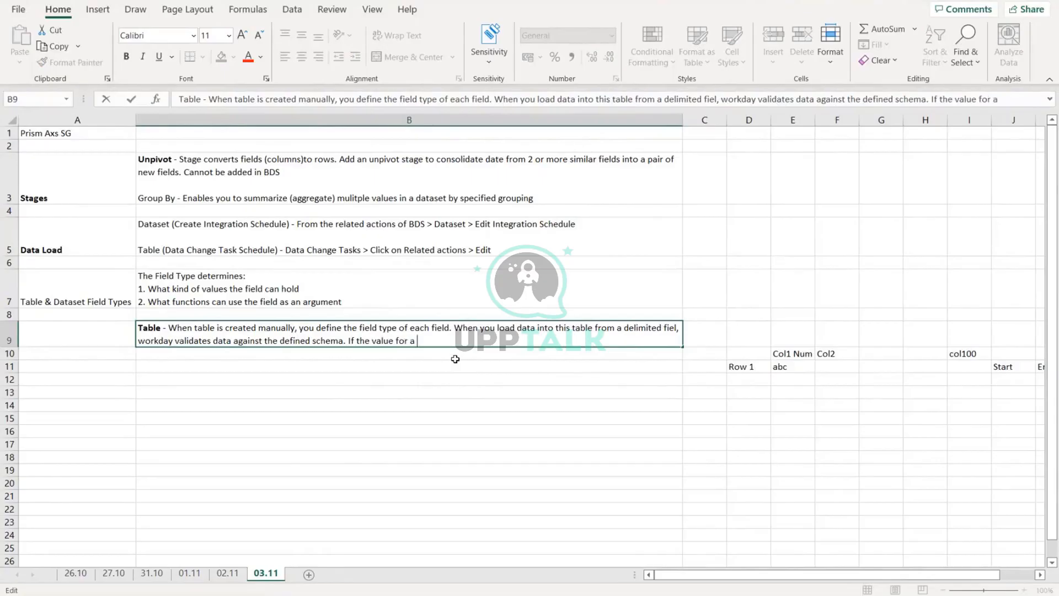
{"action": "type", "text": "field doesn't matc"}
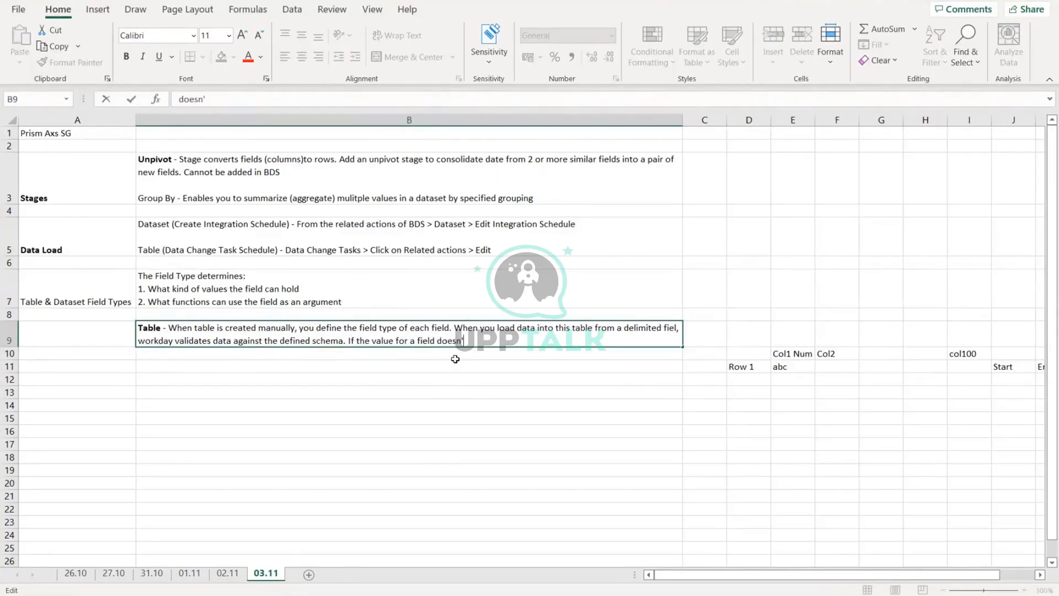
{"action": "type", "text": "h the field type or"}
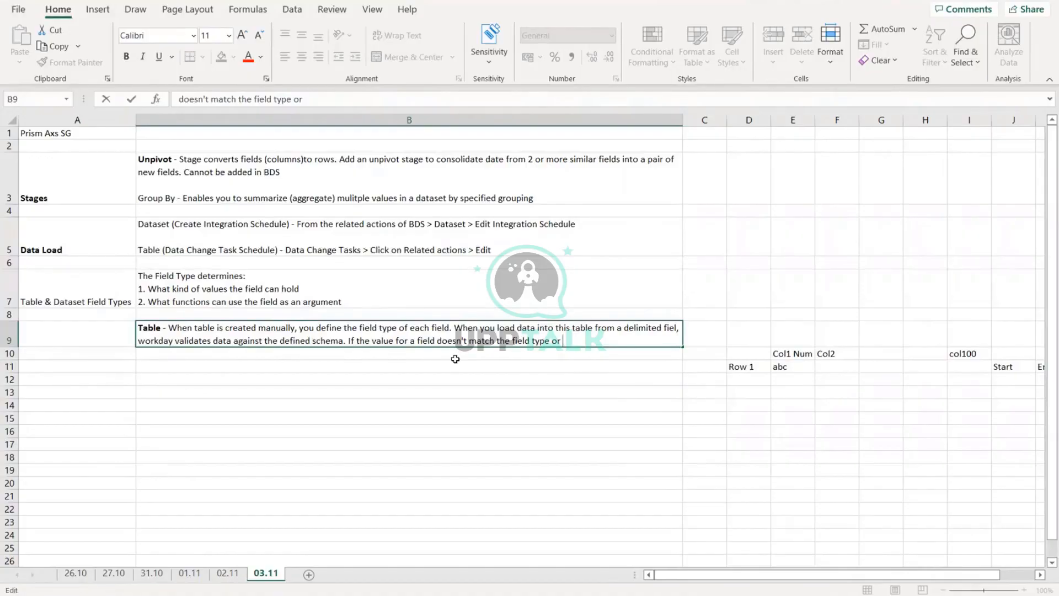
{"action": "type", "text": "other field parma"}
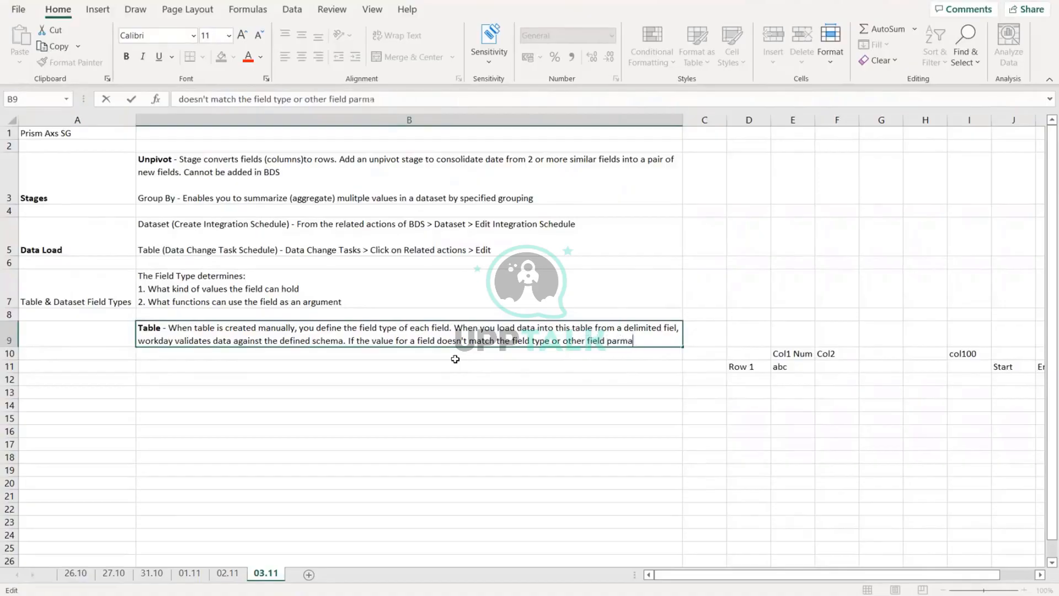
{"action": "type", "text": "ters"}
{"action": "type", "text": "(Date format)"}
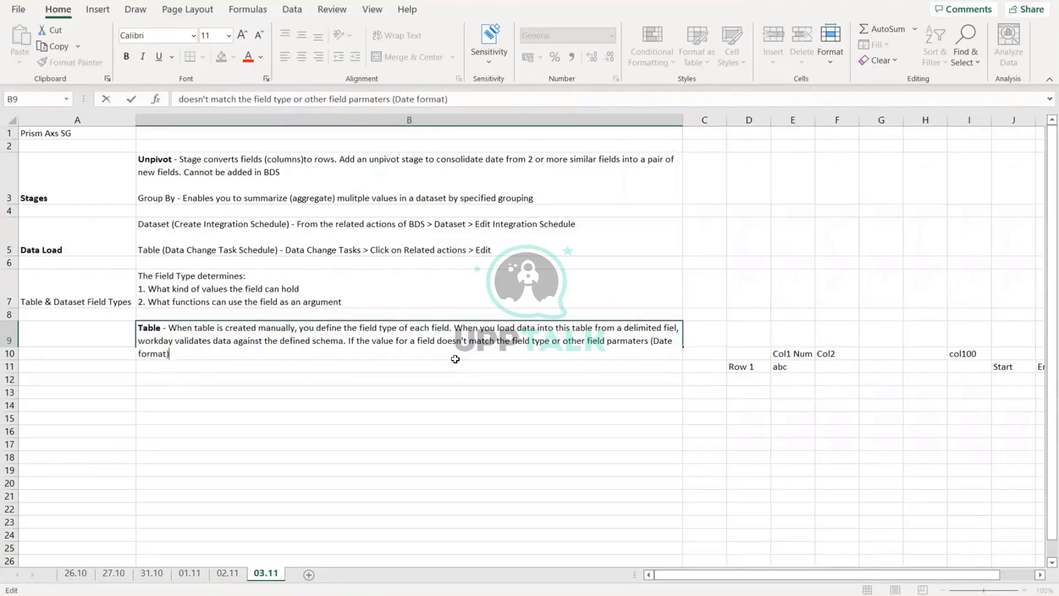
Continue the B9 sentence with ", the workday marks the entire row as invalid and doesn't include the row in the table."
{"action": "type", "text": ", the workday marks t"}
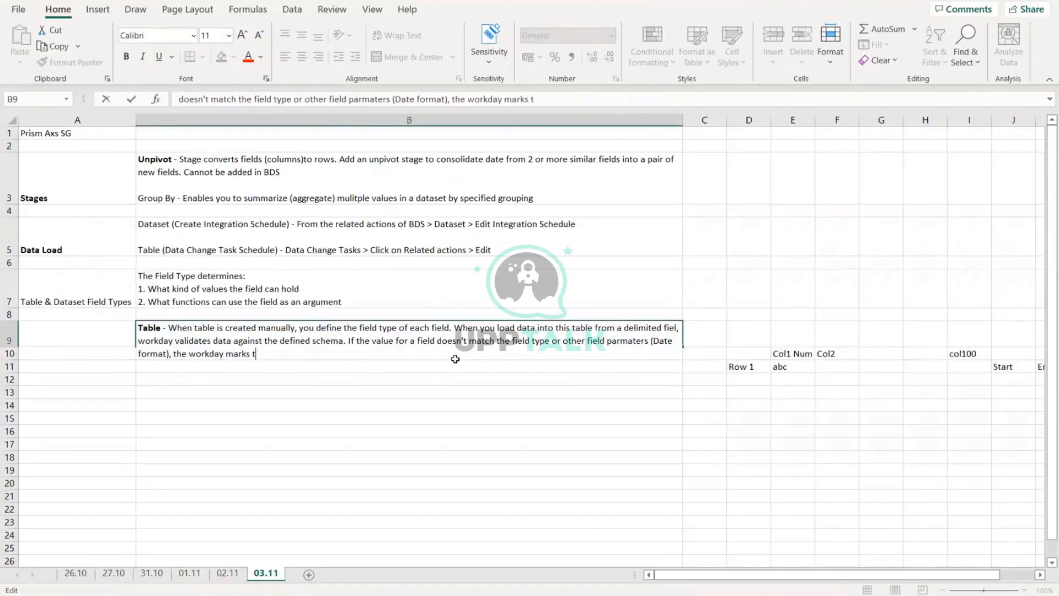
{"action": "type", "text": "he enri"}
{"action": "key", "text": "BackSpace"}
{"action": "type", "text": "tire row as inva"}
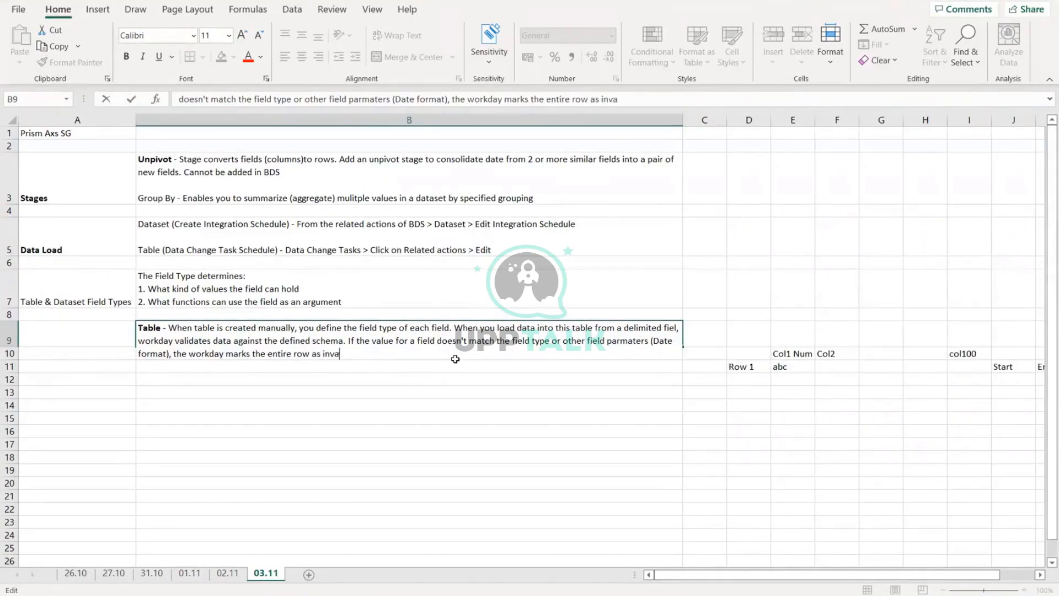
{"action": "type", "text": "lid and doesn't inclu"}
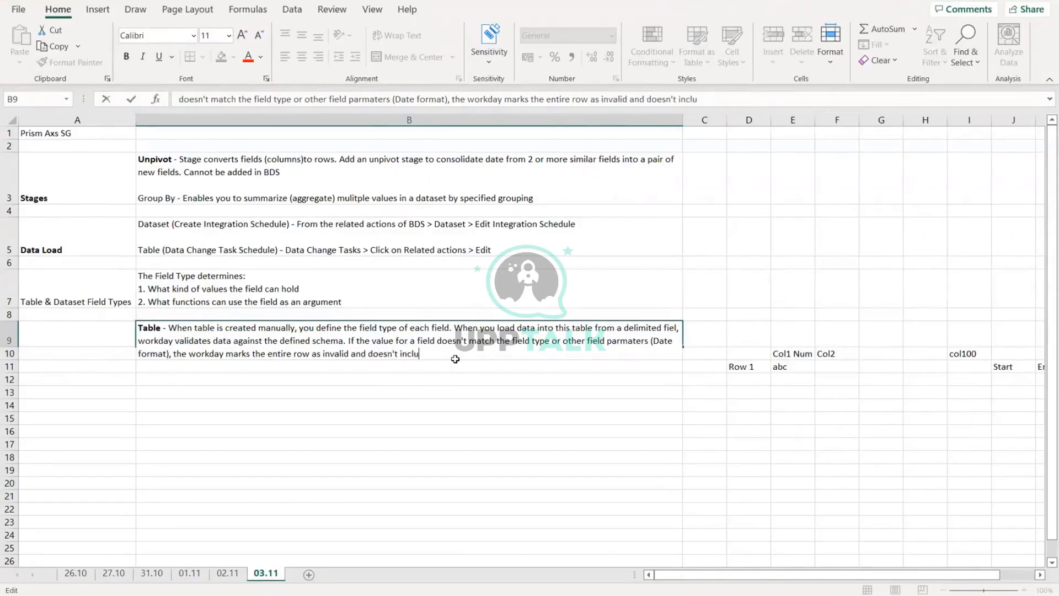
{"action": "type", "text": "de the row in the table."}
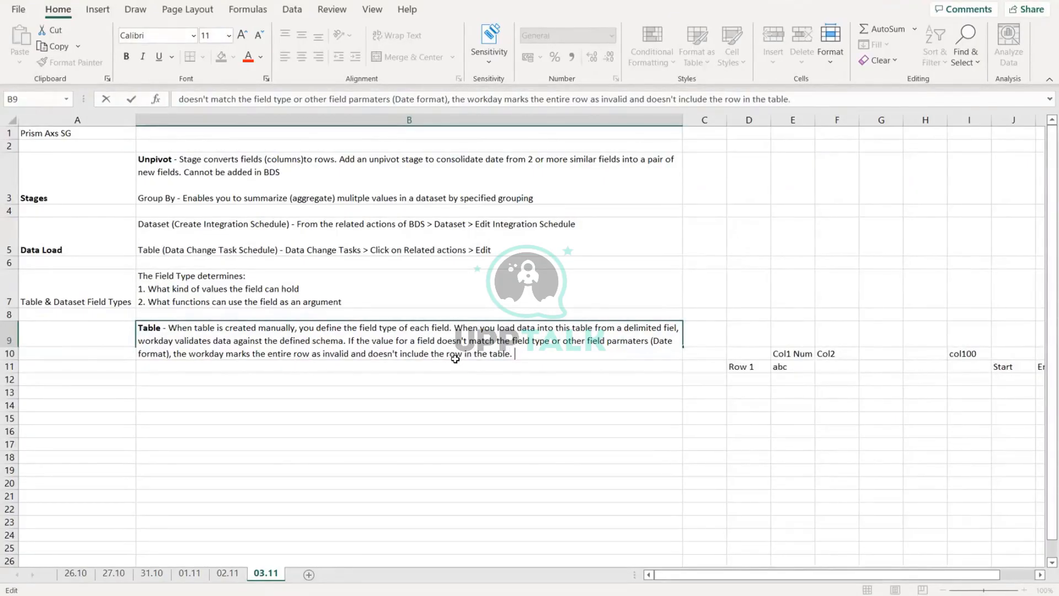
Finish the Table note in B9 with "Workday instead sends the row to an error file that can be downloaded"
{"action": "type", "text": " Workday"}
{"action": "type", "text": "inst"}
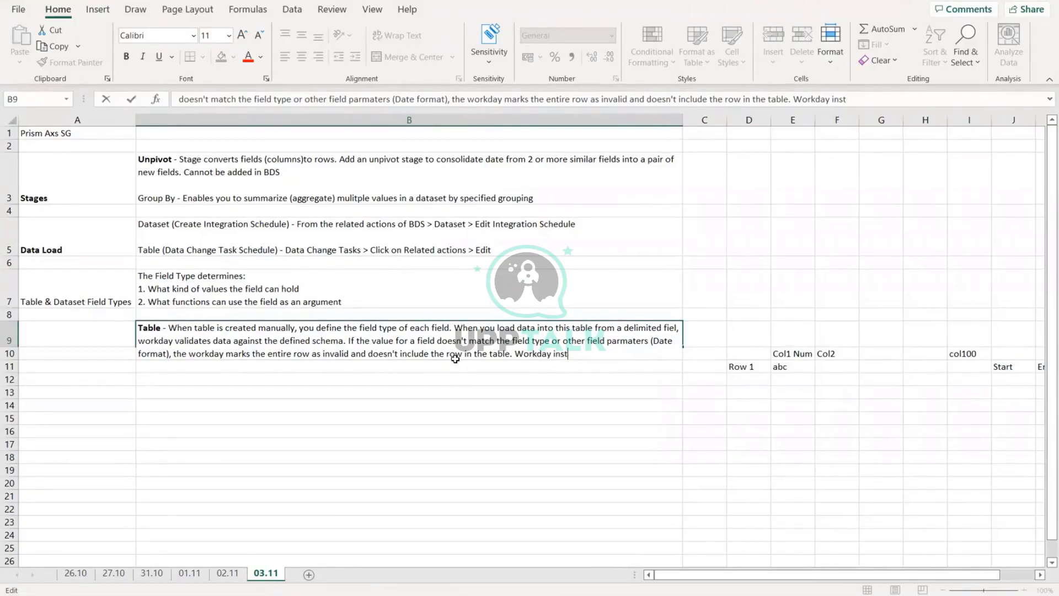
{"action": "type", "text": "ead sends the row to"}
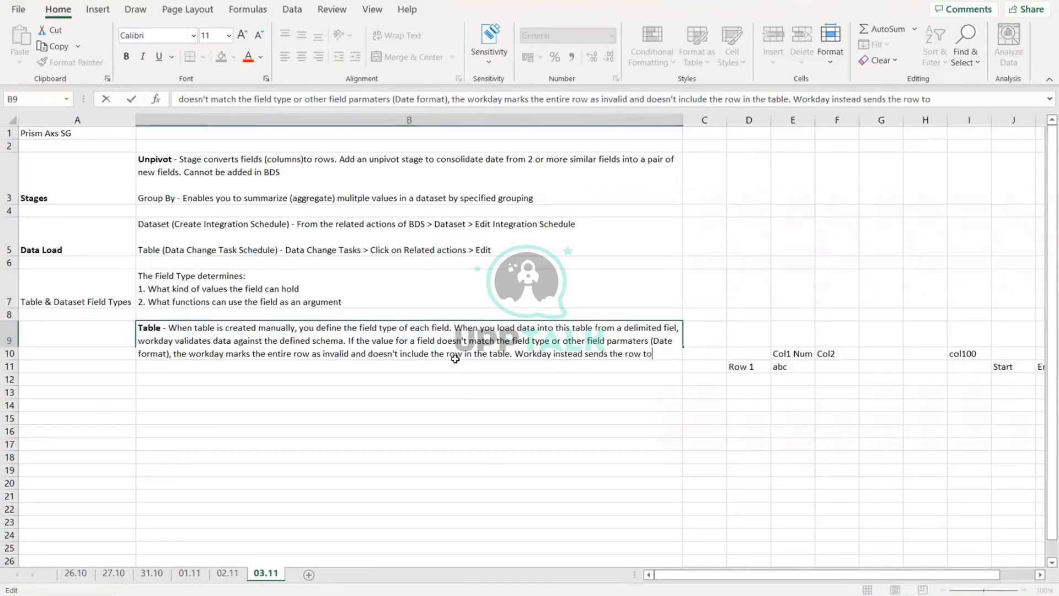
{"action": "type", "text": " an error file that can "}
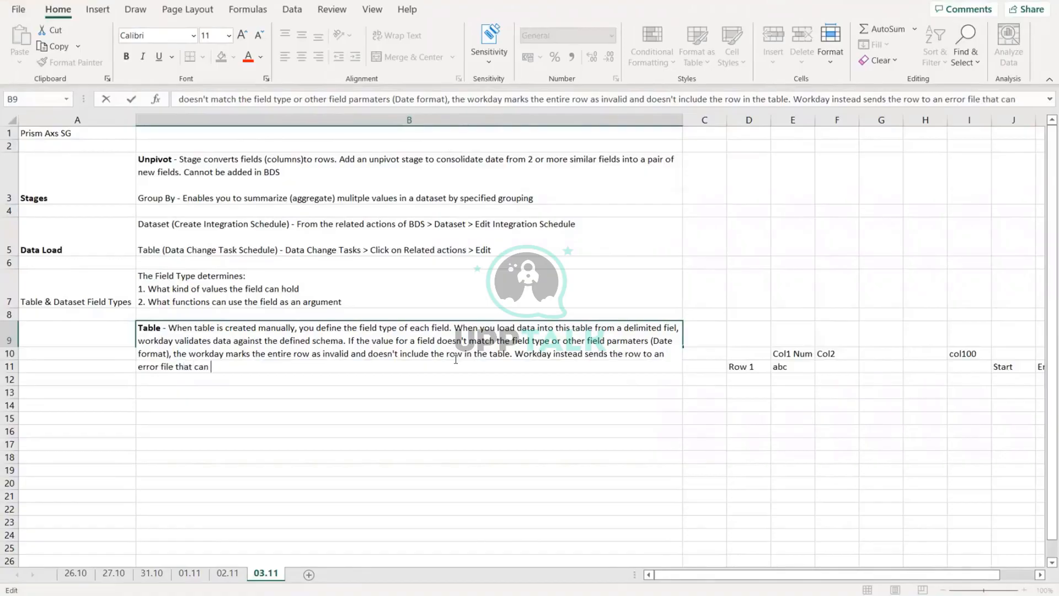
{"action": "type", "text": "be dow"}
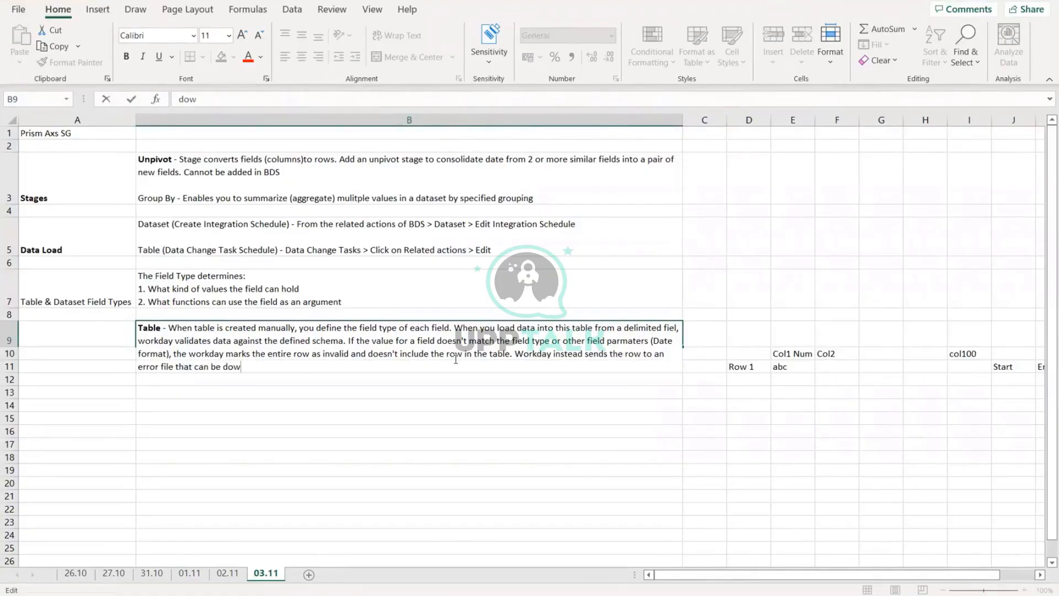
{"action": "type", "text": "nloaded"}
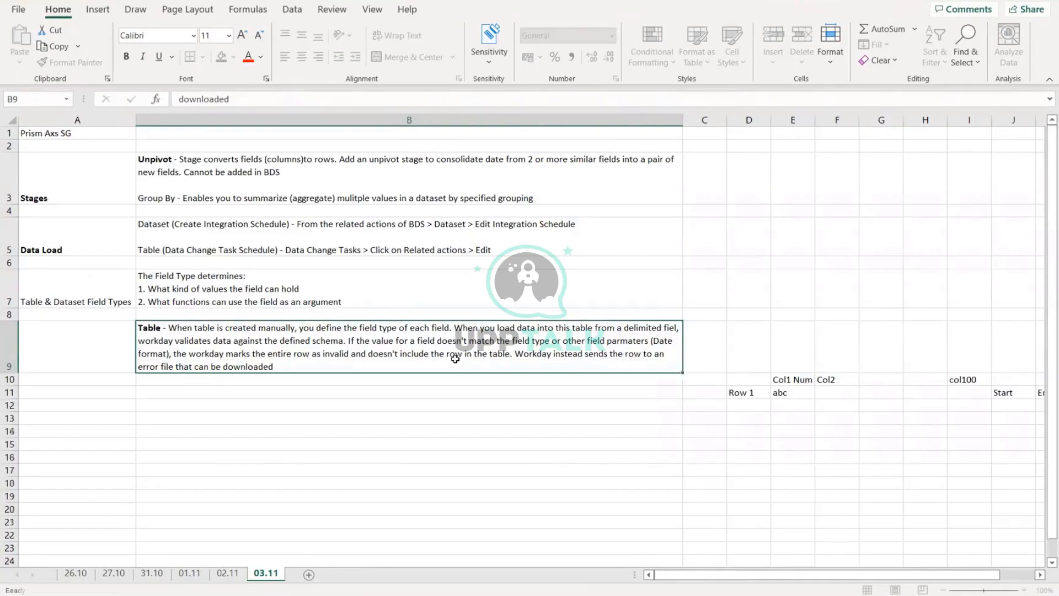
{"action": "key", "text": "Return"}
{"action": "left_click", "coordinate": [380, 393]}
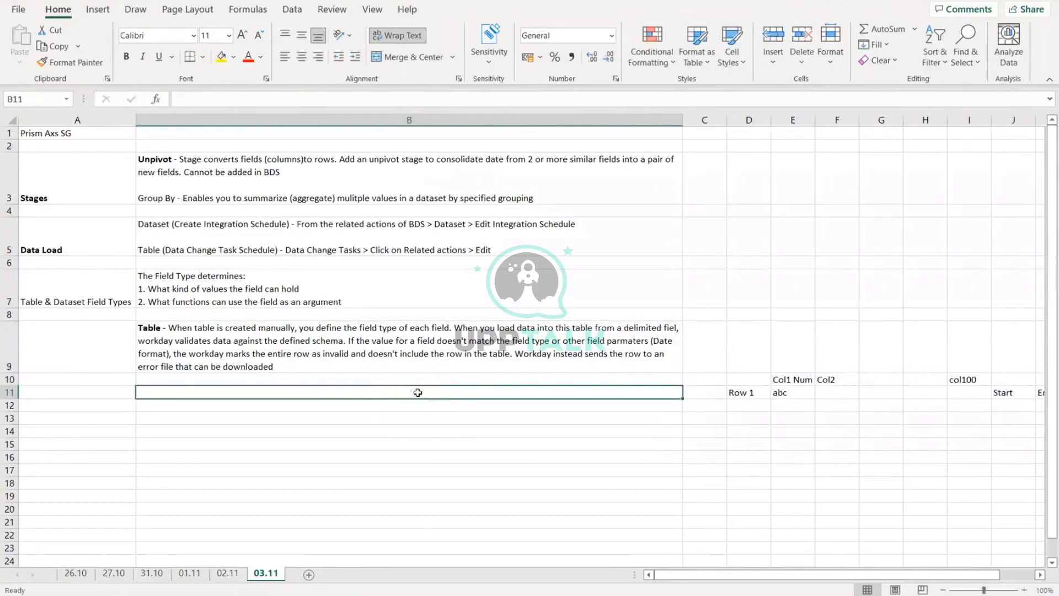
{"action": "left_click_drag", "start_coordinate": [739, 391], "coordinate": [1044, 388]}
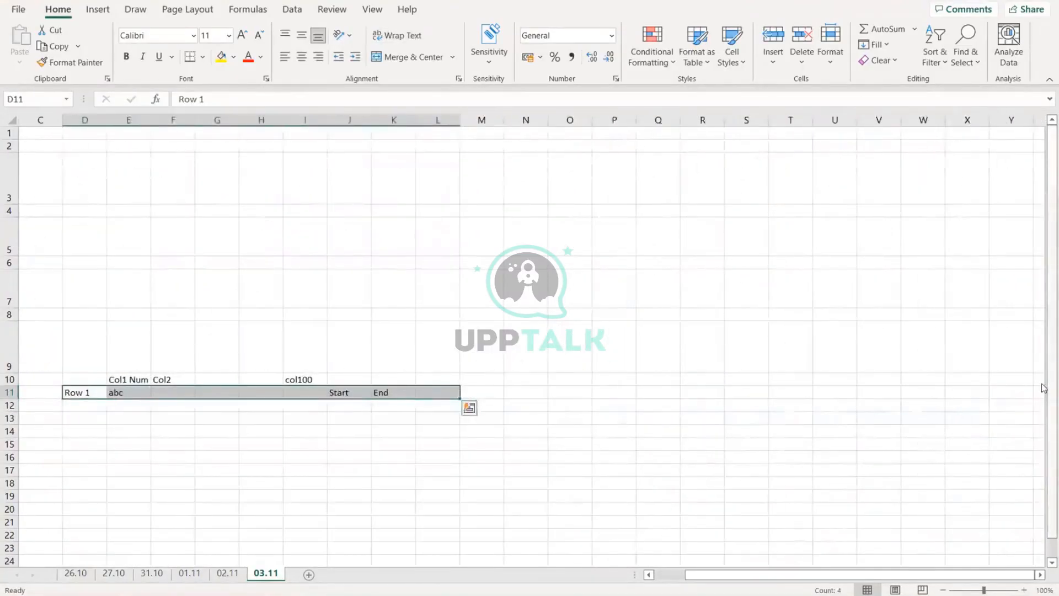
{"action": "key", "text": "Left"}
{"action": "key", "text": "Home"}
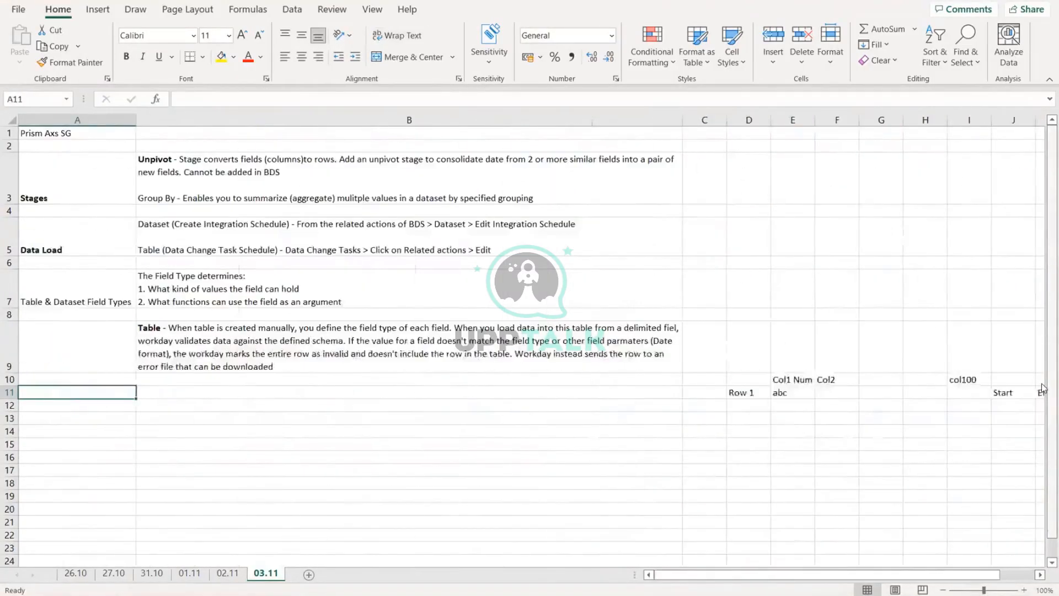
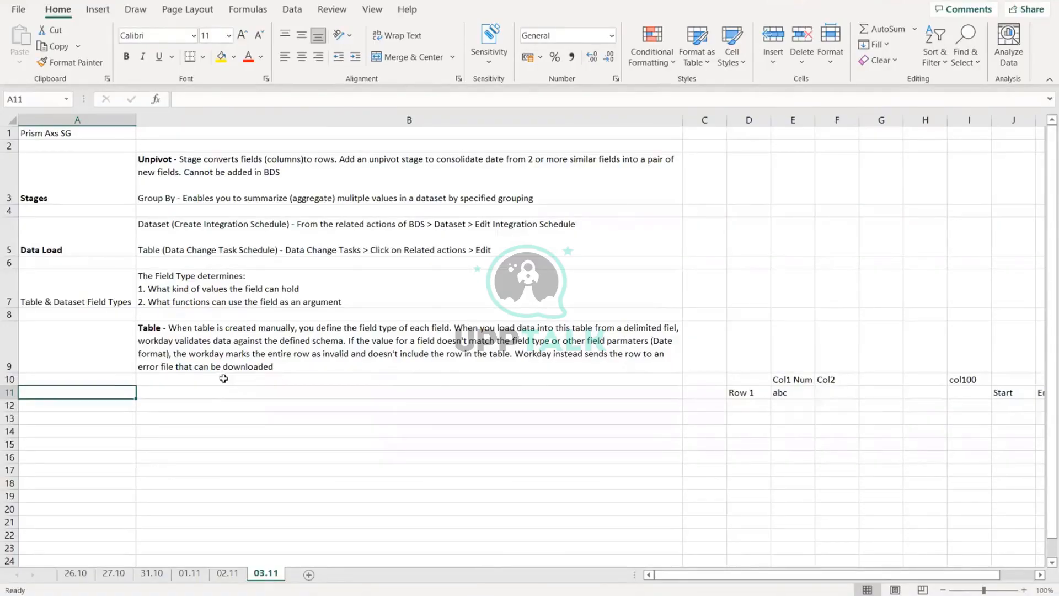
Start a note in B10 with "External Data - When you create a dataset using an external data,"
{"action": "left_click", "coordinate": [166, 382]}
{"action": "type", "text": "Exter"}
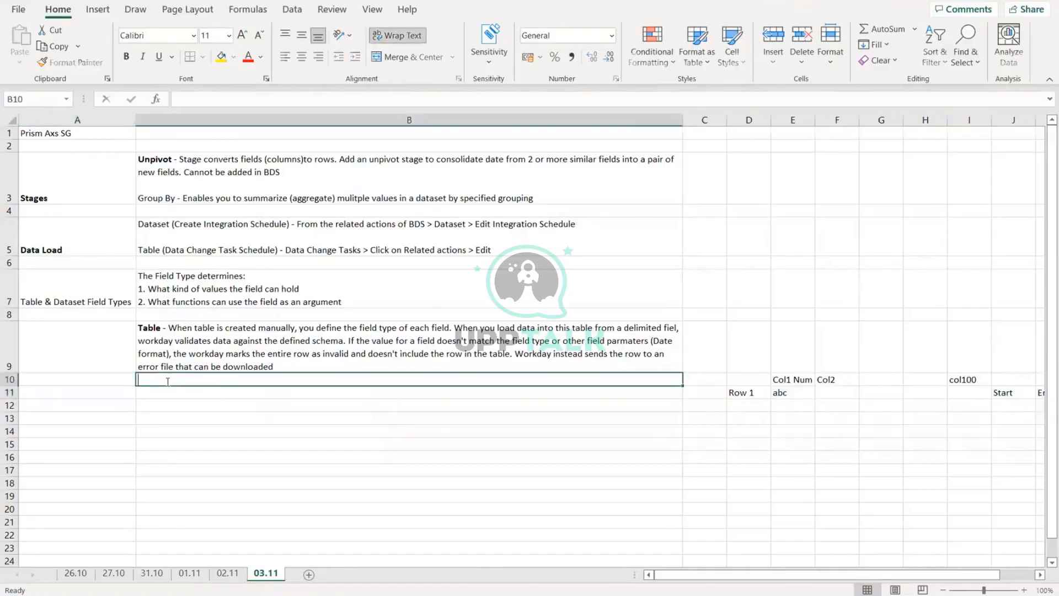
{"action": "type", "text": "nal Date "}
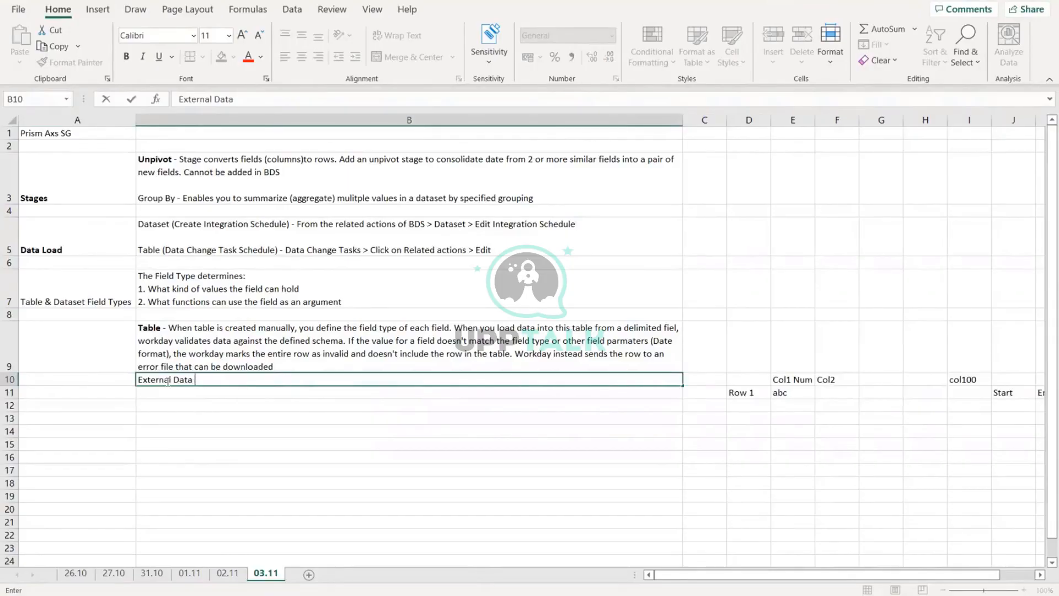
{"action": "type", "text": " - When you create a da"}
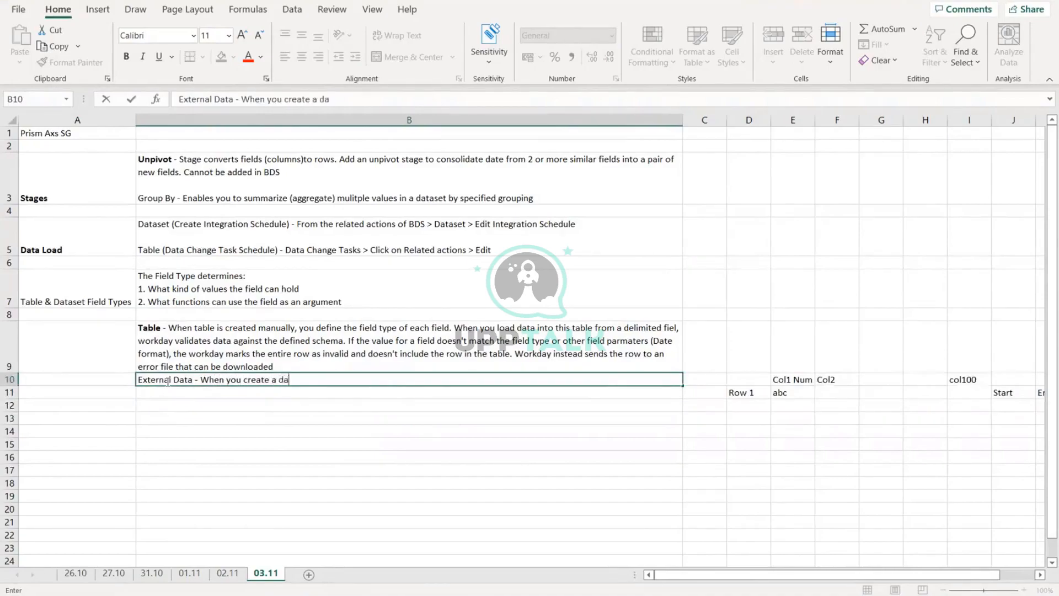
{"action": "type", "text": "taset using an externa"}
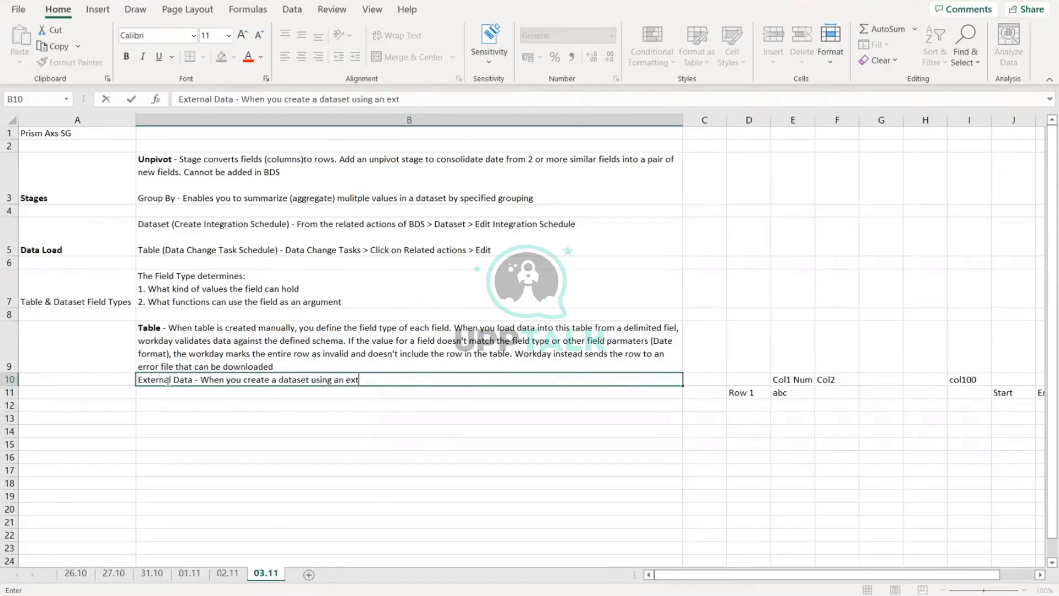
{"action": "type", "text": "l data,"}
Switch to Workday, examine the schema source options for a new table with the placeholder name "adsfa", and discard the table
{"action": "key", "text": "alt+Tab"}
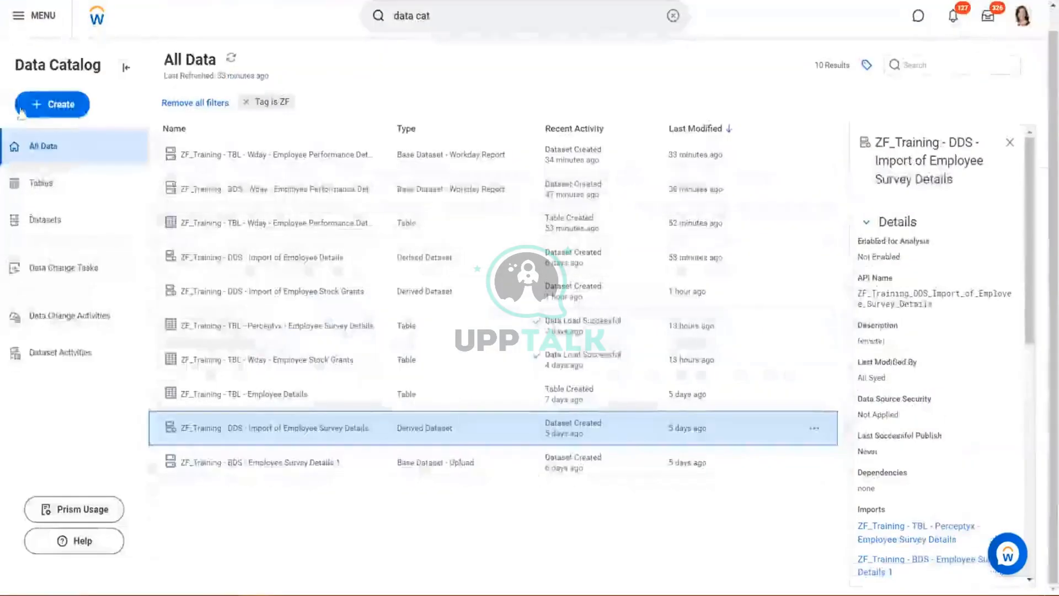
{"action": "left_click", "coordinate": [22, 109]}
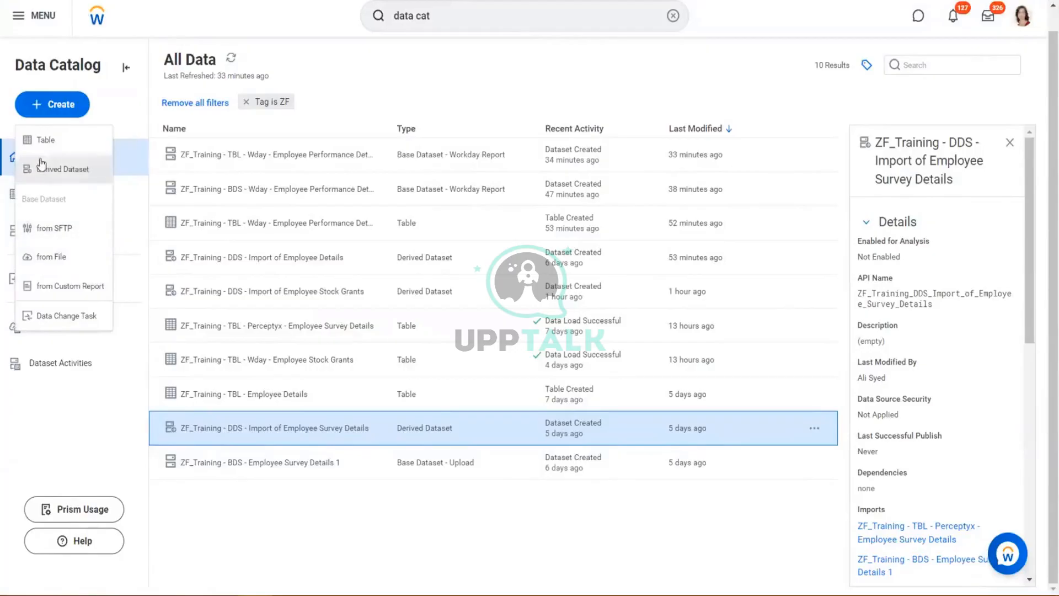
{"action": "left_click", "coordinate": [44, 142]}
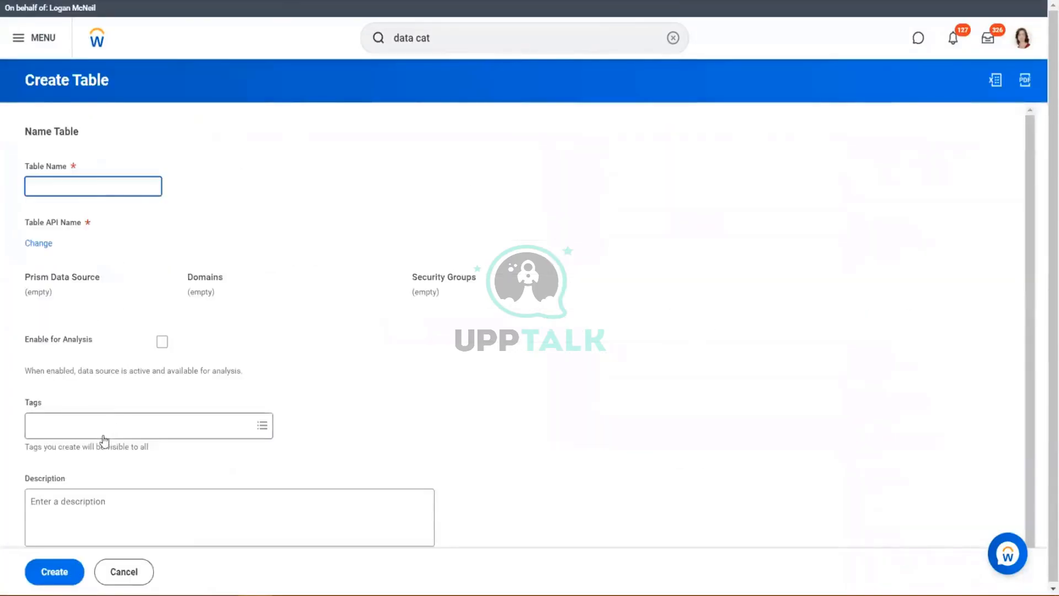
{"action": "type", "text": "adsfa"}
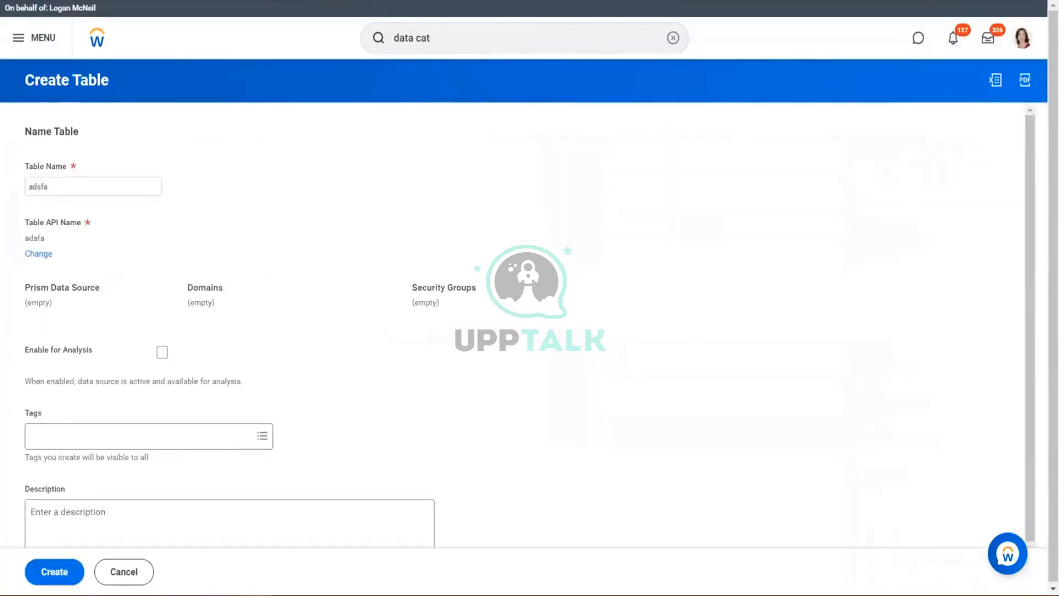
{"action": "left_click", "coordinate": [51, 572]}
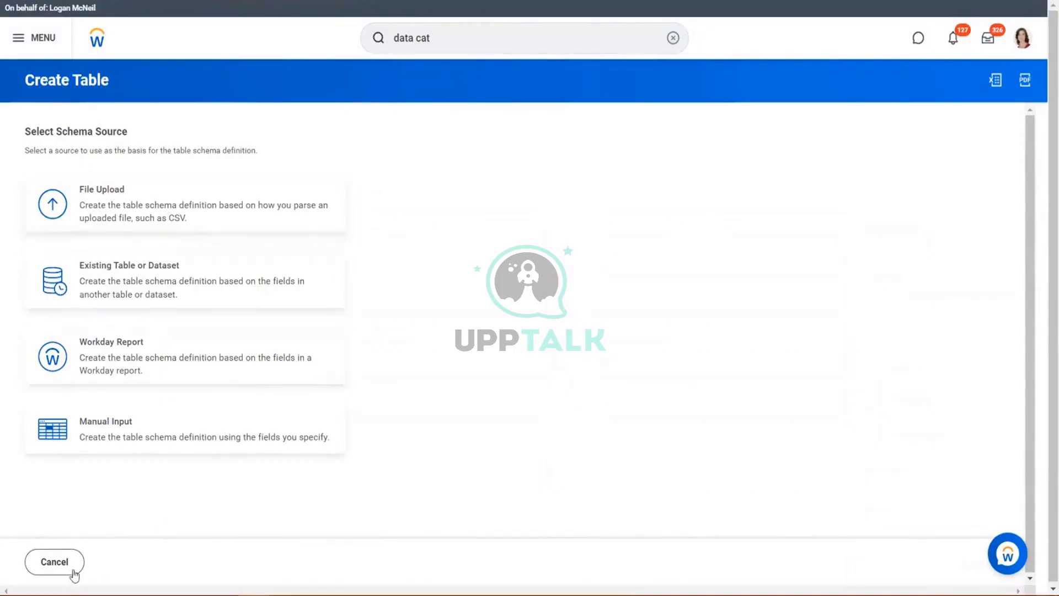
{"action": "left_click", "coordinate": [54, 559]}
{"action": "left_click", "coordinate": [430, 355]}
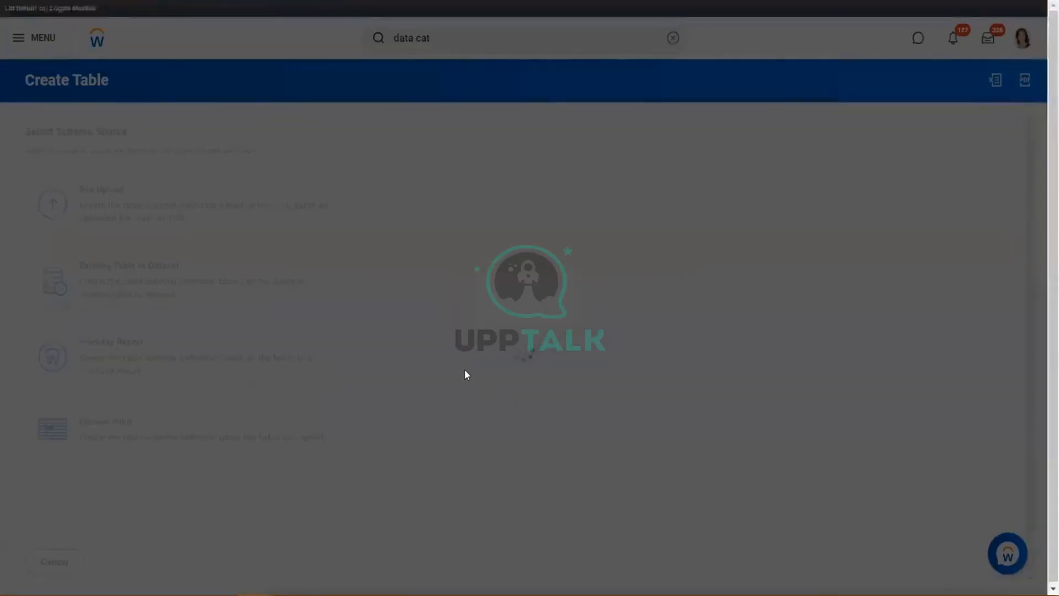
Switch to Excel and continue the B10 sentence with "workday attempts to guess the field type of each field by examining some of the data."
{"action": "key", "text": "alt+Tab"}
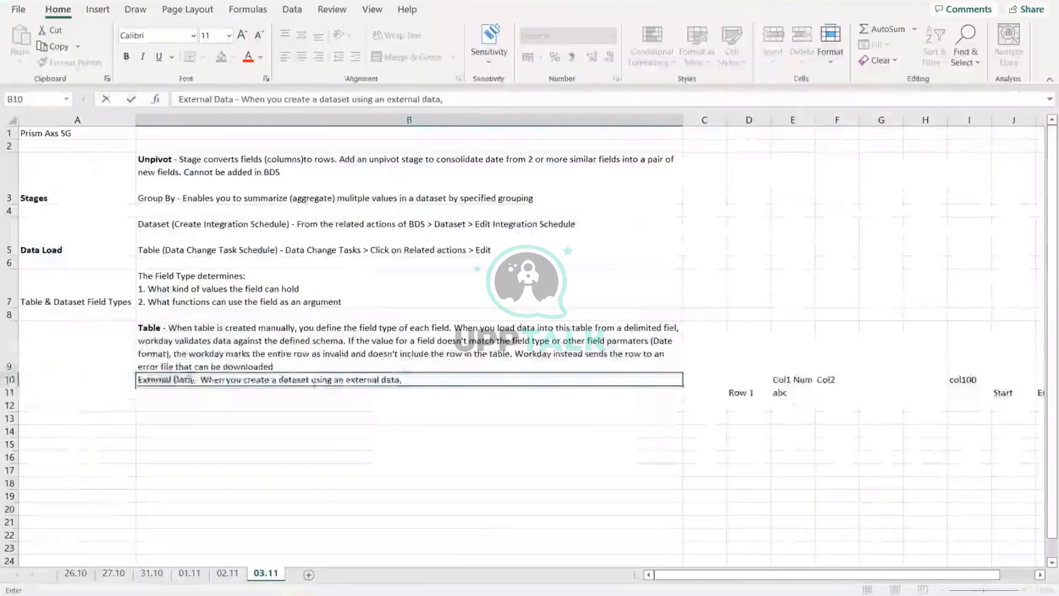
{"action": "left_click_drag", "start_coordinate": [193, 379], "coordinate": [136, 382]}
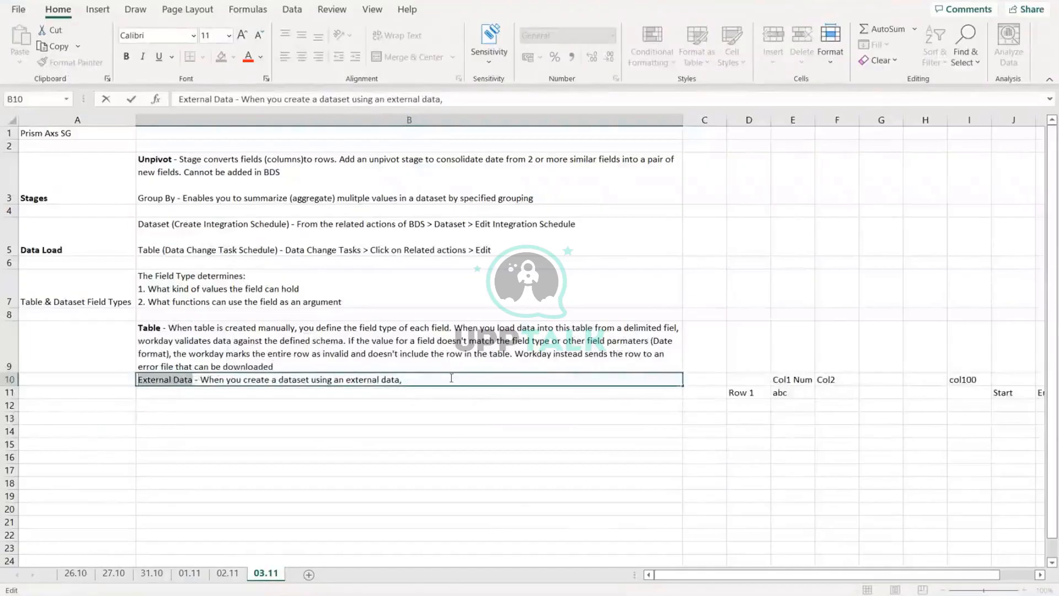
{"action": "left_click", "coordinate": [427, 376]}
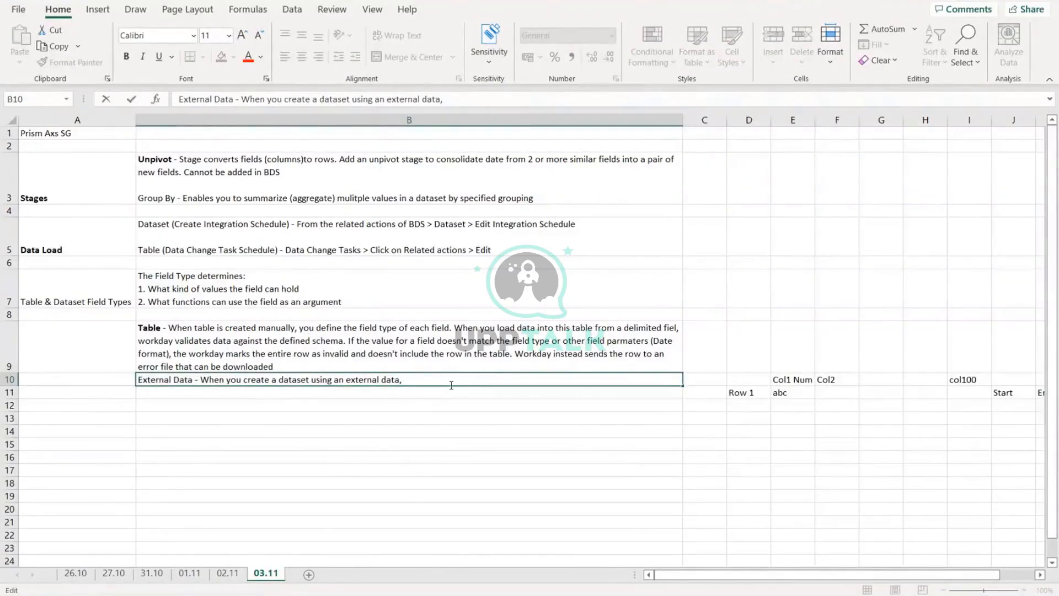
{"action": "type", "text": "workday attempts "}
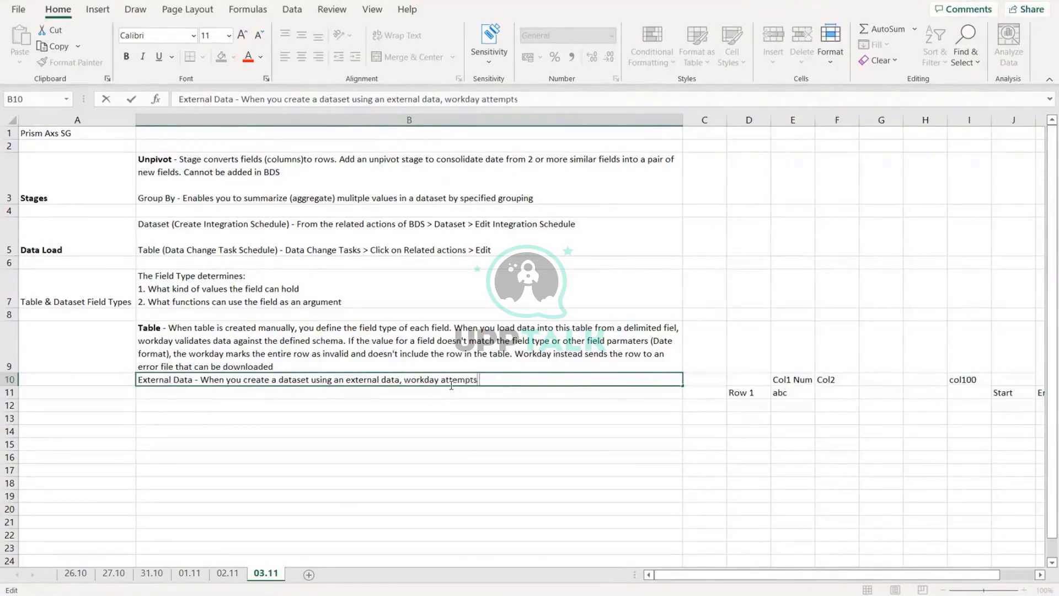
{"action": "type", "text": "to guess the field ty"}
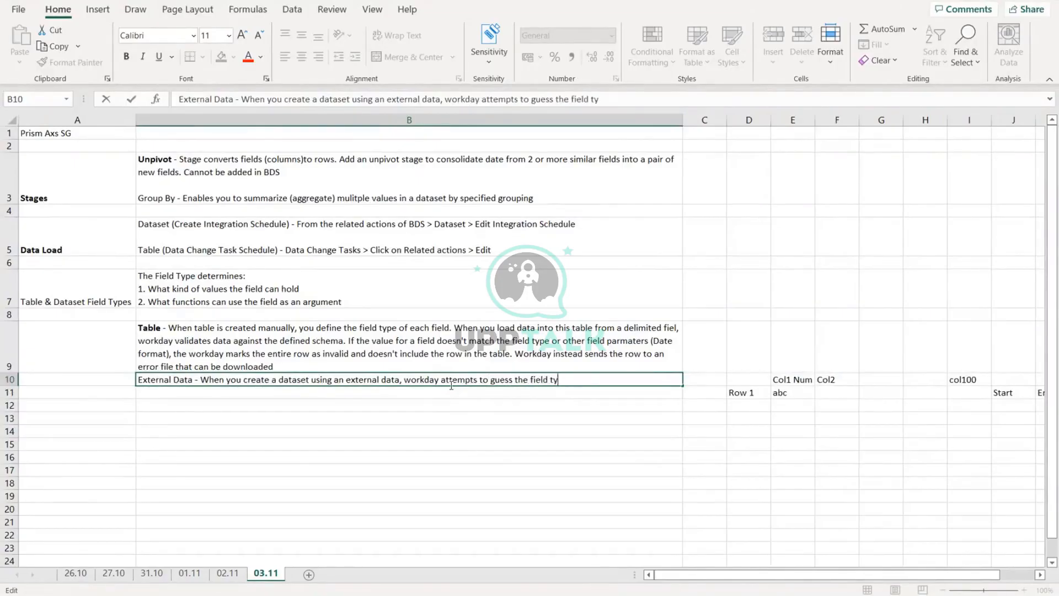
{"action": "type", "text": "pe of each fie"}
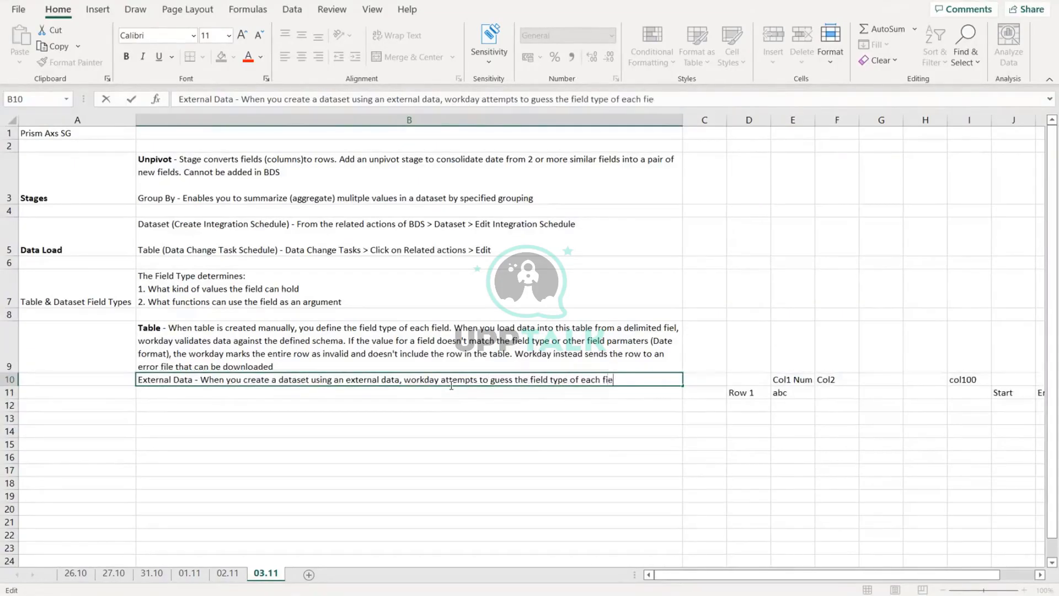
{"action": "type", "text": "ld by examining so"}
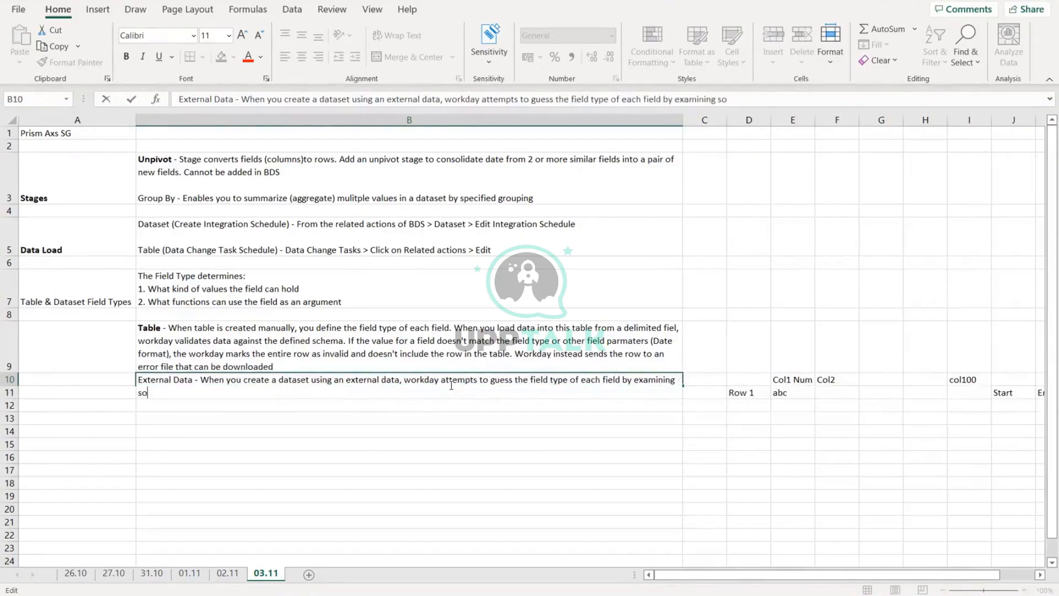
{"action": "type", "text": "me of the data"}
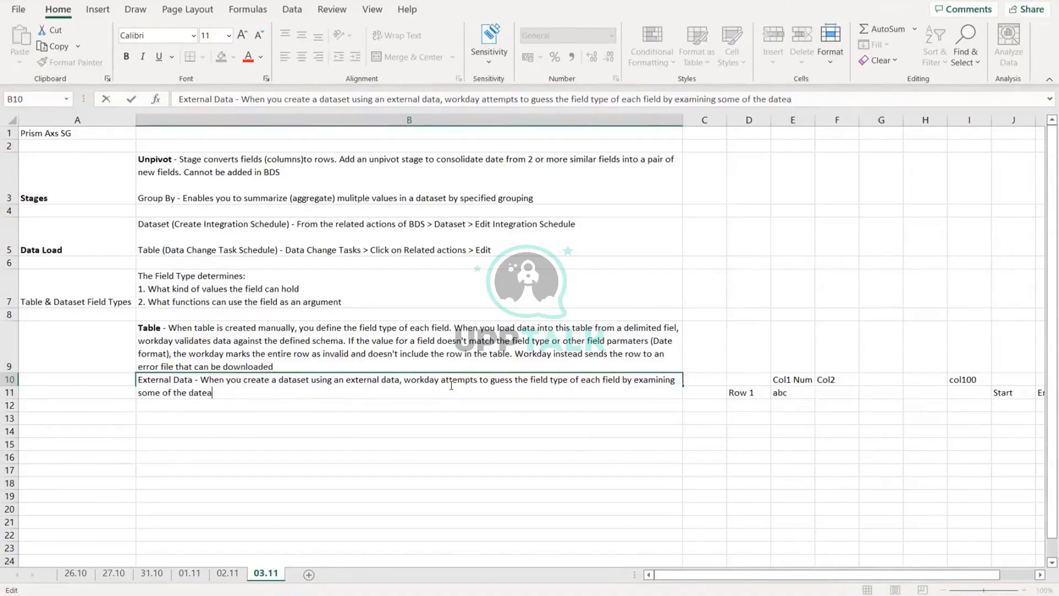
{"action": "key", "text": "BackSpace"}
{"action": "key", "text": "BackSpace"}
{"action": "type", "text": "ta."}
Finish the External Data note in B10 with "However you can change the field type if workday assigned the wrong field type."
{"action": "type", "text": "However you c"}
{"action": "type", "text": "an c"}
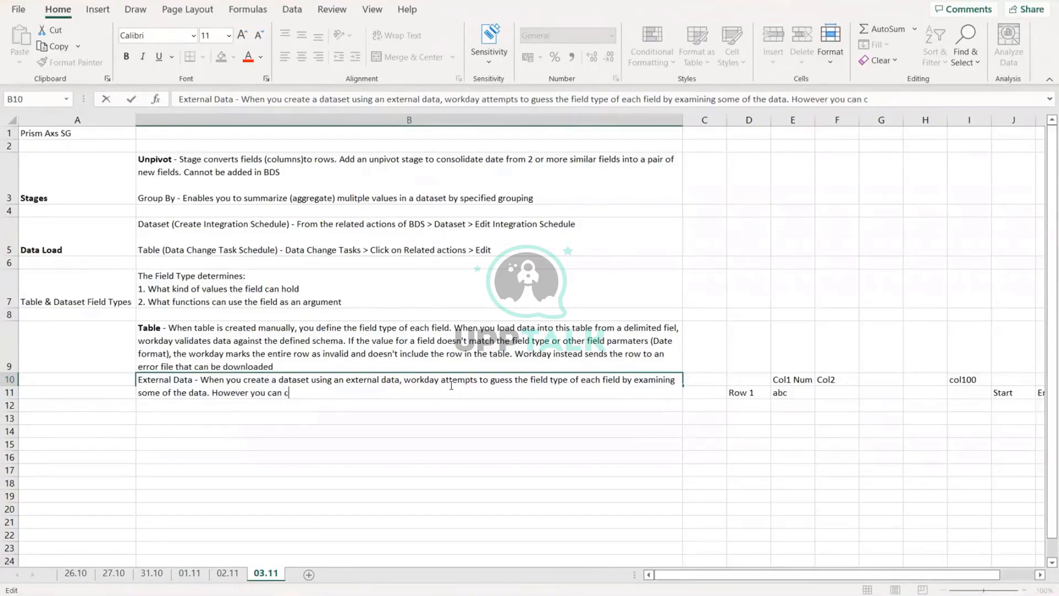
{"action": "type", "text": "hange the fie"}
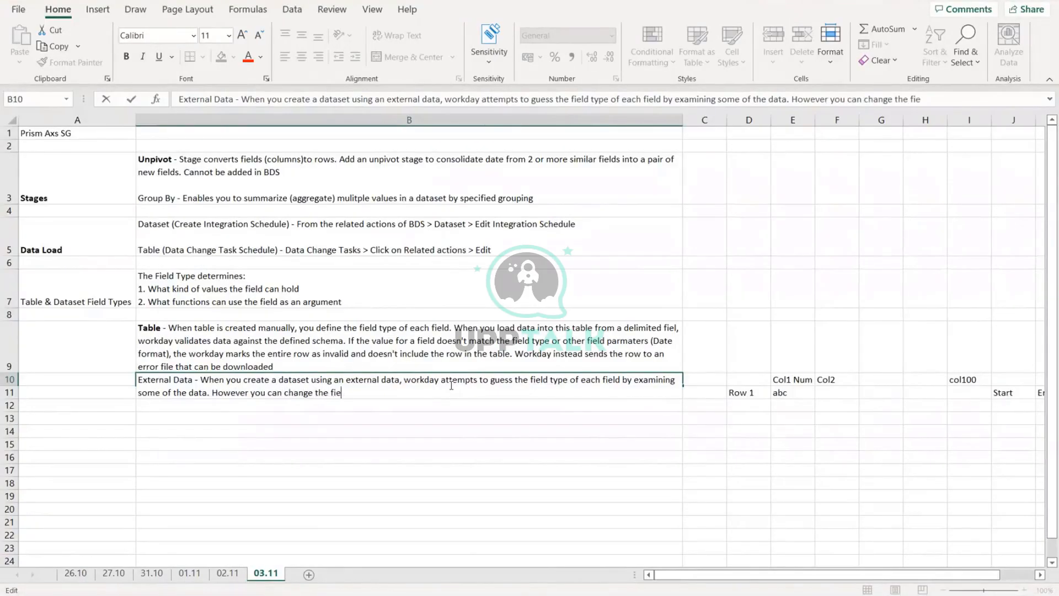
{"action": "type", "text": "ld type if w"}
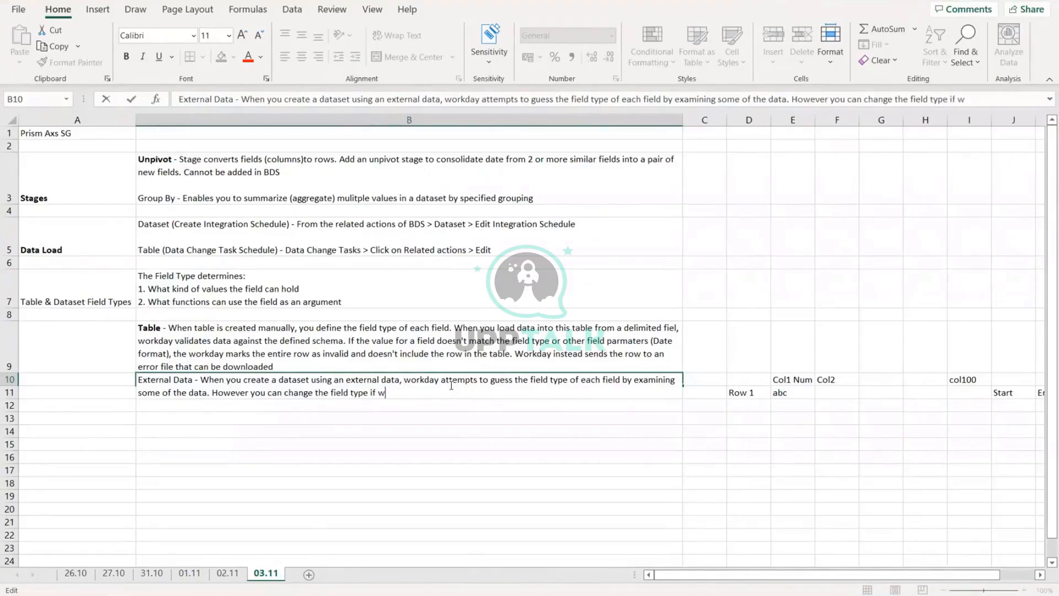
{"action": "type", "text": "orkday assigned the wor"}
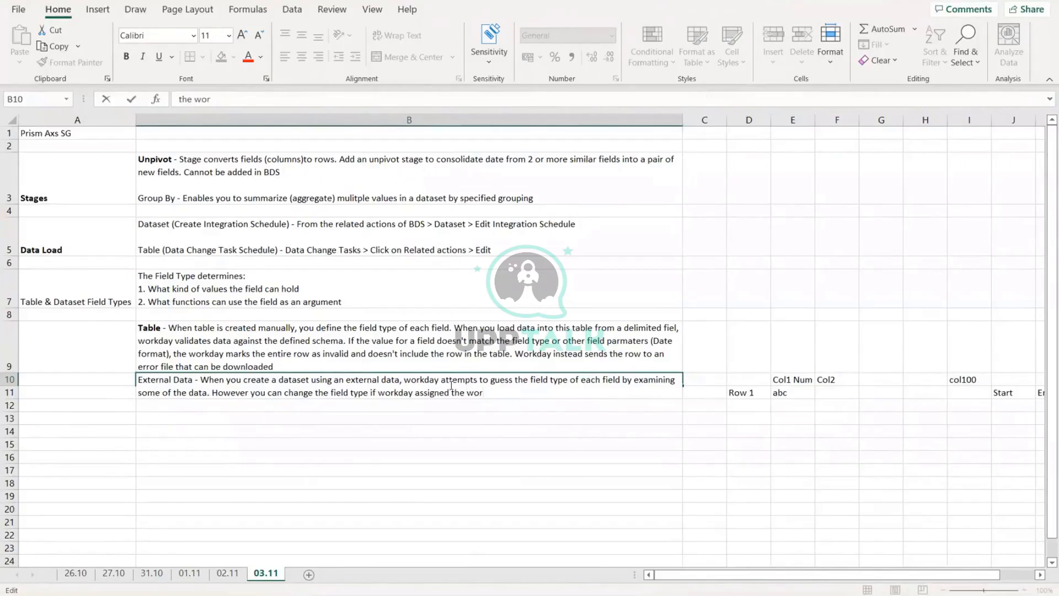
{"action": "type", "text": "ng field type."}
{"action": "key", "text": "Return"}
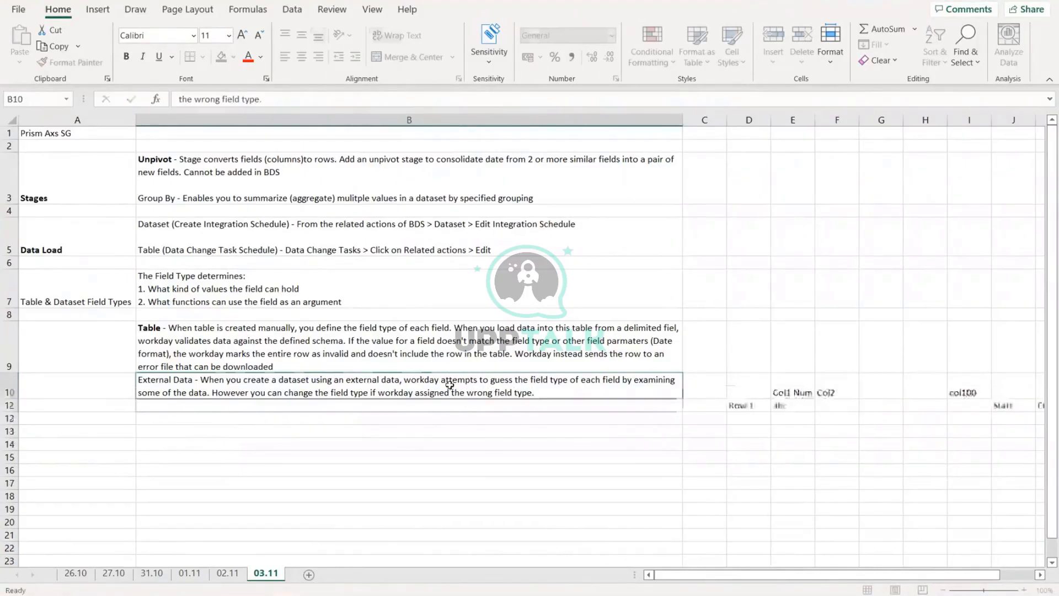
Make the words "External Data" at the start of the B10 note bold
{"action": "double_click", "coordinate": [191, 381]}
{"action": "left_click_drag", "start_coordinate": [195, 381], "coordinate": [138, 377]}
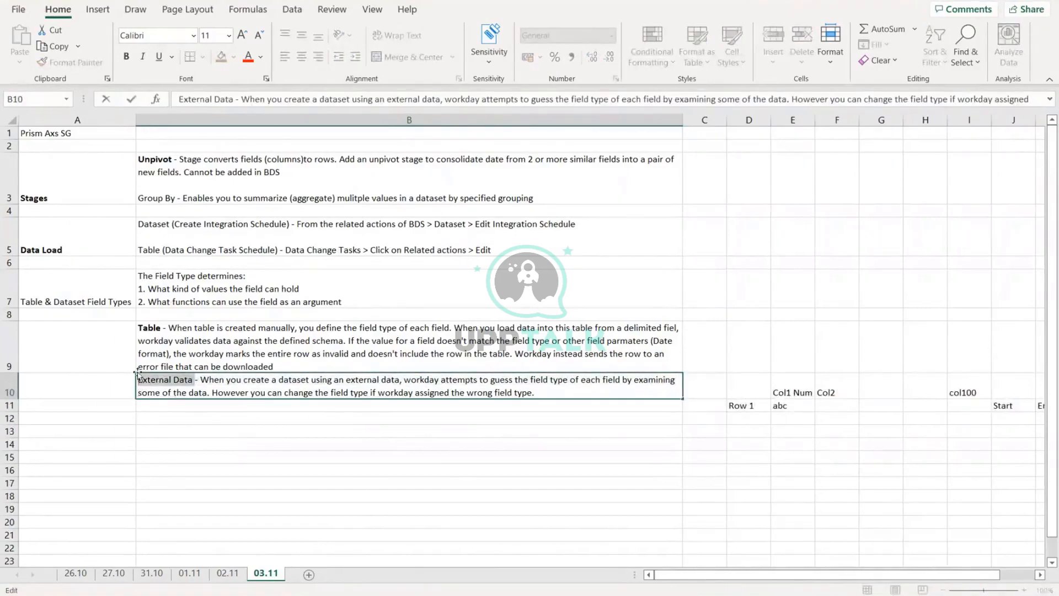
{"action": "left_click", "coordinate": [126, 56]}
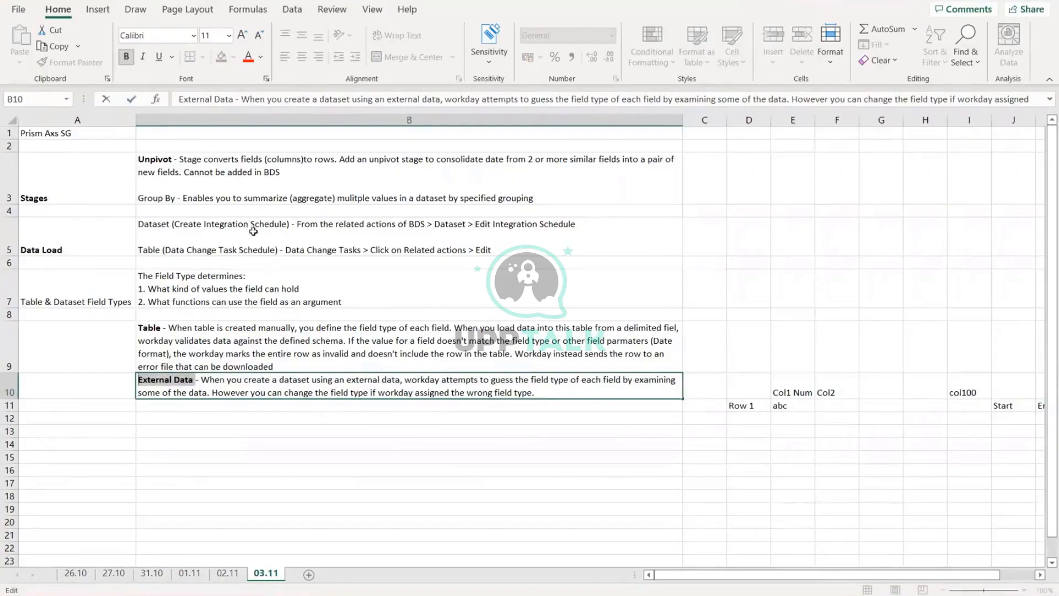
{"action": "left_click", "coordinate": [445, 445]}
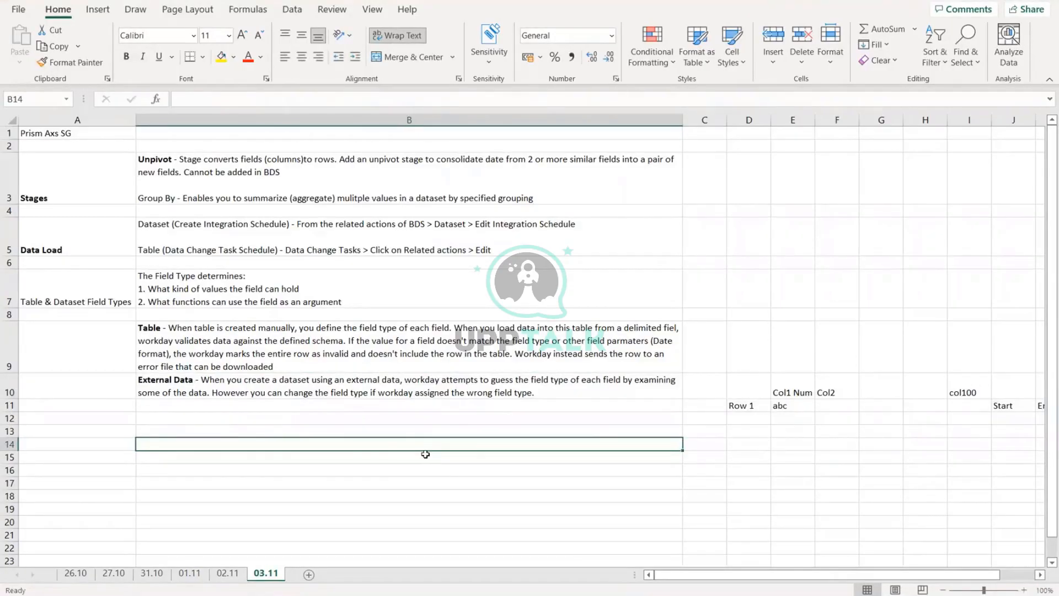
Start a note in B11 reading "Custom Report - When you create a dataset from a custom report"
{"action": "left_click", "coordinate": [235, 402]}
{"action": "type", "text": "Custo"}
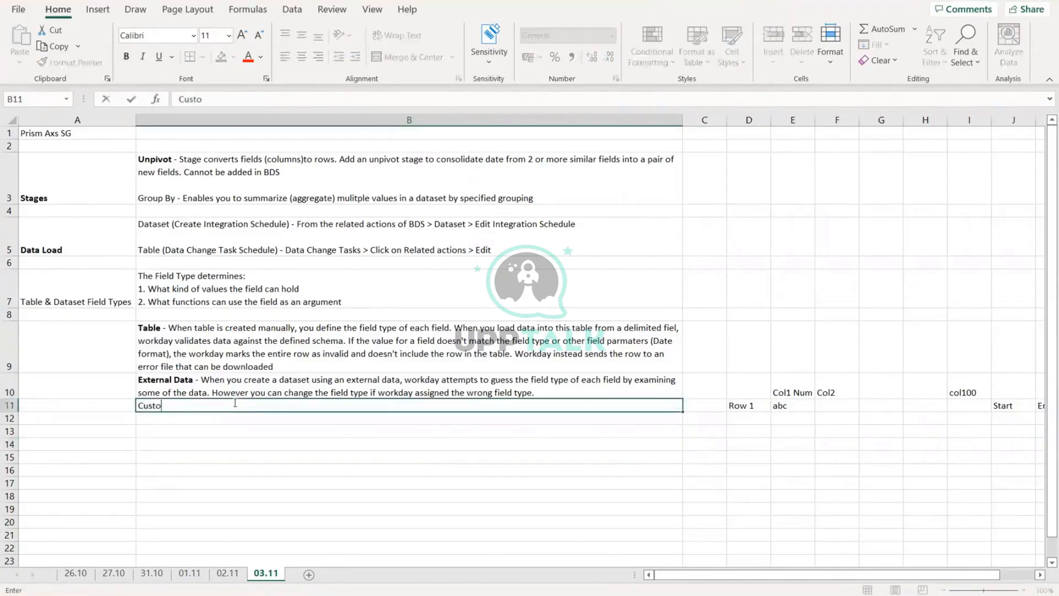
{"action": "type", "text": "m Reo"}
{"action": "key", "text": "BackSpace"}
{"action": "type", "text": "port - When"}
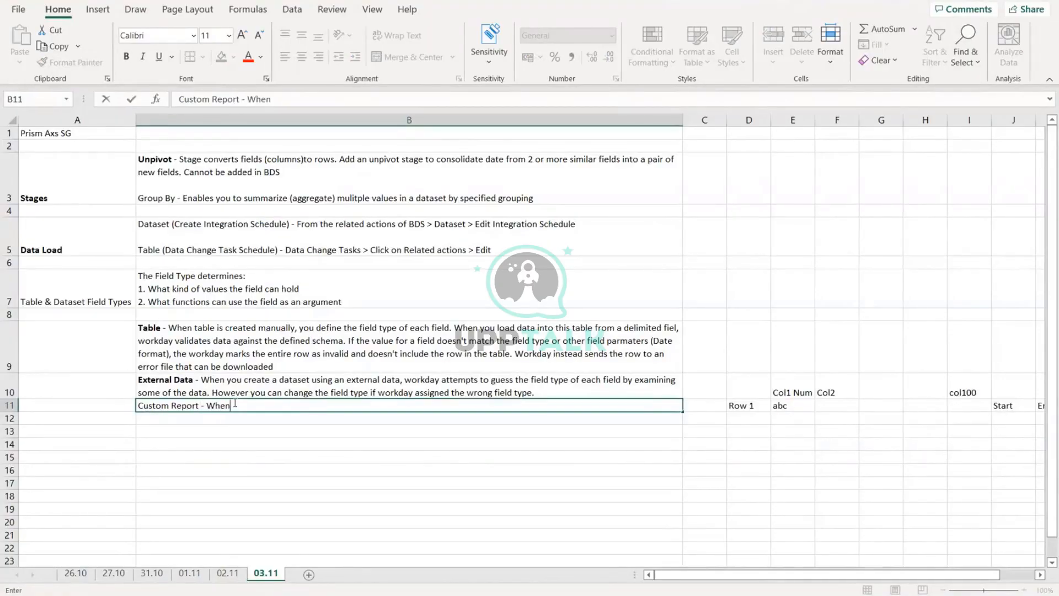
{"action": "type", "text": " you create a data"}
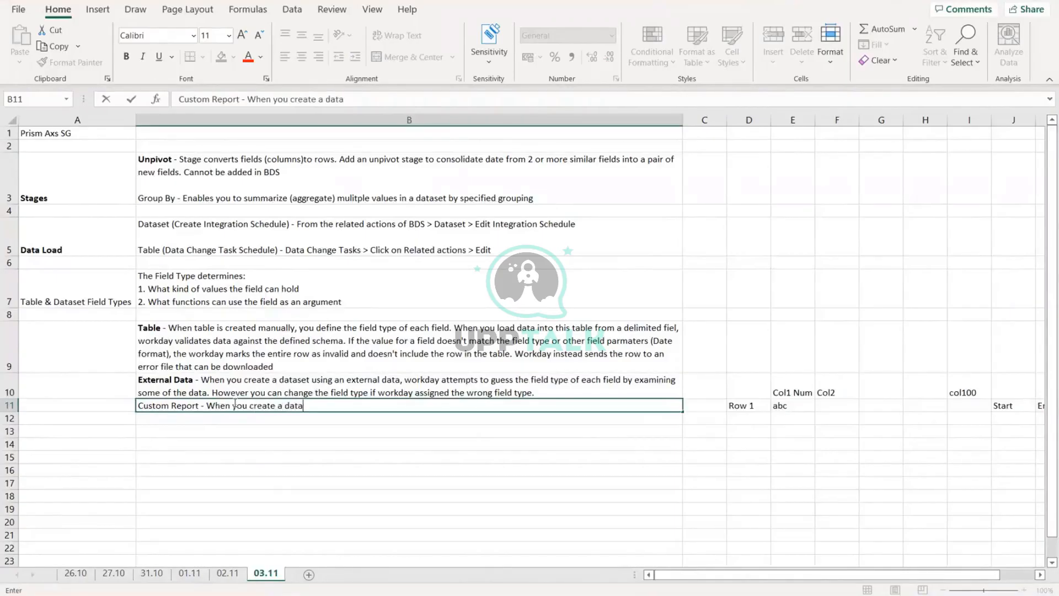
{"action": "type", "text": "set from a custom report"}
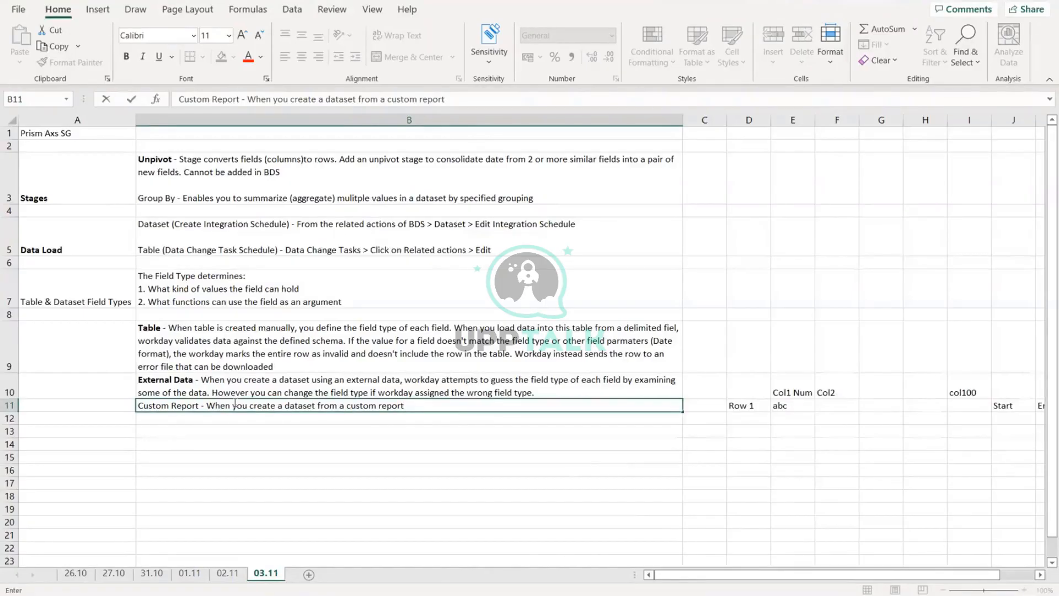
Finish the Custom Report note in B11 with ", workday maps the workday field types to Prism field types"
{"action": "type", "text": ", workday ma"}
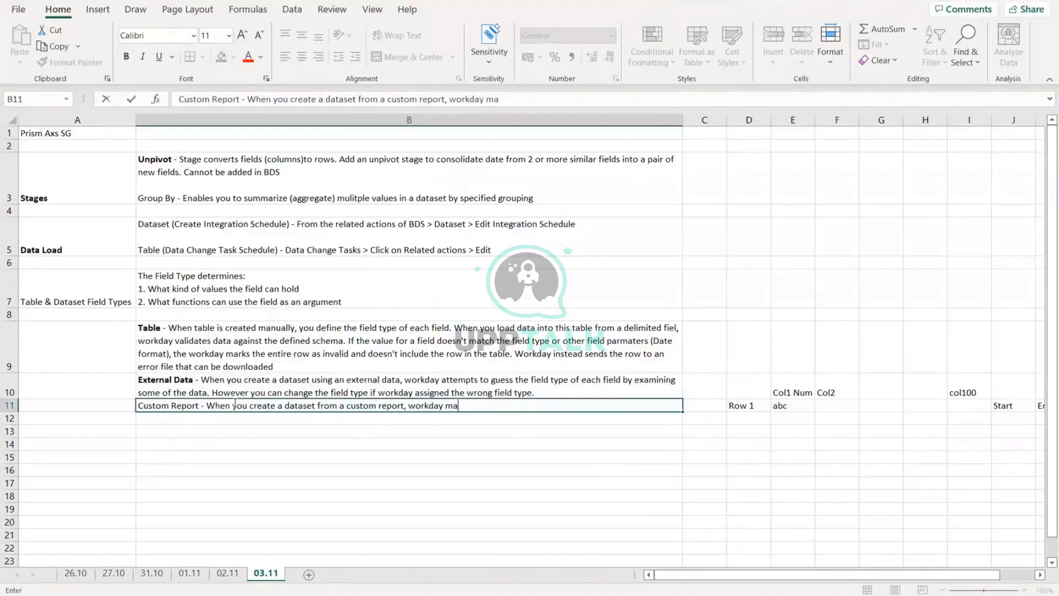
{"action": "type", "text": "ps the workday field"}
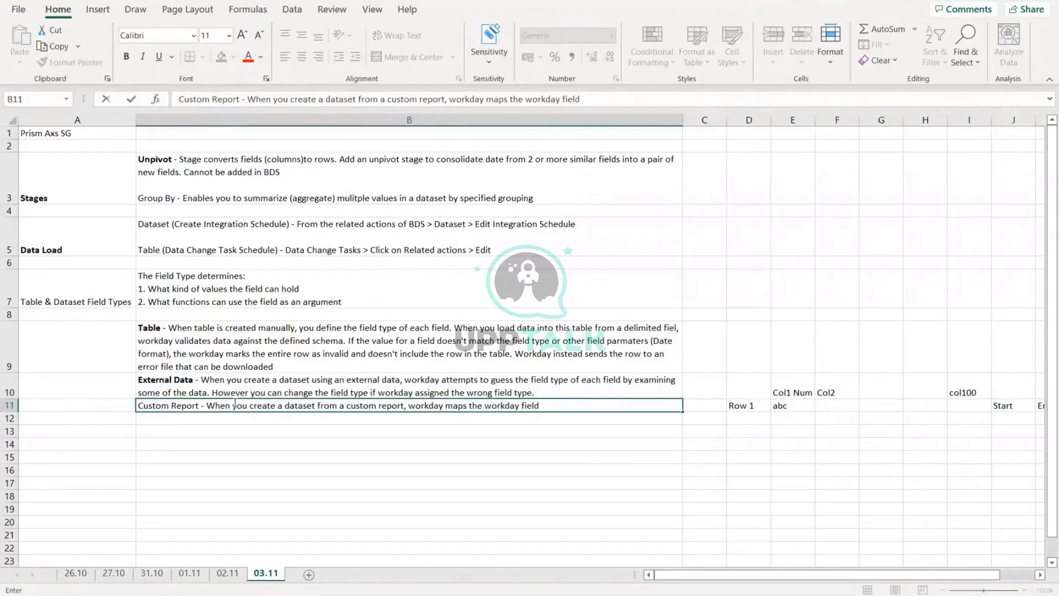
{"action": "type", "text": " types to Prism data"}
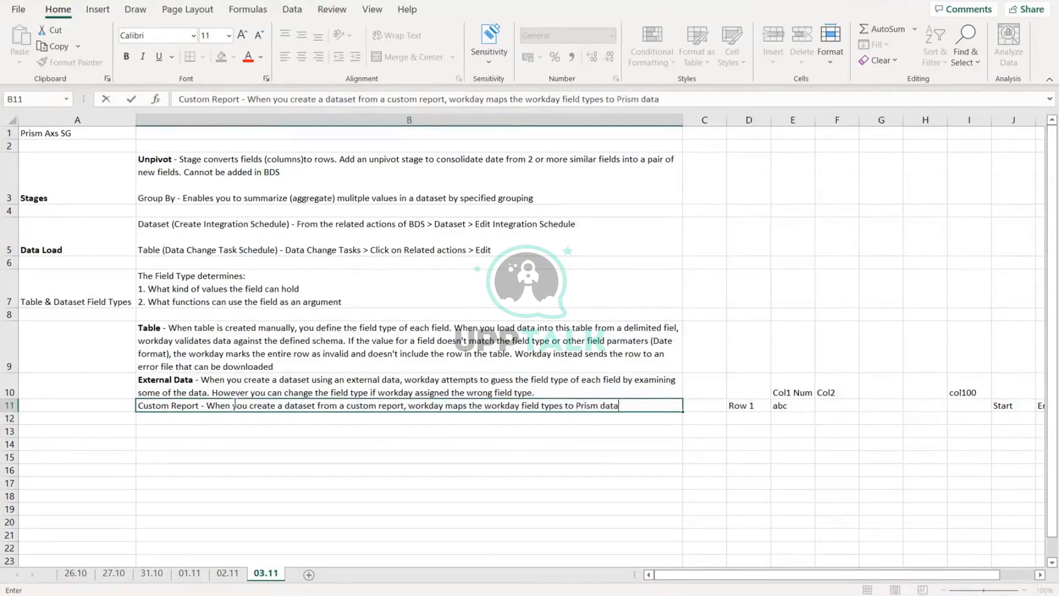
{"action": "key", "text": "BackSpace"}
{"action": "key", "text": "BackSpace"}
{"action": "key", "text": "BackSpace"}
{"action": "key", "text": "BackSpace"}
{"action": "type", "text": "field types"}
{"action": "key", "text": "Return"}
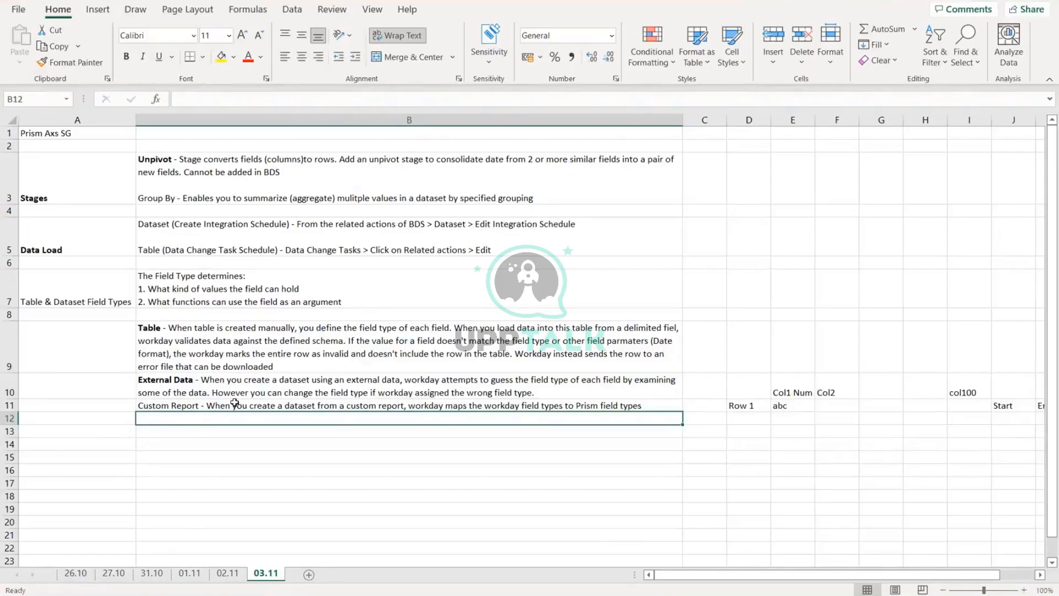
Enter the label "Table & Dataset Field Types" in A12
{"action": "key", "text": "Left"}
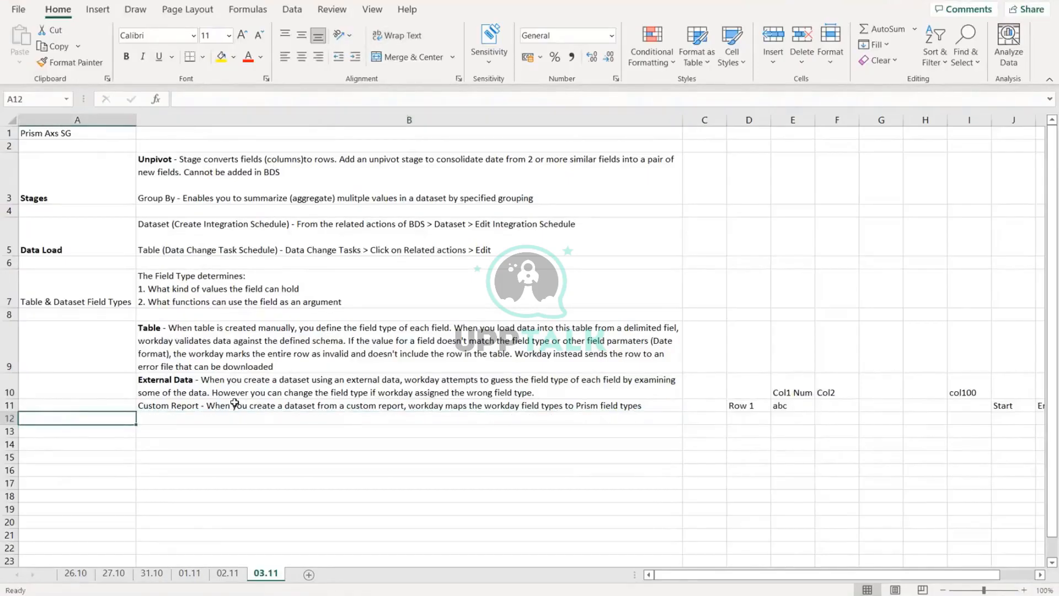
{"action": "type", "text": "Table "}
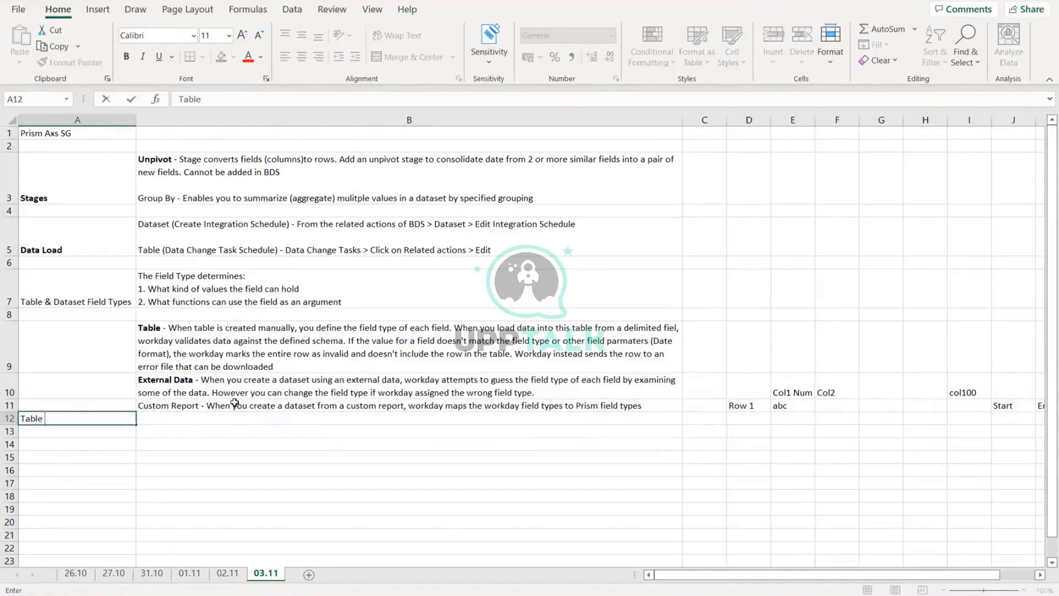
{"action": "type", "text": "& Dataset Field "}
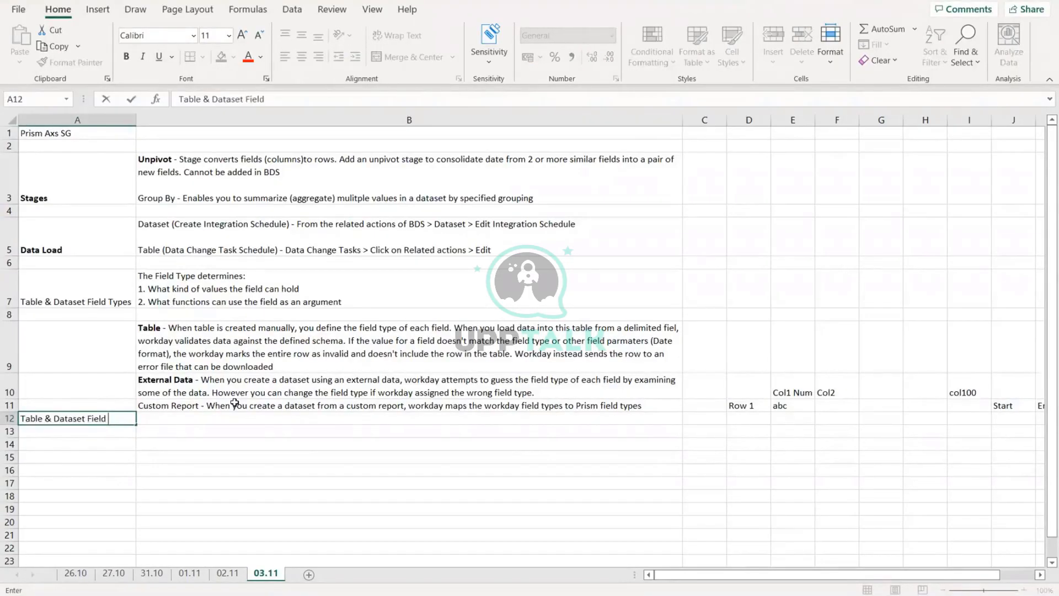
{"action": "type", "text": "Types"}
{"action": "key", "text": "Tab"}
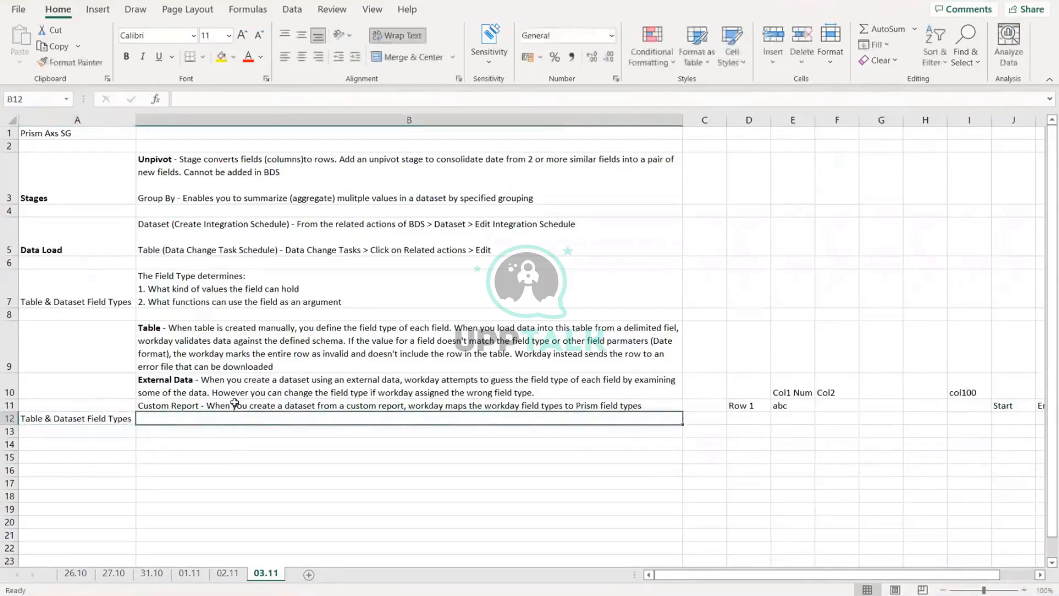
Begin a numbered list in B12 with "1. Text" and "2. Date" on separate lines within the cell
{"action": "type", "text": "Te"}
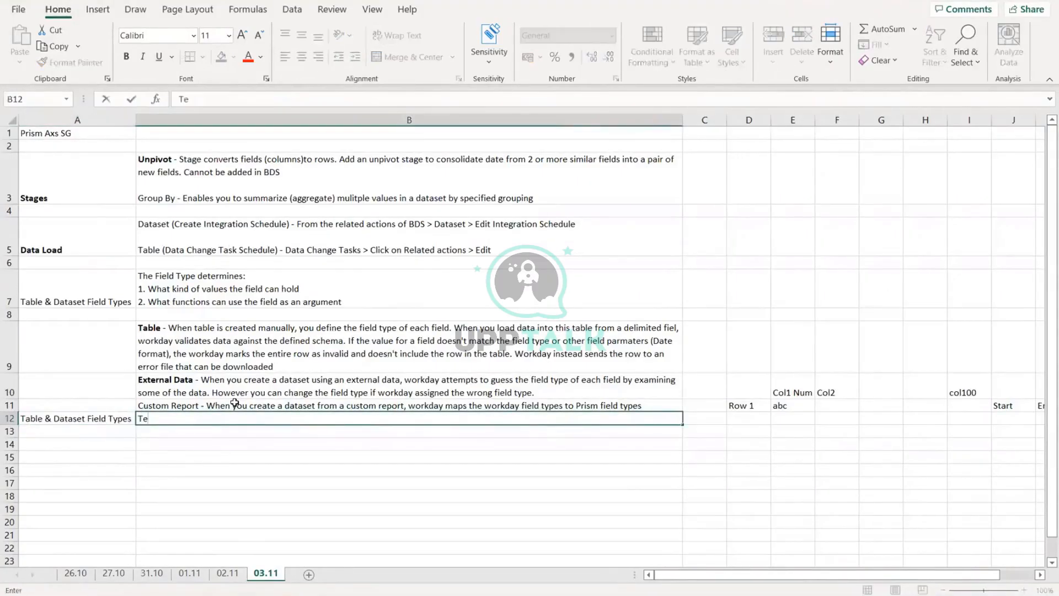
{"action": "type", "text": "xt"}
{"action": "key", "text": "BackSpace"}
{"action": "key", "text": "BackSpace"}
{"action": "key", "text": "BackSpace"}
{"action": "key", "text": "BackSpace"}
{"action": "type", "text": "1. Text"}
{"action": "key", "text": "alt+Return"}
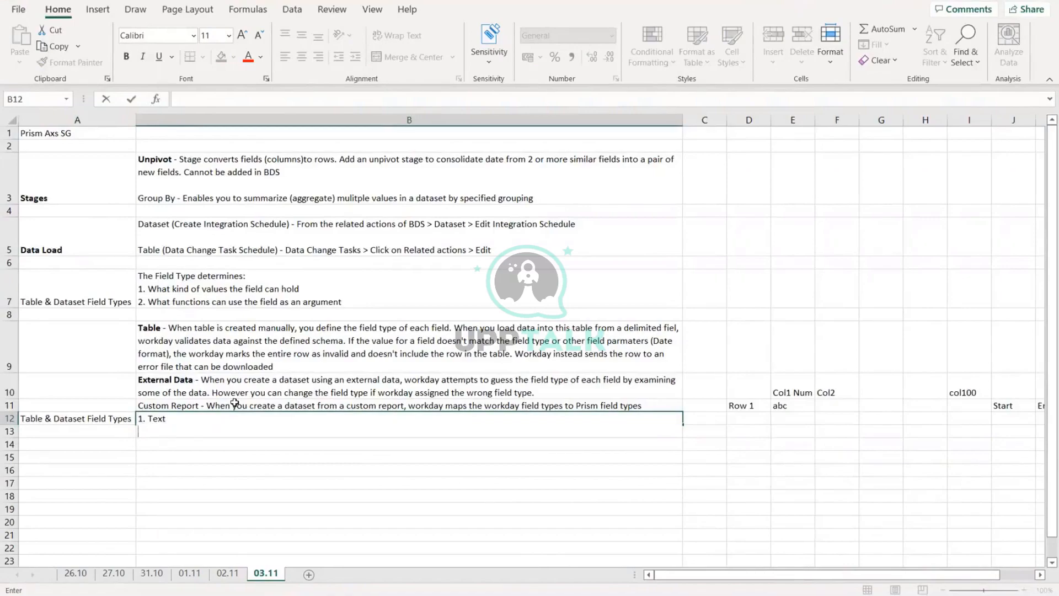
{"action": "type", "text": "2. Date"}
{"action": "key", "text": "alt+Return"}
Add "3. Instance" and "4. Multiinstance" as separate lines to the B12 field type list
{"action": "type", "text": "3."}
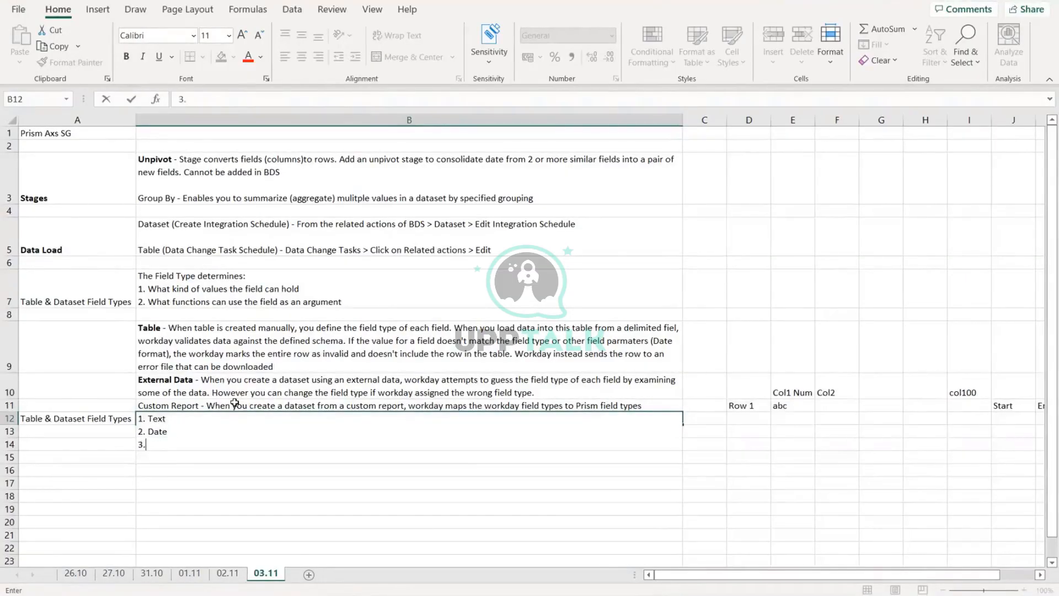
{"action": "type", "text": " Instance"}
{"action": "key", "text": "alt"}
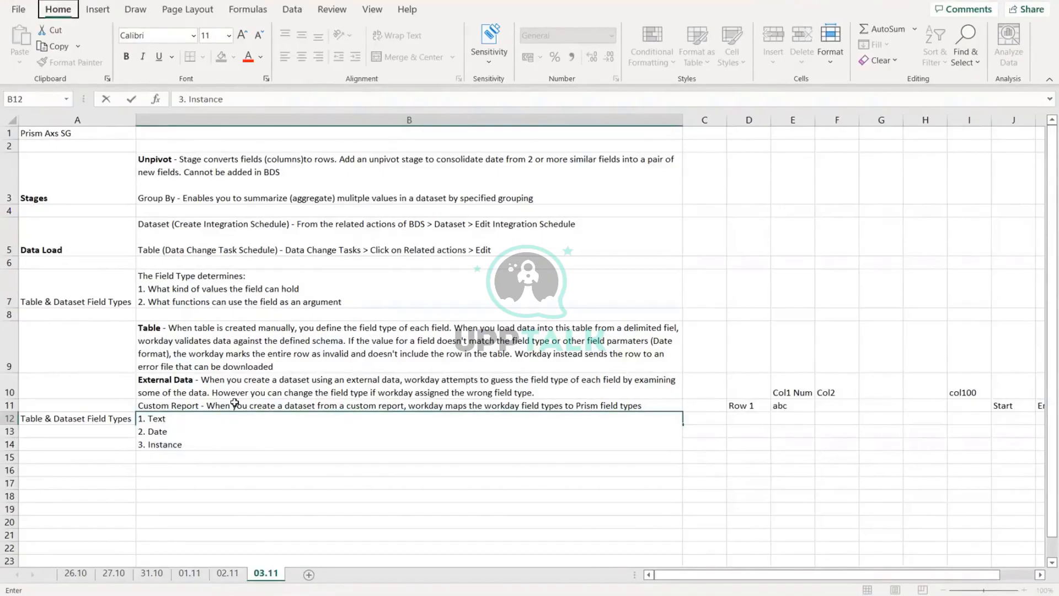
{"action": "double_click", "coordinate": [200, 444]}
{"action": "left_click", "coordinate": [200, 443]}
{"action": "key", "text": "alt+Return"}
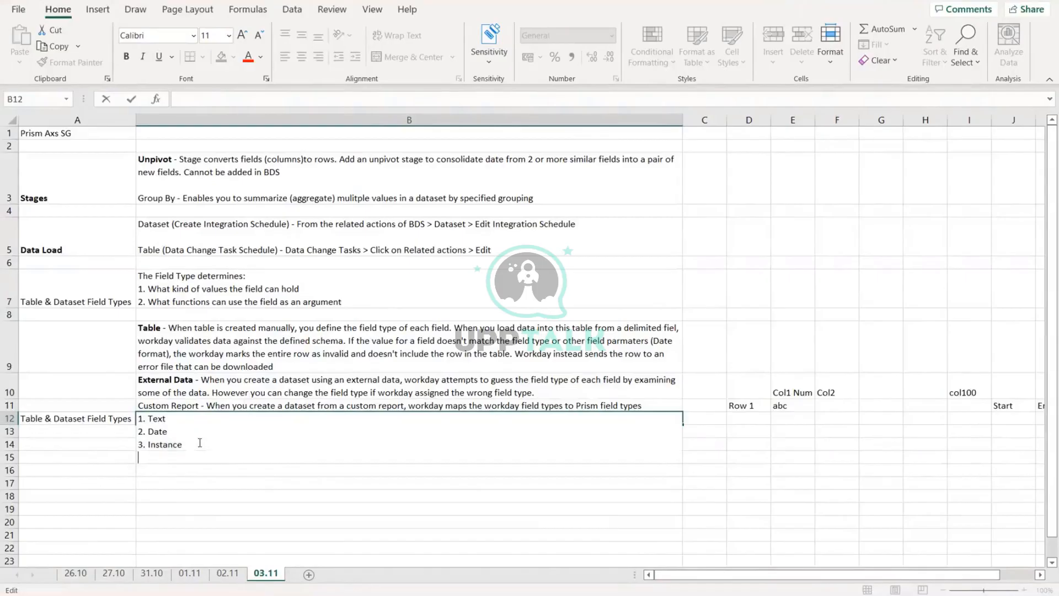
{"action": "type", "text": "4. Multiinstance"}
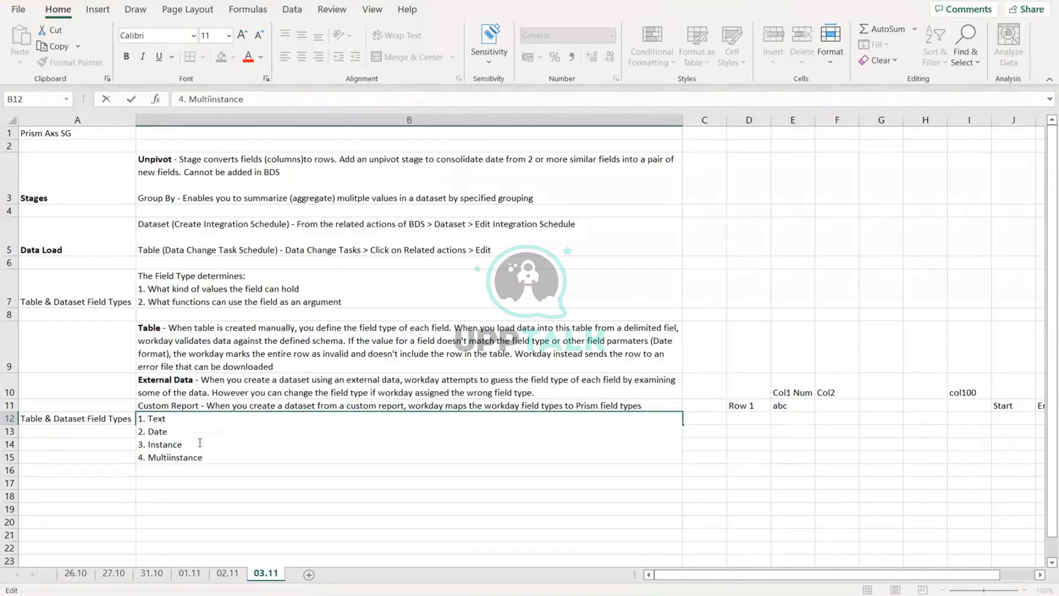
{"action": "key", "text": "alt+Return"}
Check the Active_Status column's field type in Workday and add "5. Boolean" to the B12 list in Excel
{"action": "type", "text": "5."}
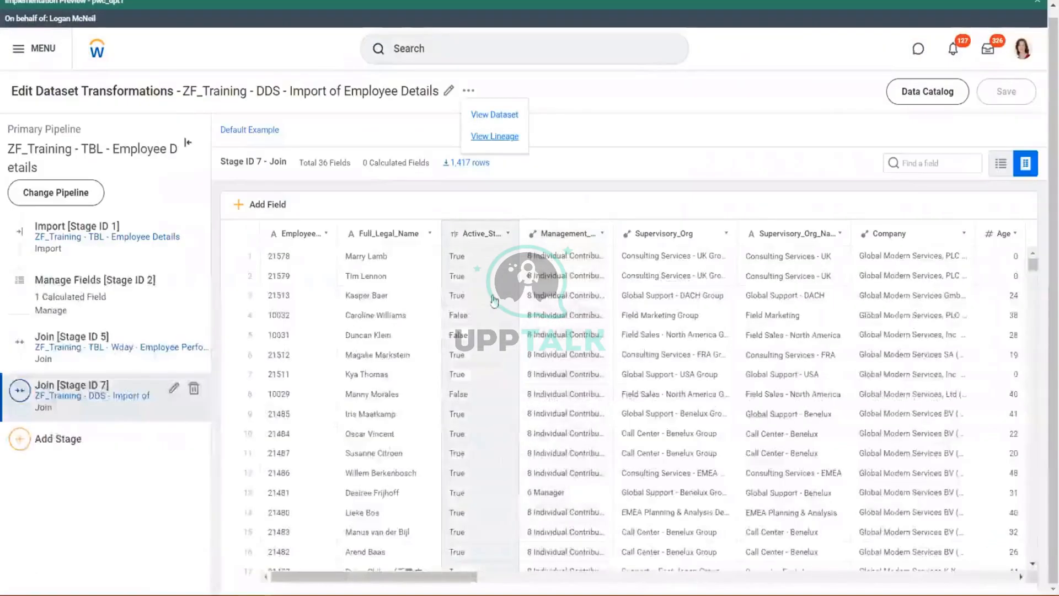
{"action": "left_click", "coordinate": [488, 298]}
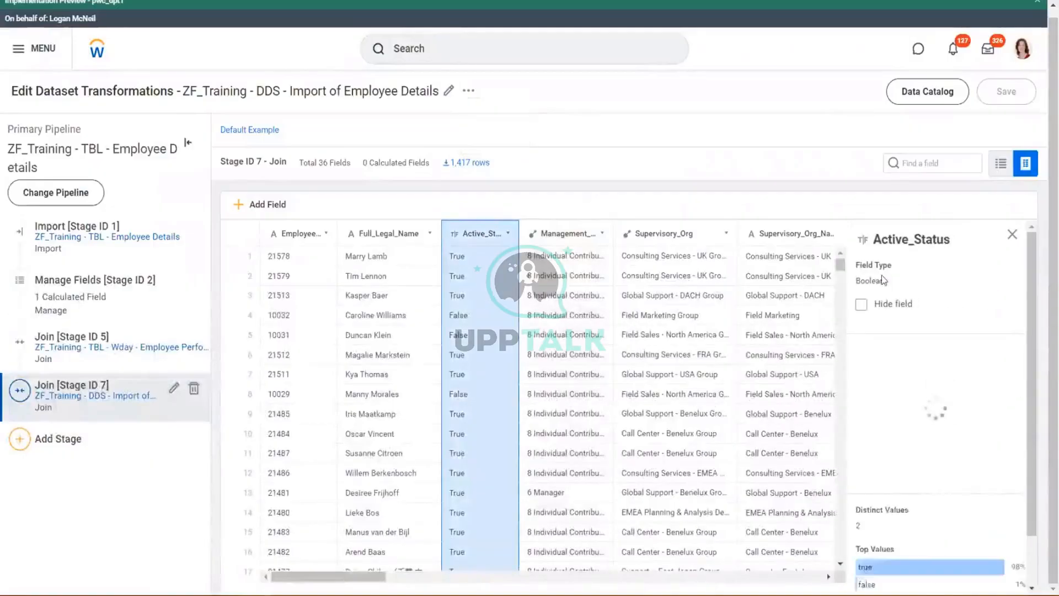
{"action": "left_click_drag", "start_coordinate": [859, 282], "coordinate": [886, 286]}
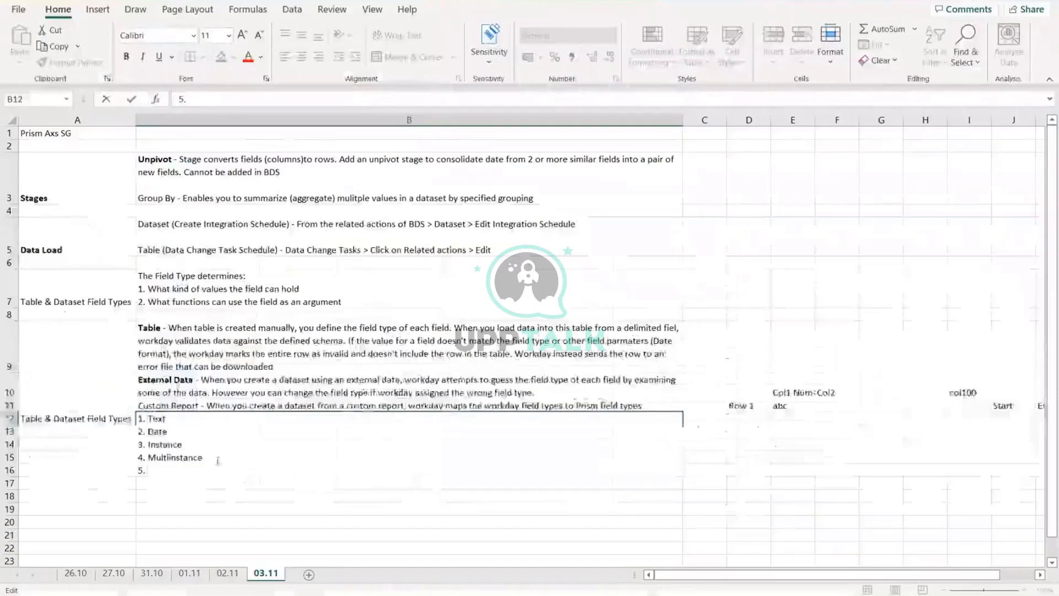
{"action": "type", "text": "Bo"}
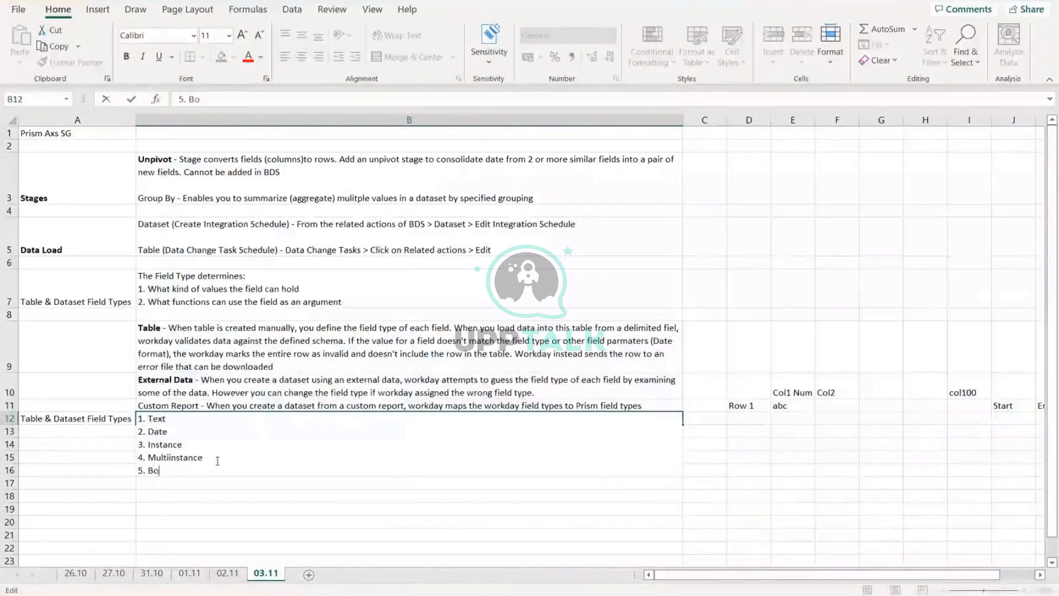
{"action": "type", "text": "olean"}
{"action": "key", "text": "alt+Return"}
Complete the B12 list with "6. Currency" and "7. Numeric, Long, Integer, Double" on separate lines
{"action": "type", "text": "6. "}
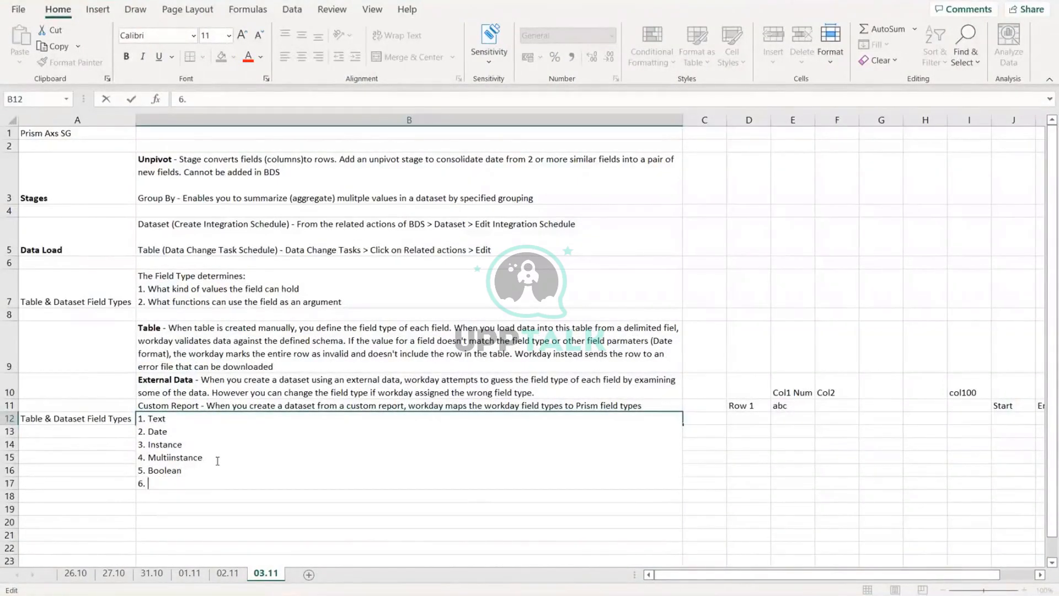
{"action": "type", "text": "Currency"}
{"action": "key", "text": "alt+Return"}
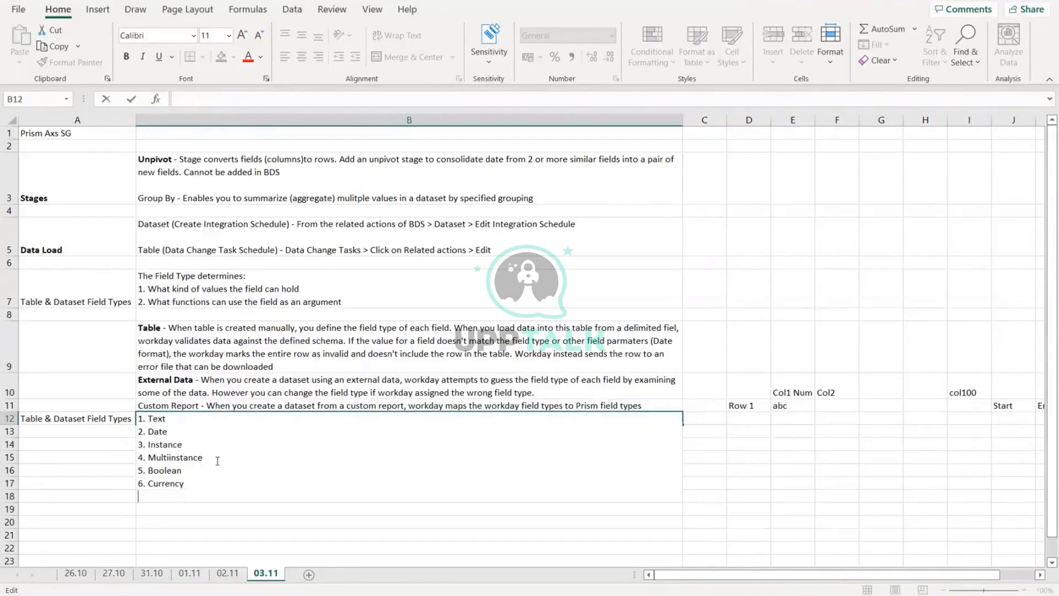
{"action": "type", "text": "7."}
{"action": "type", "text": "Numeric, Logn"}
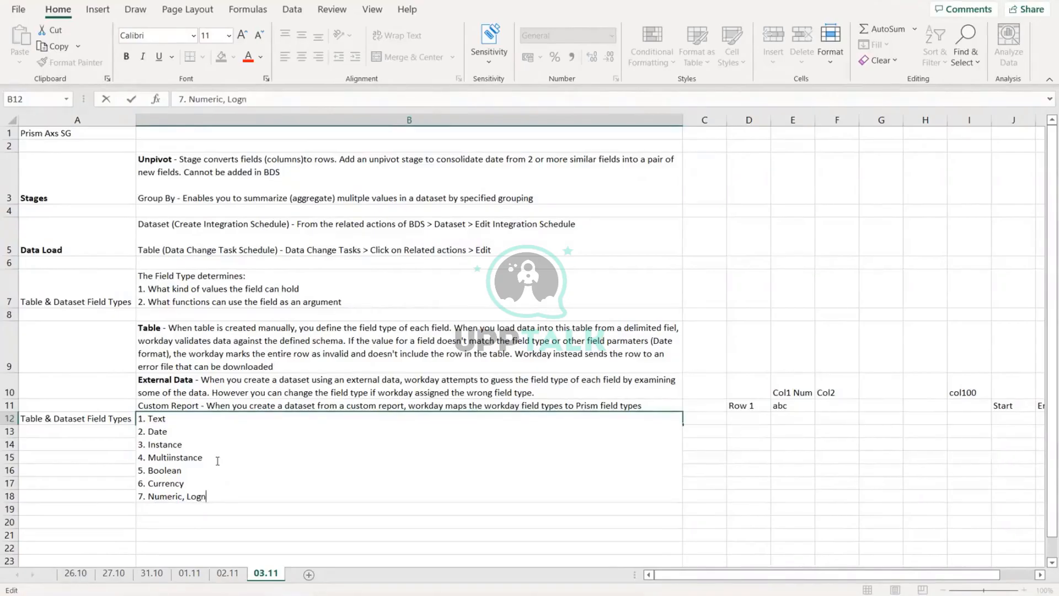
{"action": "key", "text": "BackSpace"}
{"action": "key", "text": "BackSpace"}
{"action": "type", "text": "ng, Integer, Dou"}
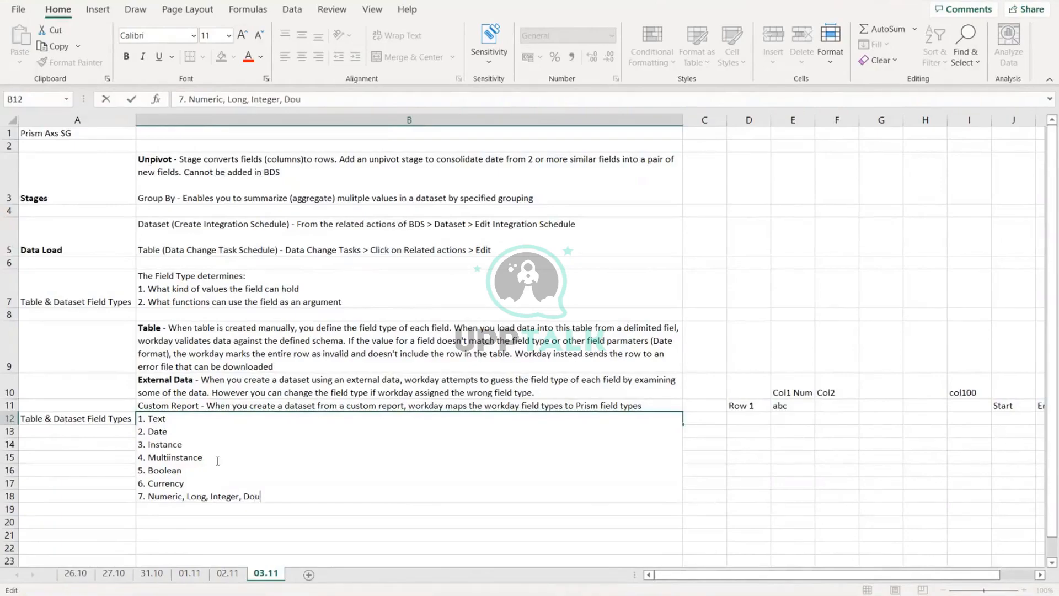
{"action": "type", "text": "ble"}
{"action": "key", "text": "Return"}
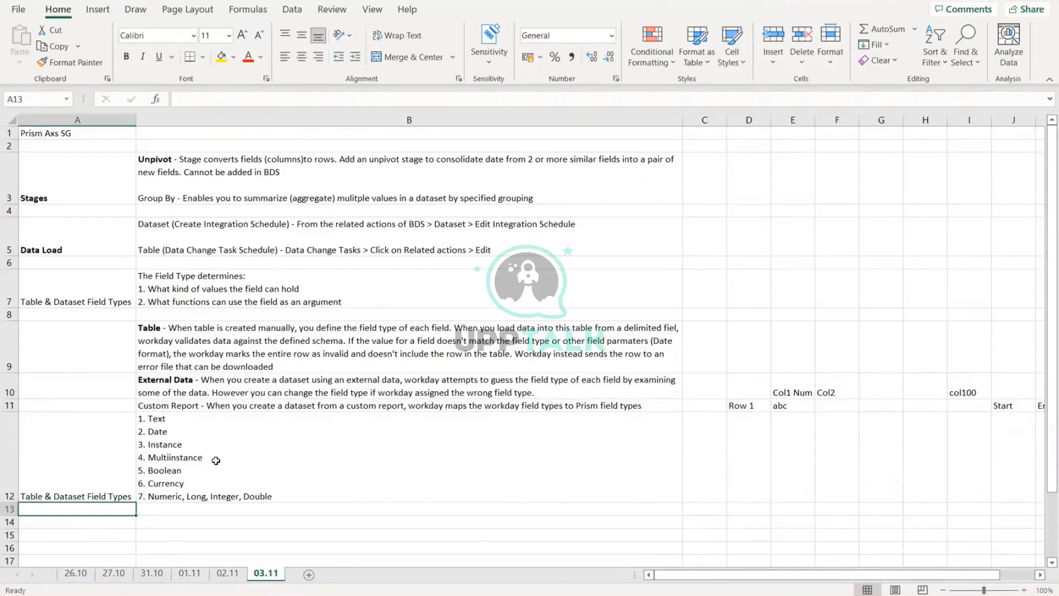
Enter the label "Mapping Report to Prism Field Types" in A14 and widen column A to fit it
{"action": "left_click", "coordinate": [65, 522]}
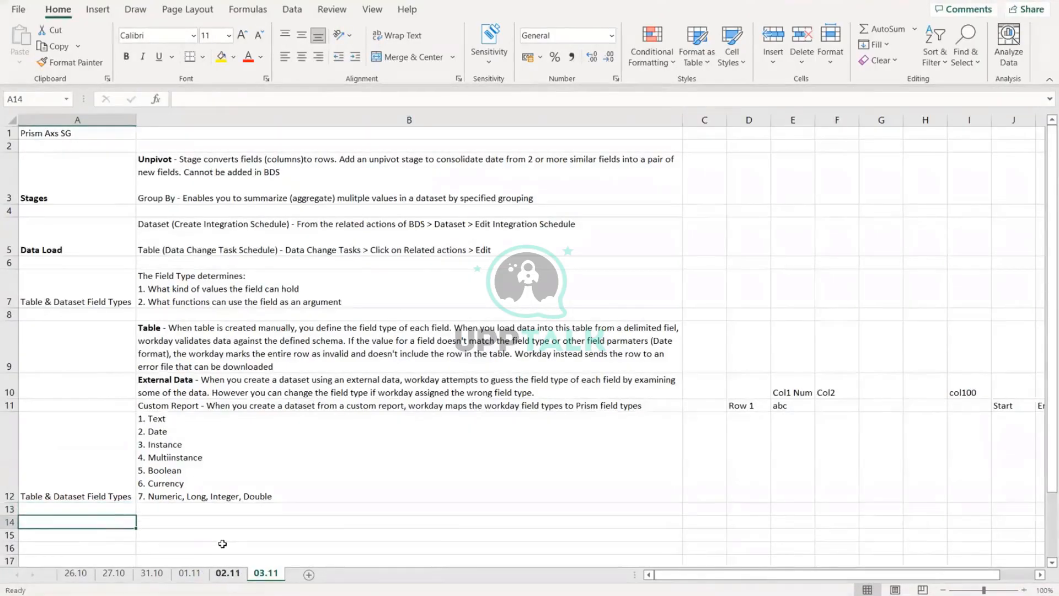
{"action": "type", "text": "Mappi"}
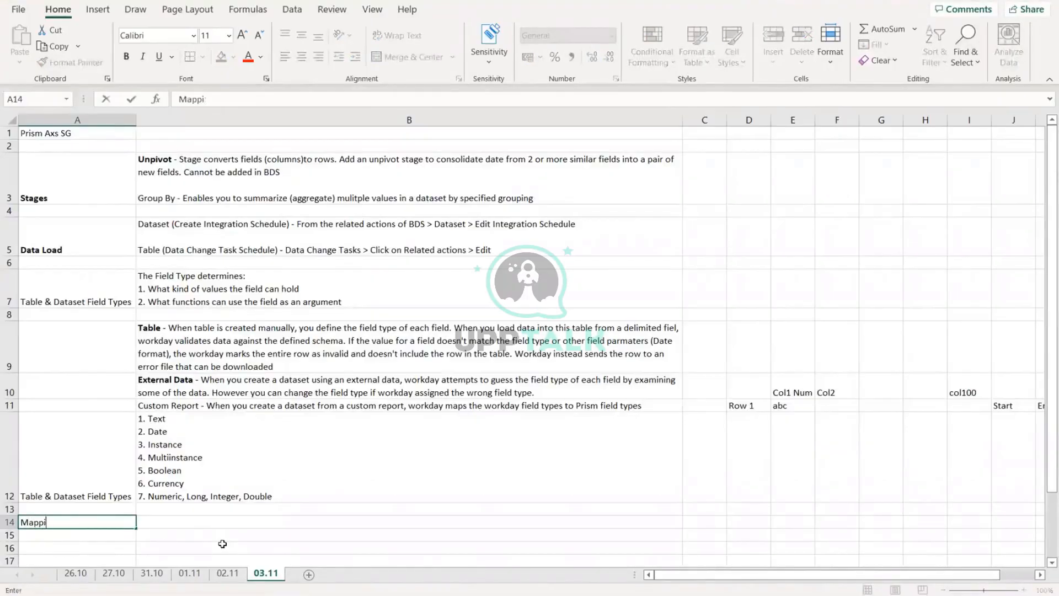
{"action": "type", "text": "ng Report to Pris"}
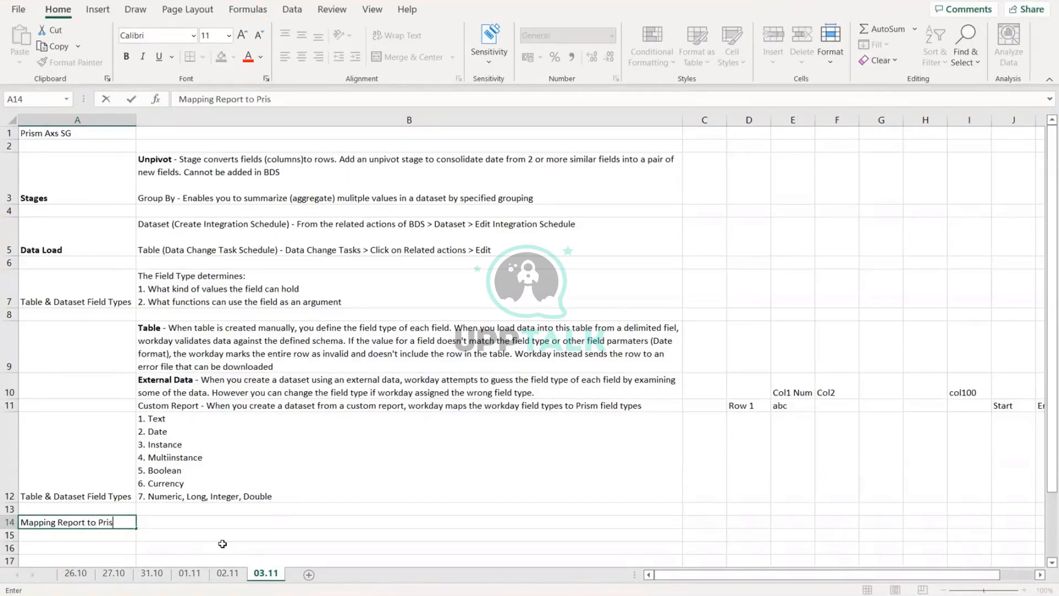
{"action": "type", "text": "m Field Types"}
{"action": "key", "text": "Return"}
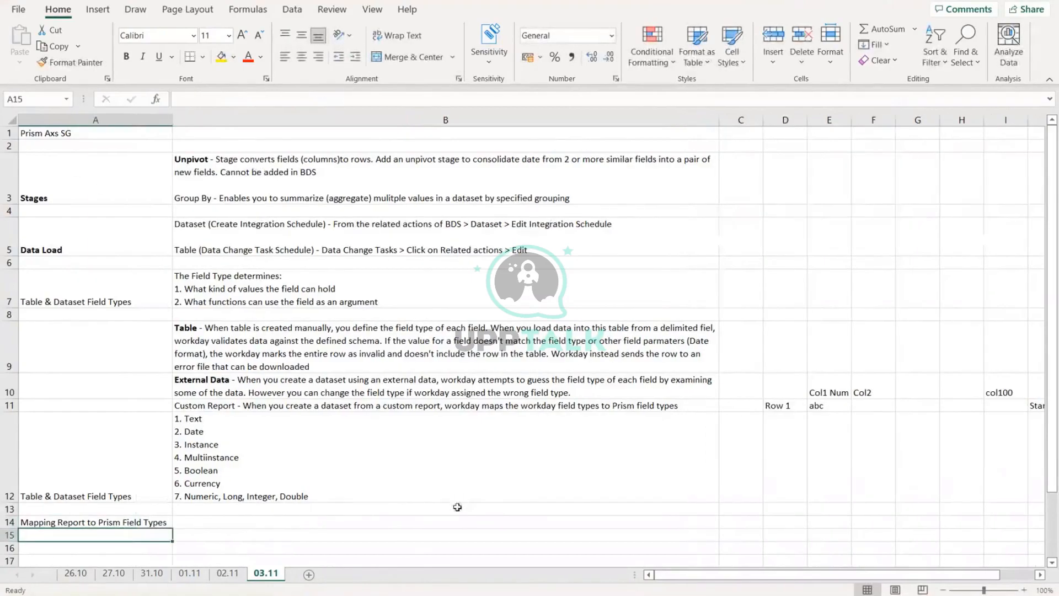
Start the mapping list in B14 with "1. Text - Text" and "2. Rich Text - Not Supported" on separate lines
{"action": "scroll", "coordinate": [461, 499], "scroll_direction": "down", "scroll_amount": 1}
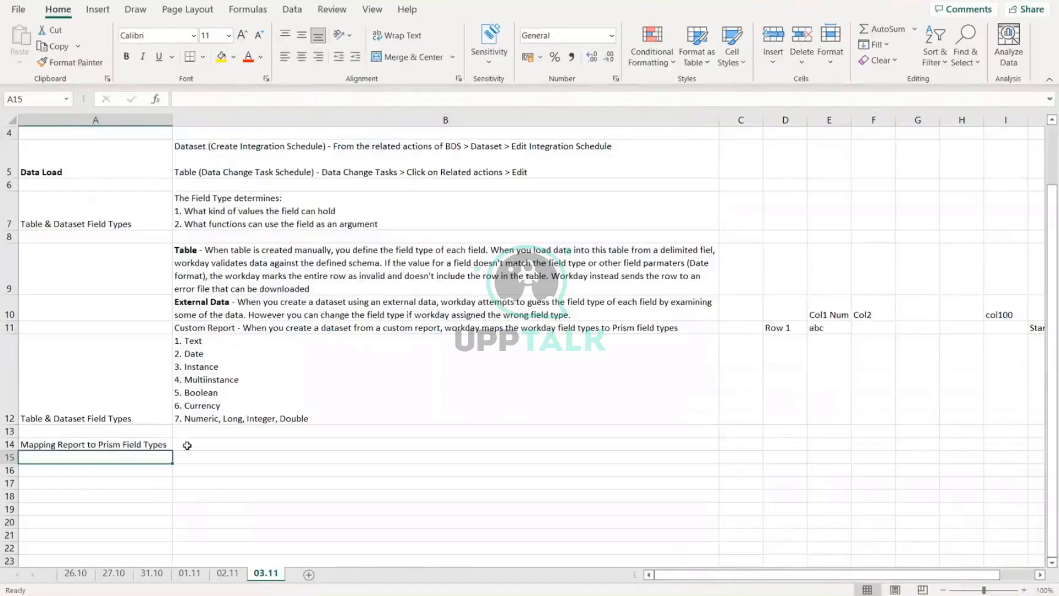
{"action": "left_click", "coordinate": [185, 447]}
{"action": "type", "text": "1. T"}
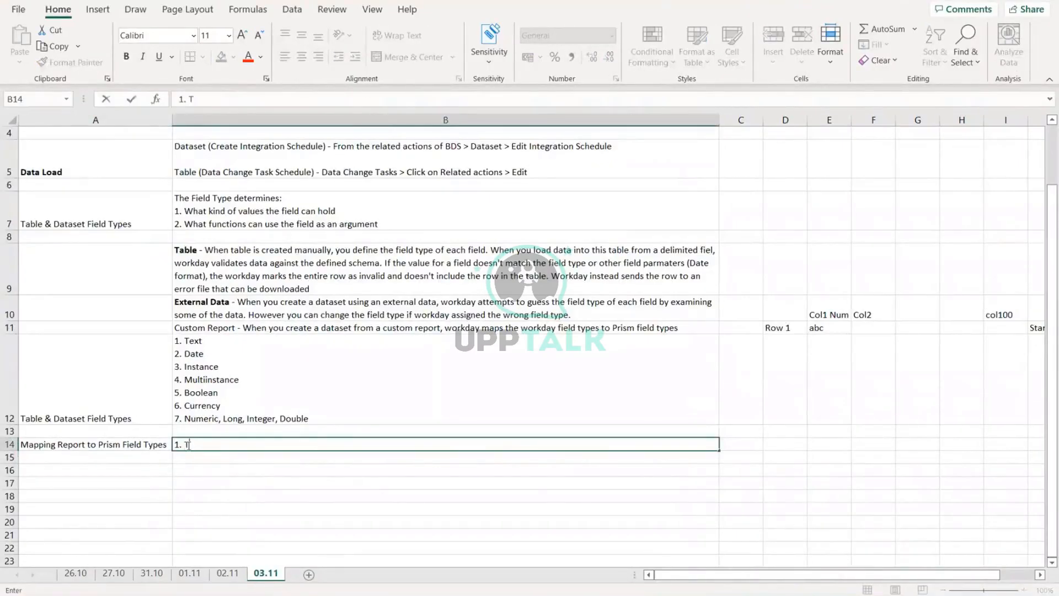
{"action": "type", "text": "ext -"}
{"action": "type", "text": "Text"}
{"action": "key", "text": "alt+Return"}
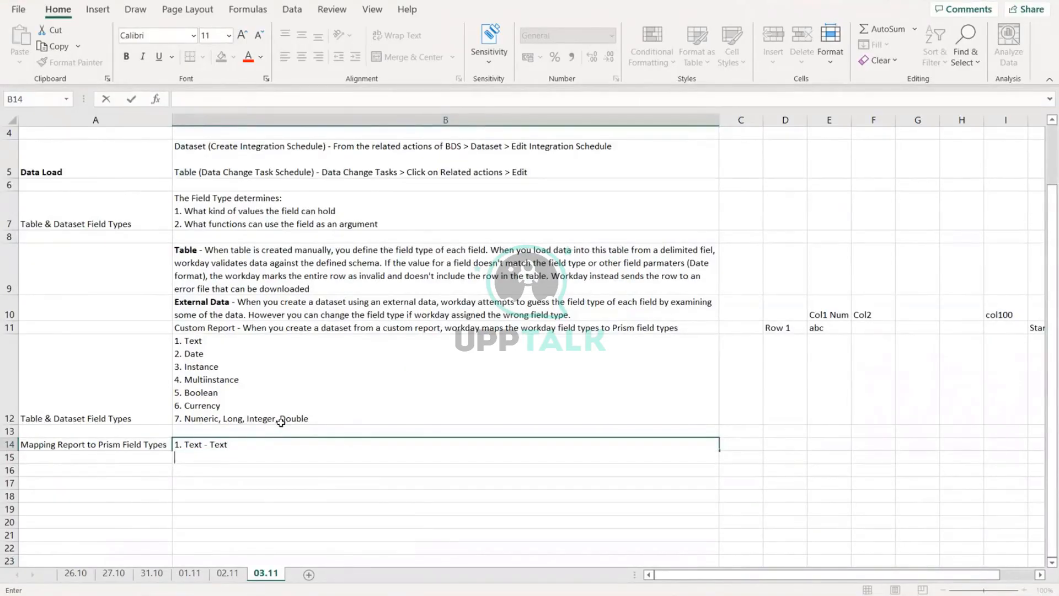
{"action": "type", "text": "2. Rich Text -"}
{"action": "type", "text": "No"}
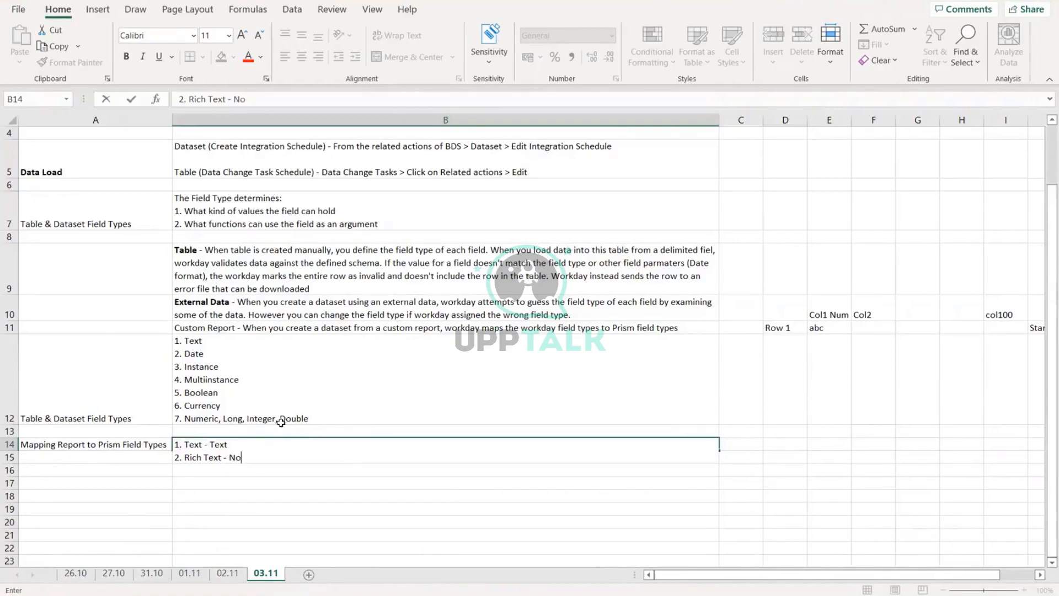
{"action": "type", "text": "t Supported"}
{"action": "key", "text": "Return"}
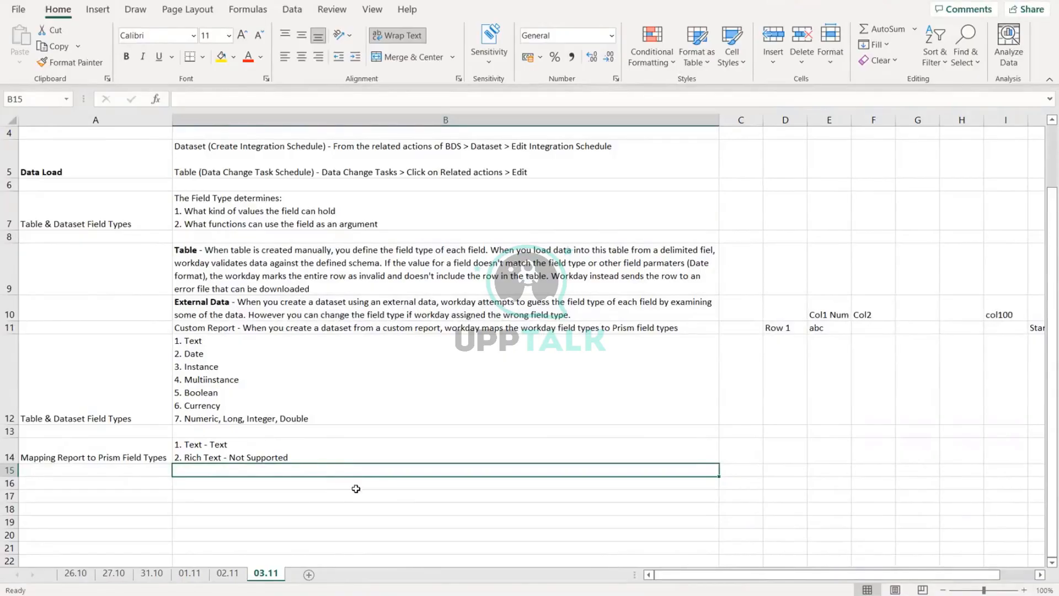
Add "3. Date - Date" as a new line in the B14 mapping list
{"action": "left_click", "coordinate": [333, 456]}
{"action": "double_click", "coordinate": [335, 457]}
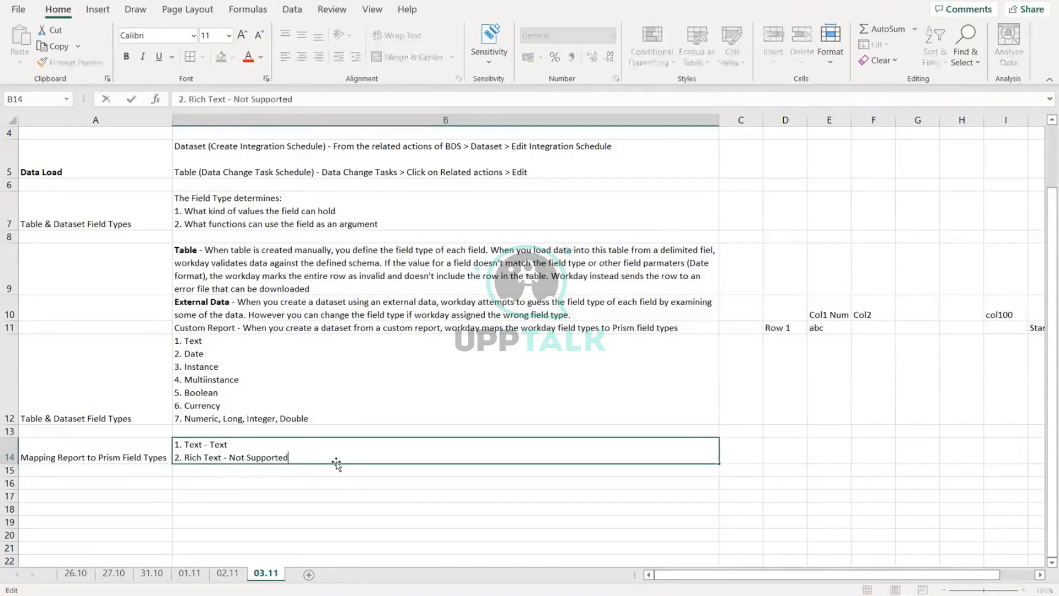
{"action": "key", "text": "alt+Return"}
{"action": "type", "text": "3. "}
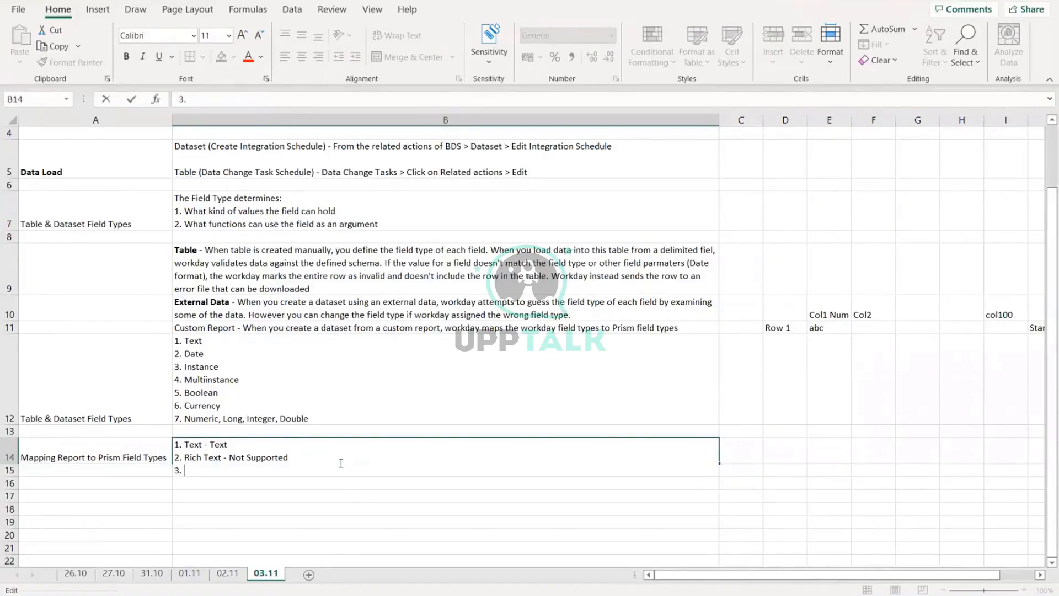
{"action": "type", "text": "Date - Date"}
{"action": "key", "text": "alt+Return"}
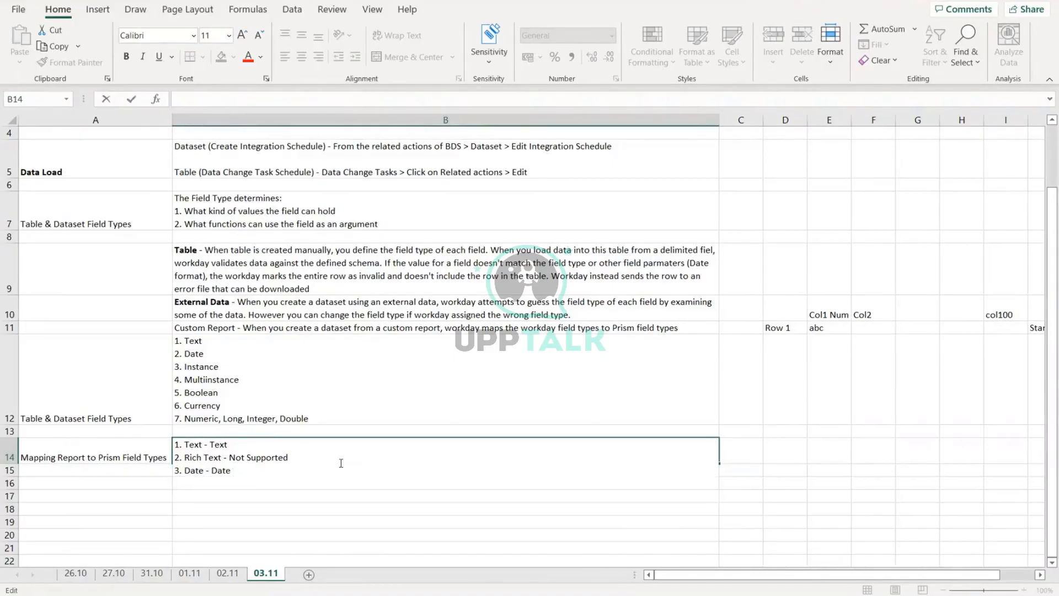
Add the line "4. DateTimezone - Not suppoted" to the B14 mapping list and commit the cell
{"action": "type", "text": "4. DateTimexo"}
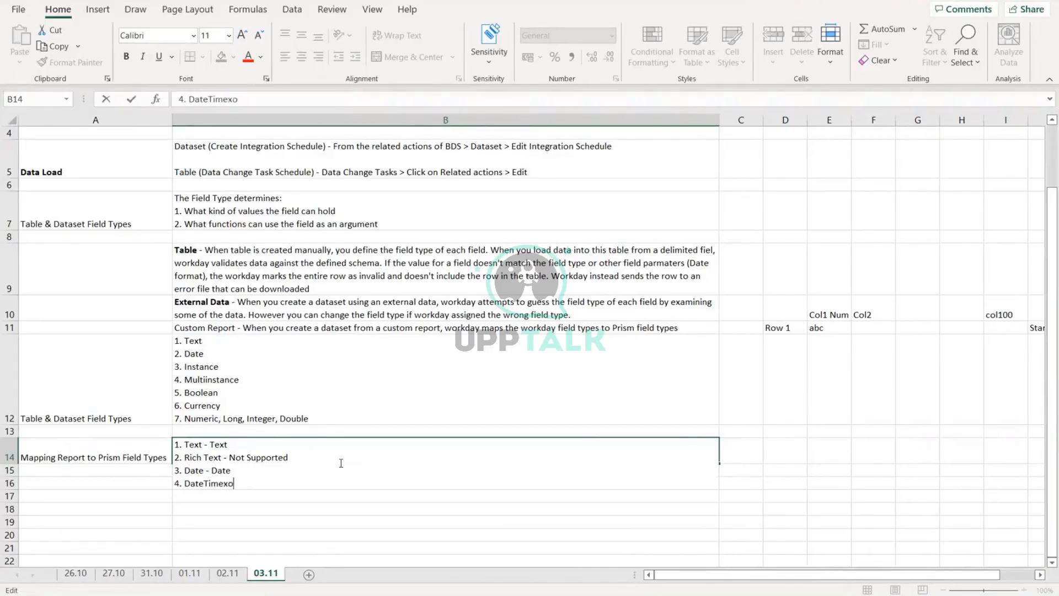
{"action": "key", "text": "BackSpace"}
{"action": "key", "text": "BackSpace"}
{"action": "type", "text": "xo"}
{"action": "key", "text": "BackSpace"}
{"action": "key", "text": "BackSpace"}
{"action": "type", "text": "zone - Not suppote"}
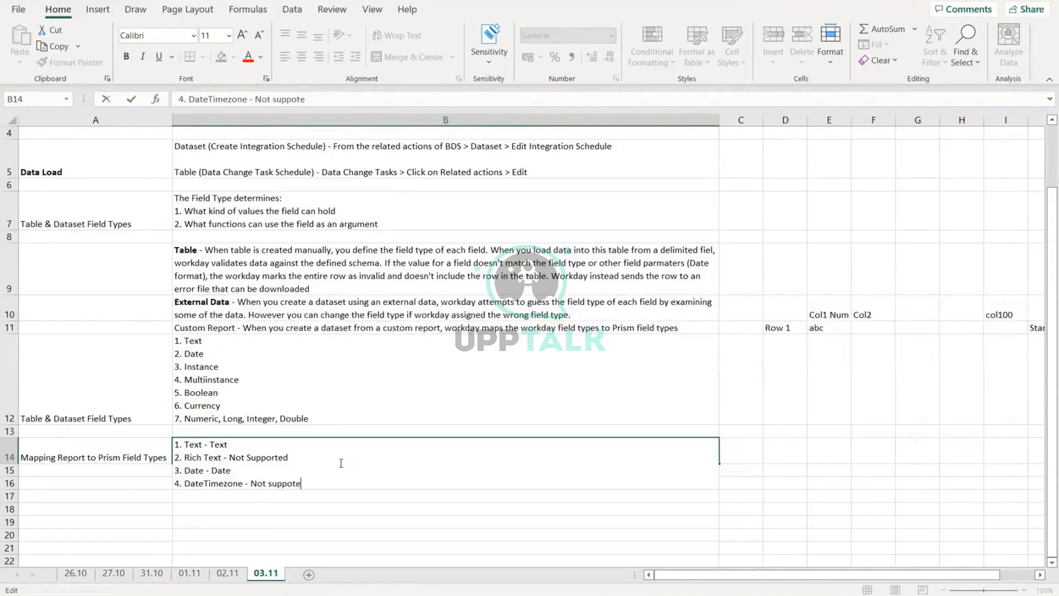
{"action": "type", "text": "d"}
{"action": "key", "text": "Return"}
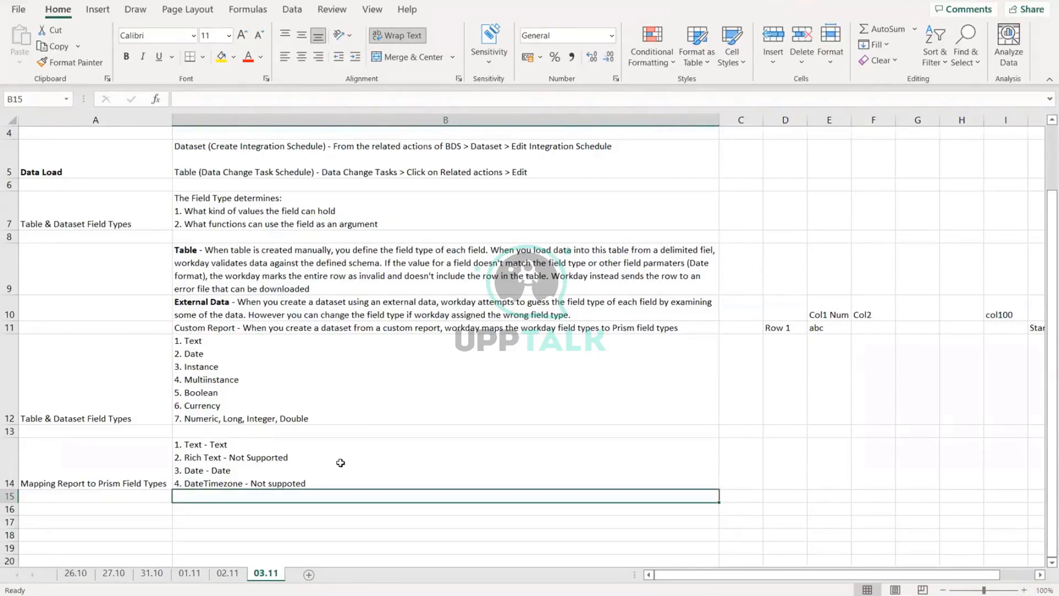
Enter "No Data" in F11, under the Col2 heading of the example row
{"action": "left_click", "coordinate": [780, 327]}
{"action": "left_click", "coordinate": [822, 326]}
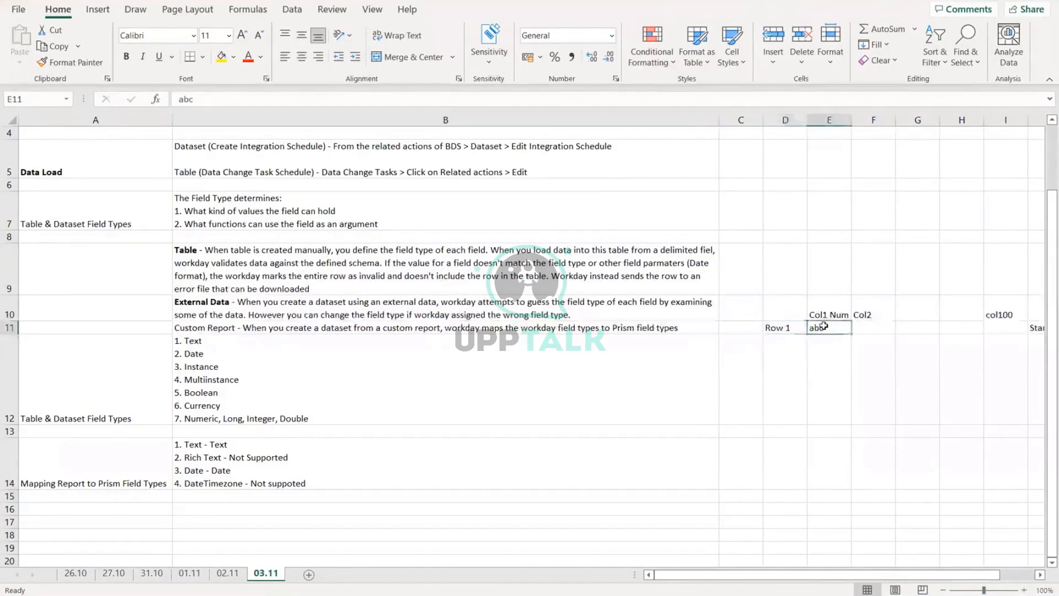
{"action": "left_click", "coordinate": [864, 326]}
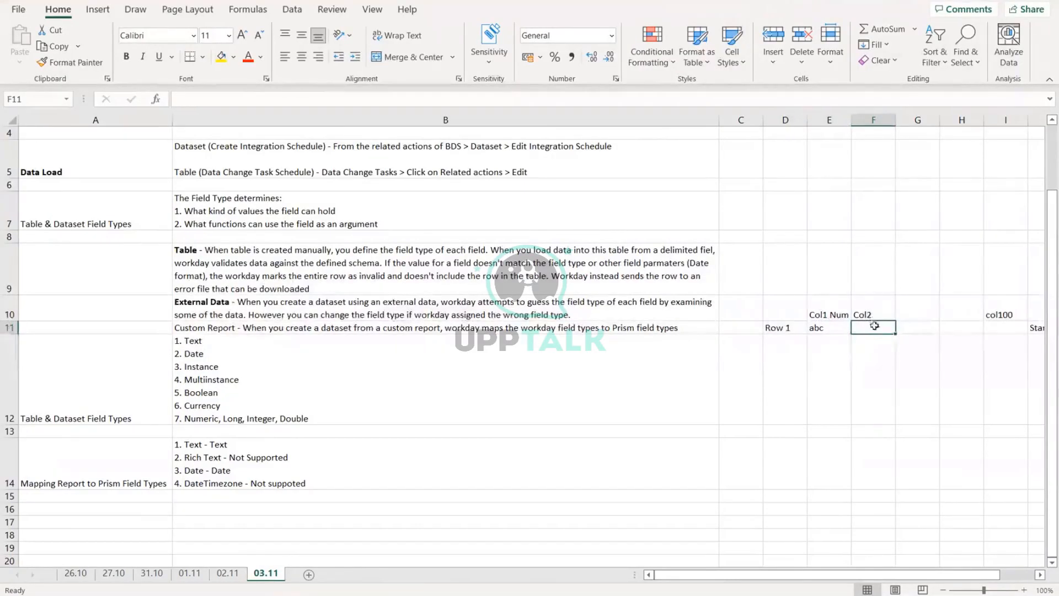
{"action": "type", "text": "NULL"}
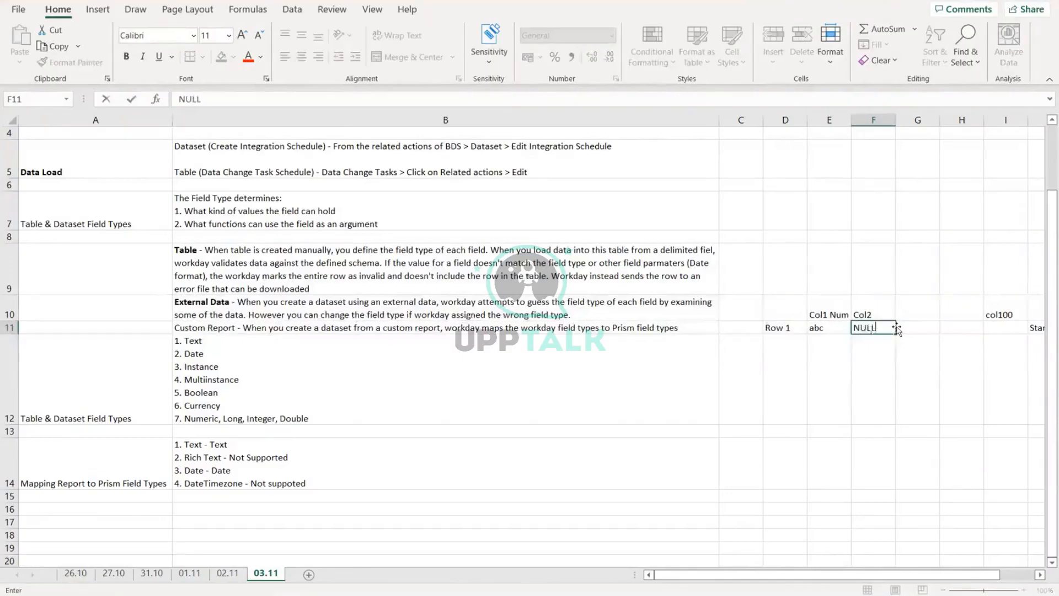
{"action": "key", "text": "BackSpace"}
{"action": "key", "text": "BackSpace"}
{"action": "key", "text": "BackSpace"}
{"action": "key", "text": "BackSpace"}
{"action": "type", "text": "No Data"}
{"action": "key", "text": "Return"}
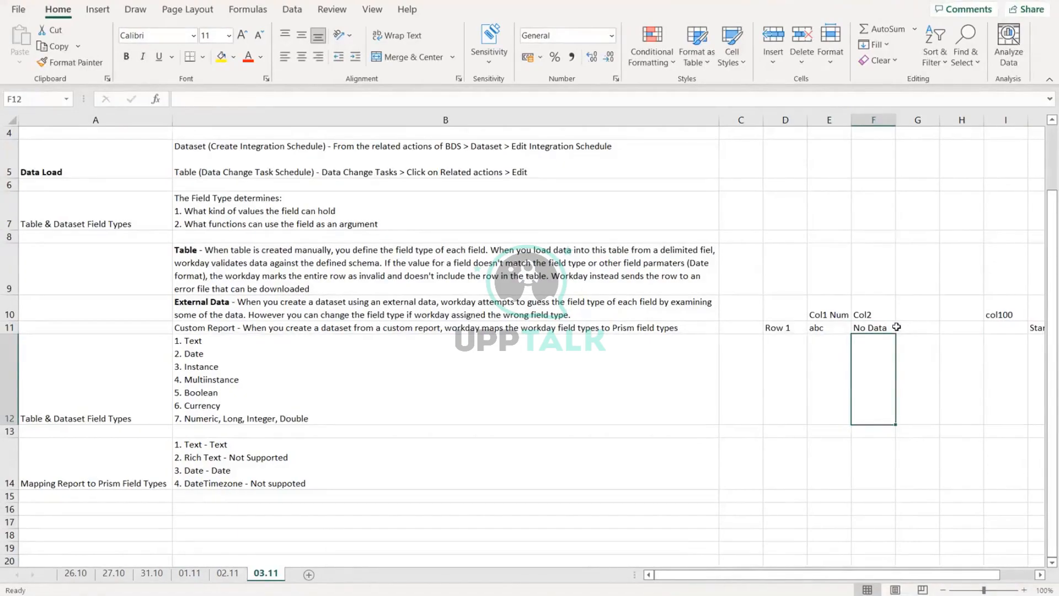
Enter "Field Type Format" in F12 and widen column F to fit it
{"action": "type", "text": "Valid"}
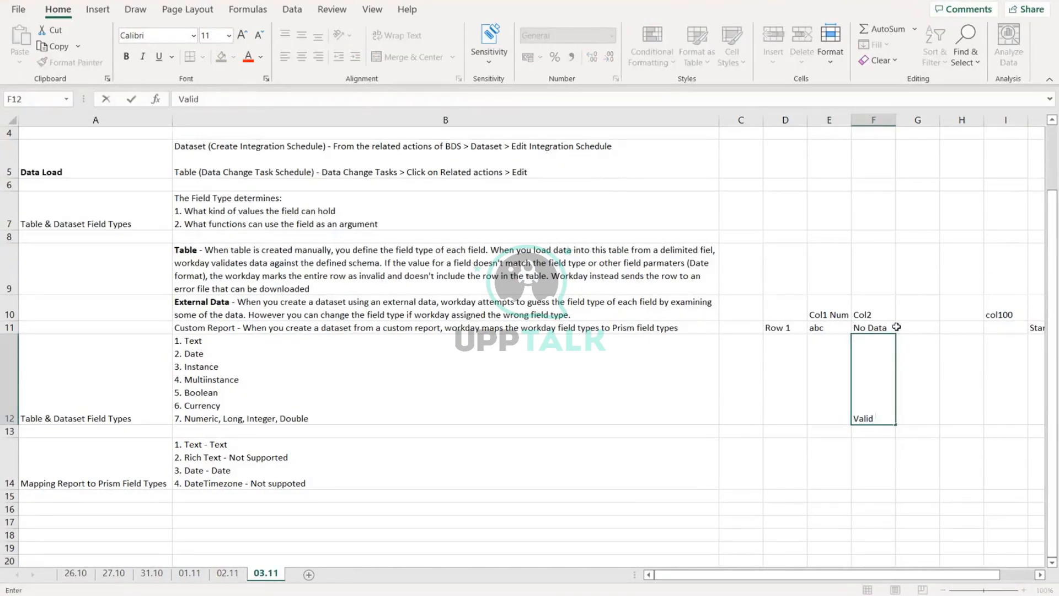
{"action": "key", "text": "BackSpace"}
{"action": "key", "text": "BackSpace"}
{"action": "key", "text": "BackSpace"}
{"action": "key", "text": "BackSpace"}
{"action": "key", "text": "BackSpace"}
{"action": "type", "text": "Field Type"}
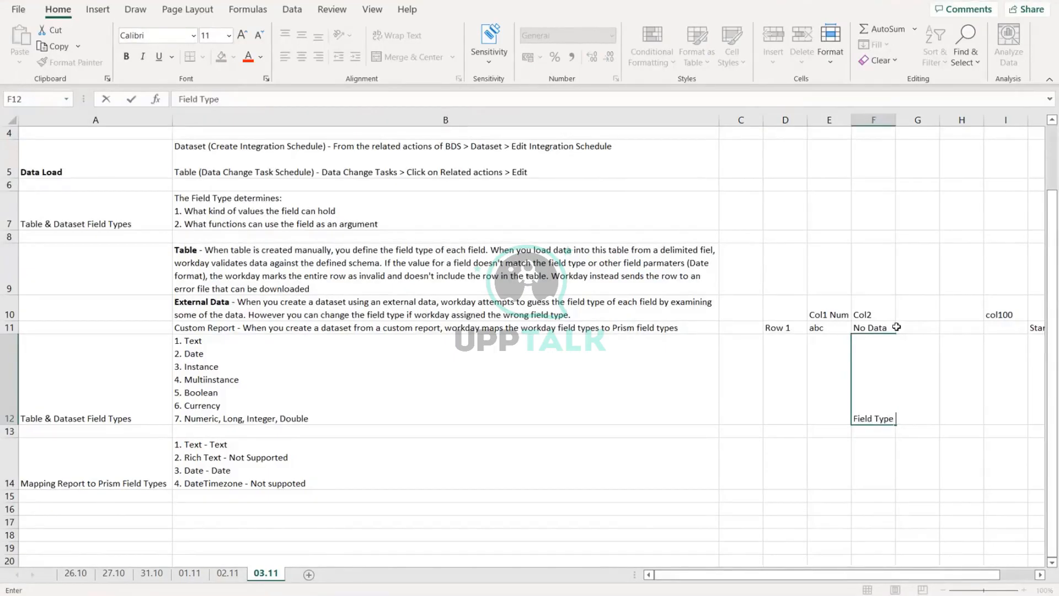
{"action": "type", "text": " Format"}
{"action": "key", "text": "Return"}
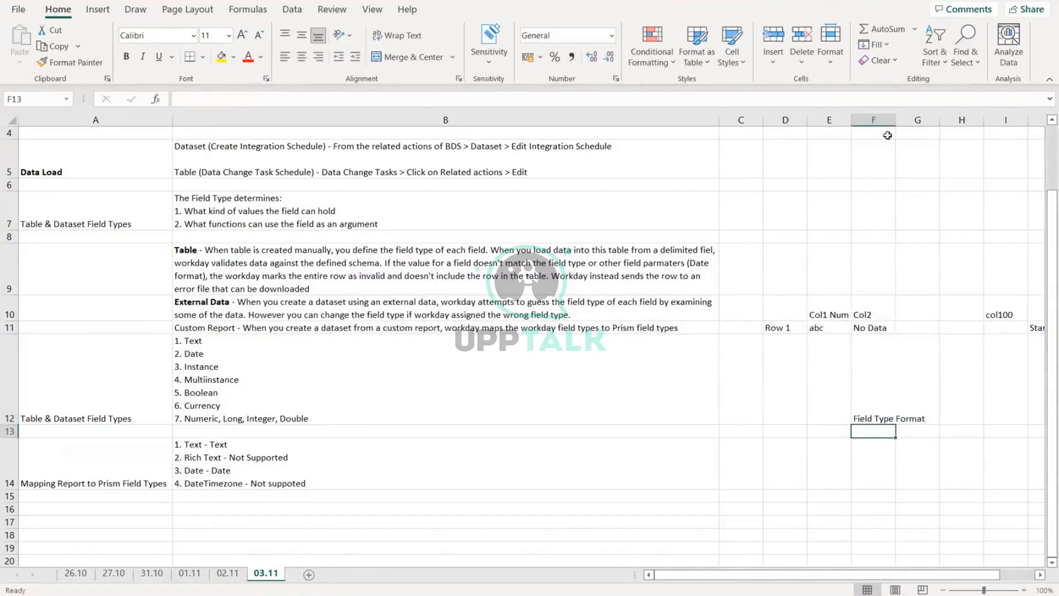
{"action": "double_click", "coordinate": [896, 120]}
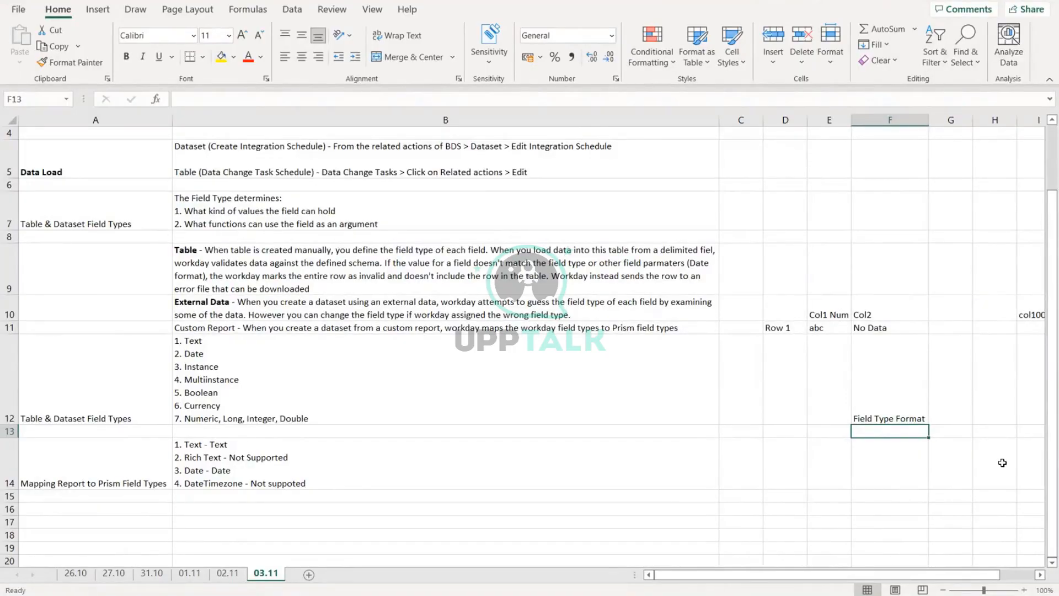
Enter "Prism Calculation" in F13, below the field type format note
{"action": "type", "text": "Pris"}
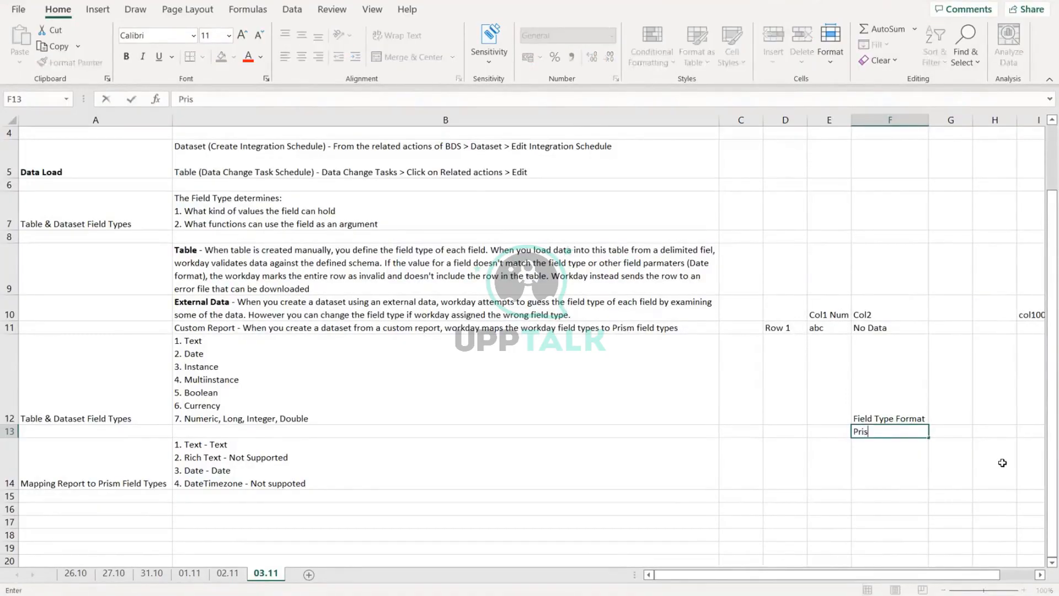
{"action": "type", "text": "m Calculation"}
{"action": "key", "text": "Return"}
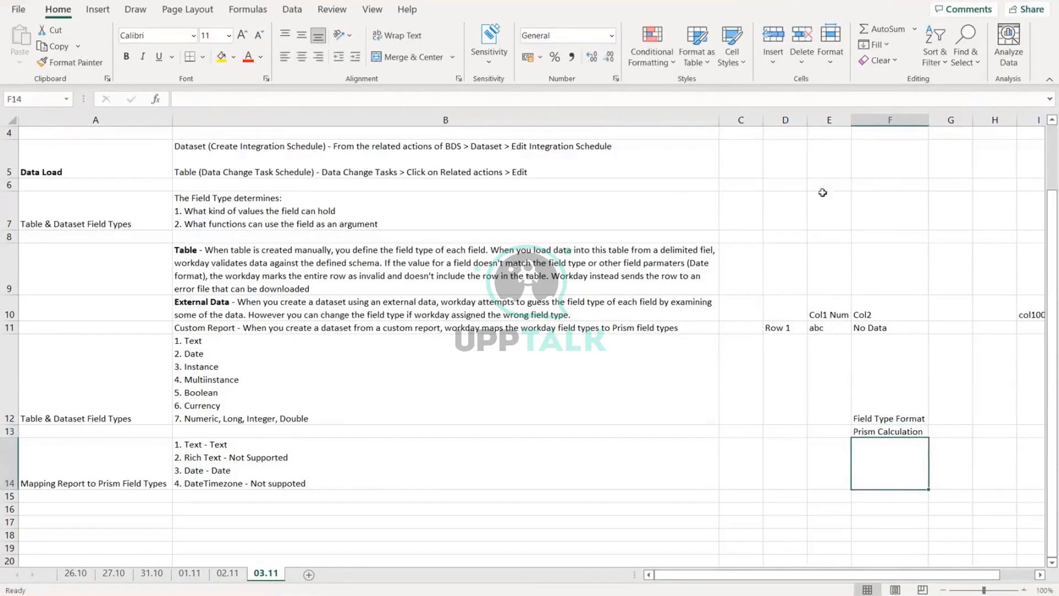
{"action": "left_click", "coordinate": [960, 389]}
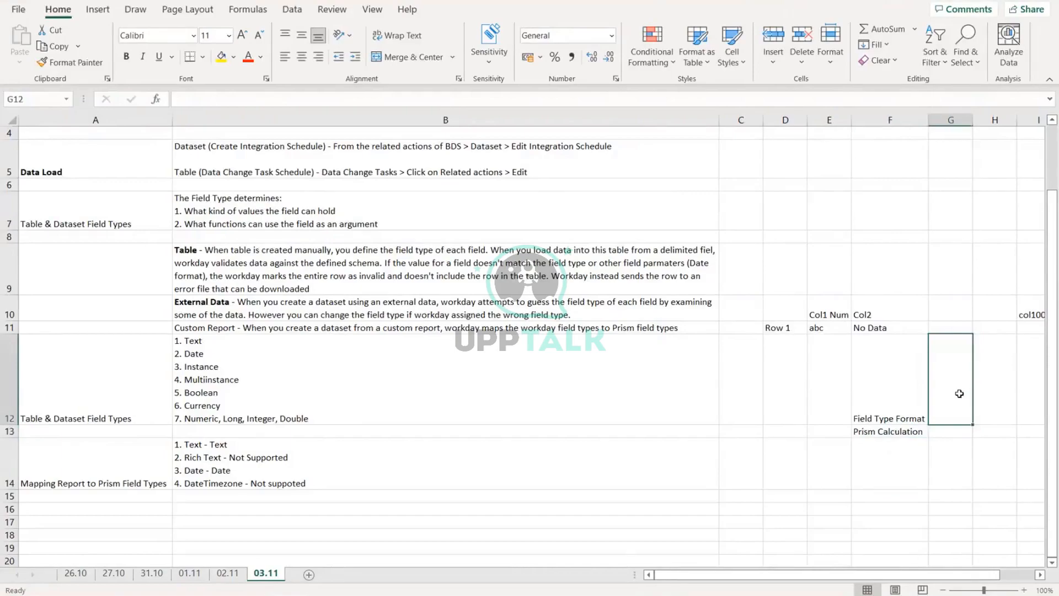
{"action": "left_click", "coordinate": [889, 400]}
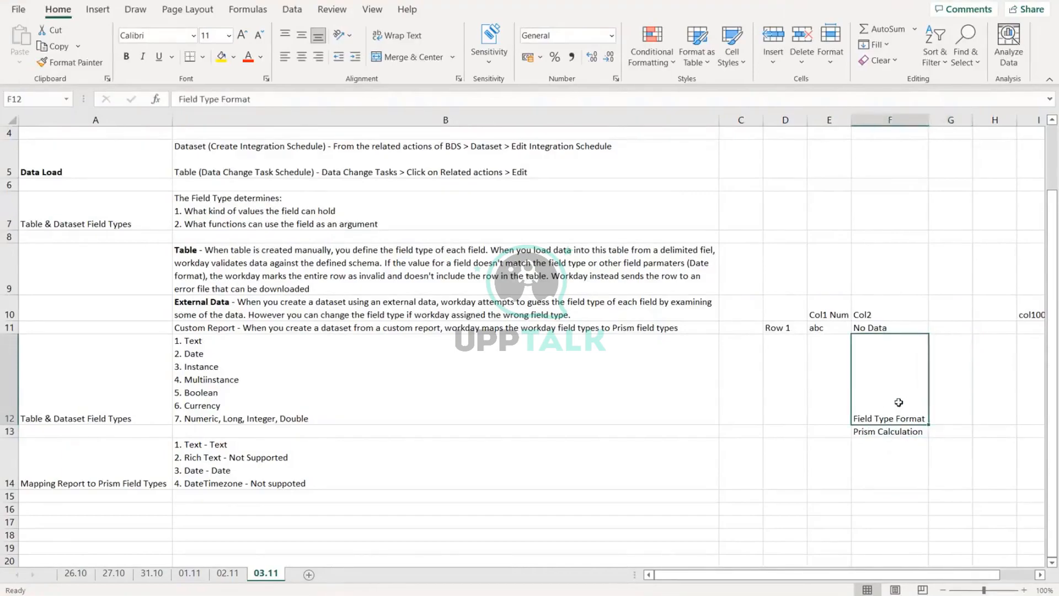
{"action": "left_click", "coordinate": [945, 396]}
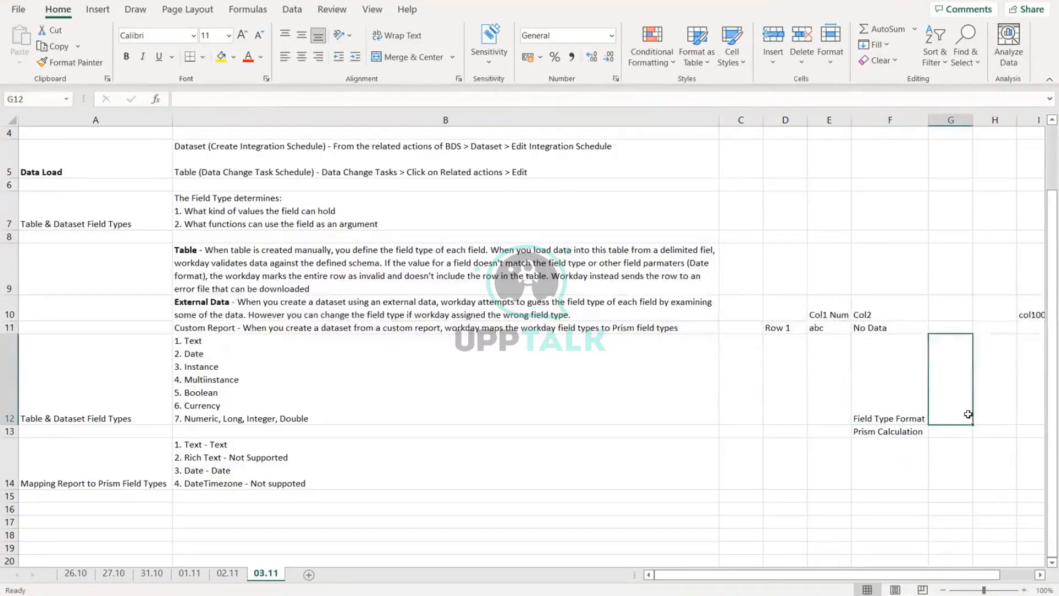
{"action": "left_click", "coordinate": [883, 395]}
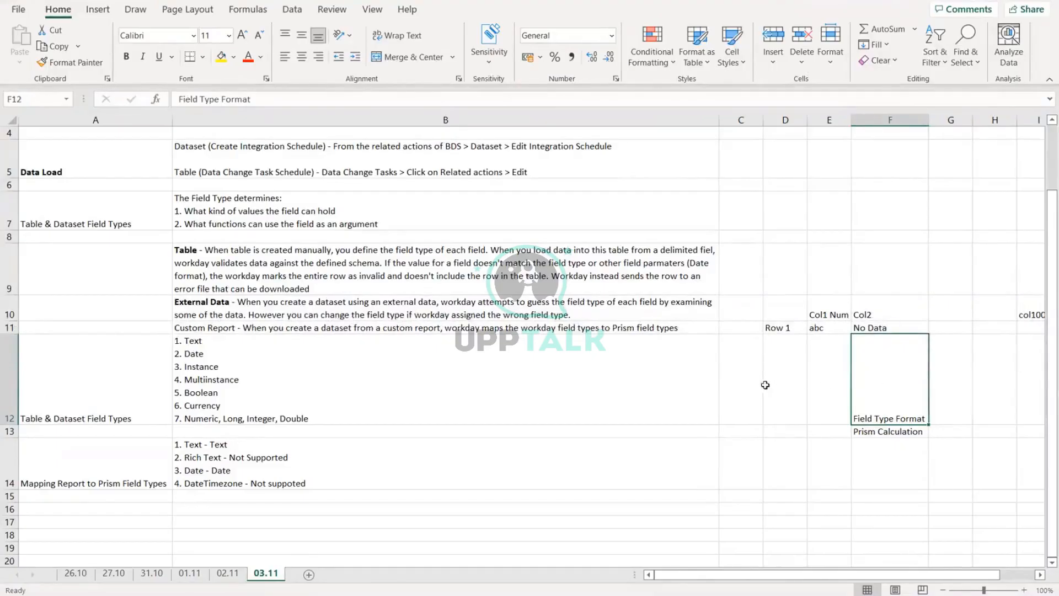
{"action": "left_click_drag", "start_coordinate": [763, 385], "coordinate": [1045, 386]}
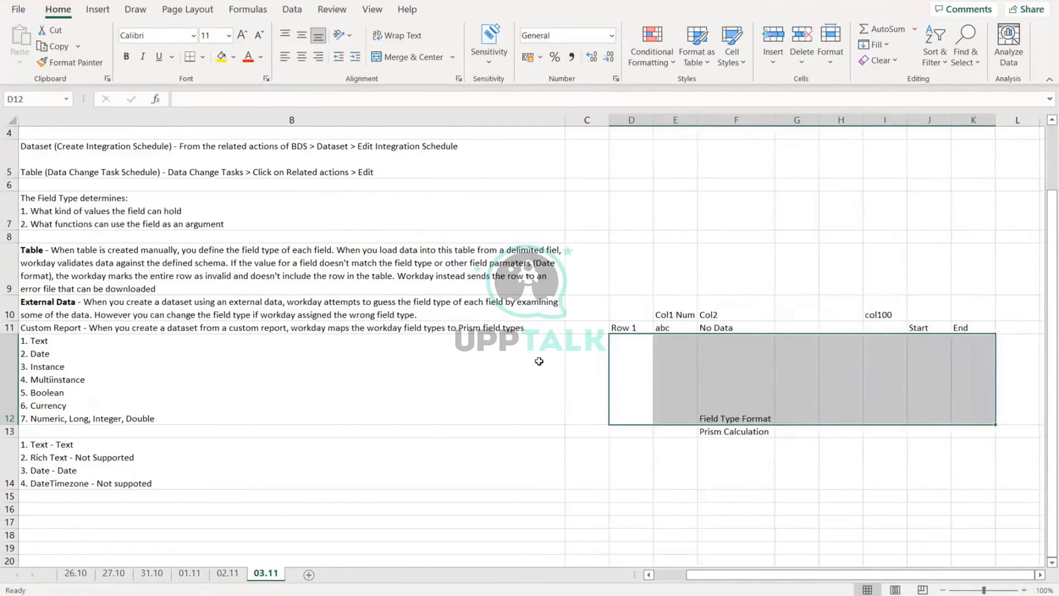
{"action": "left_click", "coordinate": [740, 383]}
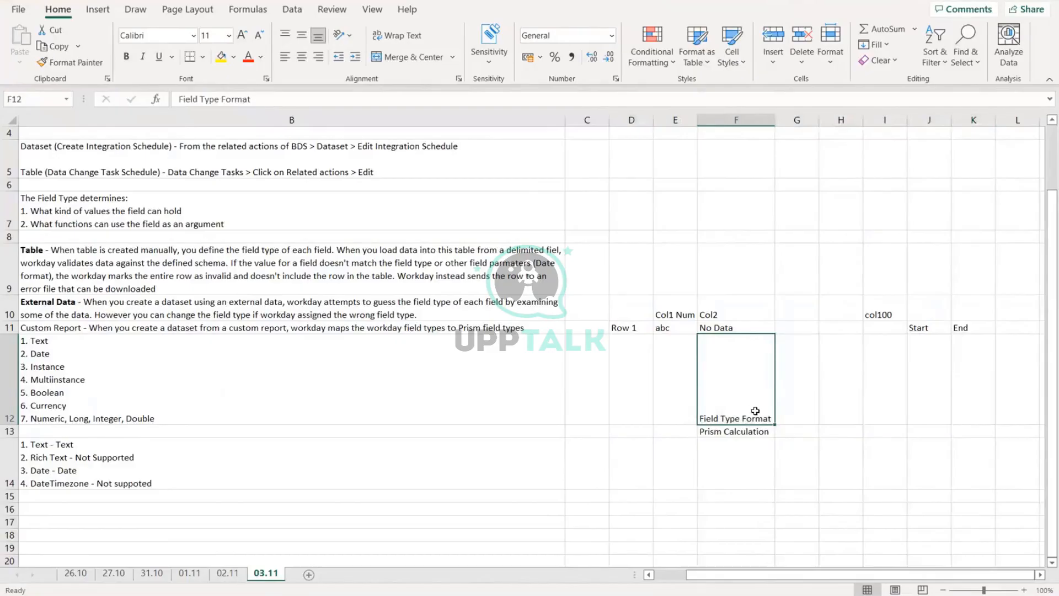
{"action": "double_click", "coordinate": [726, 416]}
{"action": "left_click_drag", "start_coordinate": [700, 418], "coordinate": [775, 419]}
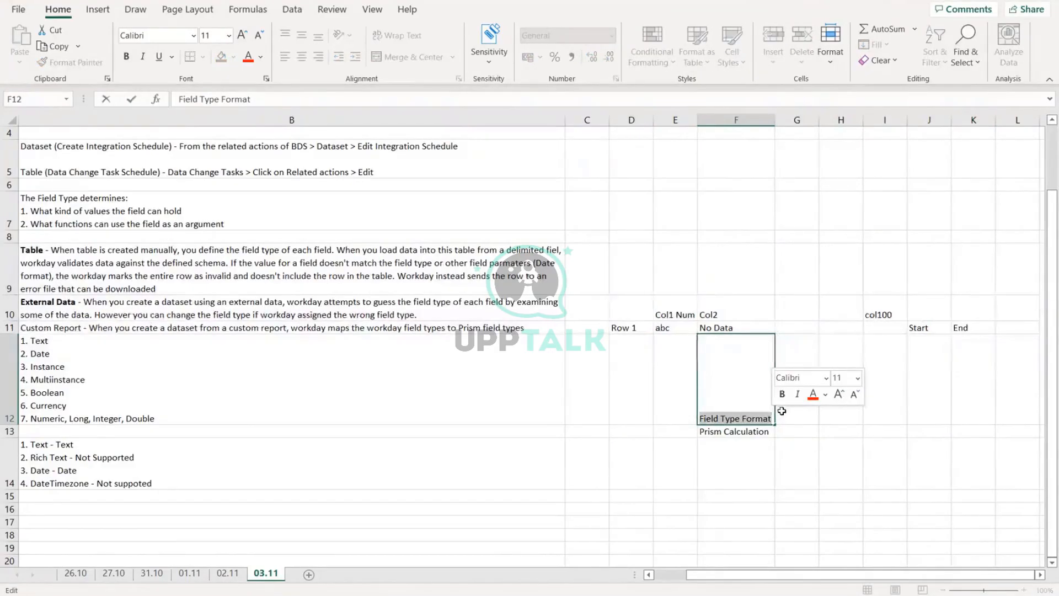
{"action": "left_click", "coordinate": [747, 432]}
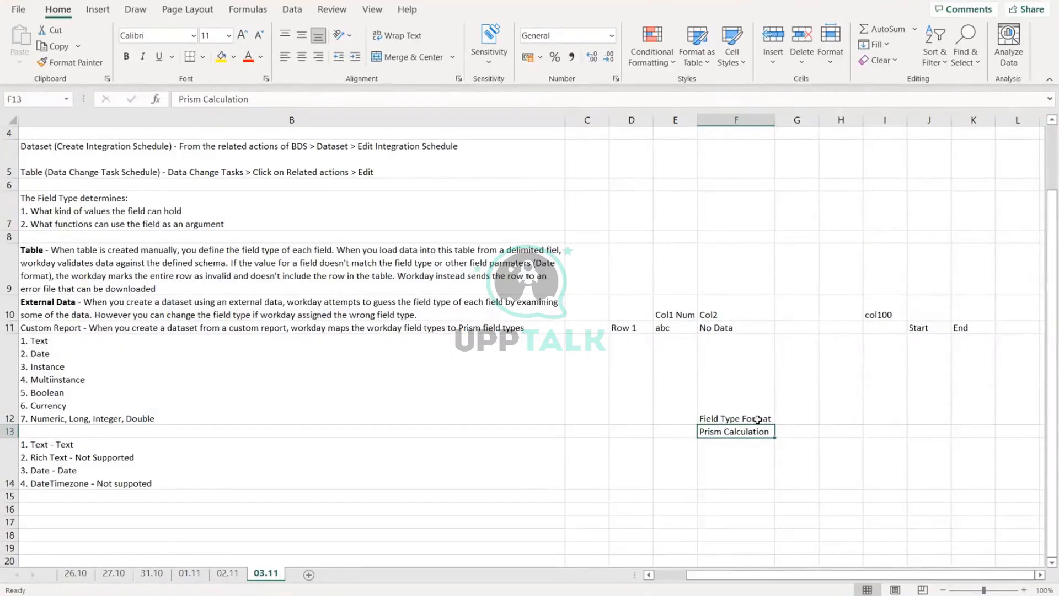
{"action": "left_click", "coordinate": [731, 326]}
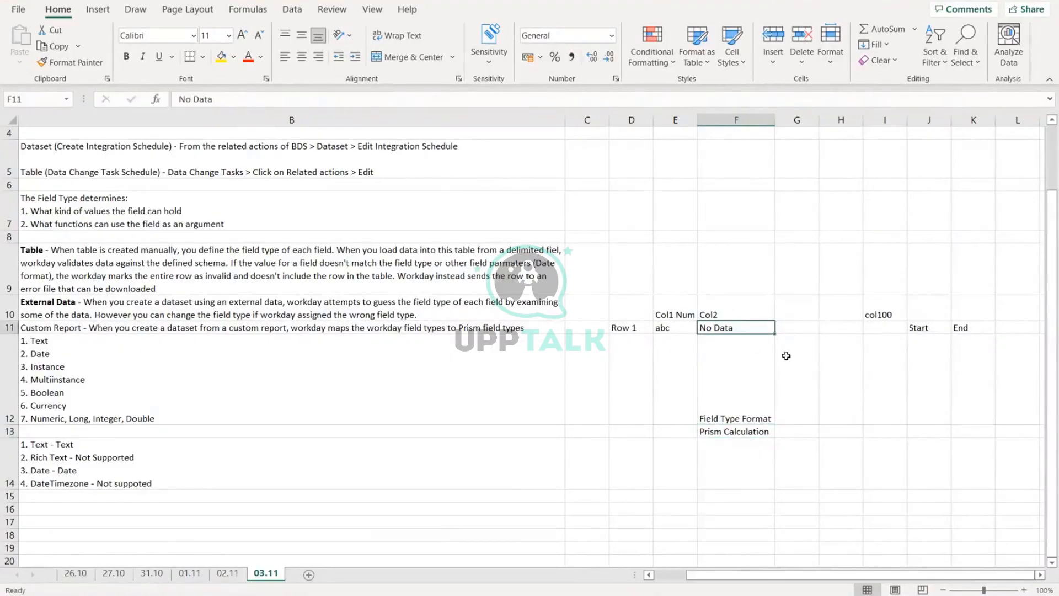